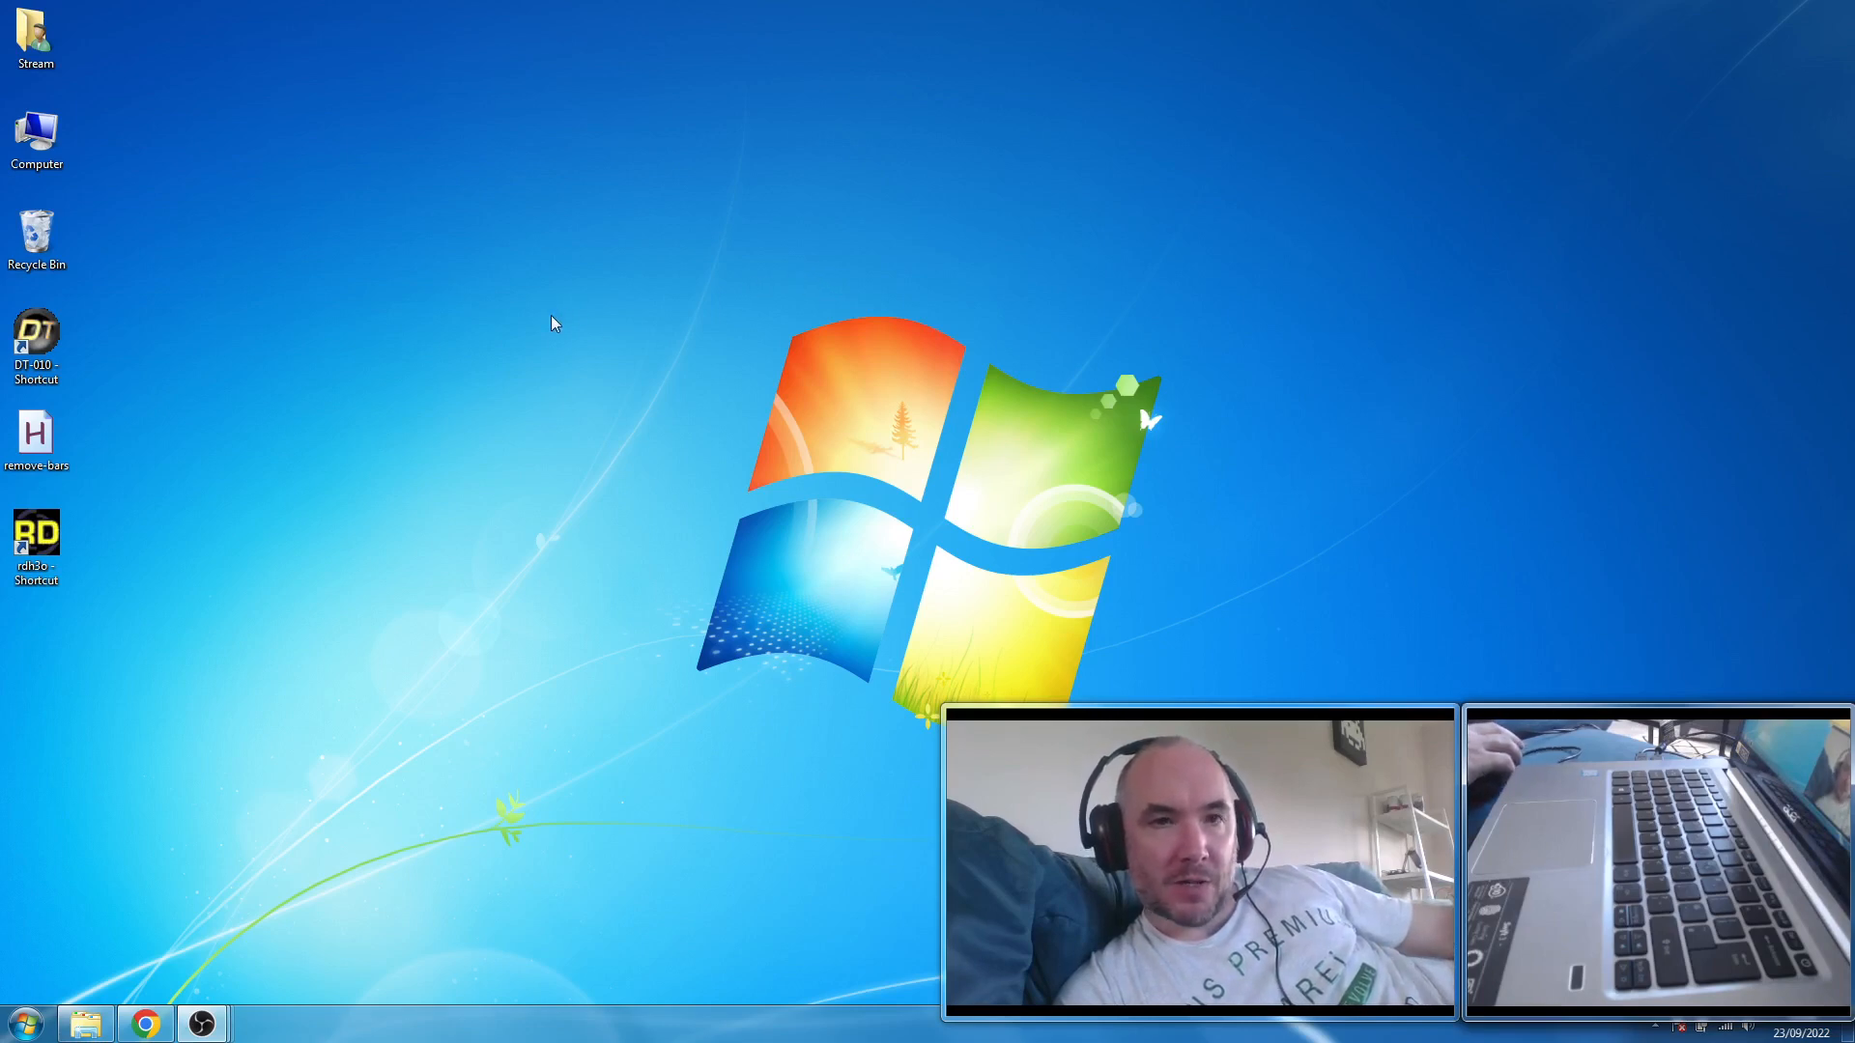
- Launch the RD-H3O+ synthesizer from the desktop and view its About information
{"action": "double_click", "coordinate": [55, 534]}
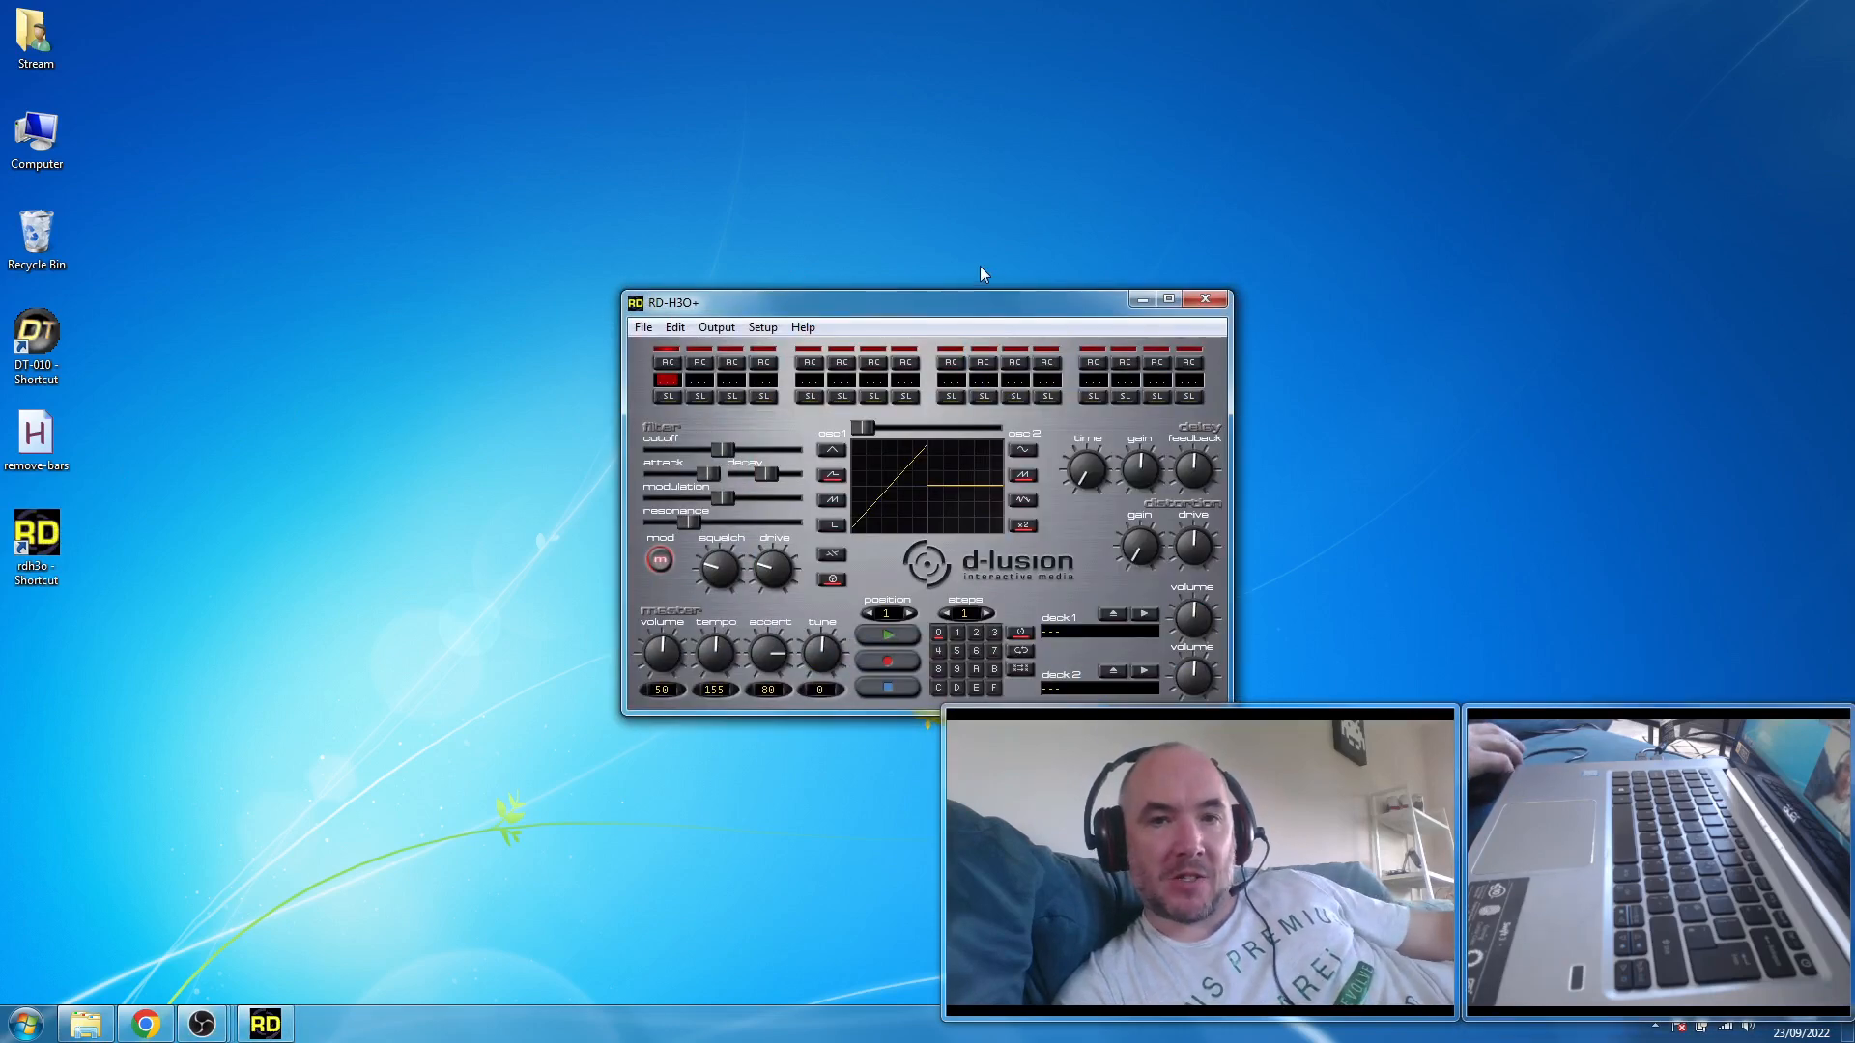
{"action": "left_click", "coordinate": [809, 328]}
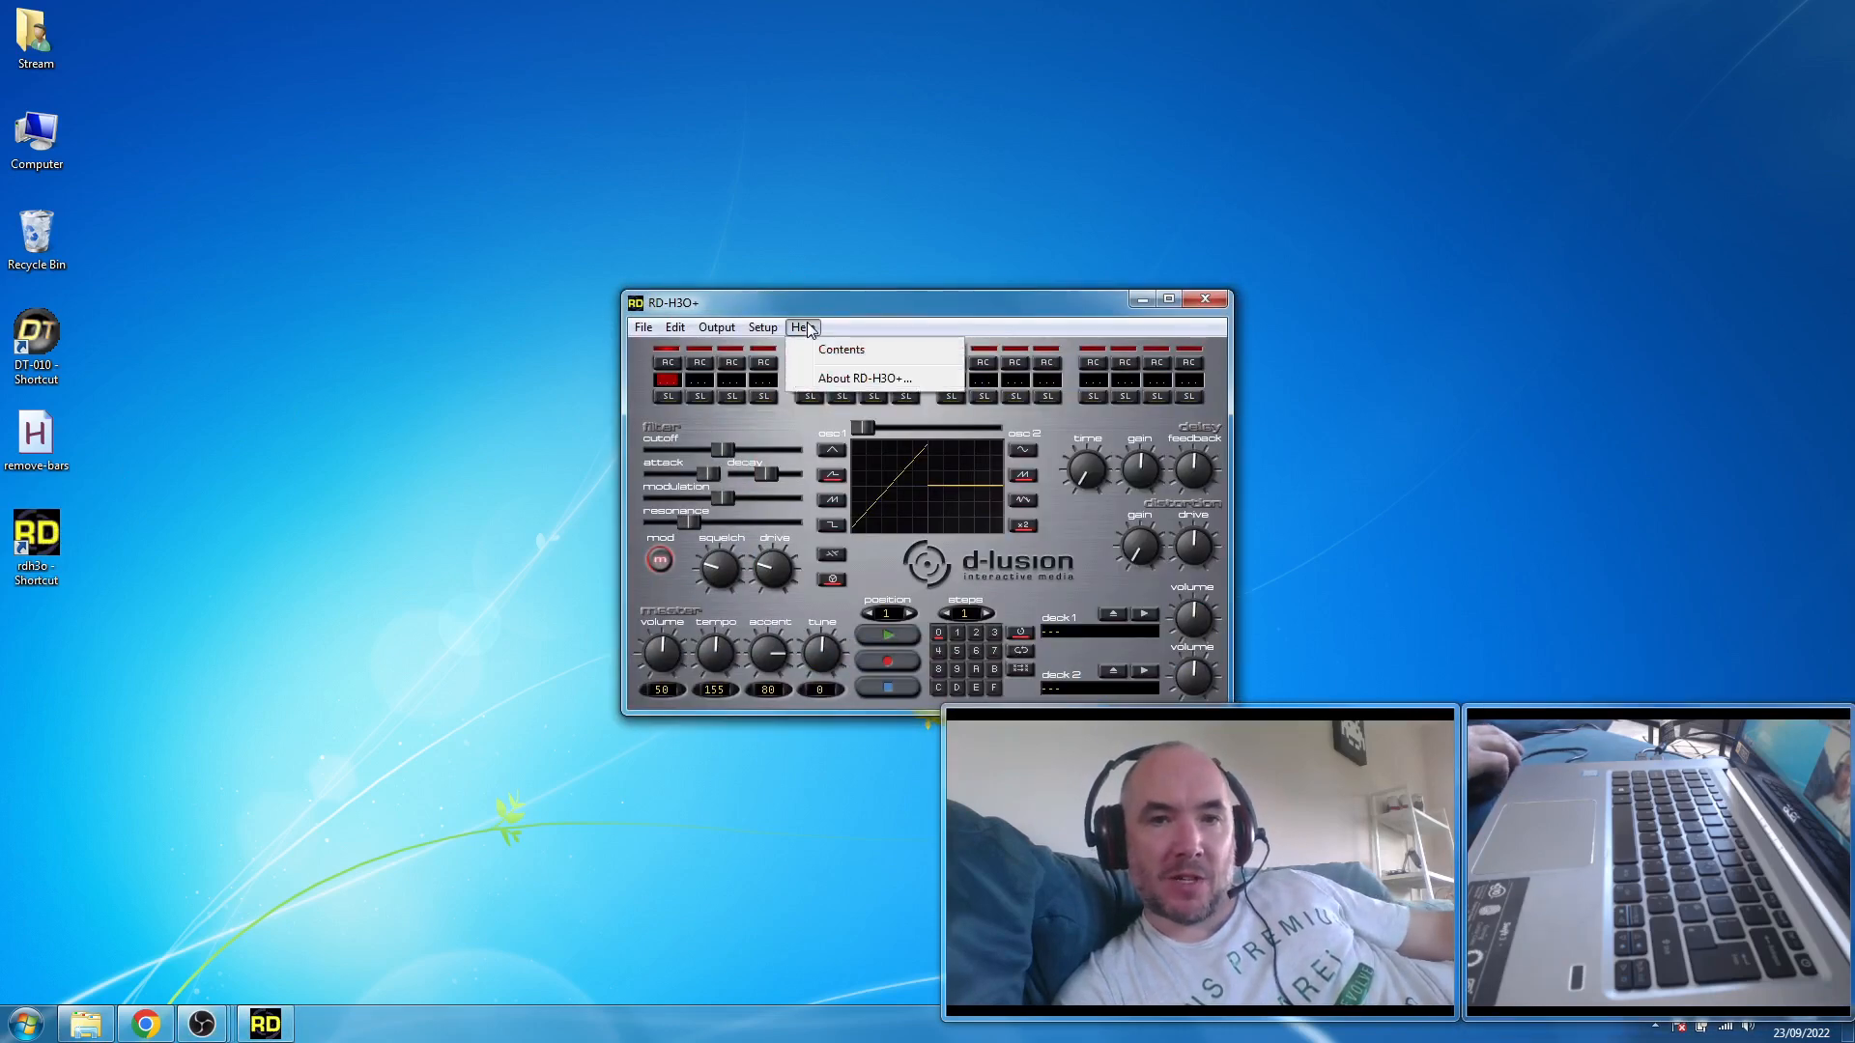
{"action": "left_click", "coordinate": [844, 378]}
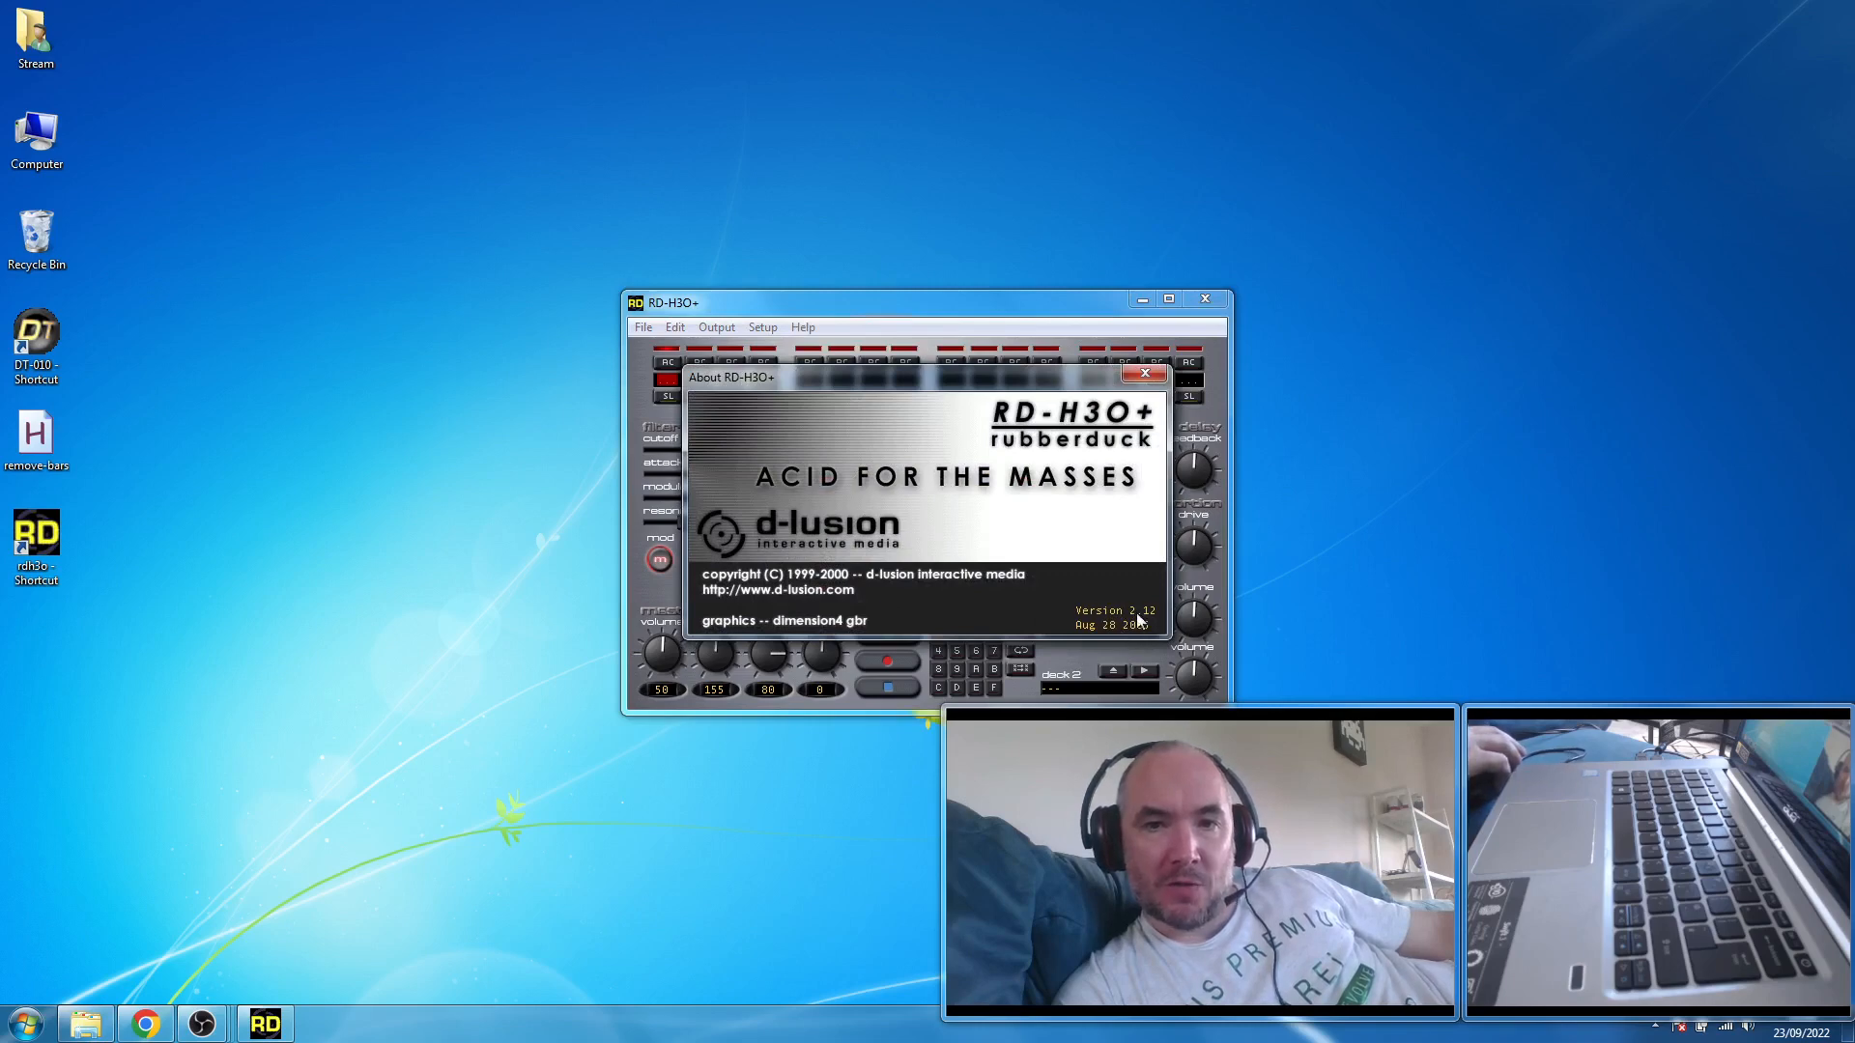
{"action": "left_click", "coordinate": [1145, 375]}
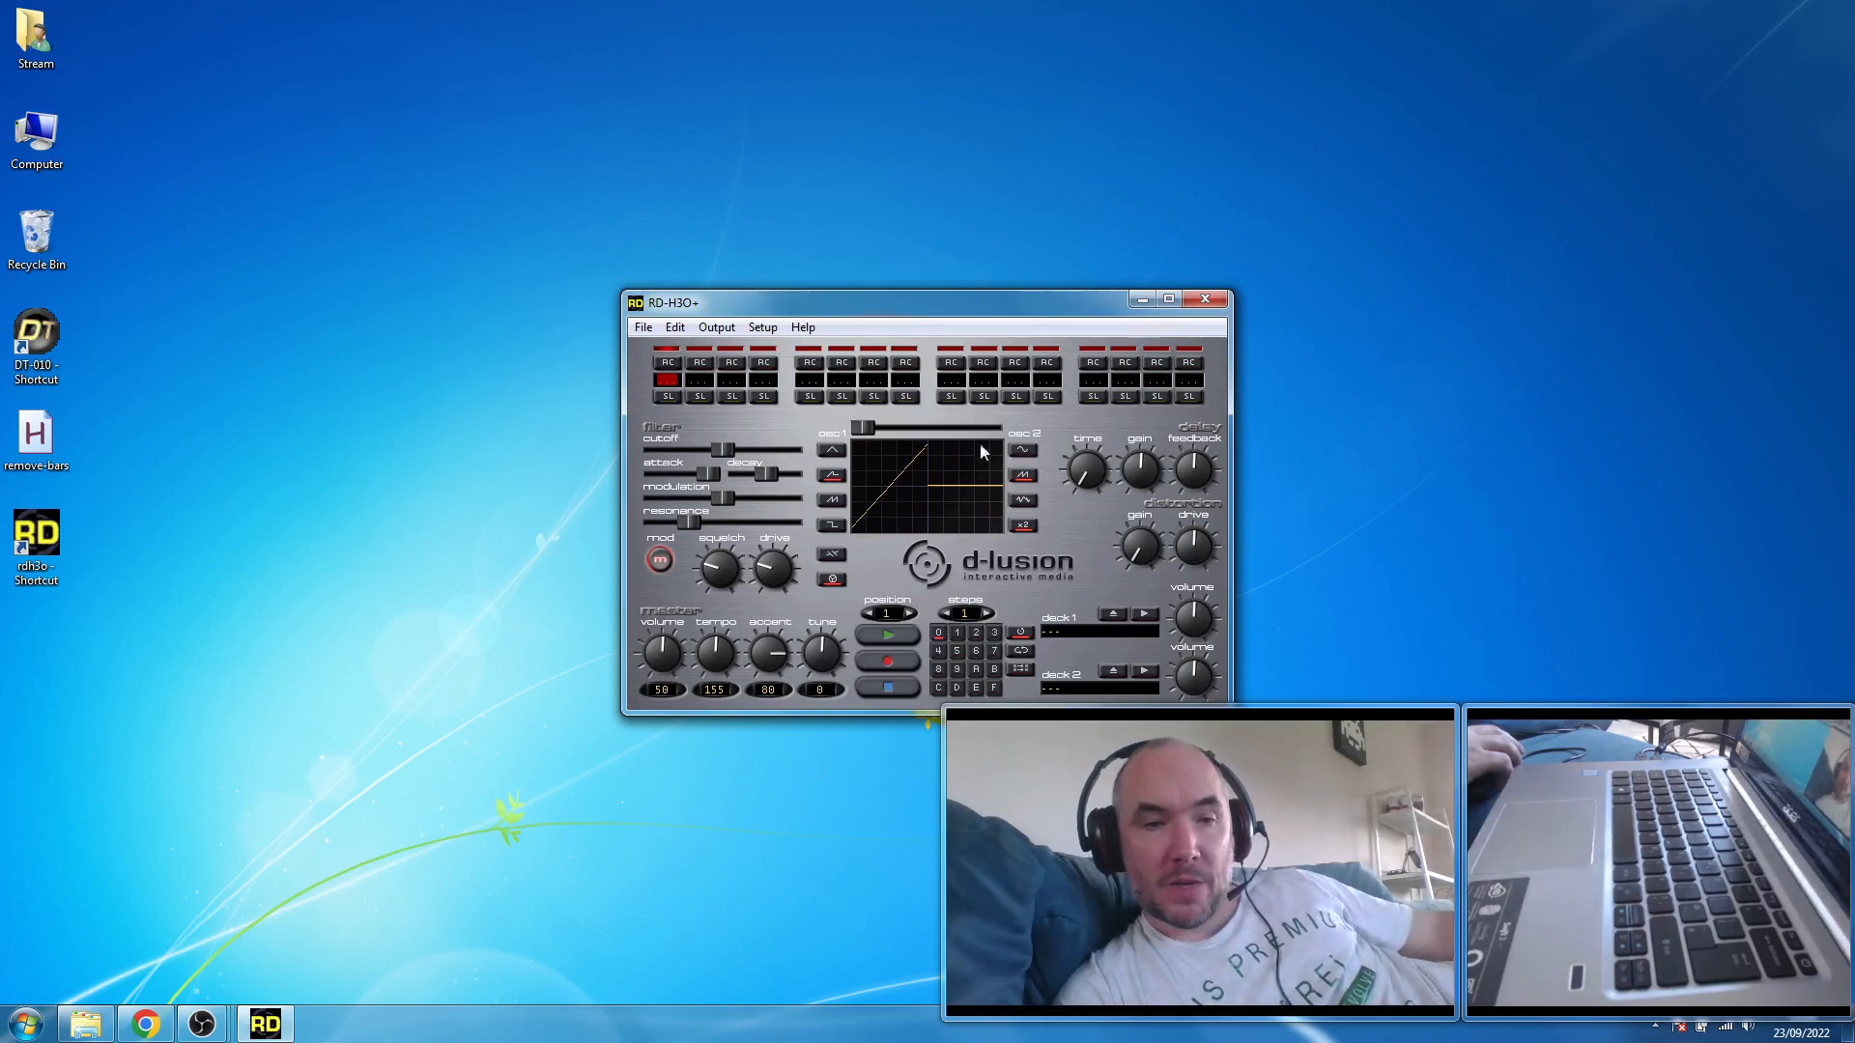
- Switch to Chrome, read the Rubberduck product page on the d-lusion website, and minimise the browser
{"action": "left_click", "coordinate": [145, 1024]}
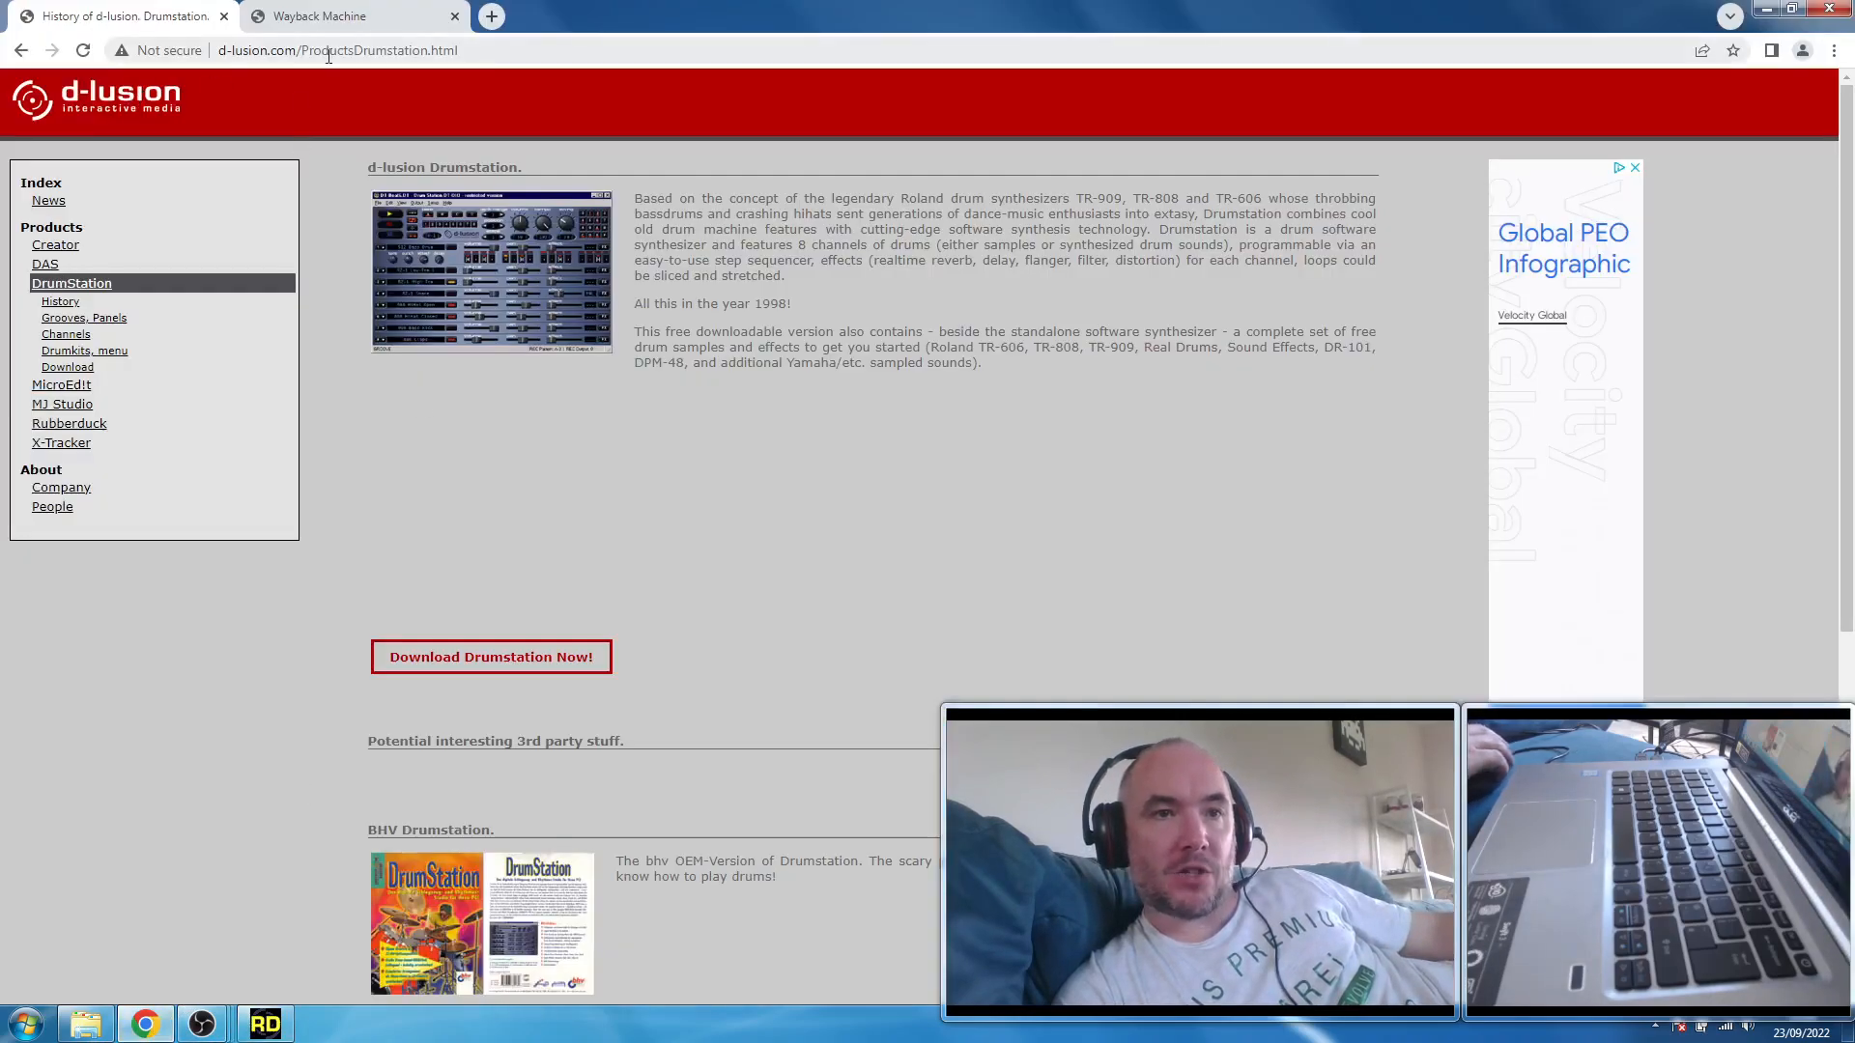
{"action": "left_click", "coordinate": [81, 427]}
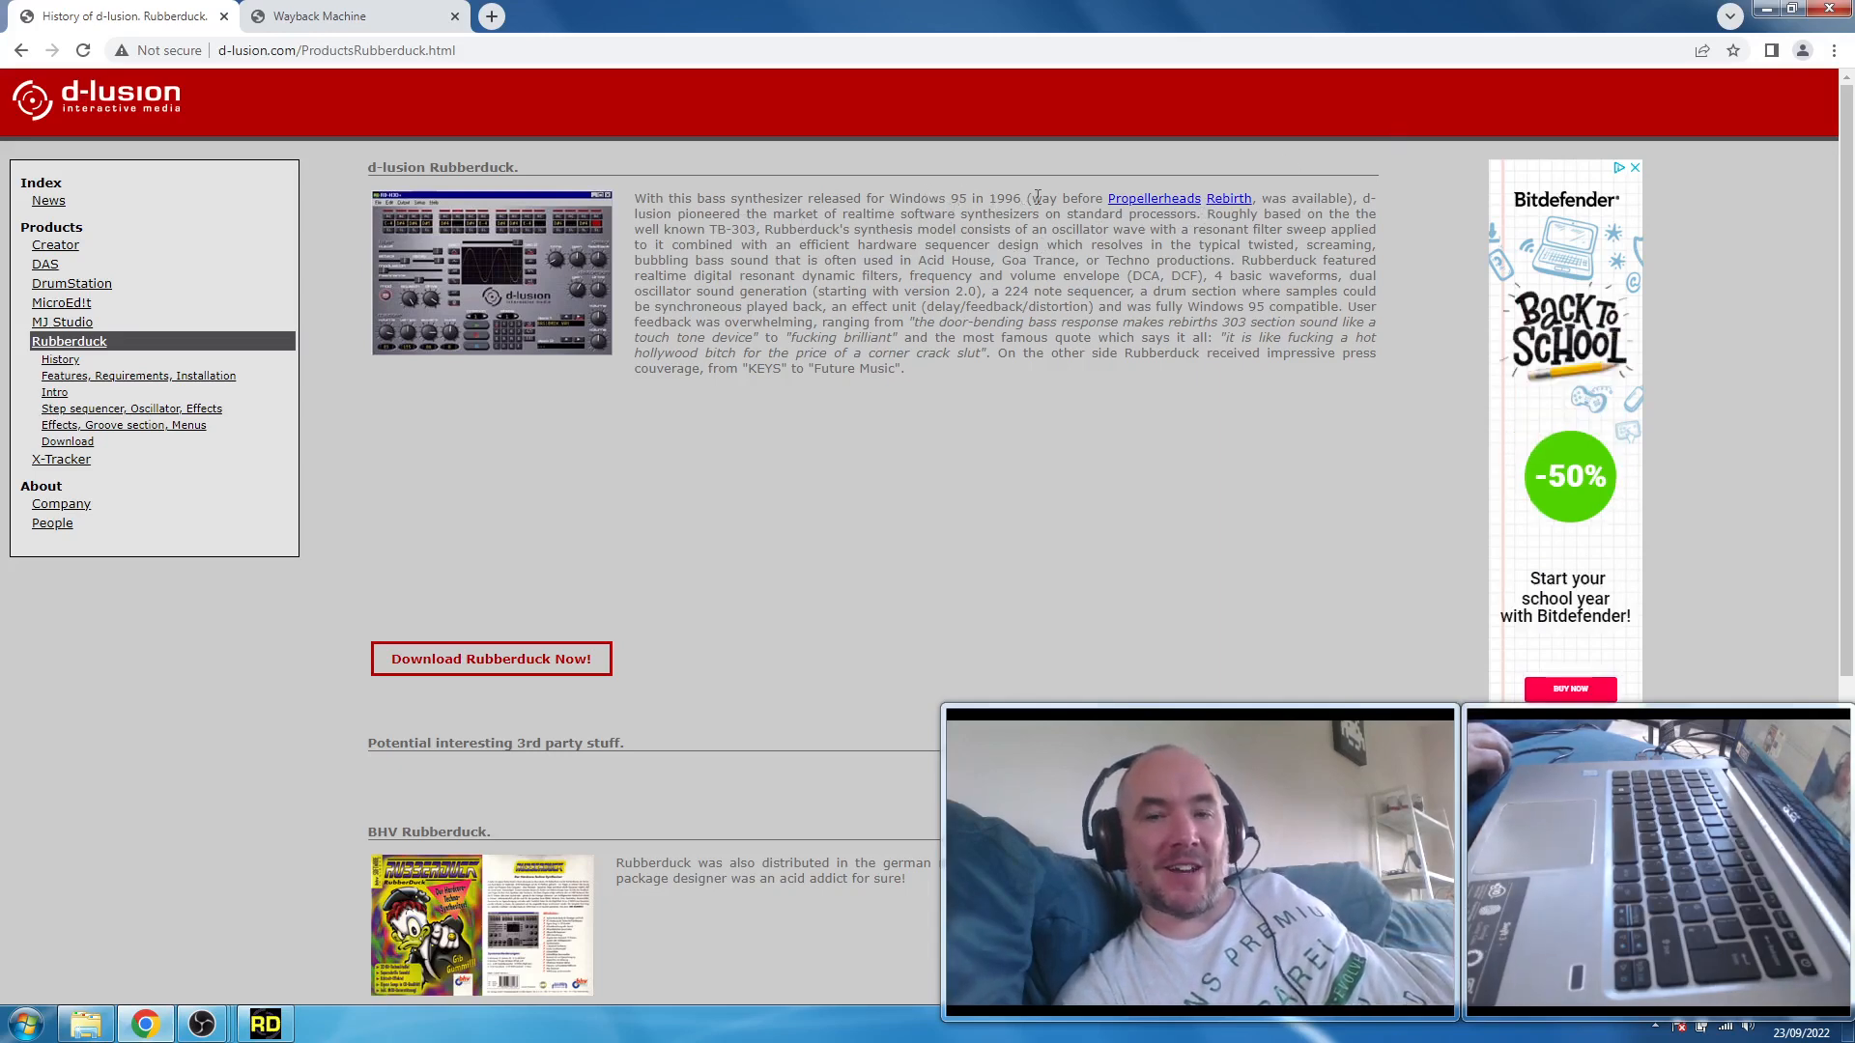
{"action": "left_click", "coordinate": [1765, 8]}
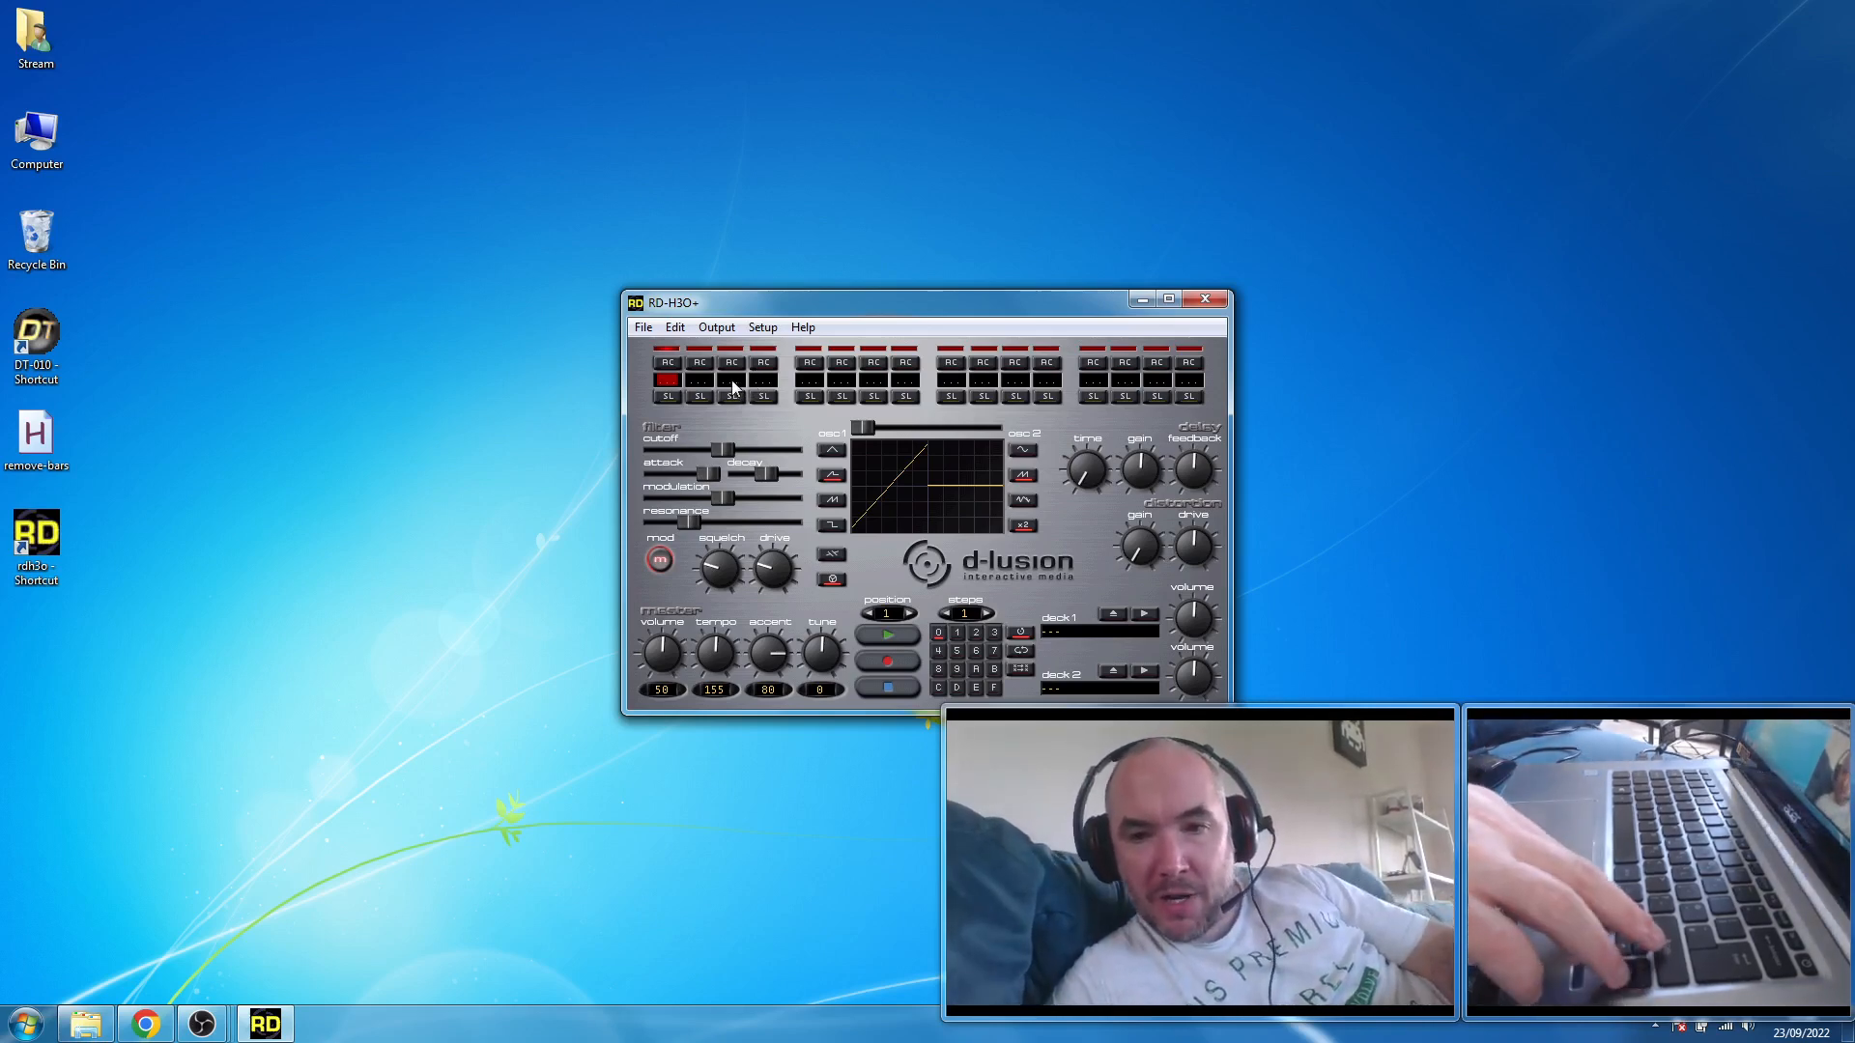
- Move the note cursor along the sequencer steps and back to the first step
{"action": "key", "text": "Right"}
{"action": "key", "text": "Right"}
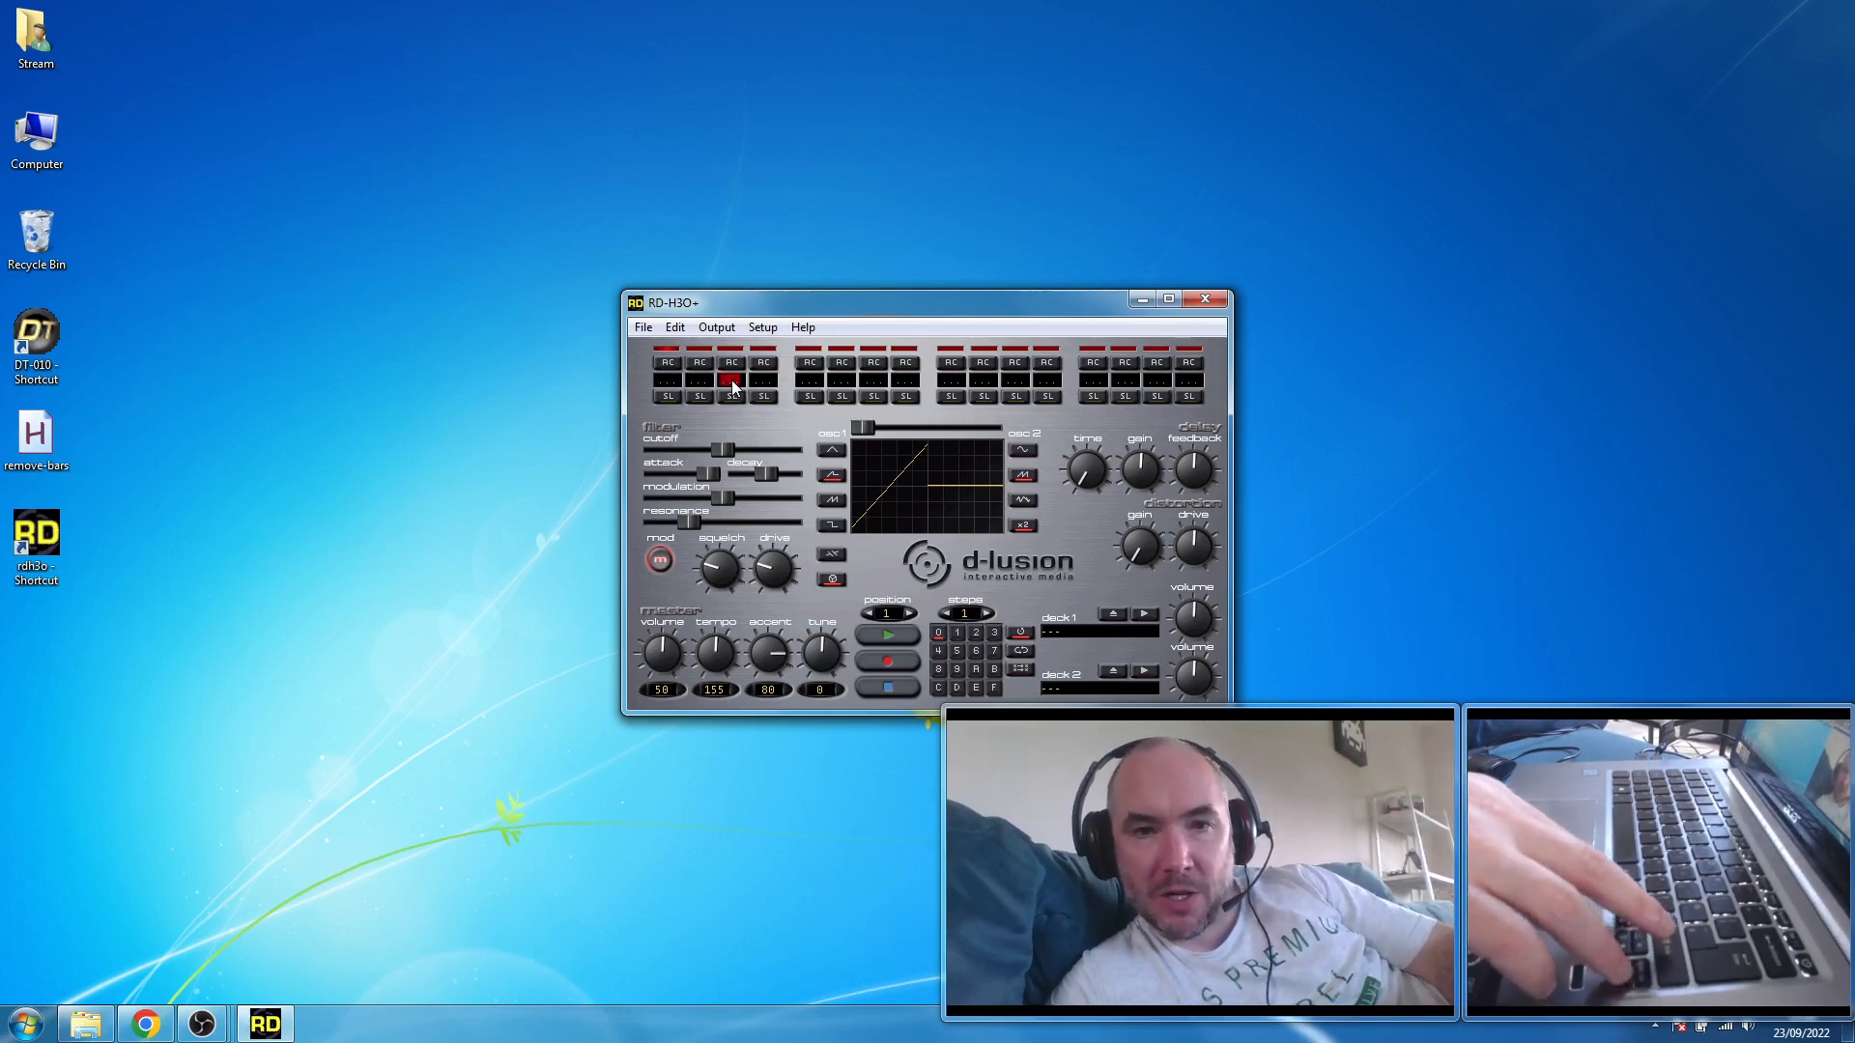
{"action": "key", "text": "Right"}
{"action": "key", "text": "Right"}
{"action": "key", "text": "Right"}
{"action": "key", "text": "Right"}
{"action": "key", "text": "Right"}
{"action": "key", "text": "Right"}
{"action": "key", "text": "Right"}
{"action": "key", "text": "Right"}
{"action": "key", "text": "Right"}
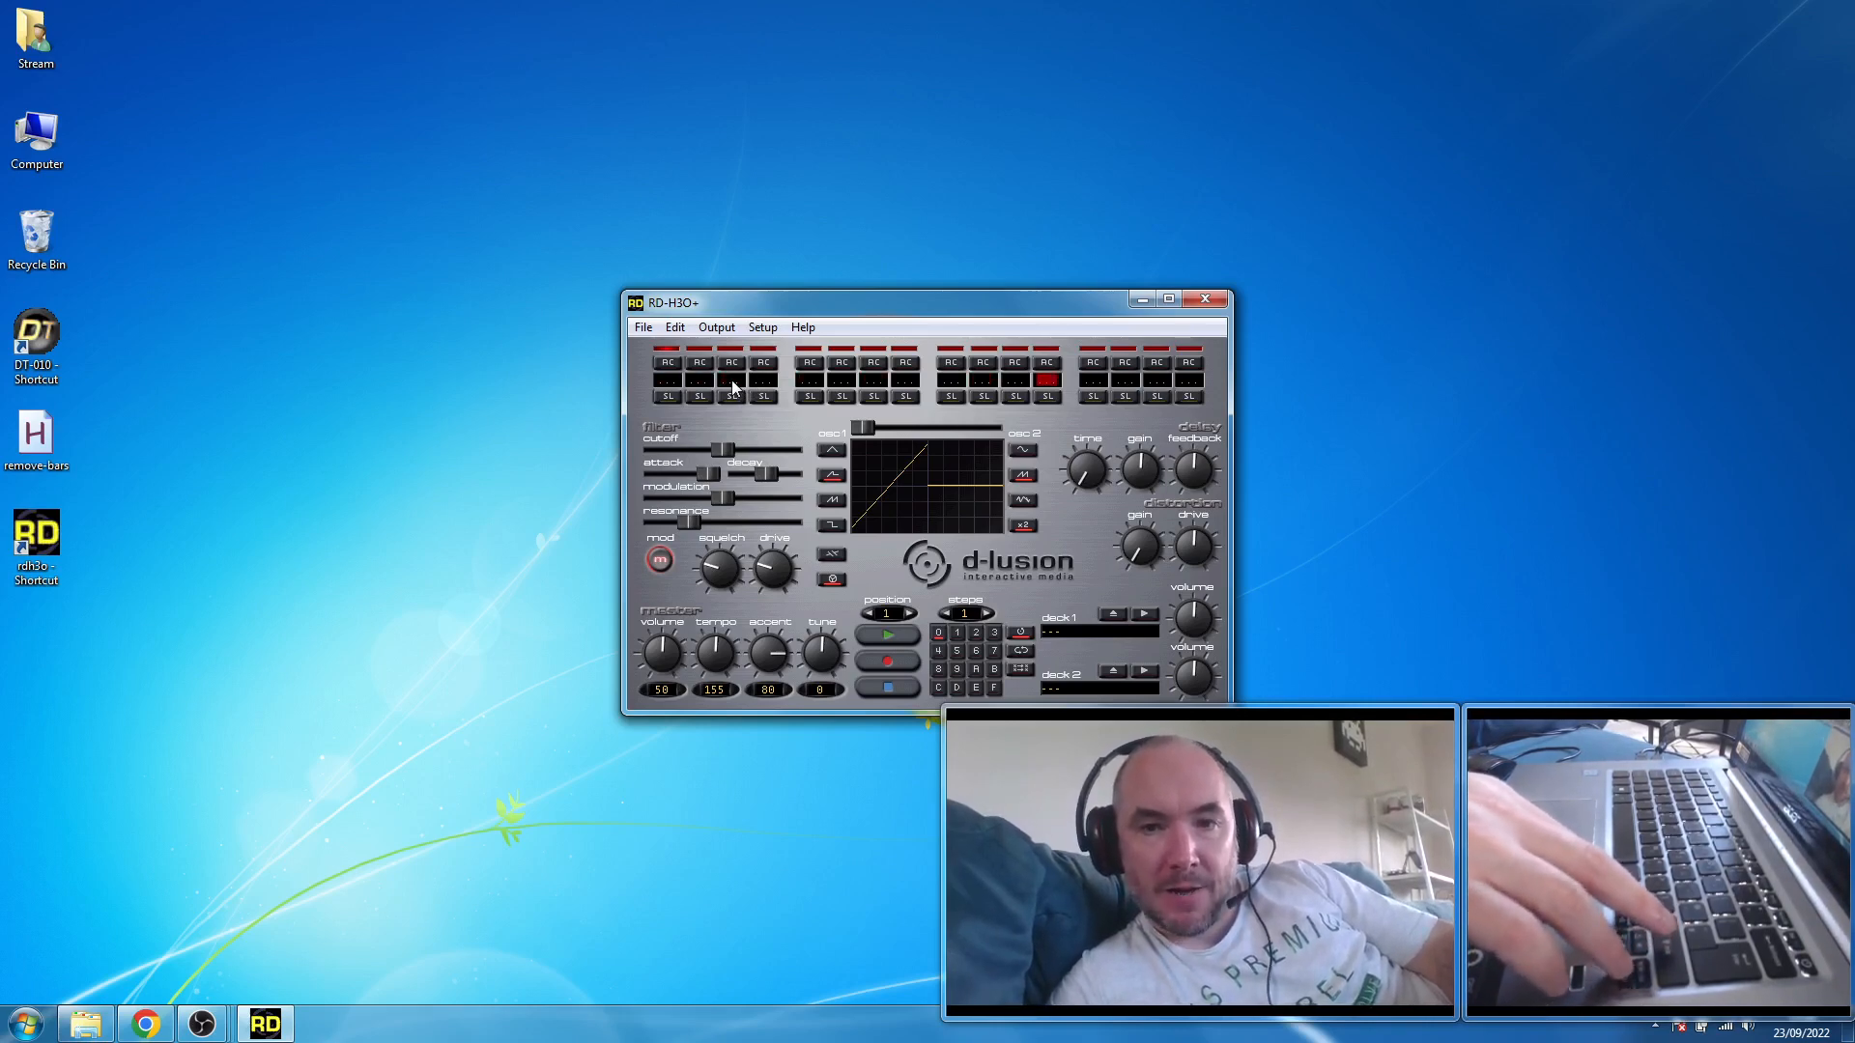
{"action": "key", "text": "Right"}
{"action": "key", "text": "Right"}
{"action": "key", "text": "Right"}
{"action": "key", "text": "Left"}
{"action": "key", "text": "Left"}
{"action": "key", "text": "Left"}
{"action": "key", "text": "Left"}
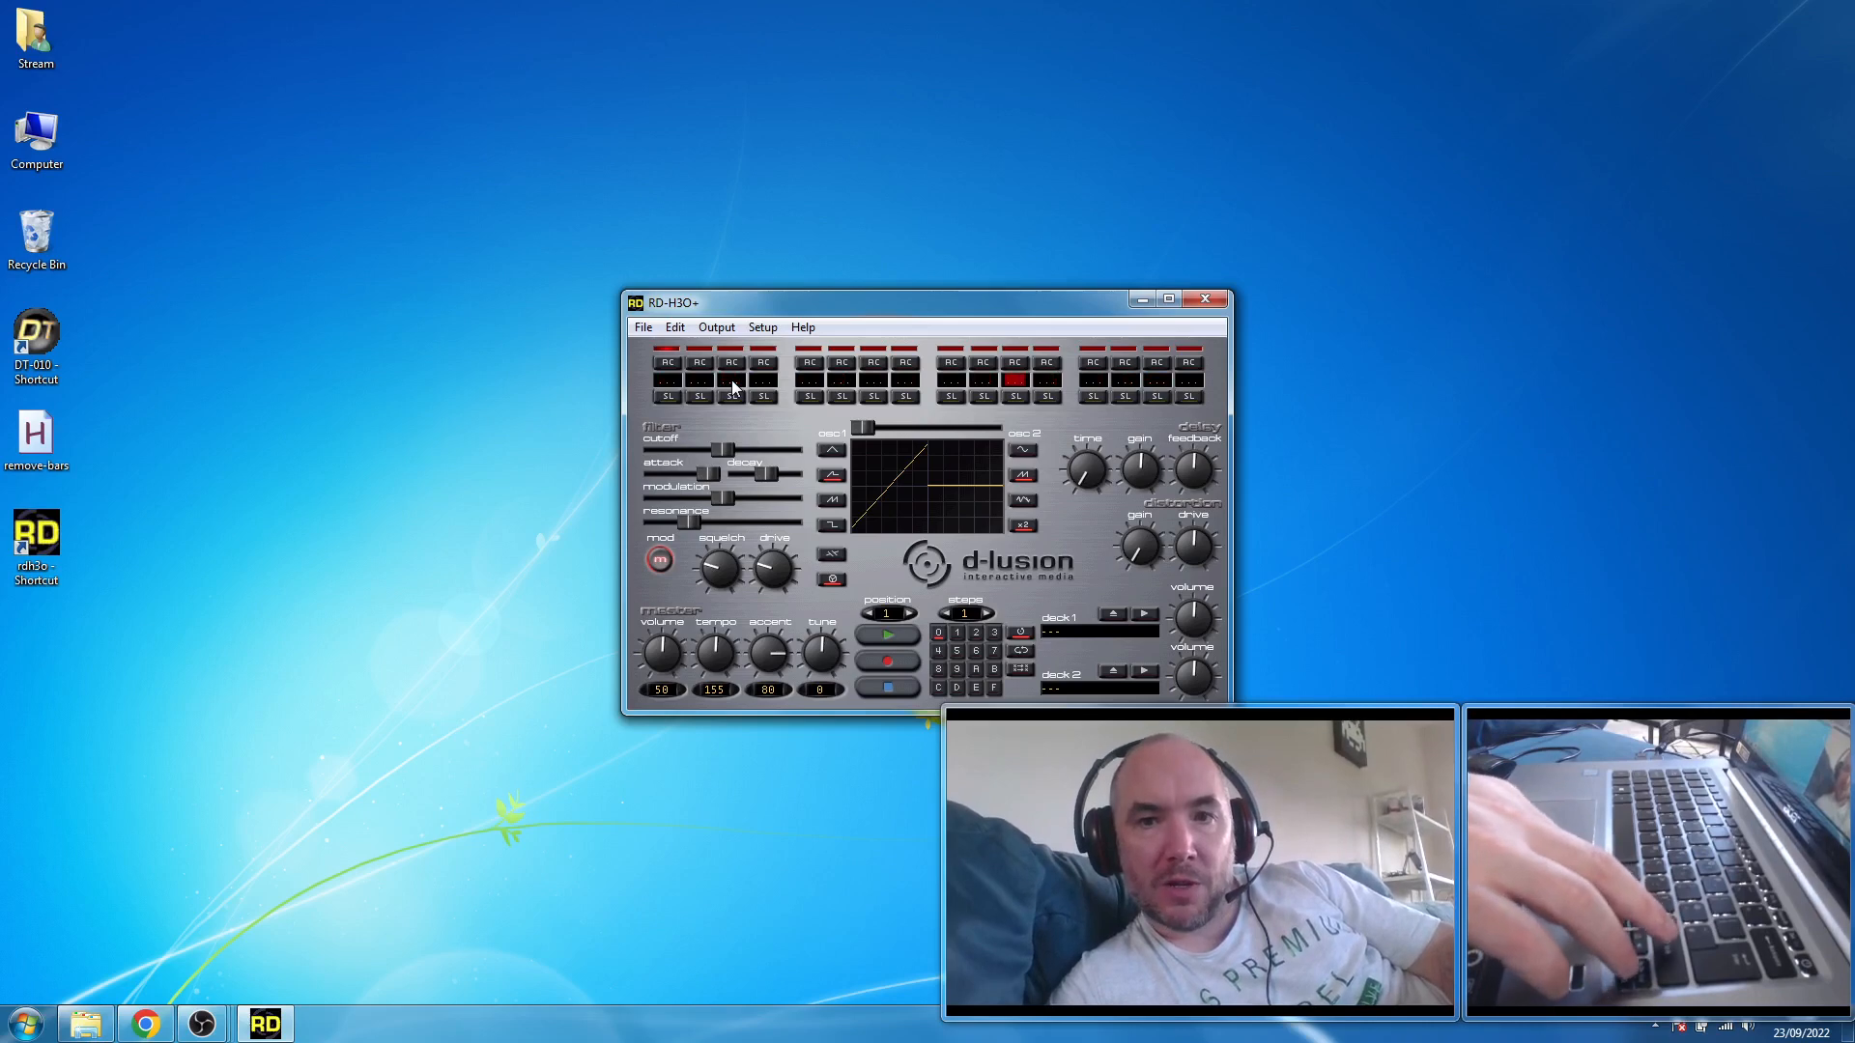
{"action": "key", "text": "Left"}
{"action": "key", "text": "Left"}
{"action": "key", "text": "Left"}
{"action": "key", "text": "Left"}
{"action": "key", "text": "Left"}
{"action": "key", "text": "Left"}
{"action": "key", "text": "Left"}
{"action": "key", "text": "Left"}
{"action": "key", "text": "Left"}
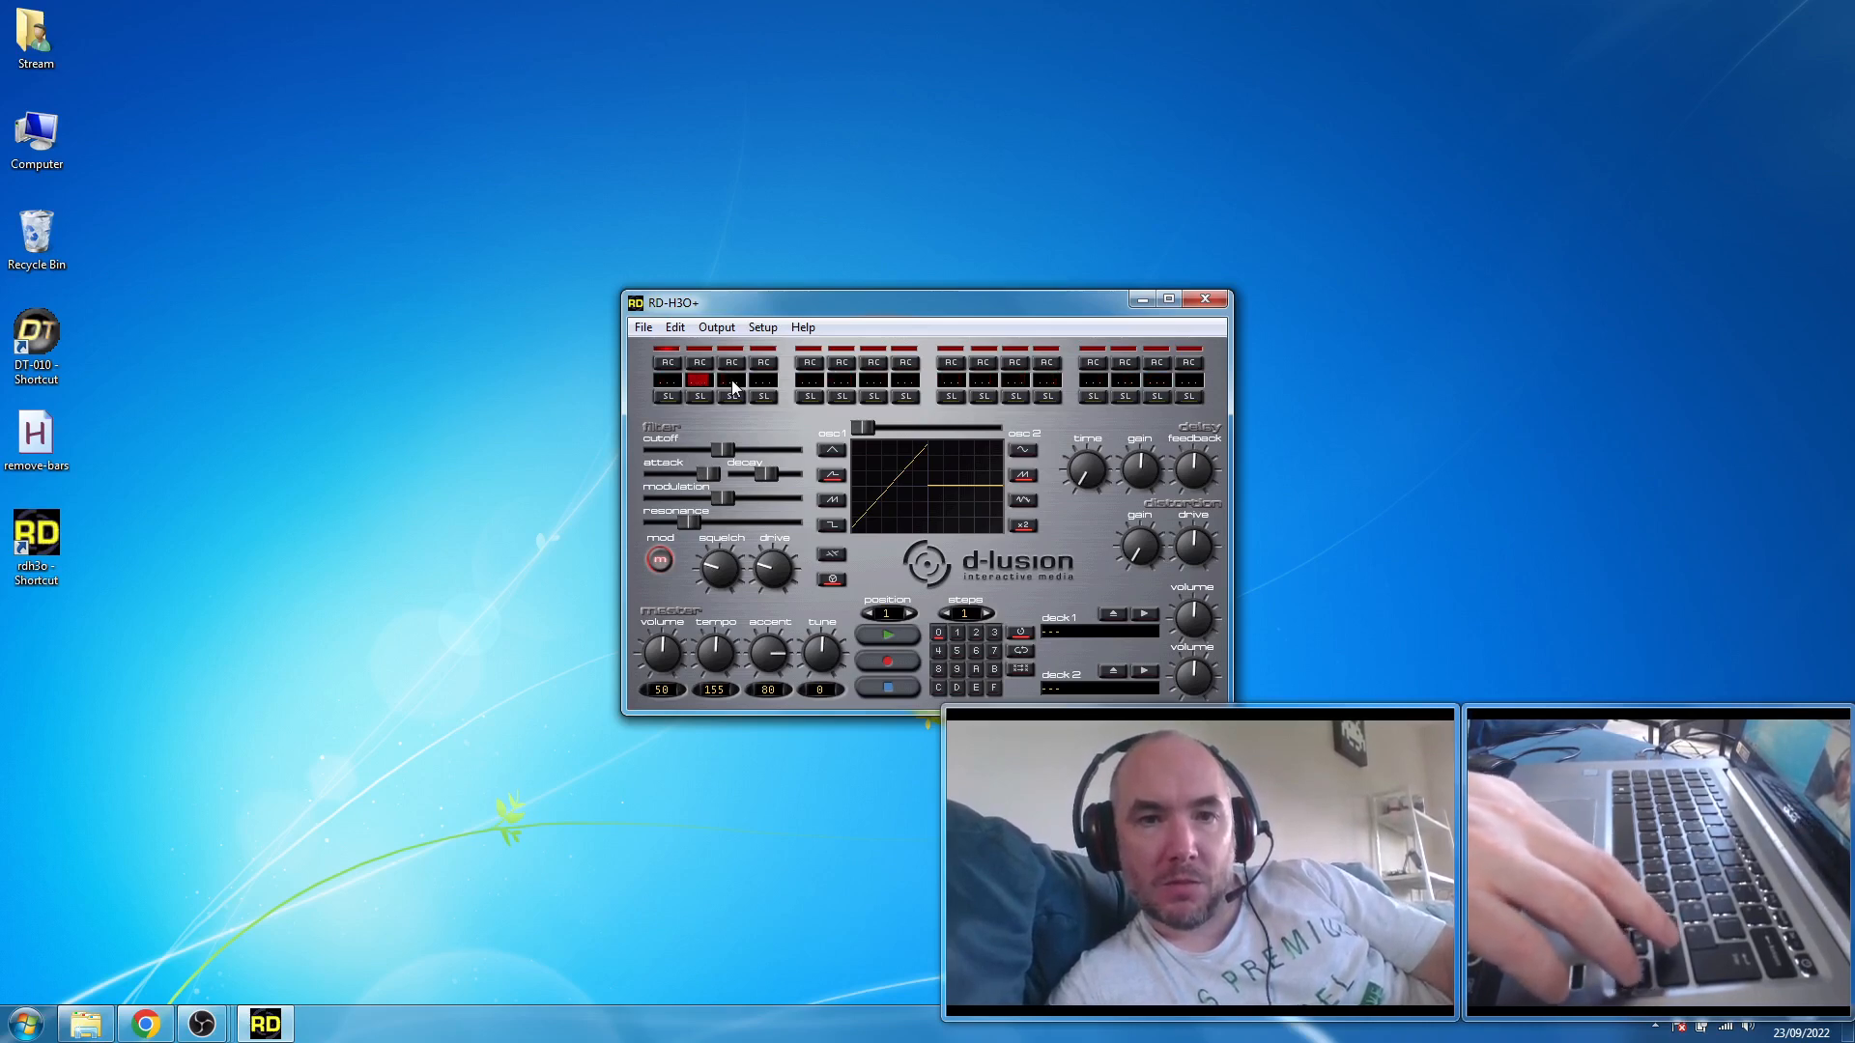
{"action": "key", "text": "Left"}
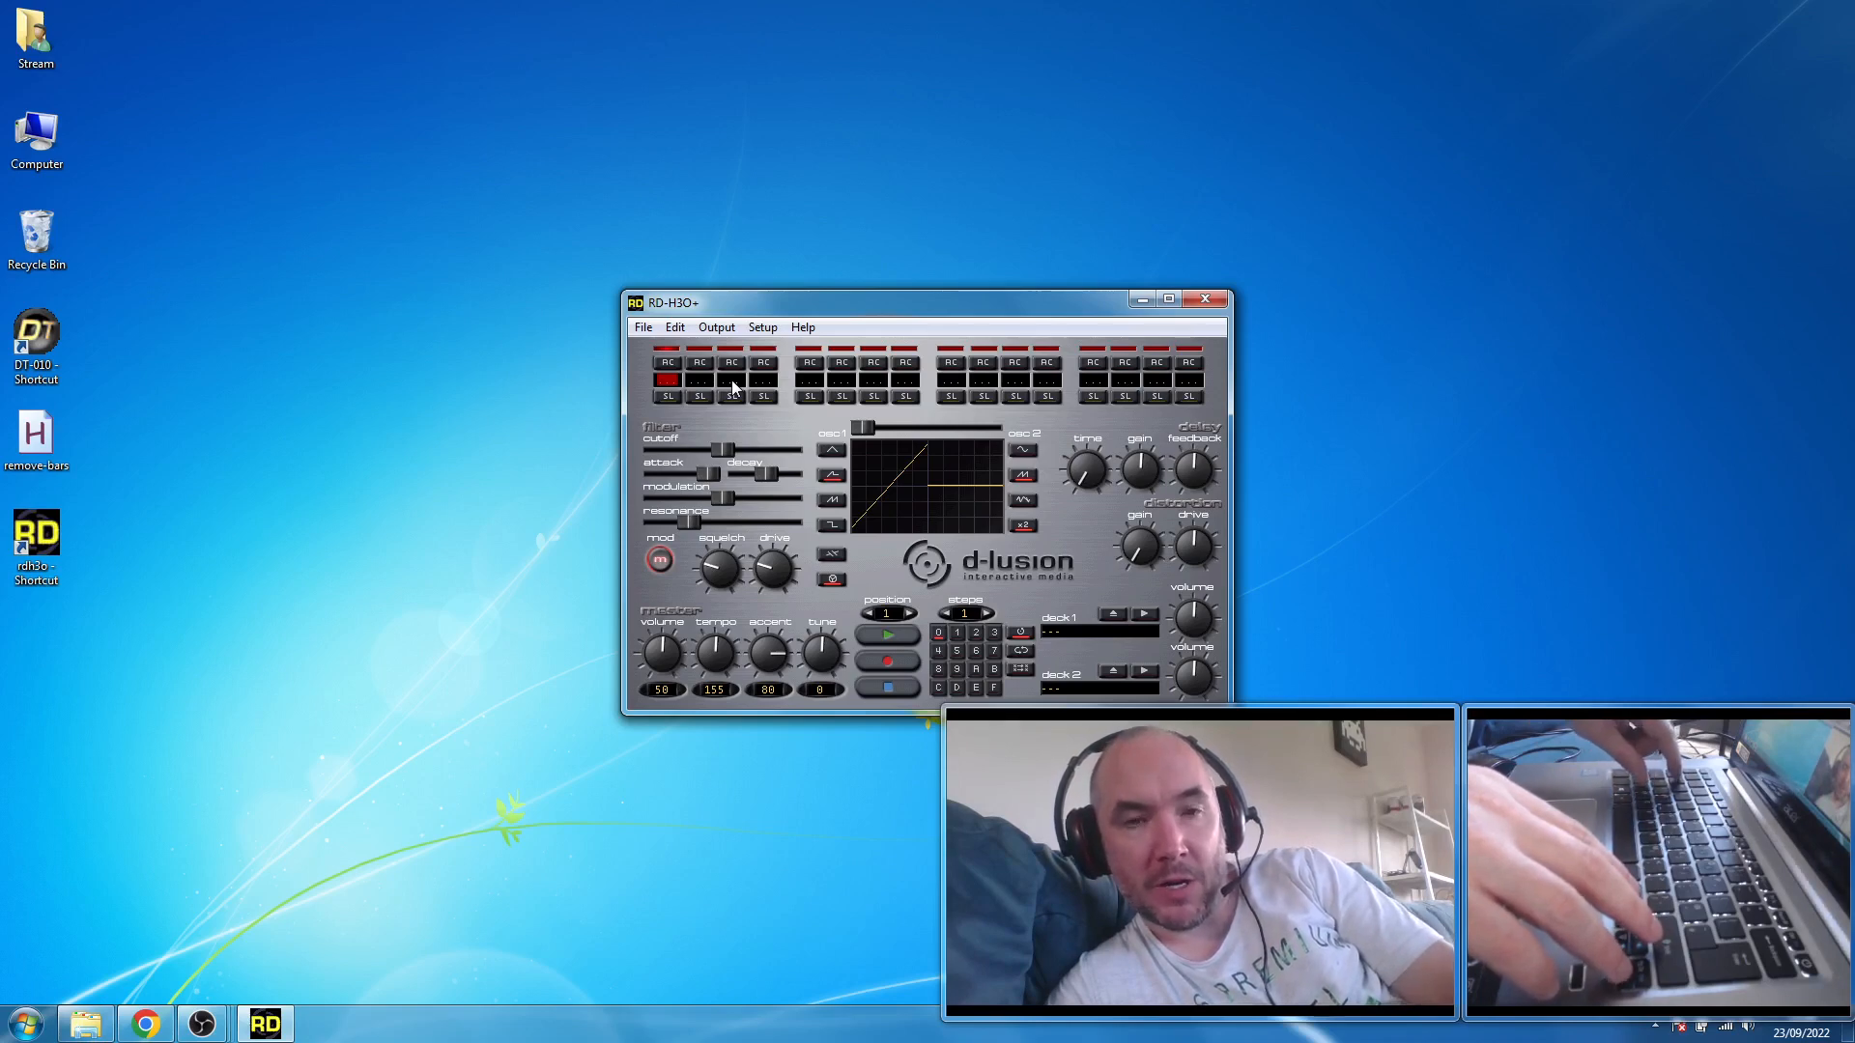
- Enter the notes C-4, C-5, C-4 and C-5 on sequencer steps 1, 3, 5 and 7
{"action": "key", "text": "z"}
{"action": "key", "text": "Right"}
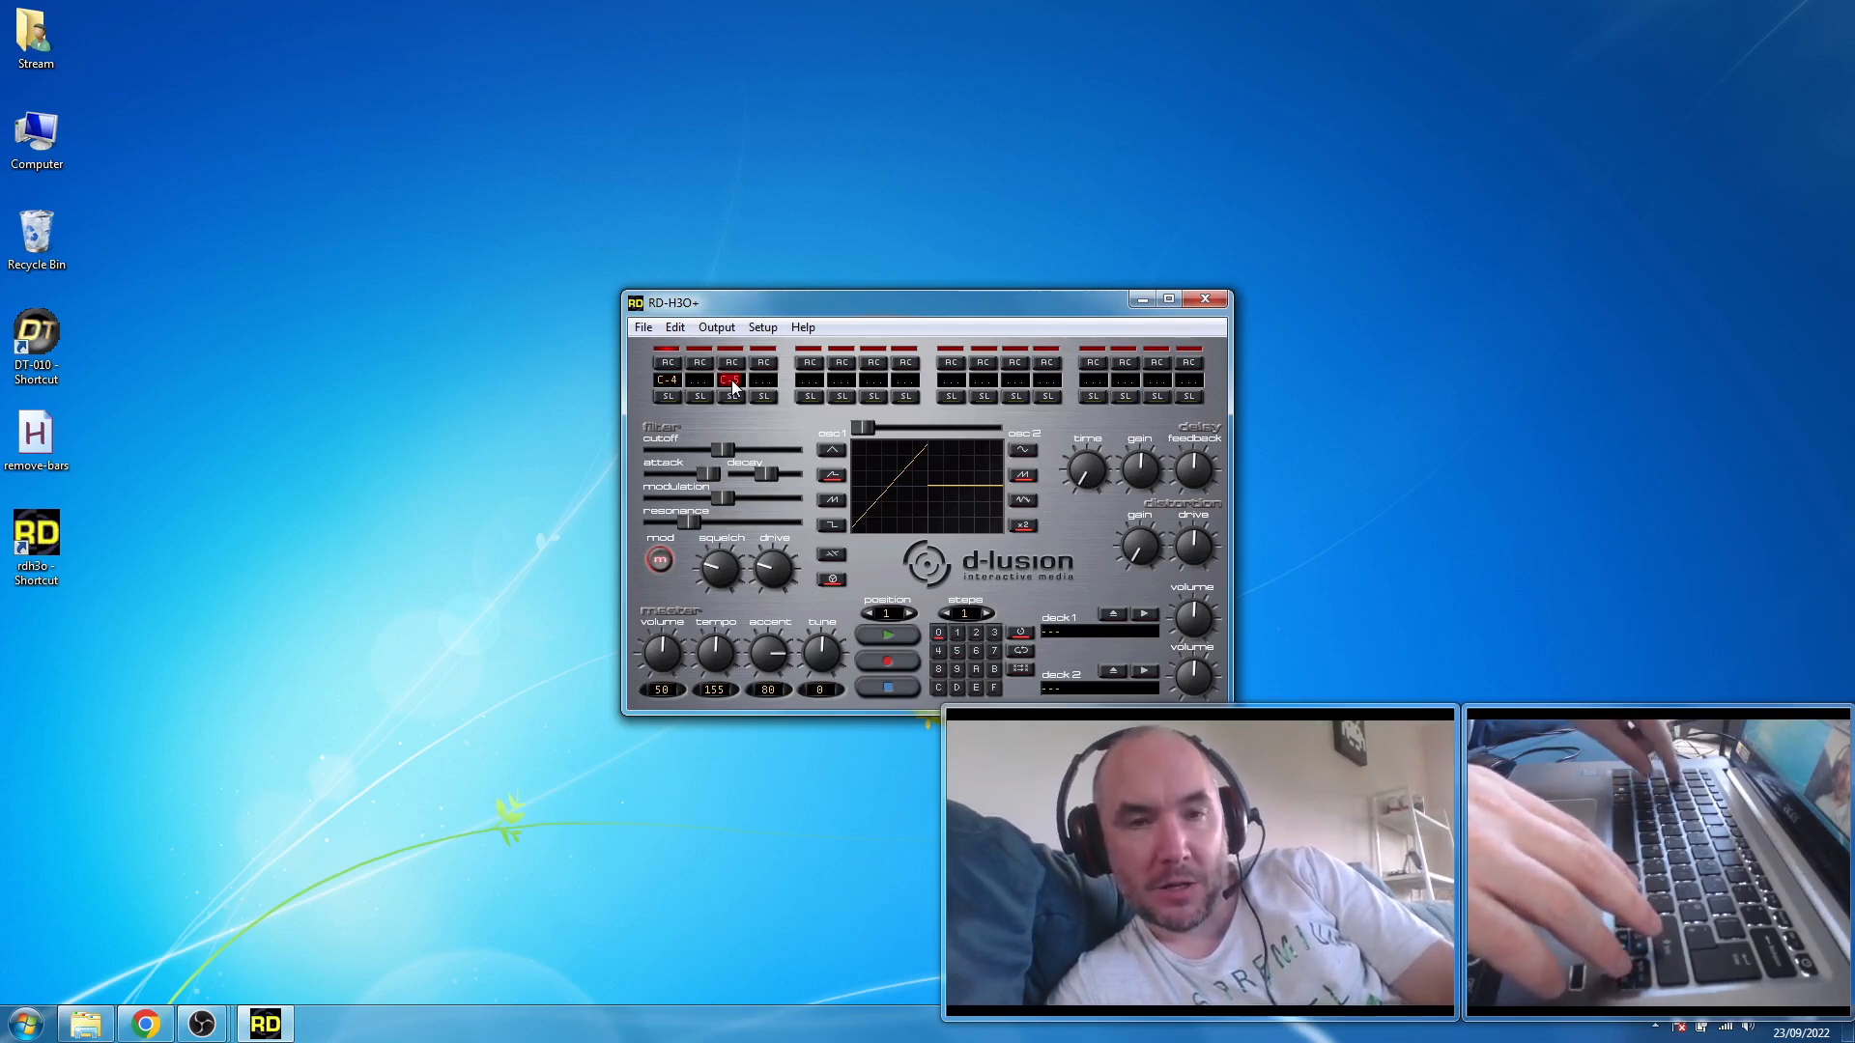
{"action": "key", "text": "q"}
{"action": "key", "text": "Right"}
{"action": "key", "text": "z"}
{"action": "key", "text": "Right"}
{"action": "key", "text": "Right"}
{"action": "key", "text": "q"}
- Continue the alternating pattern with C-4, C-5, C-4 and C-5 on sequencer steps 9, 11, 13 and 15
{"action": "key", "text": "Right"}
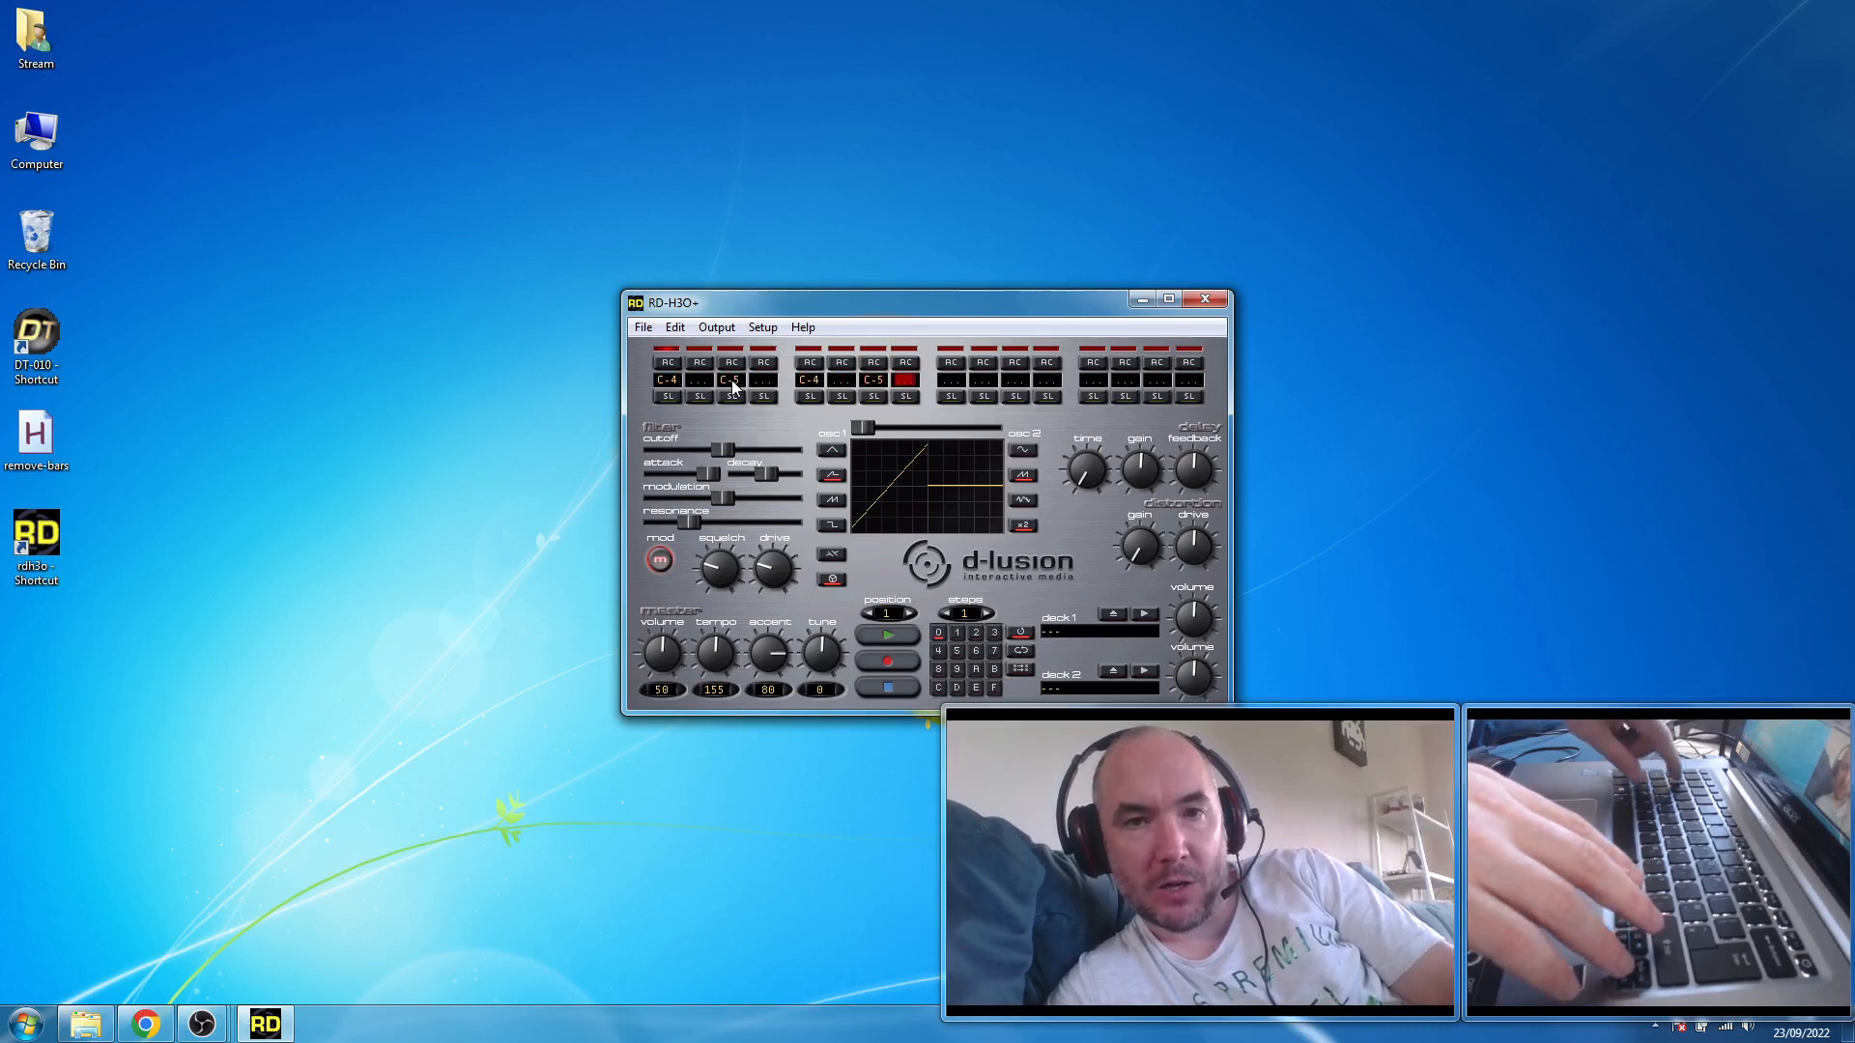
{"action": "key", "text": "Right"}
{"action": "key", "text": "z"}
{"action": "key", "text": "Right"}
{"action": "key", "text": "Right"}
{"action": "key", "text": "q"}
{"action": "key", "text": "Right"}
{"action": "key", "text": "Right"}
{"action": "key", "text": "z"}
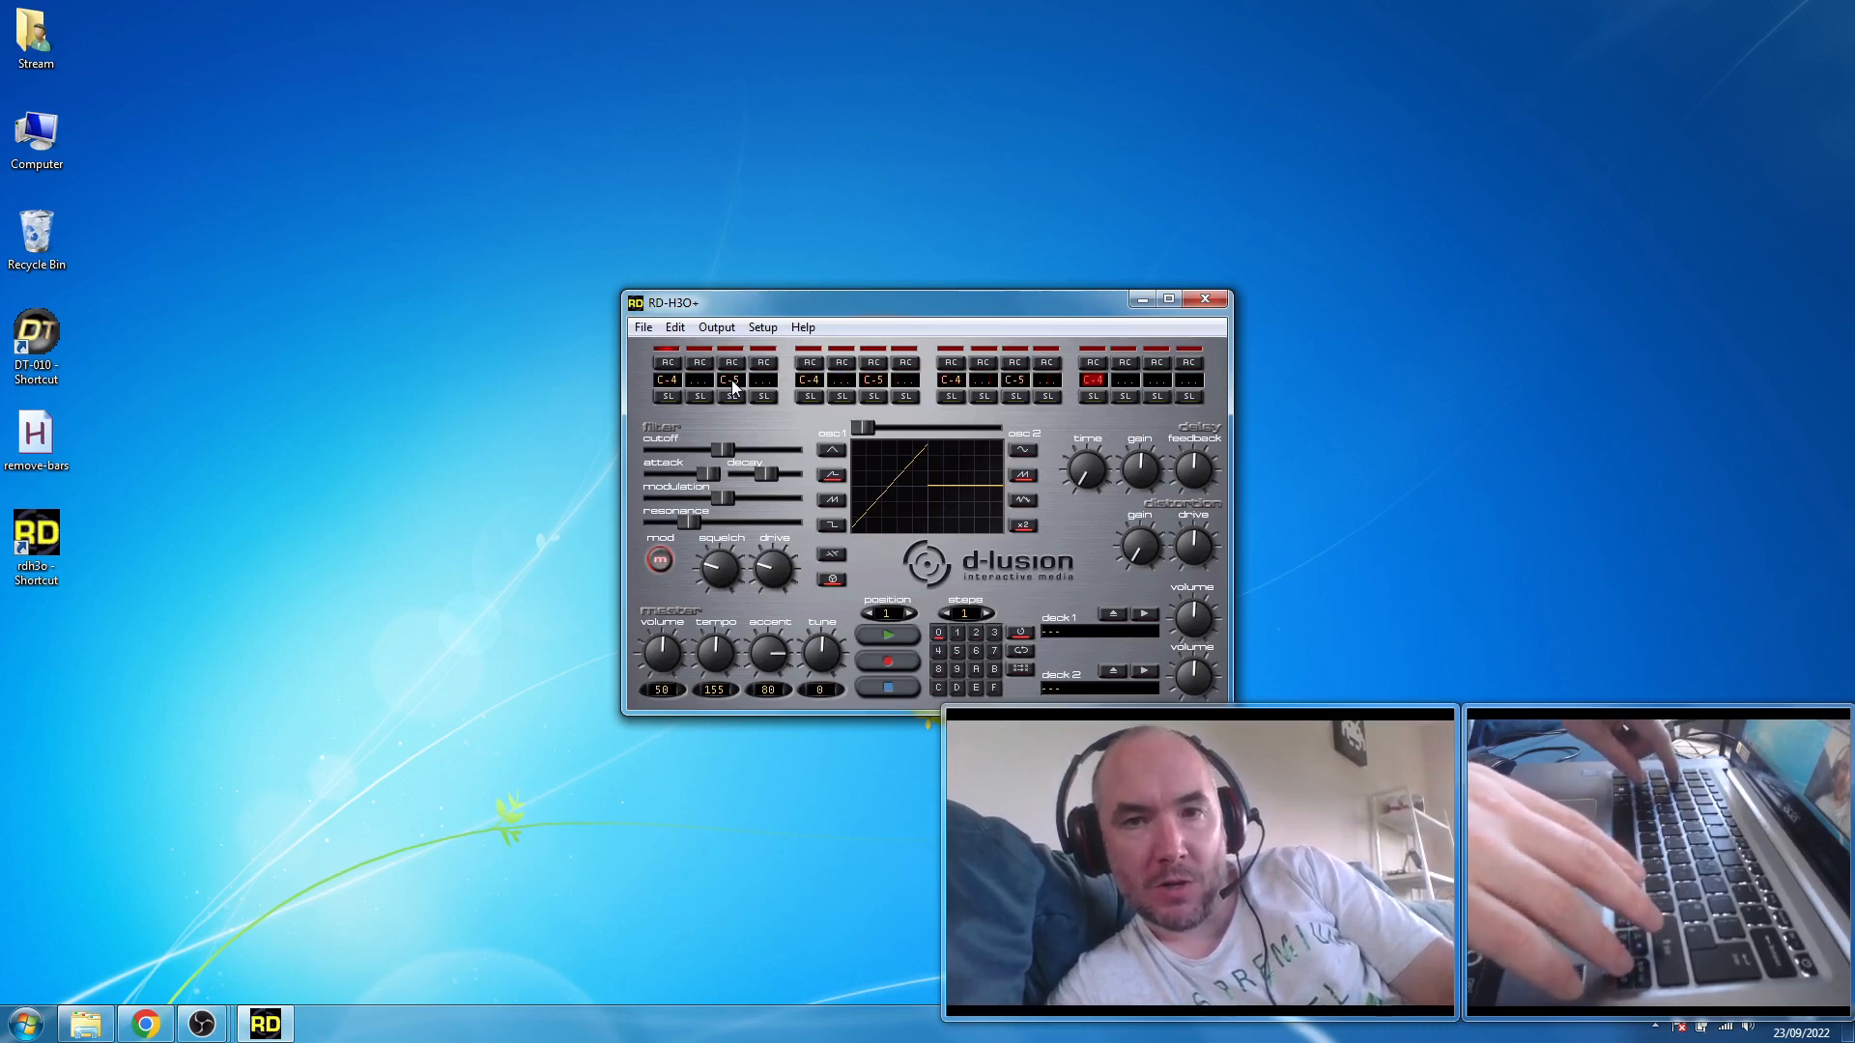
{"action": "key", "text": "Right"}
{"action": "key", "text": "Right"}
{"action": "key", "text": "q"}
{"action": "key", "text": "Right"}
- Start playback of the pattern and set the master tempo to 120
{"action": "key", "text": "space"}
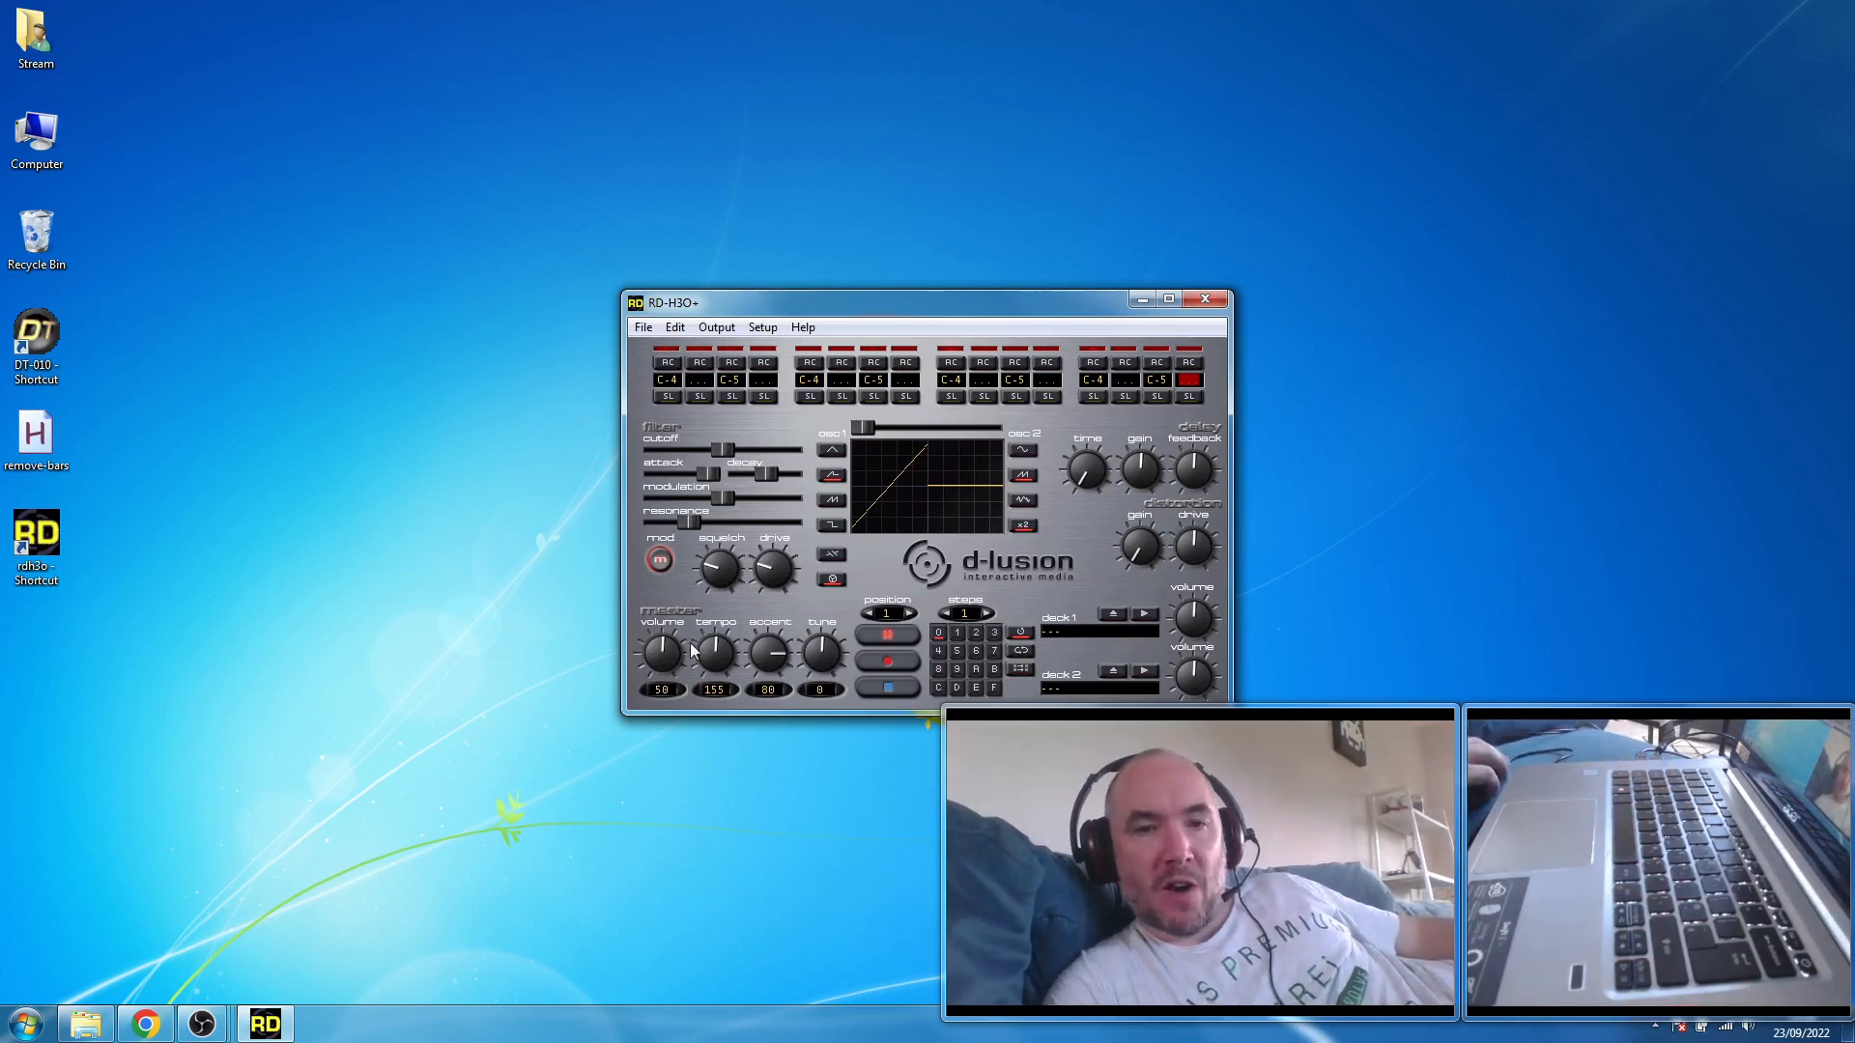
{"action": "scroll", "coordinate": [707, 651], "scroll_direction": "down", "scroll_amount": 5}
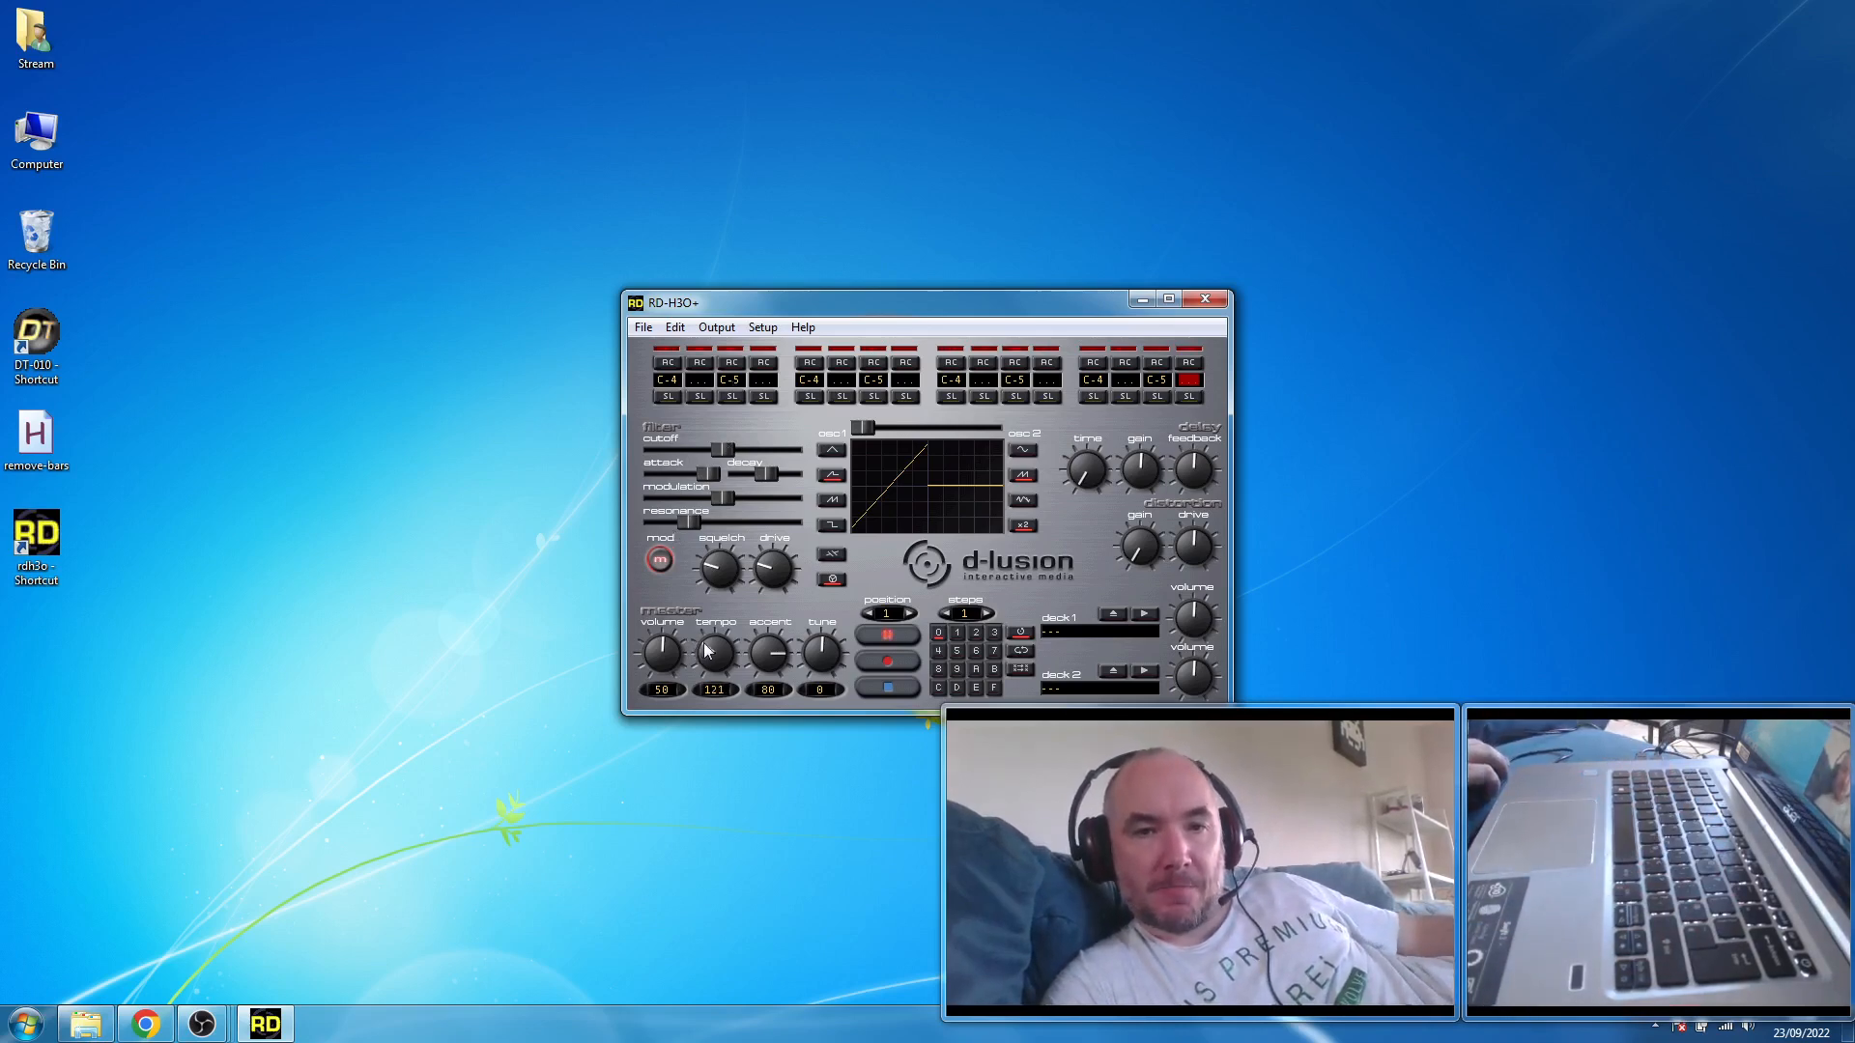
{"action": "left_click", "coordinate": [713, 692]}
{"action": "left_click", "coordinate": [932, 519]}
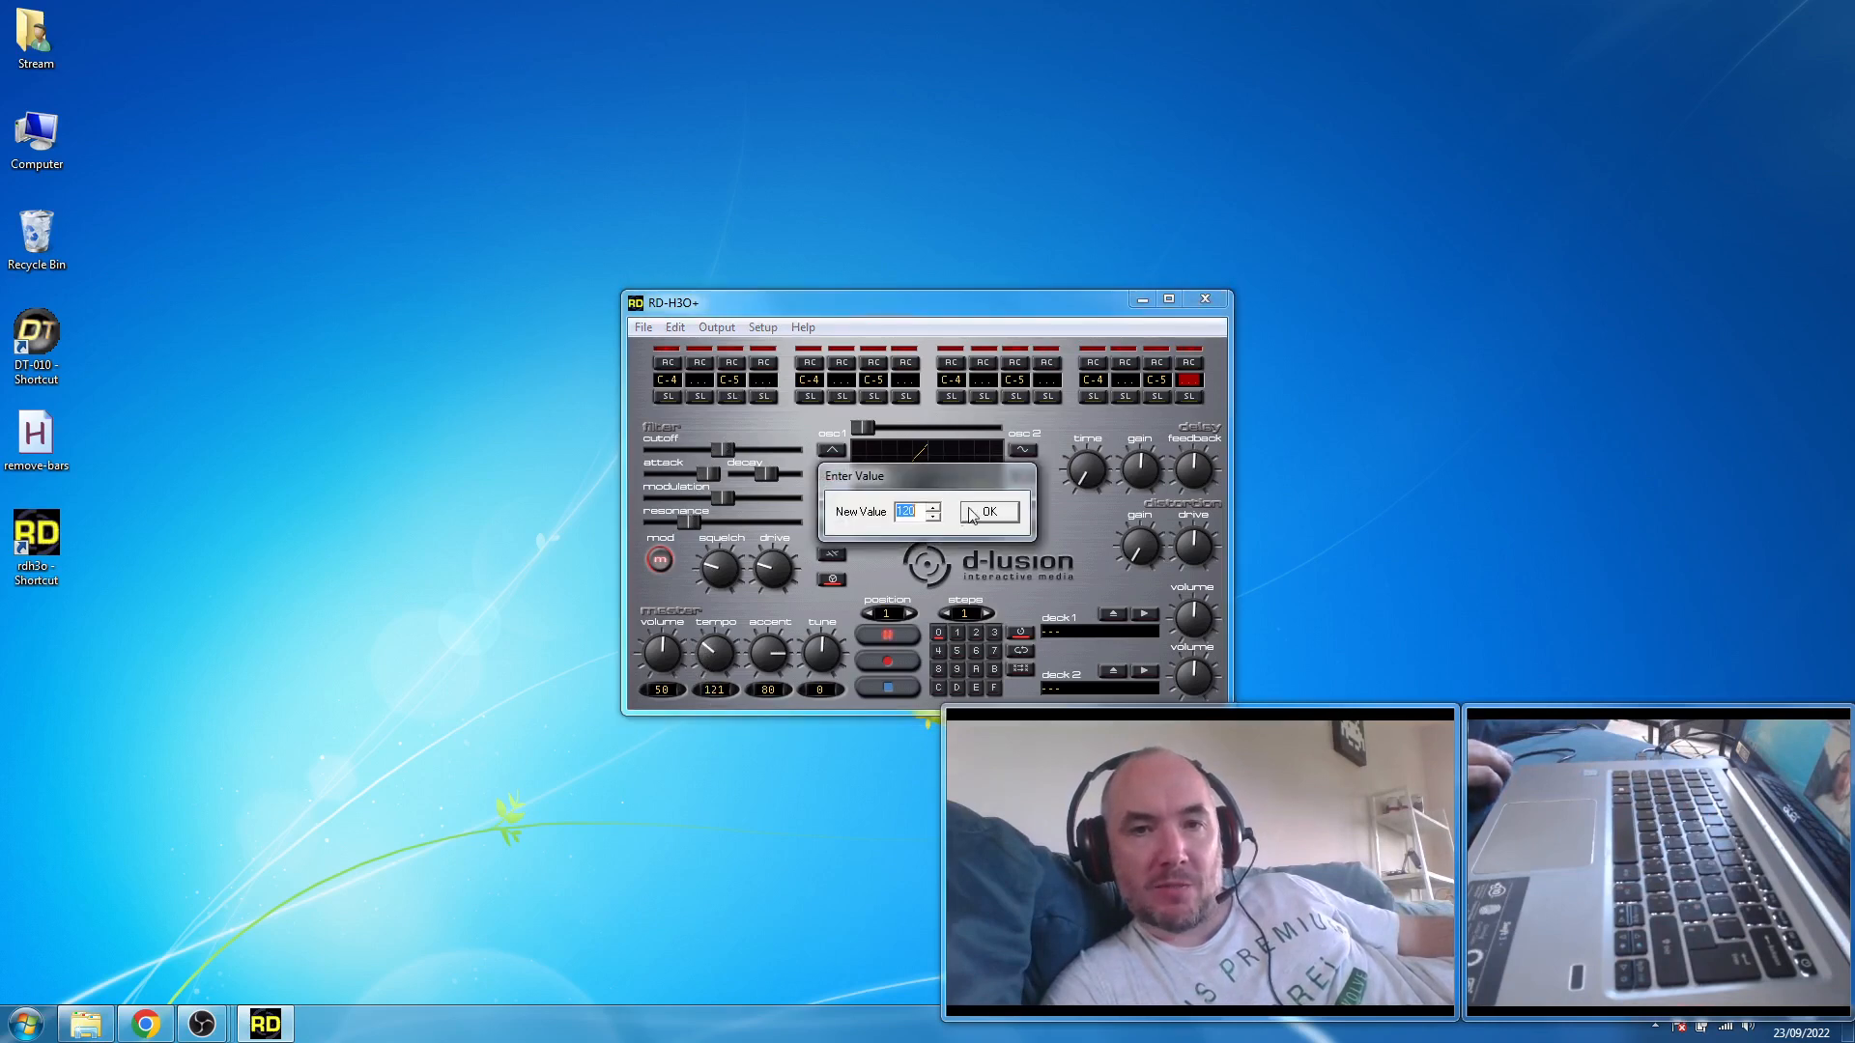
{"action": "left_click", "coordinate": [972, 512]}
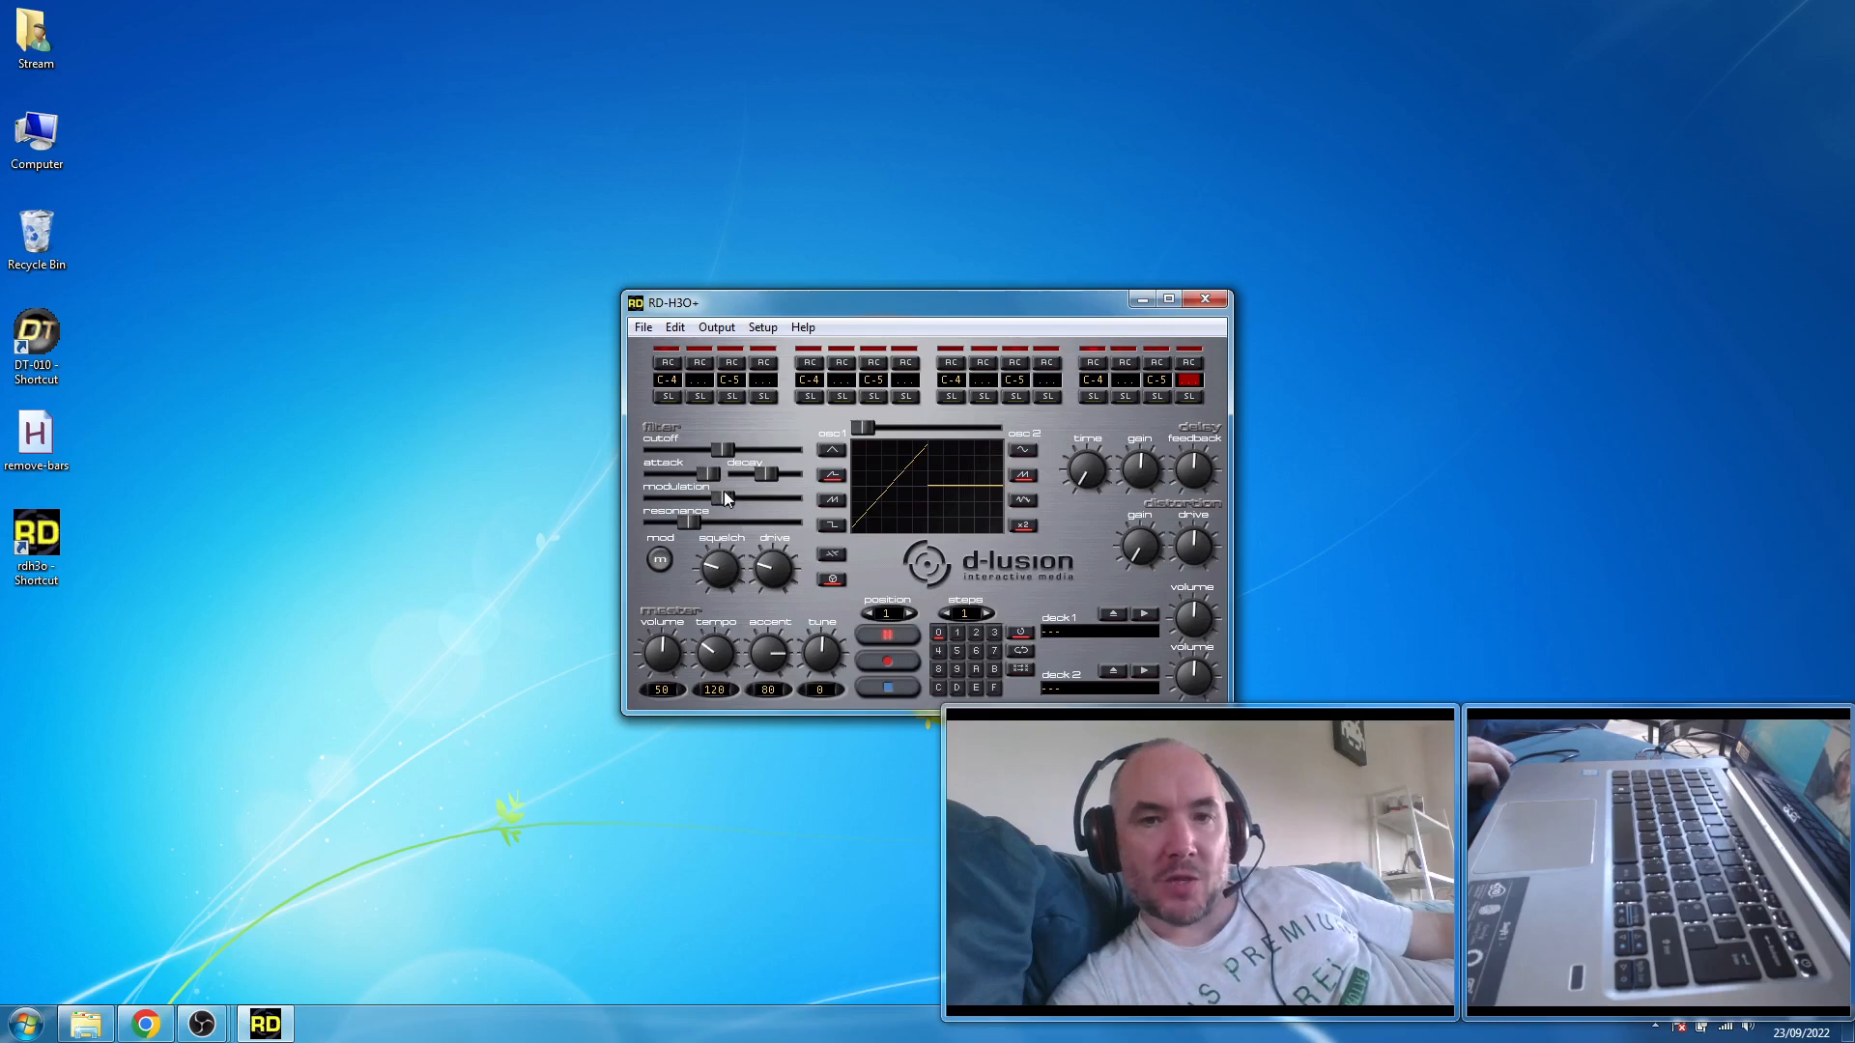
- Lower the filter's modulation and resonance to their minimum
{"action": "left_click_drag", "start_coordinate": [692, 492], "coordinate": [568, 495]}
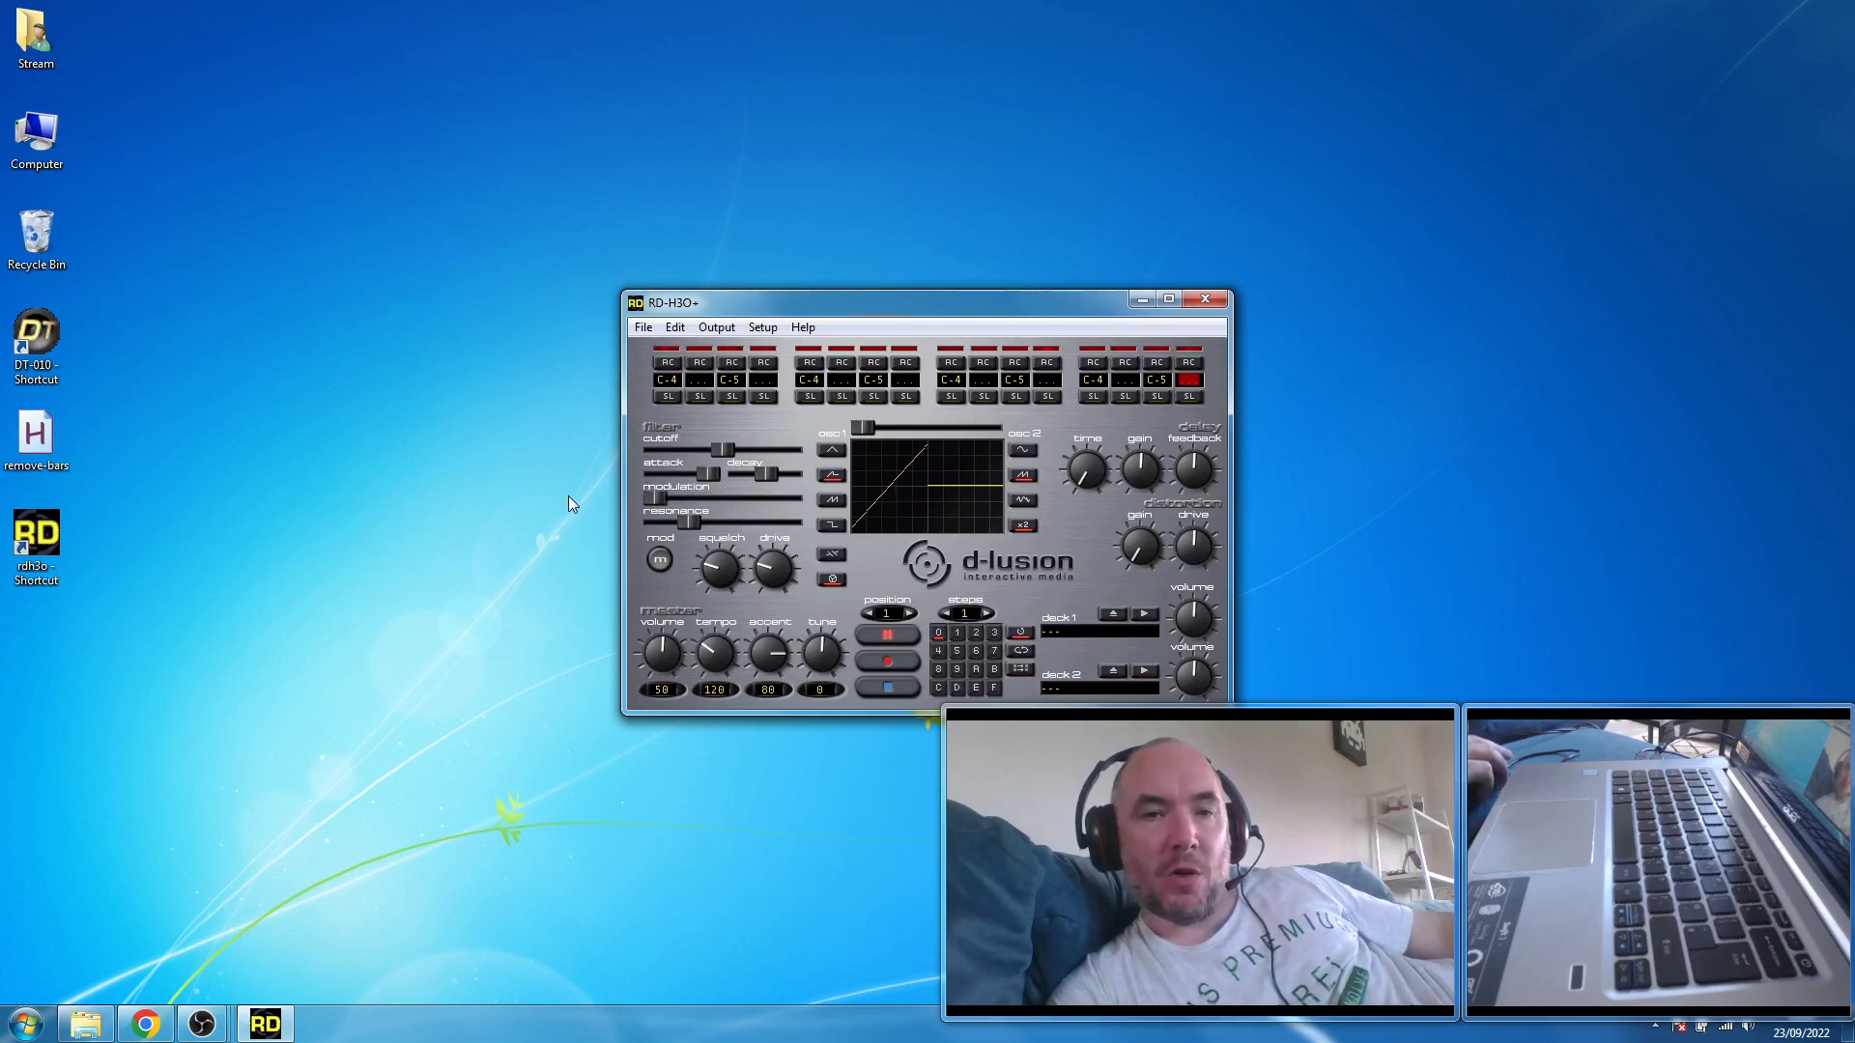
{"action": "left_click_drag", "start_coordinate": [682, 520], "coordinate": [643, 500]}
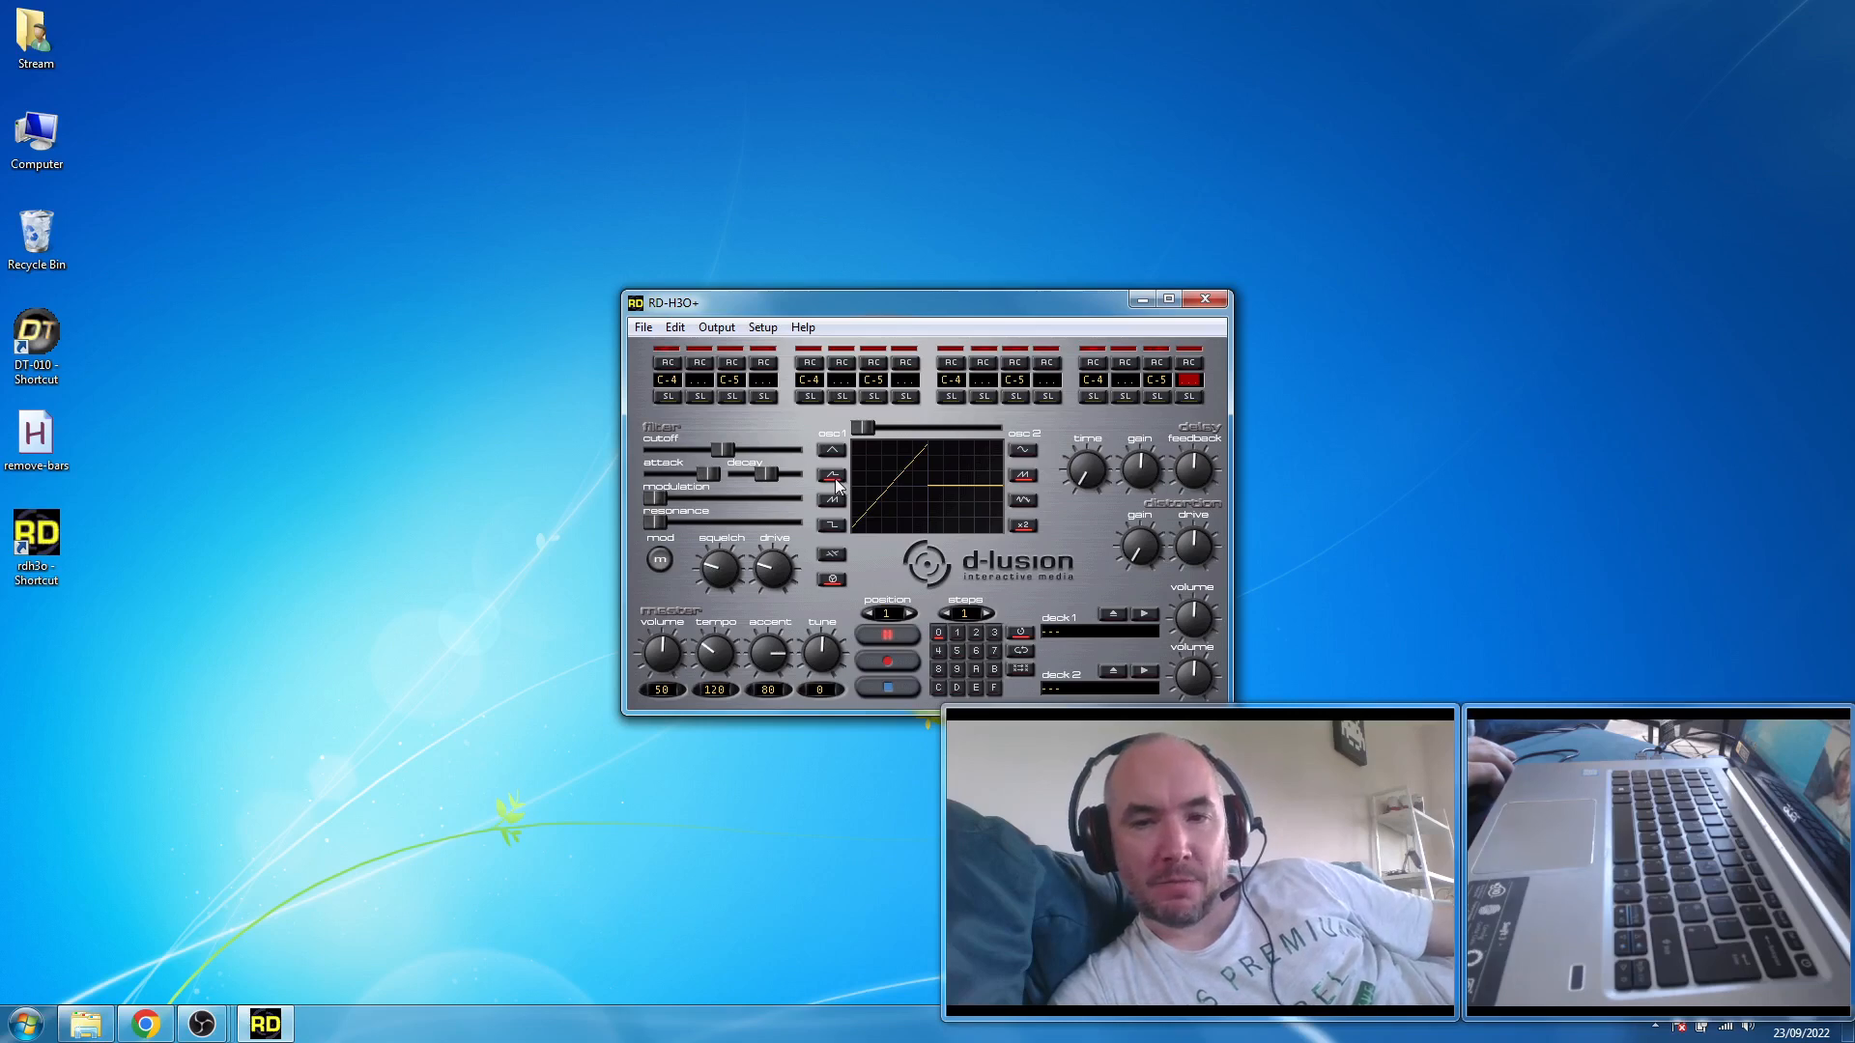
- Try the full sawtooth waveform on oscillator 1 and restore the half-cycle ramp waveform
{"action": "left_click", "coordinate": [831, 503]}
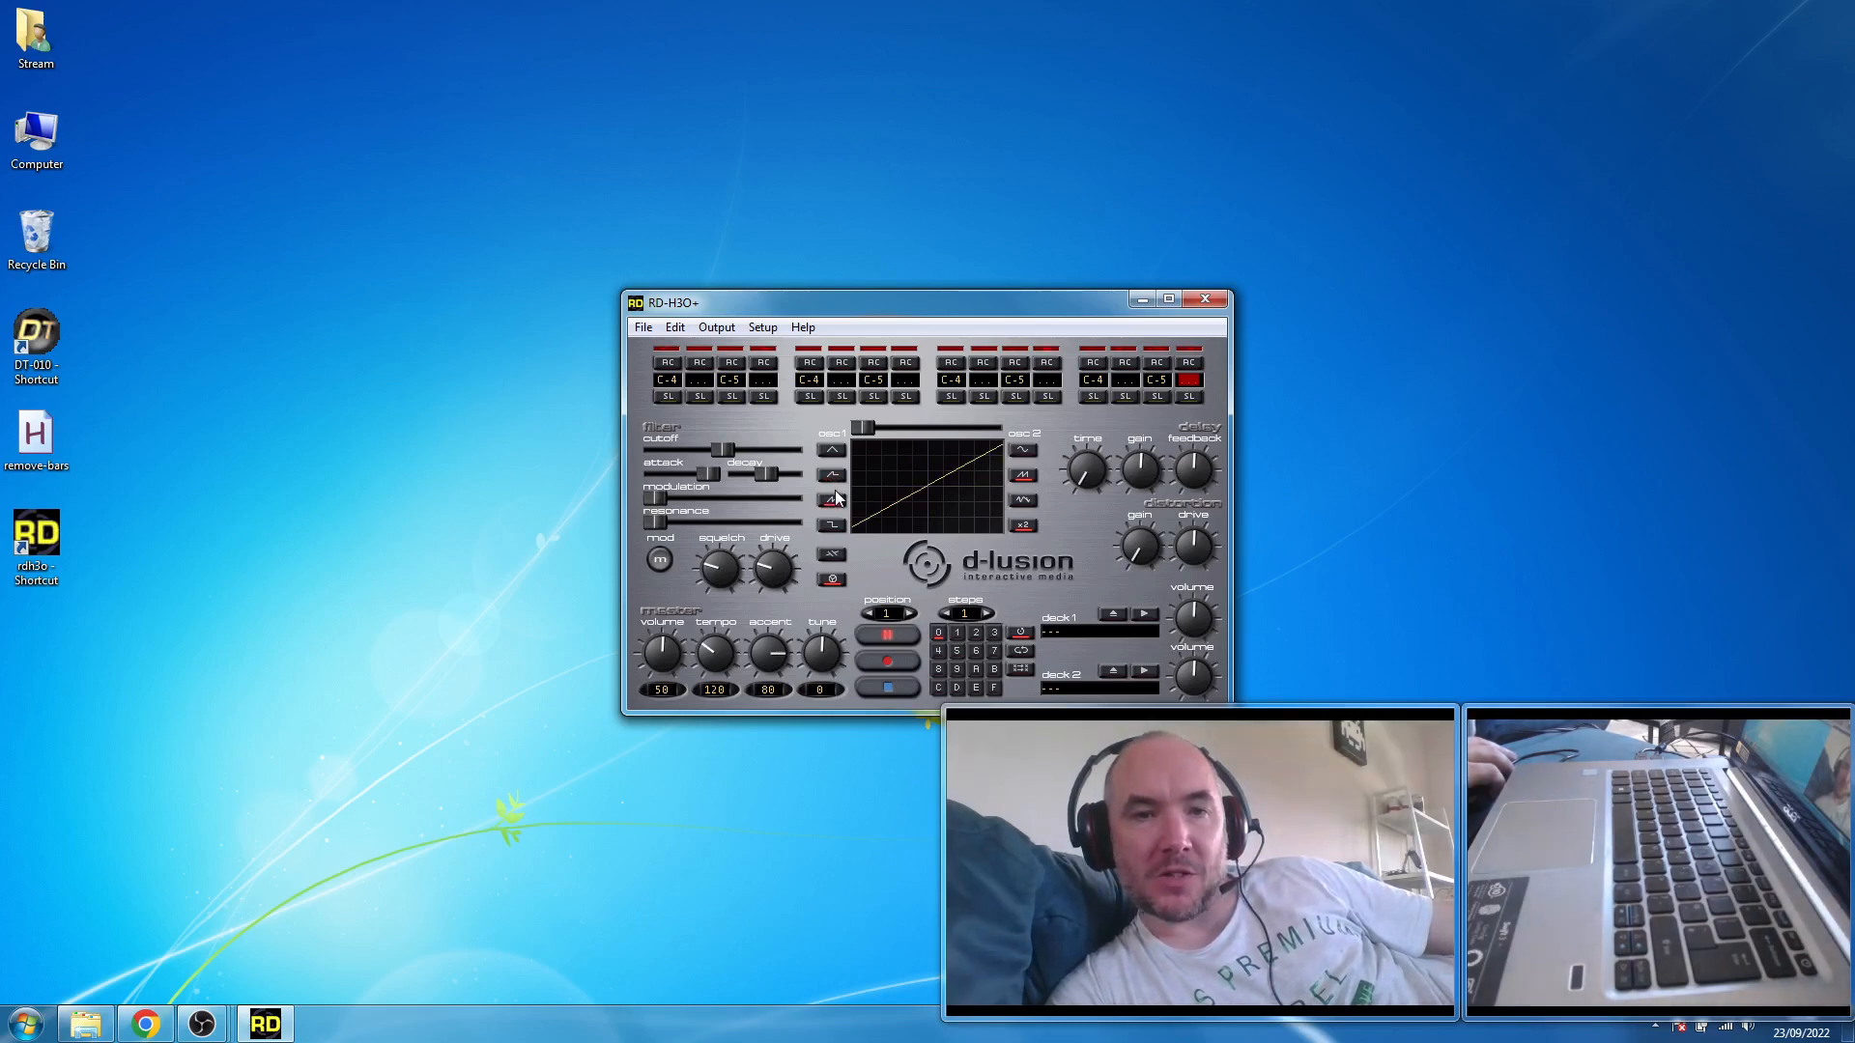
{"action": "left_click", "coordinate": [831, 475]}
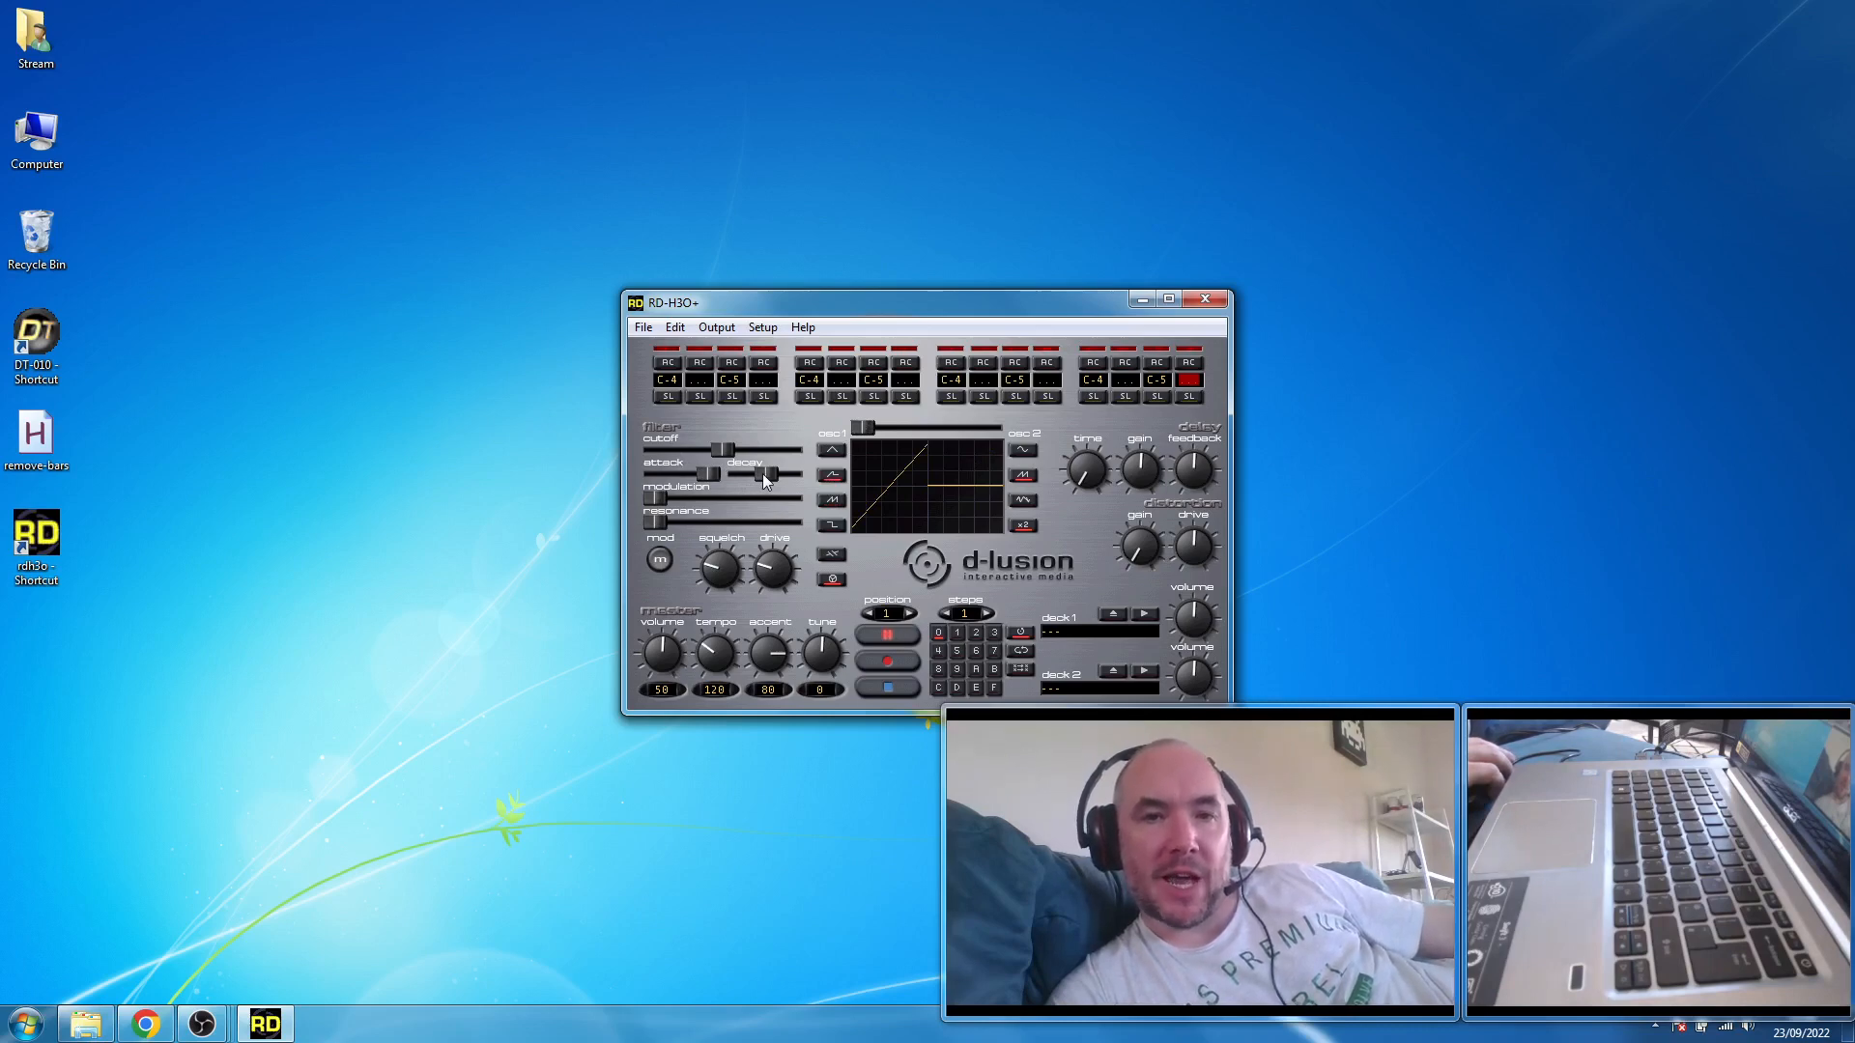
- Sweep the filter decay and settle it slightly lower, and try the minimum attack before restoring it
{"action": "left_click_drag", "start_coordinate": [765, 474], "coordinate": [791, 476]}
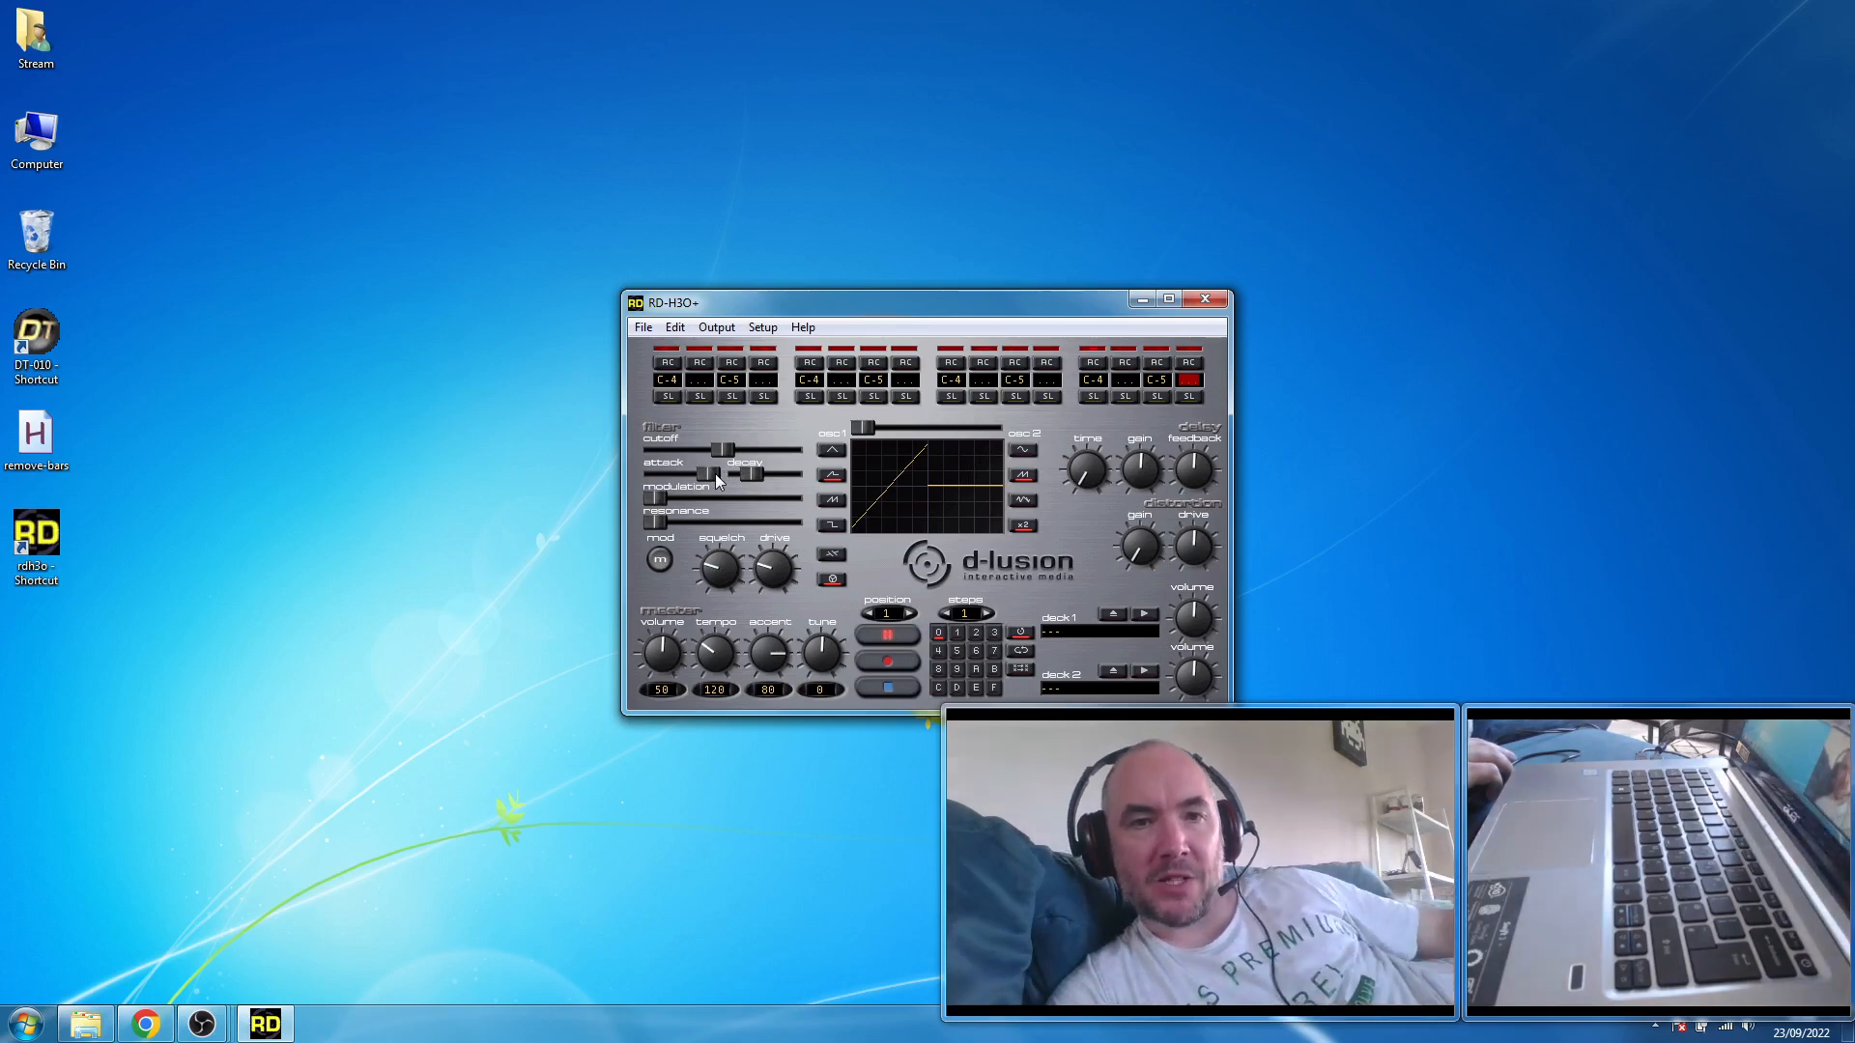
{"action": "left_click_drag", "start_coordinate": [664, 475], "coordinate": [640, 483]}
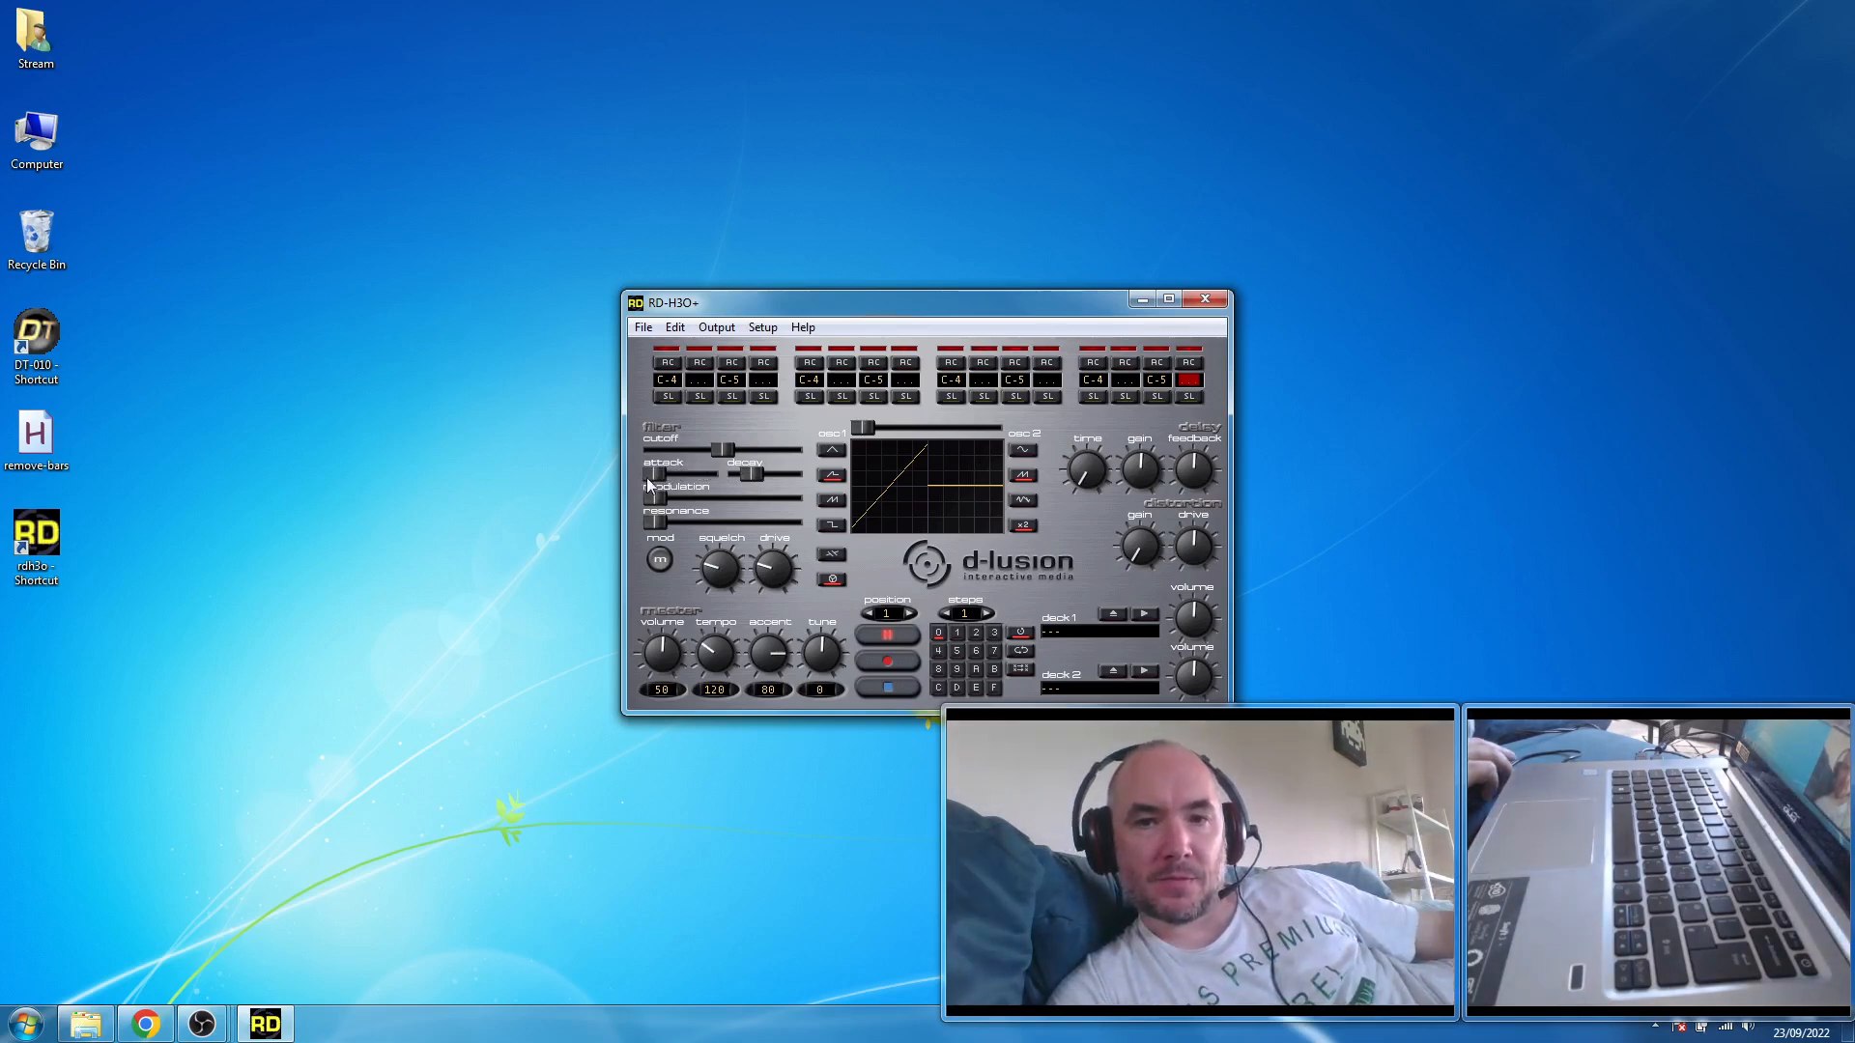
{"action": "left_click_drag", "start_coordinate": [639, 476], "coordinate": [695, 488]}
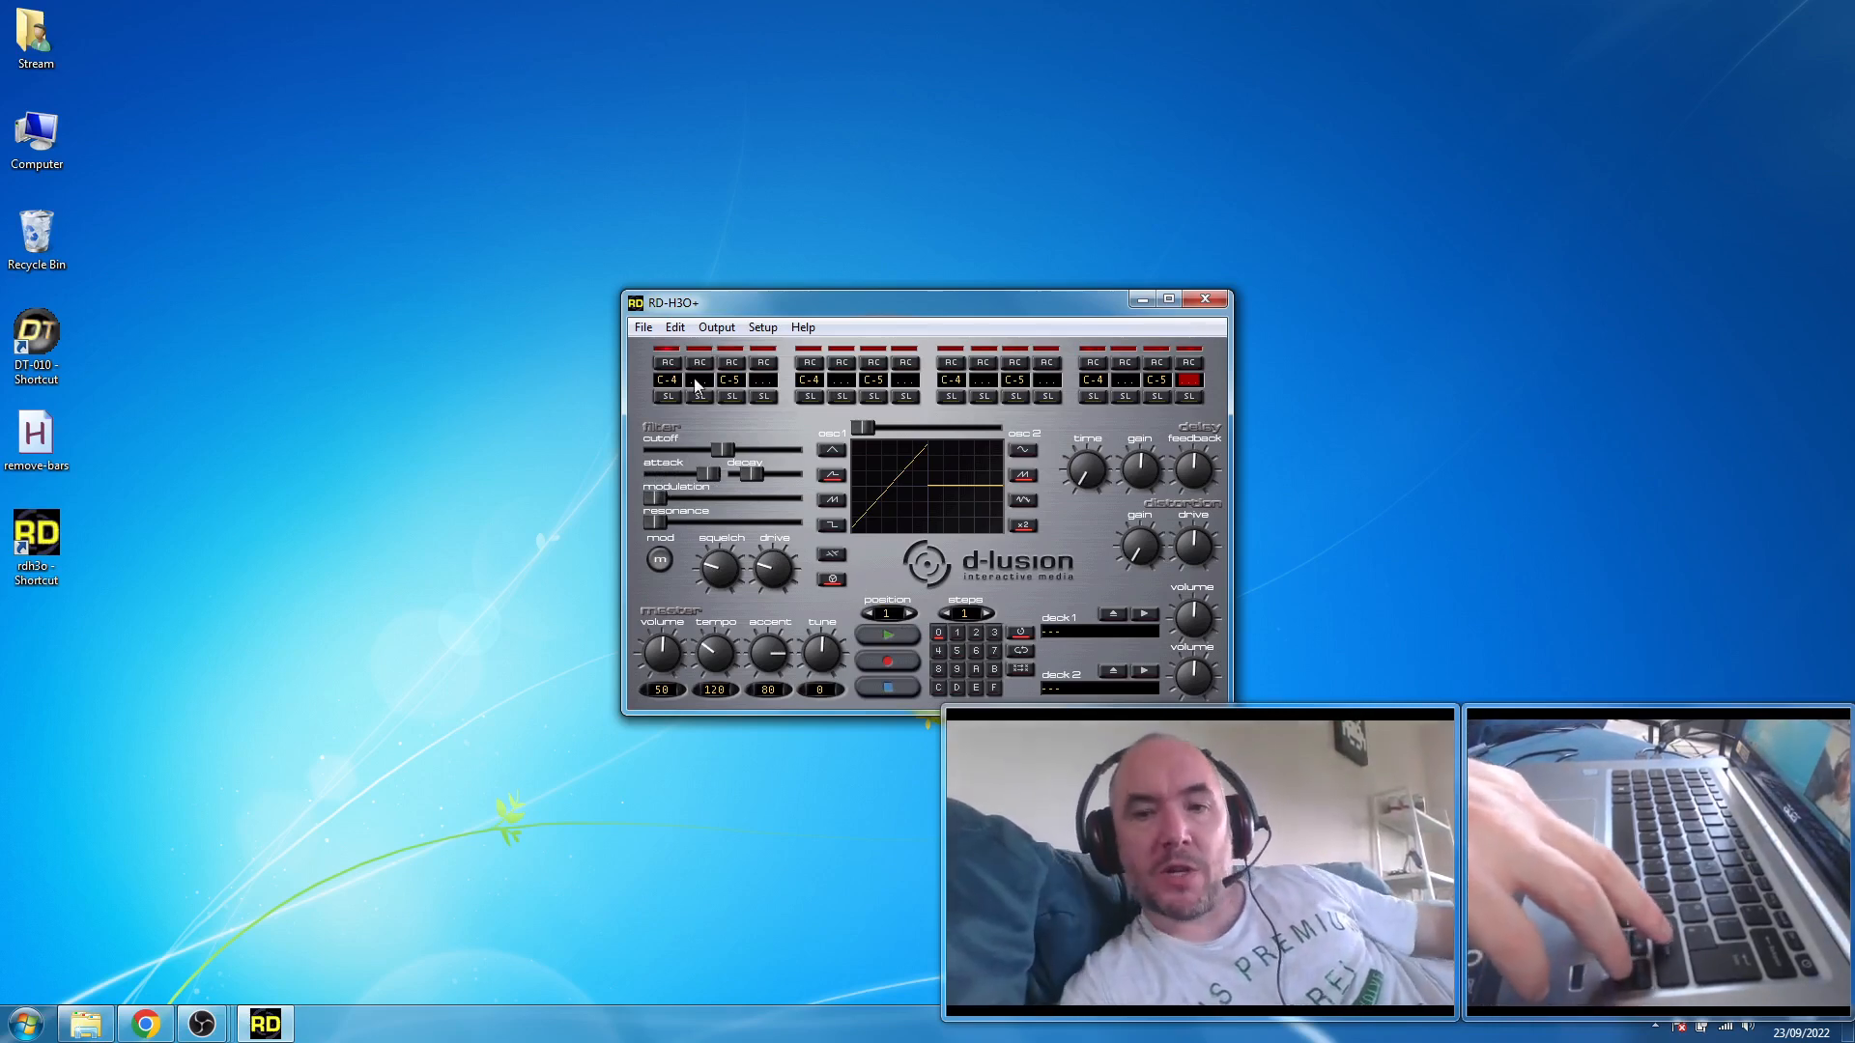
- Replace the C-5 note on the third sequencer step with D#5
{"action": "key", "text": "Left"}
{"action": "key", "text": "Left"}
{"action": "key", "text": "Left"}
{"action": "key", "text": "Left"}
{"action": "key", "text": "Left"}
{"action": "key", "text": "Left"}
{"action": "key", "text": "Left"}
{"action": "key", "text": "Left"}
{"action": "key", "text": "Left"}
{"action": "key", "text": "Left"}
{"action": "key", "text": "Left"}
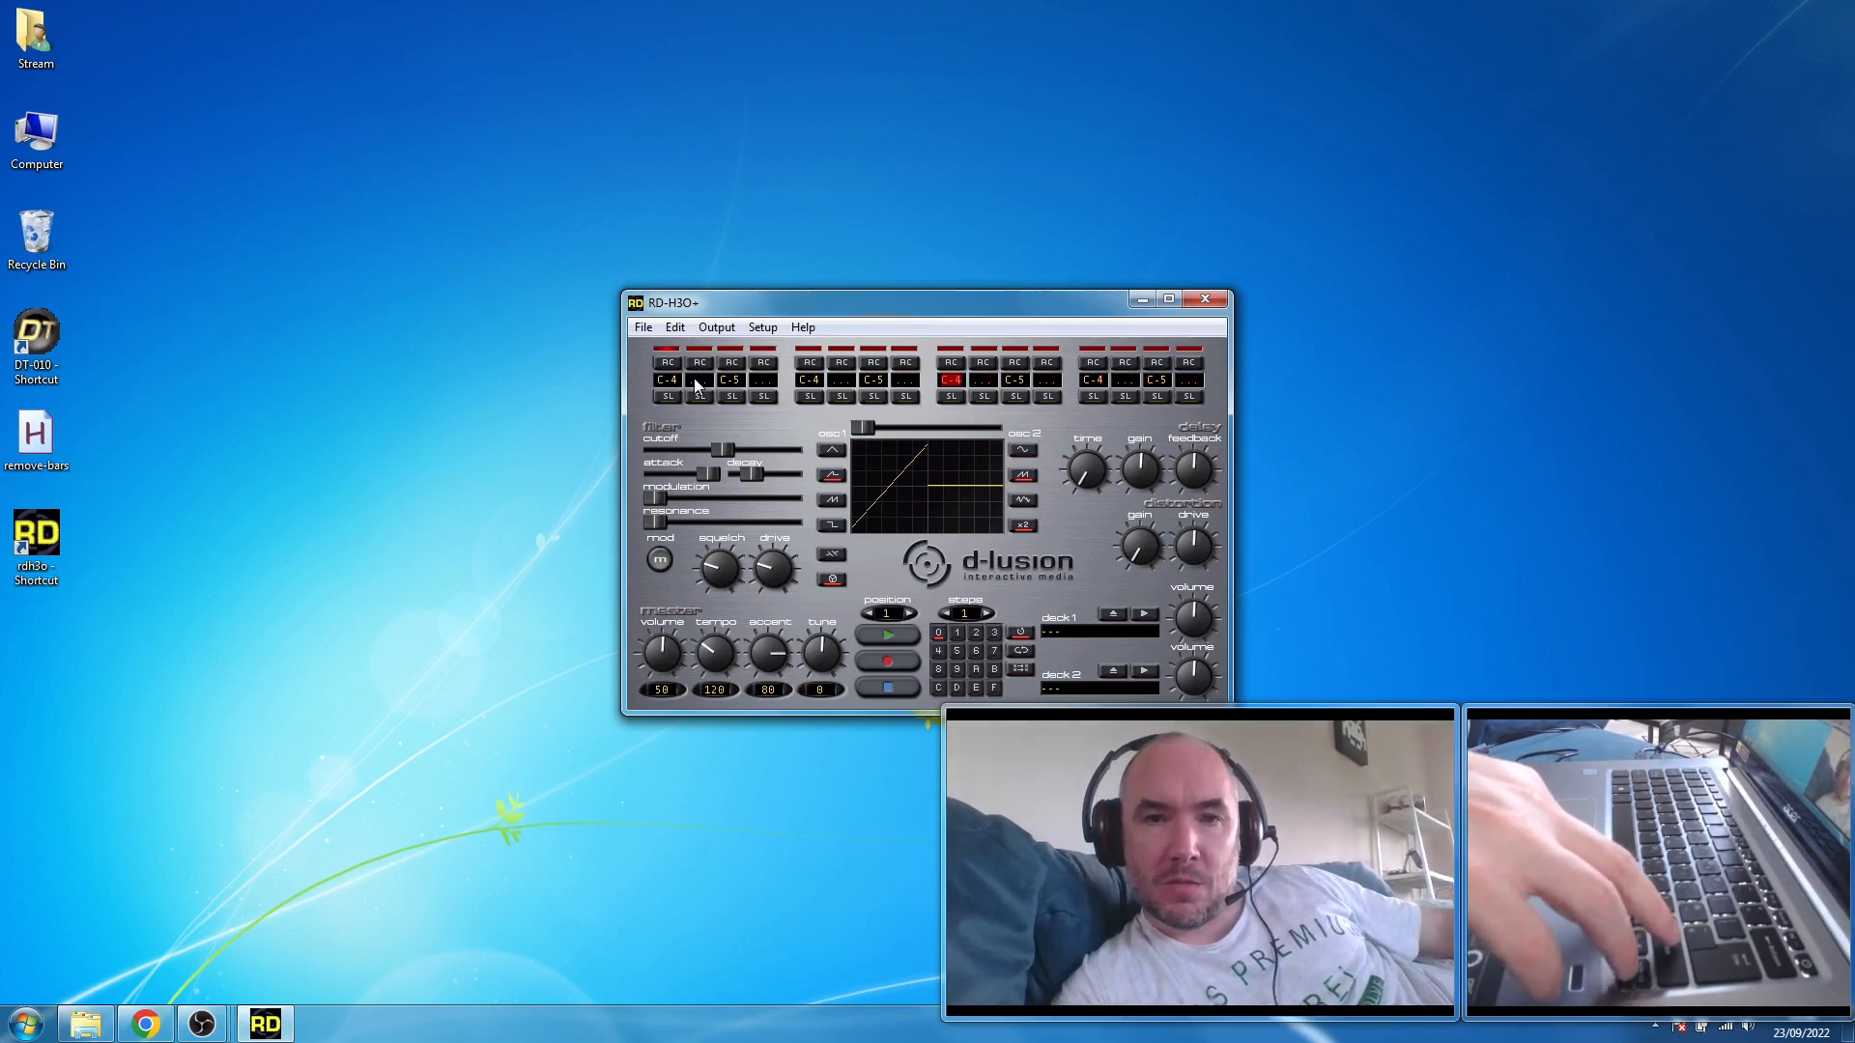
{"action": "key", "text": "Left"}
{"action": "key", "text": "Left"}
{"action": "key", "text": "Left"}
{"action": "key", "text": "Left"}
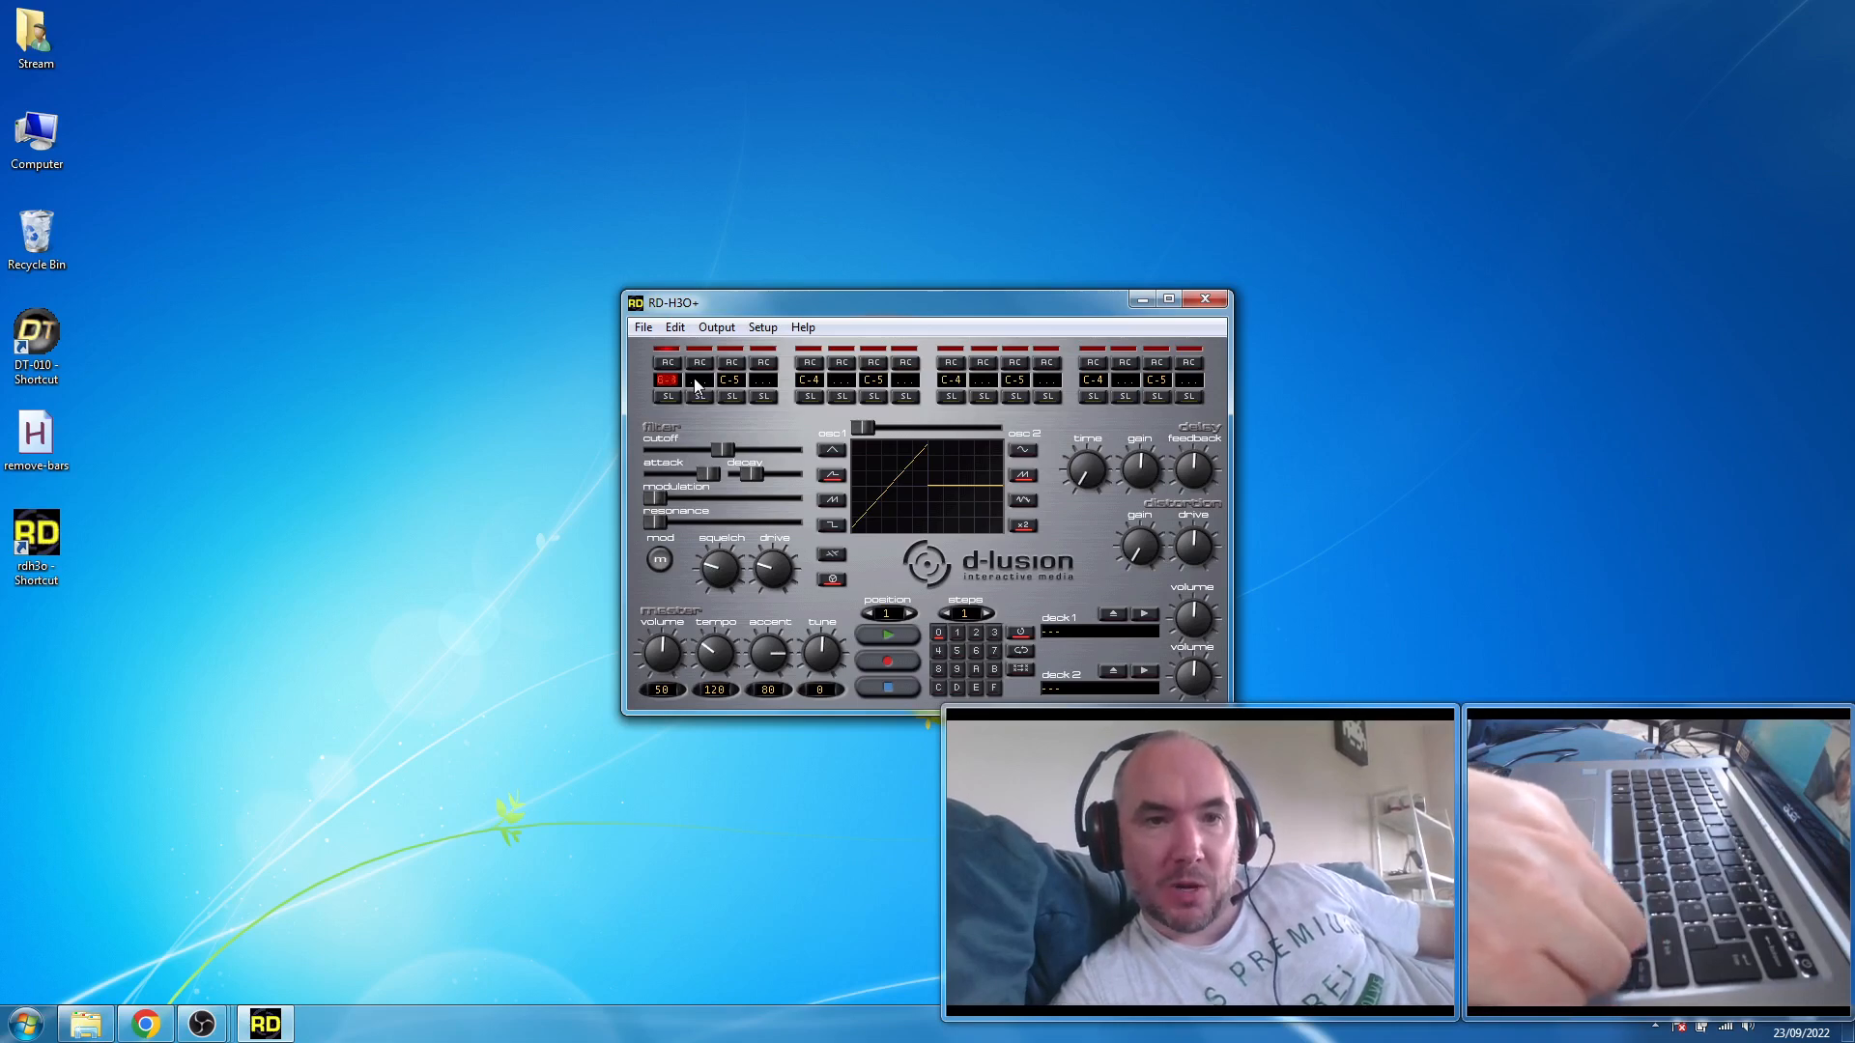
{"action": "key", "text": "Up"}
{"action": "key", "text": "Right"}
{"action": "key", "text": "Right"}
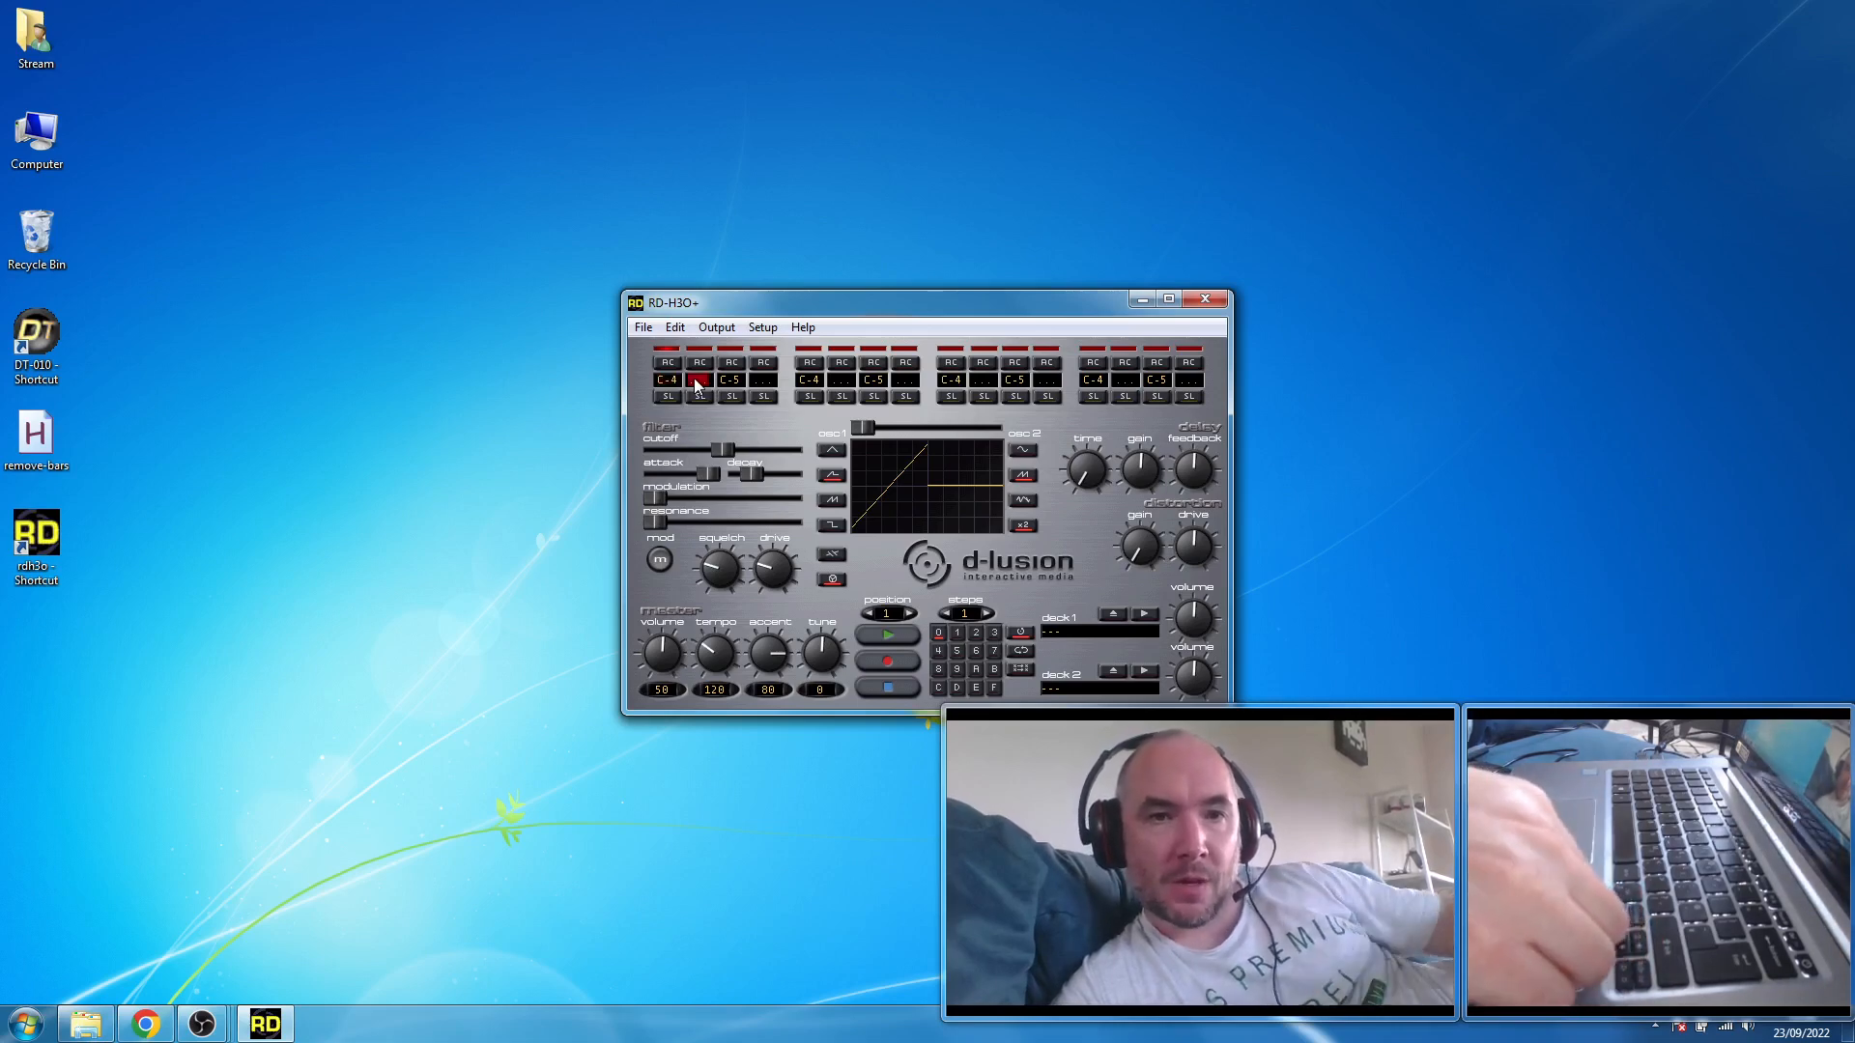
{"action": "key", "text": "Right"}
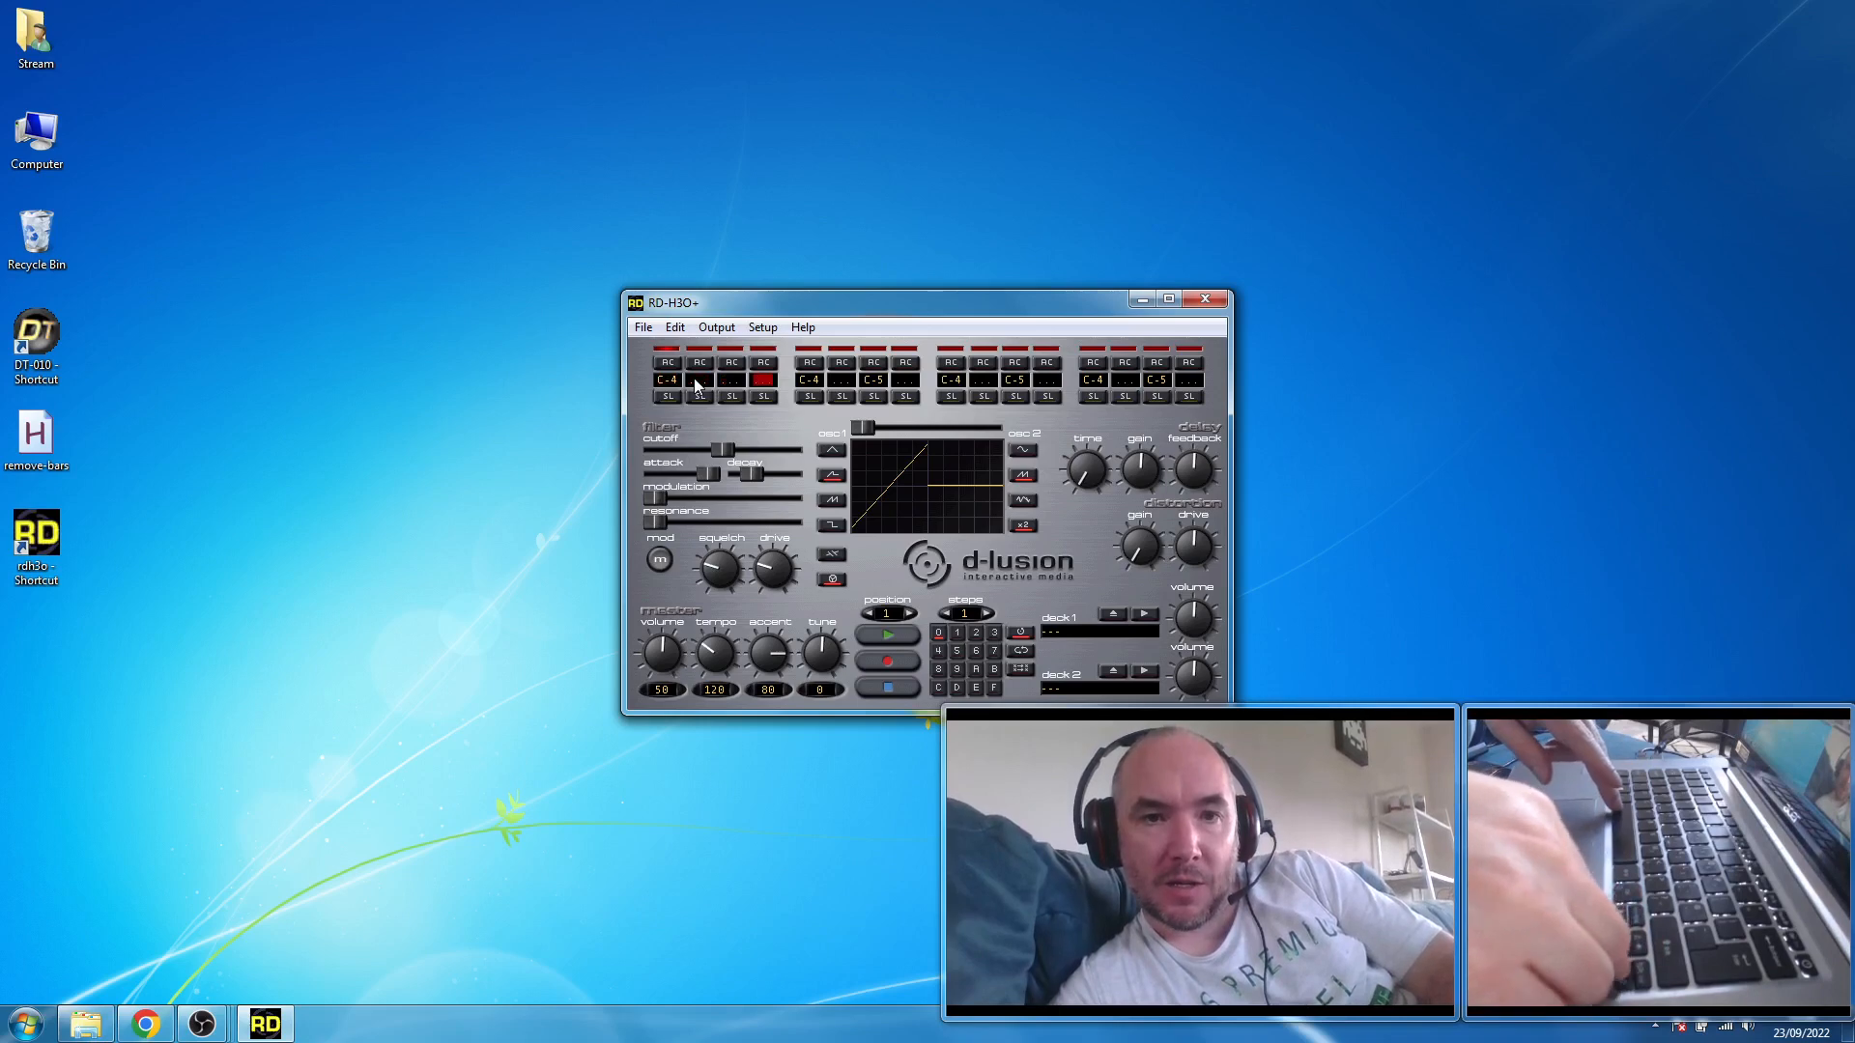
{"action": "key", "text": "Left"}
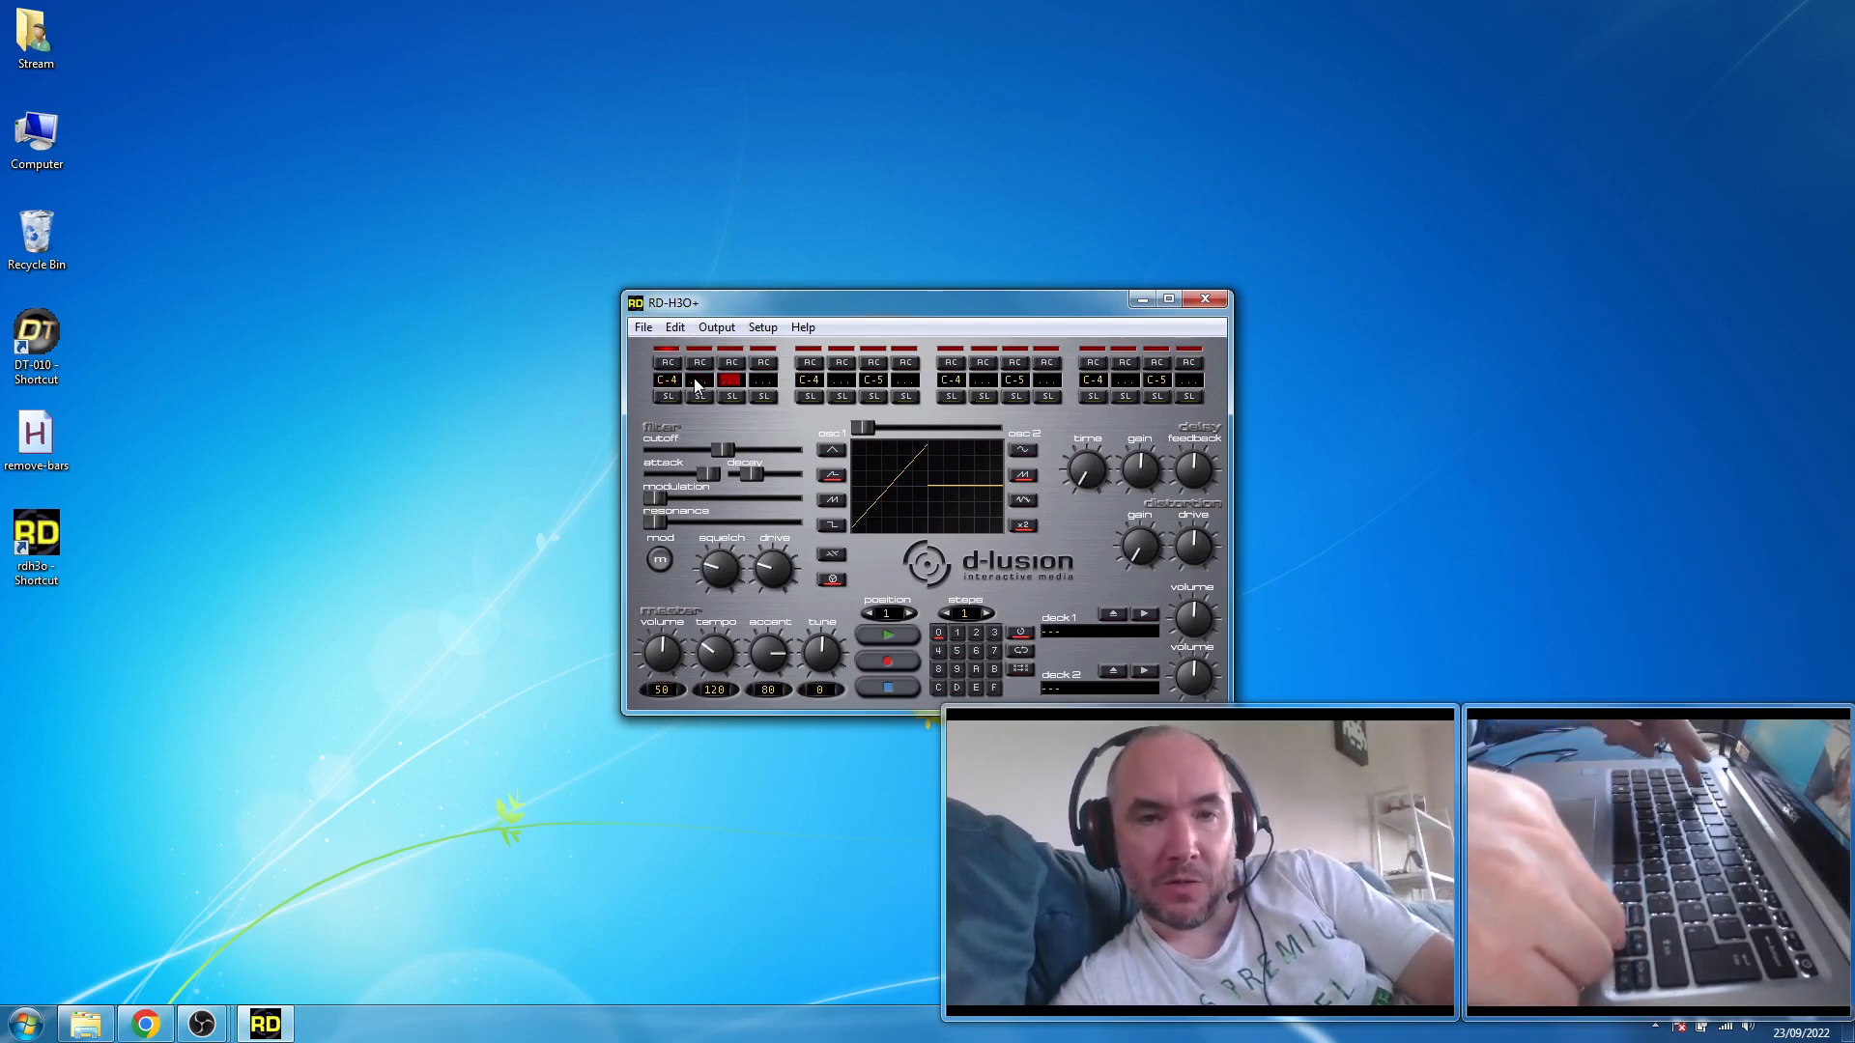
{"action": "key", "text": "3"}
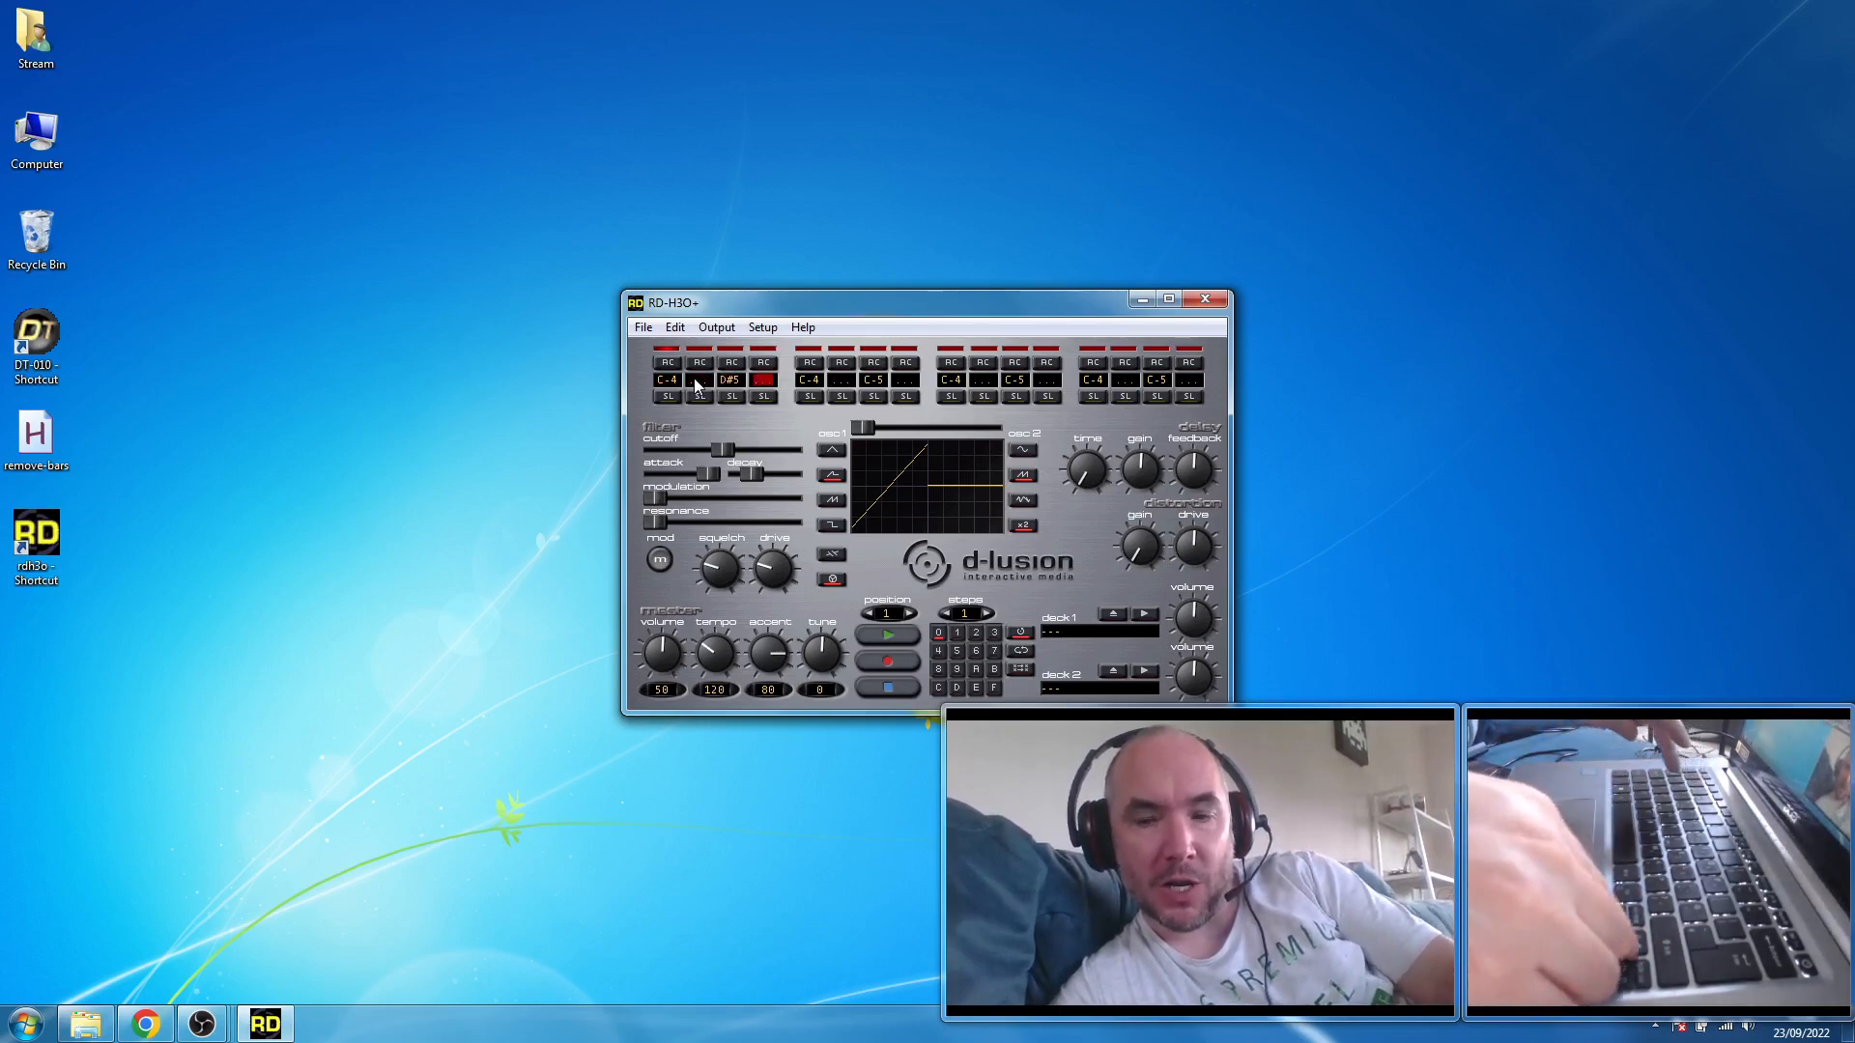
- Play back the edited pattern, stop it, and advance the note cursor to the fifth step
{"action": "key", "text": "Return"}
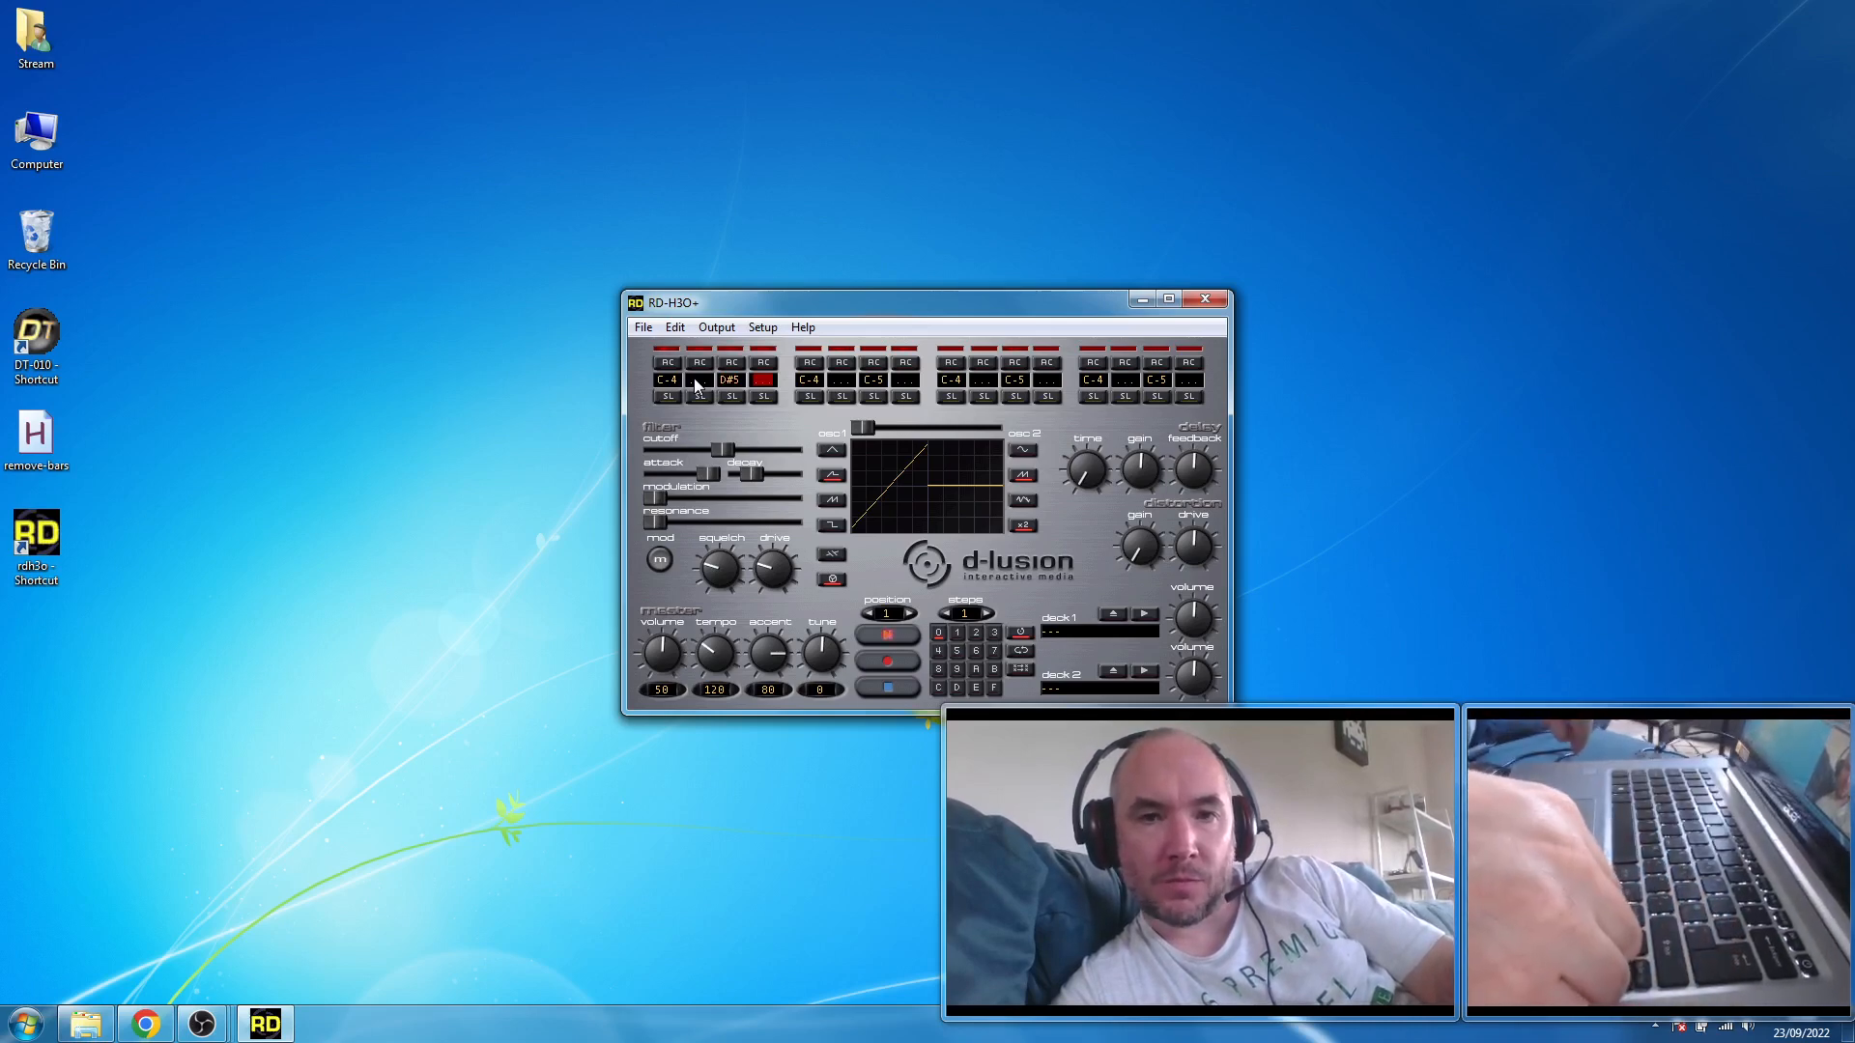
{"action": "key", "text": "Return"}
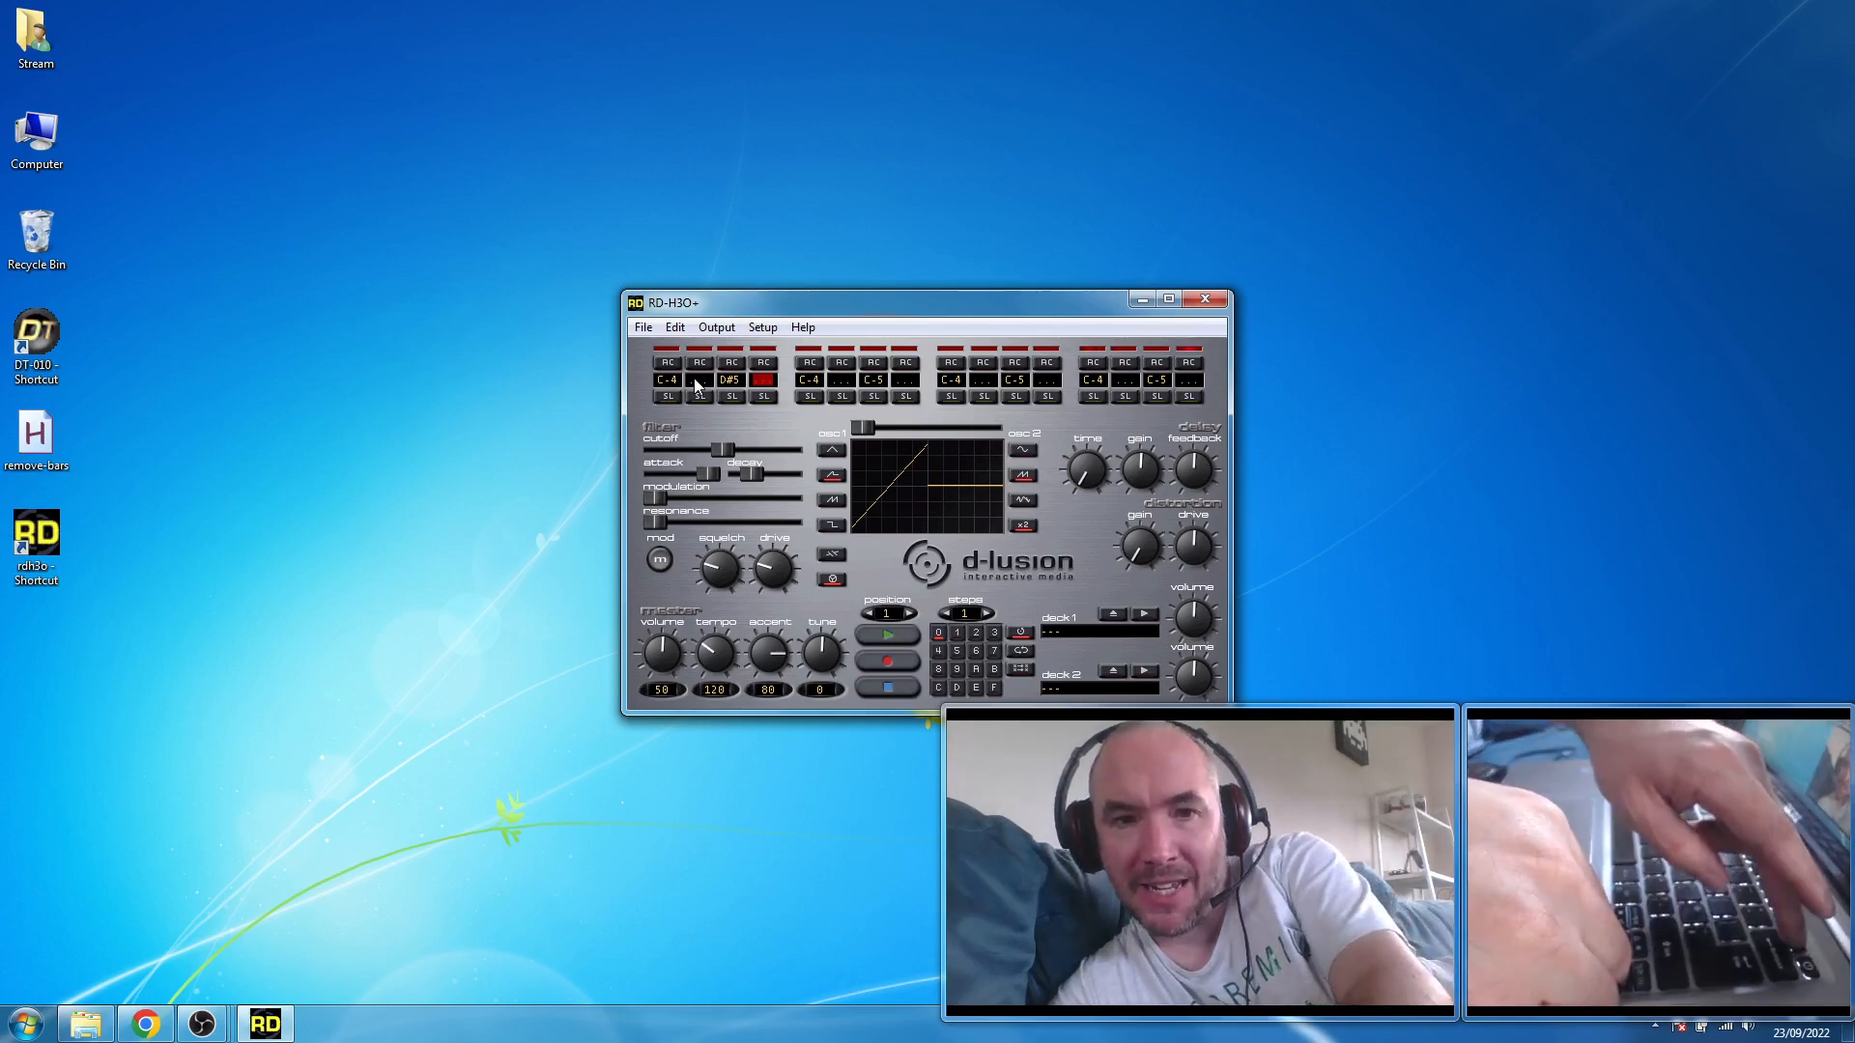
{"action": "key", "text": "Right"}
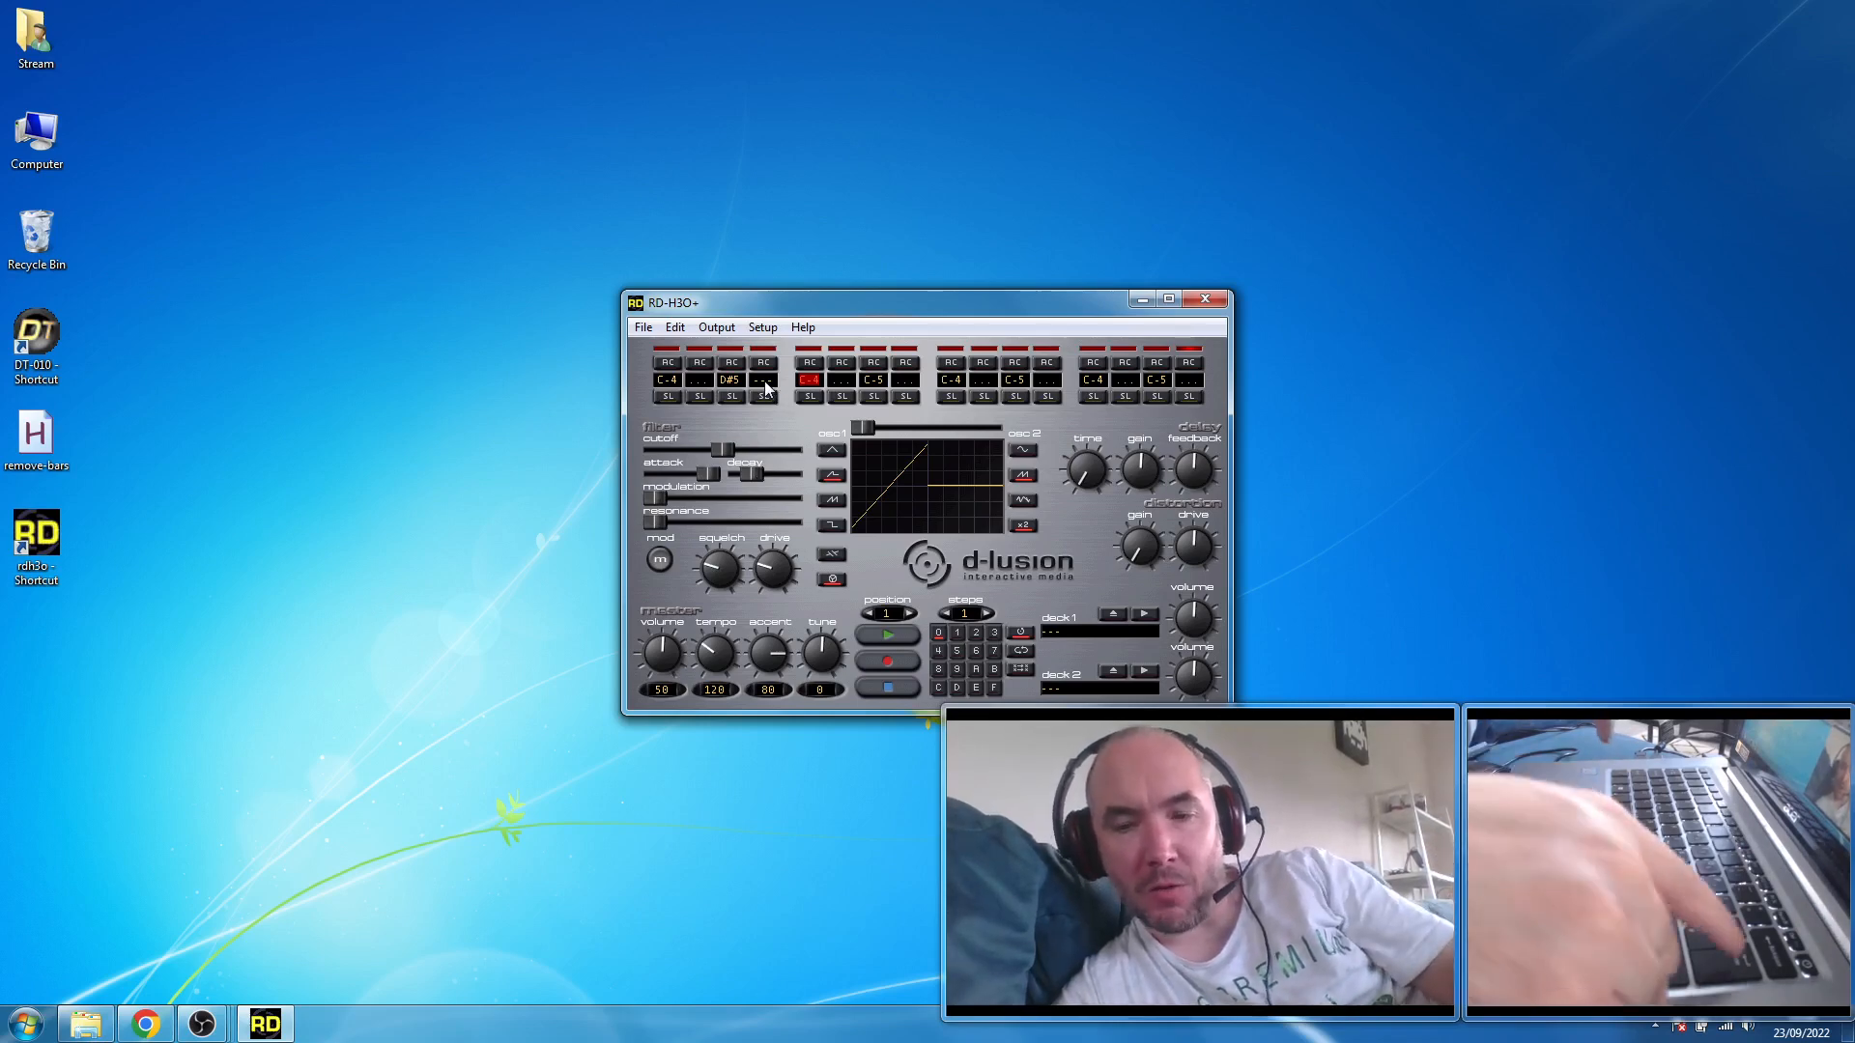
- Play the pattern and lower the master volume to 36
{"action": "key", "text": "space"}
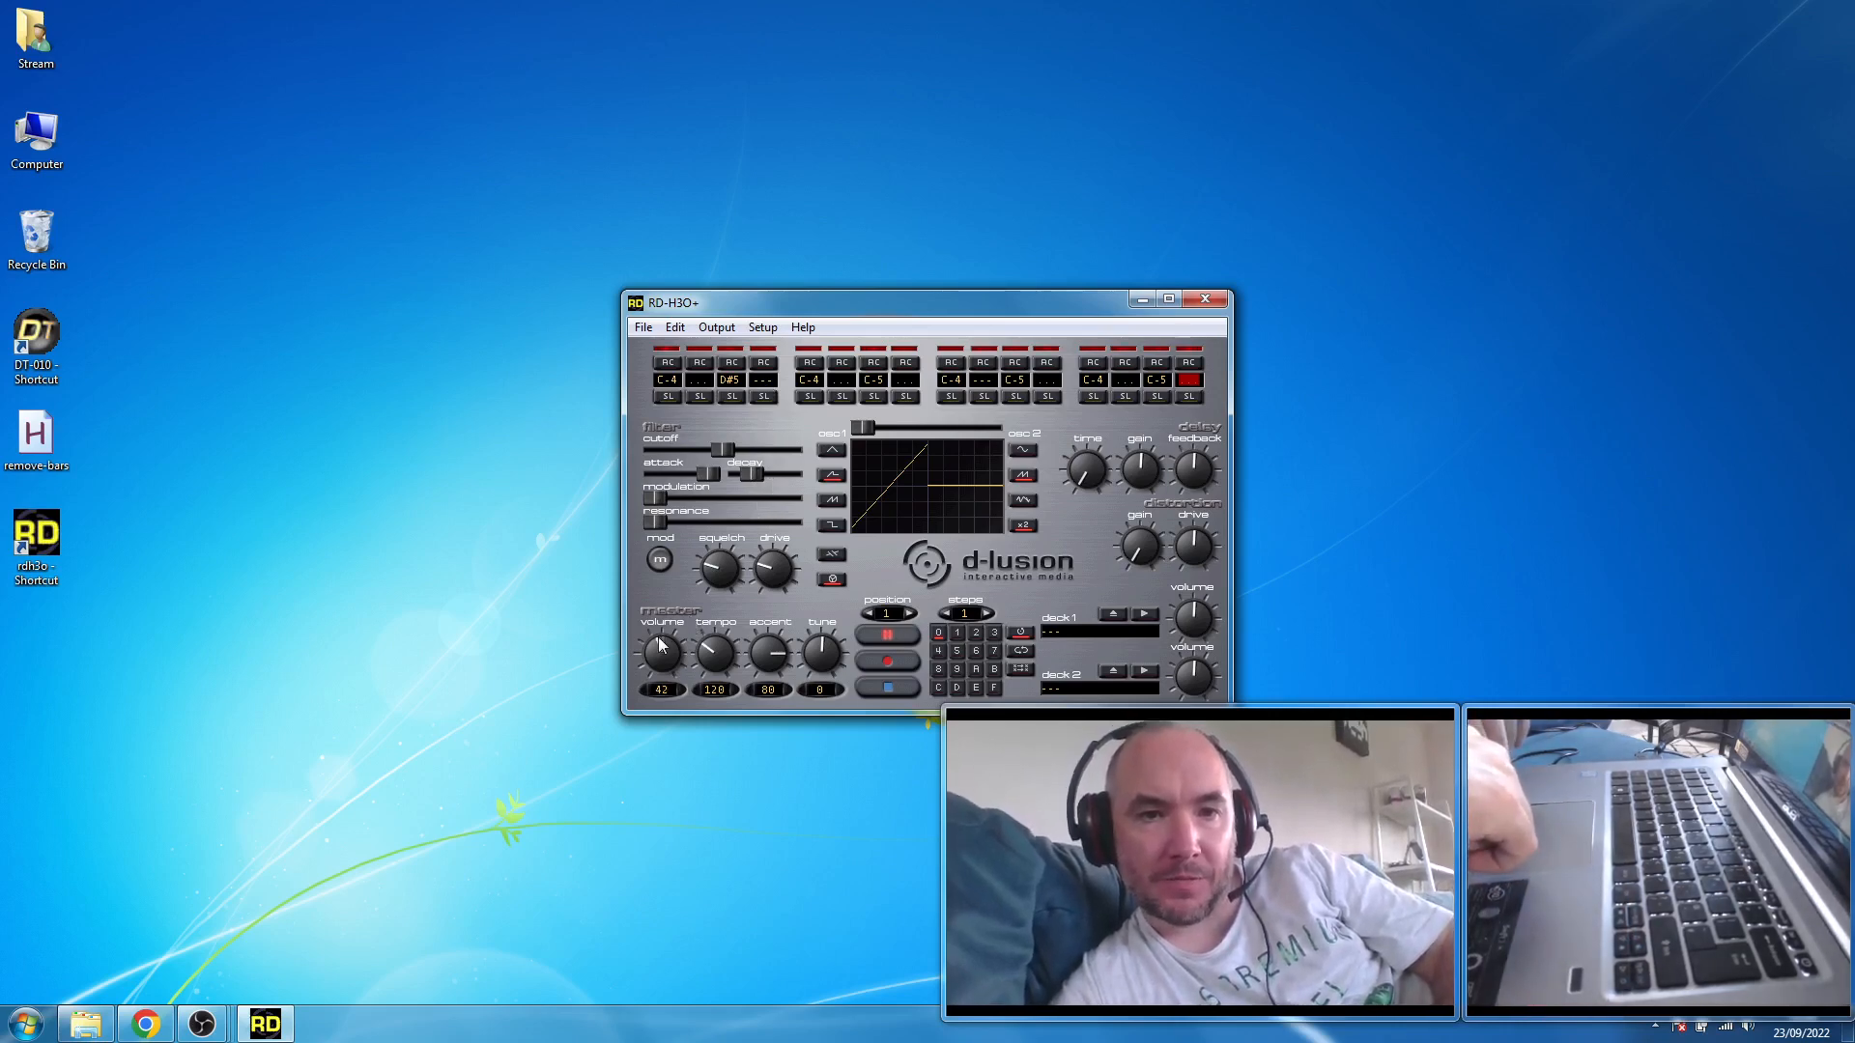
{"action": "left_click_drag", "start_coordinate": [661, 646], "coordinate": [651, 644]}
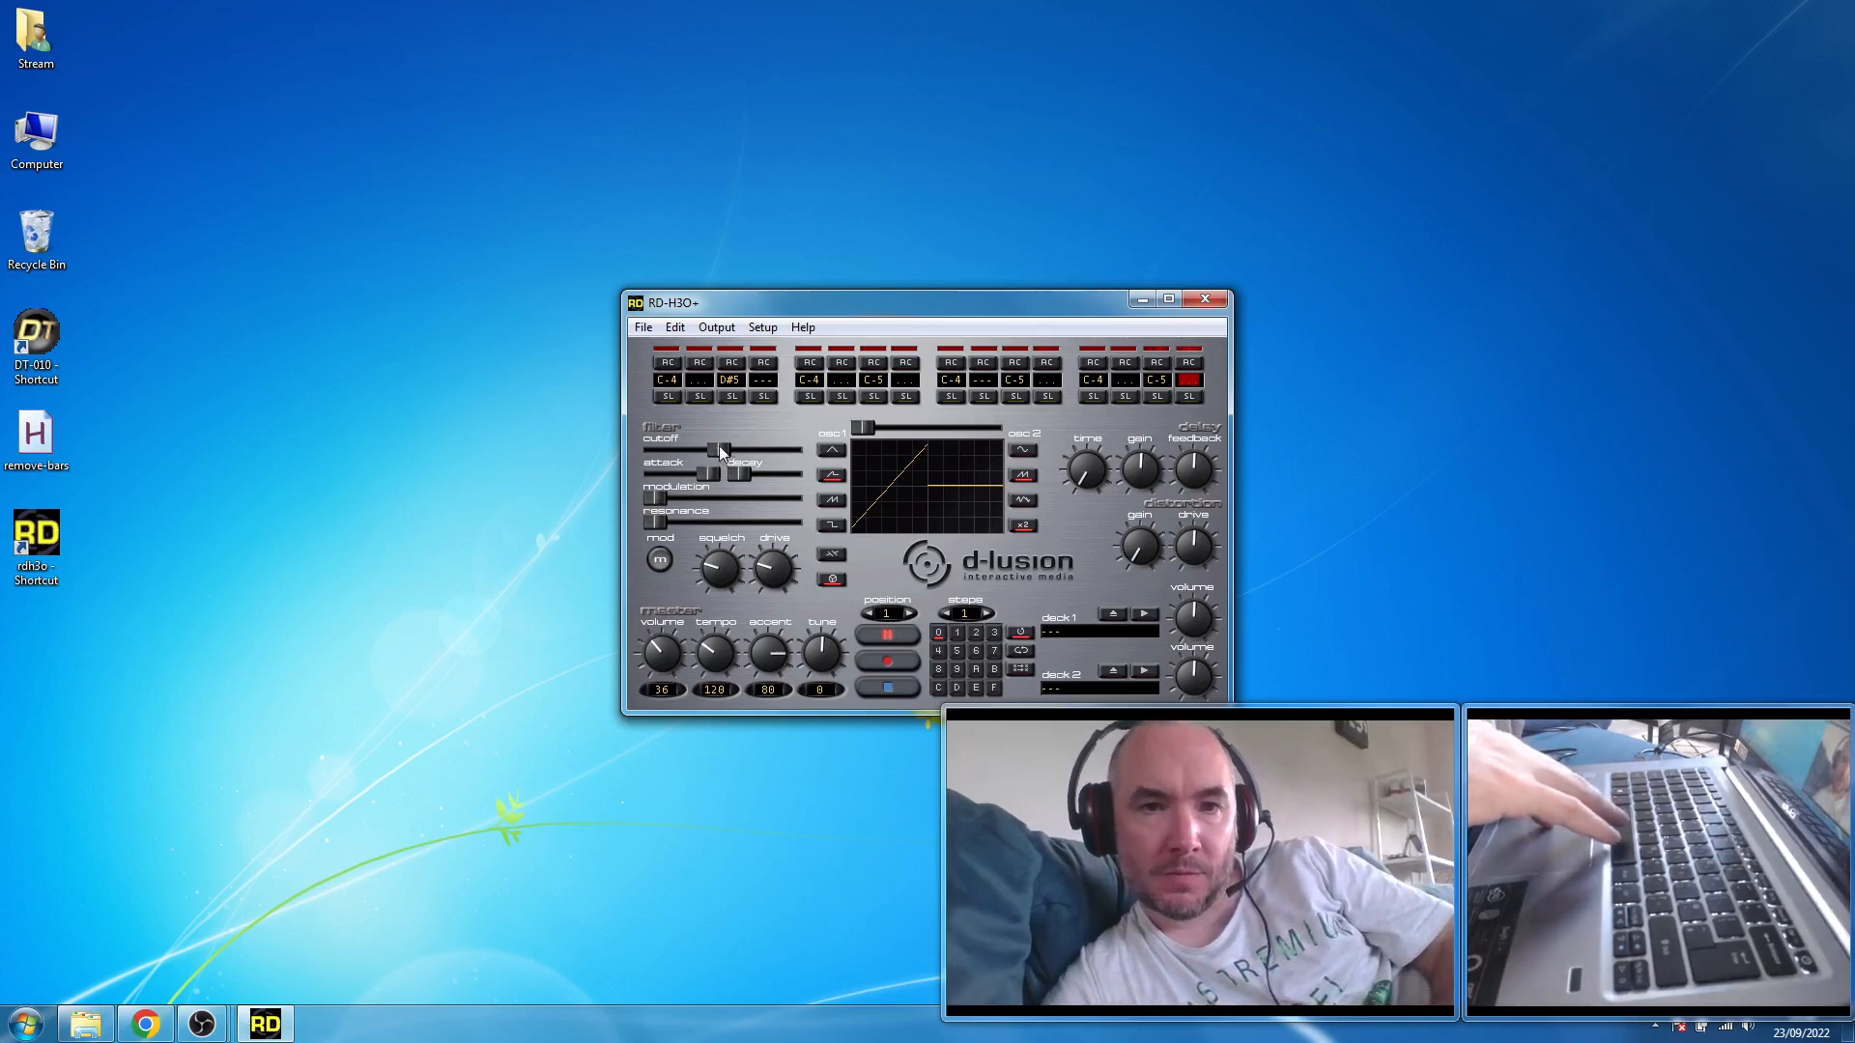
- Sweep the filter cutoff from near minimum to maximum while trying the modulation at both extremes
{"action": "left_click_drag", "start_coordinate": [719, 444], "coordinate": [675, 449]}
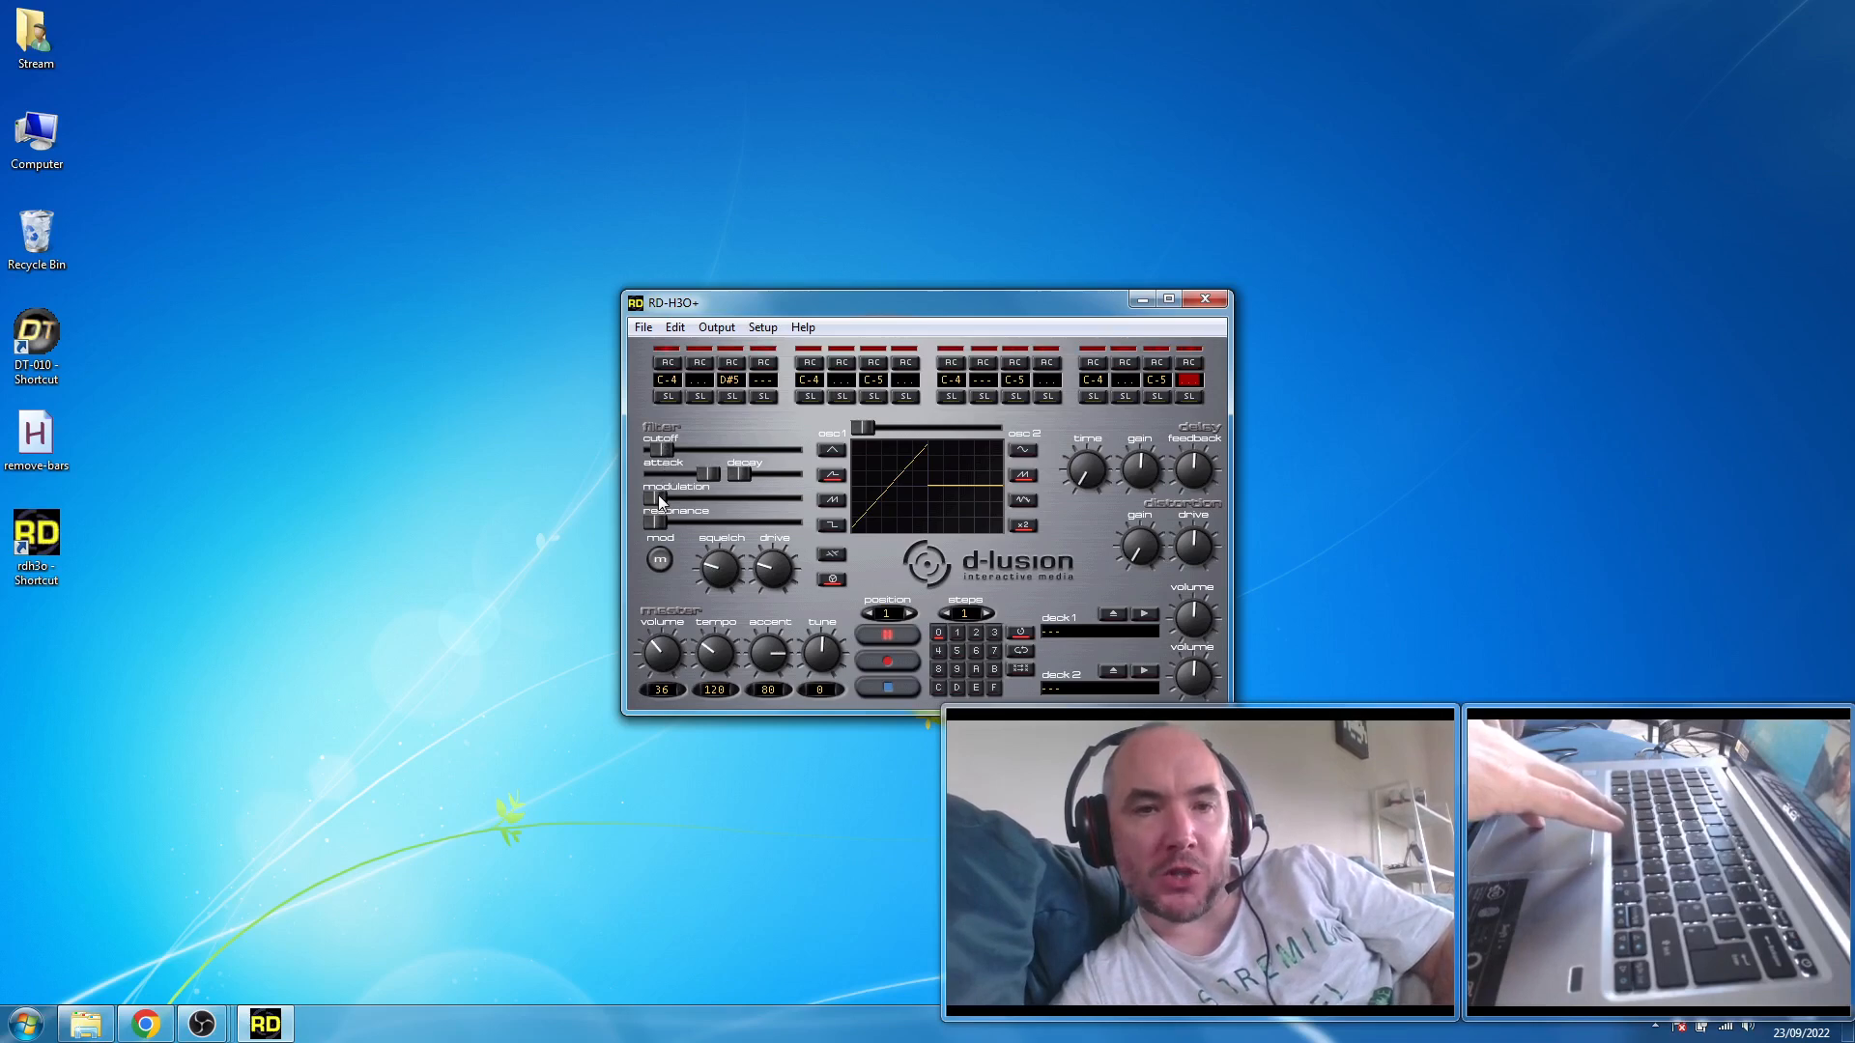
{"action": "left_click_drag", "start_coordinate": [660, 500], "coordinate": [734, 504]}
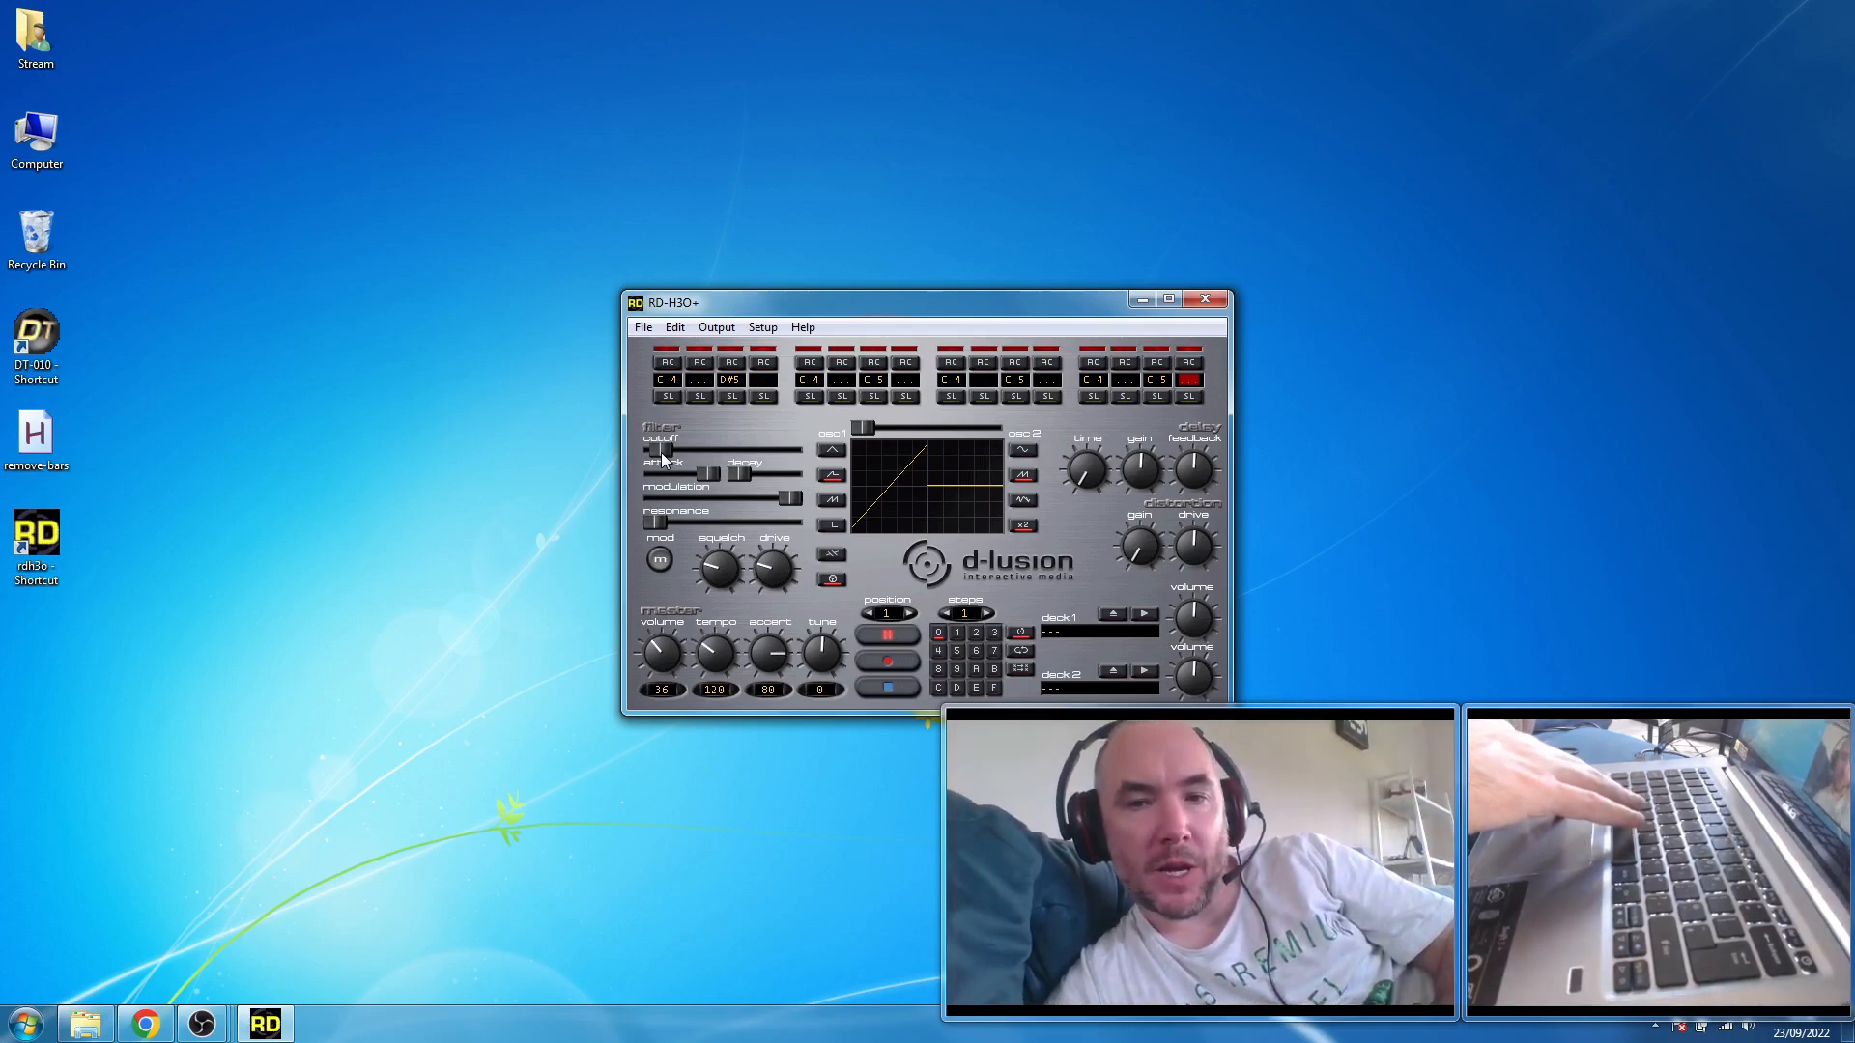
{"action": "left_click_drag", "start_coordinate": [663, 459], "coordinate": [681, 453]}
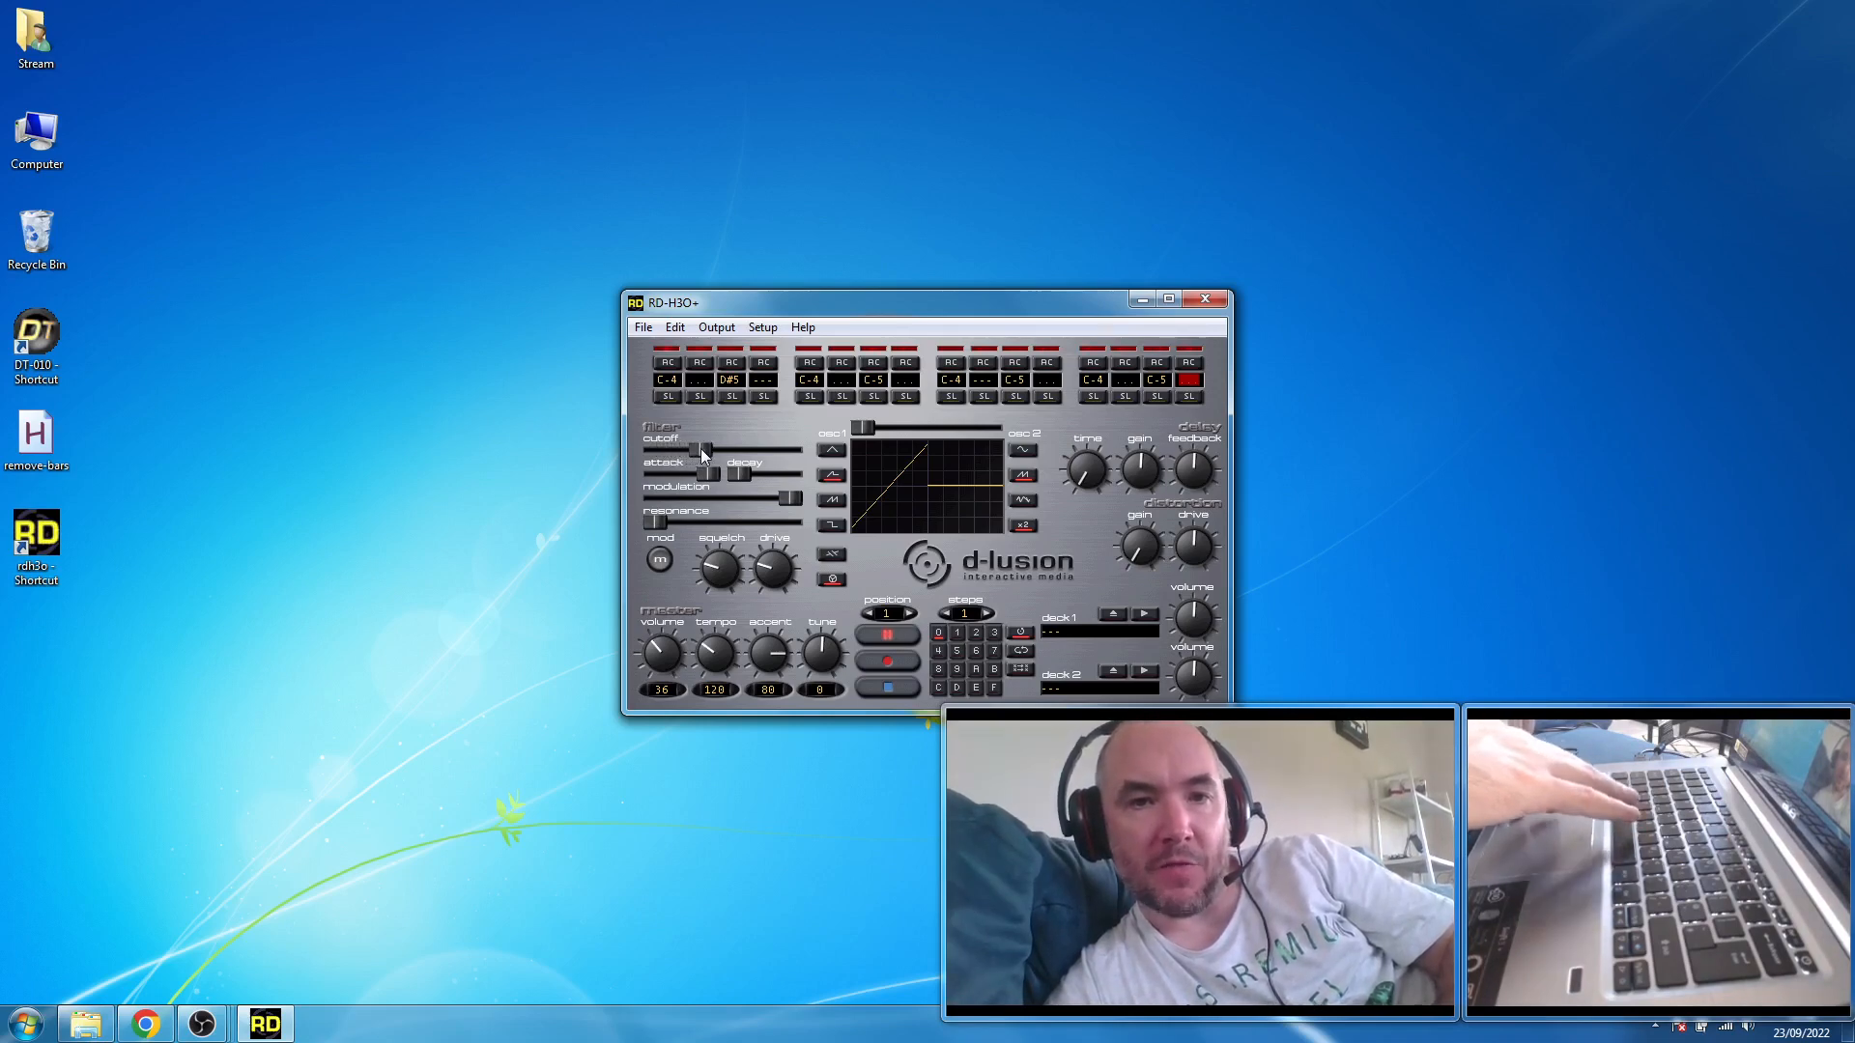
{"action": "left_click_drag", "start_coordinate": [701, 450], "coordinate": [798, 449]}
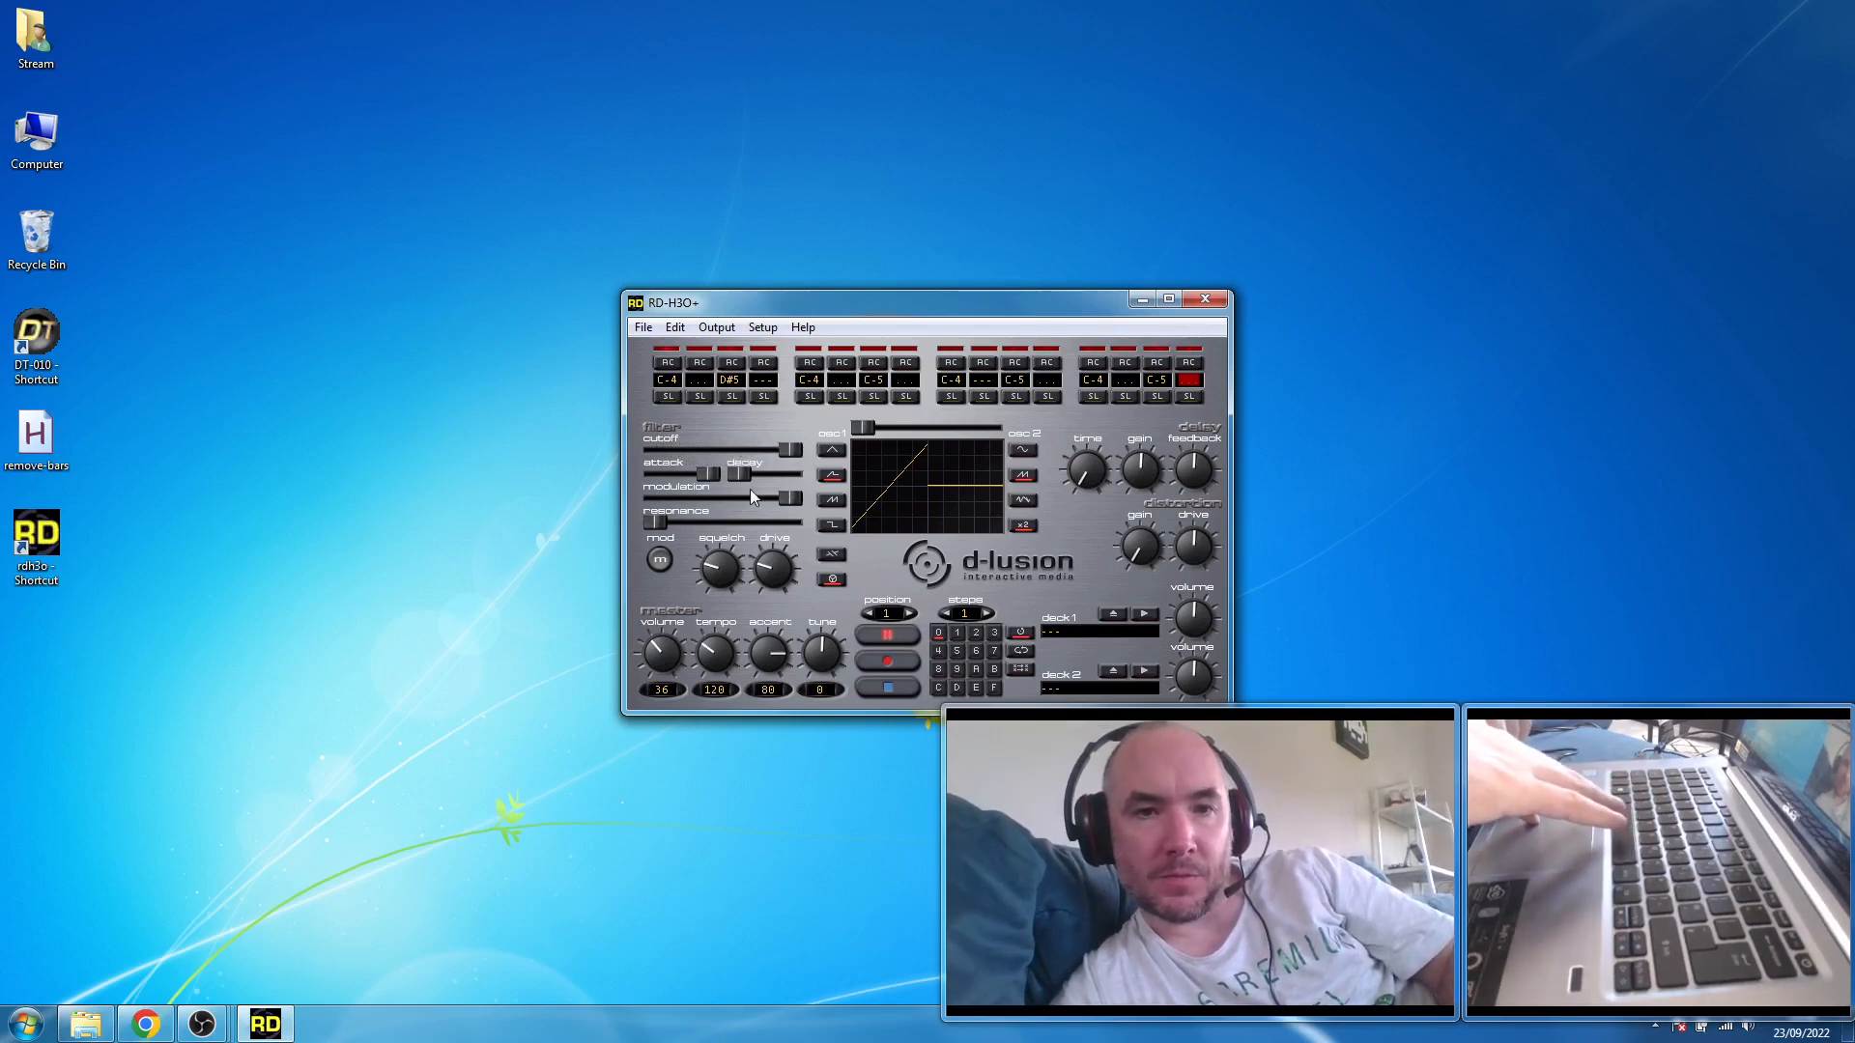
{"action": "left_click_drag", "start_coordinate": [710, 473], "coordinate": [647, 515]}
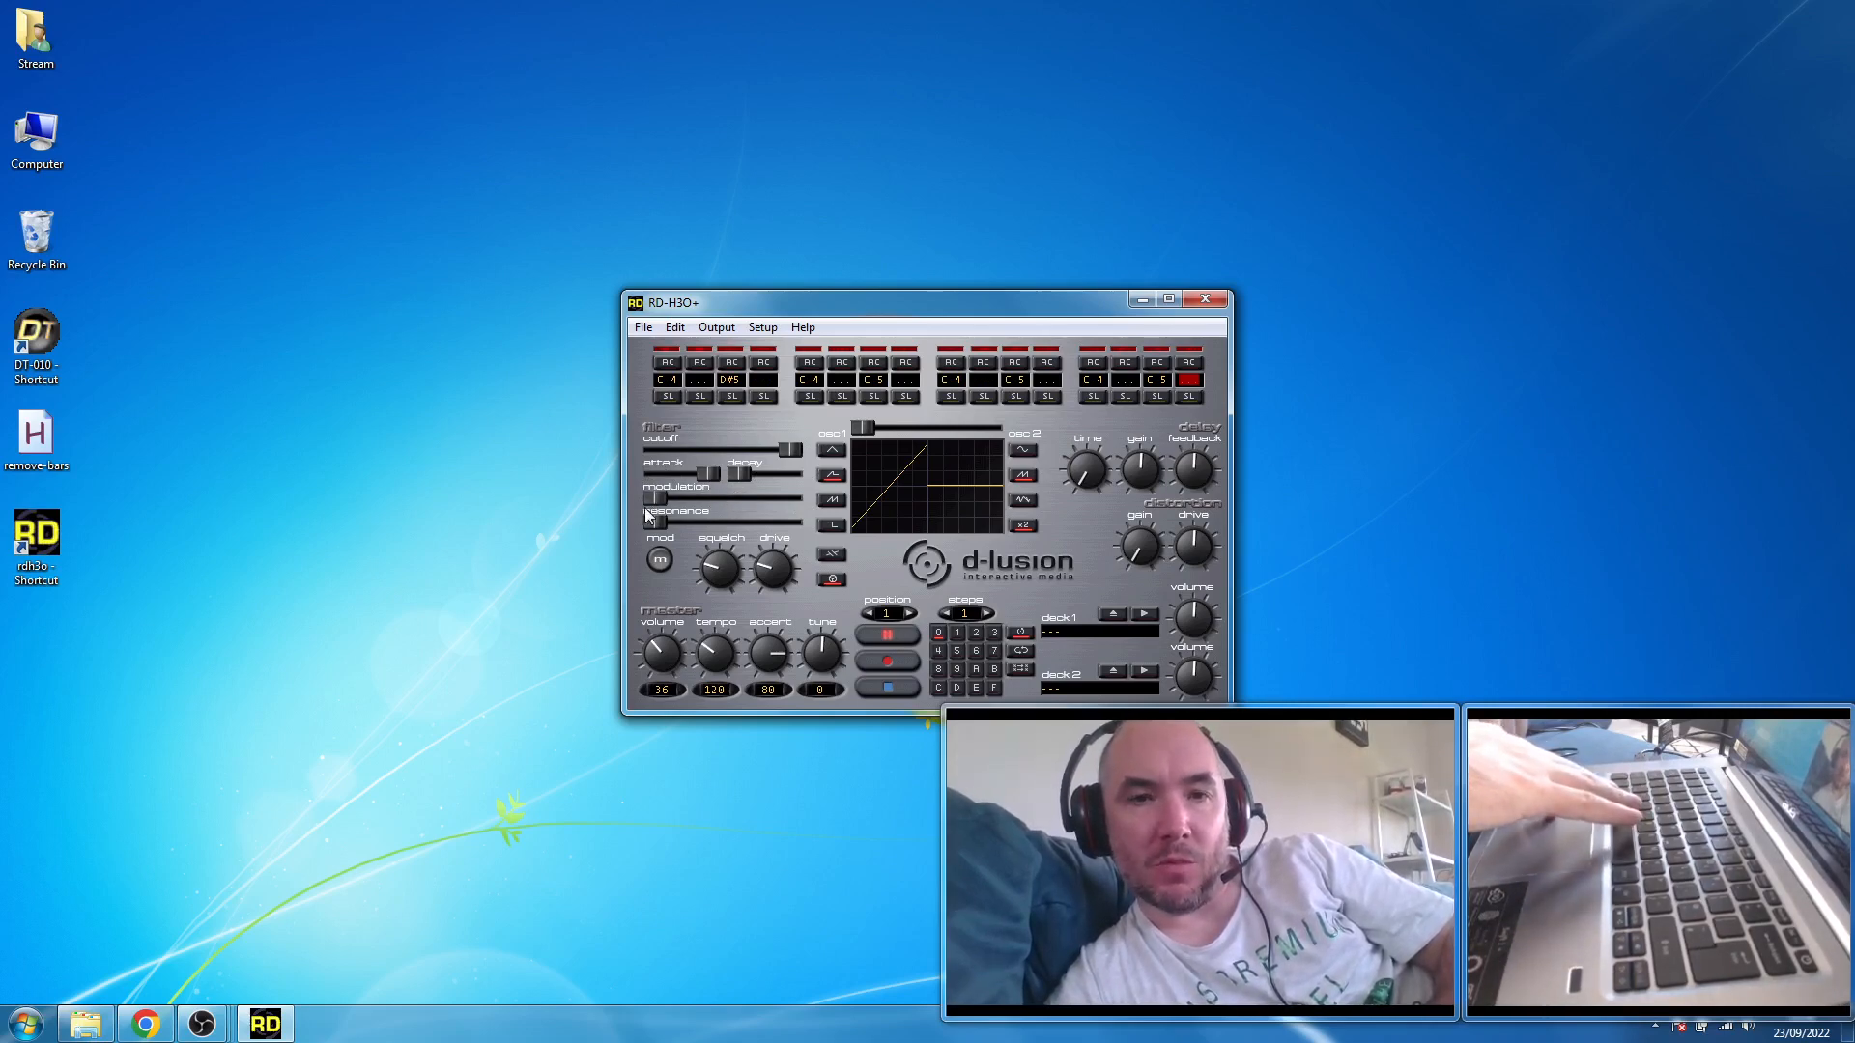
- Set the cutoff near mid-range, modulation to about three quarters and resonance slightly above mid-range, and blend oscillator 2 in by about 40 percent
{"action": "left_click_drag", "start_coordinate": [648, 514], "coordinate": [800, 509]}
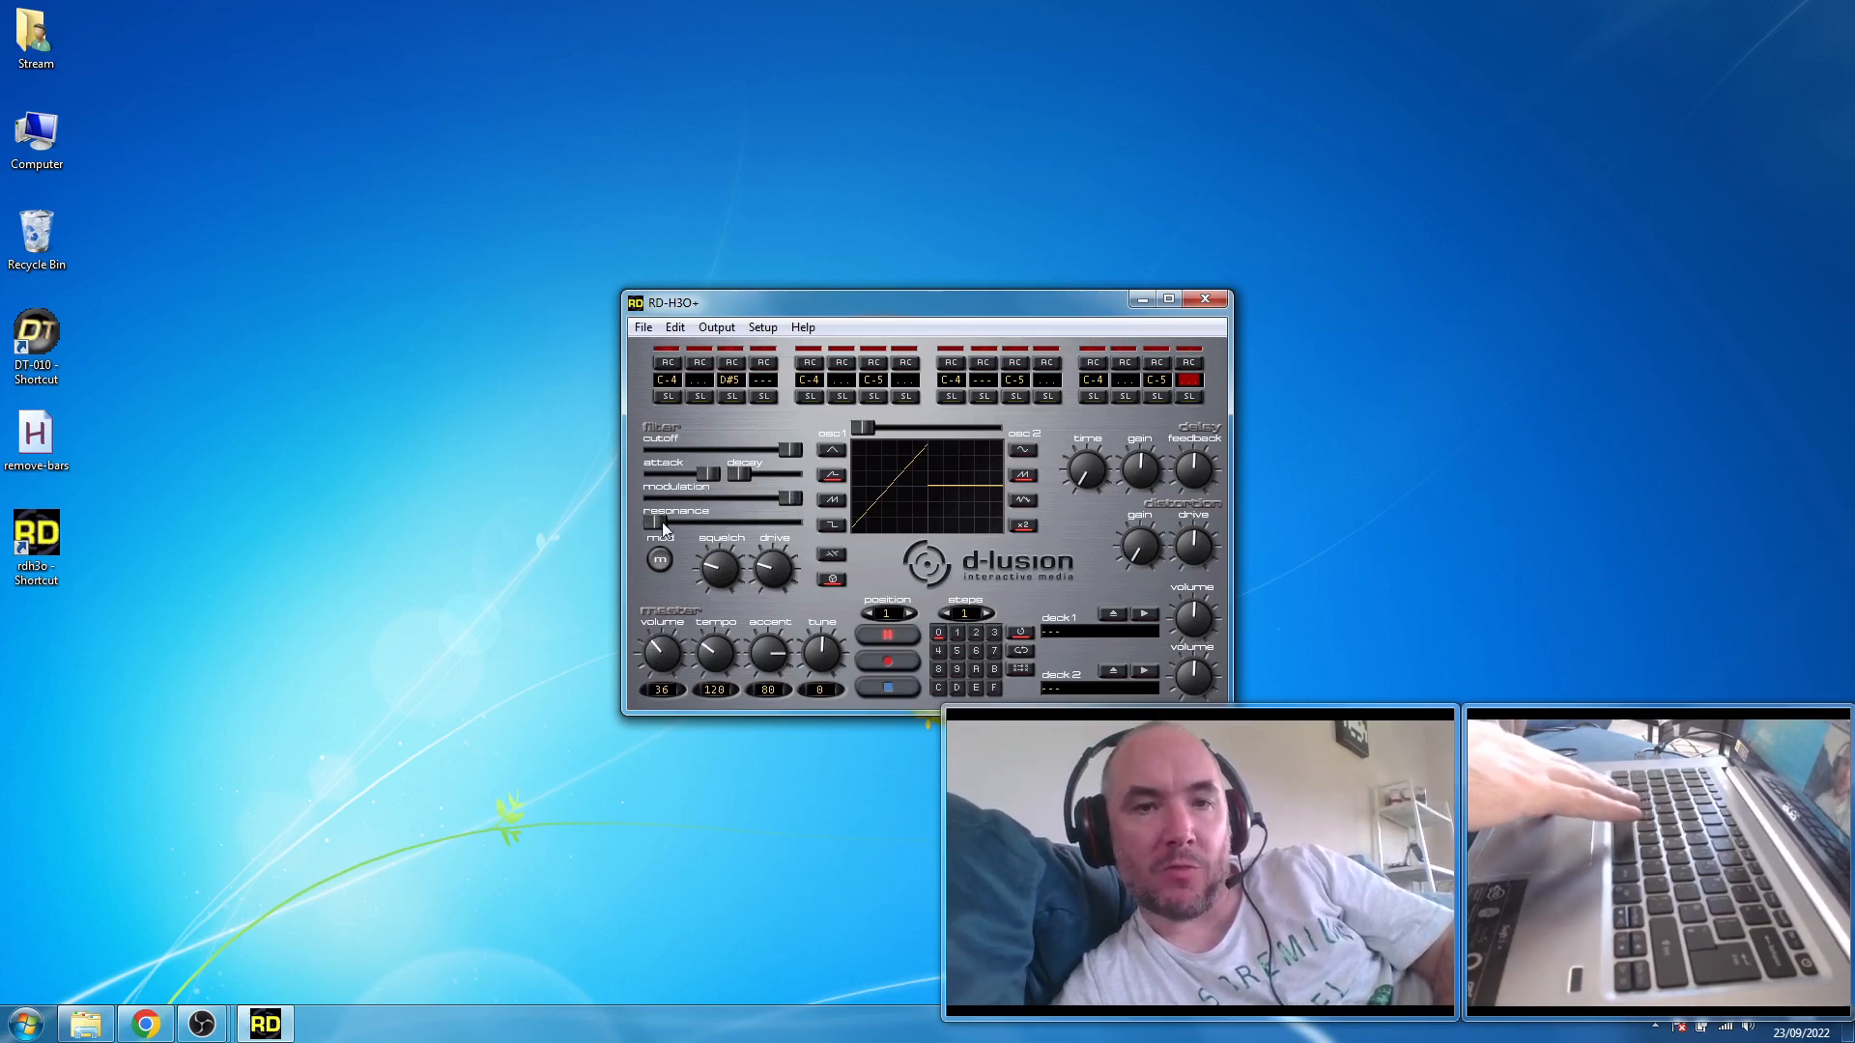
{"action": "left_click_drag", "start_coordinate": [651, 527], "coordinate": [714, 454]}
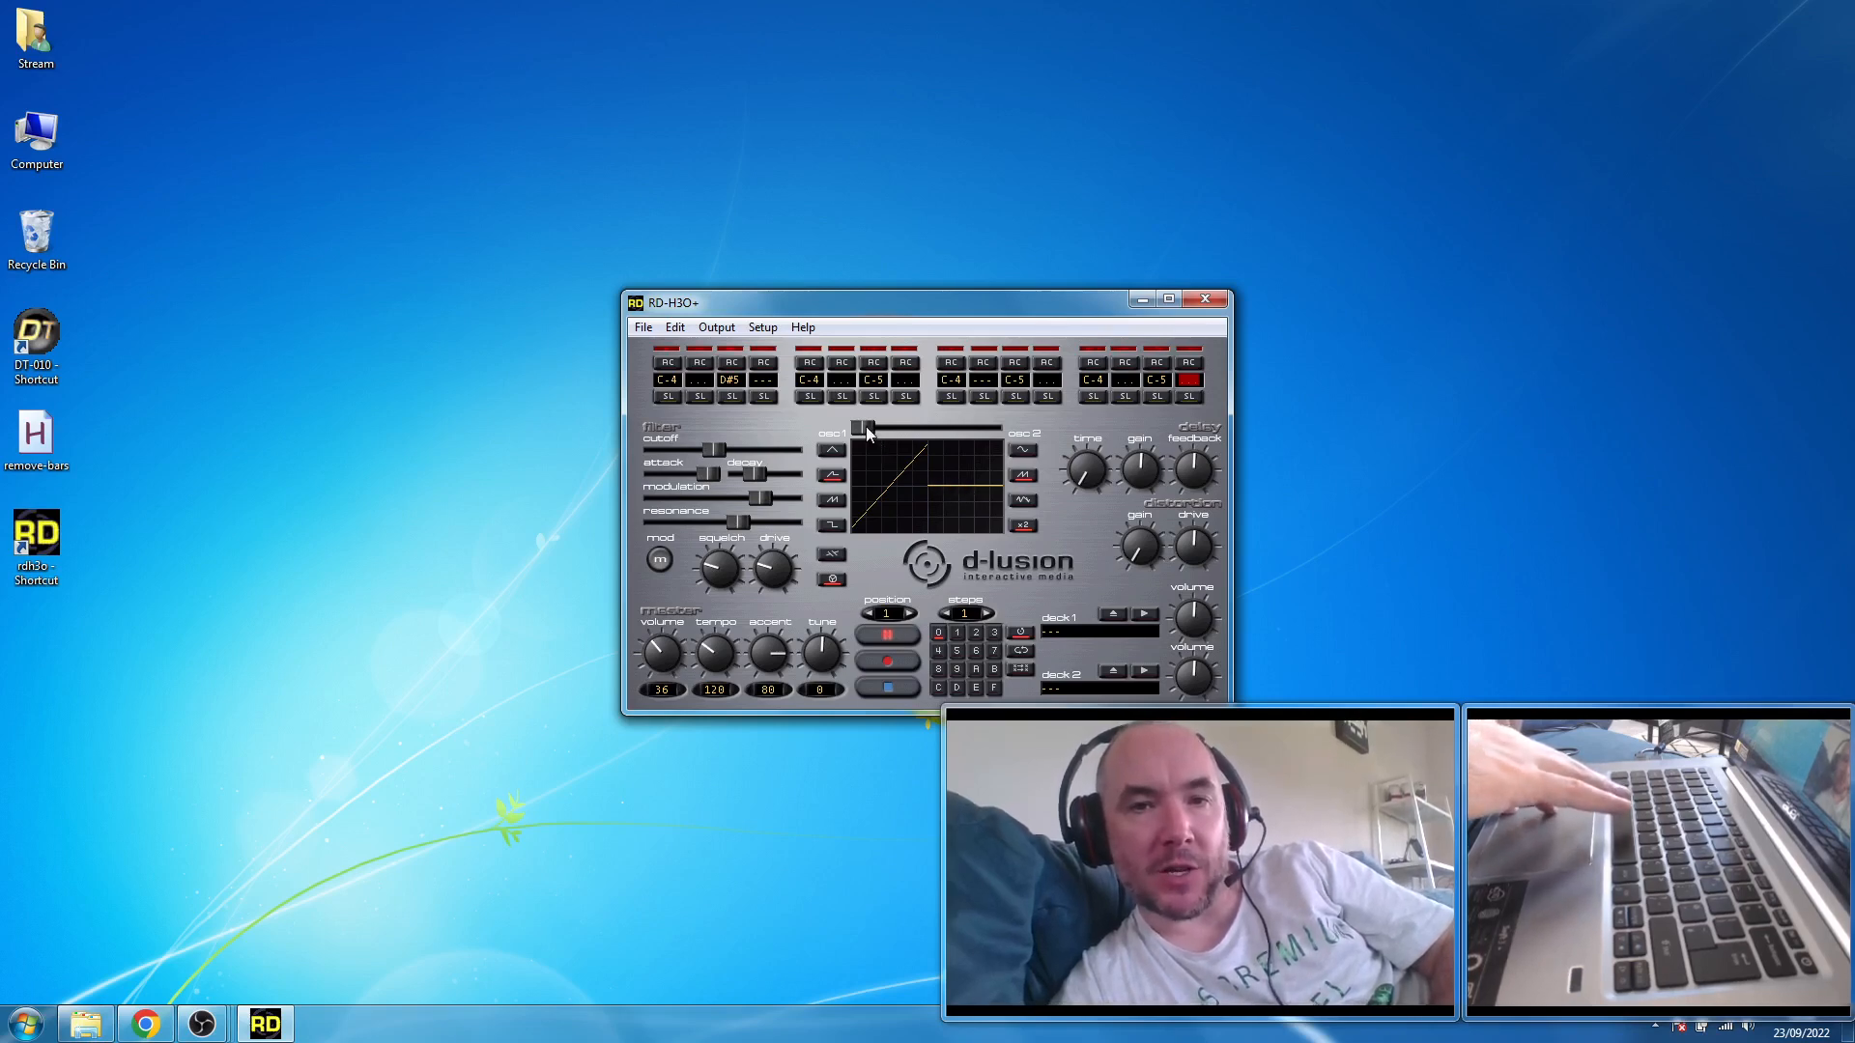
{"action": "left_click_drag", "start_coordinate": [866, 427], "coordinate": [915, 432]}
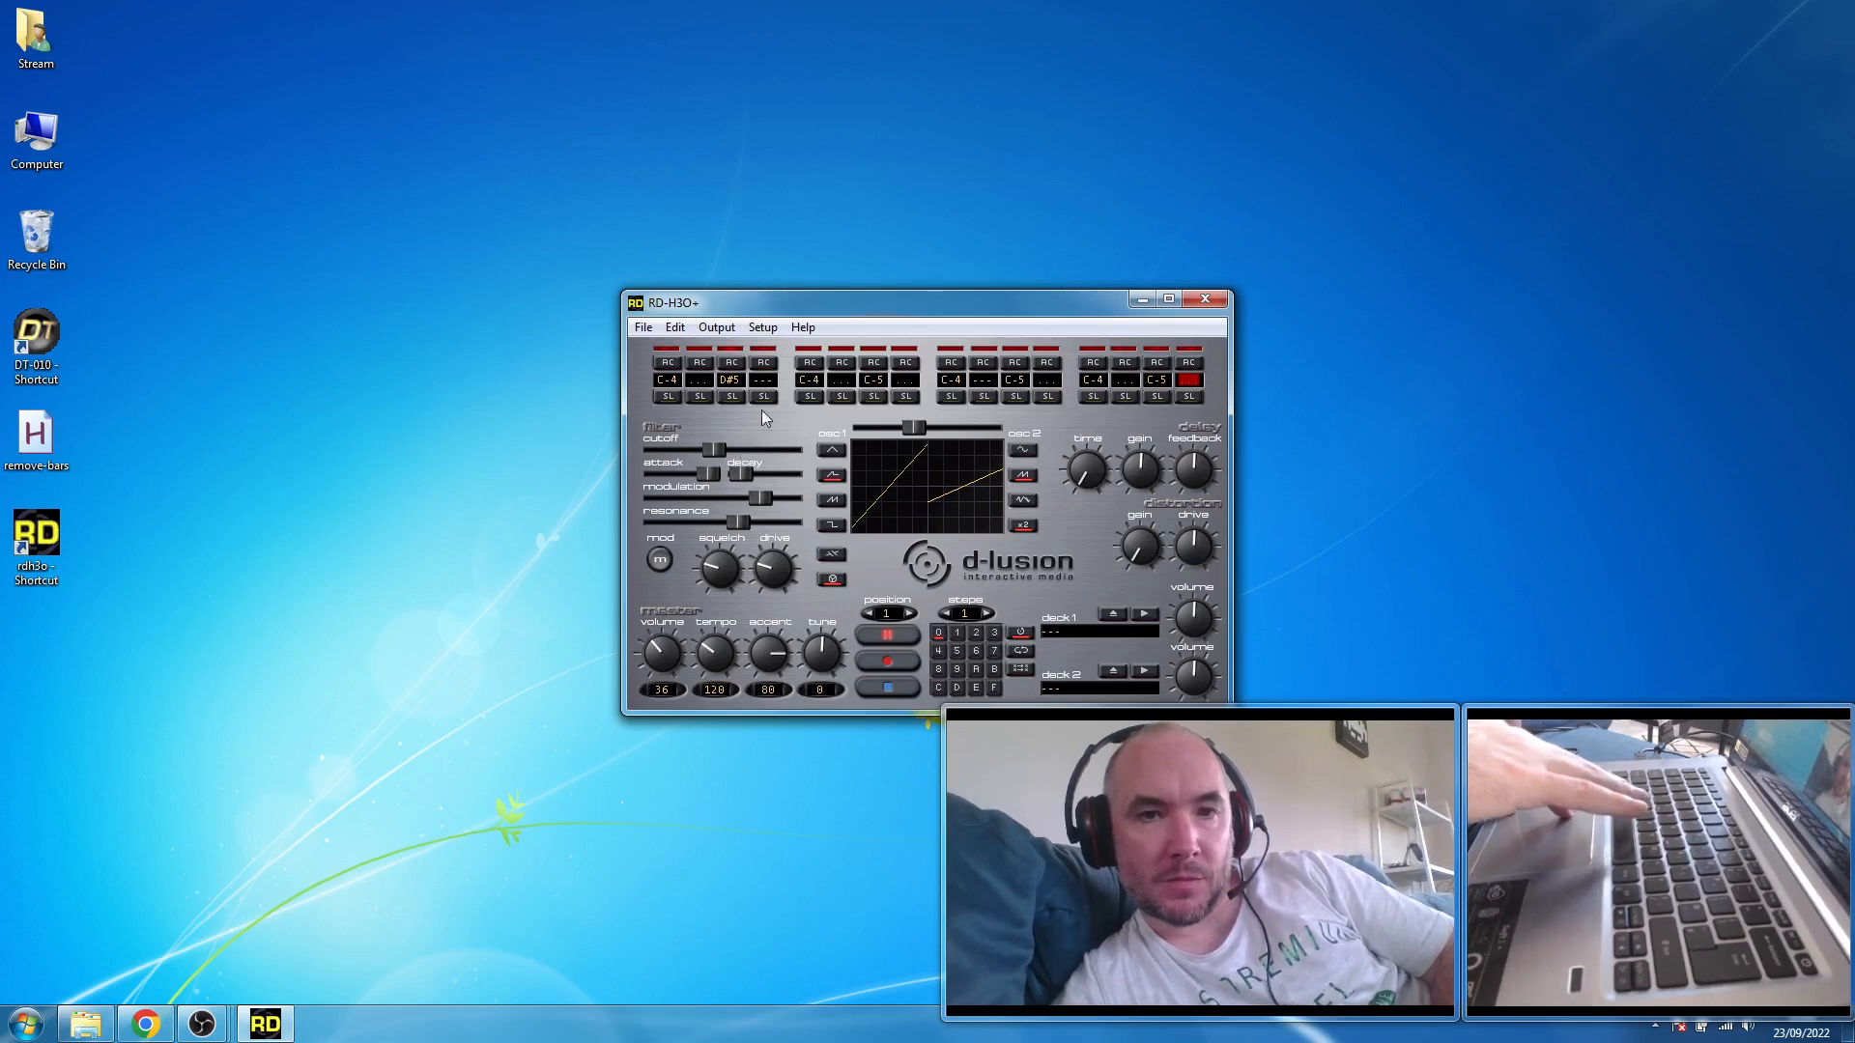
- Enable accents on the third, seventh, eleventh and fifteenth sequencer steps
{"action": "left_click", "coordinate": [731, 364]}
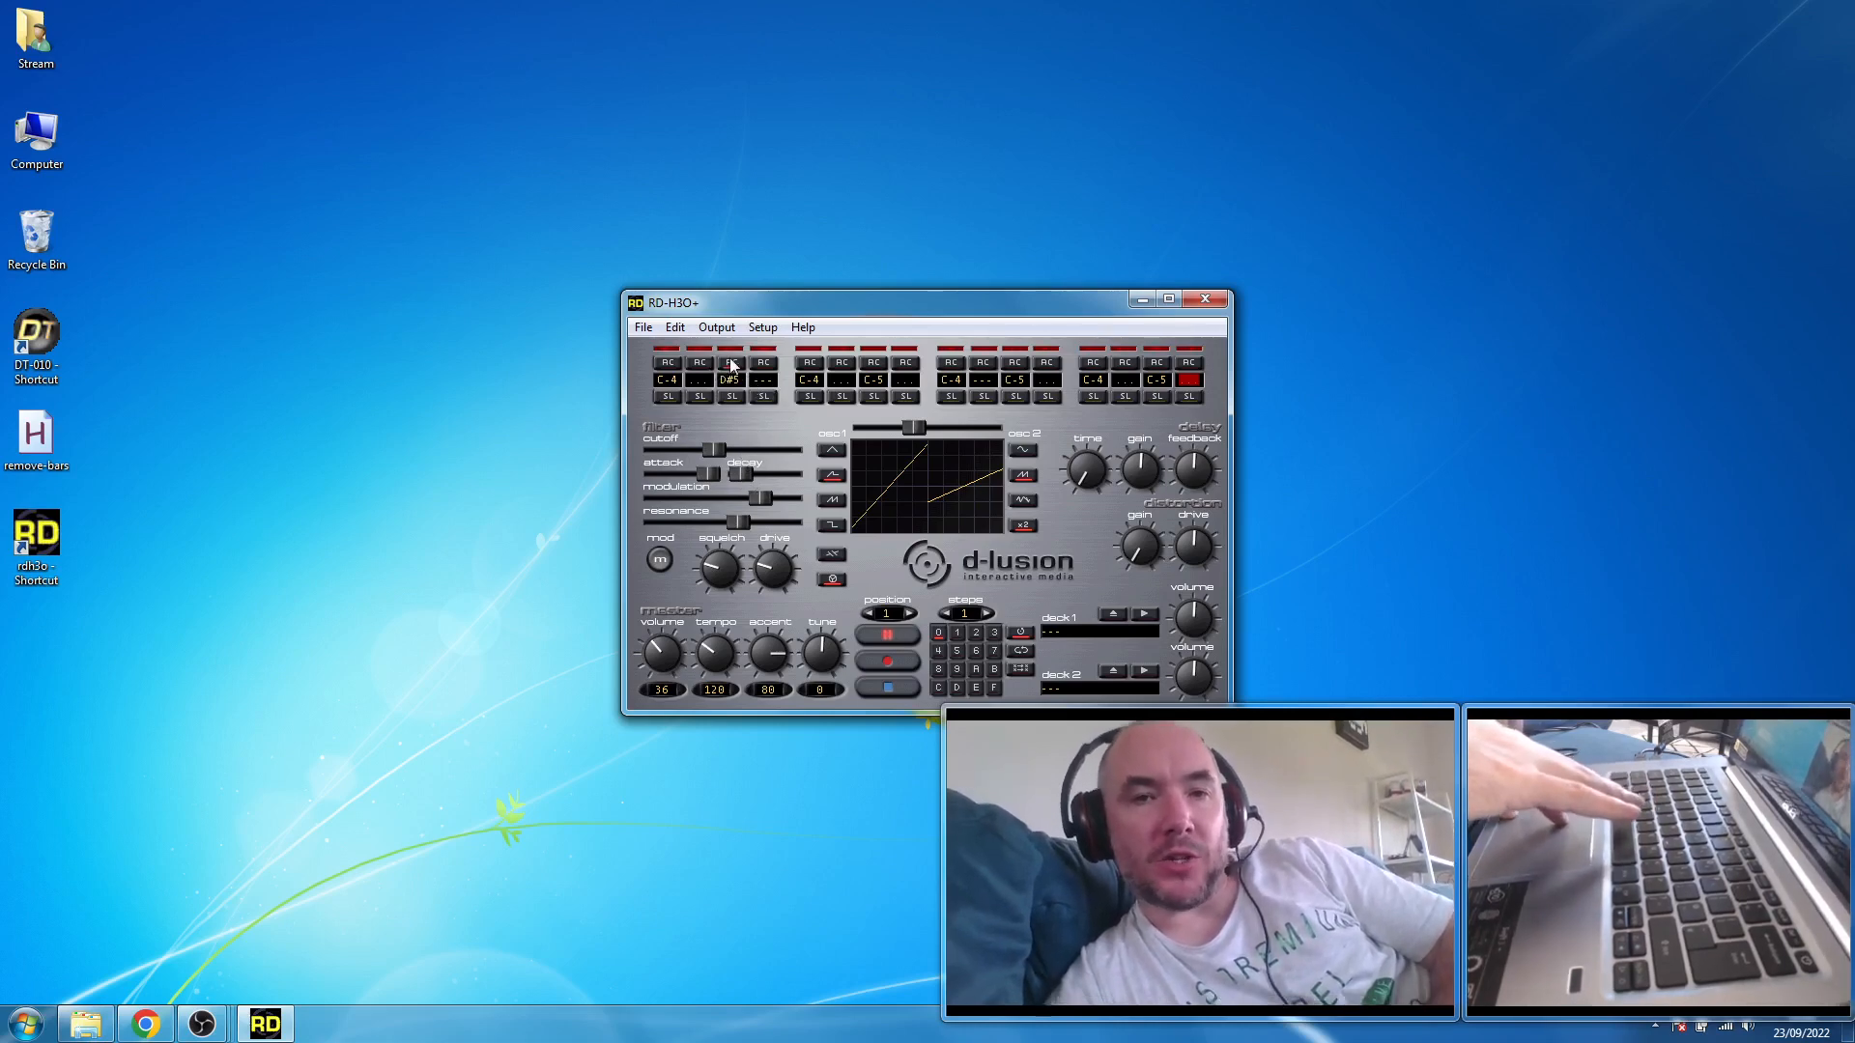
{"action": "left_click", "coordinate": [872, 363]}
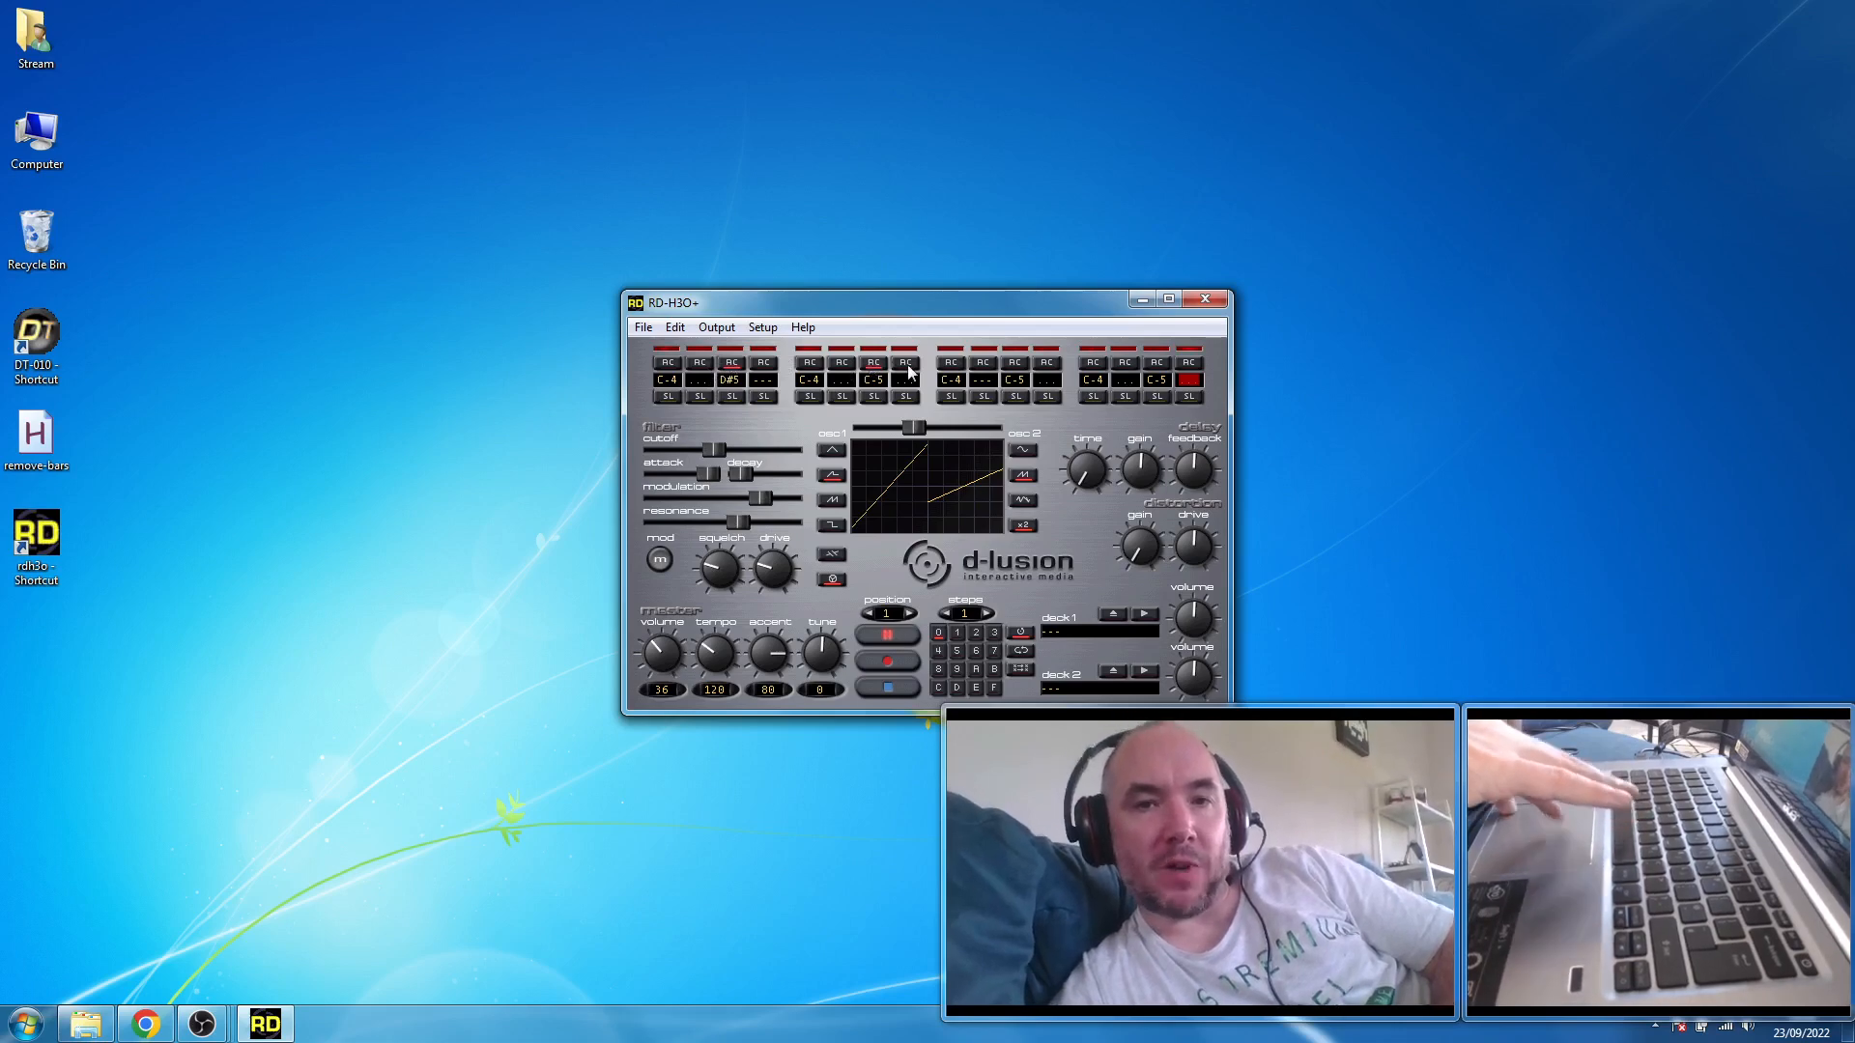
{"action": "left_click", "coordinate": [1015, 363]}
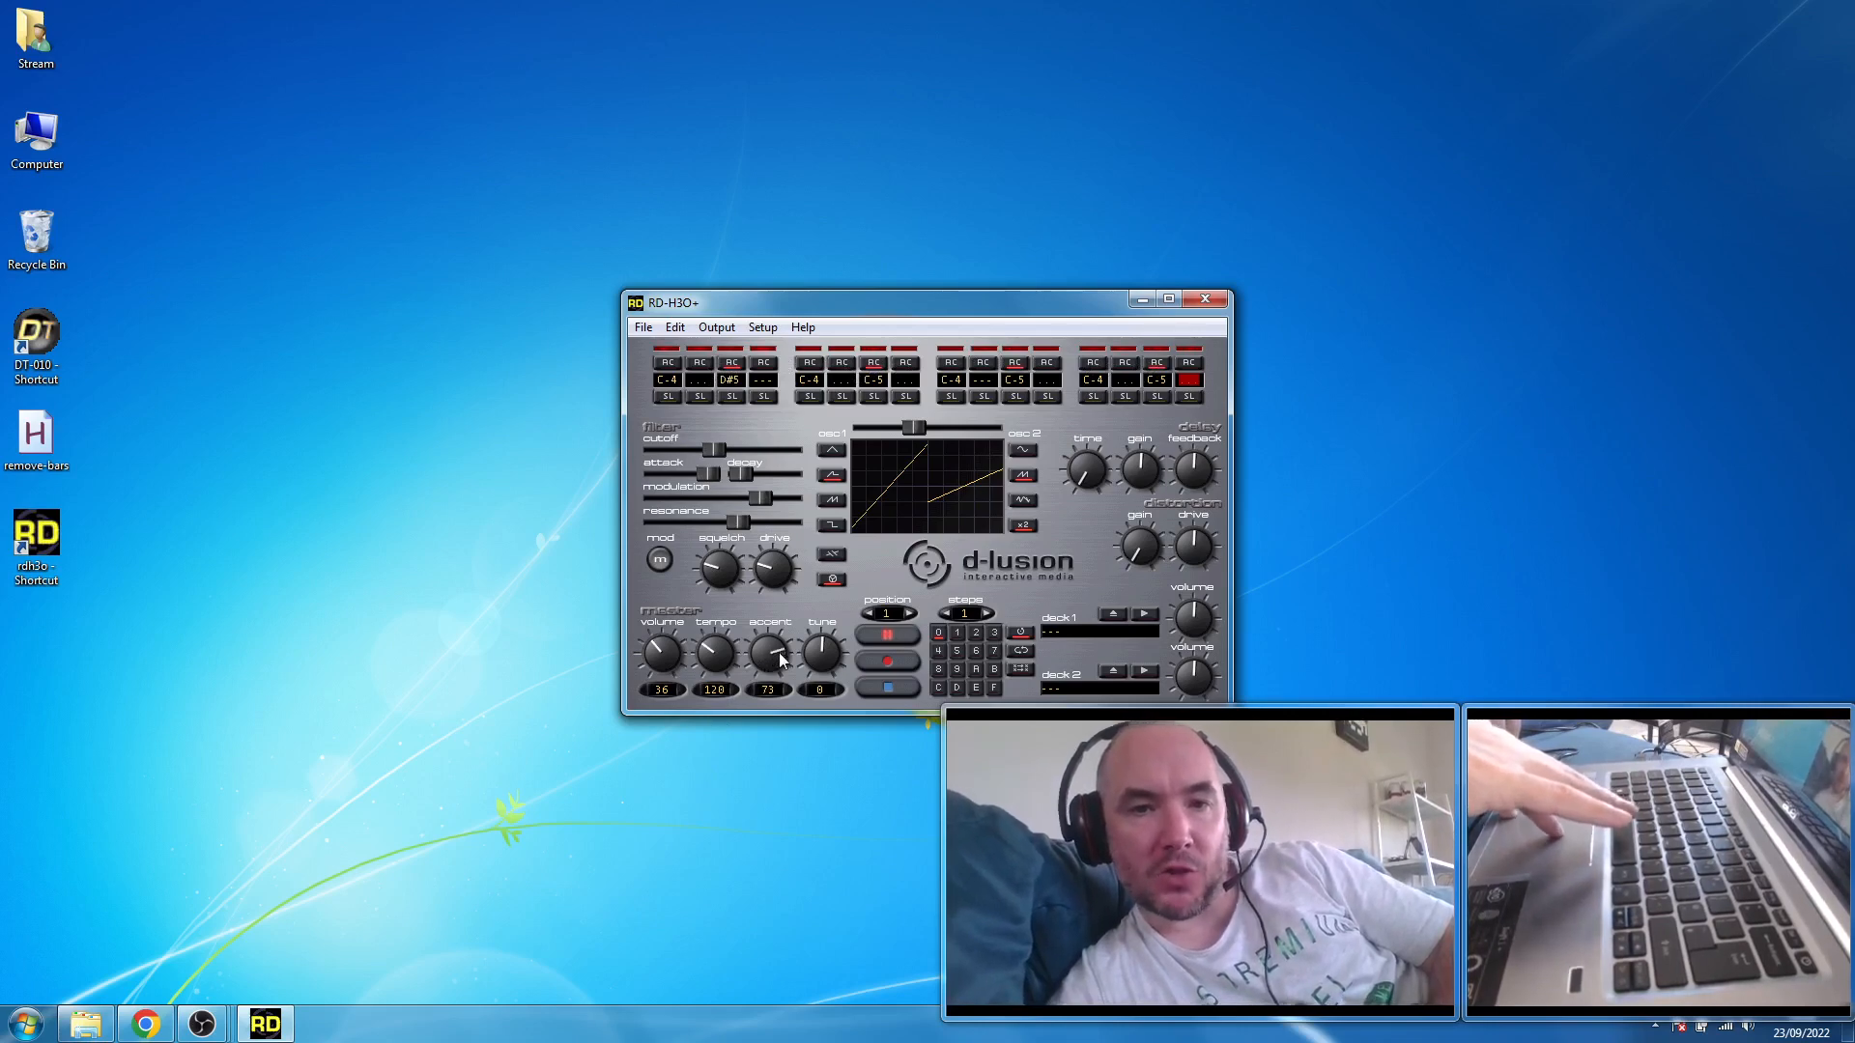
- Try the accent level at 100 and 0, and settle it at 35
{"action": "left_click_drag", "start_coordinate": [778, 654], "coordinate": [783, 675]}
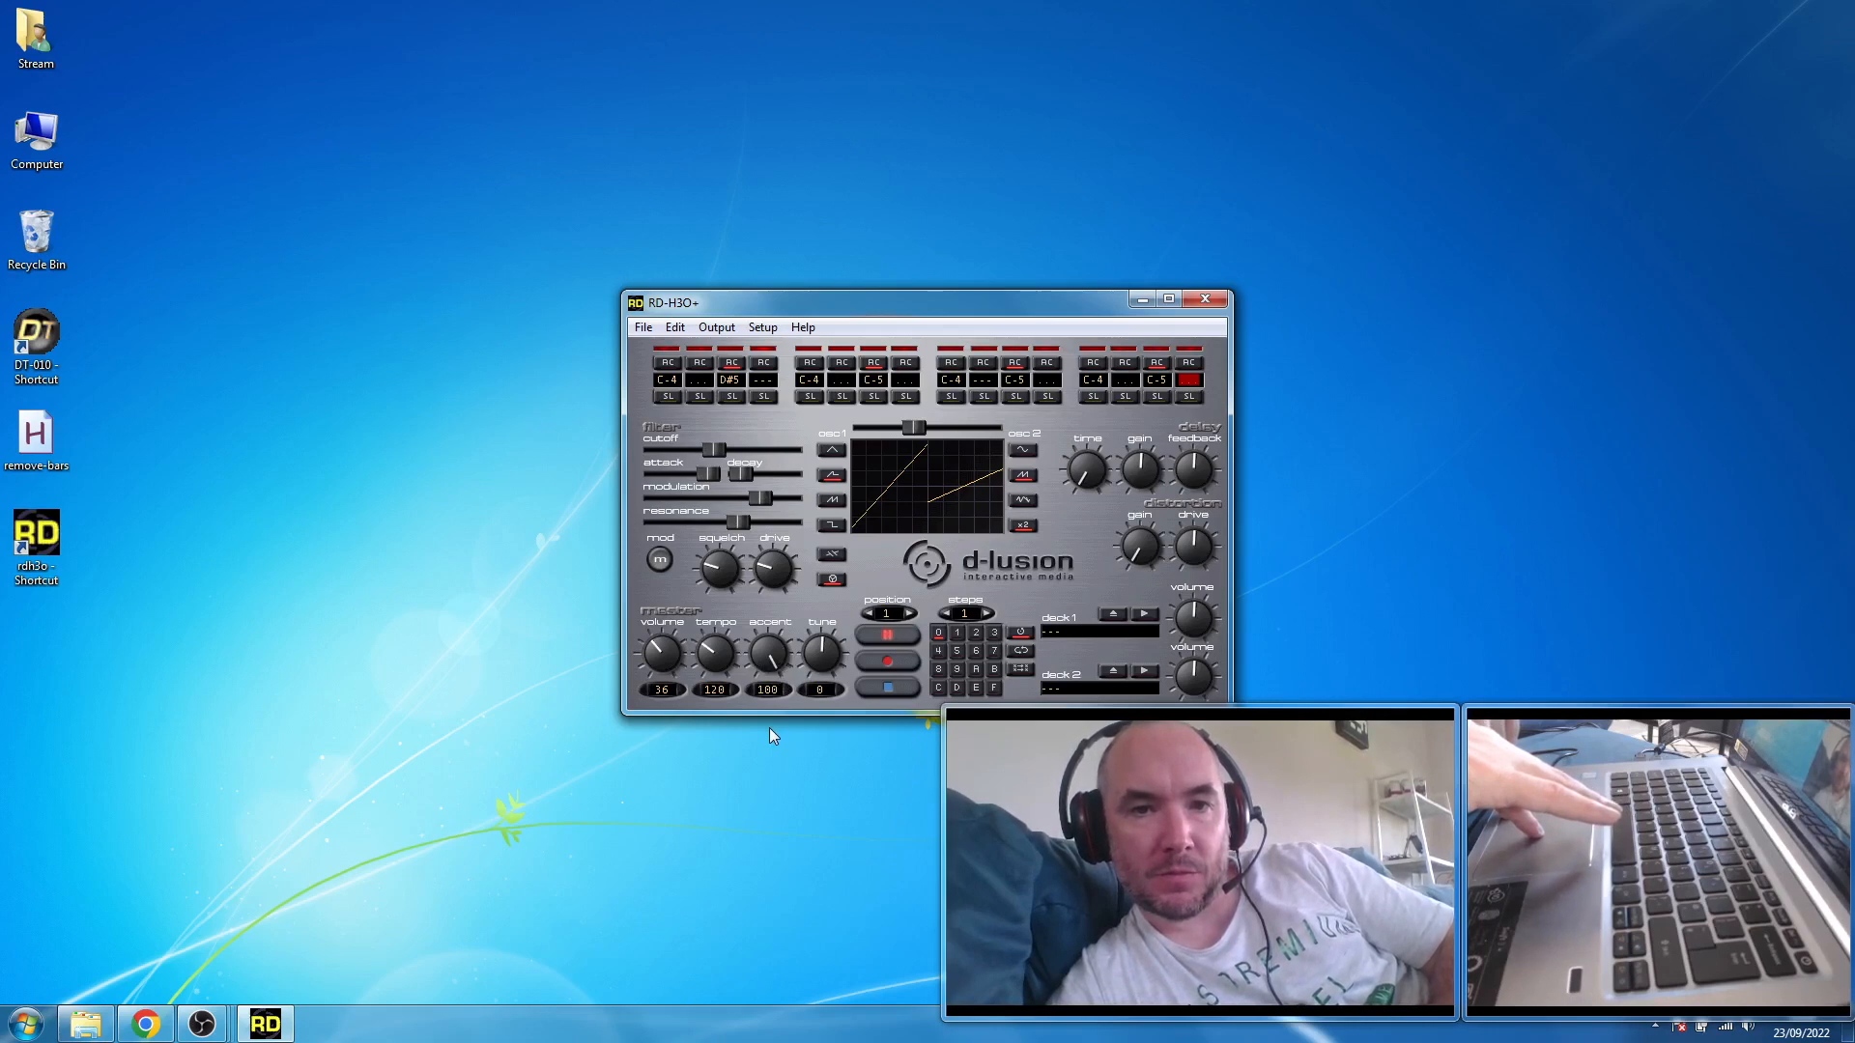
{"action": "left_click_drag", "start_coordinate": [771, 735], "coordinate": [765, 628]}
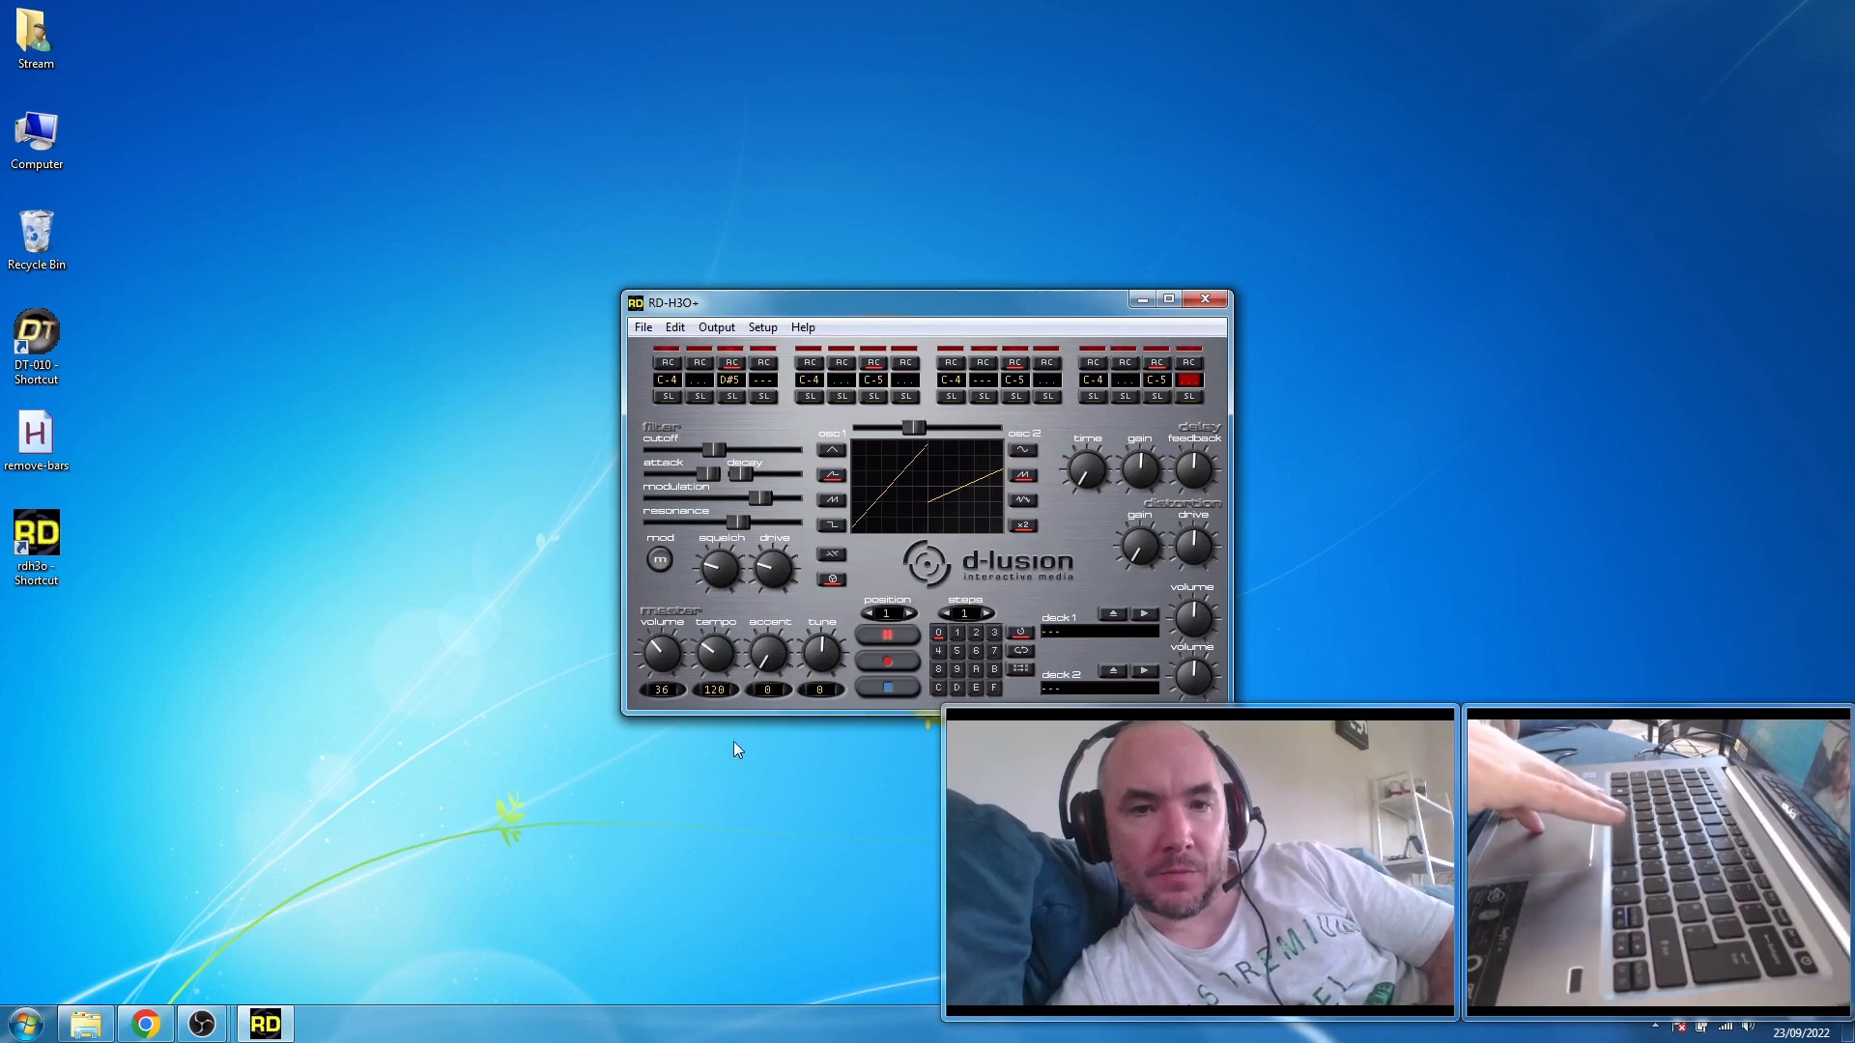
{"action": "left_click_drag", "start_coordinate": [763, 663], "coordinate": [762, 649]}
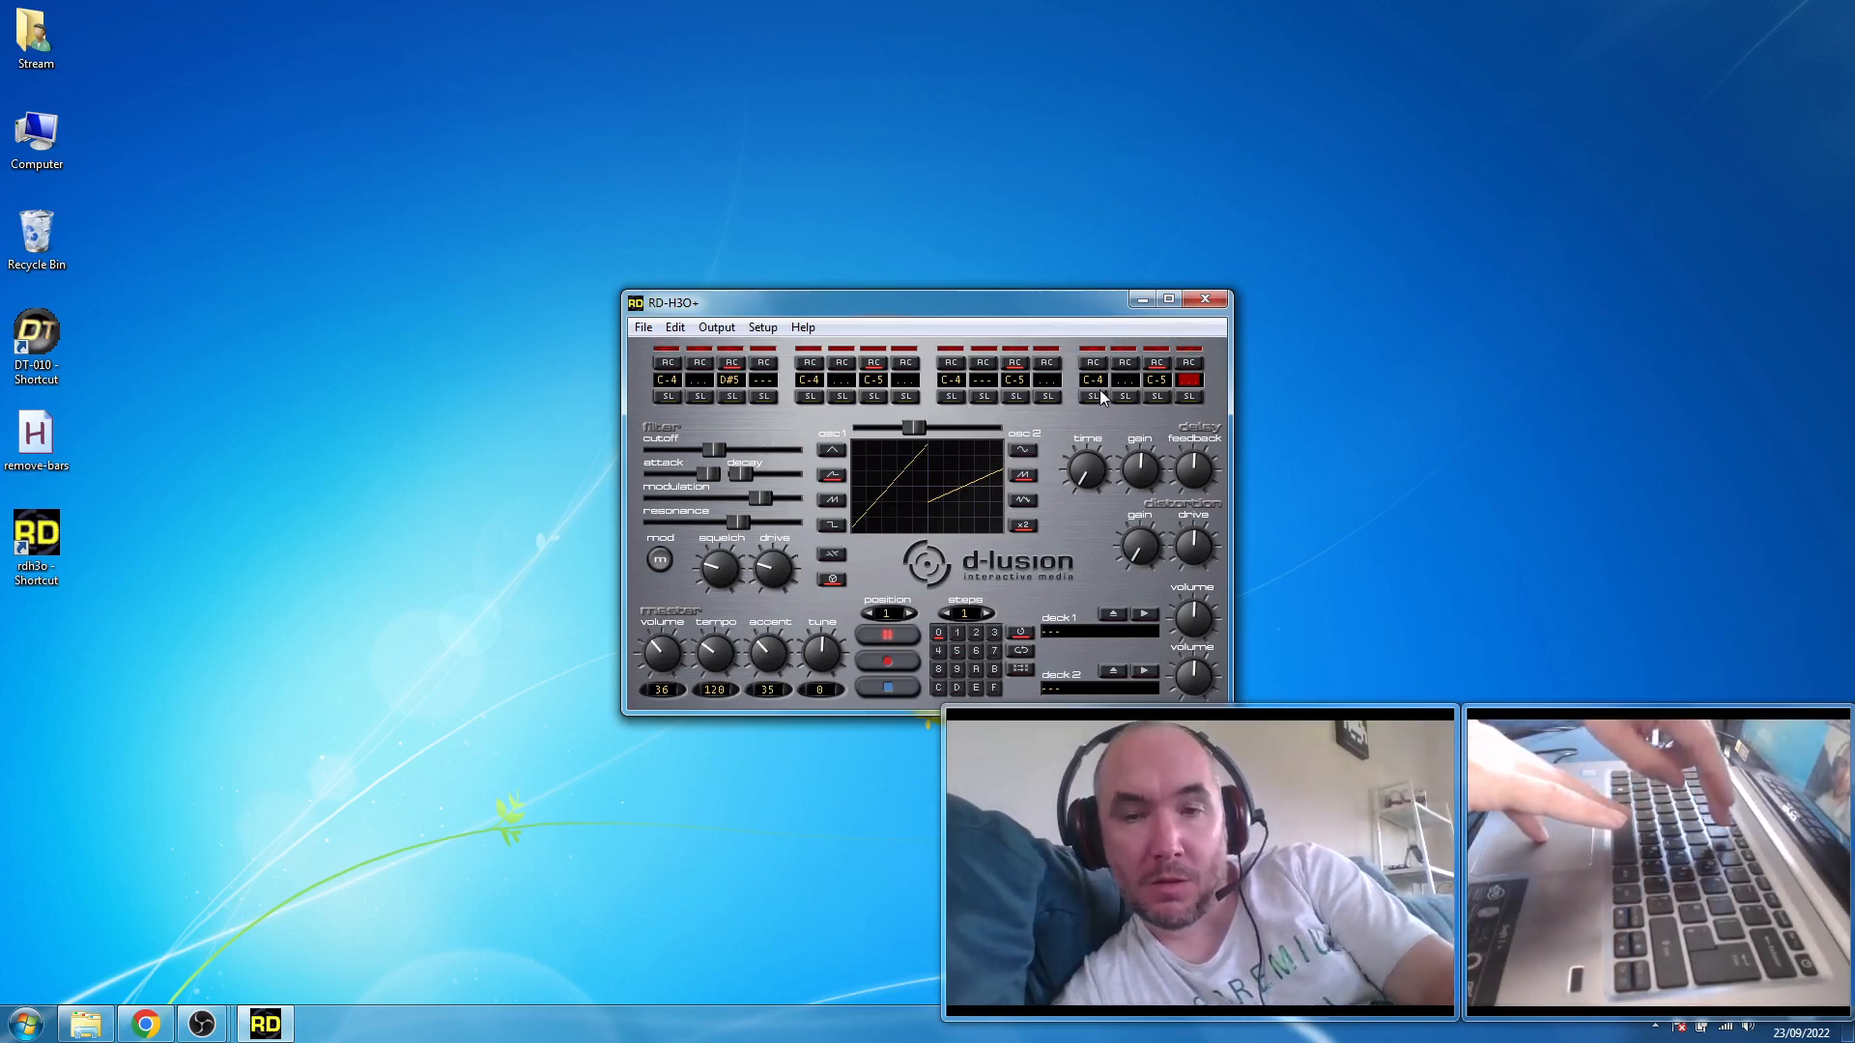
- Enter A#5 on the sixteenth sequencer step and enable slide on the third, eleventh and fifteenth steps
{"action": "key", "text": "7"}
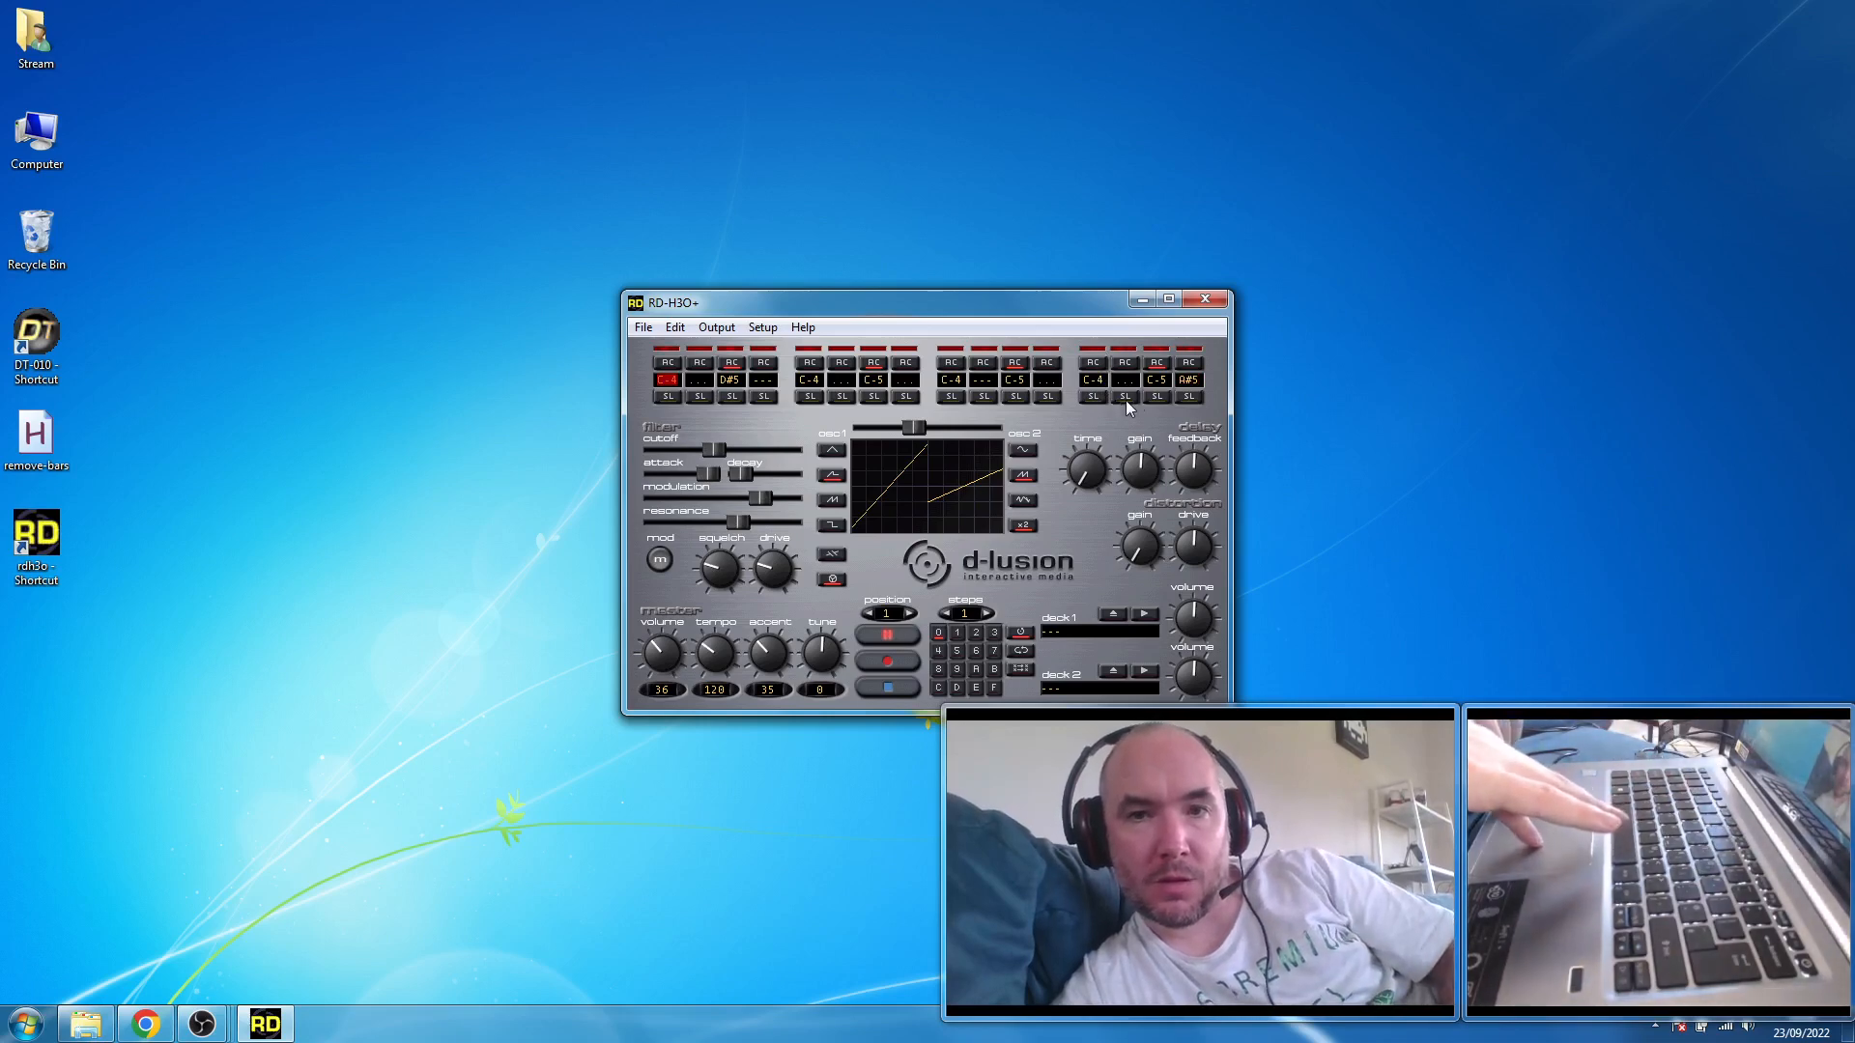
{"action": "left_click", "coordinate": [1158, 398]}
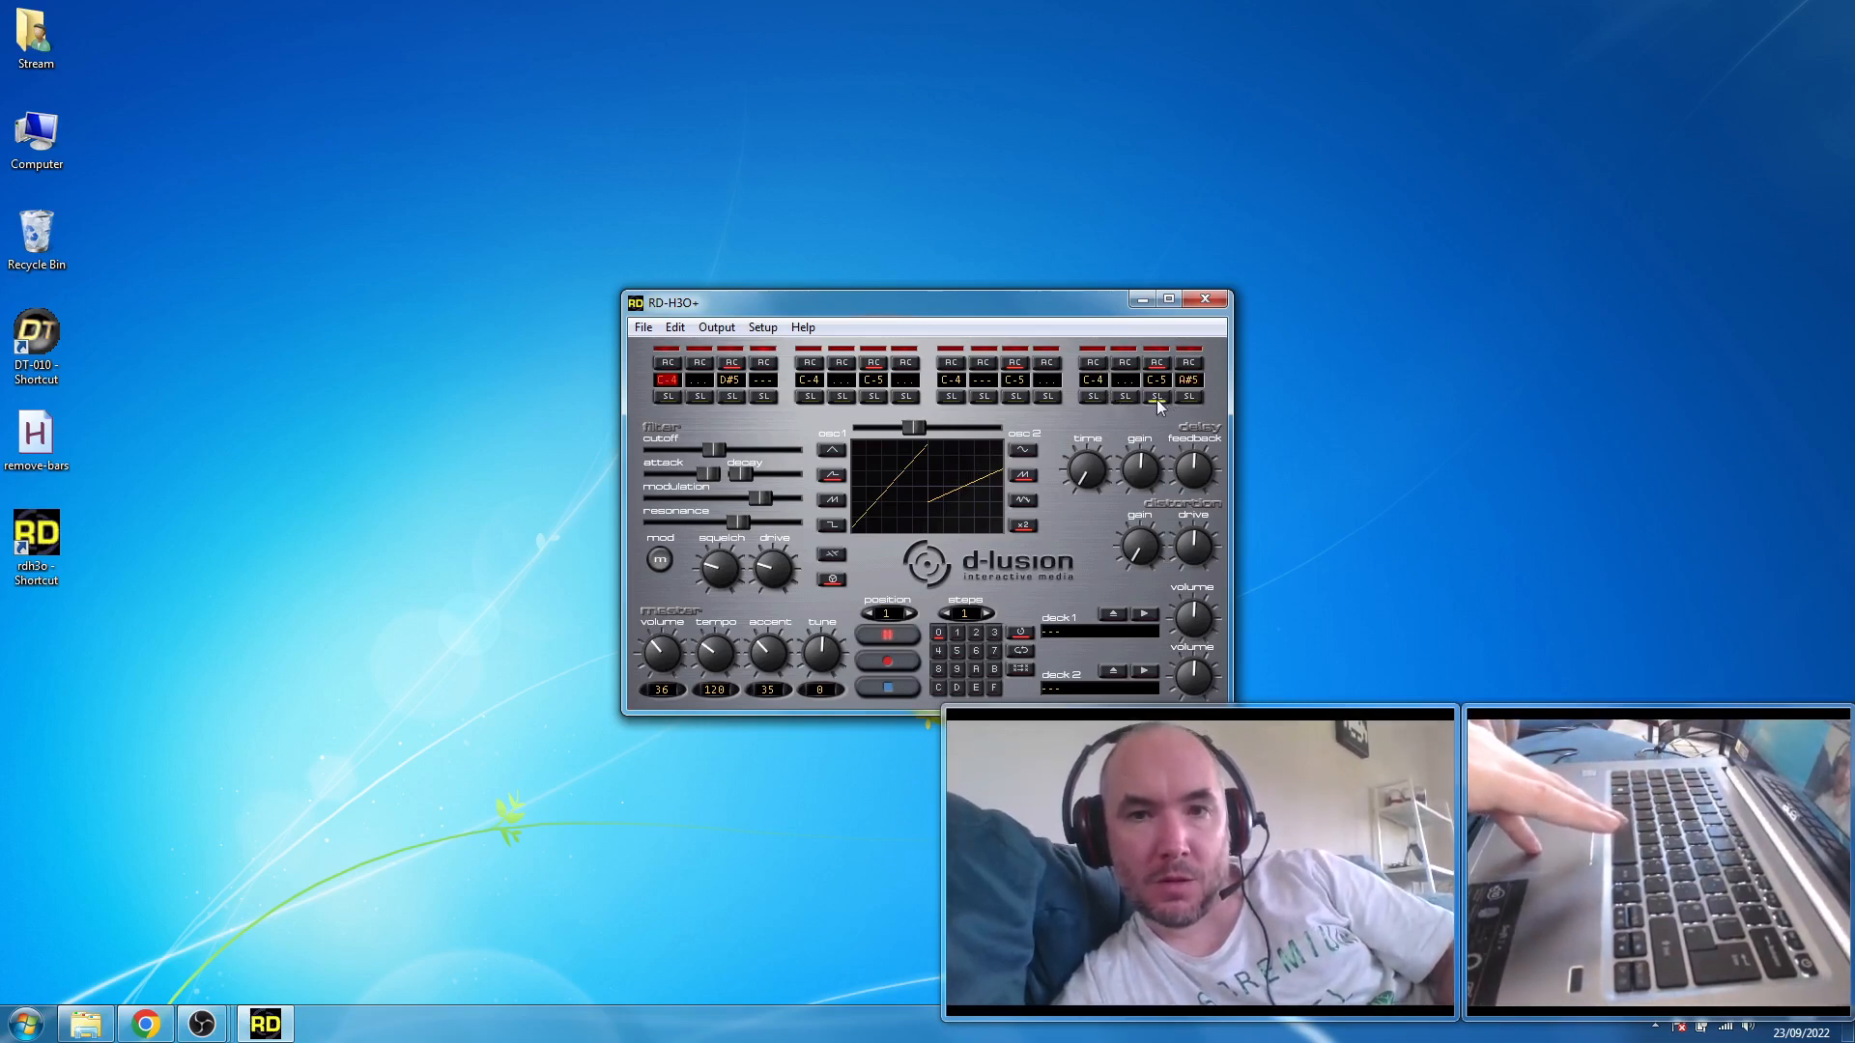
{"action": "left_click", "coordinate": [729, 397]}
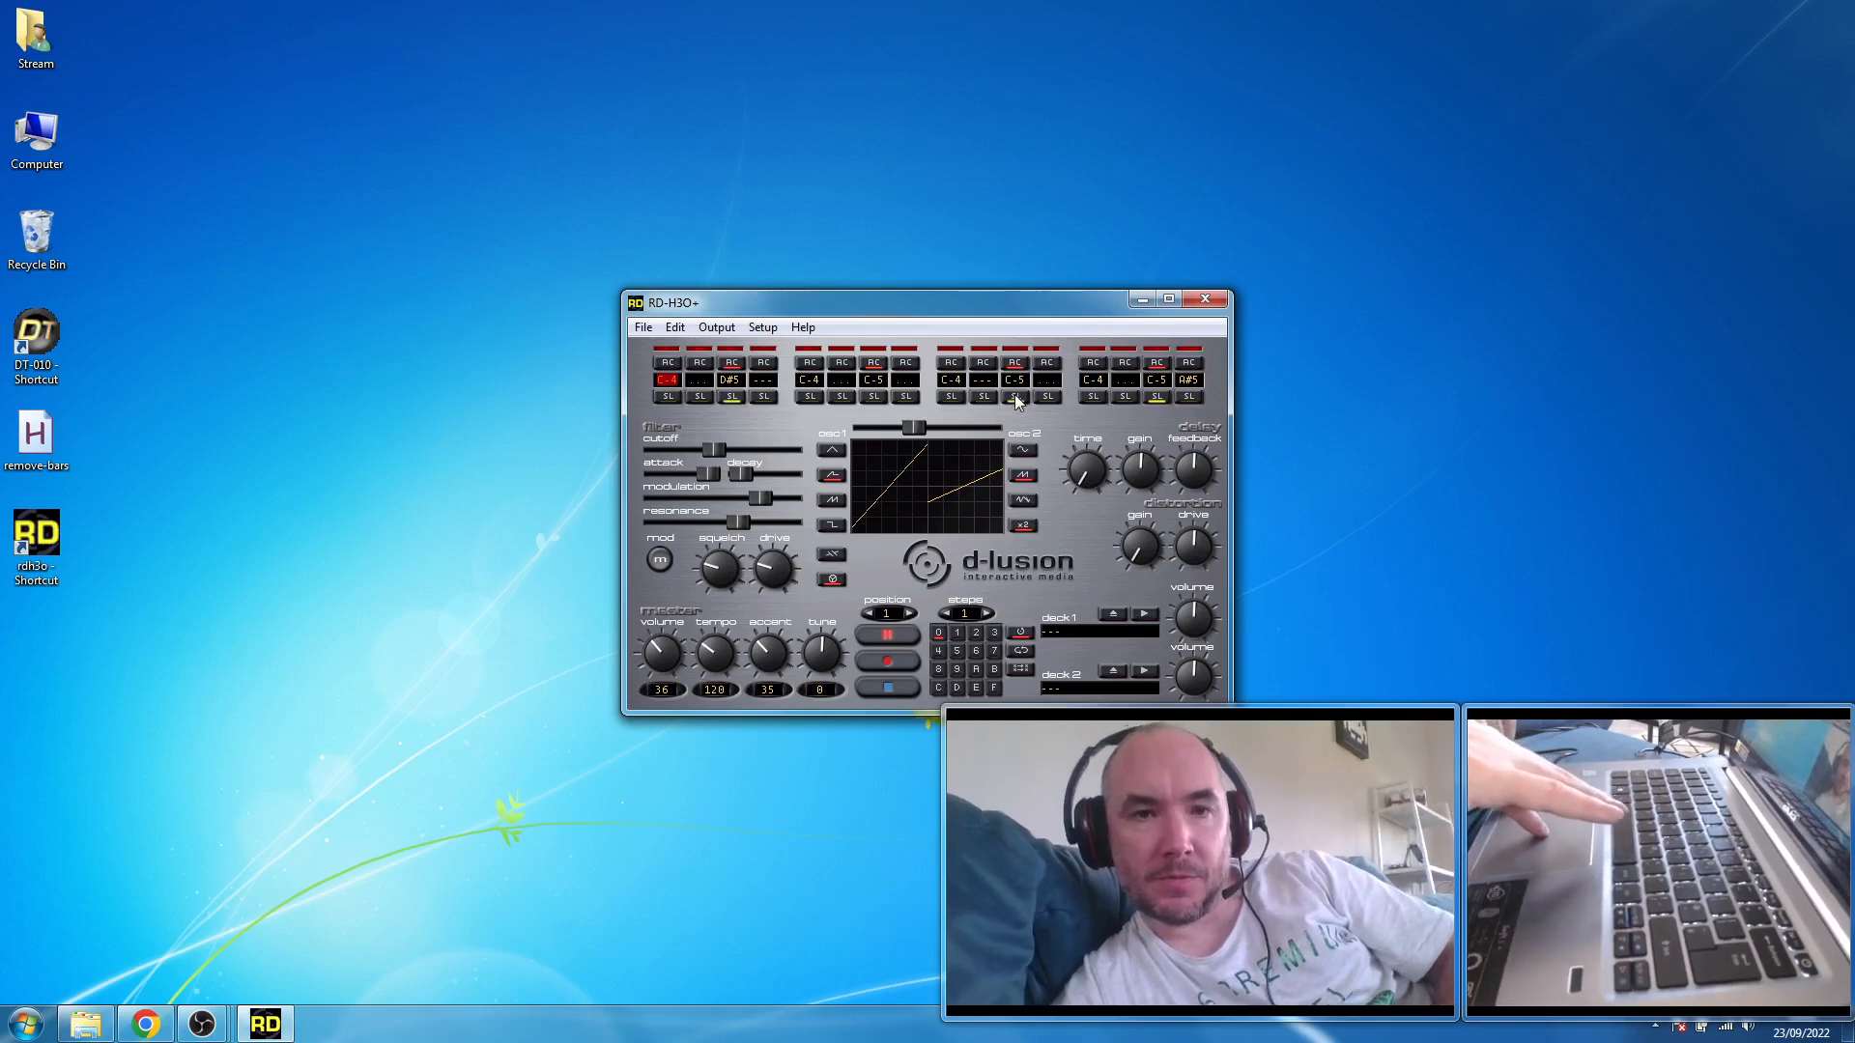
- Place the note cursor on the fourth sequencer step and move it along to the tenth step
{"action": "left_click", "coordinate": [760, 381]}
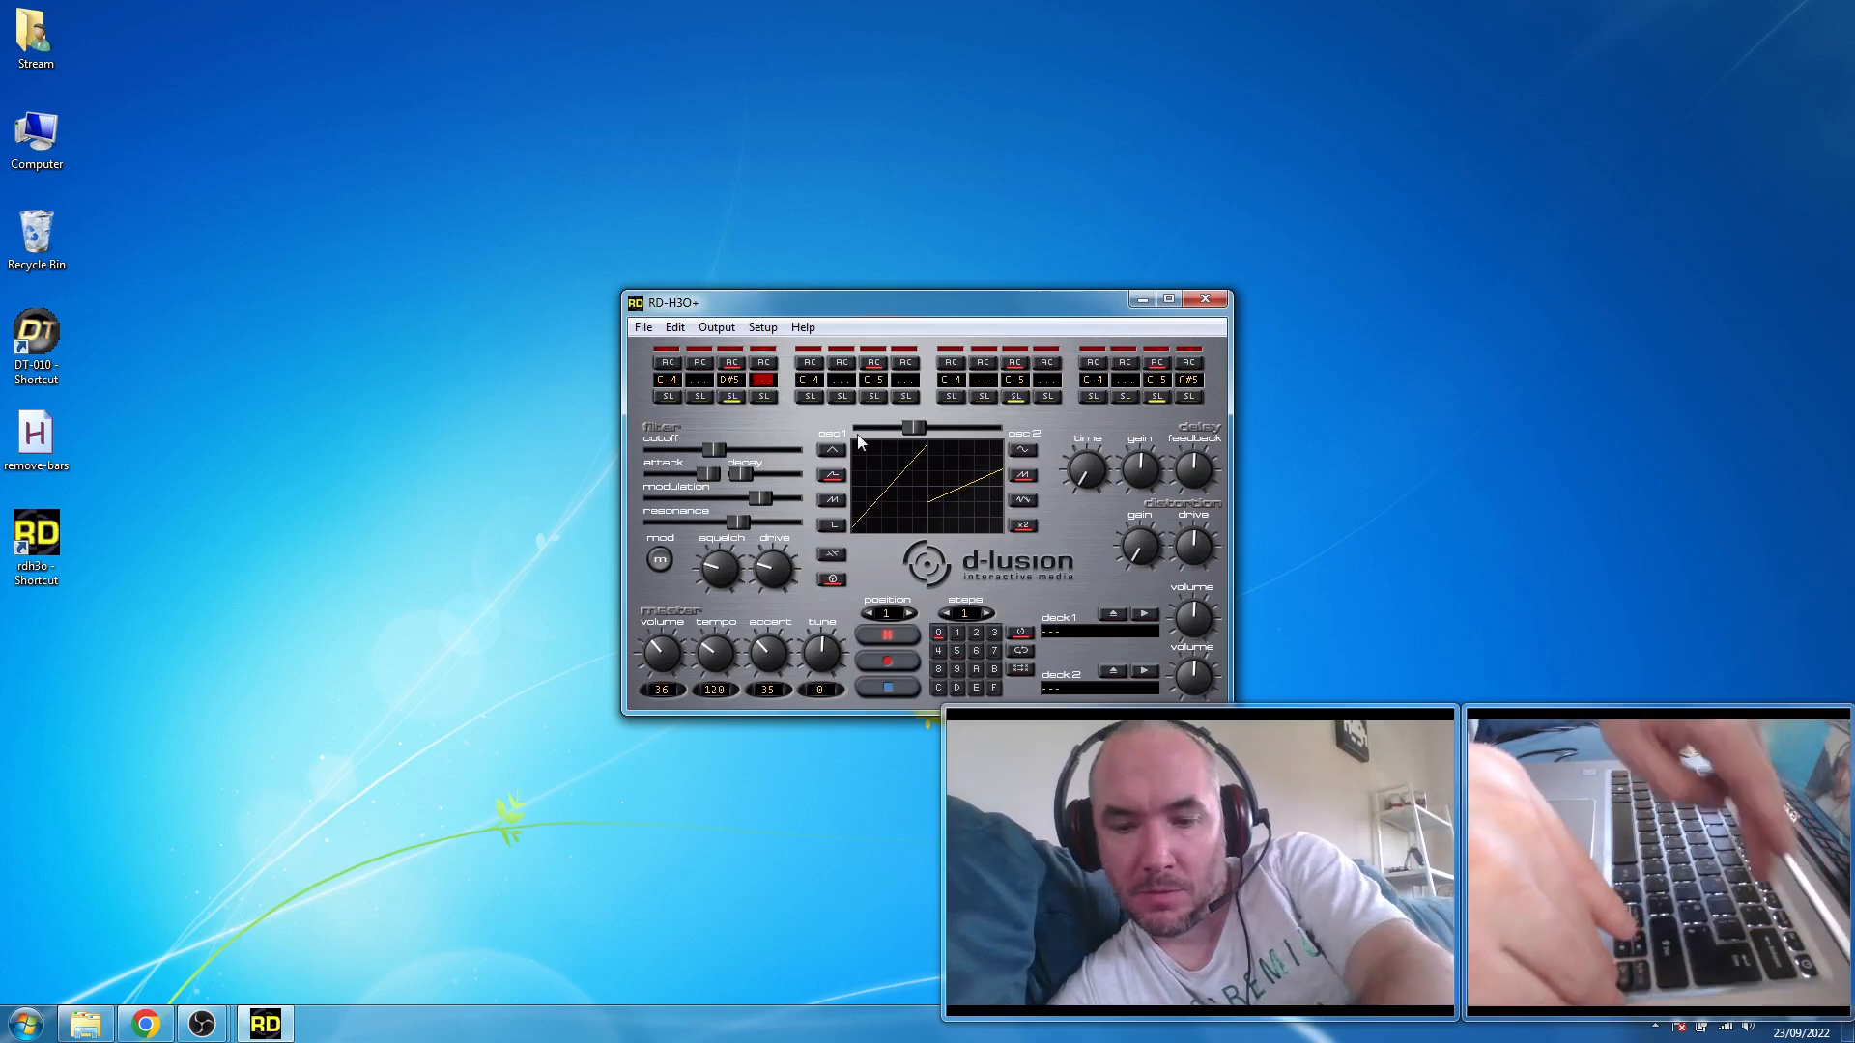
{"action": "key", "text": "space"}
{"action": "key", "text": "Right"}
{"action": "key", "text": "Right"}
{"action": "key", "text": "Right"}
{"action": "key", "text": "Right"}
{"action": "key", "text": "Right"}
{"action": "key", "text": "Right"}
{"action": "key", "text": "Right"}
{"action": "key", "text": "Right"}
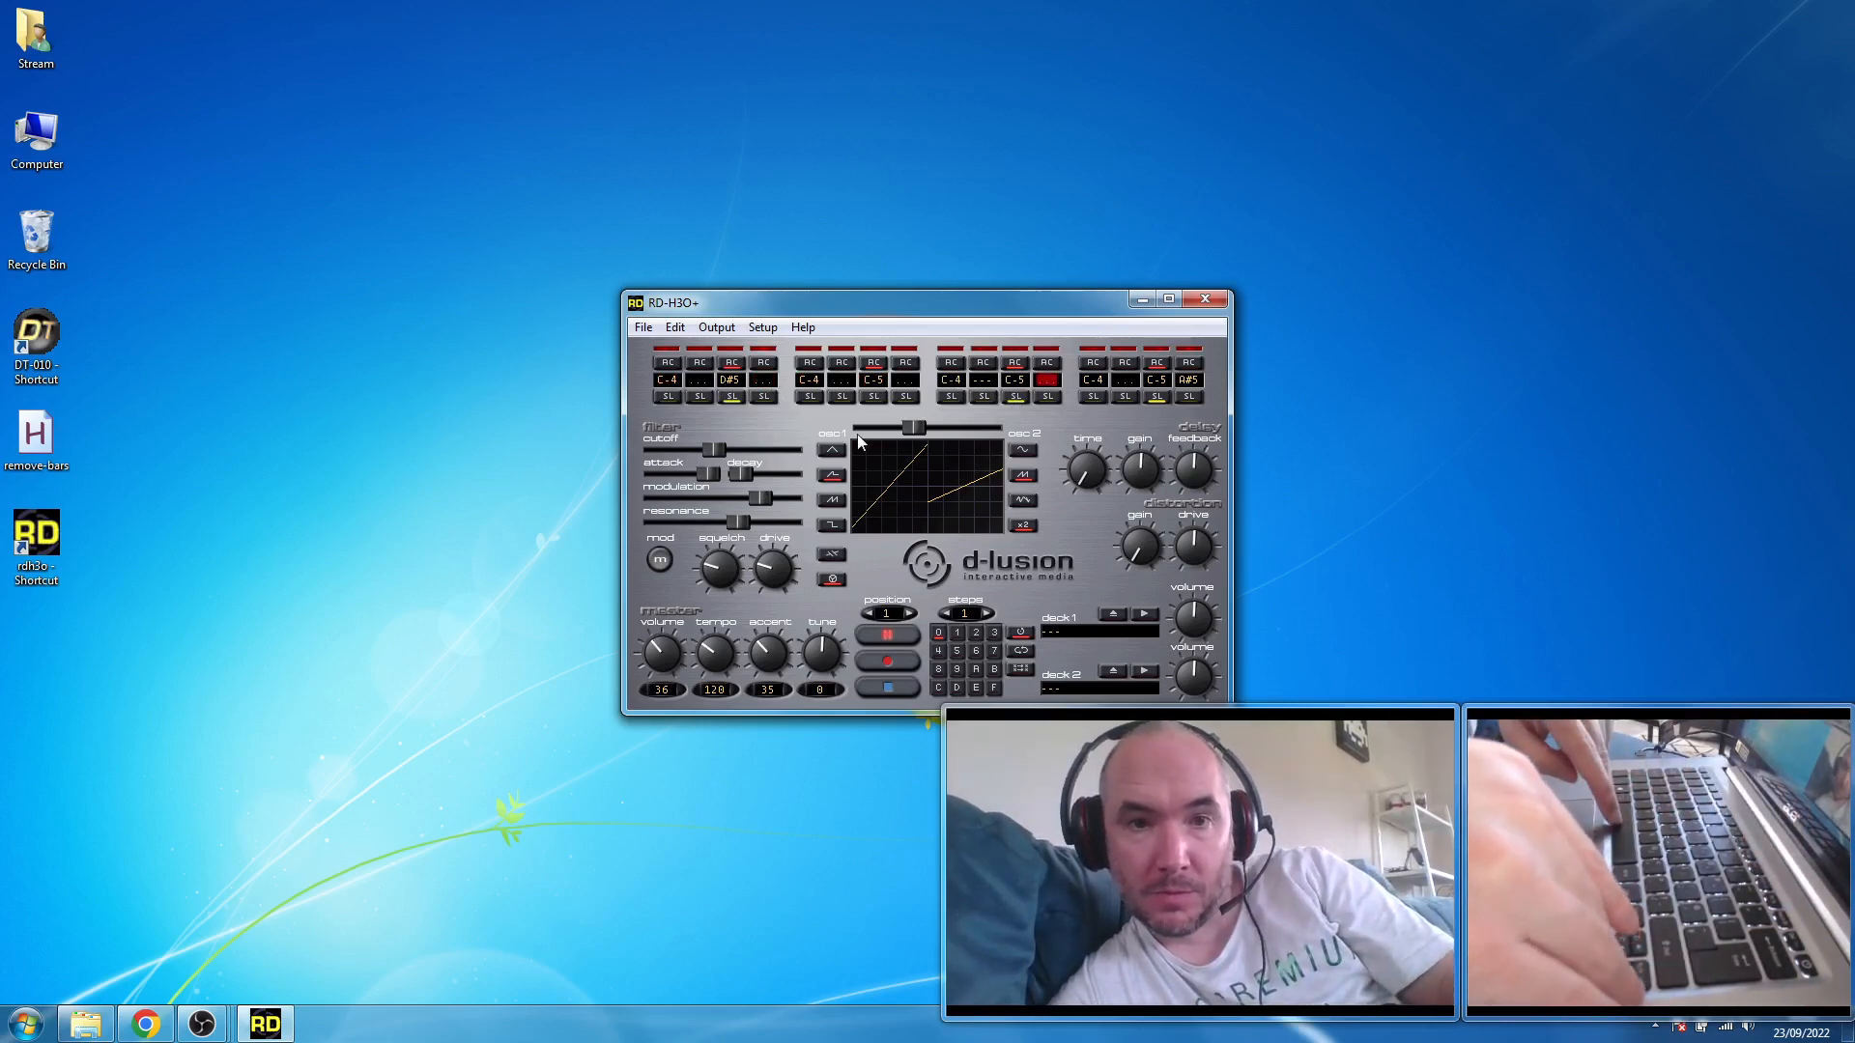
{"action": "key", "text": "Left"}
{"action": "key", "text": "Left"}
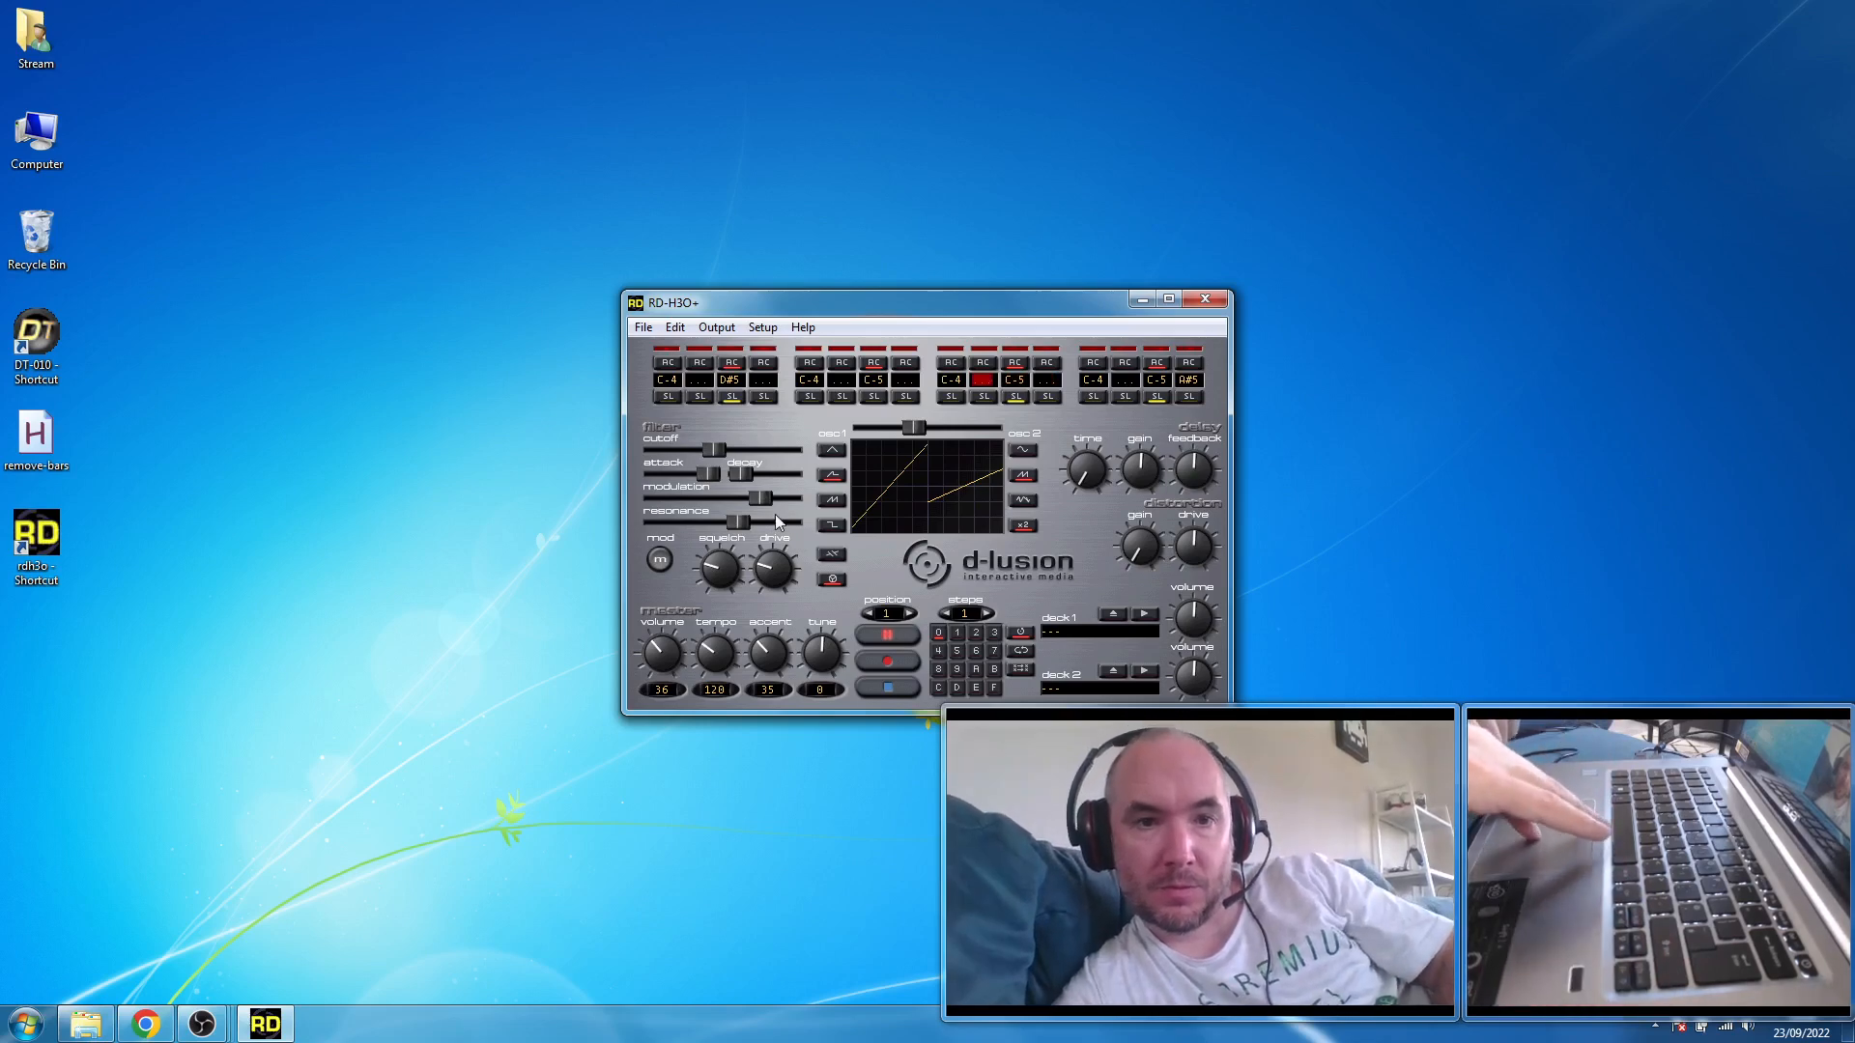
- Lower the filter modulation to about mid-range and raise the decay slightly
{"action": "left_click_drag", "start_coordinate": [761, 499], "coordinate": [755, 496]}
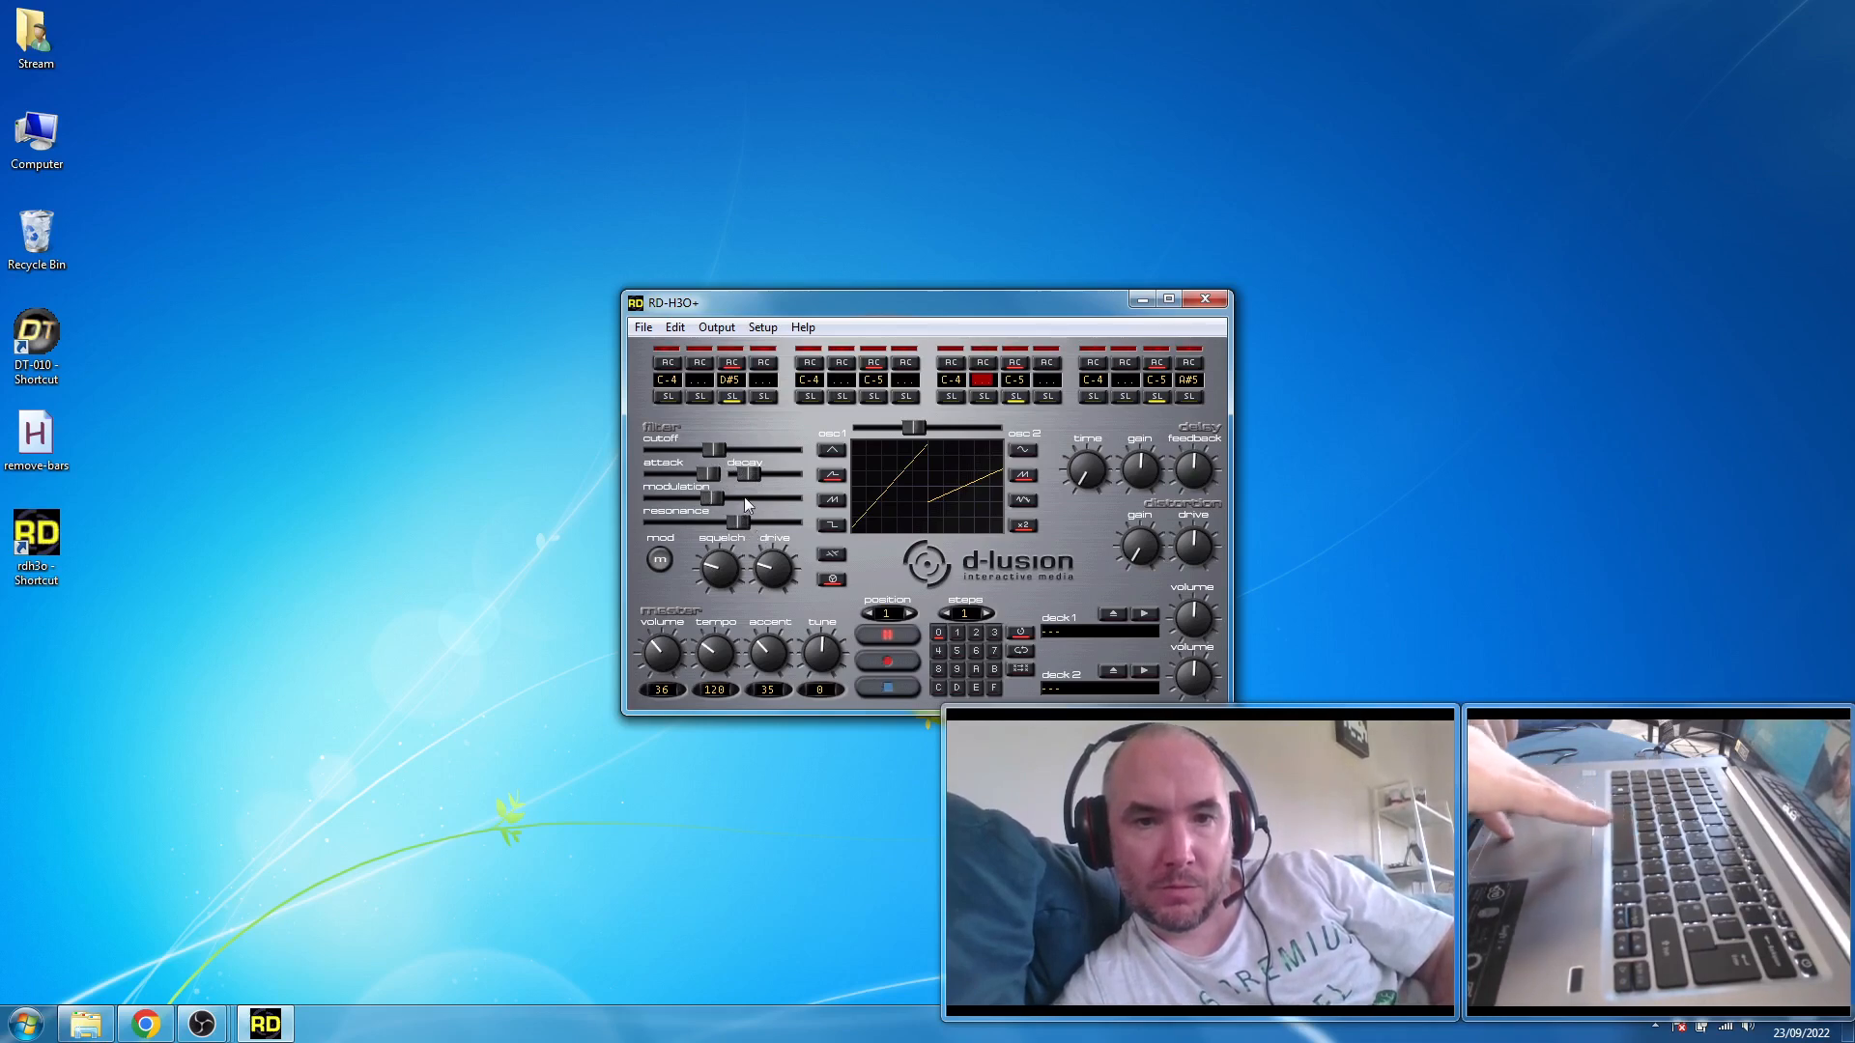
- Overwrite all sixteen sequencer steps with the repeating note sequence D#5, D-5, C-5, starting from the first step
{"action": "left_click", "coordinate": [667, 379]}
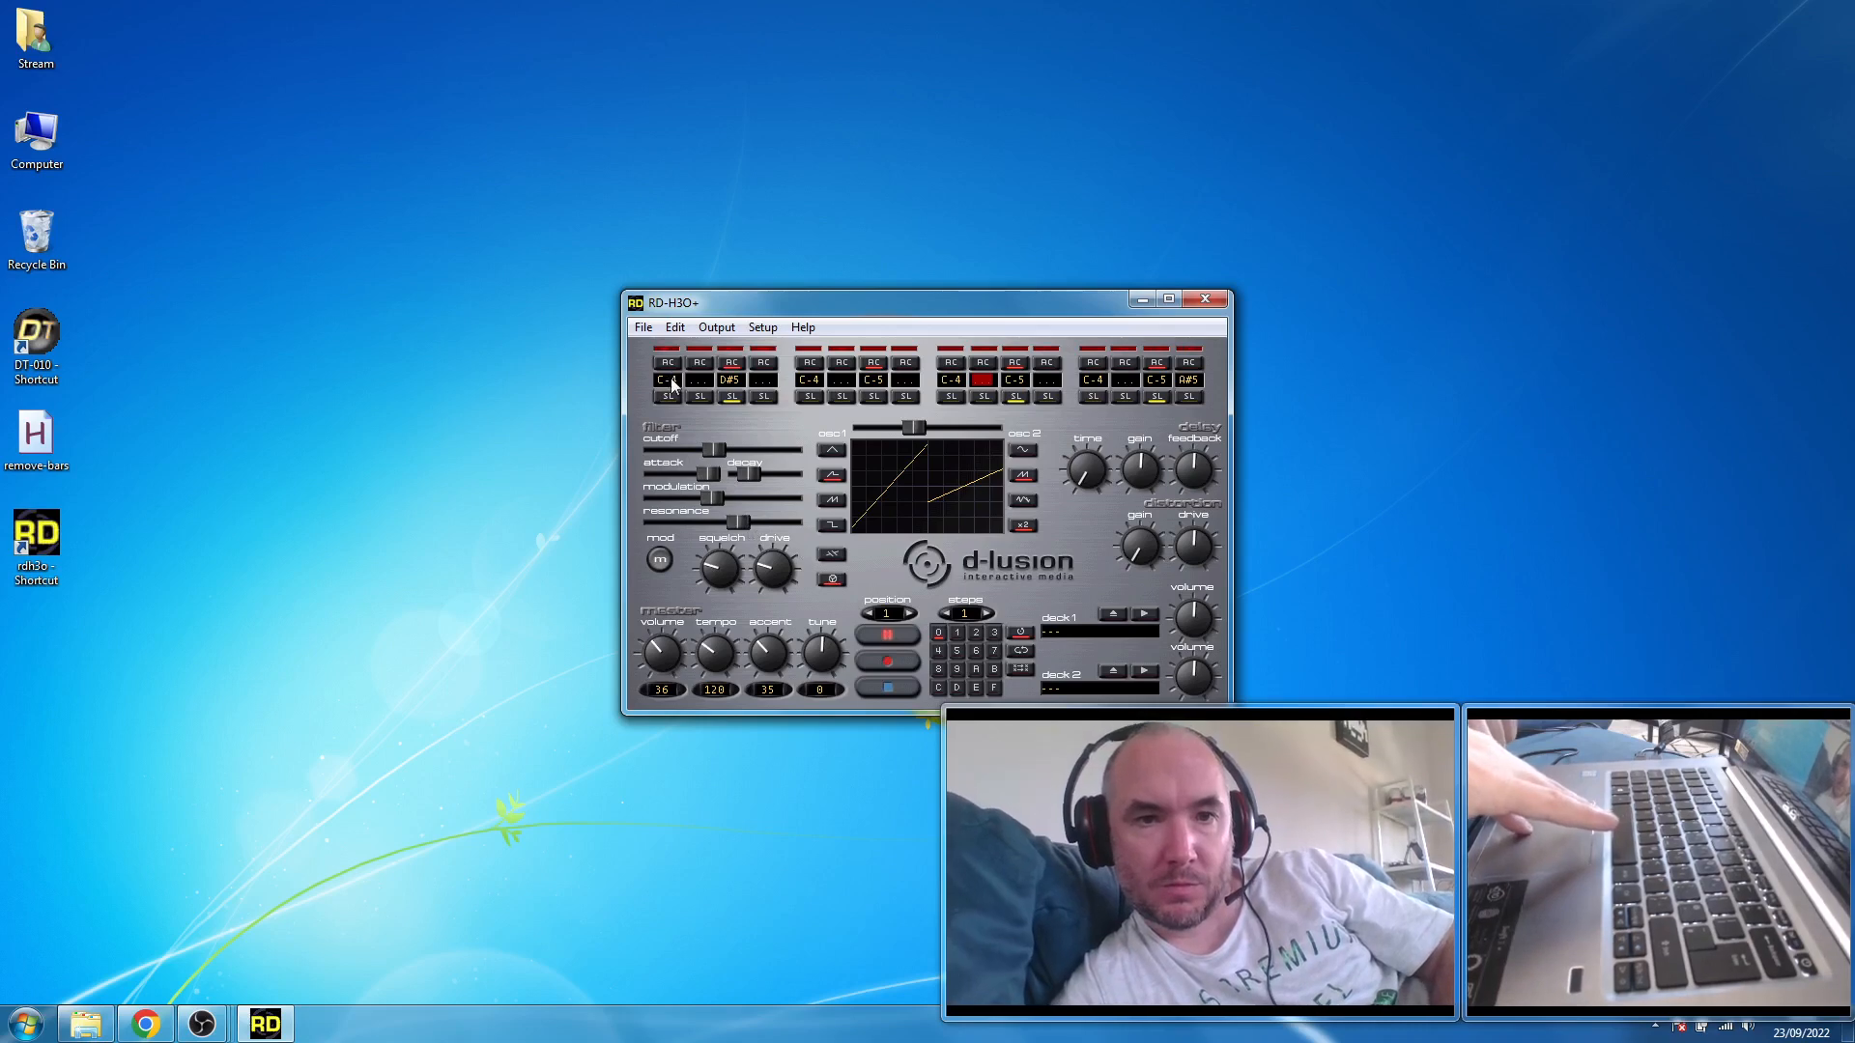
{"action": "key", "text": "3"}
{"action": "key", "text": "w"}
{"action": "key", "text": "q"}
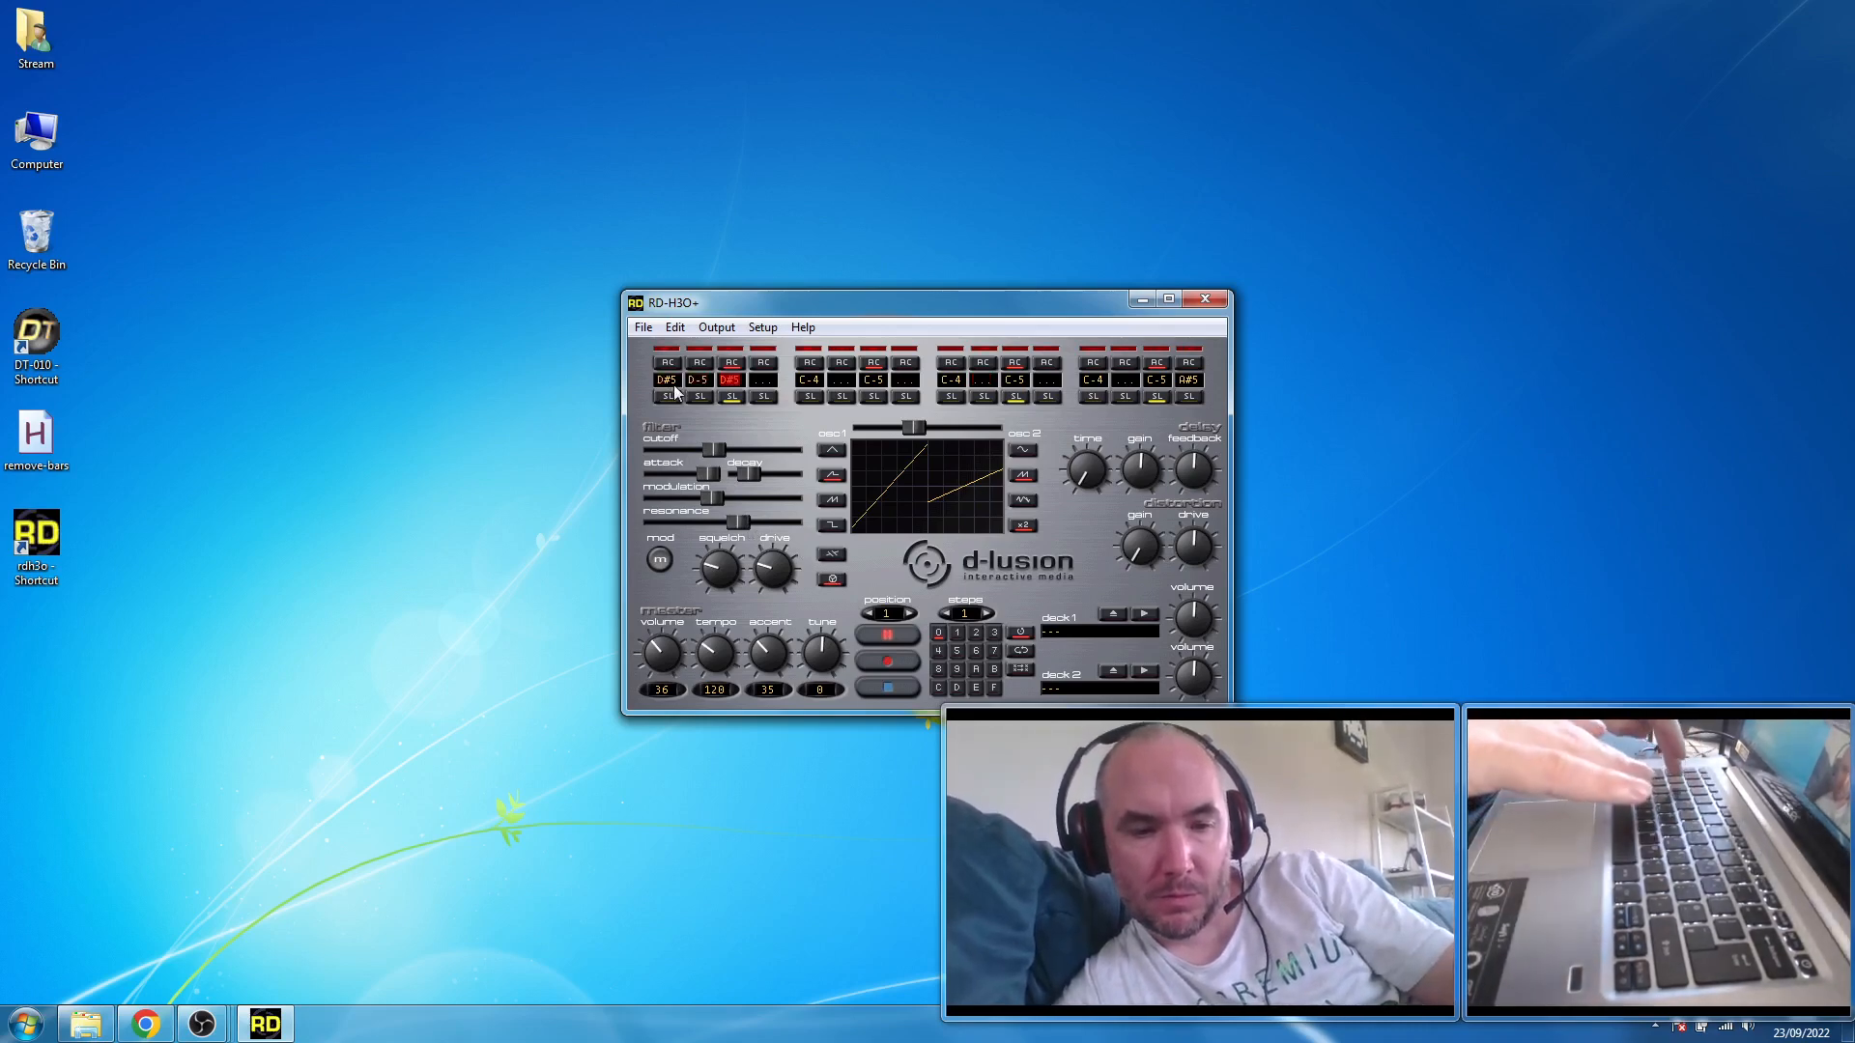
{"action": "key", "text": "3"}
{"action": "key", "text": "w"}
{"action": "key", "text": "q"}
{"action": "key", "text": "3"}
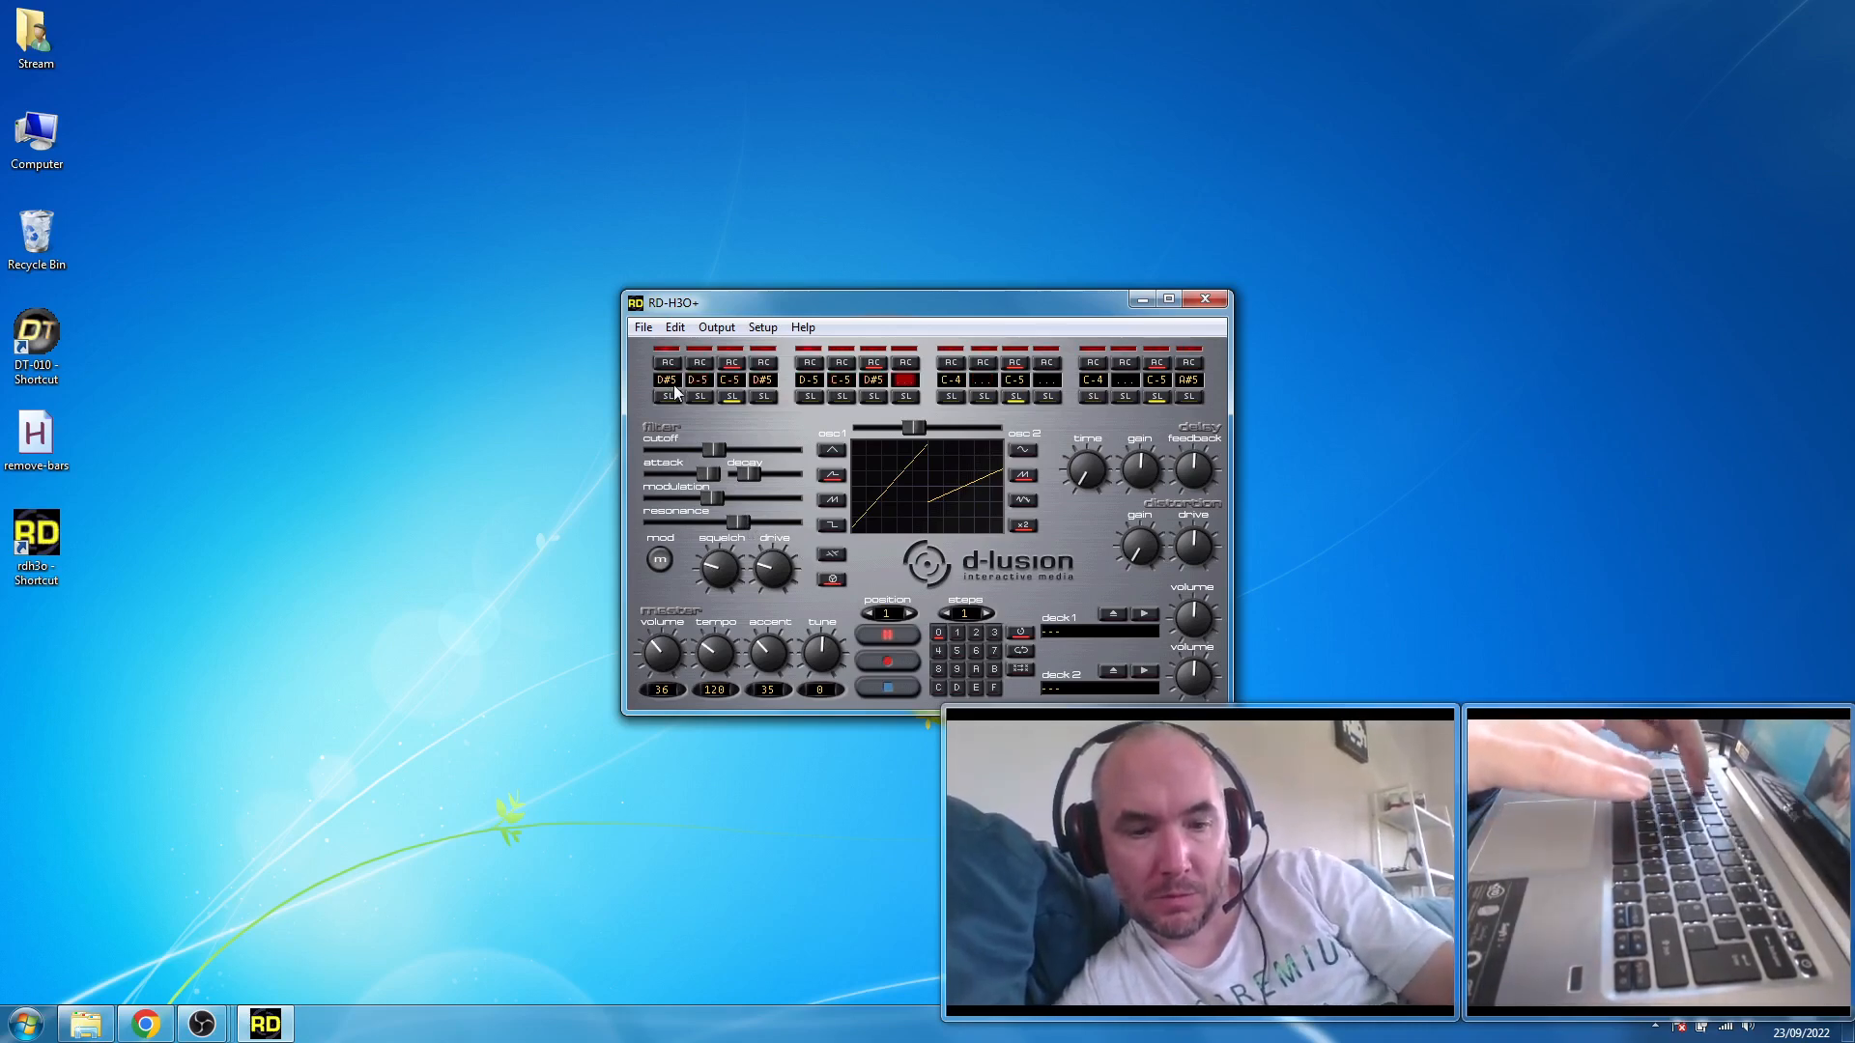
{"action": "key", "text": "w"}
{"action": "key", "text": "q"}
{"action": "key", "text": "3"}
{"action": "key", "text": "w"}
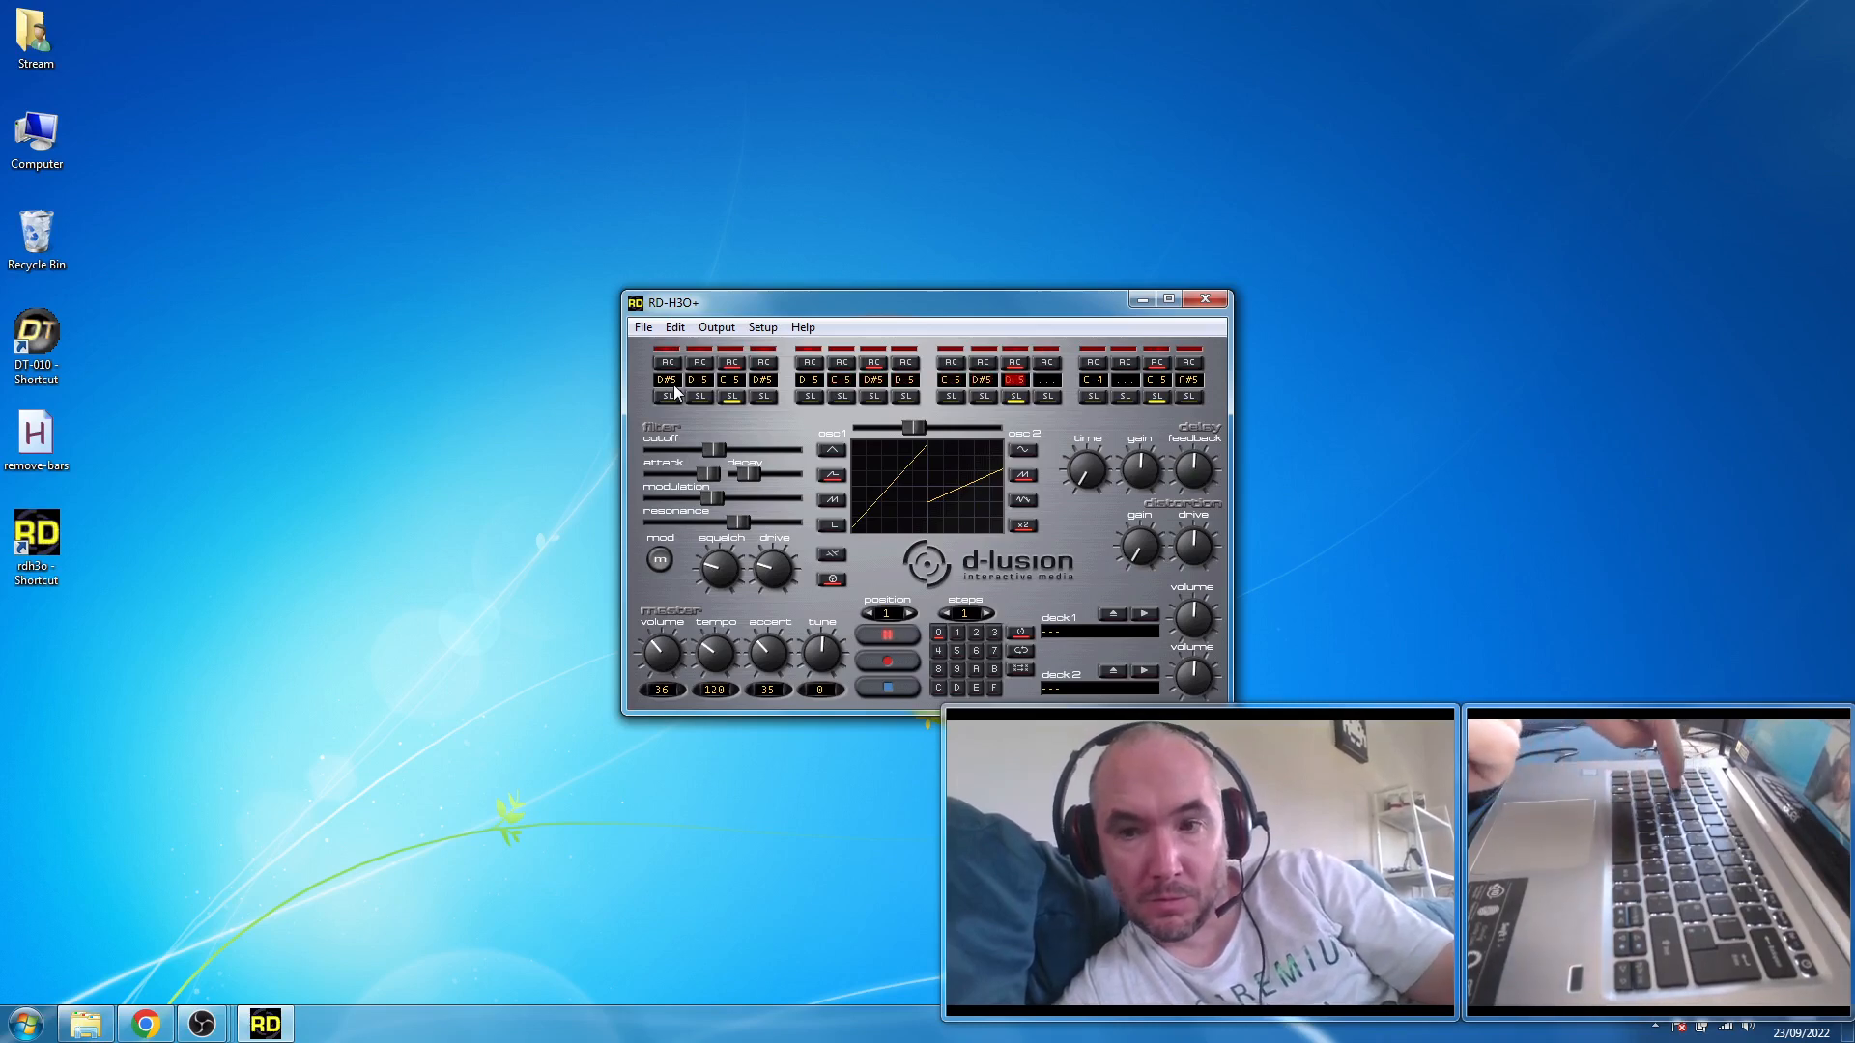
{"action": "key", "text": "q"}
{"action": "key", "text": "3"}
{"action": "key", "text": "w"}
{"action": "key", "text": "q"}
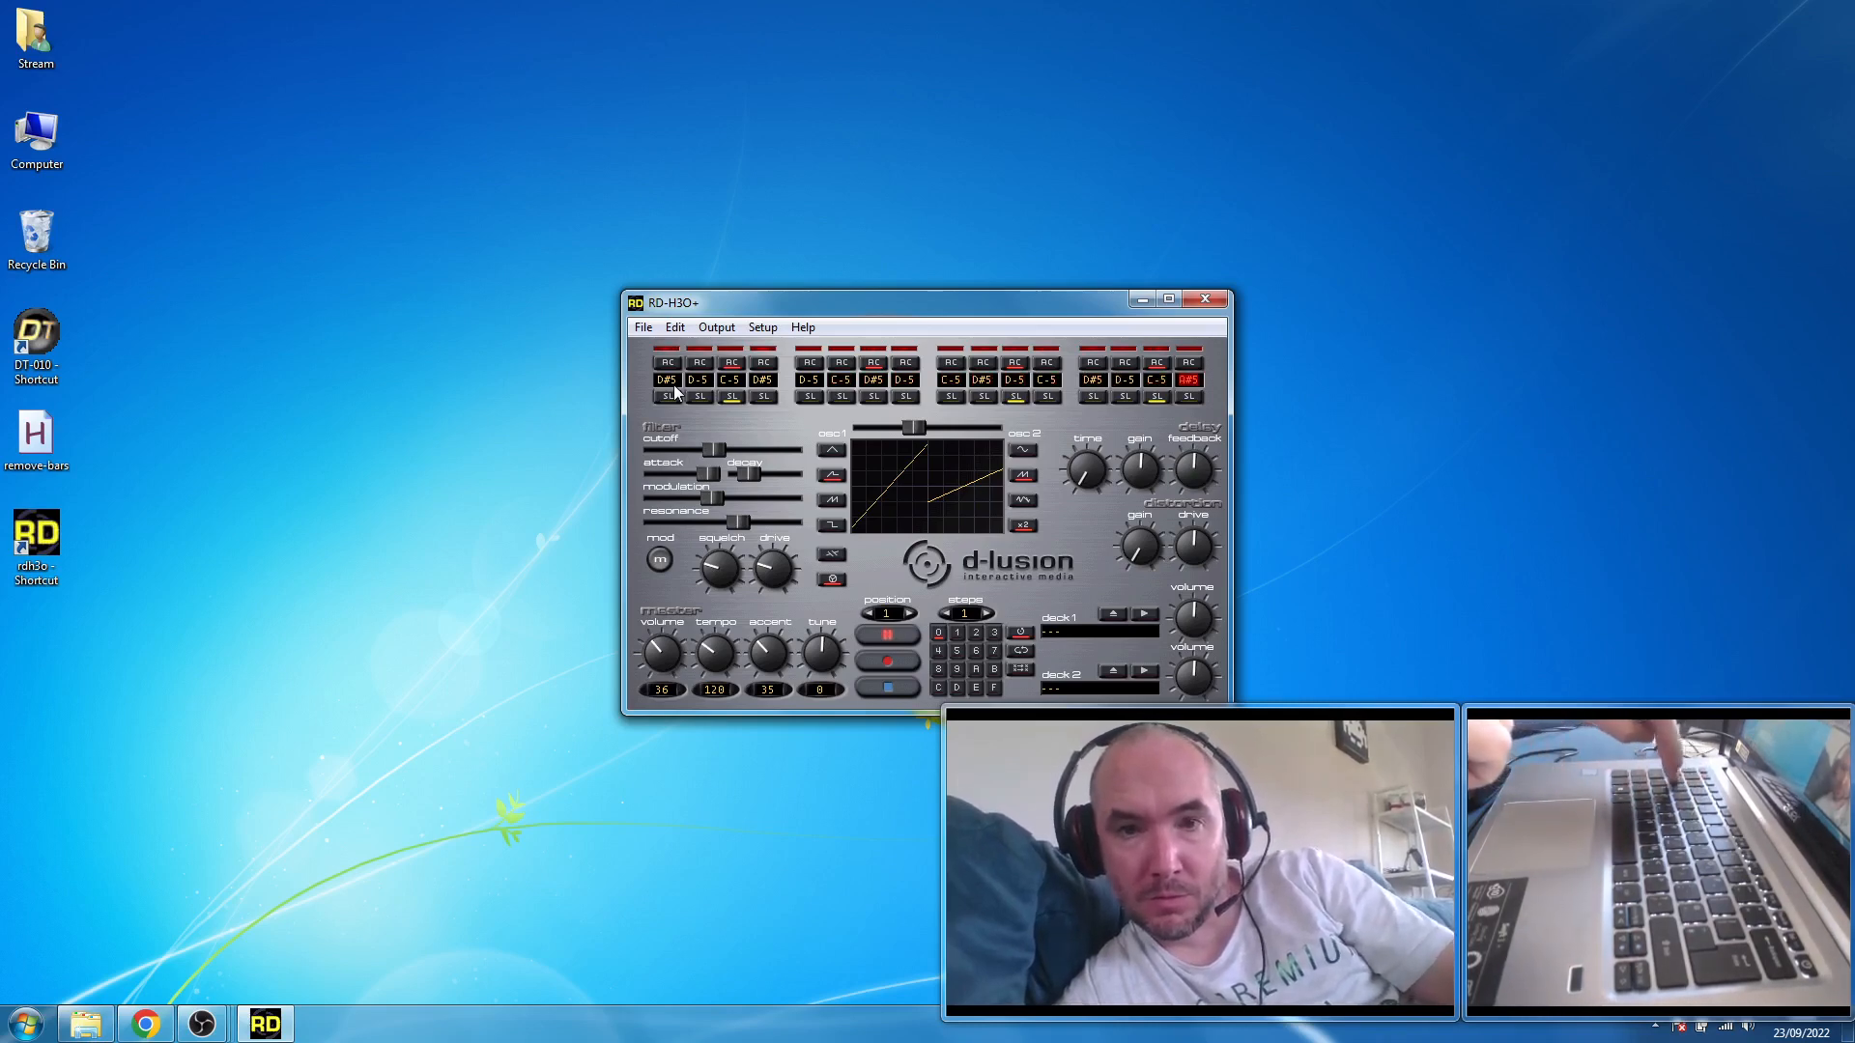
{"action": "key", "text": "3"}
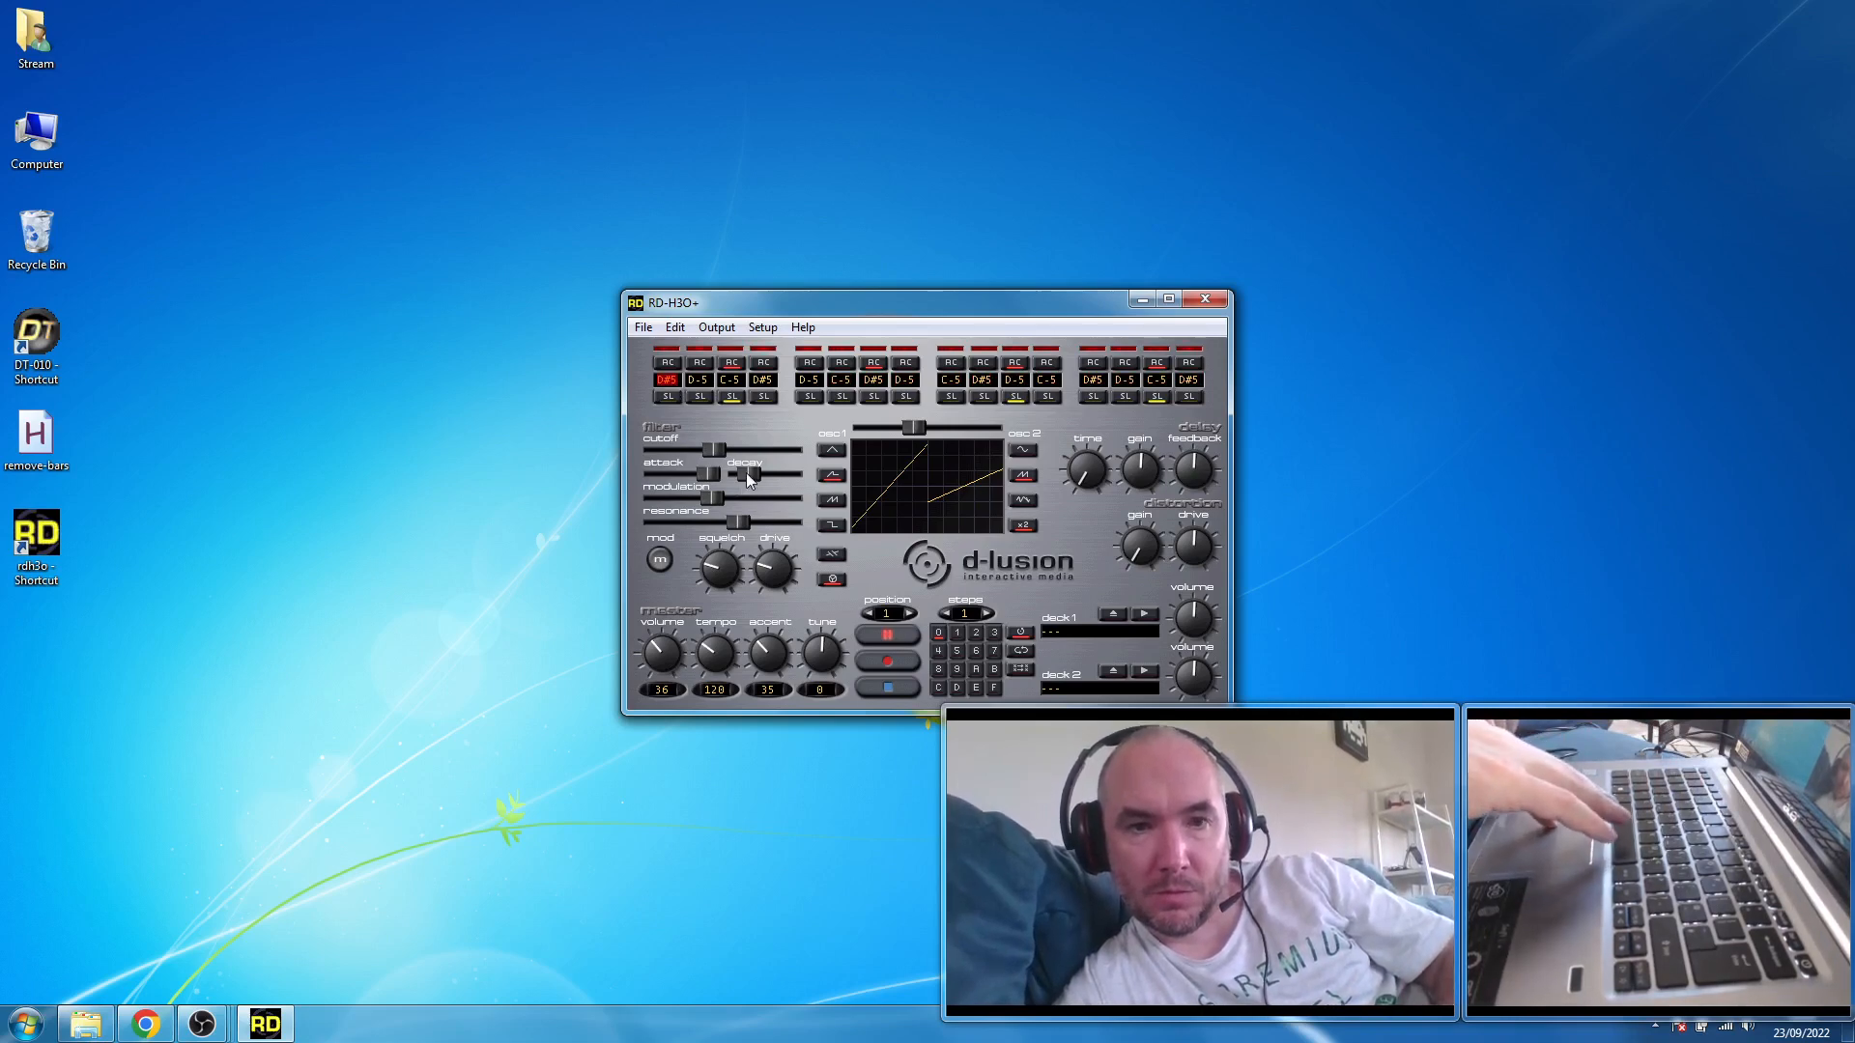
- Sweep the filter cutoff down to near minimum, raise the modulation to about three quarters, and settle the cutoff at about two thirds
{"action": "left_click_drag", "start_coordinate": [713, 452], "coordinate": [693, 446]}
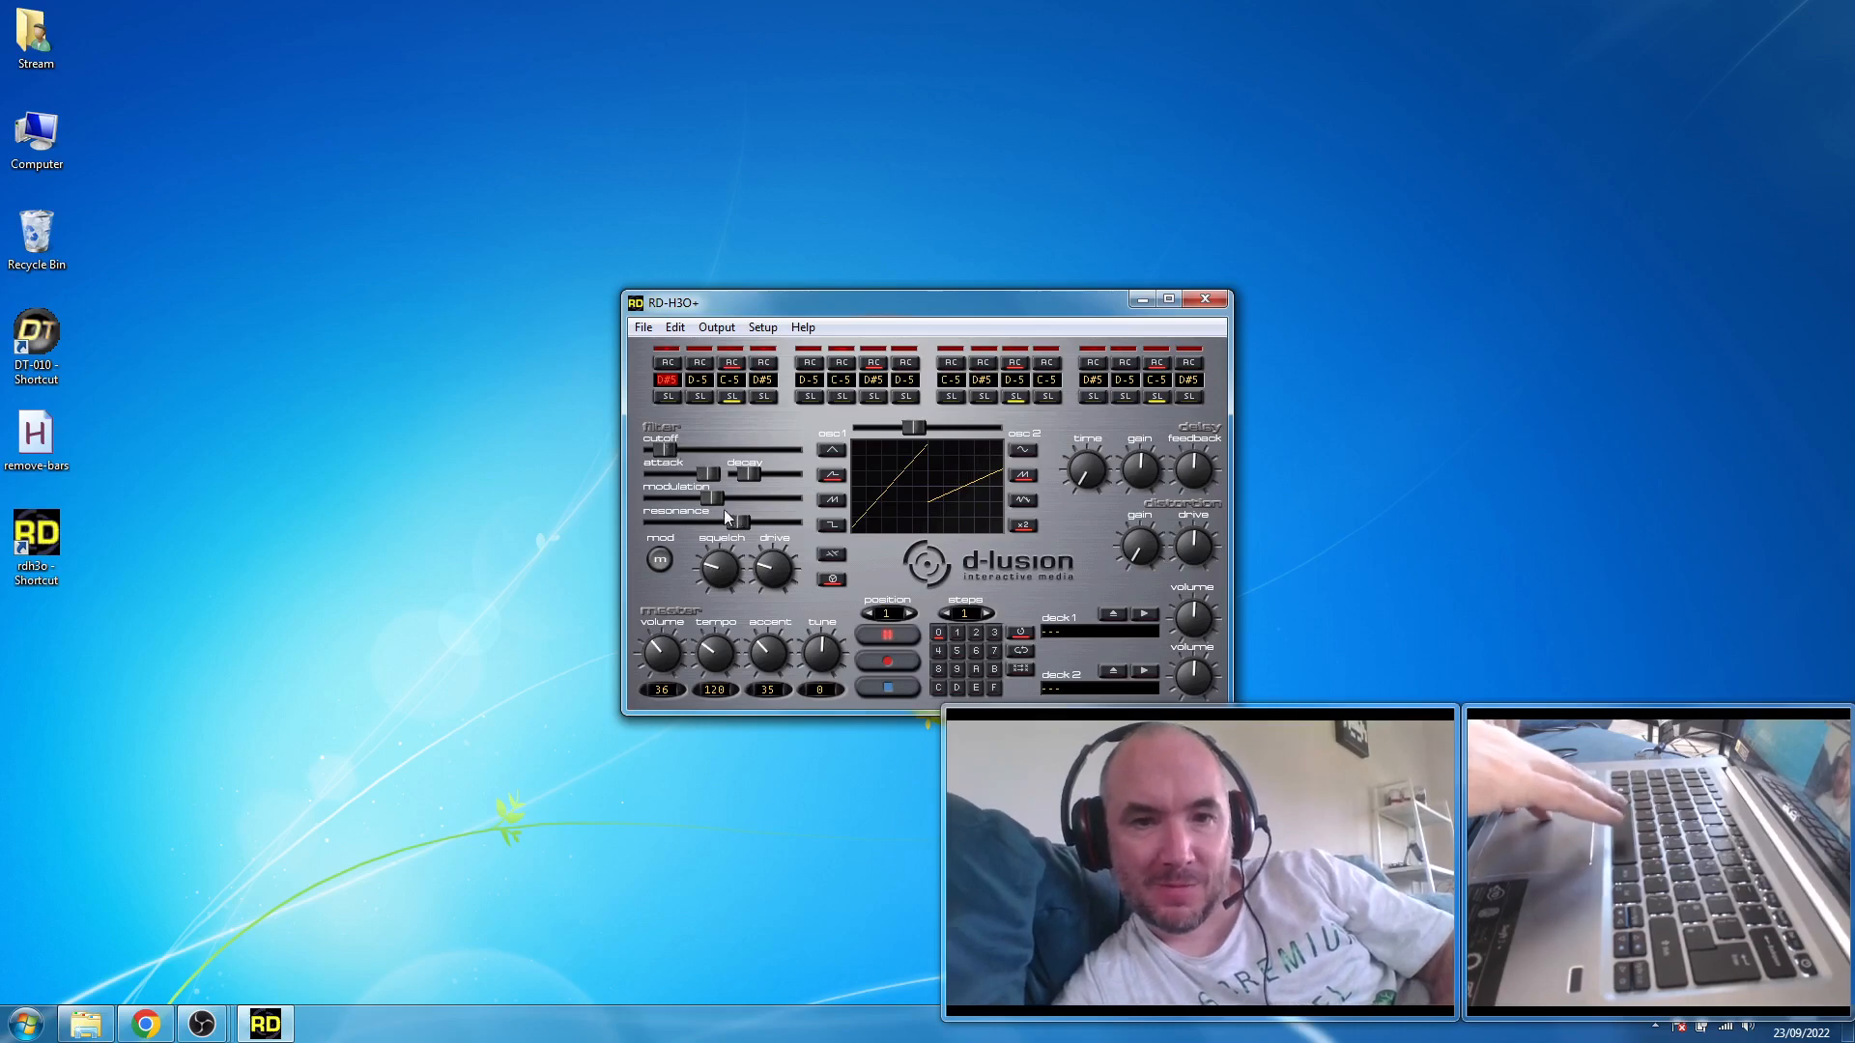
{"action": "left_click_drag", "start_coordinate": [709, 497], "coordinate": [744, 496]}
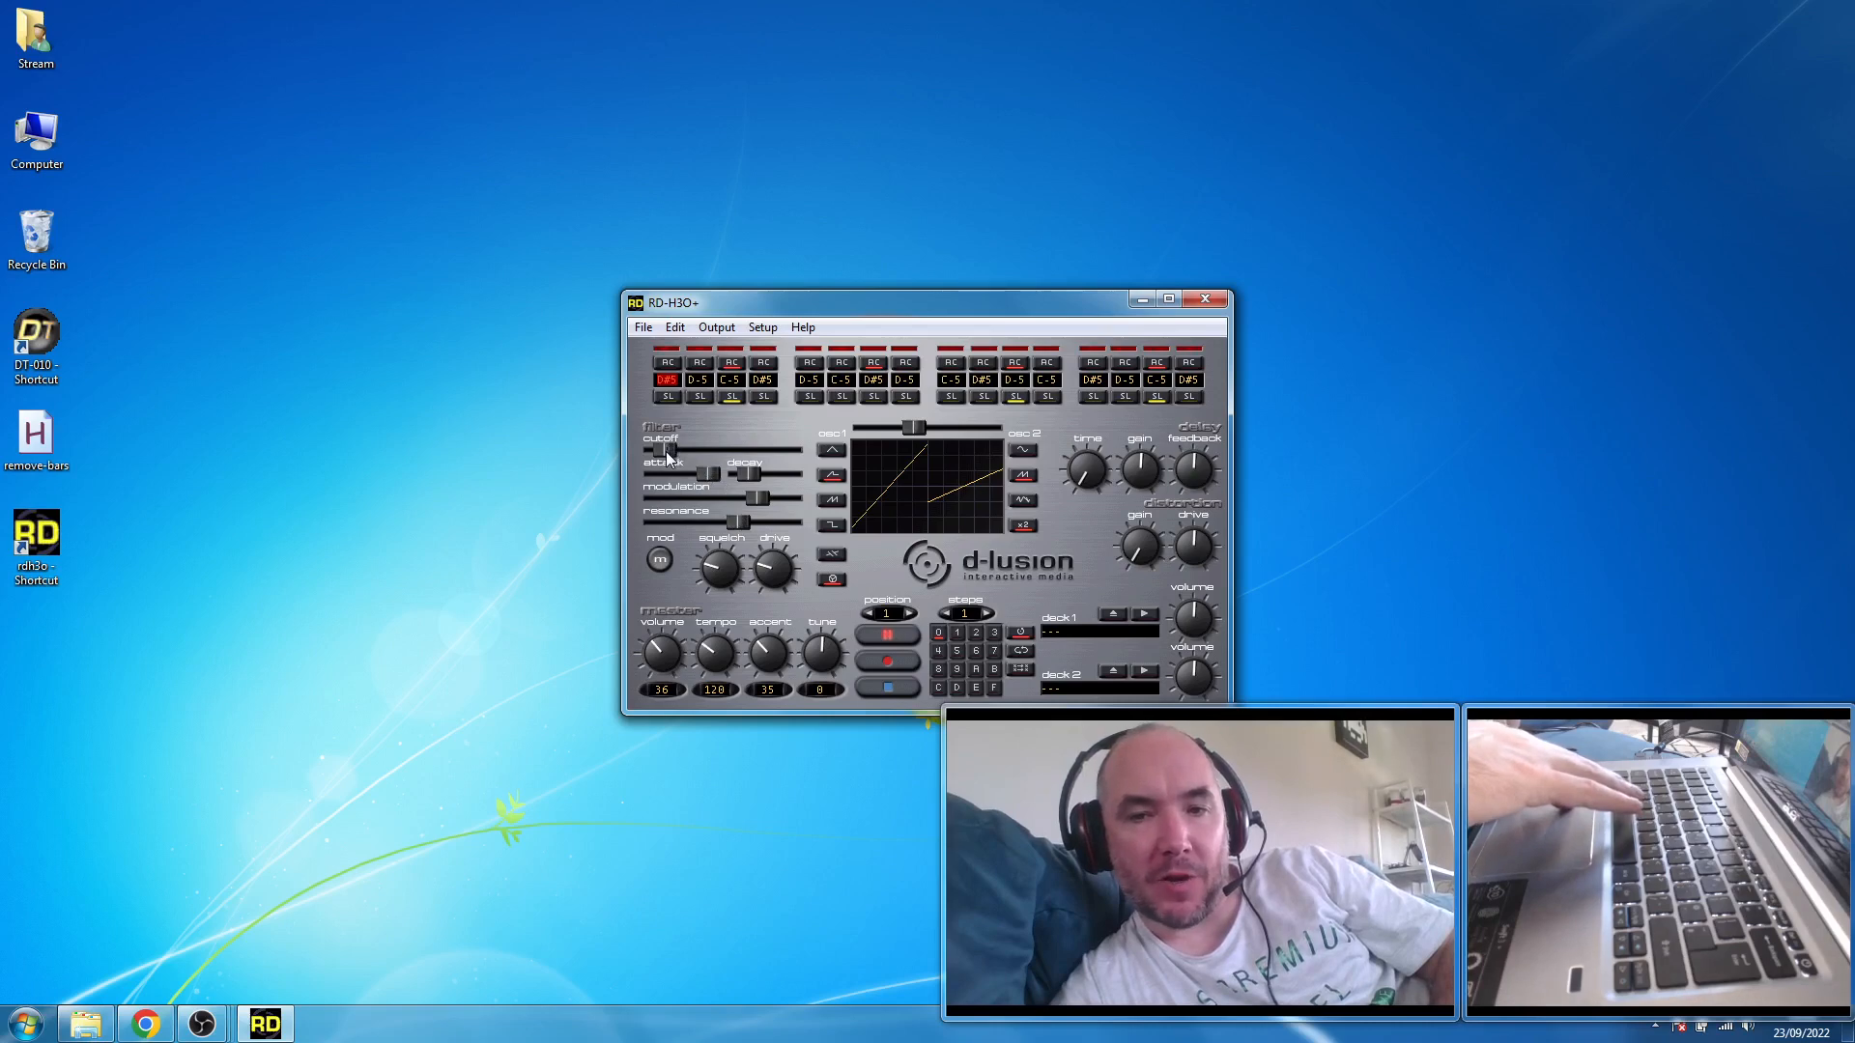
{"action": "left_click_drag", "start_coordinate": [669, 458], "coordinate": [691, 460]}
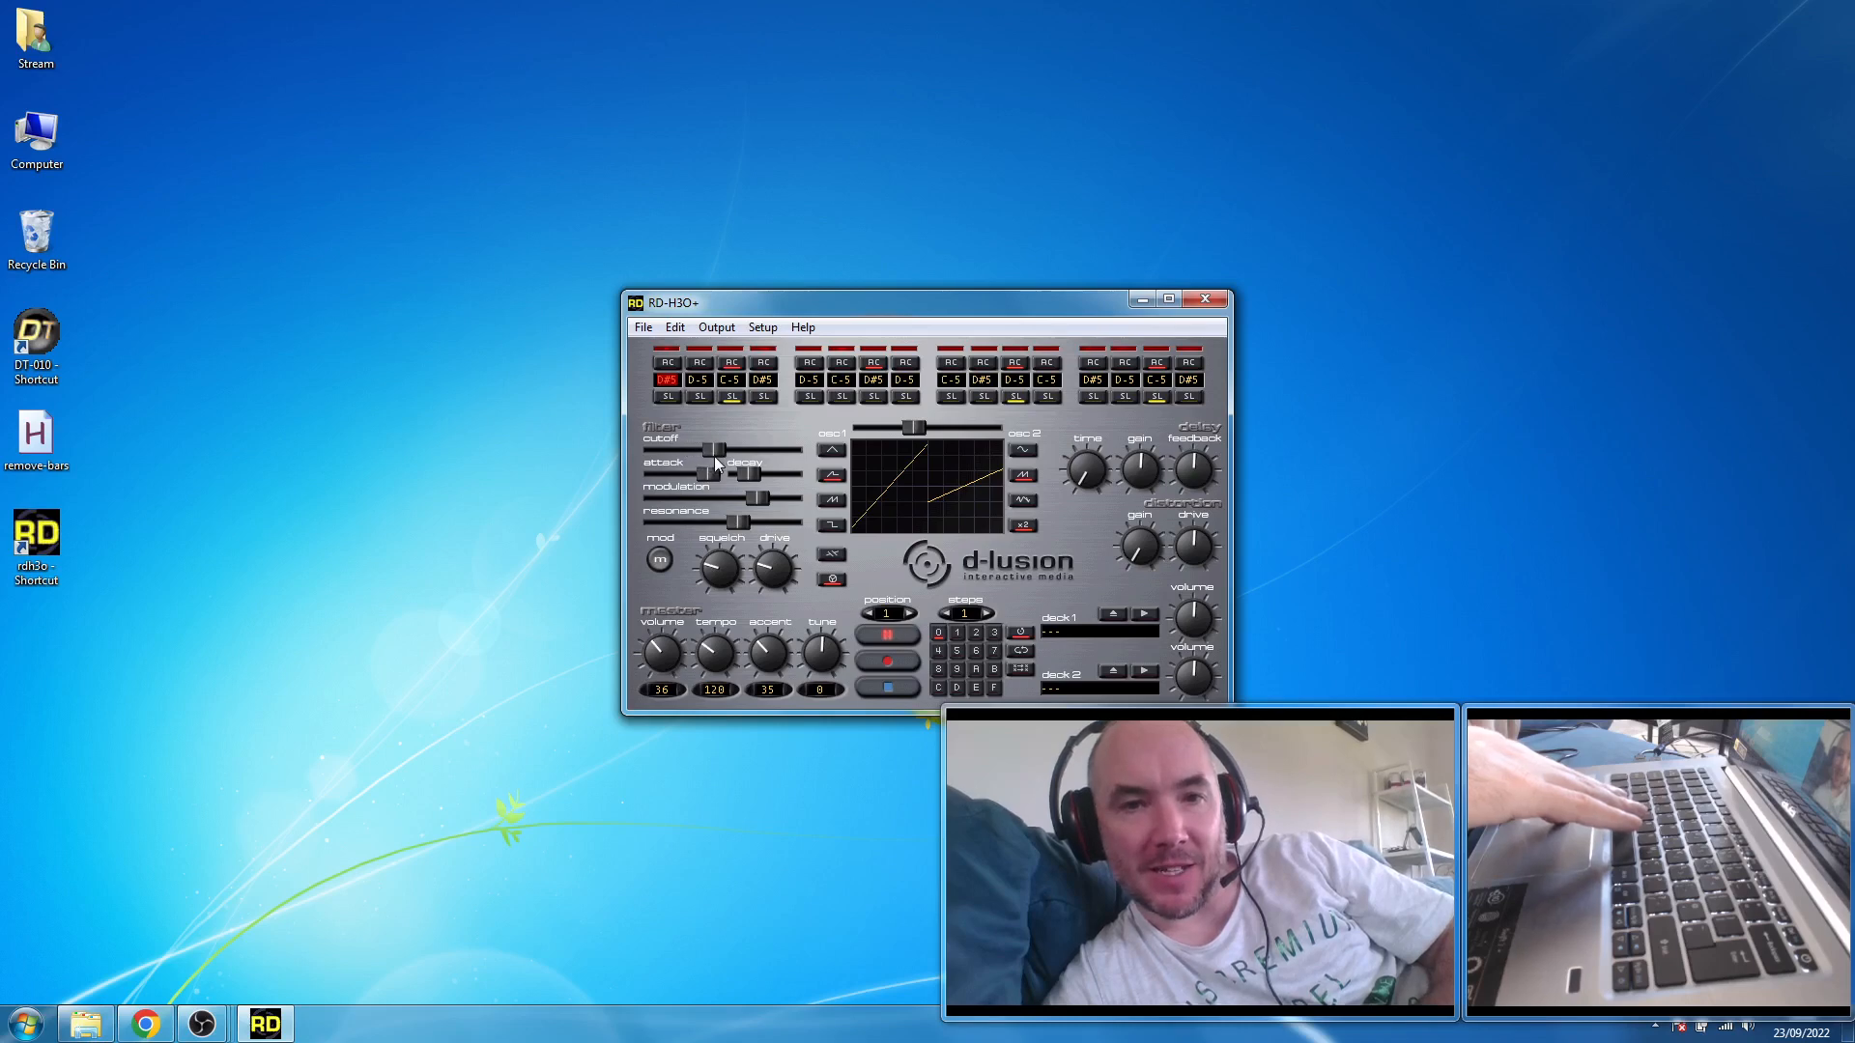
{"action": "left_click_drag", "start_coordinate": [725, 459], "coordinate": [745, 462]}
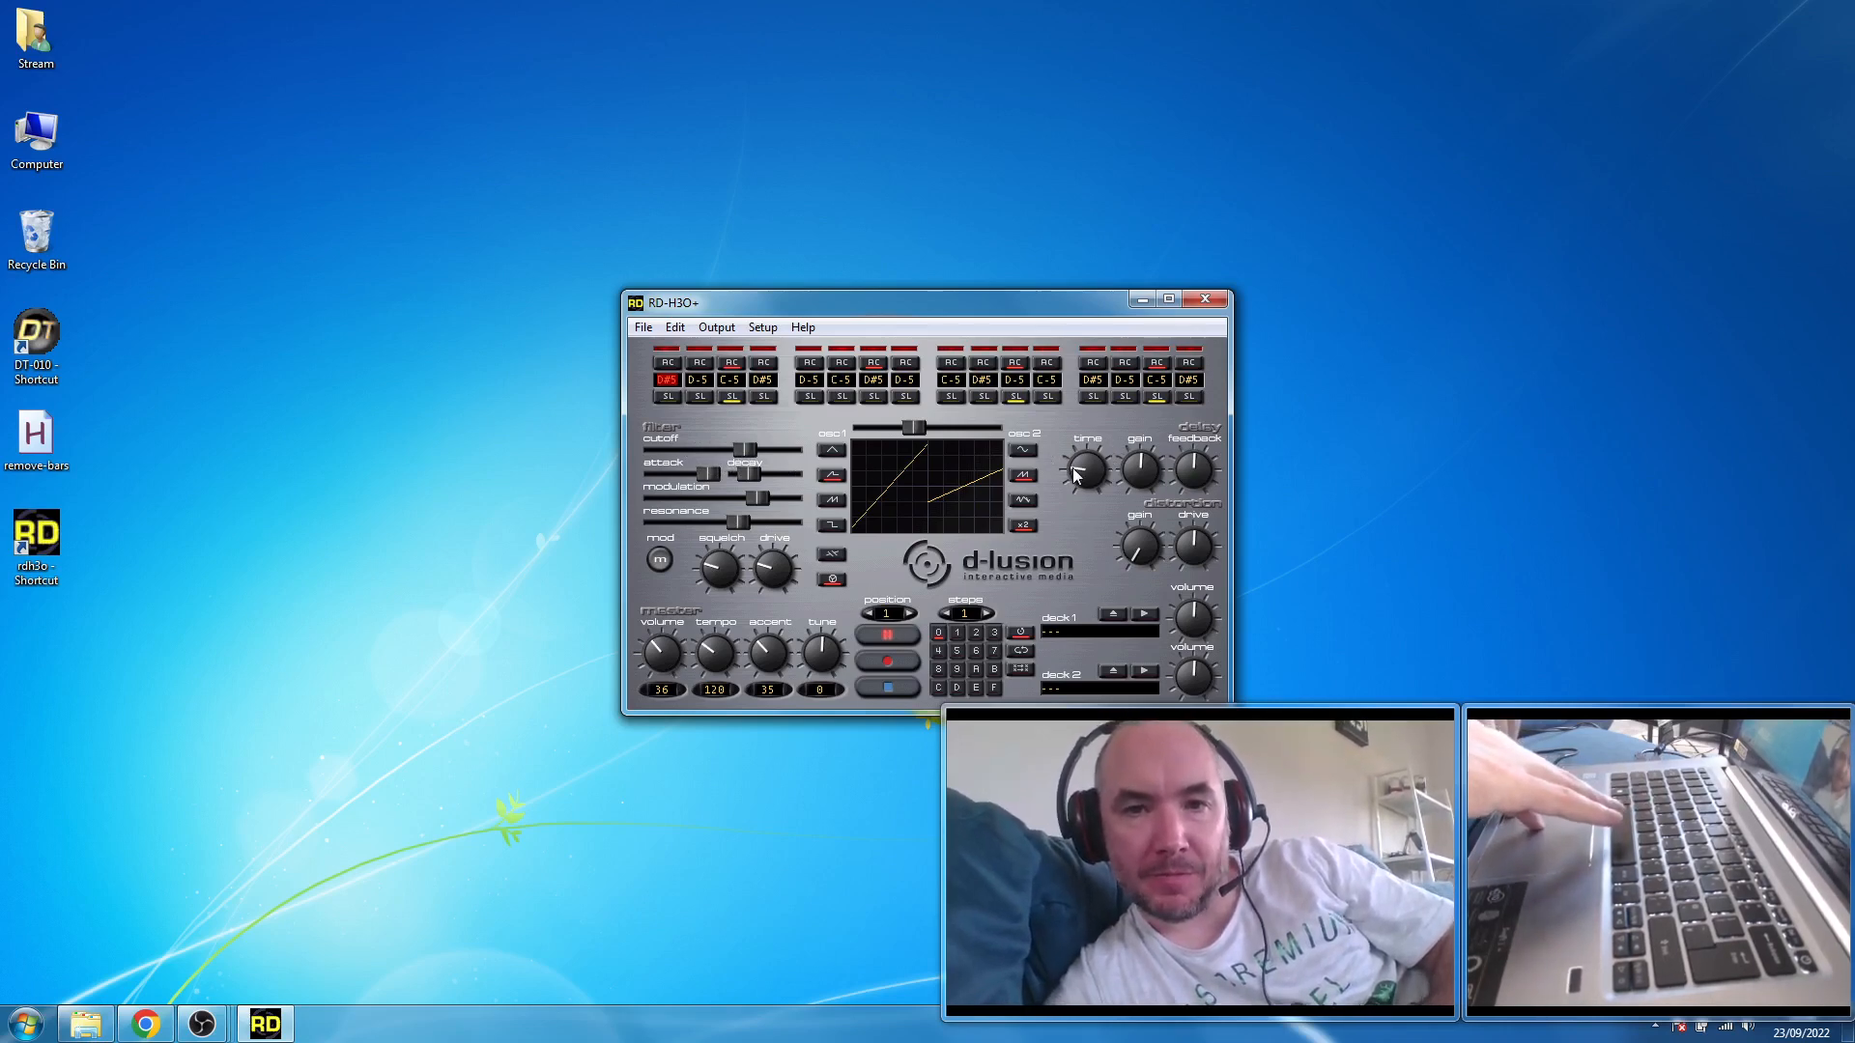
- Try longer delay times and restore the minimum delay time
{"action": "left_click_drag", "start_coordinate": [1072, 473], "coordinate": [1075, 471]}
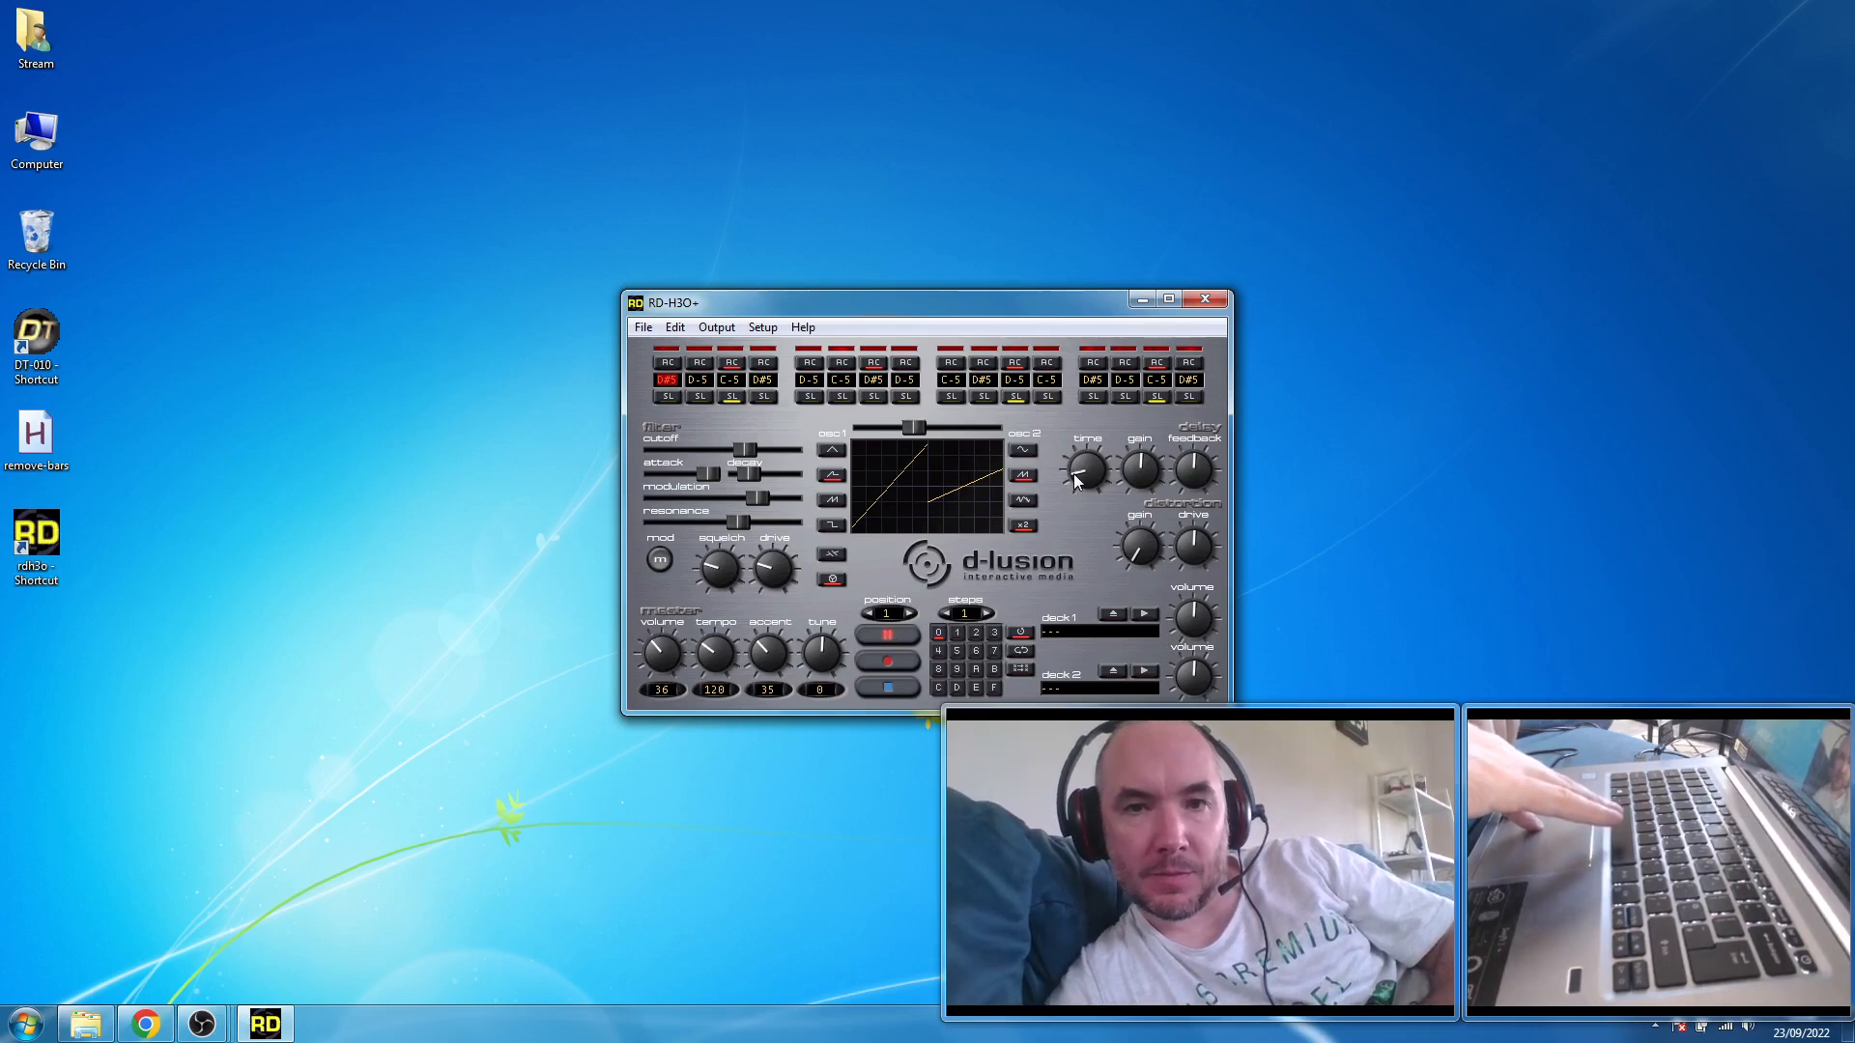
{"action": "left_click_drag", "start_coordinate": [1075, 473], "coordinate": [1104, 514]}
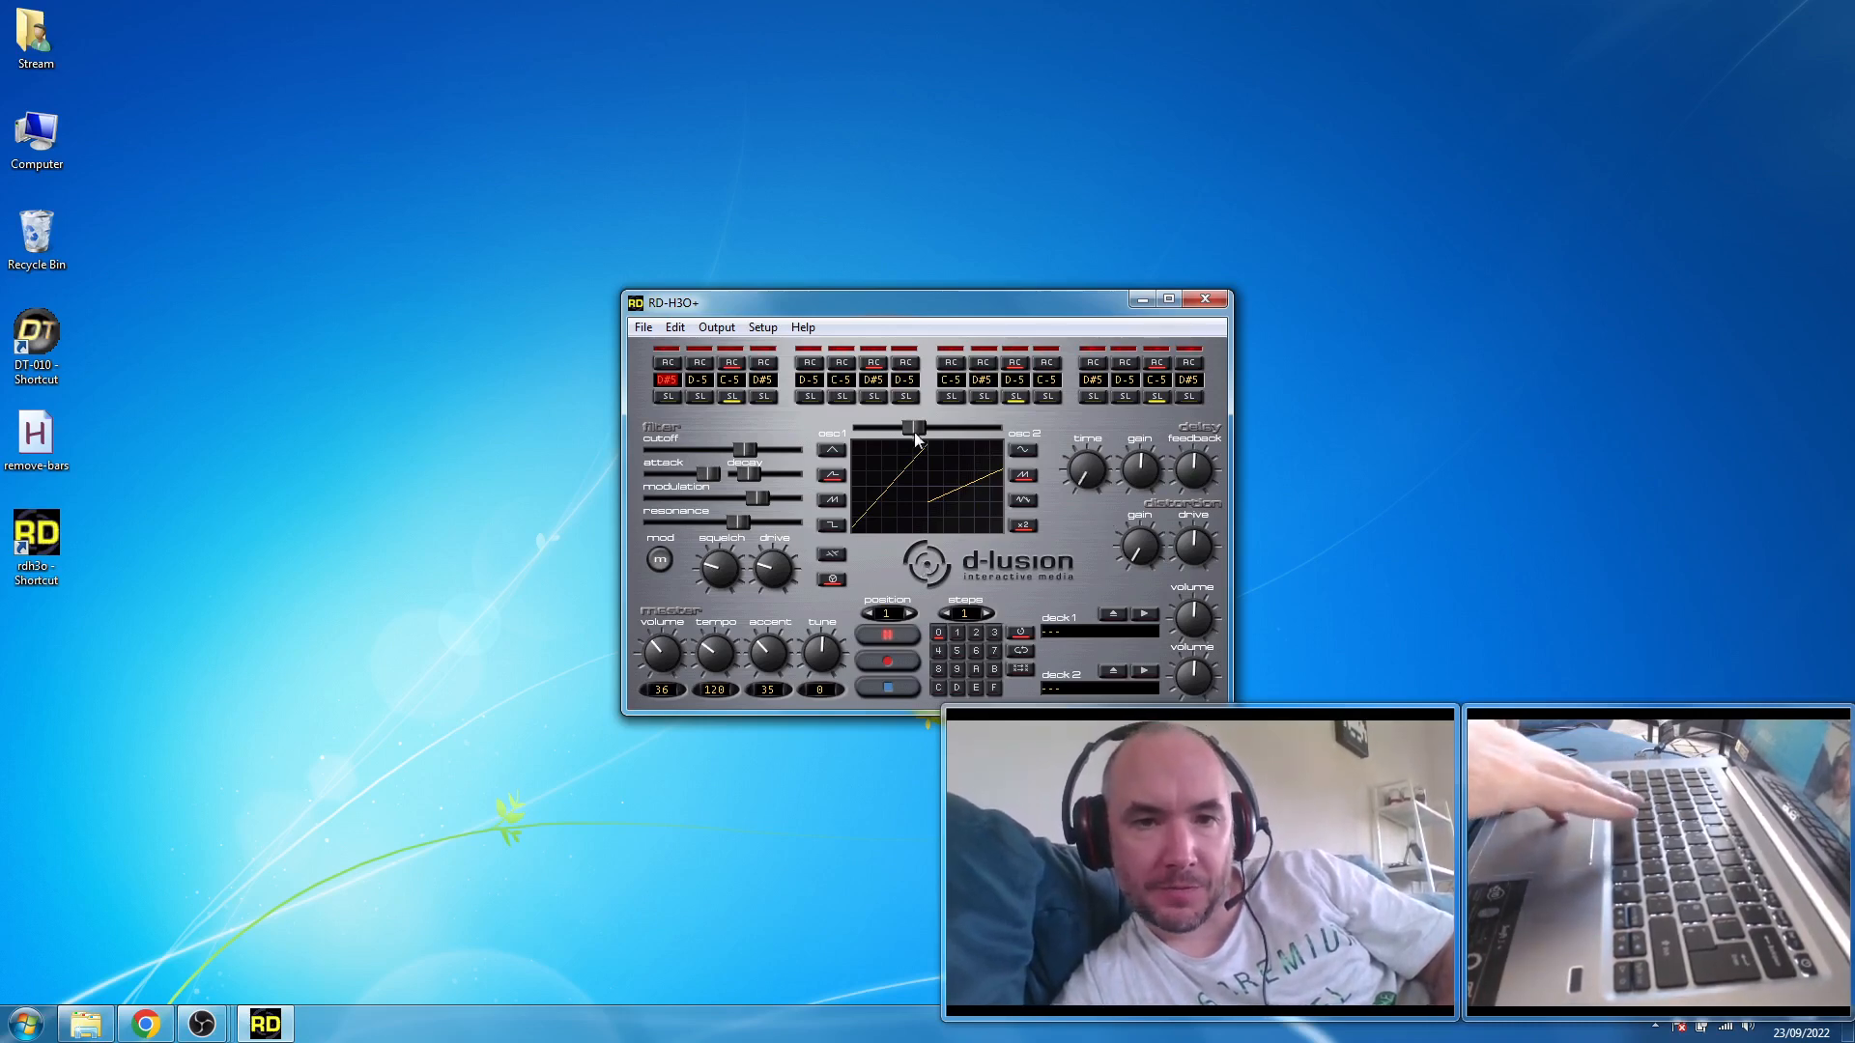
- Shift the oscillator mix to about one quarter and vary the filter decay, settling near mid-range
{"action": "mouse_move", "coordinate": [915, 428]}
{"action": "left_mouse_down"}
{"action": "mouse_move", "coordinate": [1009, 428]}
{"action": "mouse_move", "coordinate": [885, 428]}
{"action": "left_mouse_up"}
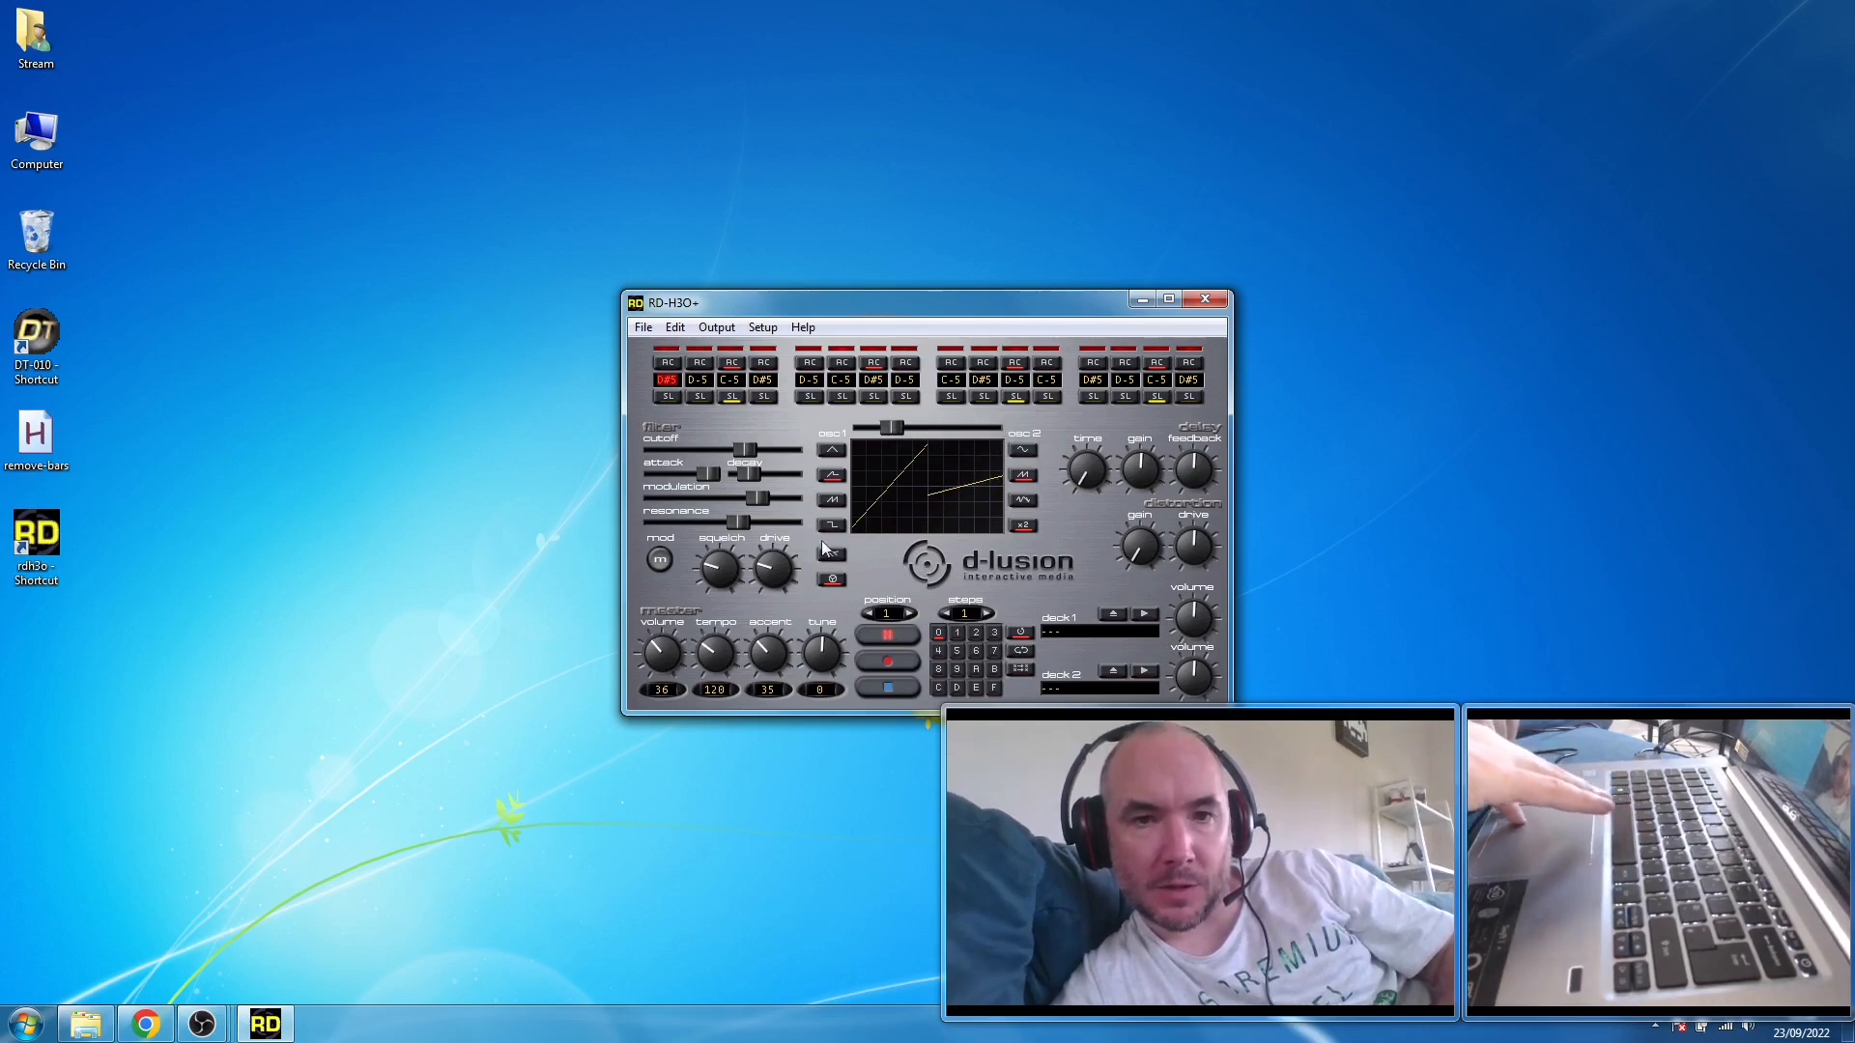
{"action": "mouse_move", "coordinate": [750, 471]}
{"action": "left_mouse_down"}
{"action": "mouse_move", "coordinate": [804, 472]}
{"action": "mouse_move", "coordinate": [751, 475]}
{"action": "mouse_move", "coordinate": [779, 475]}
{"action": "left_mouse_up"}
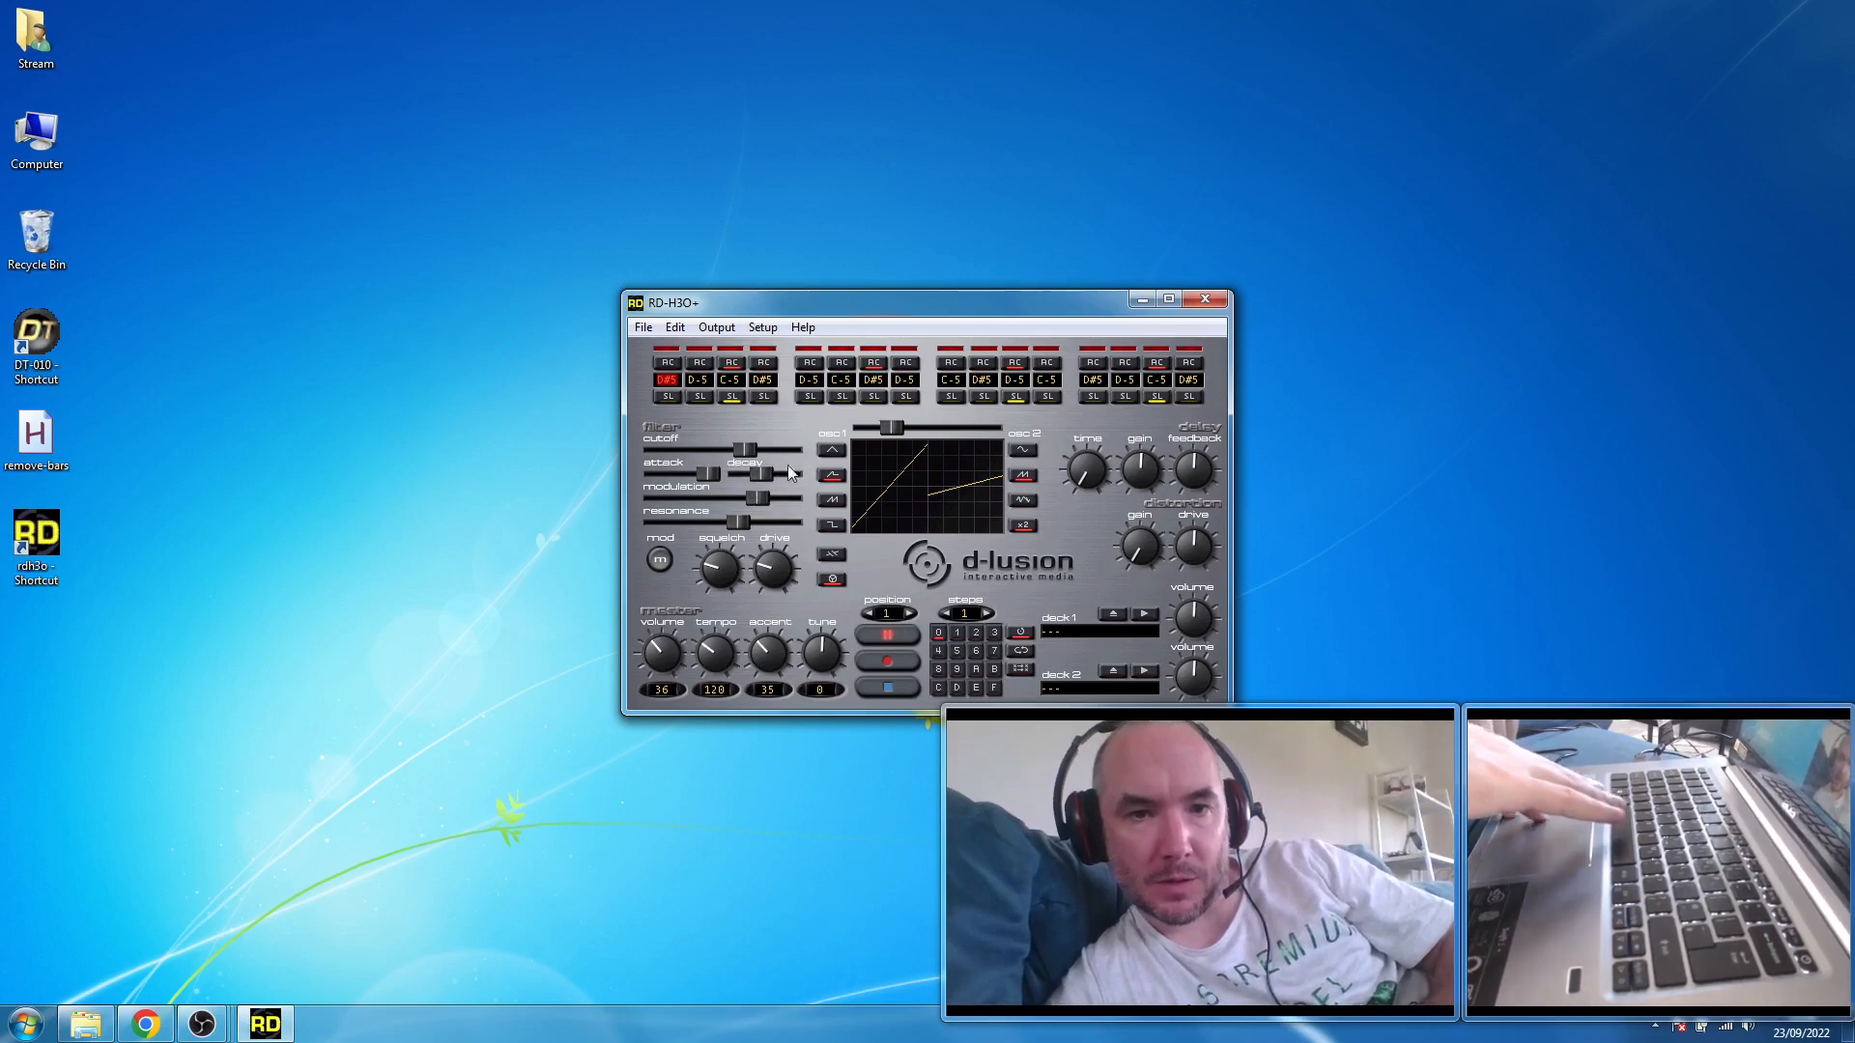
{"action": "left_click_drag", "start_coordinate": [792, 480], "coordinate": [759, 487]}
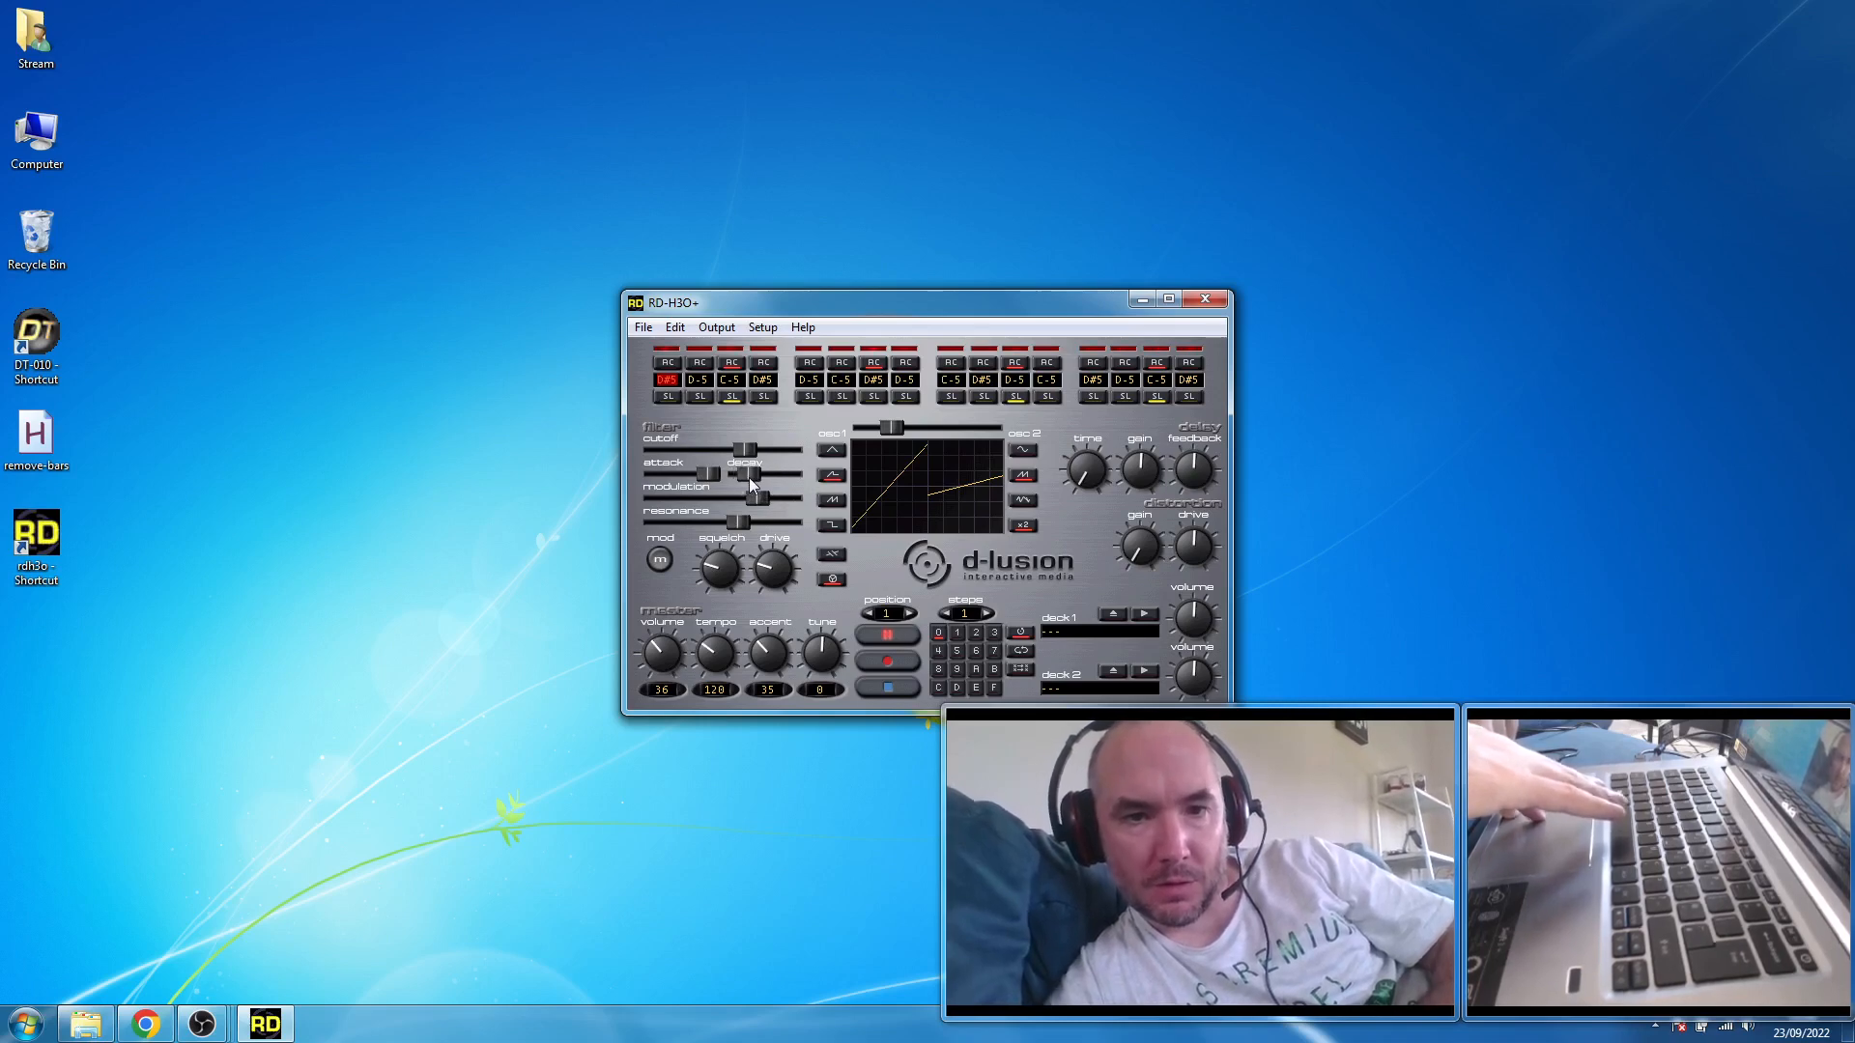
- Stop playback and switch oscillator 1 to a square wave with the mix fully on oscillator 1
{"action": "left_click", "coordinate": [900, 684]}
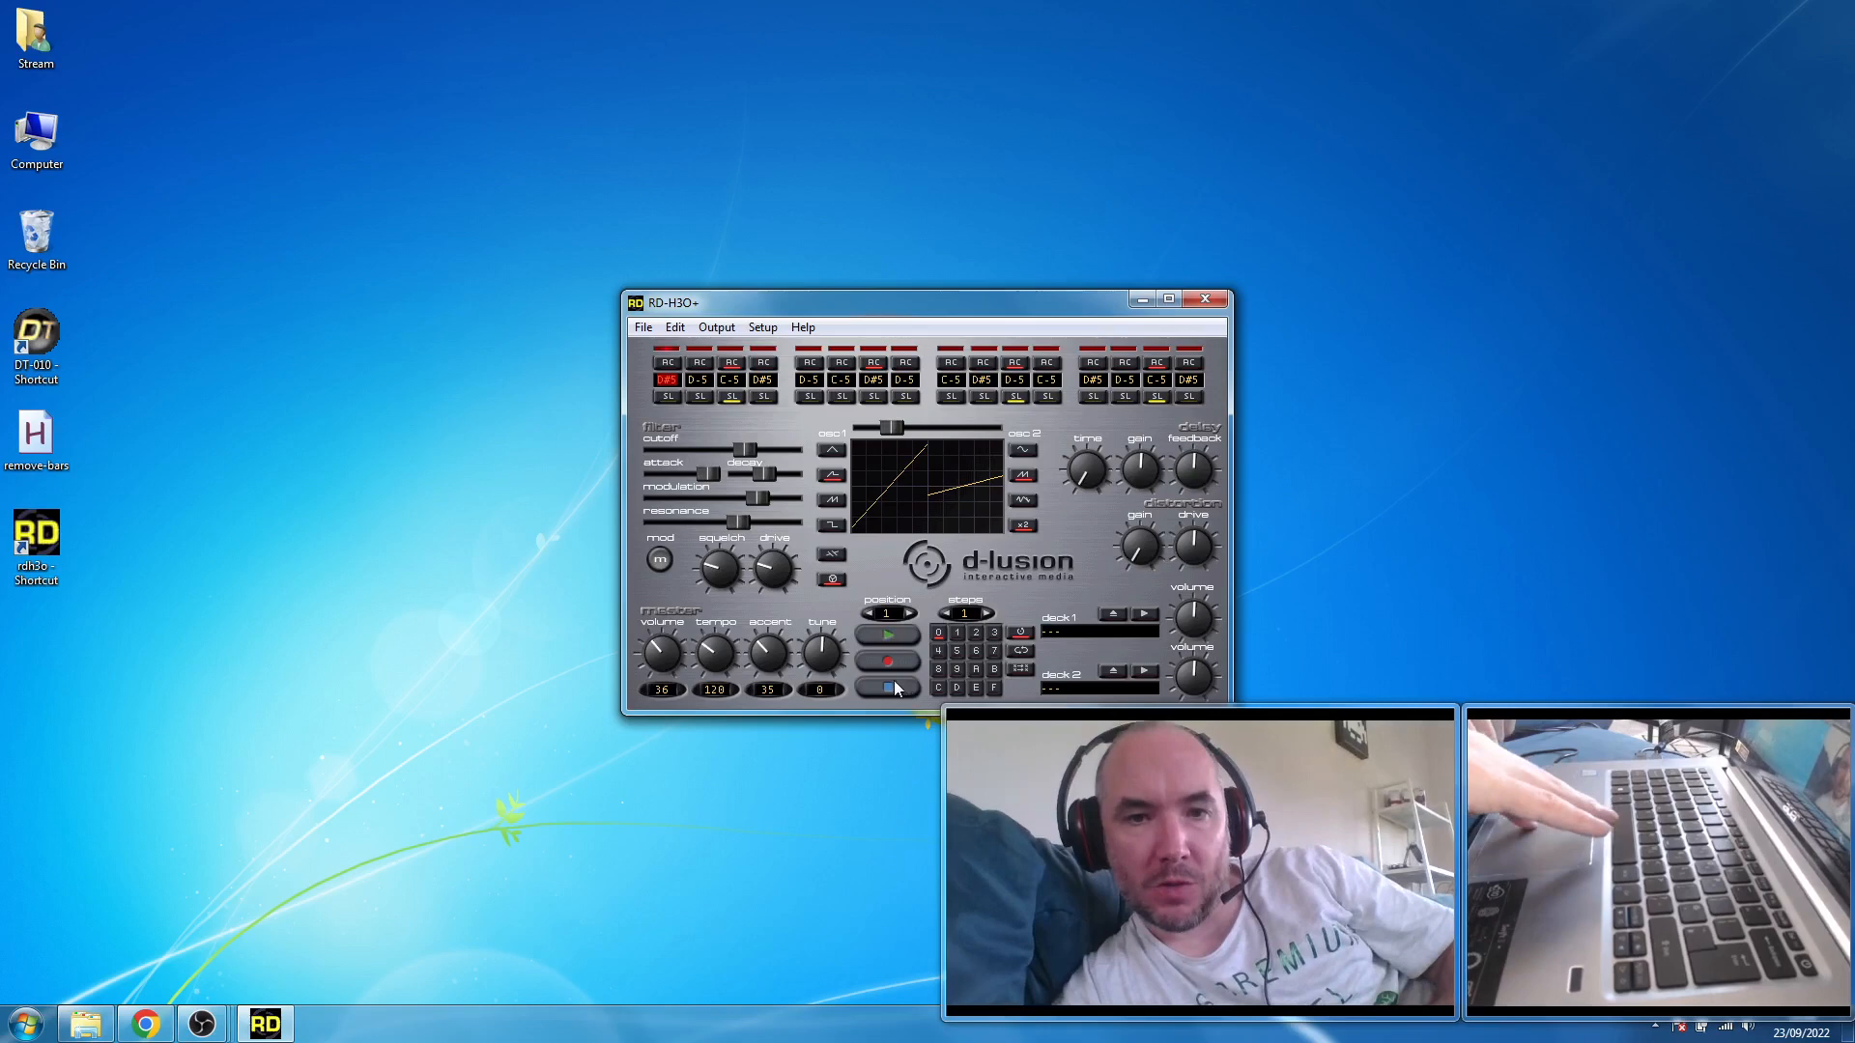
{"action": "left_click", "coordinate": [836, 523]}
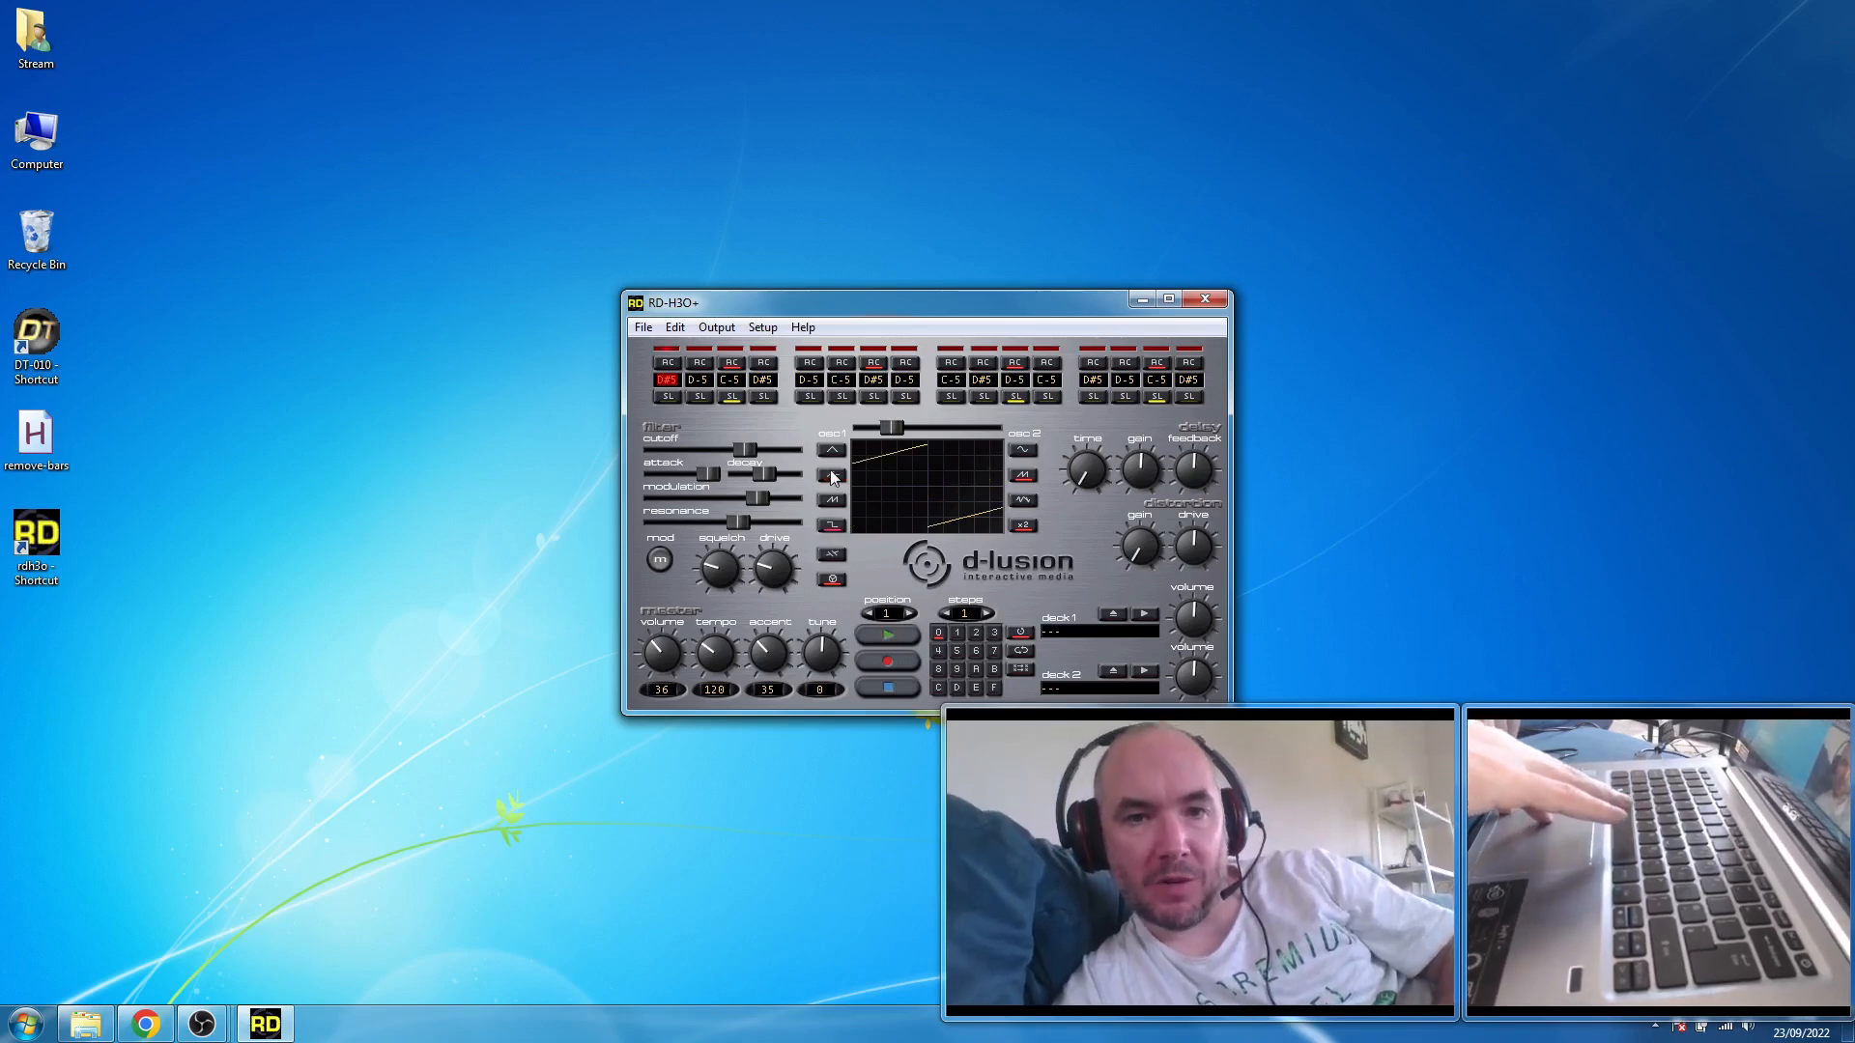
{"action": "left_click_drag", "start_coordinate": [889, 423], "coordinate": [854, 421]}
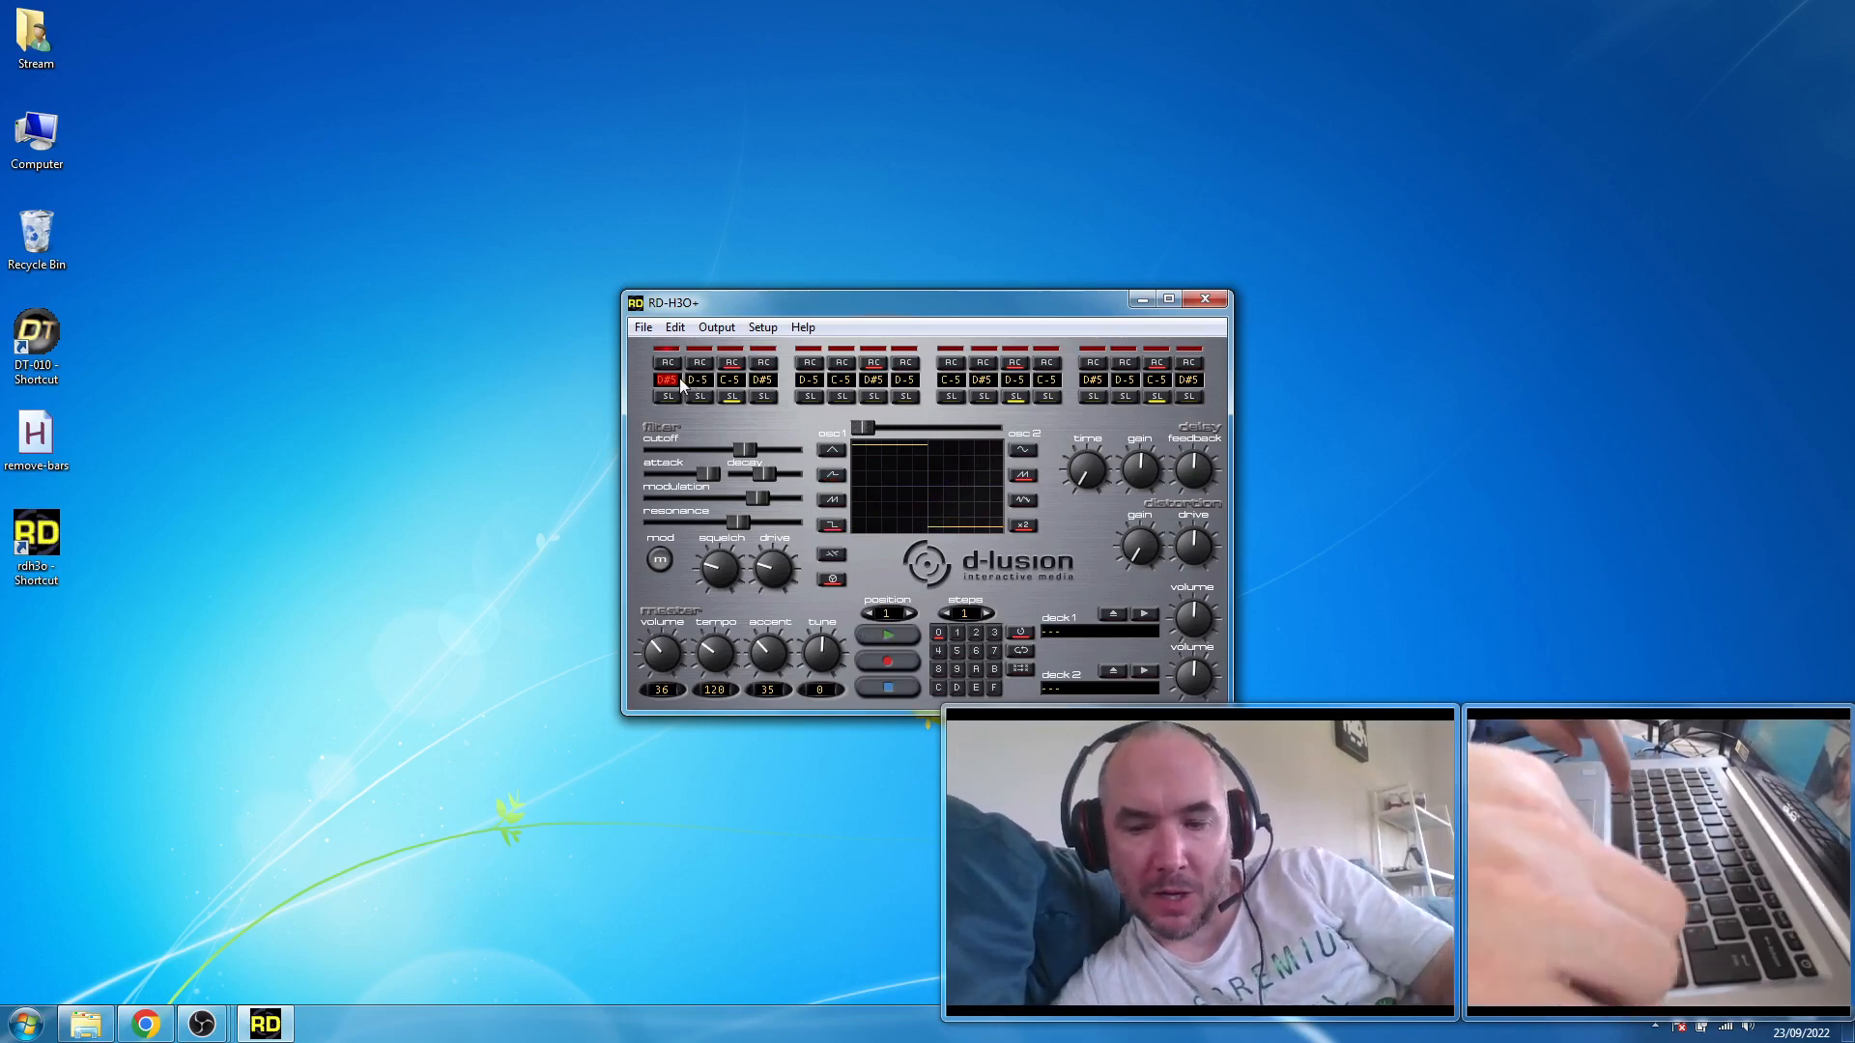
- Clear the notes from the sequencer steps, working from step 1 to step 16
{"action": "key", "text": "space"}
{"action": "key", "text": "space"}
{"action": "key", "text": "space"}
{"action": "key", "text": "space"}
{"action": "key", "text": "space"}
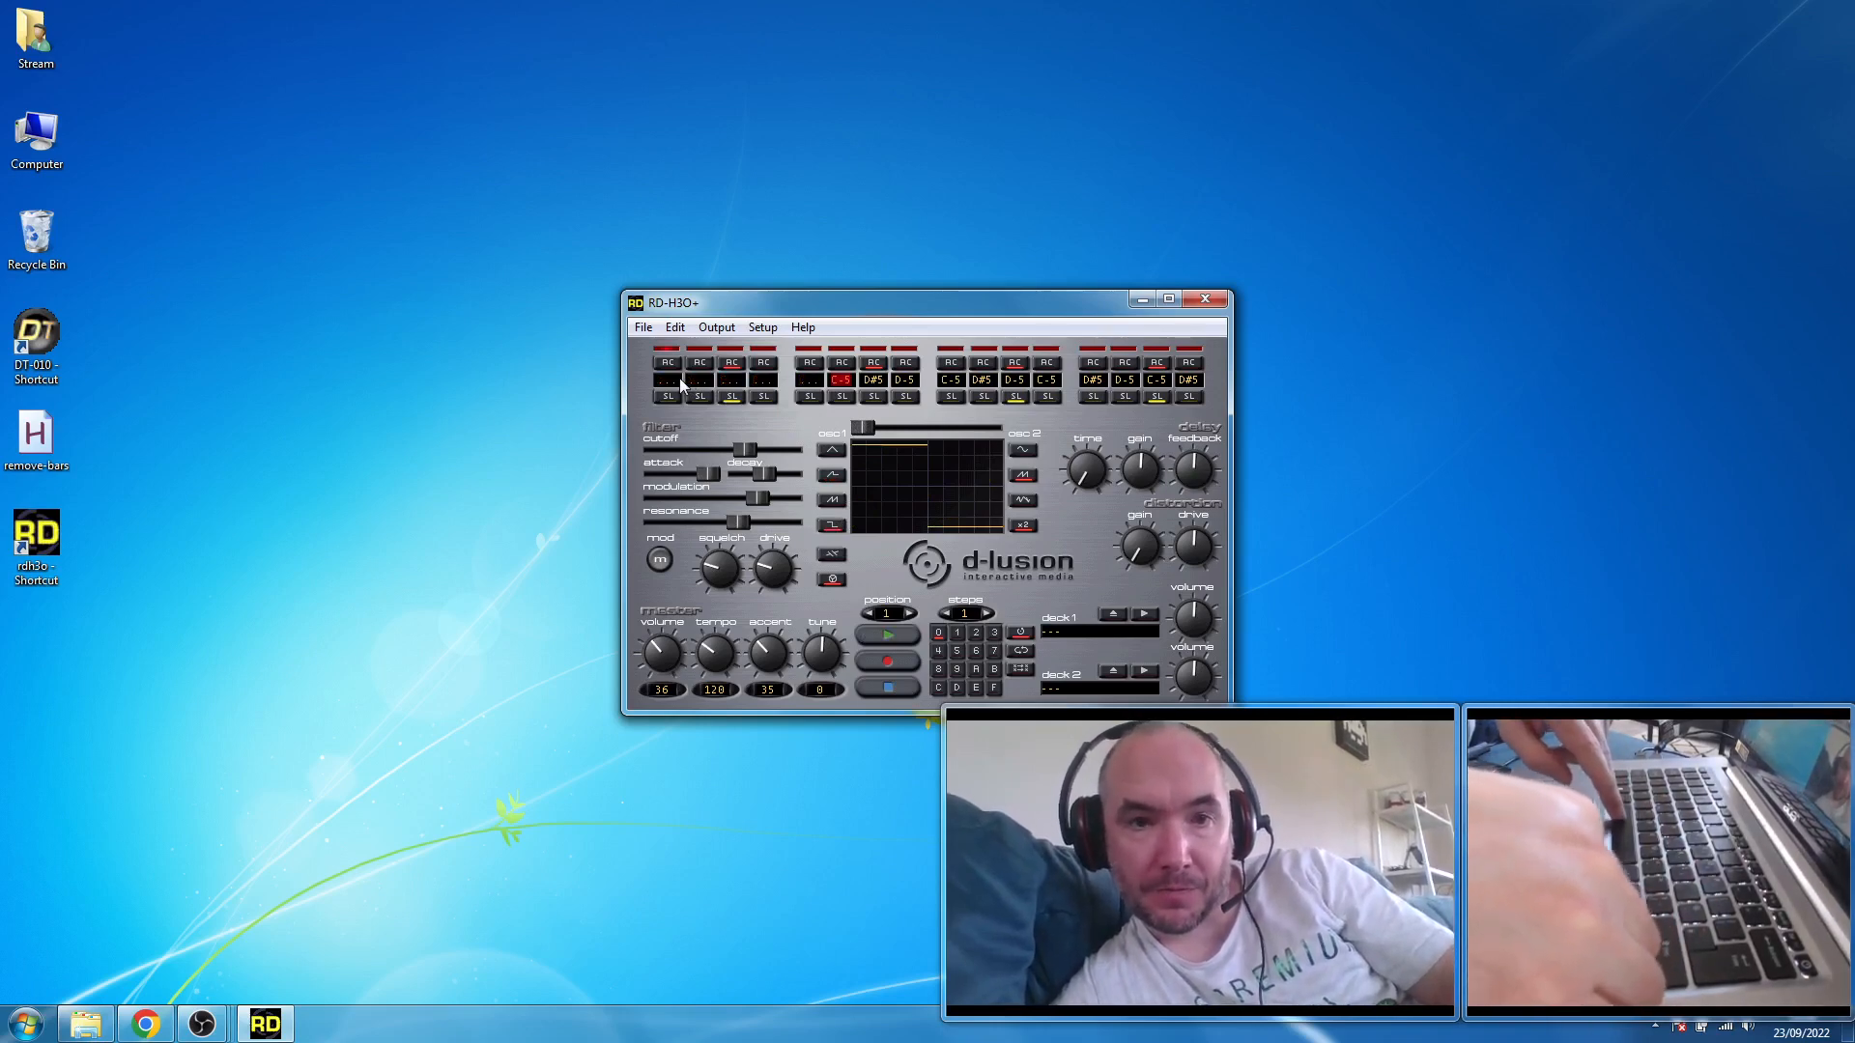
{"action": "key", "text": "space"}
{"action": "key", "text": "space"}
{"action": "key", "text": "space"}
{"action": "key", "text": "Right"}
{"action": "key", "text": "space"}
{"action": "key", "text": "Right"}
{"action": "key", "text": "space"}
{"action": "key", "text": "Right"}
{"action": "key", "text": "space"}
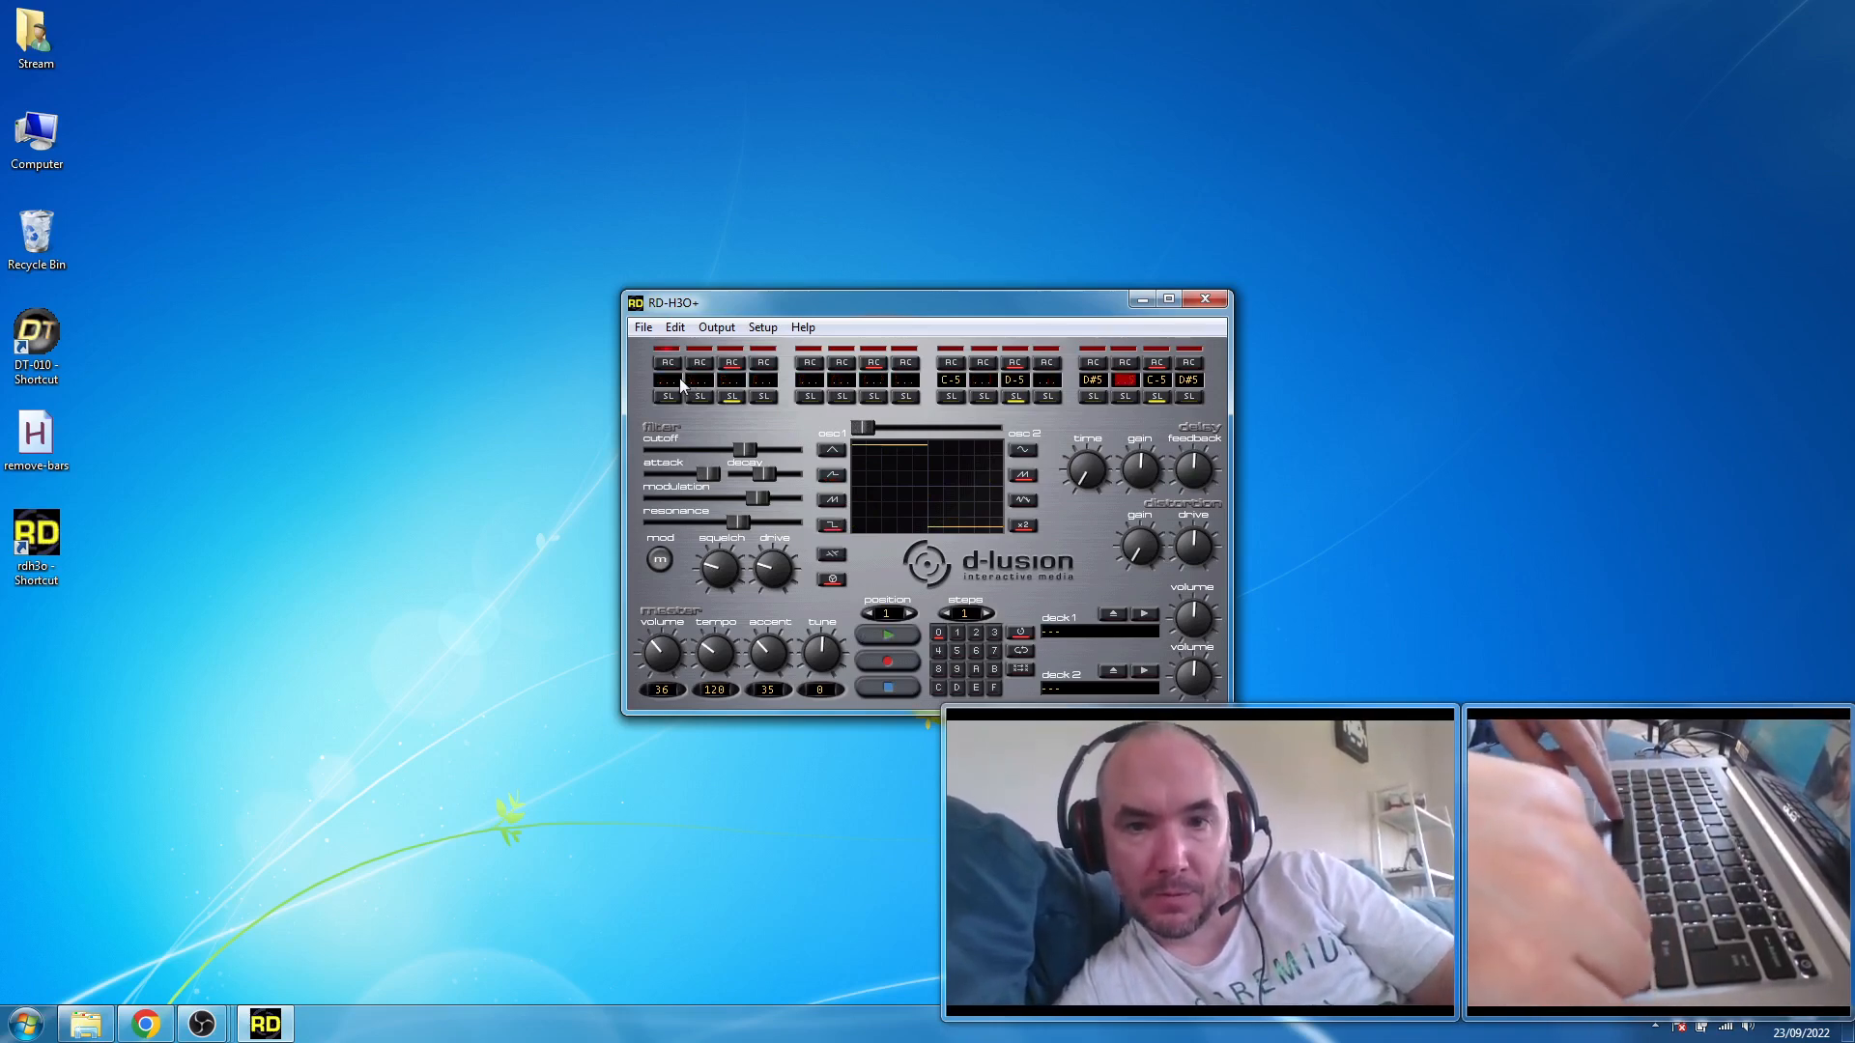
{"action": "key", "text": "space"}
{"action": "key", "text": "Right"}
- Clear the leftover notes in steps 13, 11 and 9, and return to the first step
{"action": "key", "text": "space"}
{"action": "key", "text": "Right"}
{"action": "key", "text": "space"}
{"action": "key", "text": "Left"}
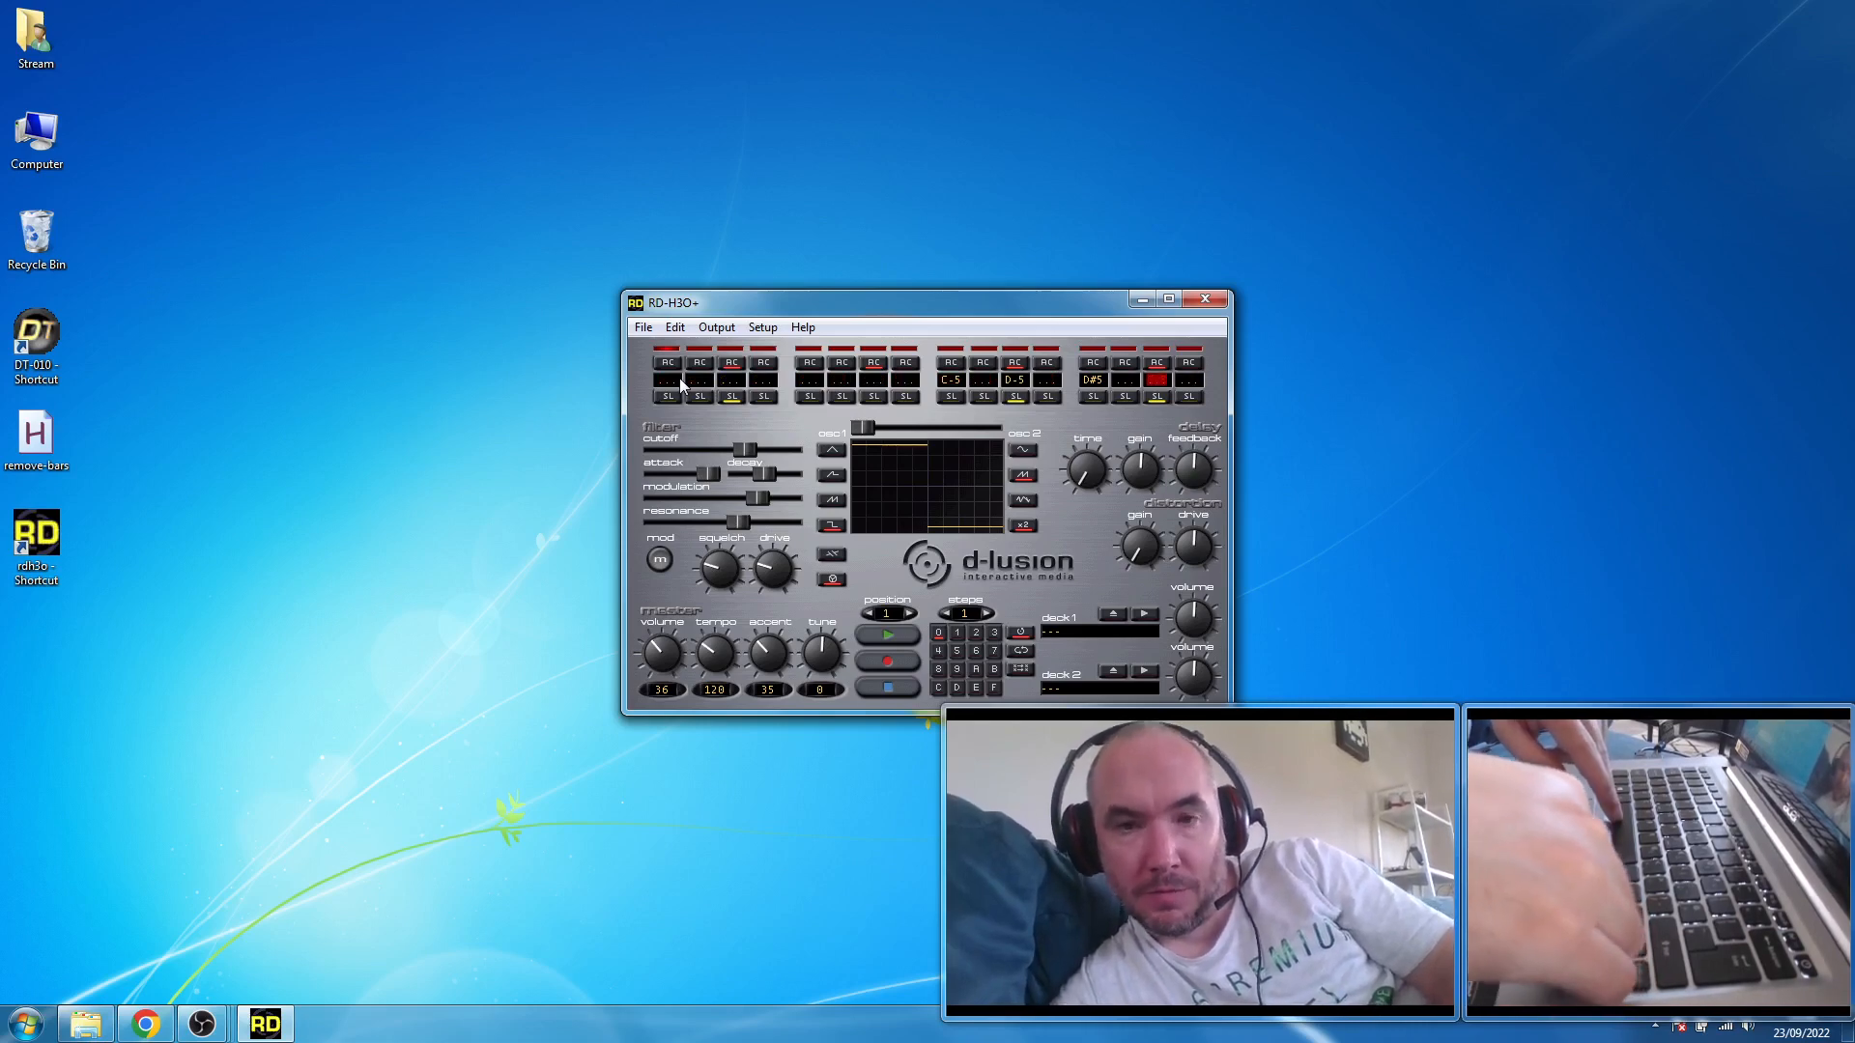
{"action": "key", "text": "Left"}
{"action": "key", "text": "Left"}
{"action": "key", "text": "space"}
{"action": "key", "text": "Left"}
{"action": "key", "text": "Left"}
{"action": "key", "text": "space"}
{"action": "key", "text": "Left"}
{"action": "key", "text": "Left"}
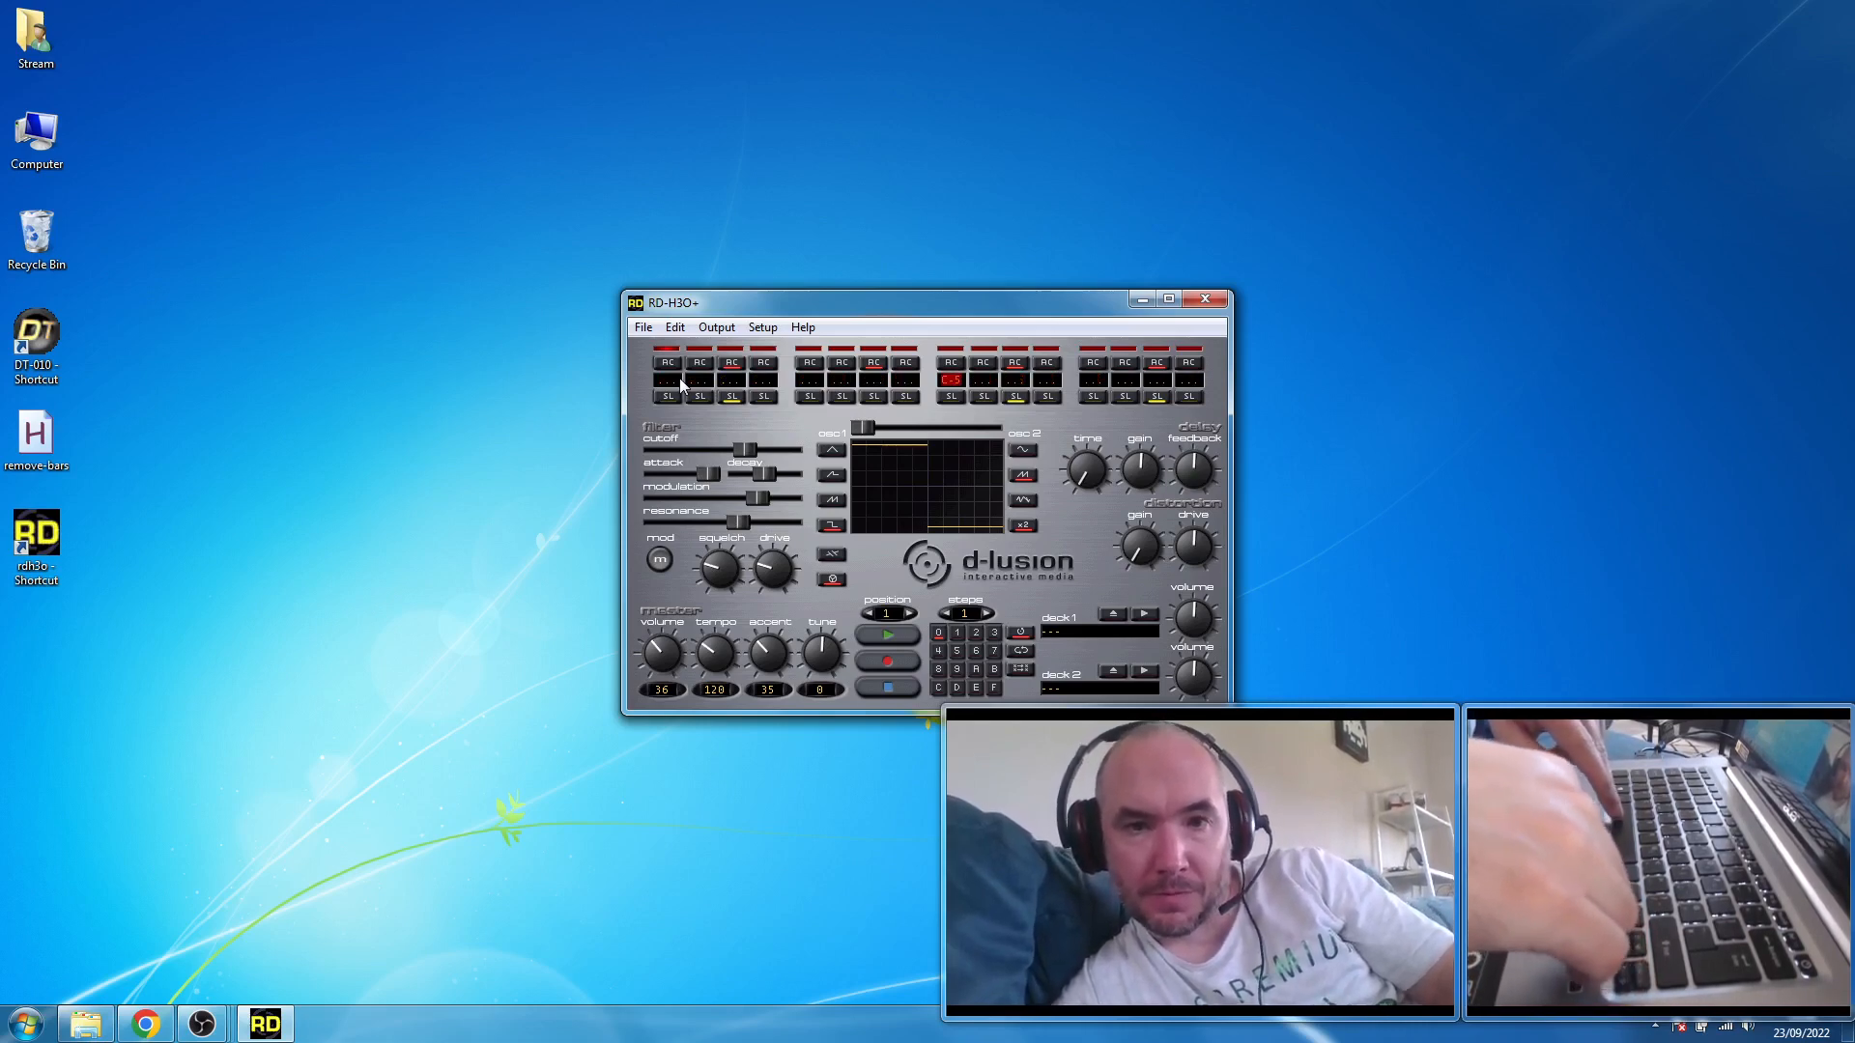
{"action": "key", "text": "Left"}
{"action": "key", "text": "Left"}
{"action": "key", "text": "Left"}
{"action": "key", "text": "Left"}
{"action": "key", "text": "Left"}
{"action": "key", "text": "Left"}
{"action": "key", "text": "Left"}
{"action": "key", "text": "Left"}
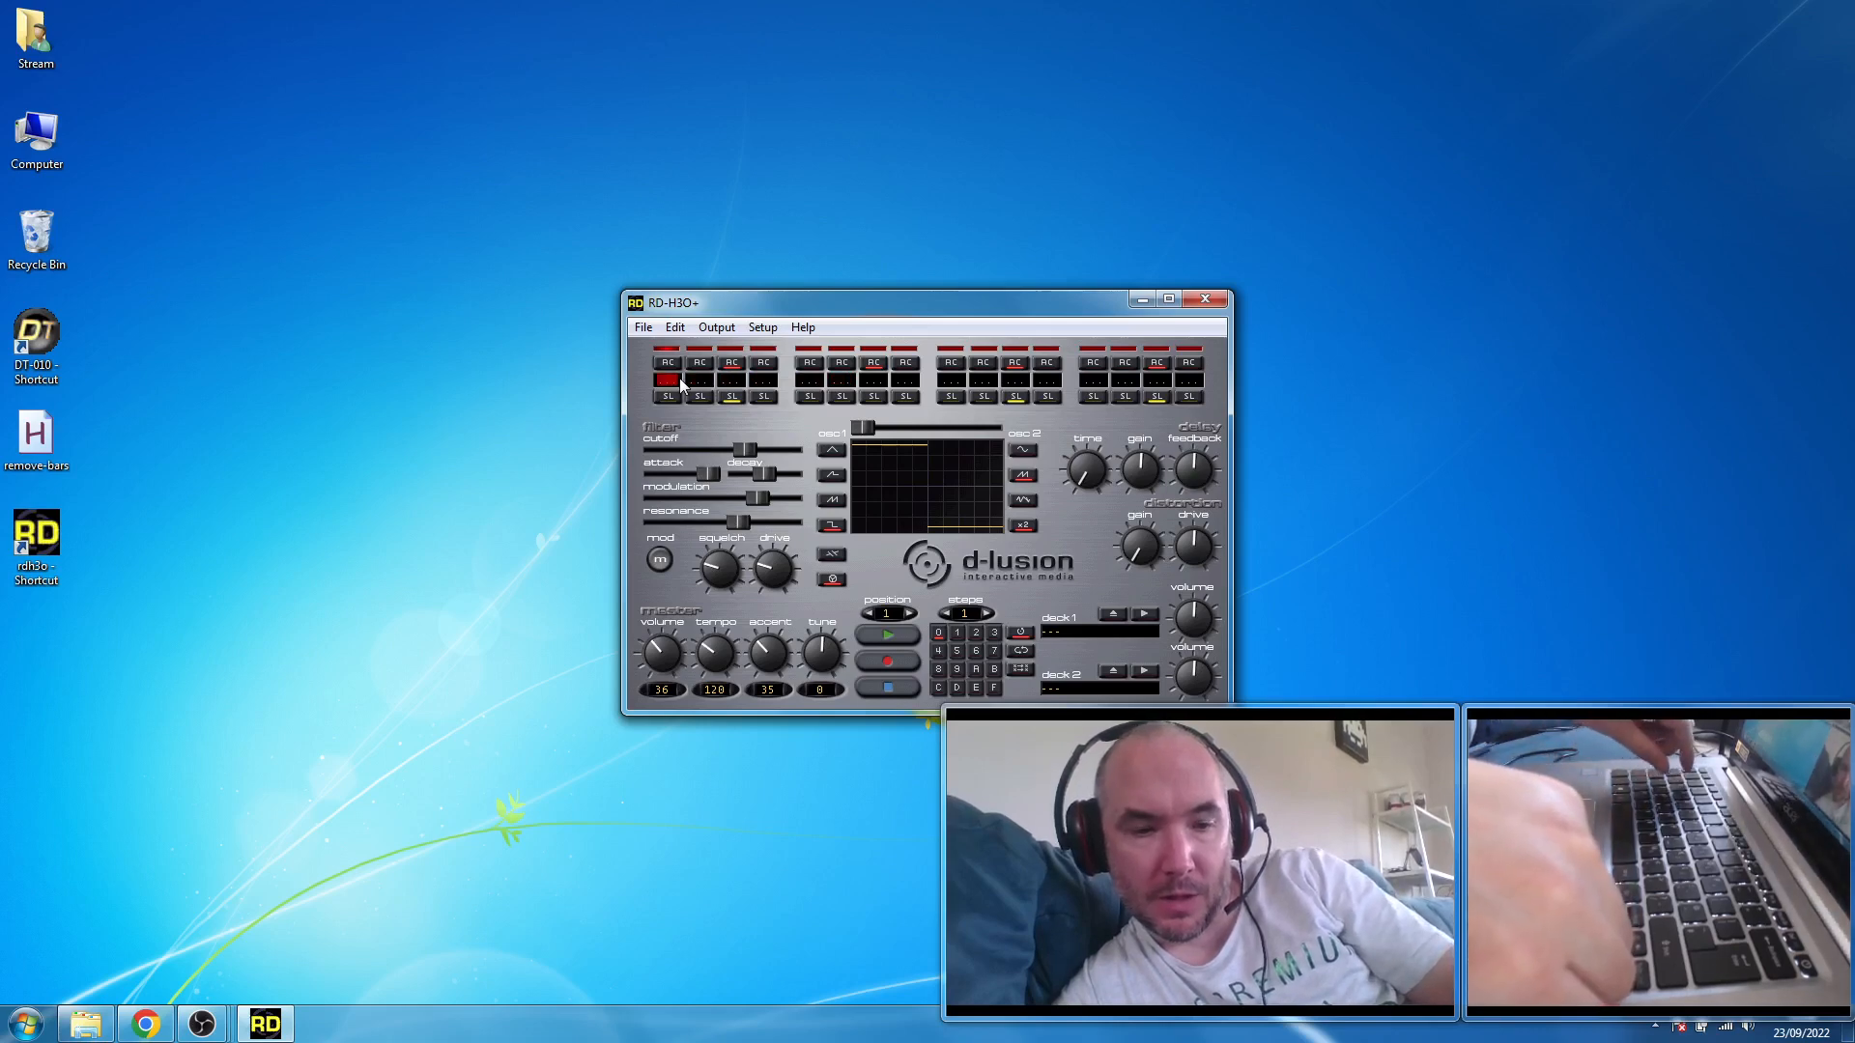
- Enter the repeating notes C-5, D#5, G-5 on the odd-numbered steps from 1 to 15, and start playback
{"action": "key", "text": "z"}
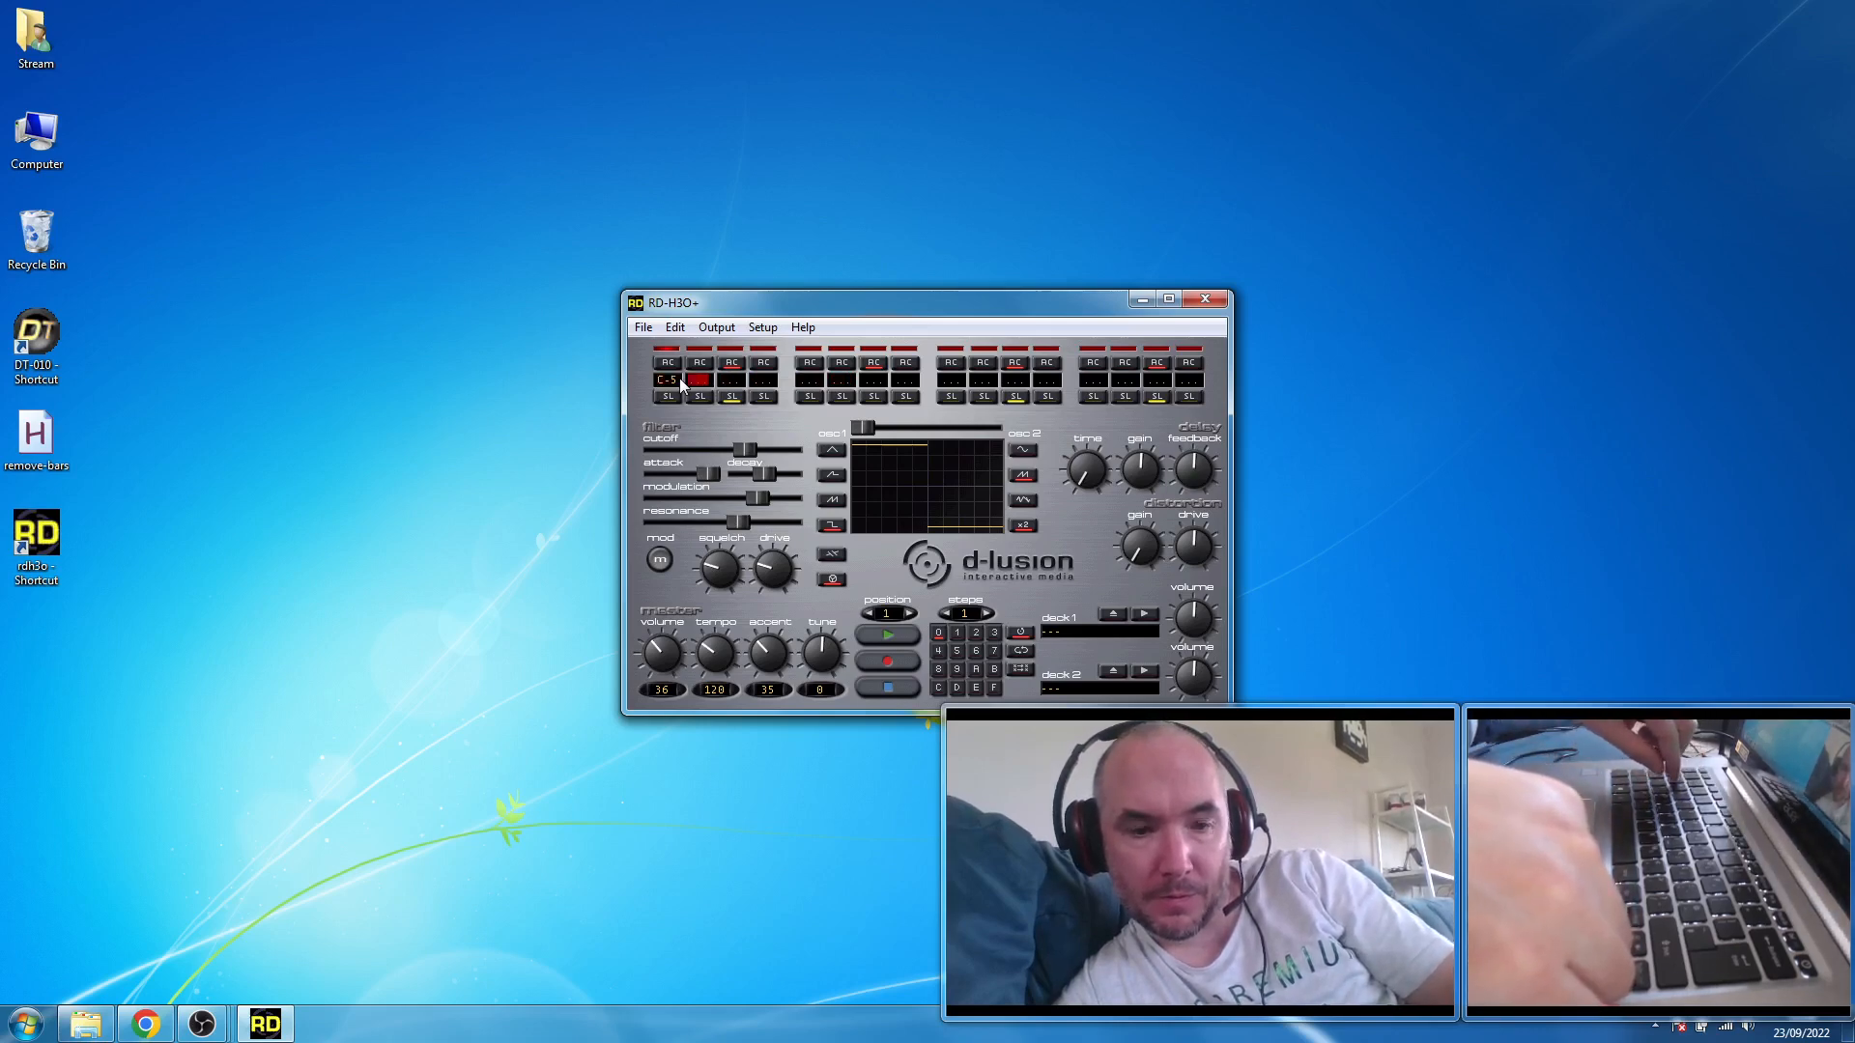
{"action": "key", "text": "Right"}
{"action": "key", "text": "d"}
{"action": "key", "text": "Right"}
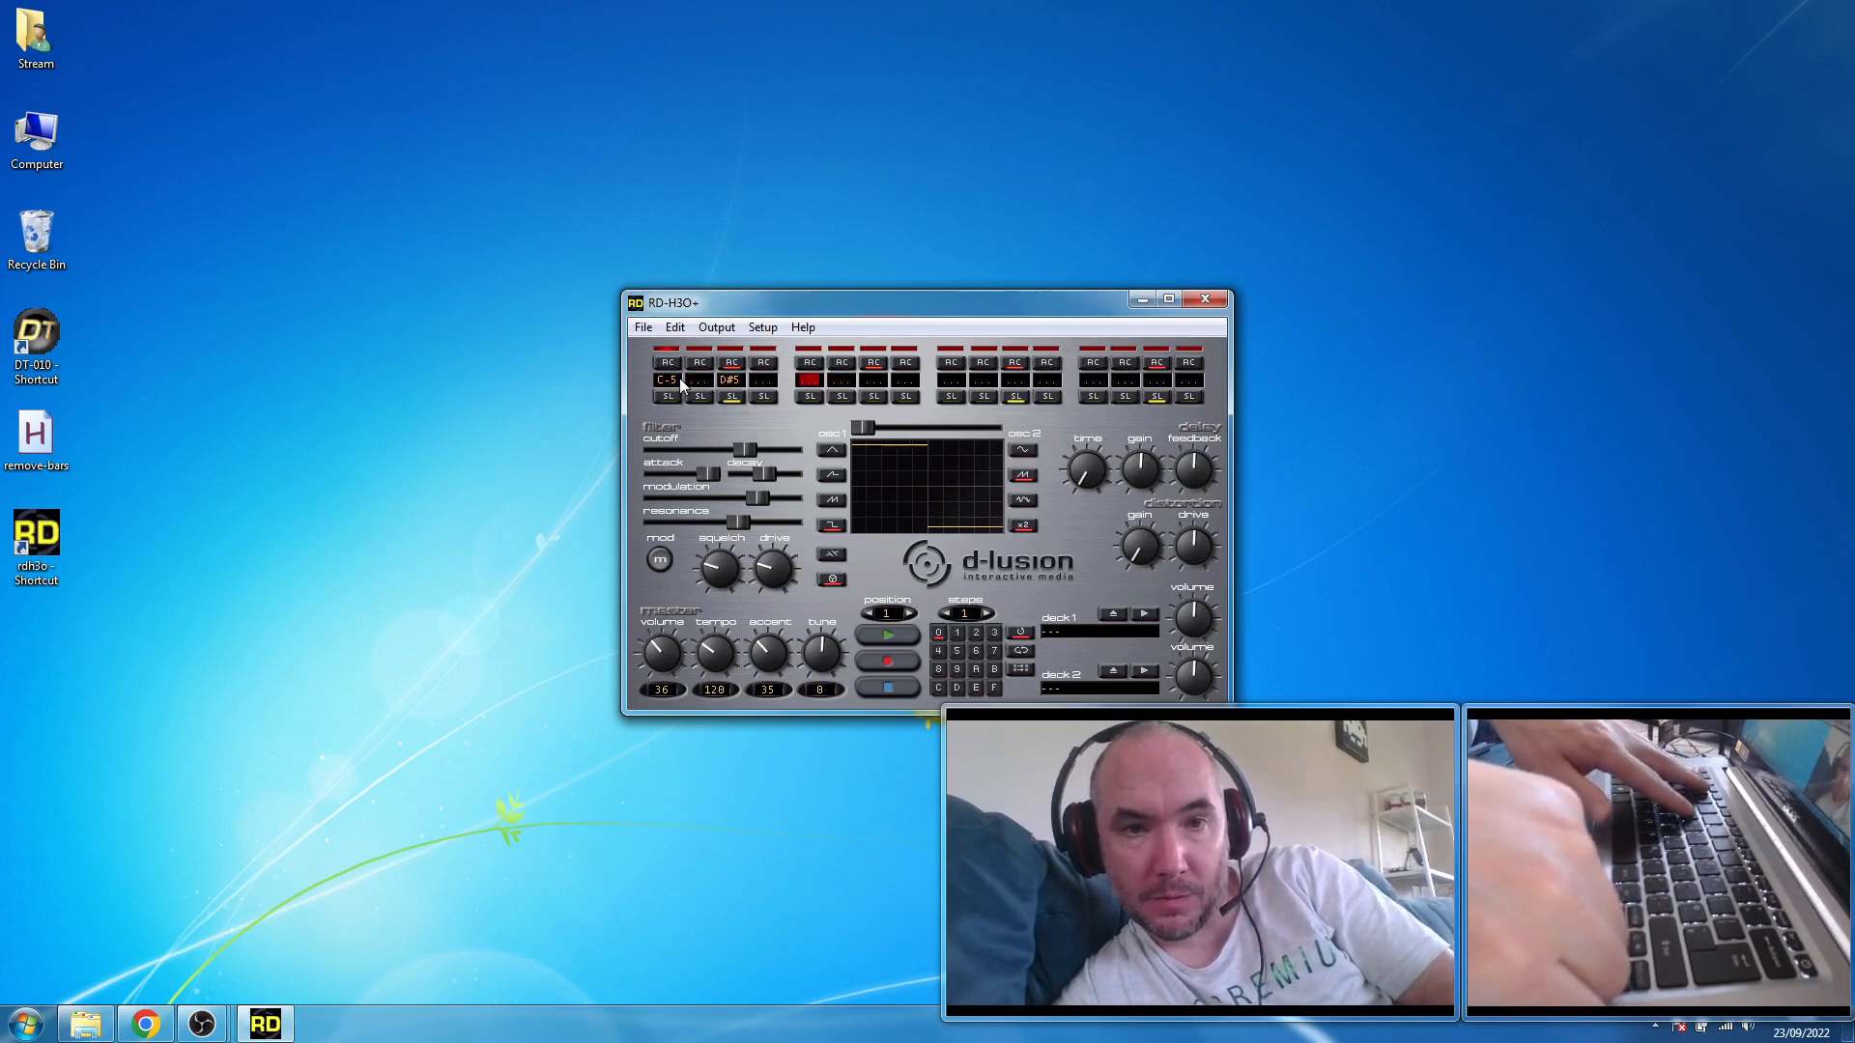
{"action": "key", "text": "b"}
{"action": "key", "text": "Right"}
{"action": "key", "text": "z"}
{"action": "key", "text": "Right"}
{"action": "key", "text": "d"}
{"action": "key", "text": "Right"}
{"action": "key", "text": "b"}
{"action": "key", "text": "Right"}
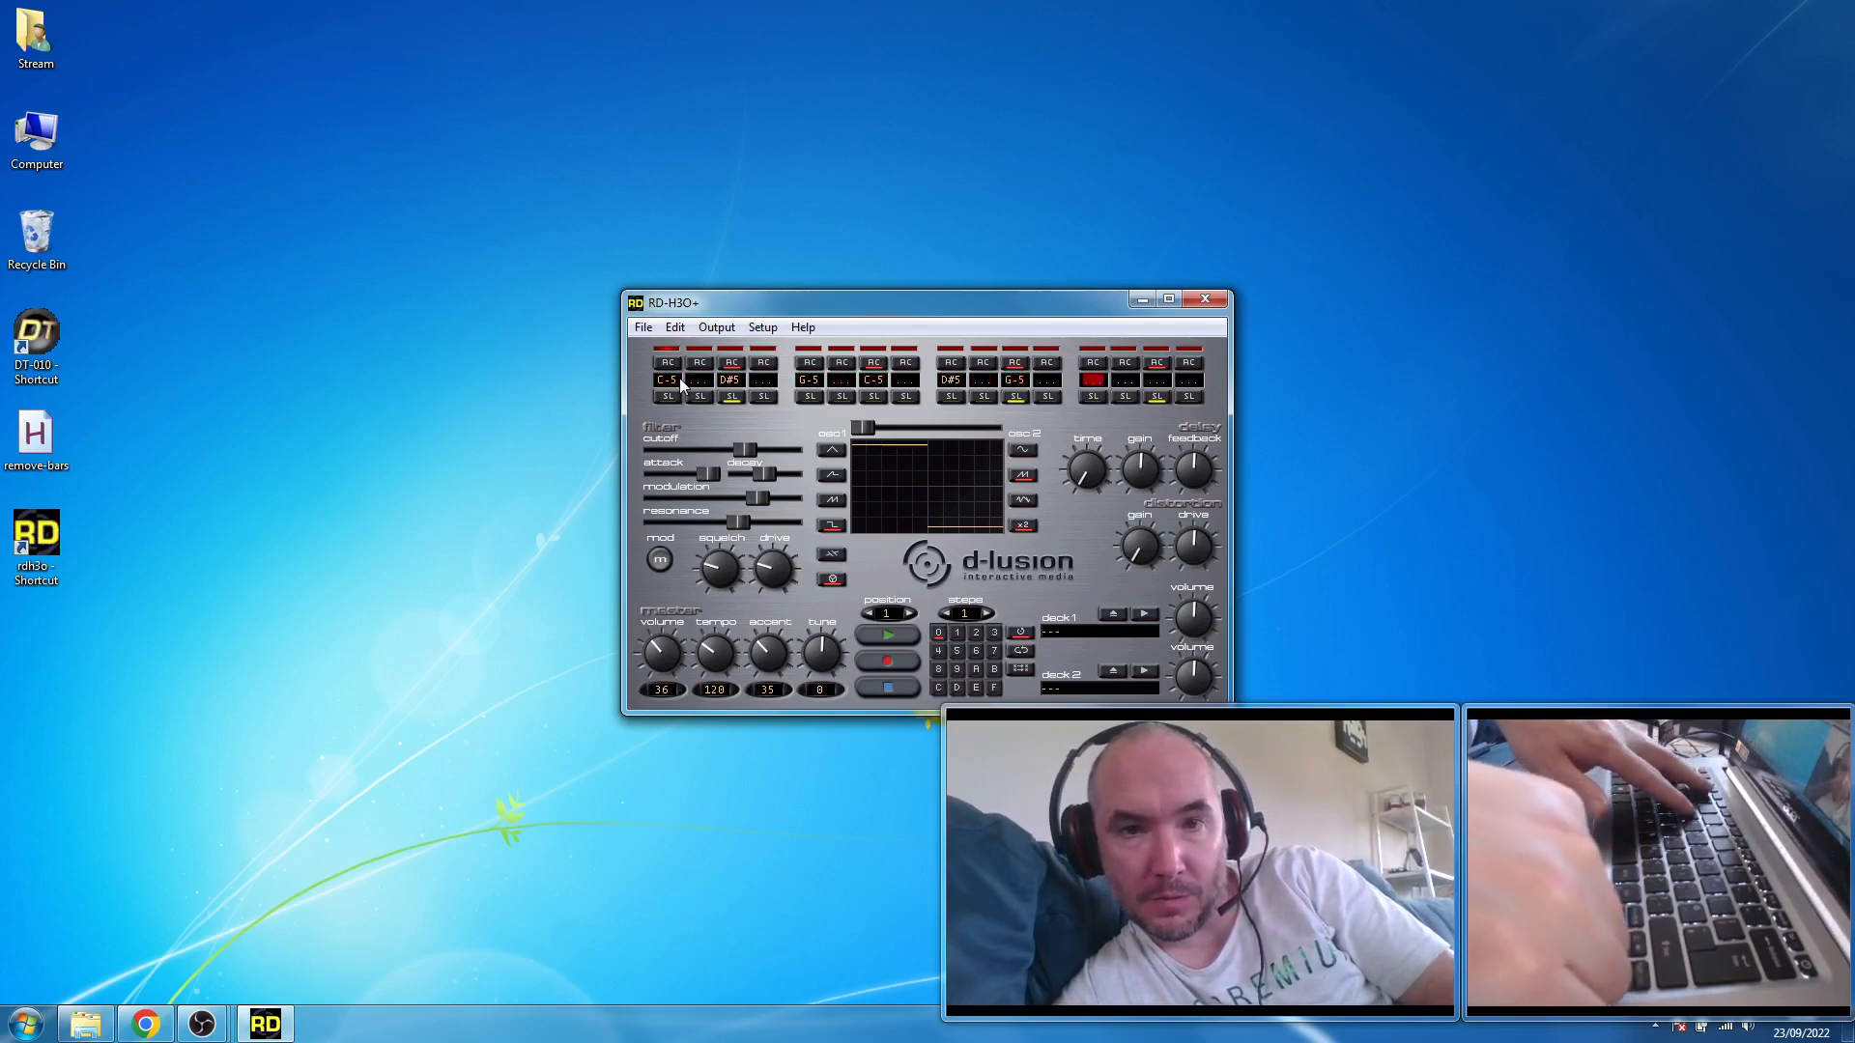
{"action": "key", "text": "z"}
{"action": "key", "text": "Right"}
{"action": "key", "text": "d"}
{"action": "key", "text": "space"}
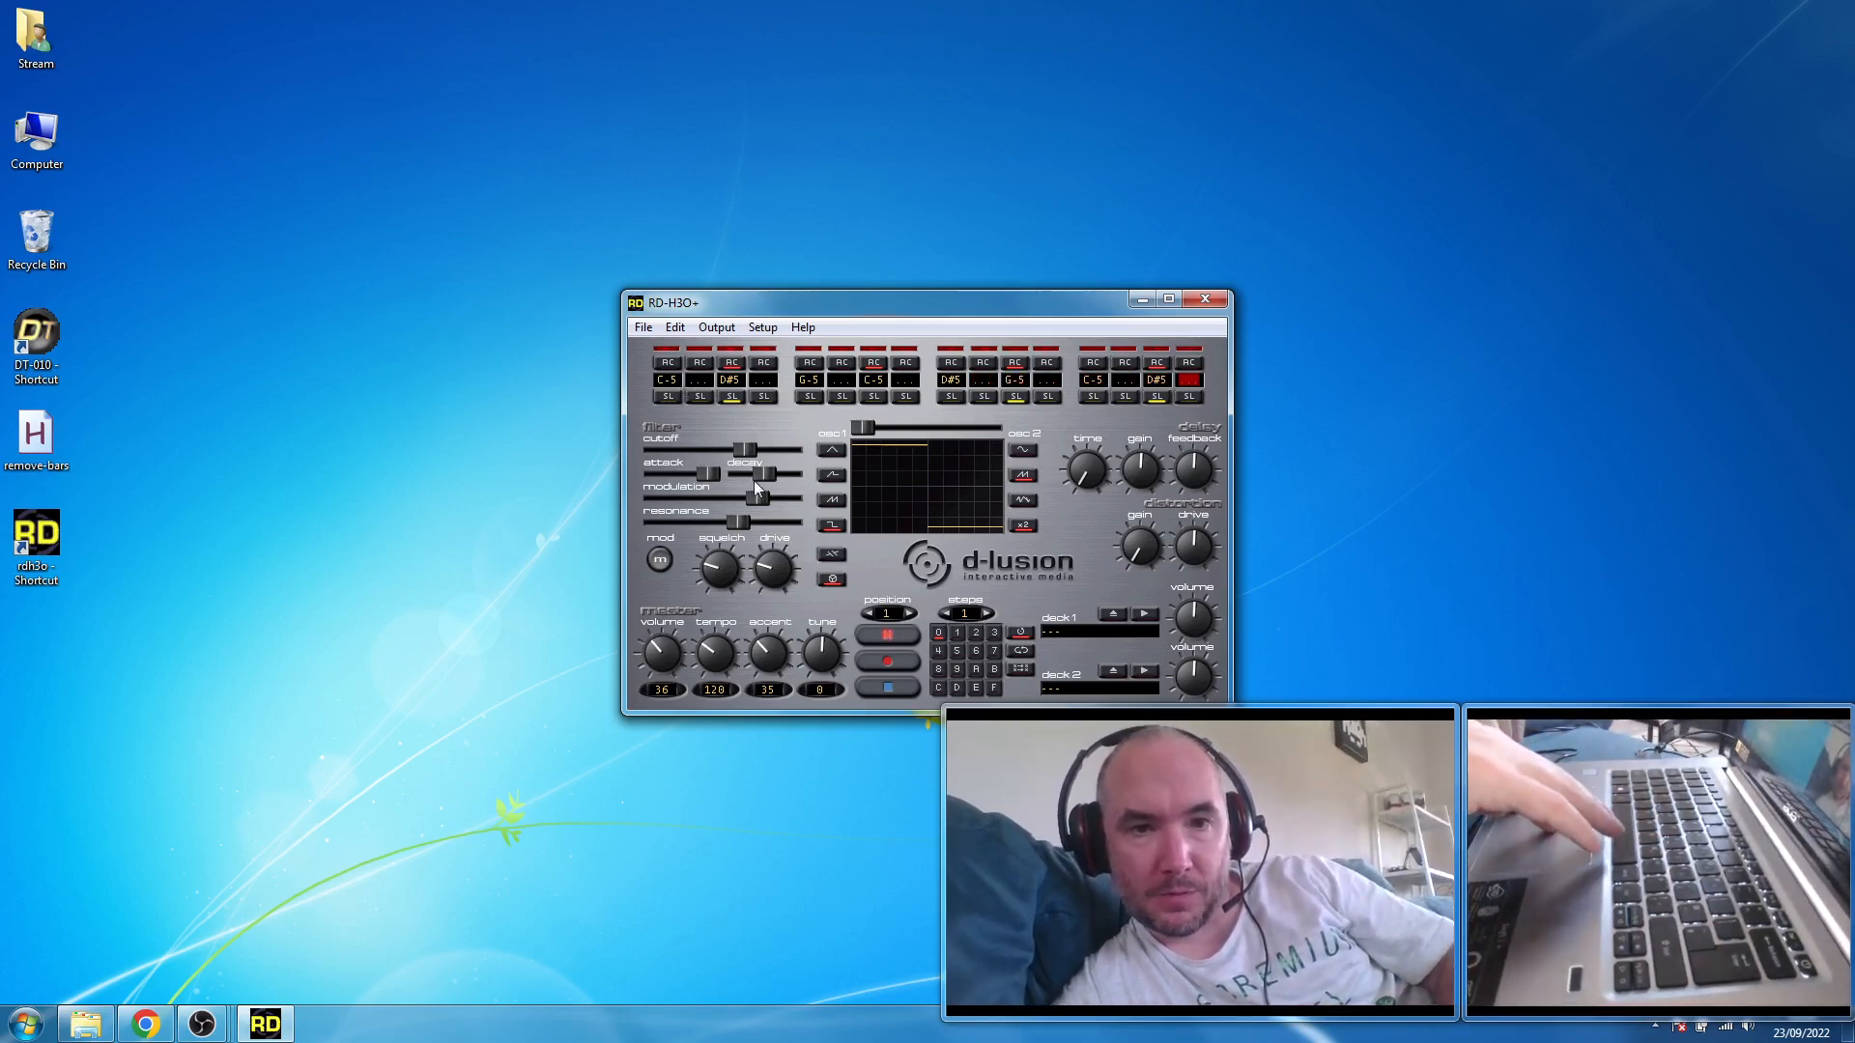
- Lower the master volume to 23, and set resonance to minimum, cutoff near minimum, decay slightly lower and modulation just above mid-range
{"action": "left_click_drag", "start_coordinate": [738, 520], "coordinate": [696, 492]}
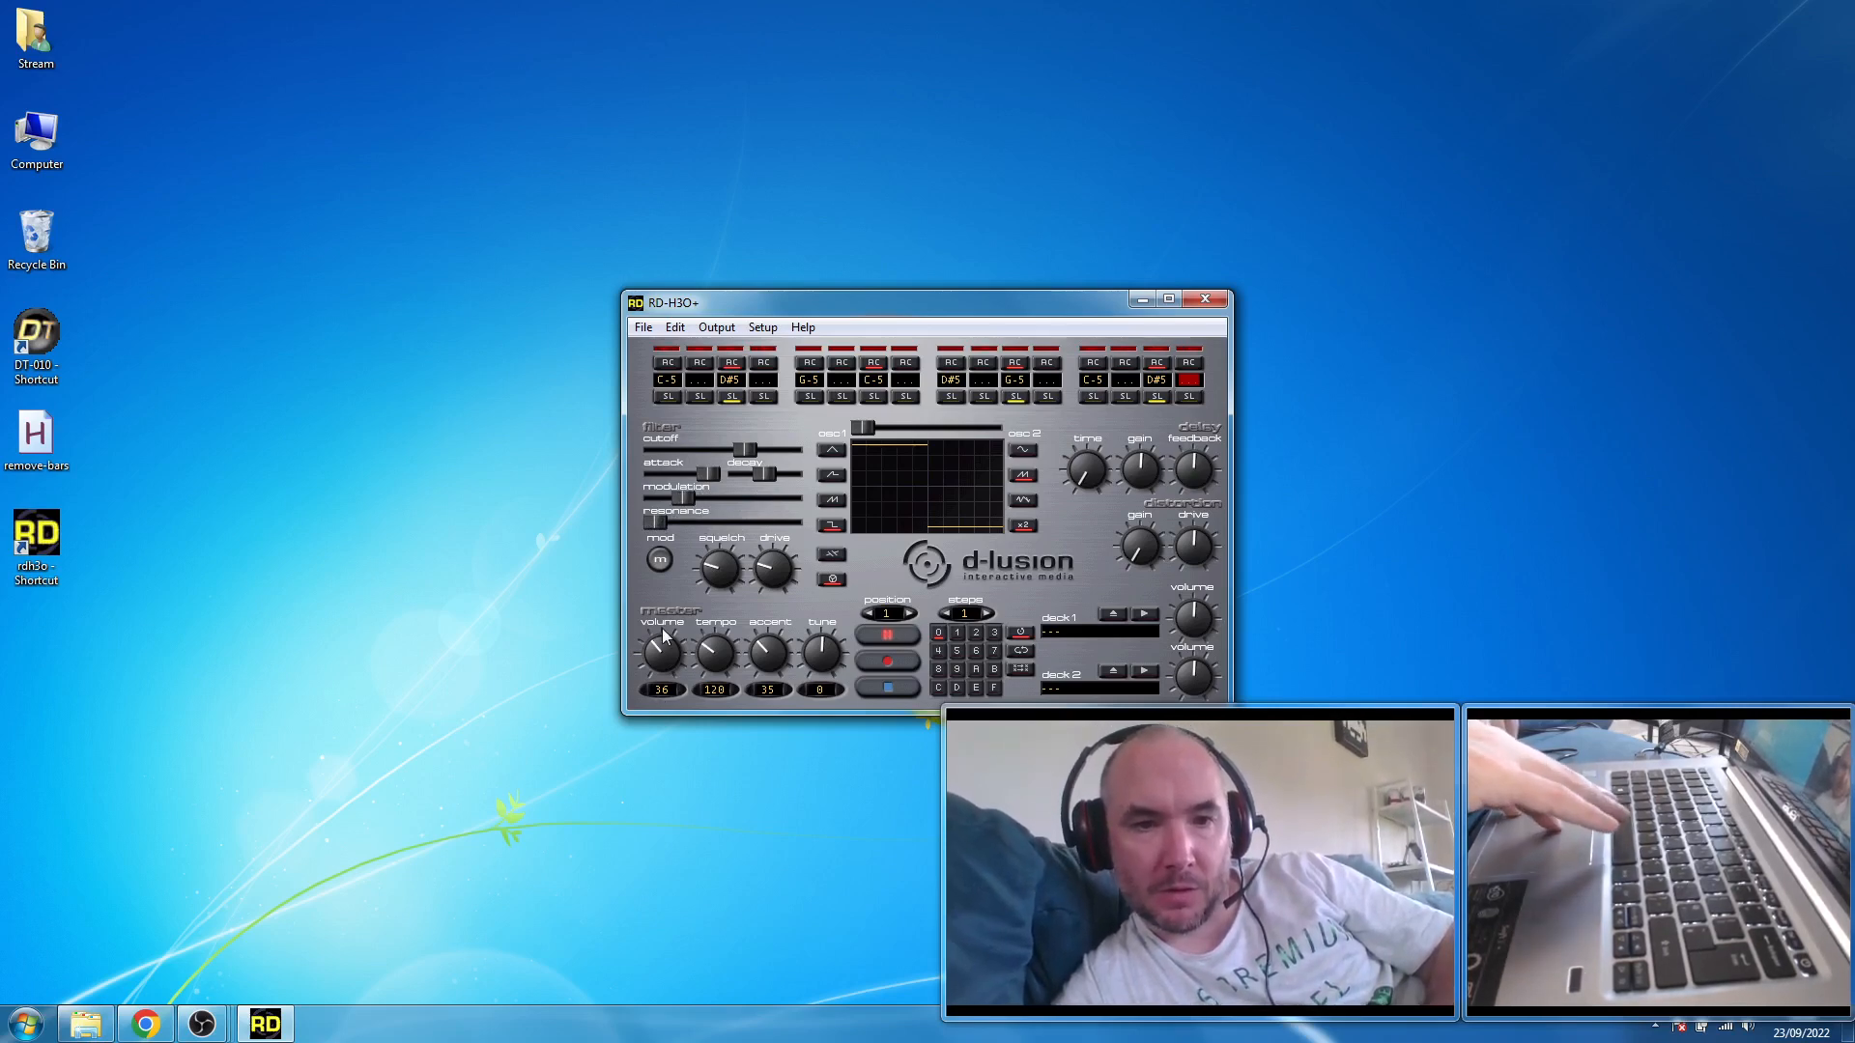
{"action": "left_click_drag", "start_coordinate": [665, 635], "coordinate": [647, 663]}
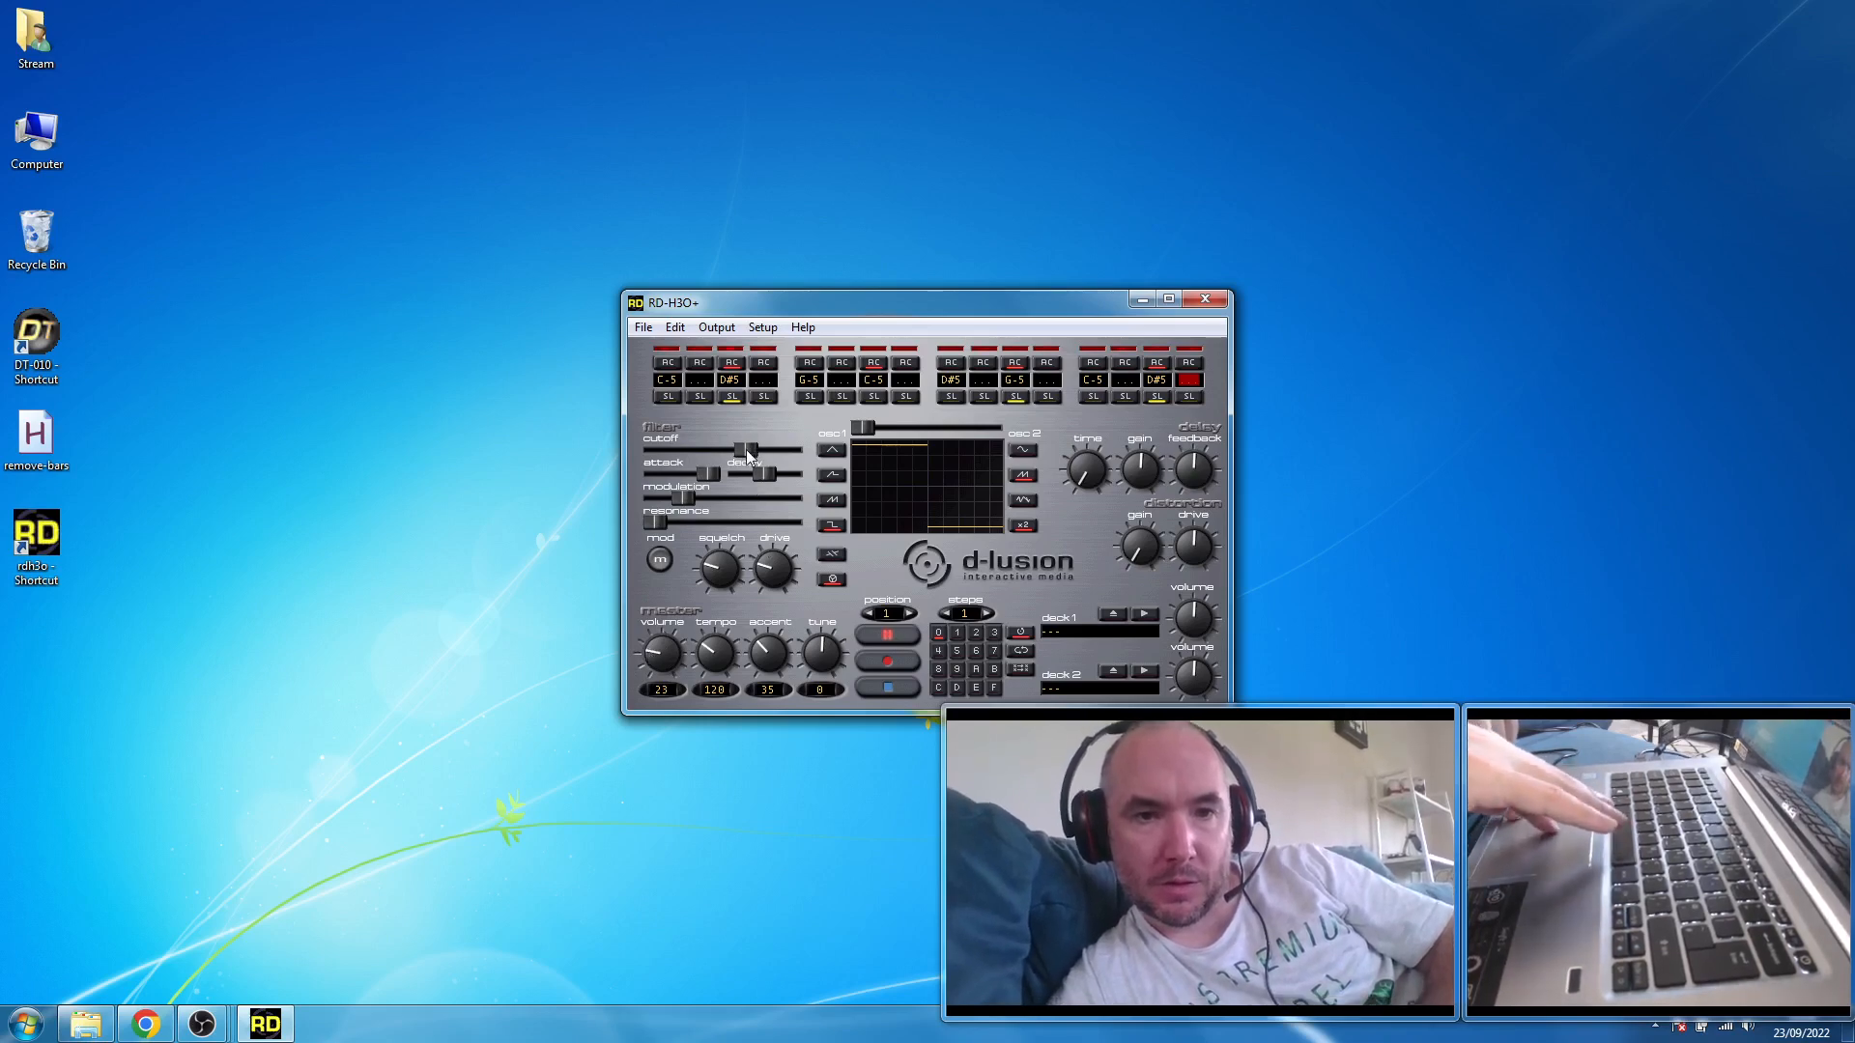
{"action": "mouse_move", "coordinate": [745, 449]}
{"action": "left_mouse_down"}
{"action": "mouse_move", "coordinate": [667, 450]}
{"action": "mouse_move", "coordinate": [654, 474]}
{"action": "mouse_move", "coordinate": [813, 473]}
{"action": "mouse_move", "coordinate": [750, 473]}
{"action": "left_mouse_up"}
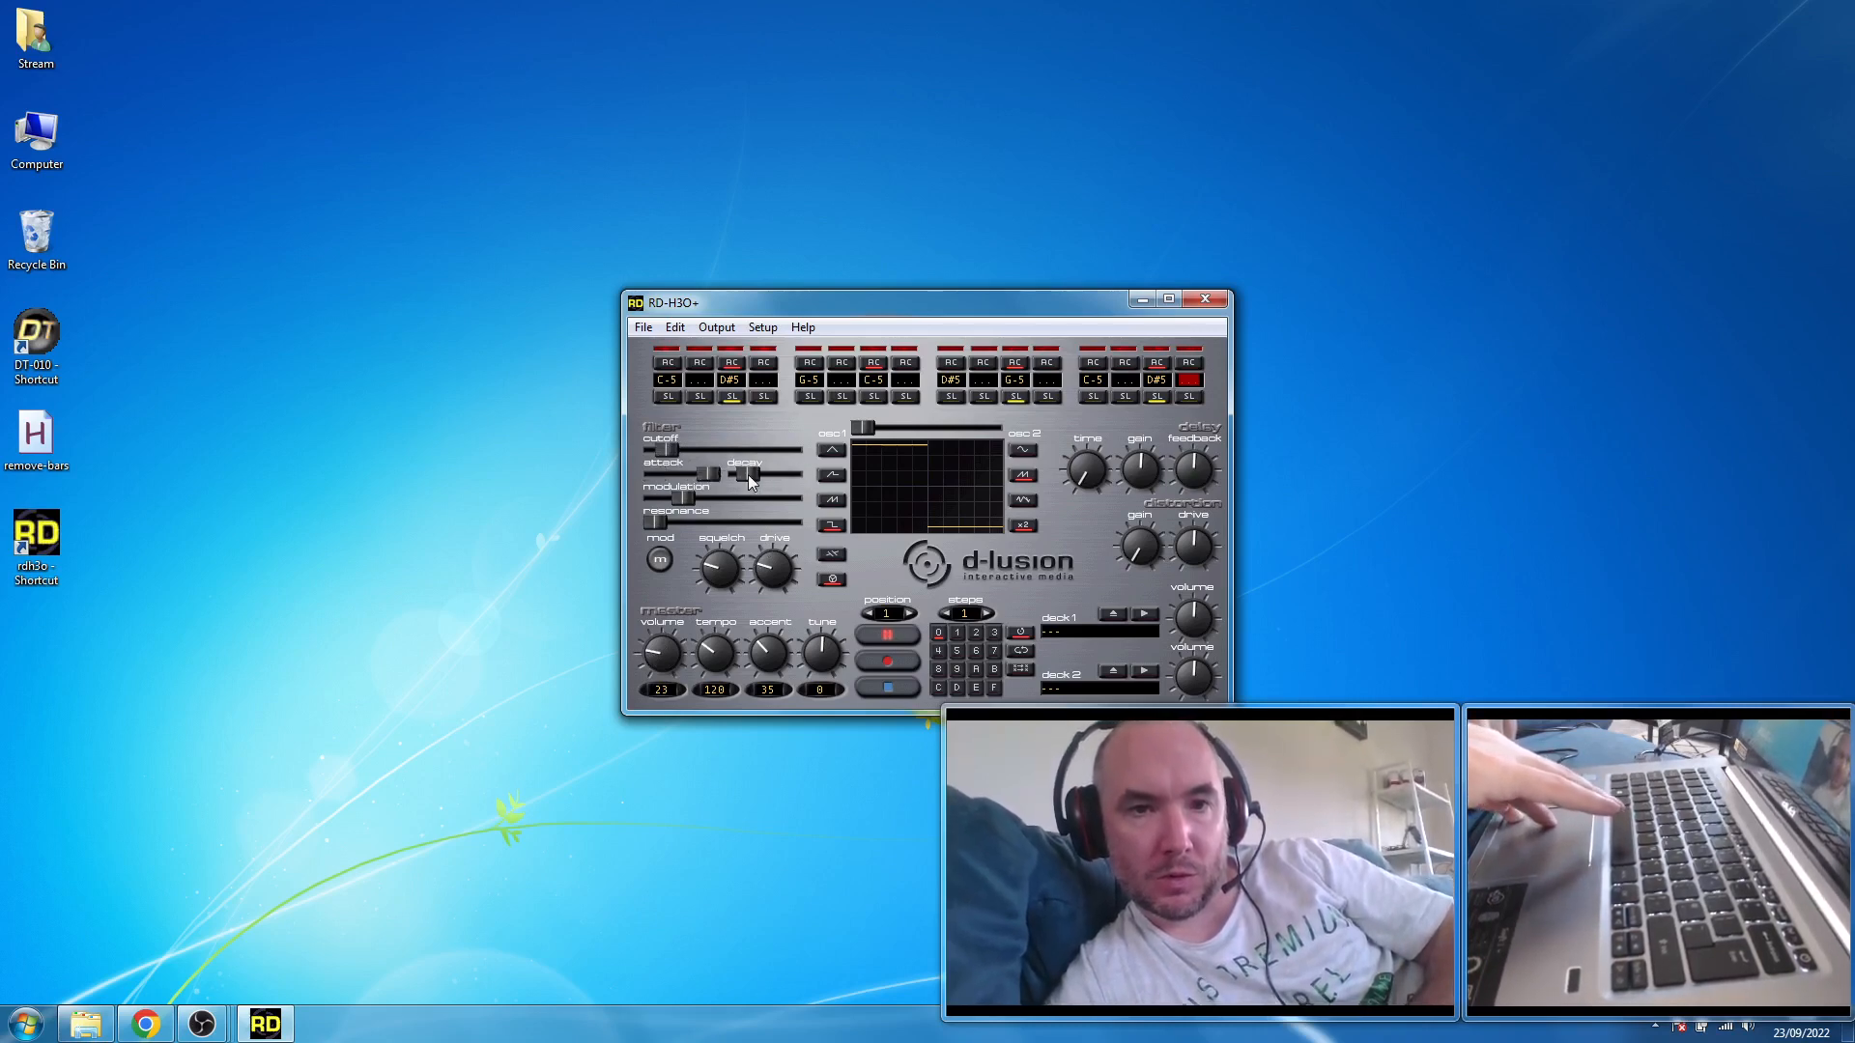
{"action": "left_click_drag", "start_coordinate": [692, 503], "coordinate": [720, 509]}
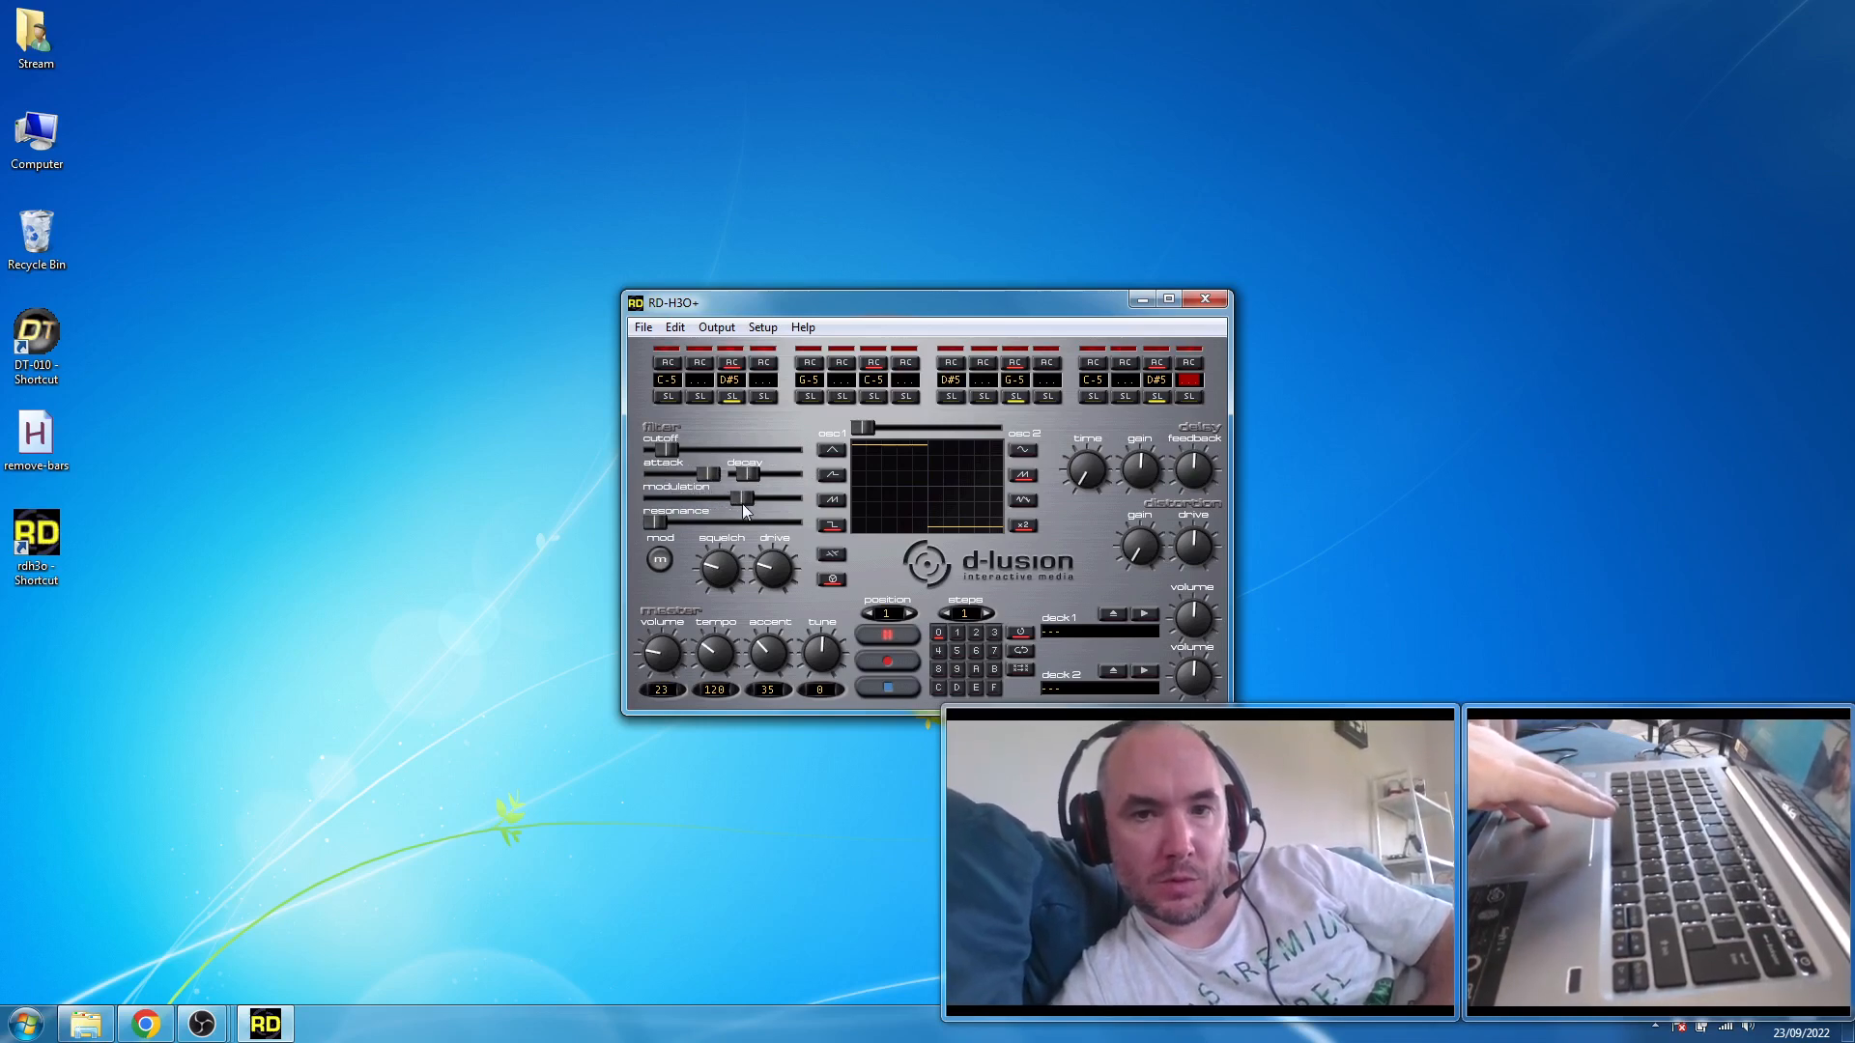
- Add a D#6 note on step 10 and an A#4 note on step 14
{"action": "left_click", "coordinate": [980, 381]}
{"action": "key", "text": "3"}
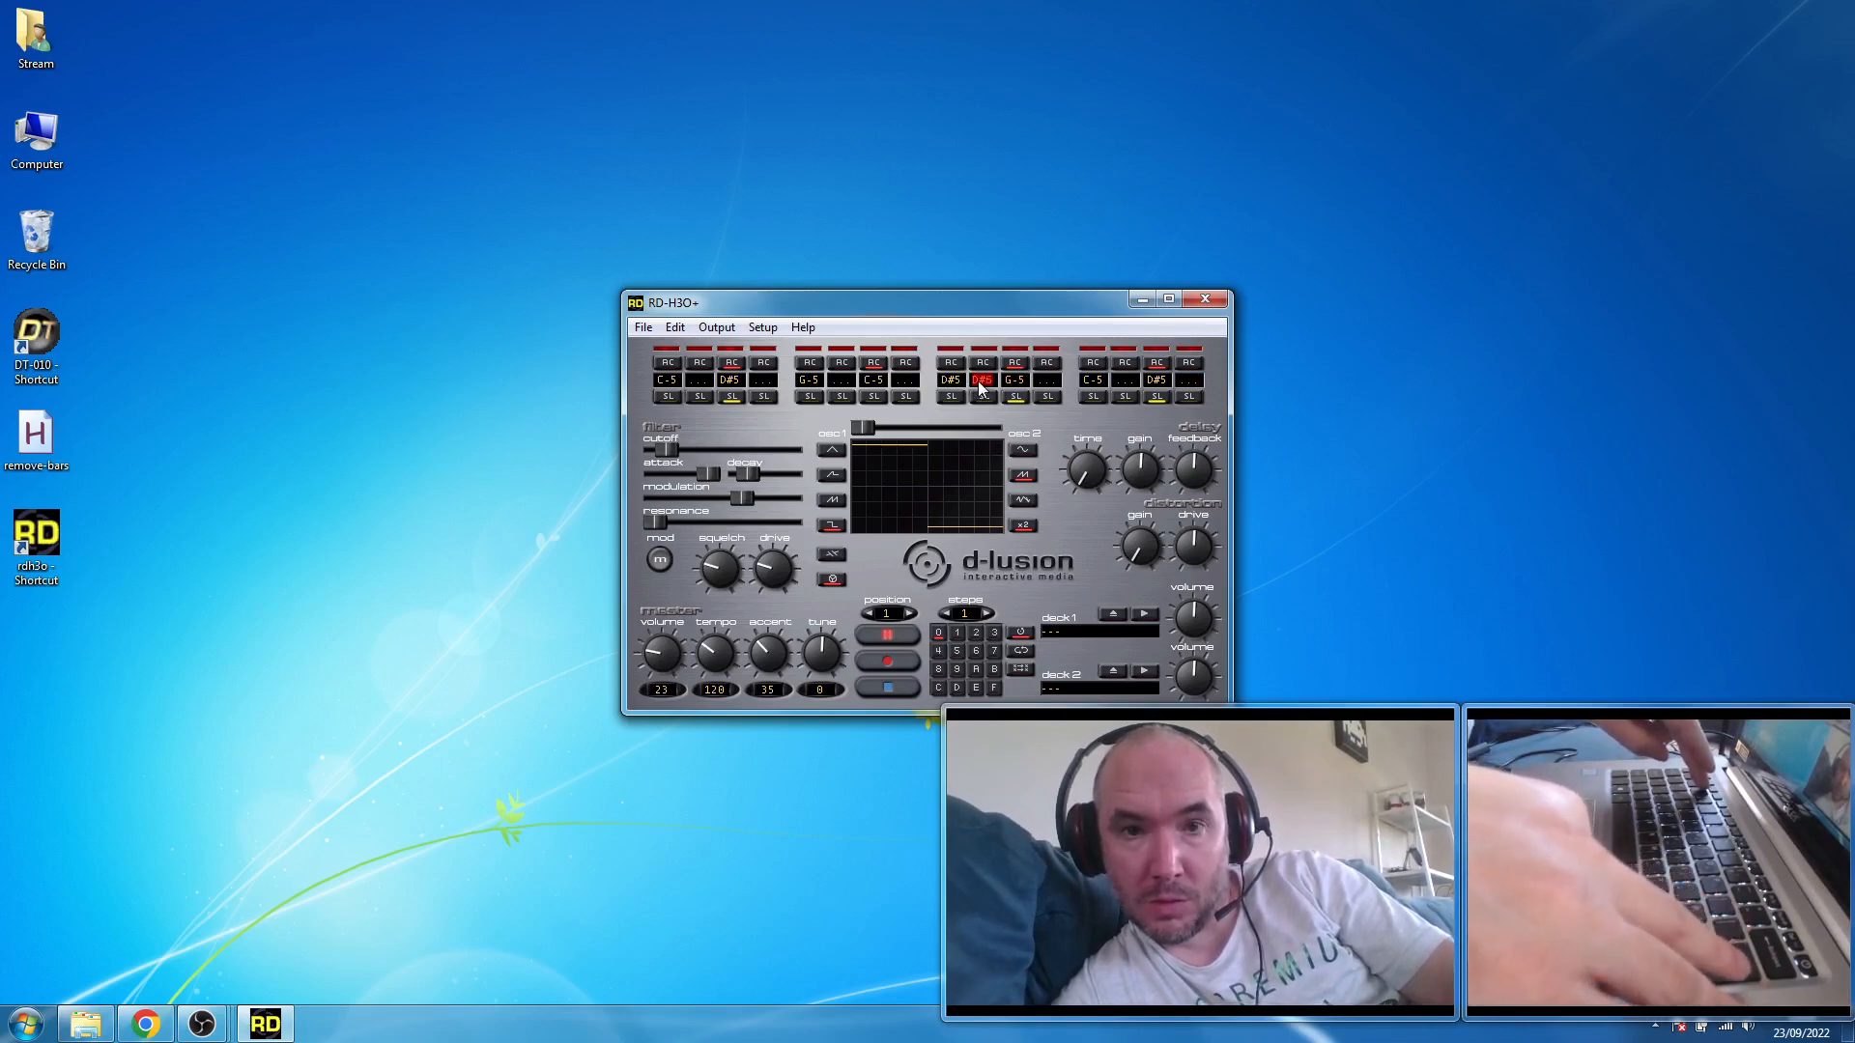
{"action": "key", "text": "Right"}
{"action": "key", "text": "Right"}
{"action": "key", "text": "Right"}
{"action": "key", "text": "Right"}
{"action": "key", "text": "j"}
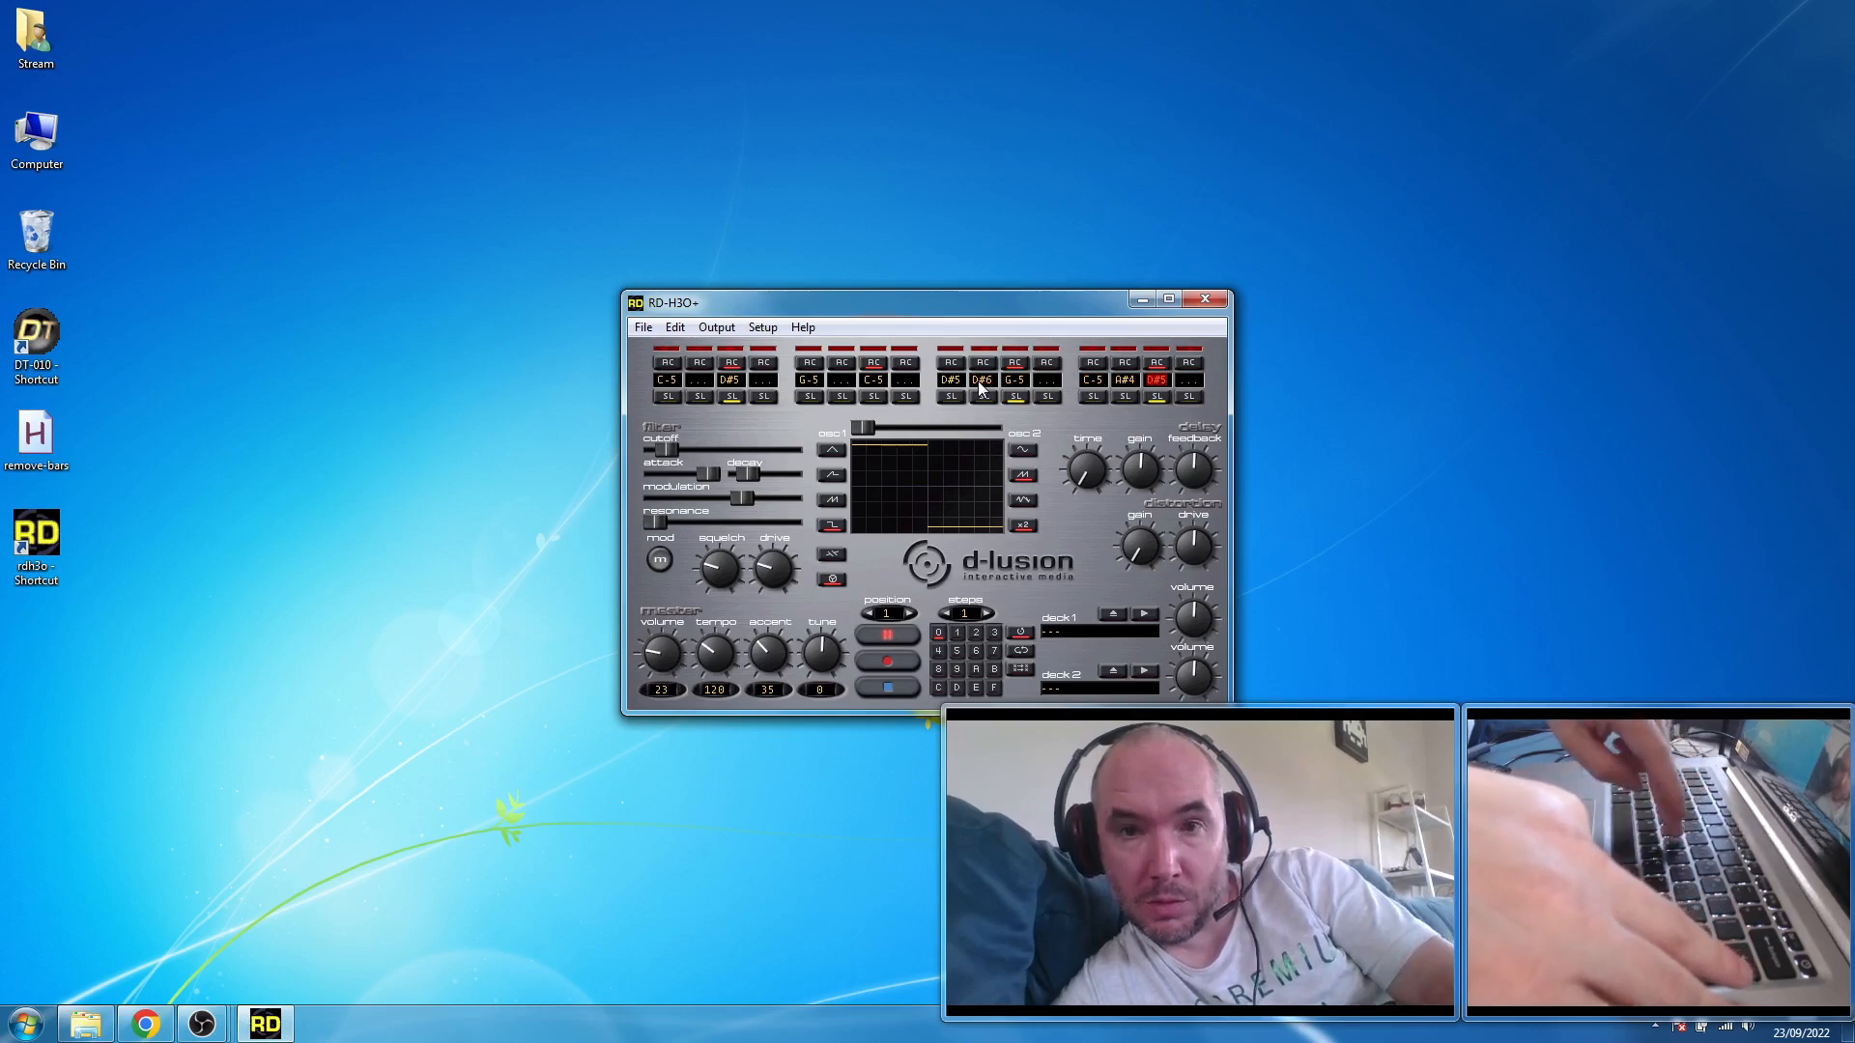
{"action": "key", "text": "Right"}
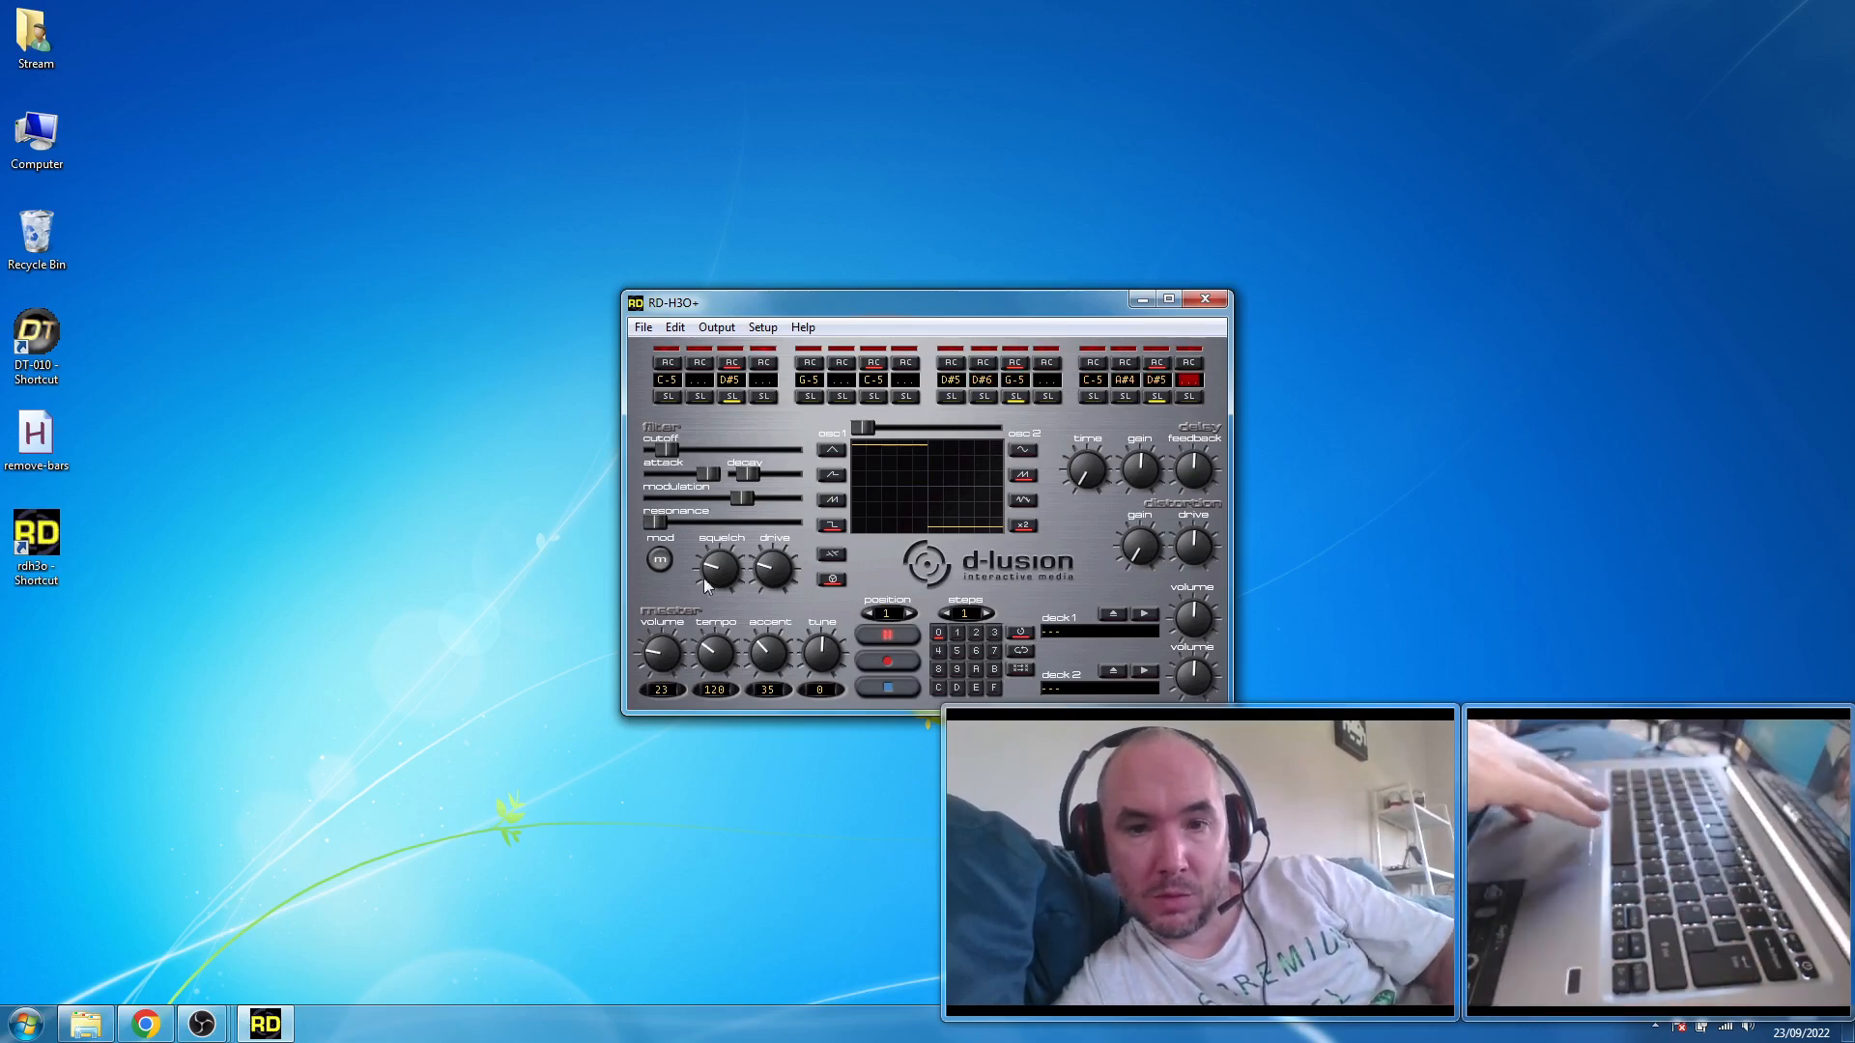
- Lower the filter modulation to about one fifth and raise the resonance to just above mid-range
{"action": "left_click_drag", "start_coordinate": [740, 502], "coordinate": [739, 501]}
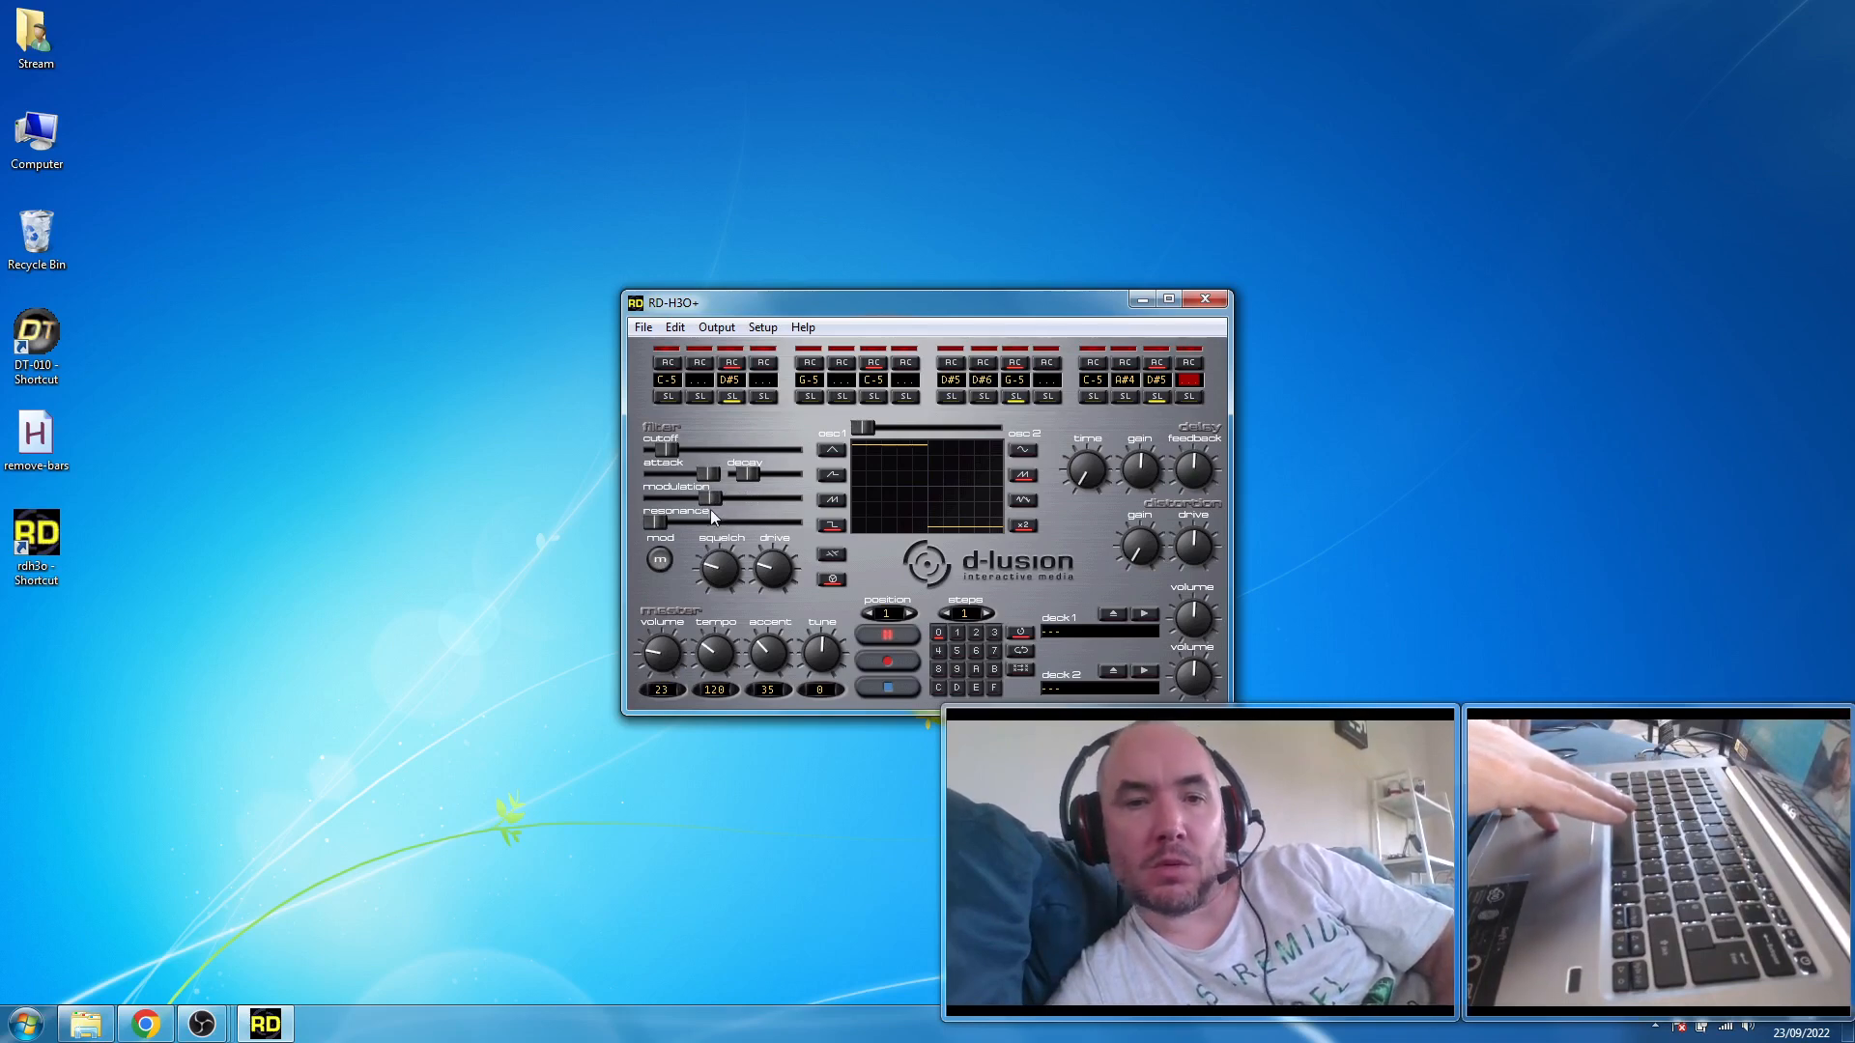
{"action": "left_click_drag", "start_coordinate": [683, 512], "coordinate": [653, 516]}
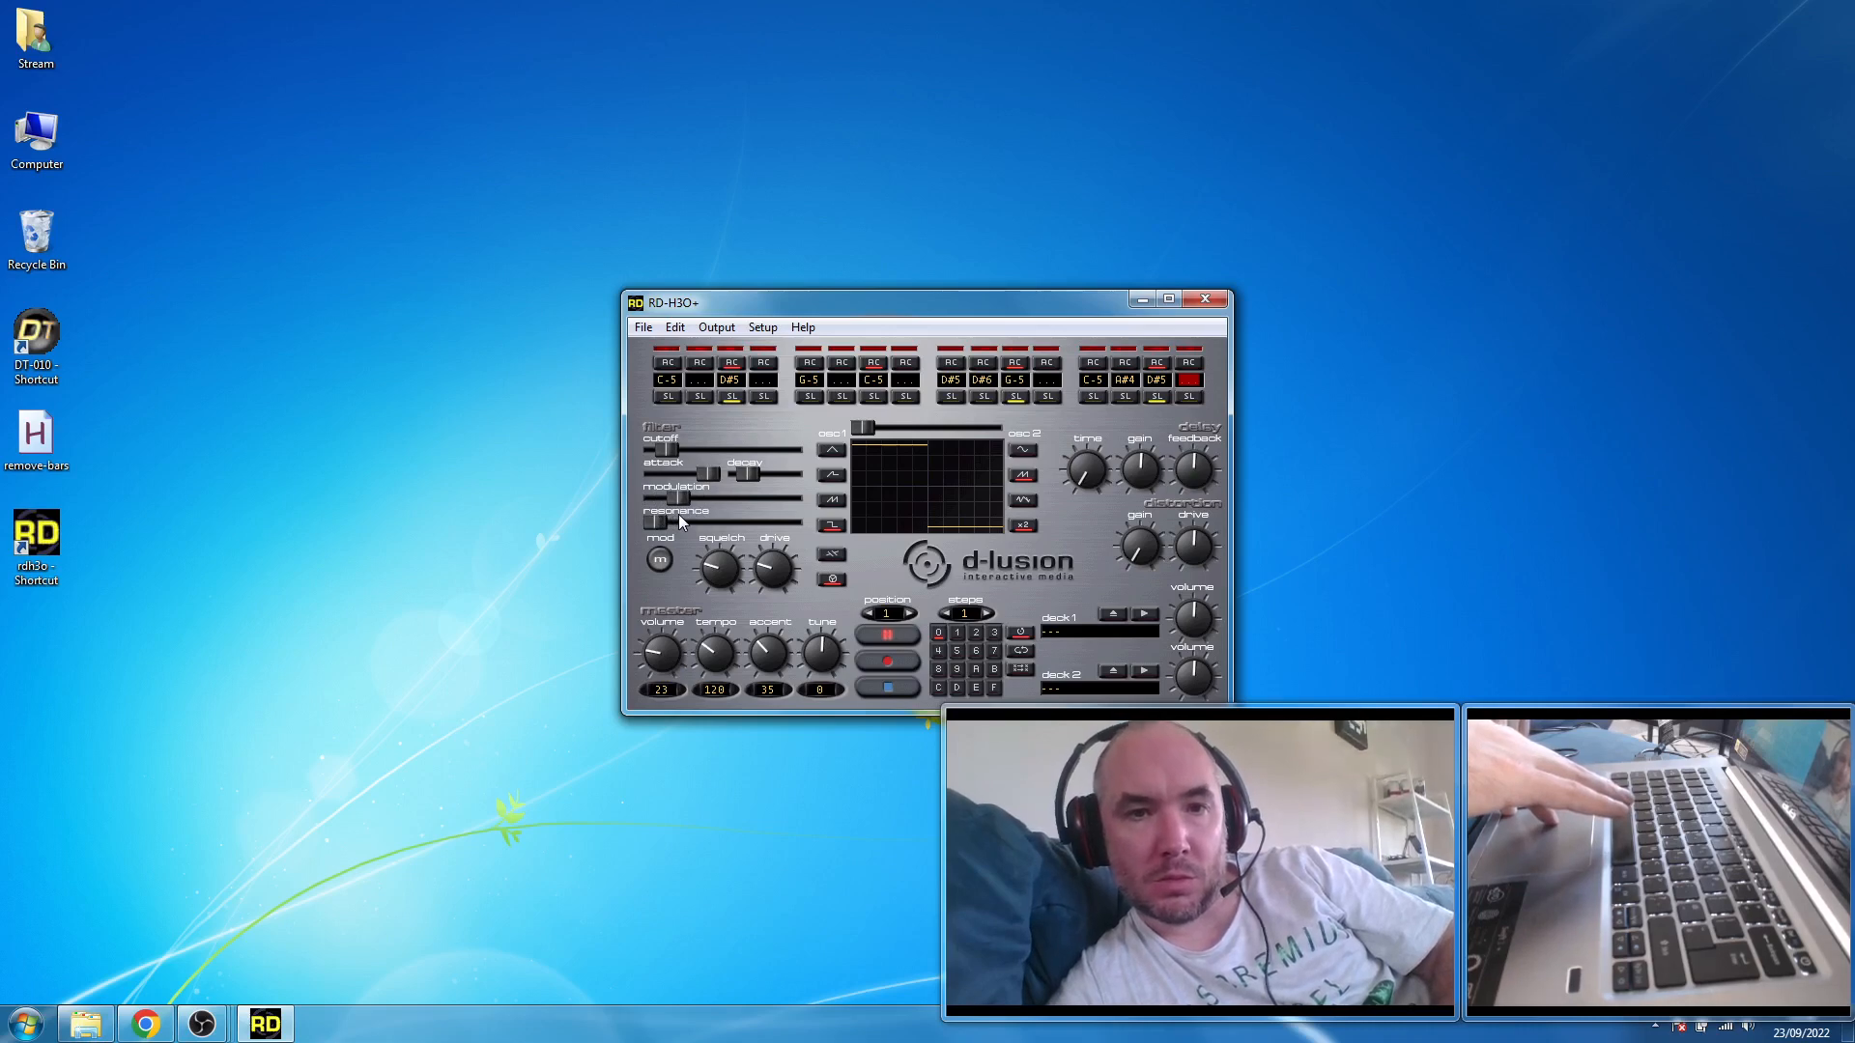
{"action": "left_click_drag", "start_coordinate": [657, 524], "coordinate": [741, 531]}
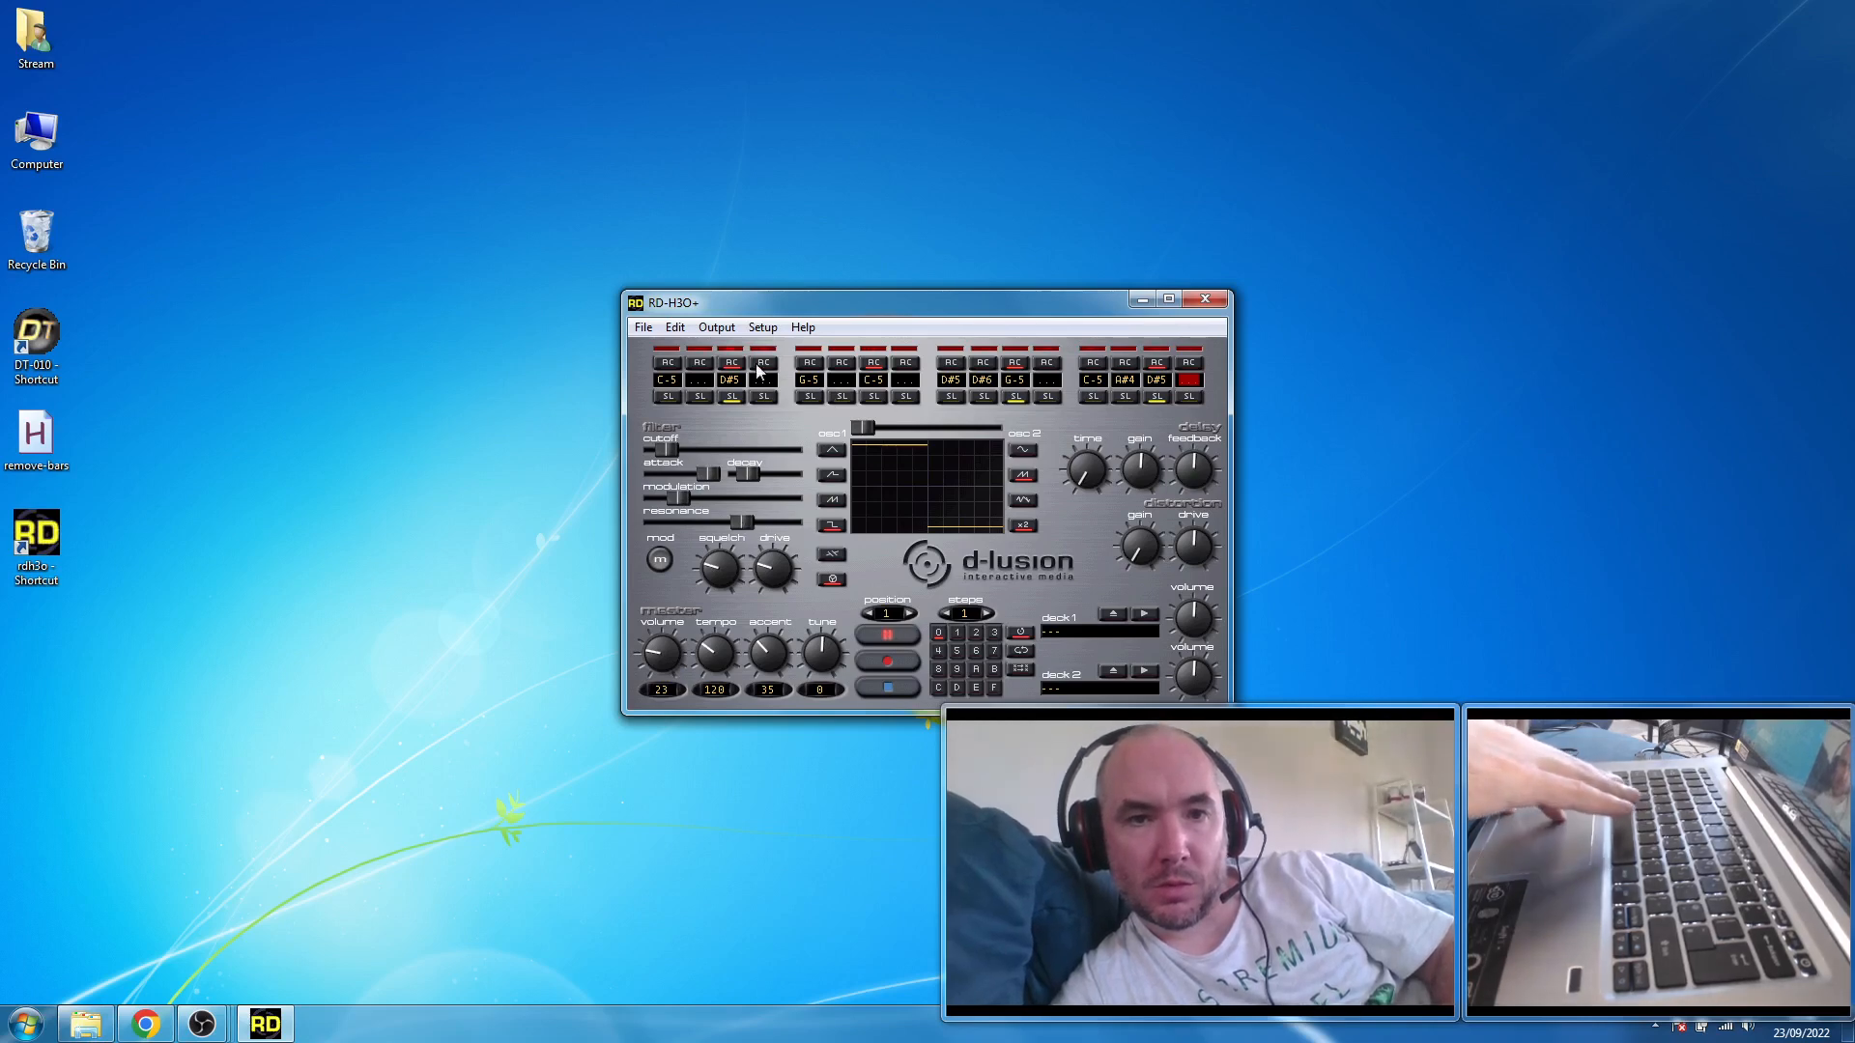
- Try the accent at 96, settle it at 36, and restart playback
{"action": "left_click_drag", "start_coordinate": [782, 647], "coordinate": [786, 681]}
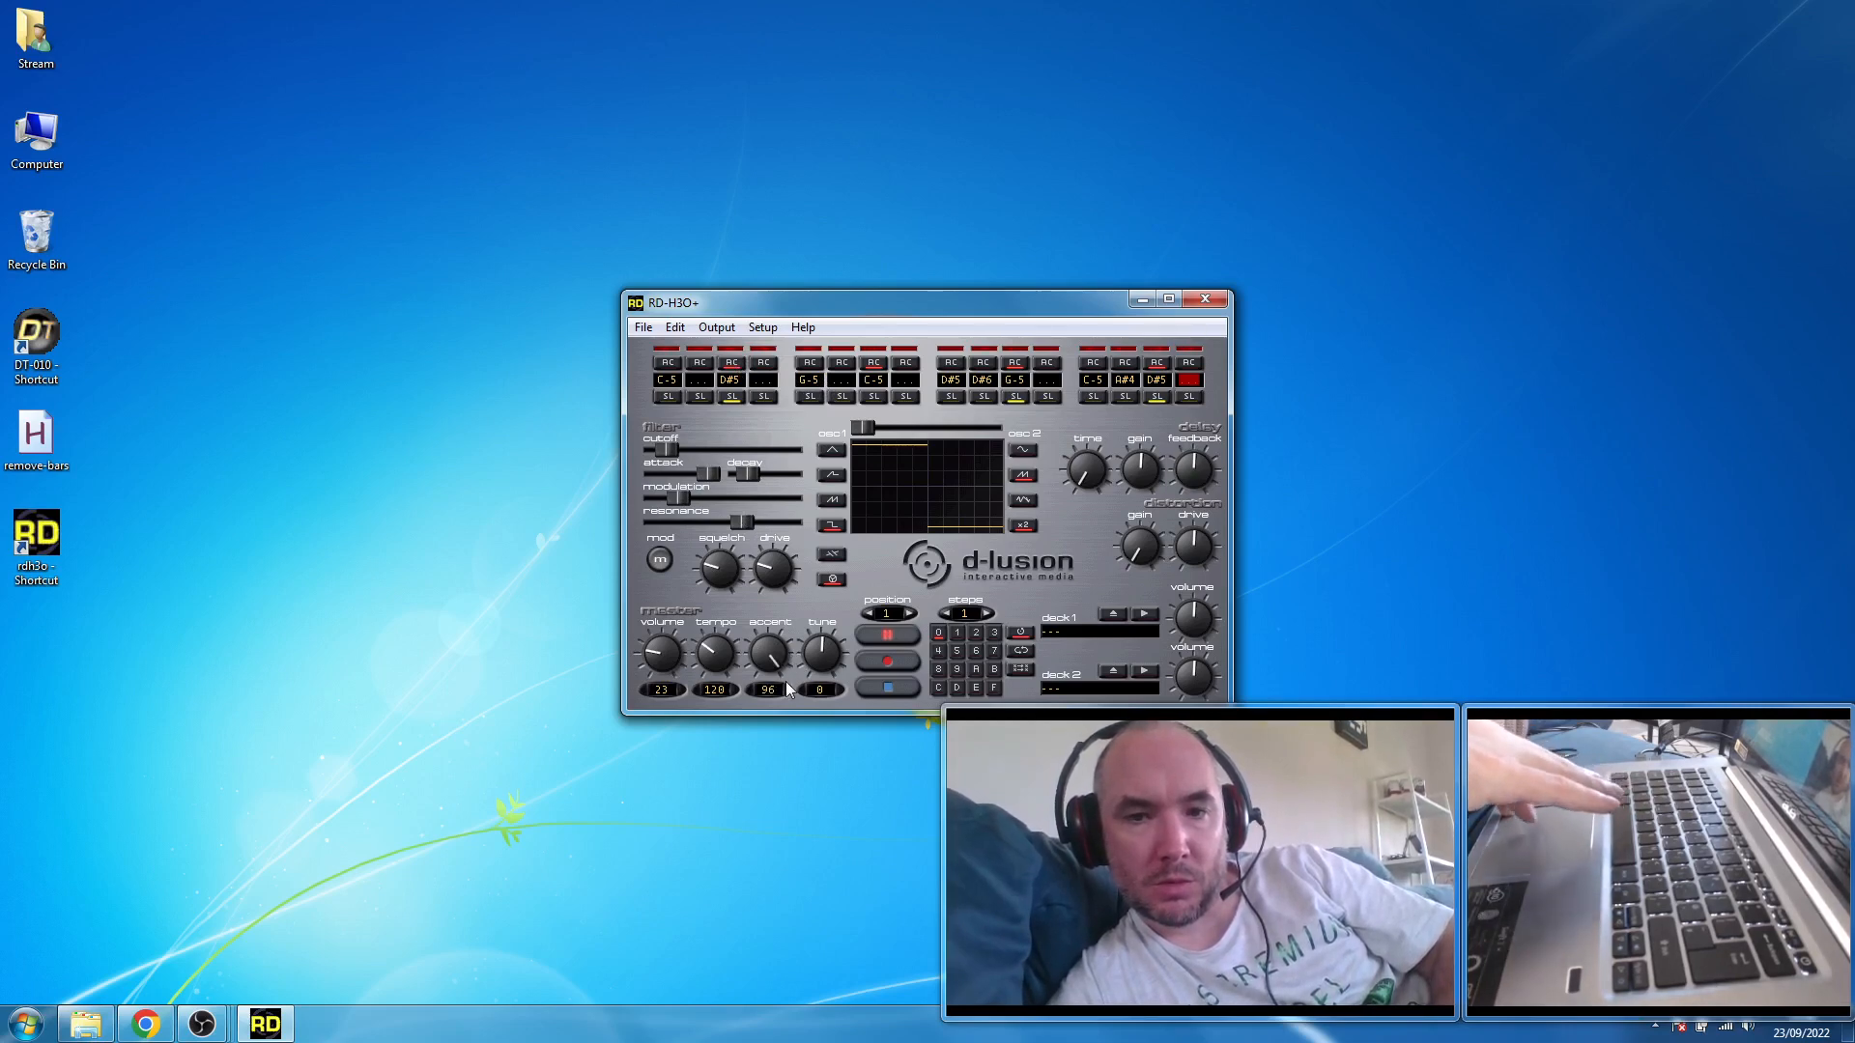
{"action": "left_click_drag", "start_coordinate": [786, 681], "coordinate": [771, 641]}
{"action": "left_click", "coordinate": [875, 688]}
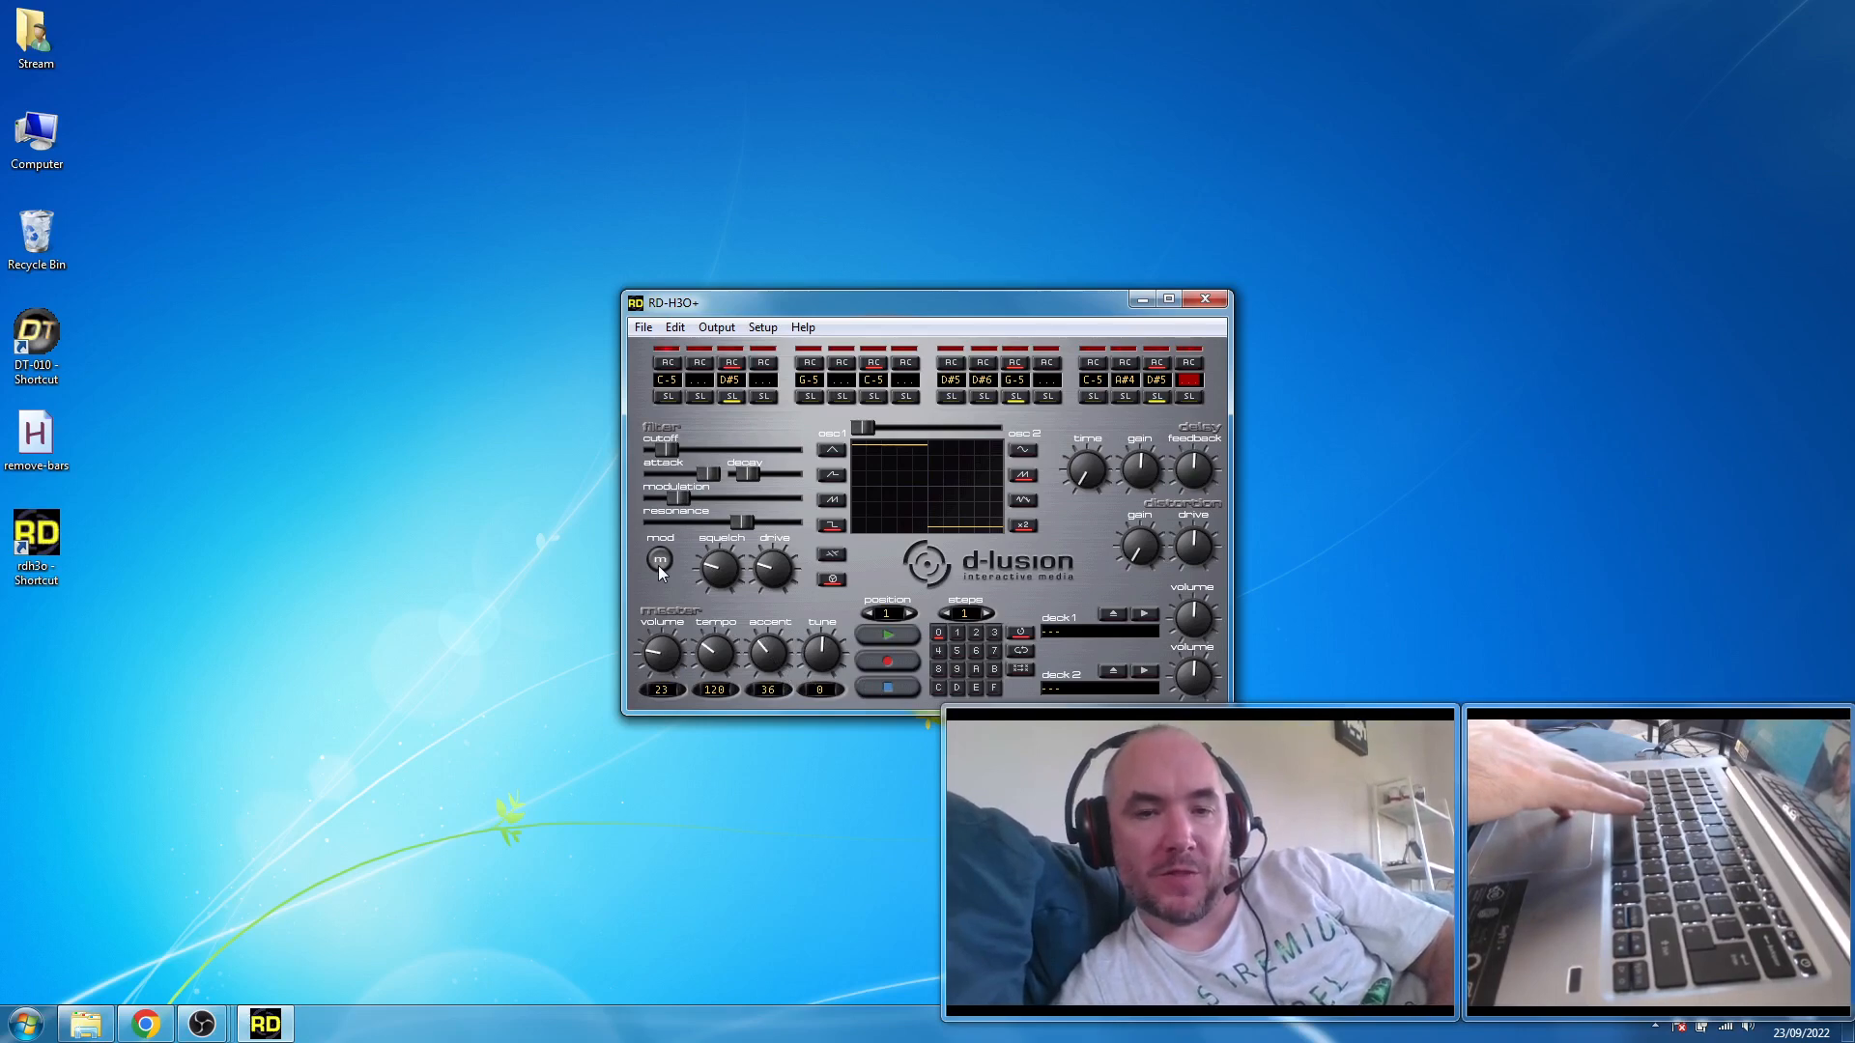
{"action": "left_click", "coordinate": [887, 638]}
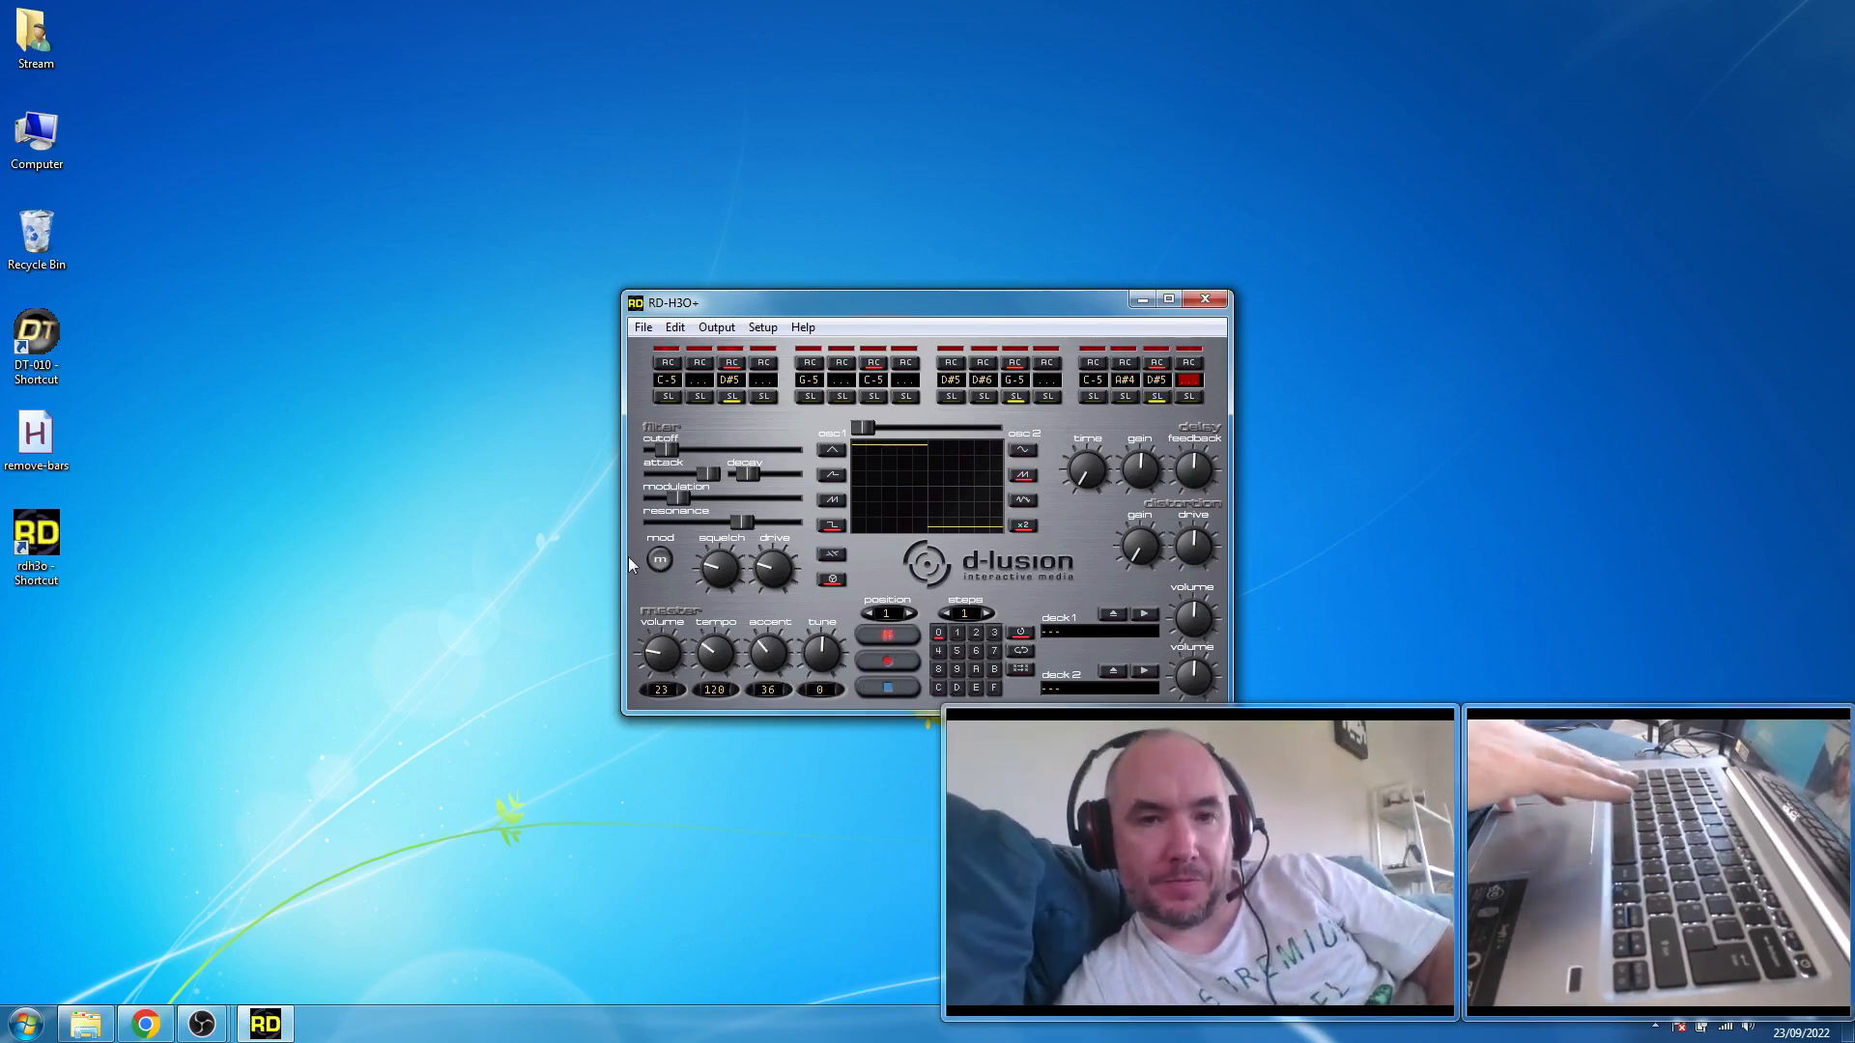
- Enable the filter mod and sweep squelch, drive and decay, leaving squelch near maximum and drive at minimum
{"action": "left_click", "coordinate": [658, 560]}
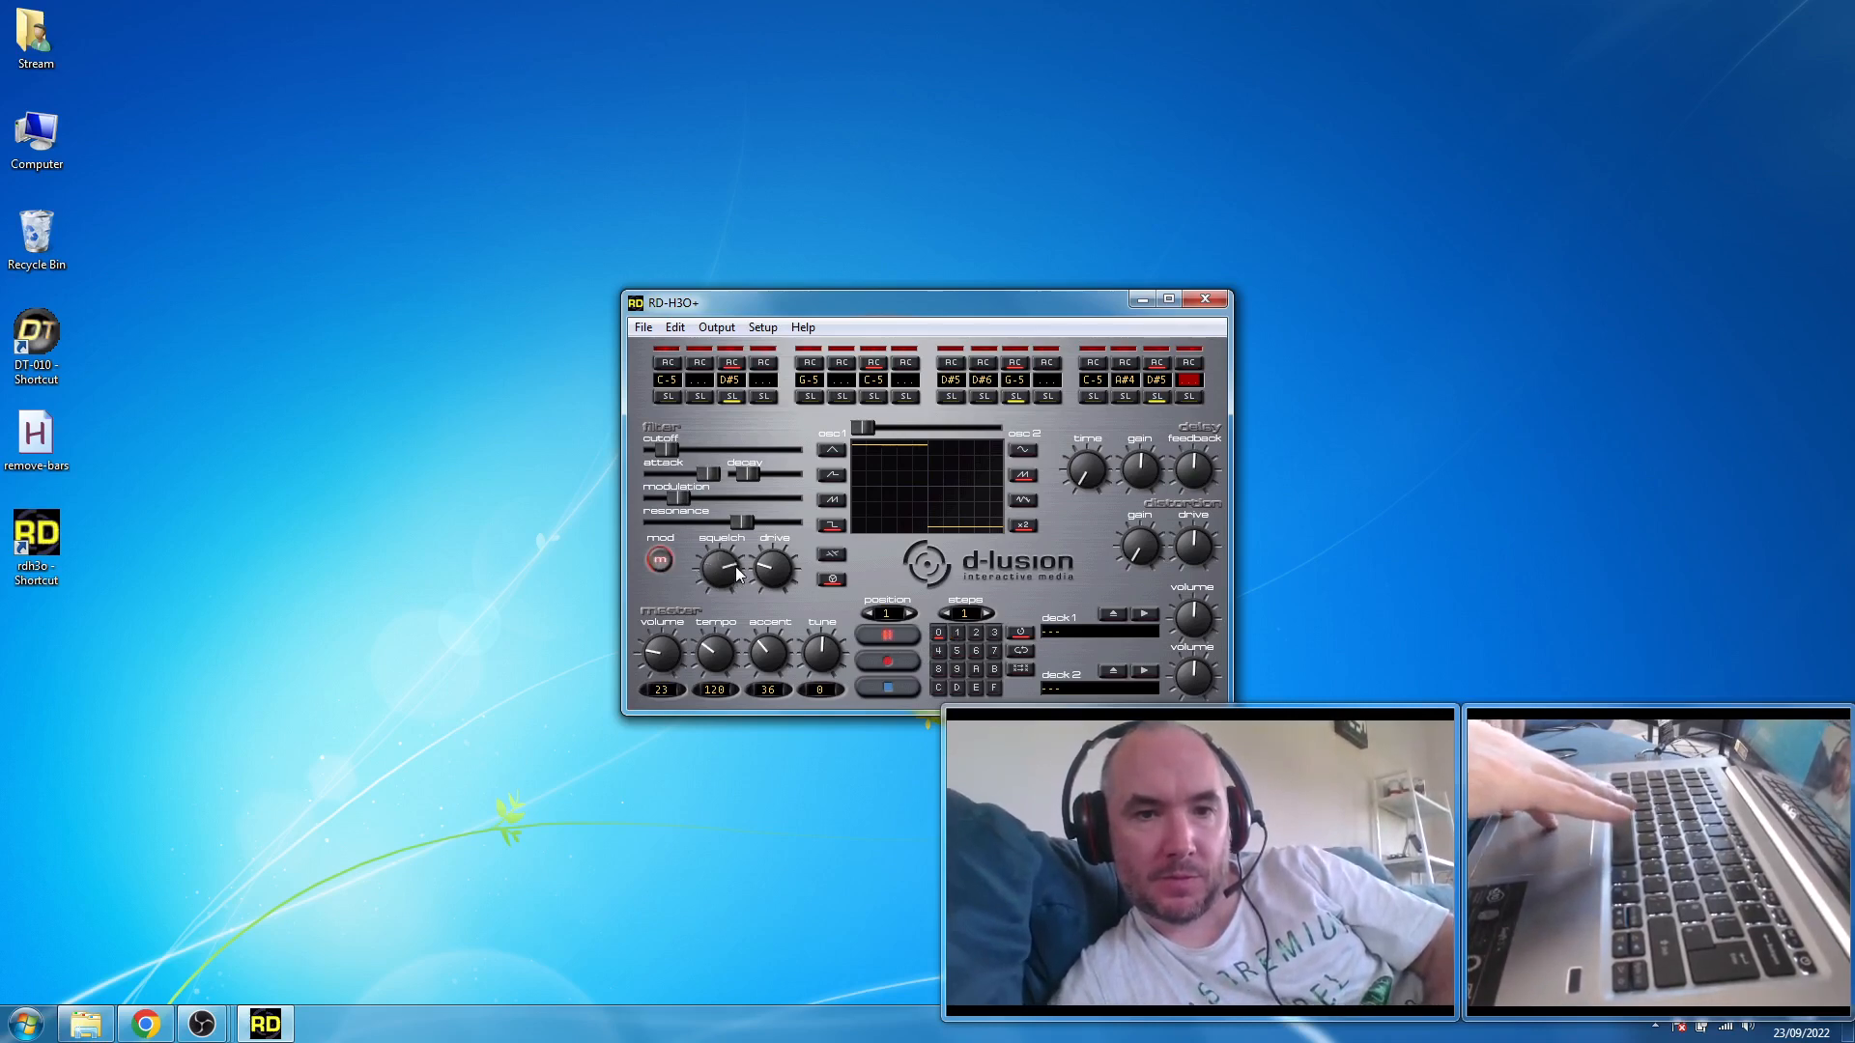
{"action": "left_click_drag", "start_coordinate": [730, 560], "coordinate": [732, 591]}
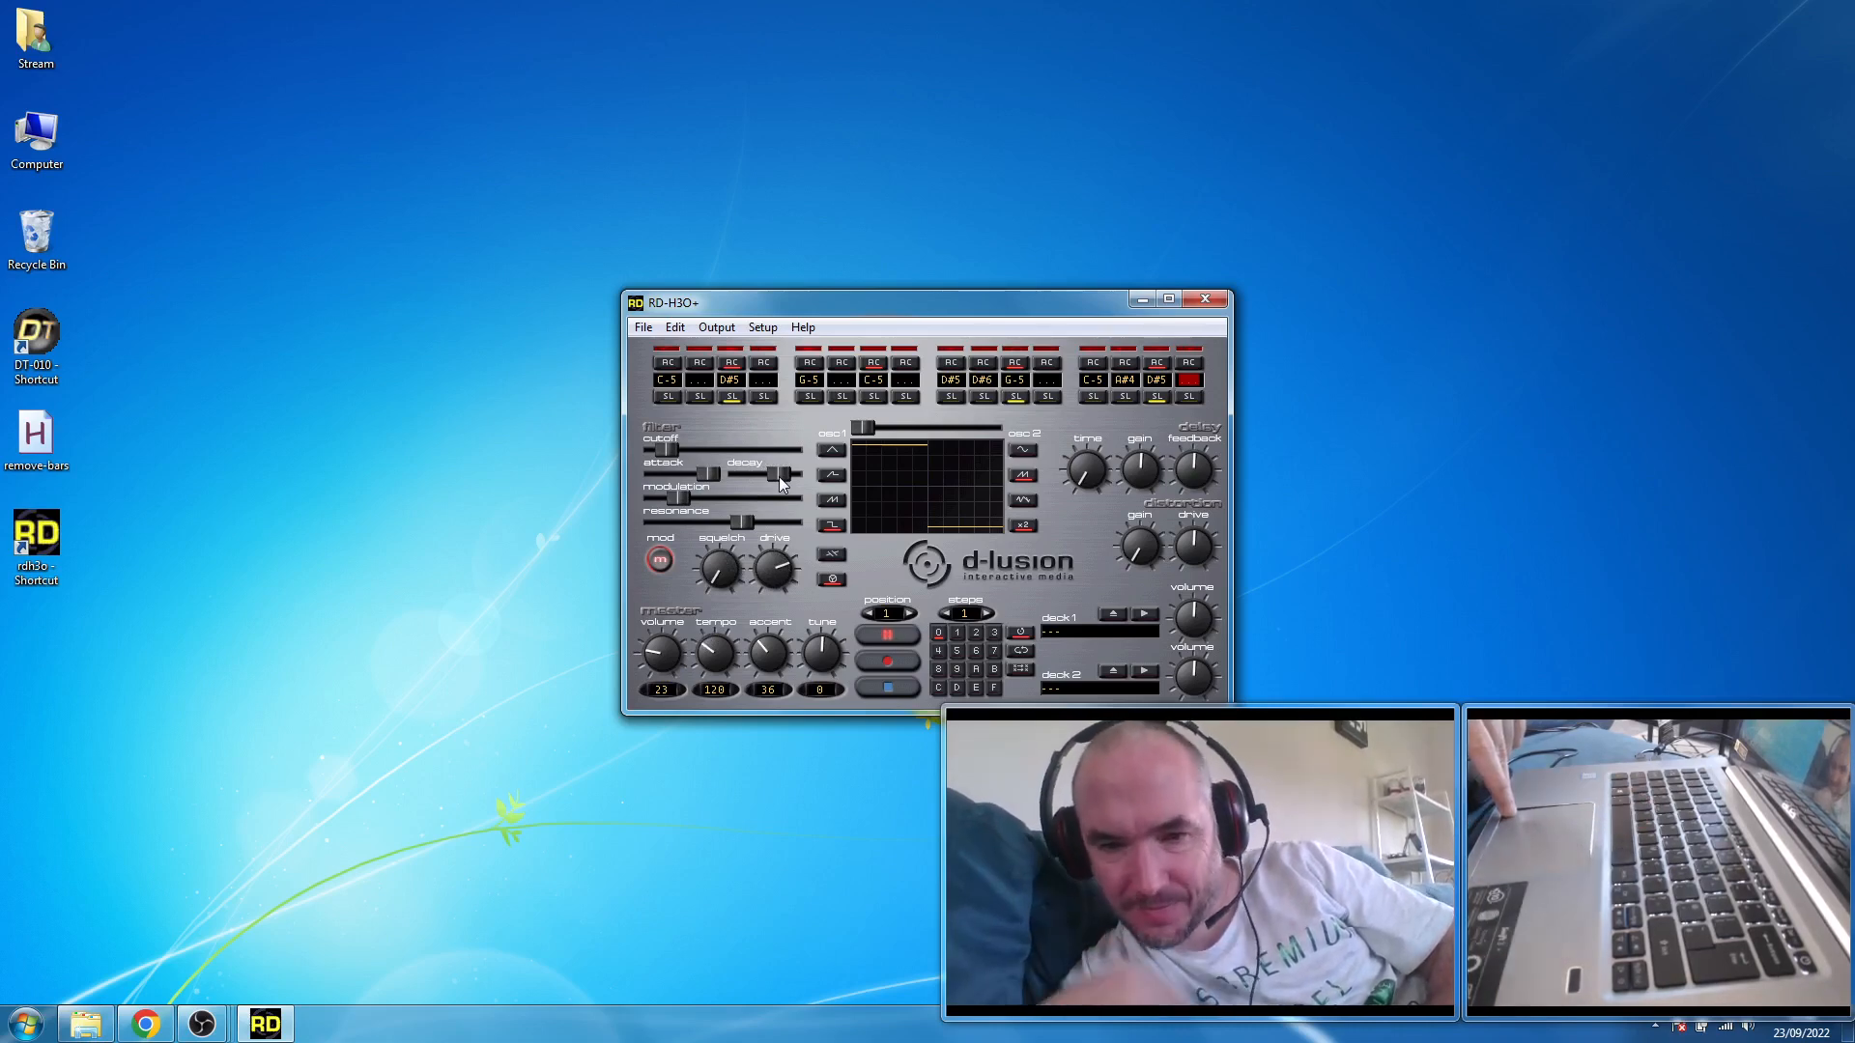
{"action": "mouse_move", "coordinate": [779, 477]}
{"action": "left_mouse_down"}
{"action": "mouse_move", "coordinate": [739, 477]}
{"action": "mouse_move", "coordinate": [758, 501]}
{"action": "mouse_move", "coordinate": [752, 485]}
{"action": "left_mouse_up"}
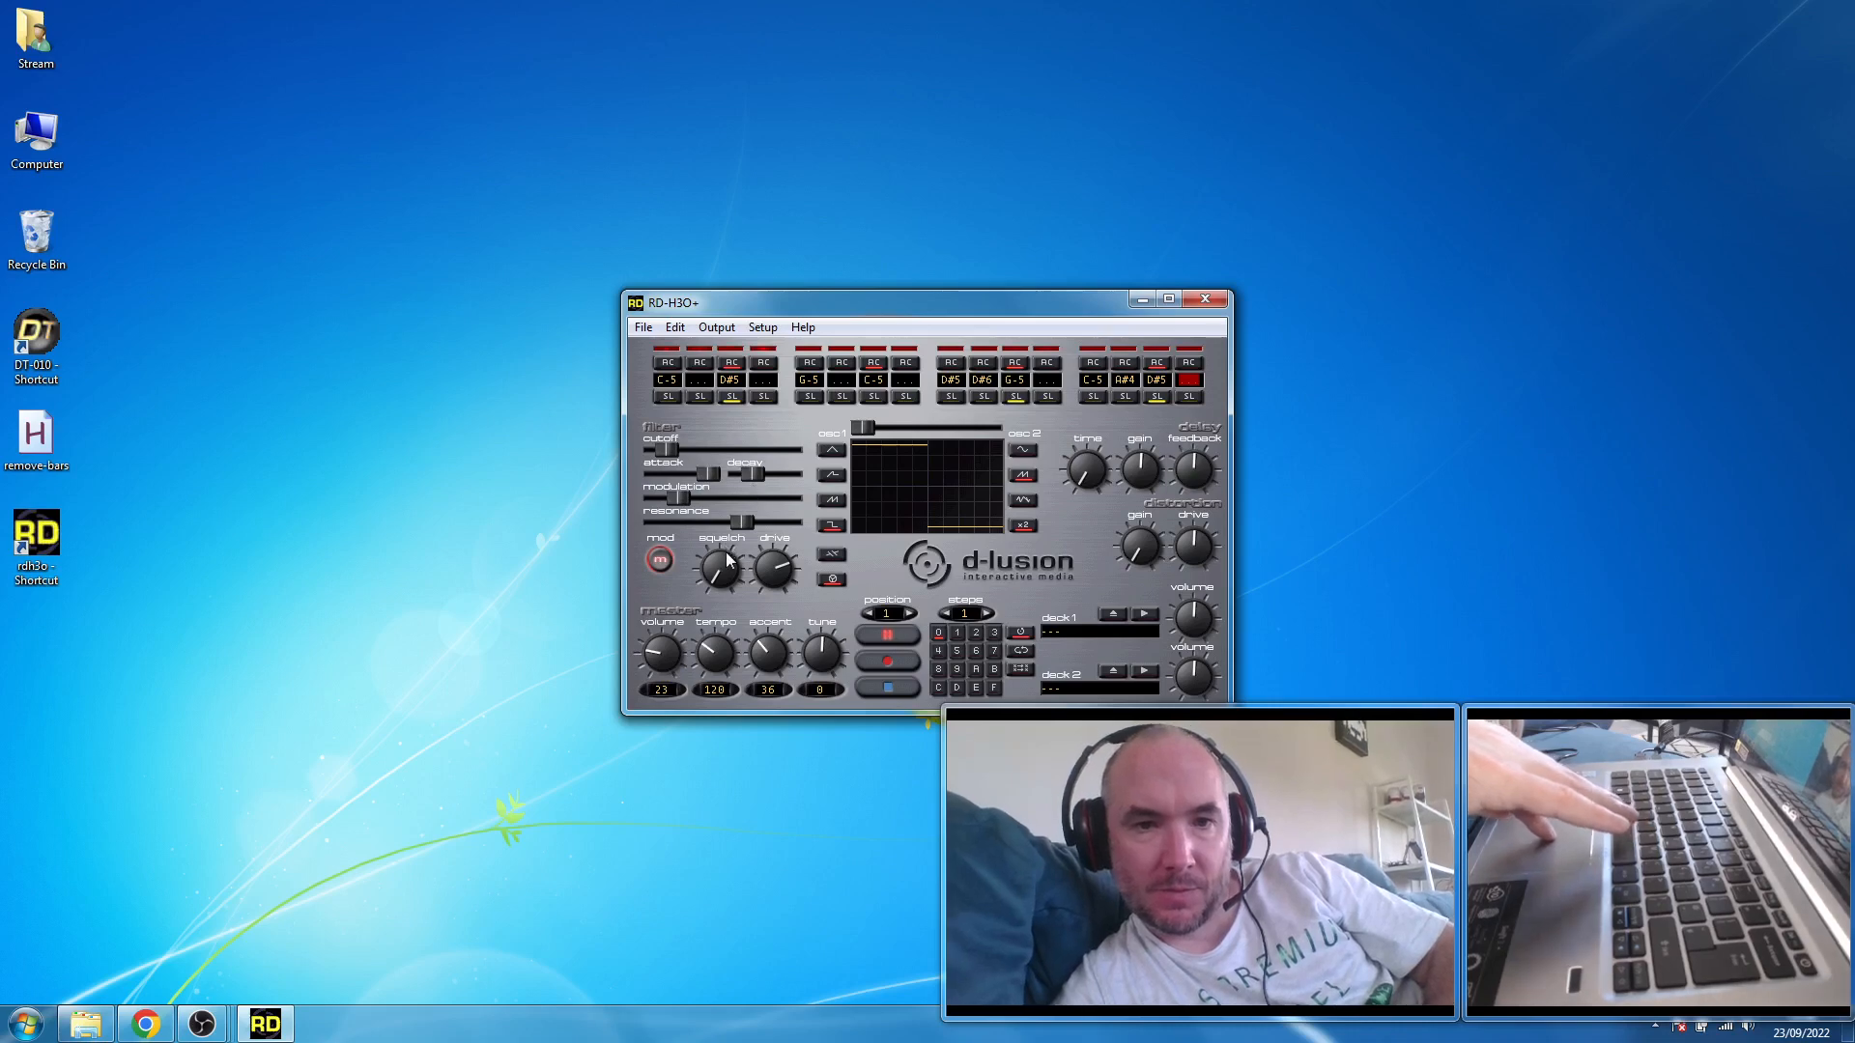
{"action": "mouse_move", "coordinate": [761, 564]}
{"action": "left_mouse_down"}
{"action": "mouse_move", "coordinate": [753, 612]}
{"action": "mouse_move", "coordinate": [733, 580]}
{"action": "left_mouse_up"}
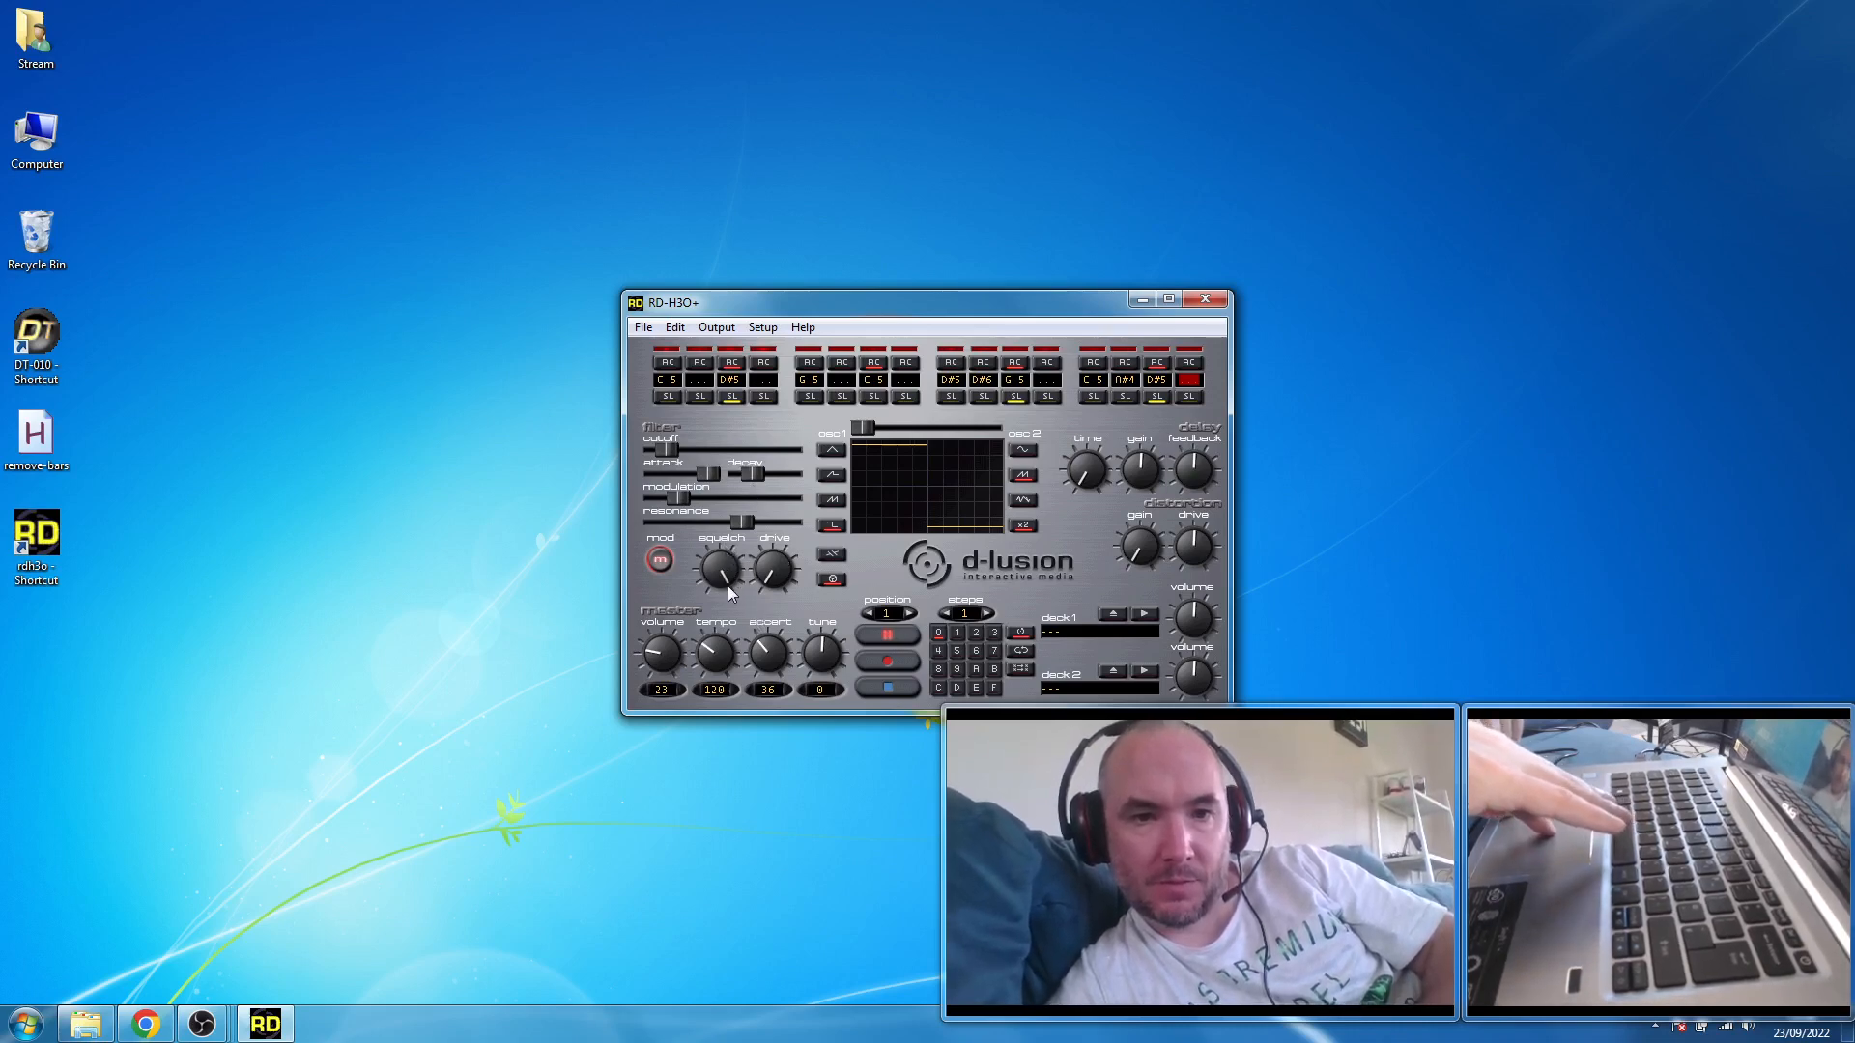
- Set the filter attack to minimum and modulation to about three quarters, and switch oscillator 1 to sawtooth with the mix at about one third
{"action": "left_click_drag", "start_coordinate": [707, 473], "coordinate": [734, 502]}
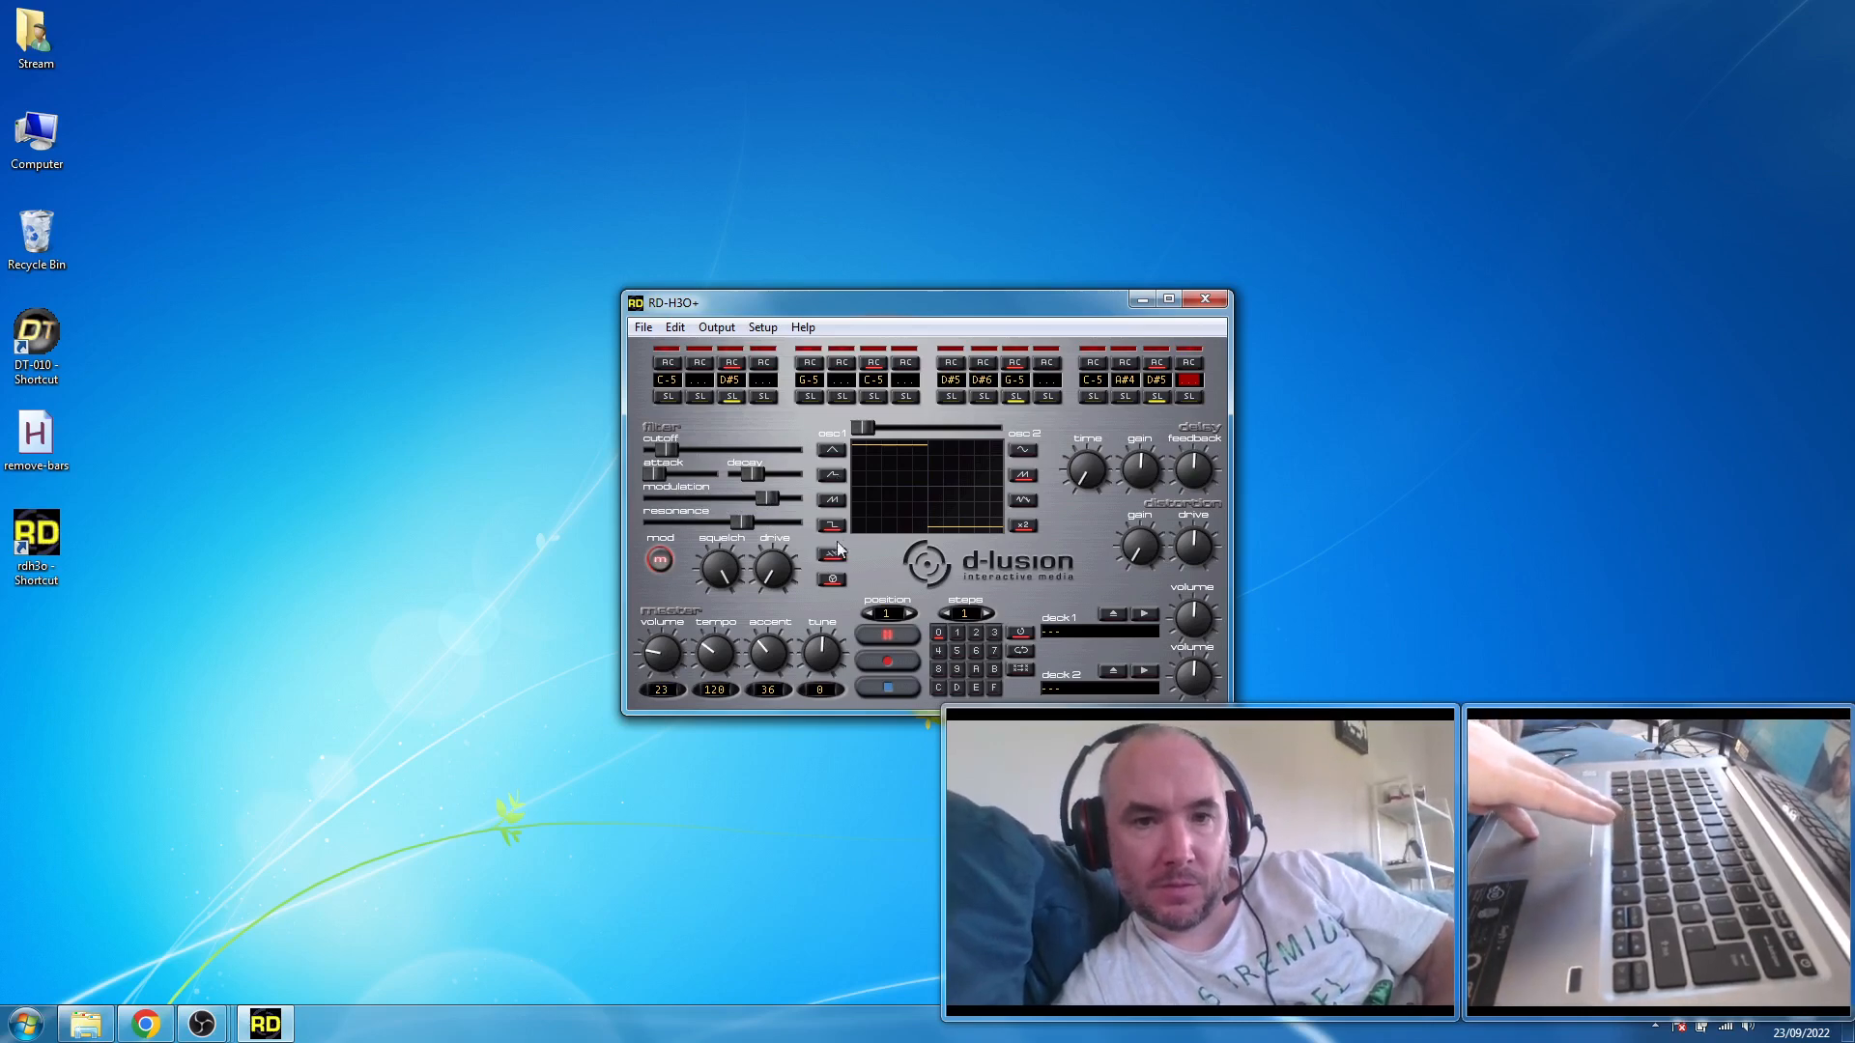
{"action": "left_click", "coordinate": [832, 502]}
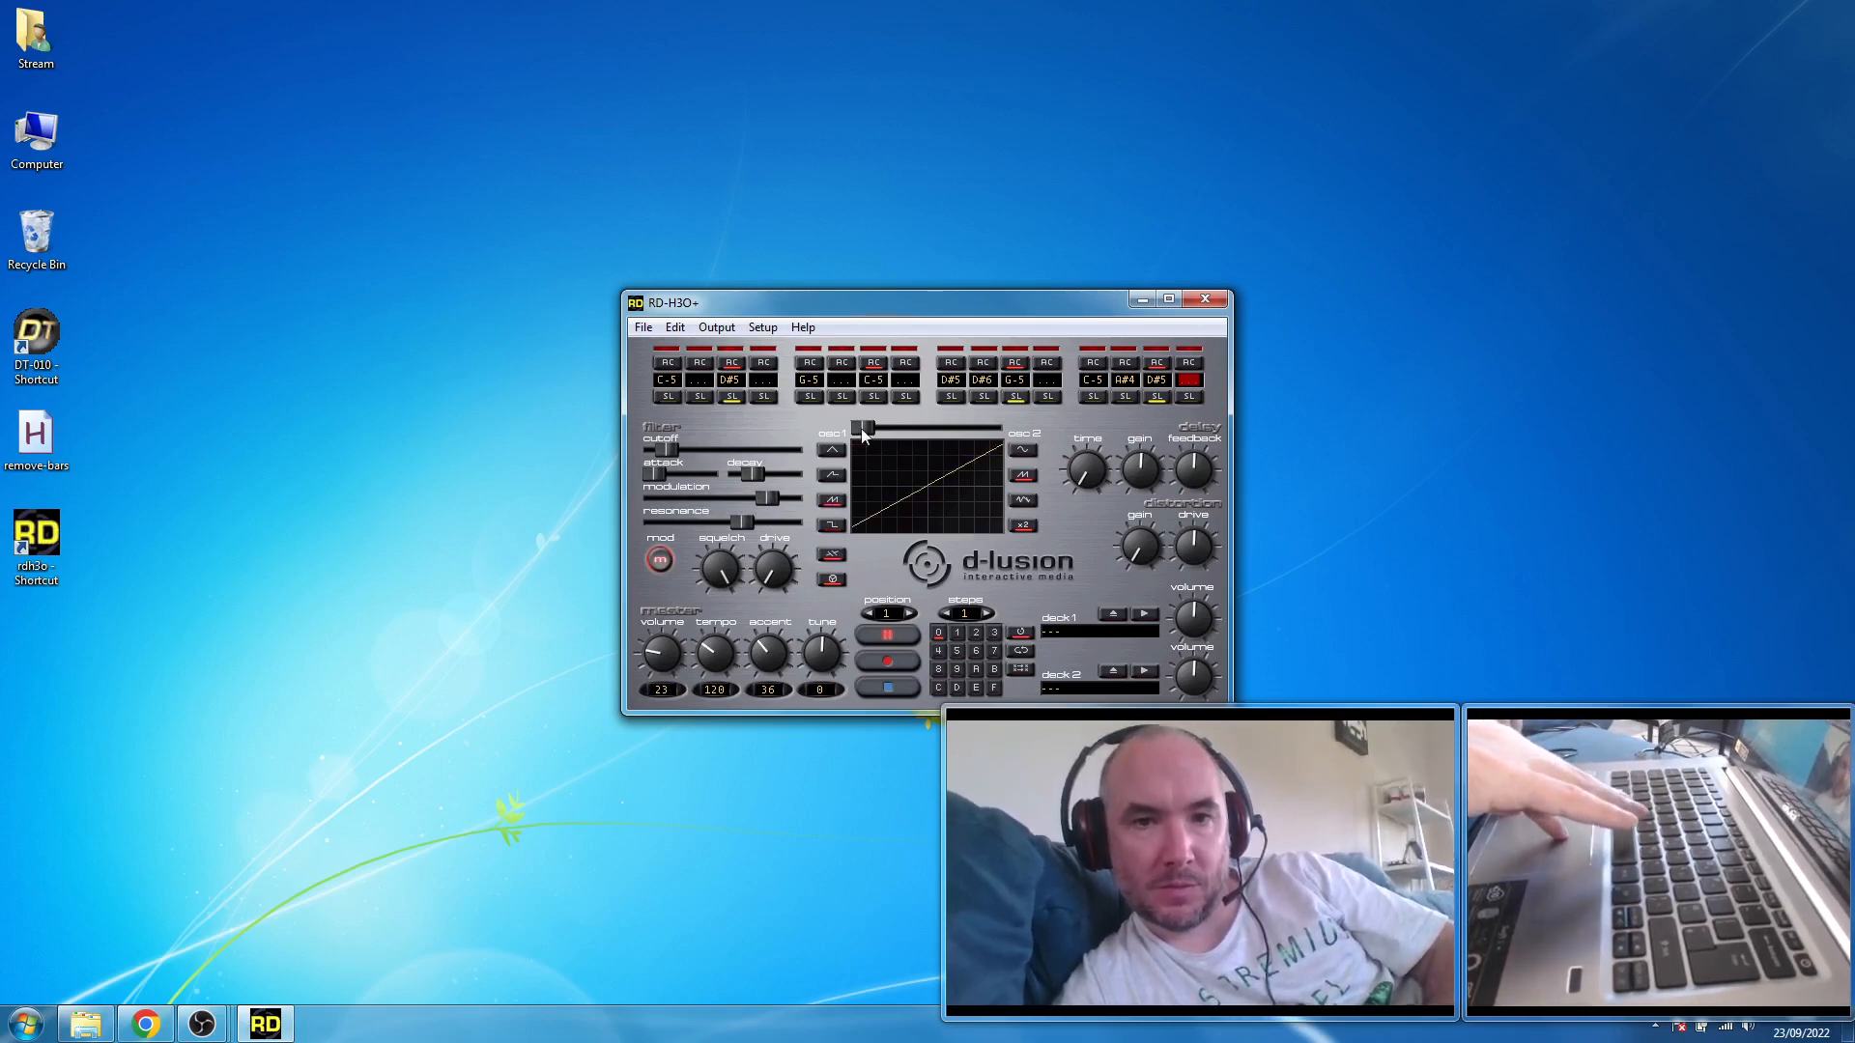
{"action": "left_click_drag", "start_coordinate": [861, 427], "coordinate": [914, 443]}
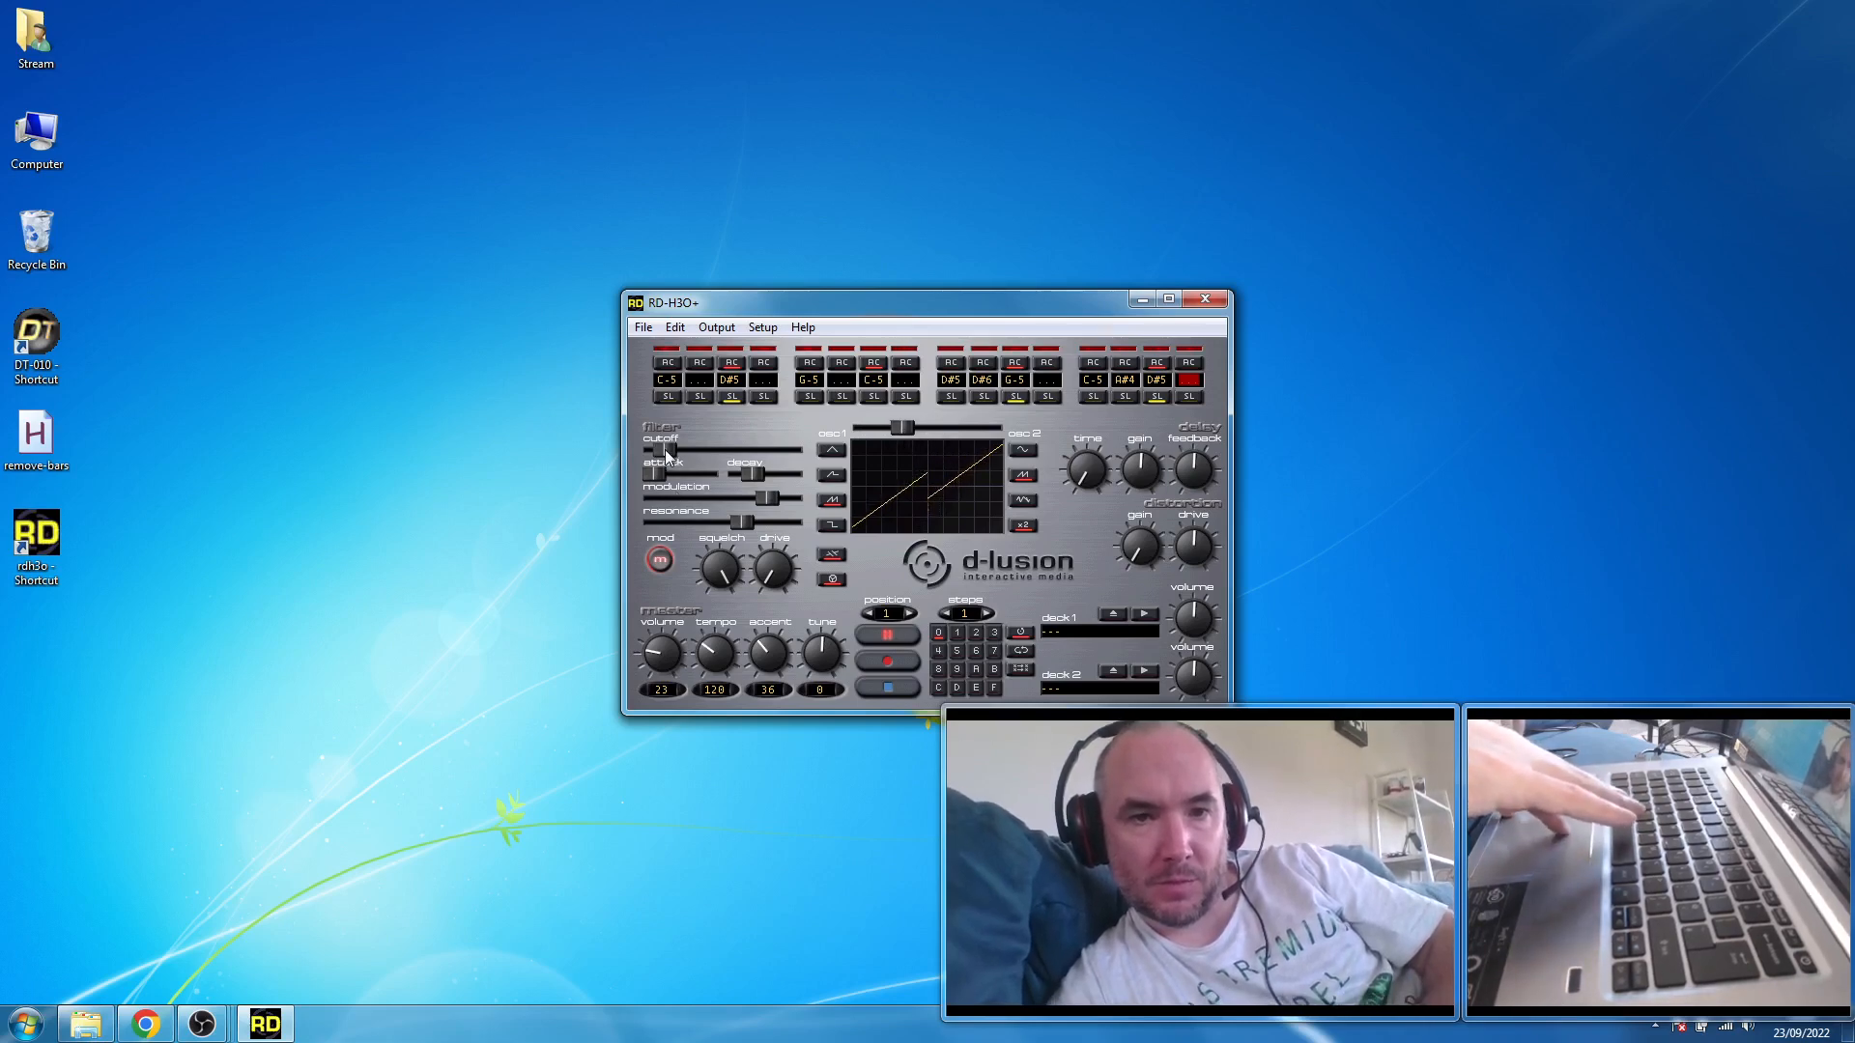
- Raise the filter cutoff to near maximum and stop playback
{"action": "left_click_drag", "start_coordinate": [666, 455], "coordinate": [748, 454]}
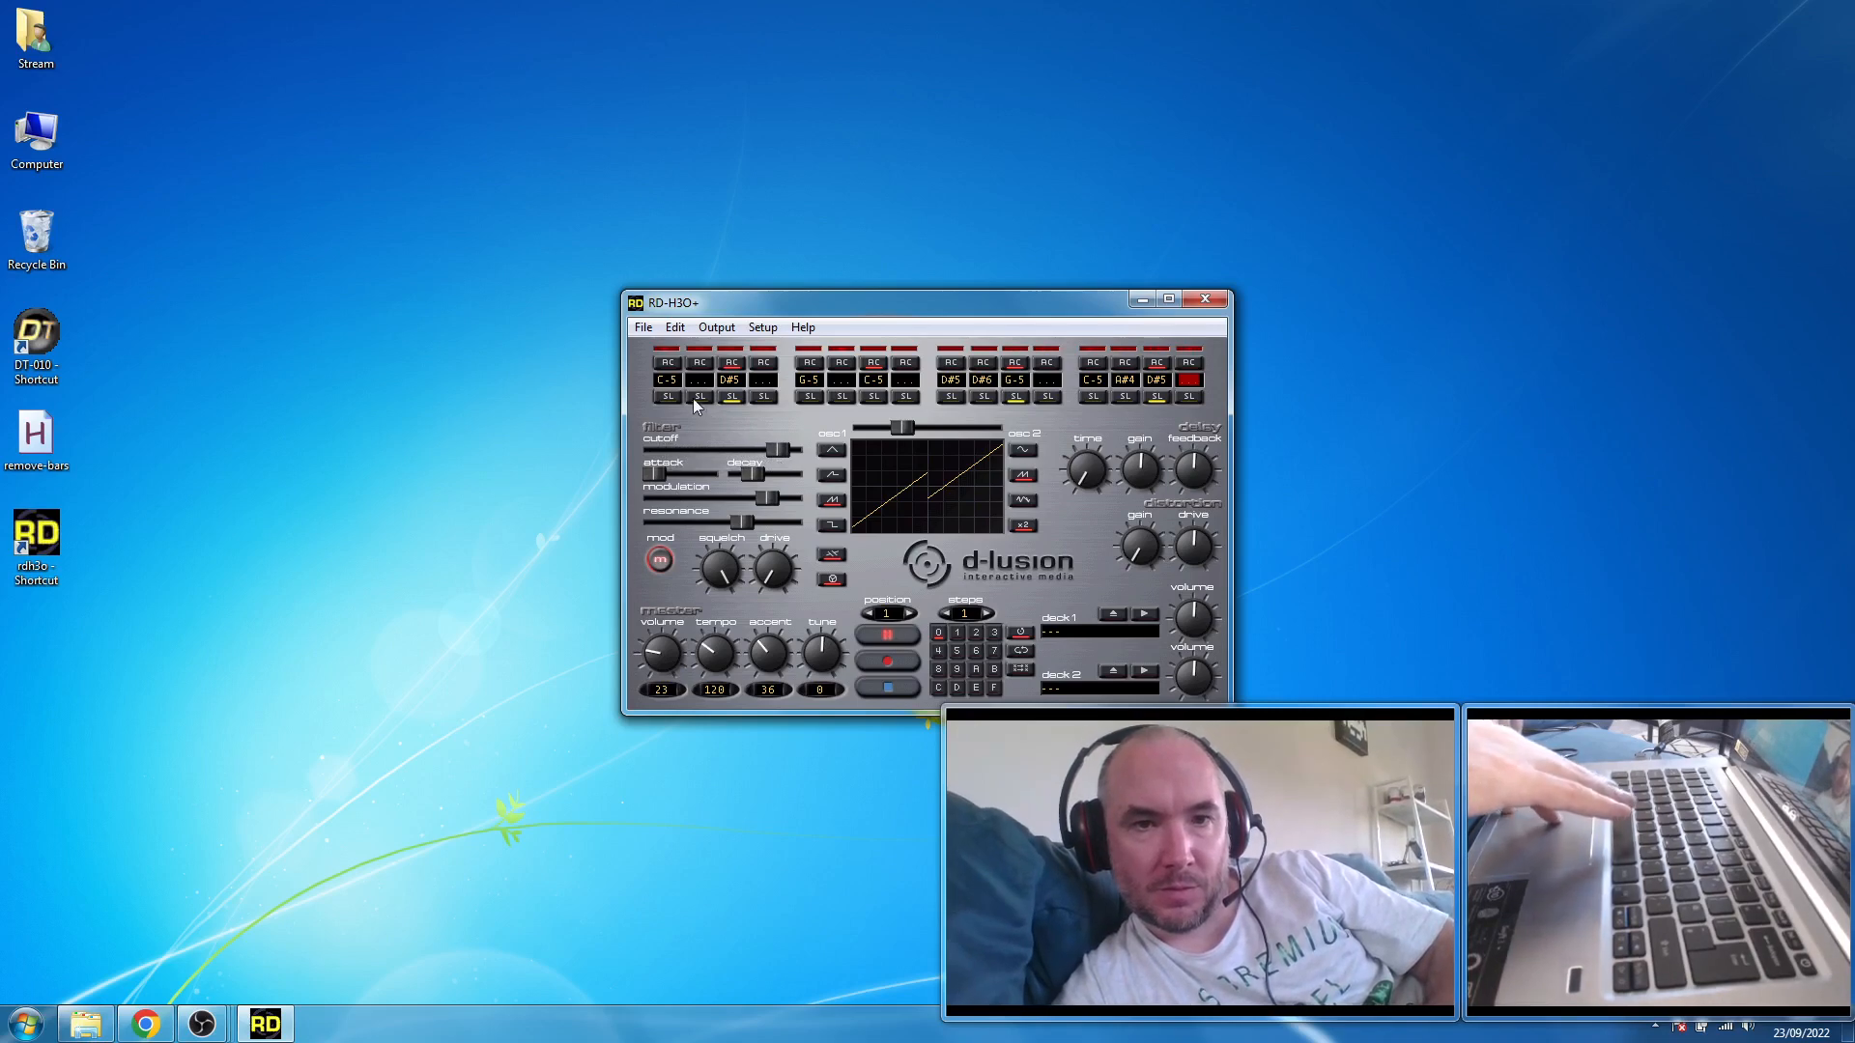
{"action": "left_click", "coordinate": [887, 686]}
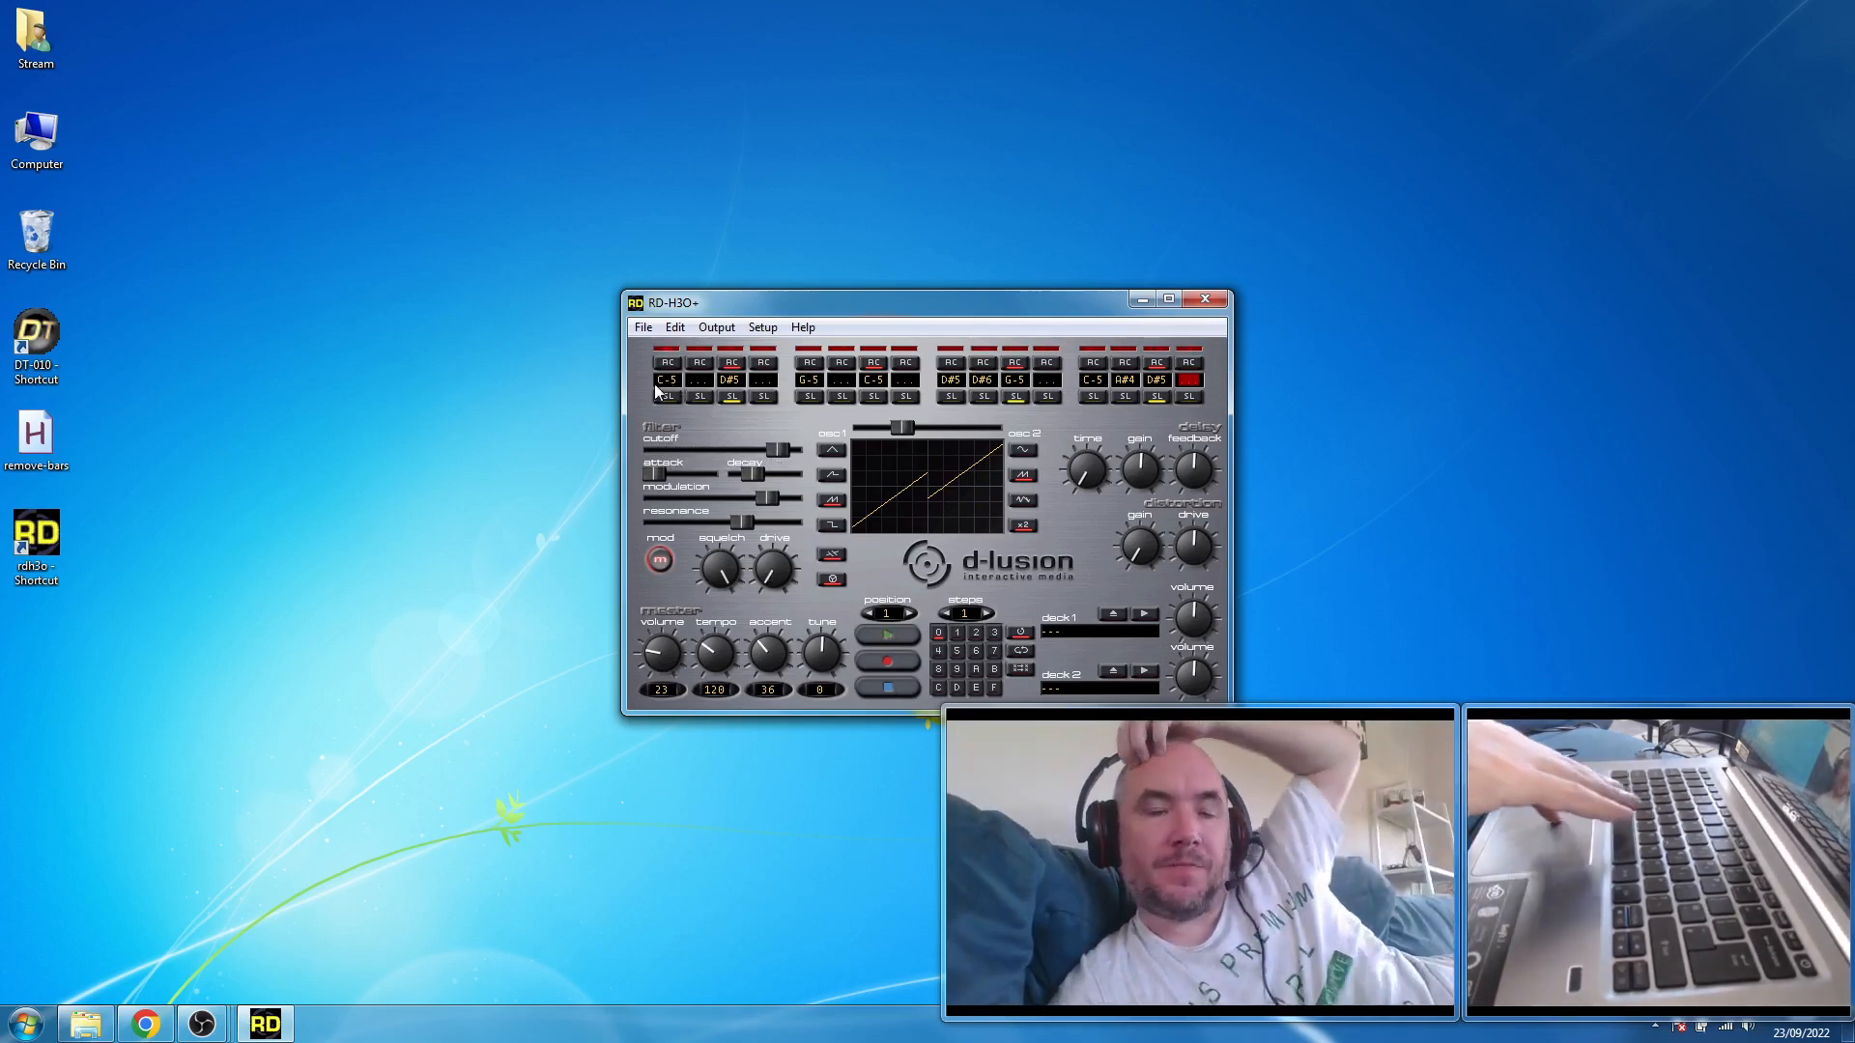
- Apply chaos to the whole pattern to randomize its notes, accents and slides, and start playback
{"action": "left_click", "coordinate": [635, 329]}
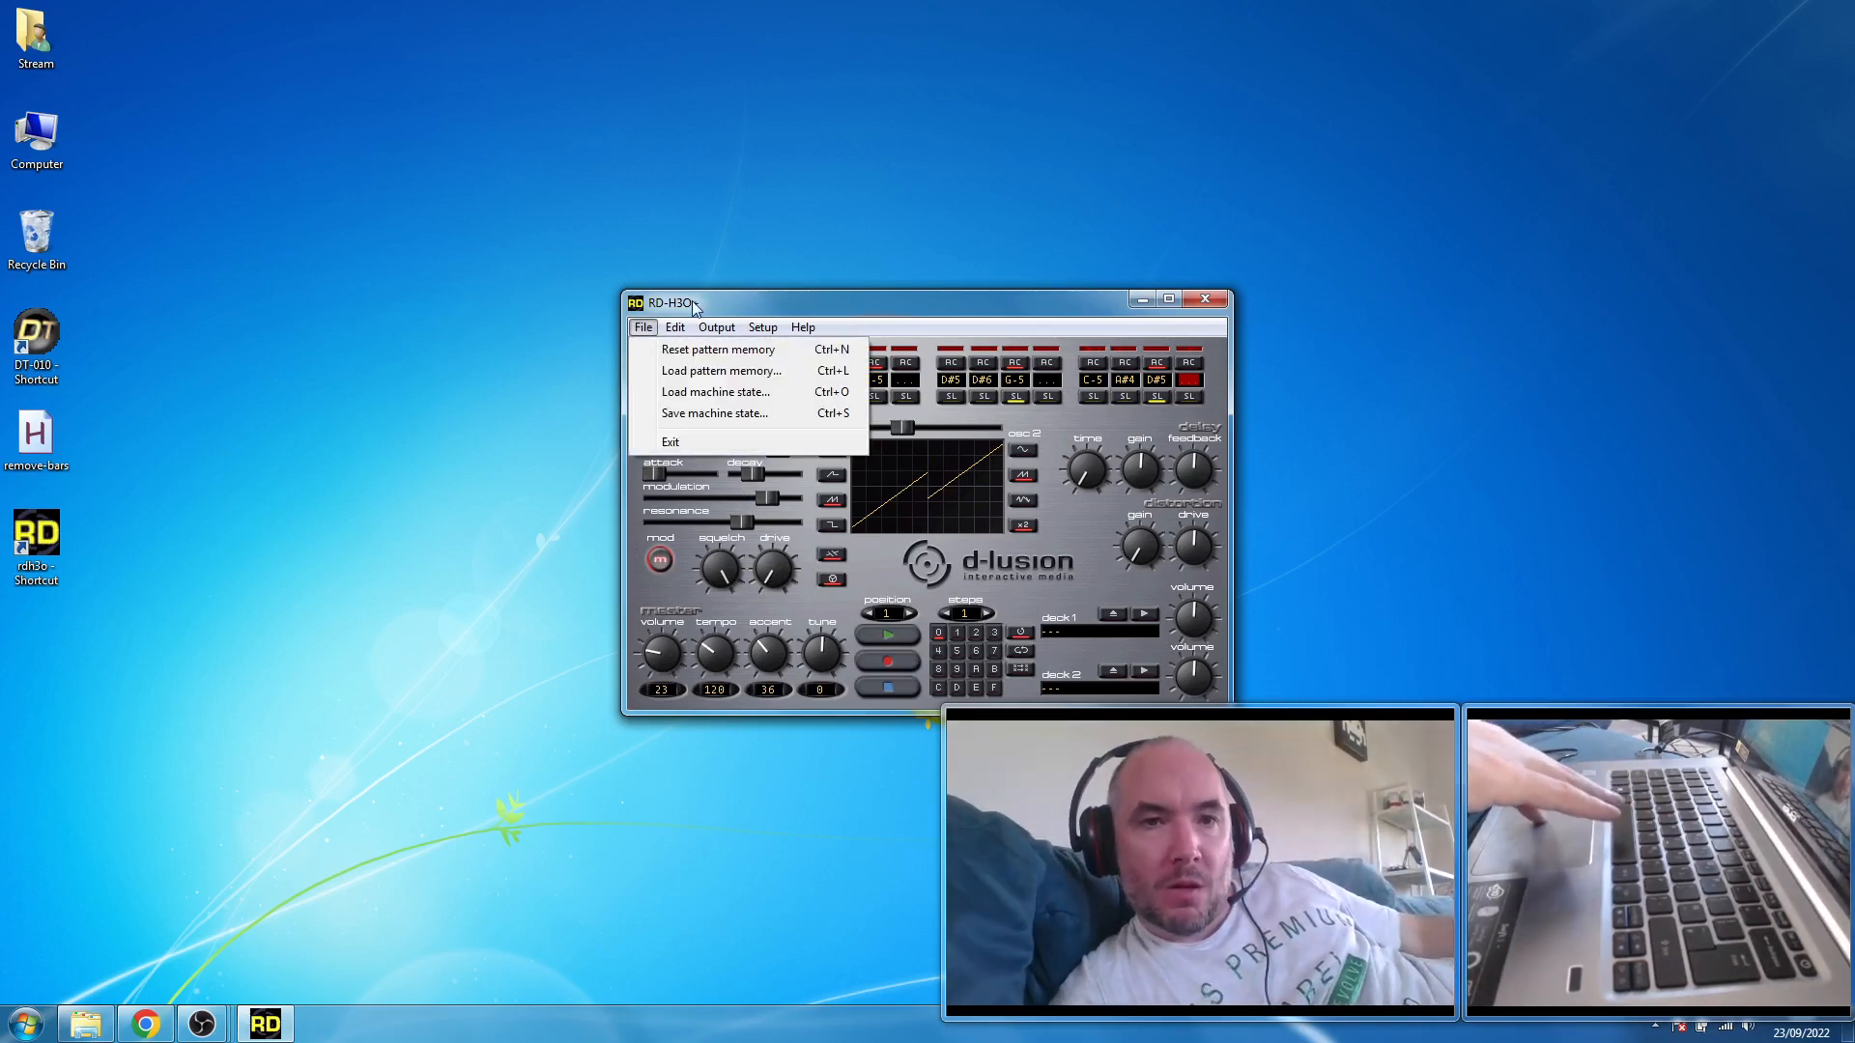
{"action": "mouse_move", "coordinate": [681, 329]}
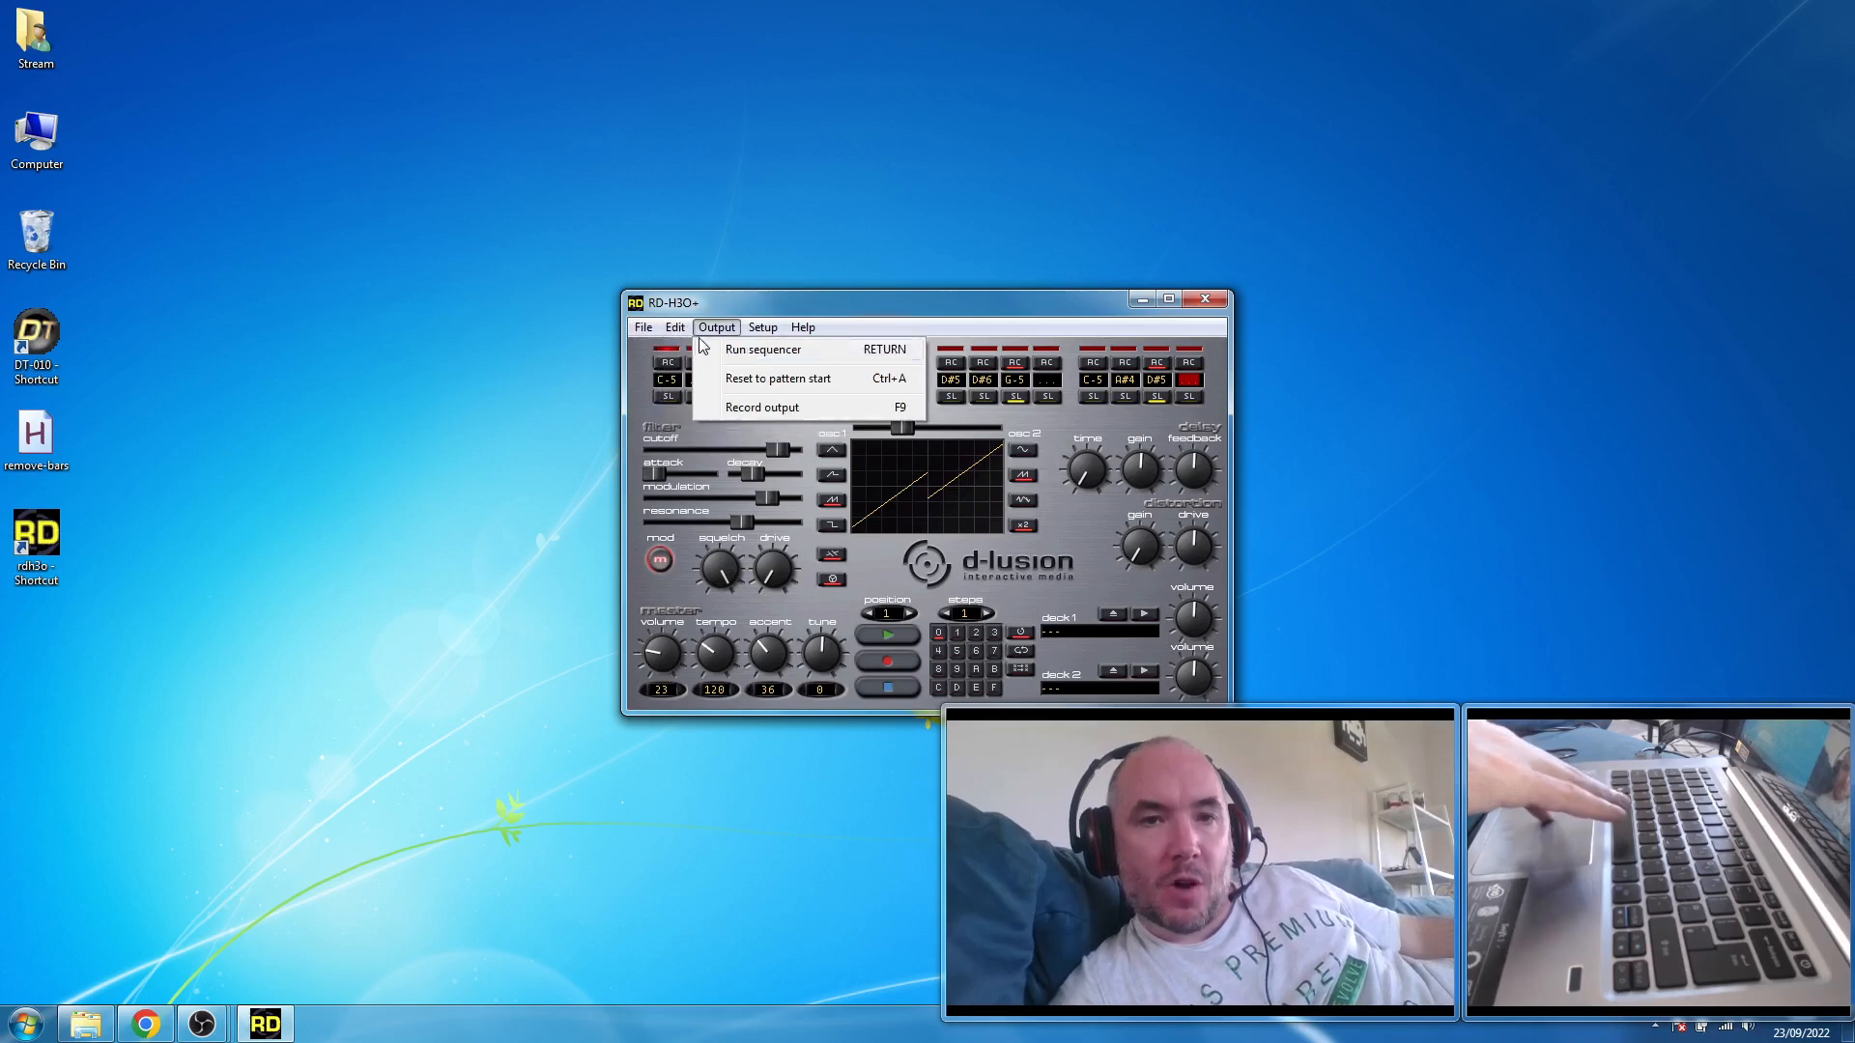
{"action": "mouse_move", "coordinate": [747, 421]}
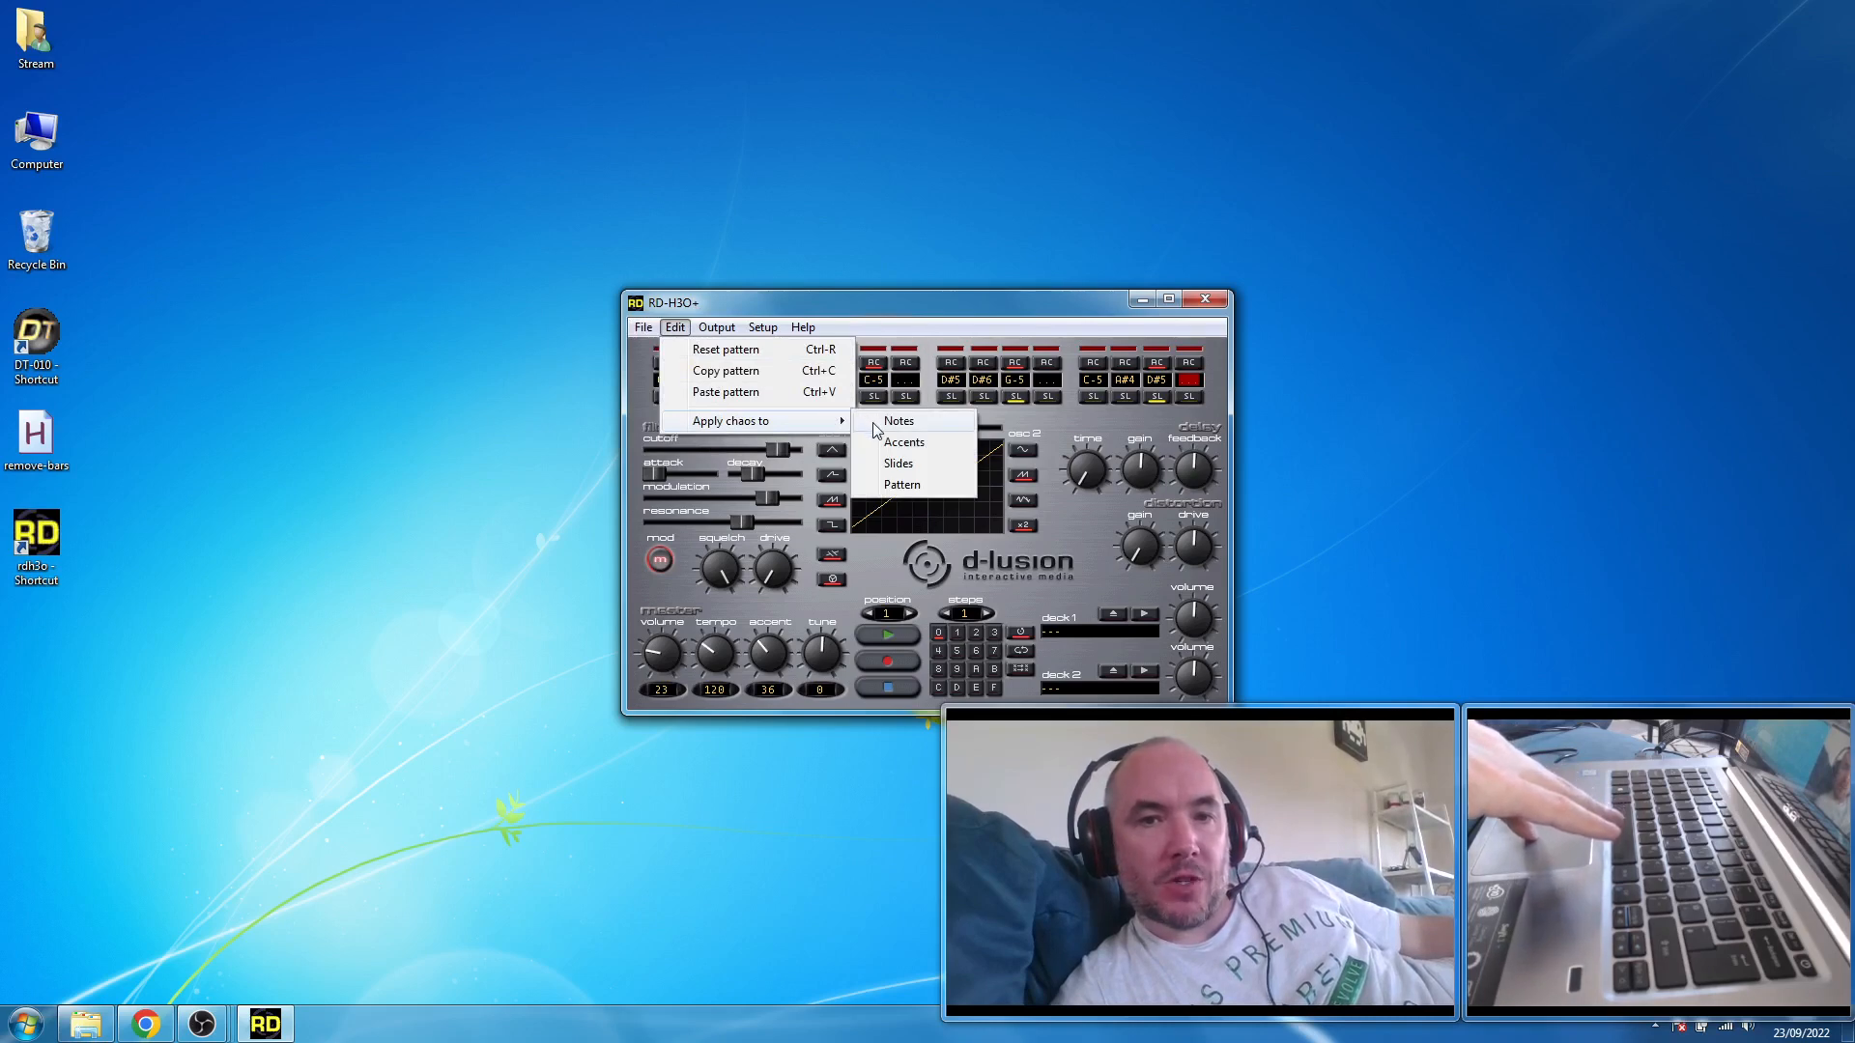
{"action": "left_click", "coordinate": [881, 486]}
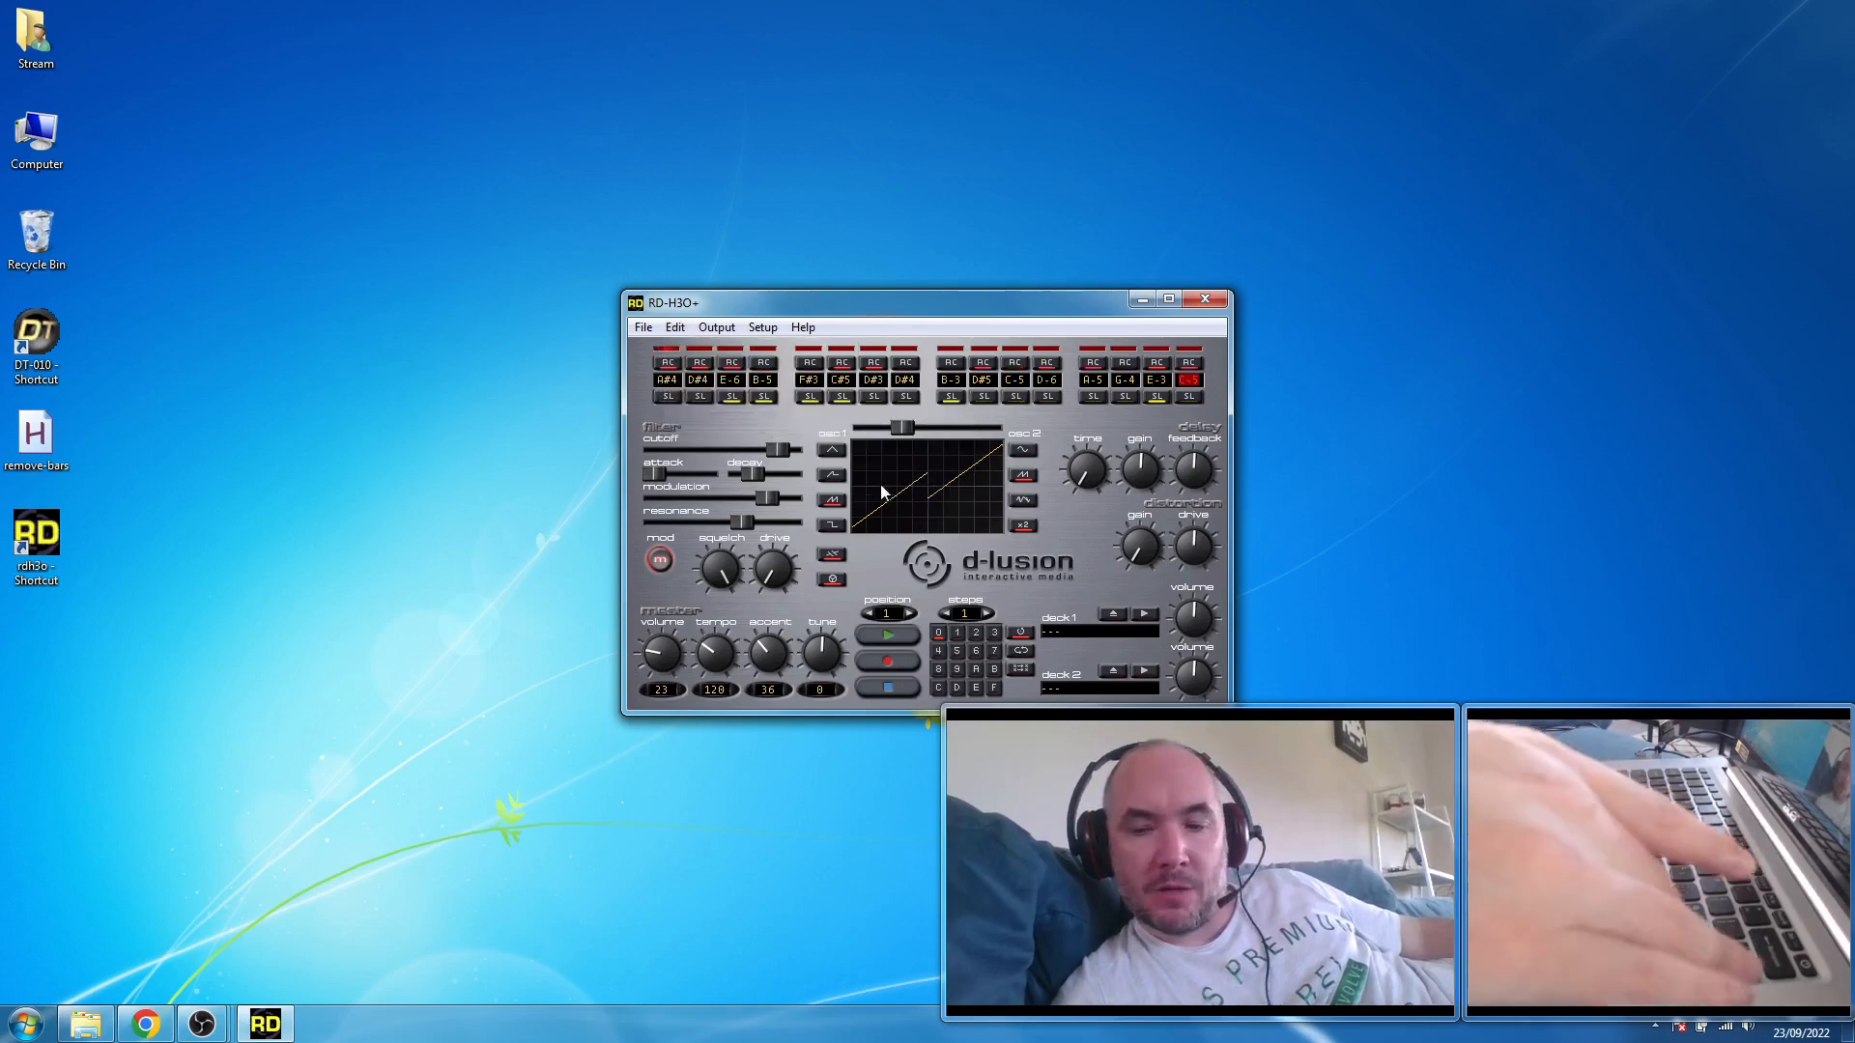
{"action": "key", "text": "space"}
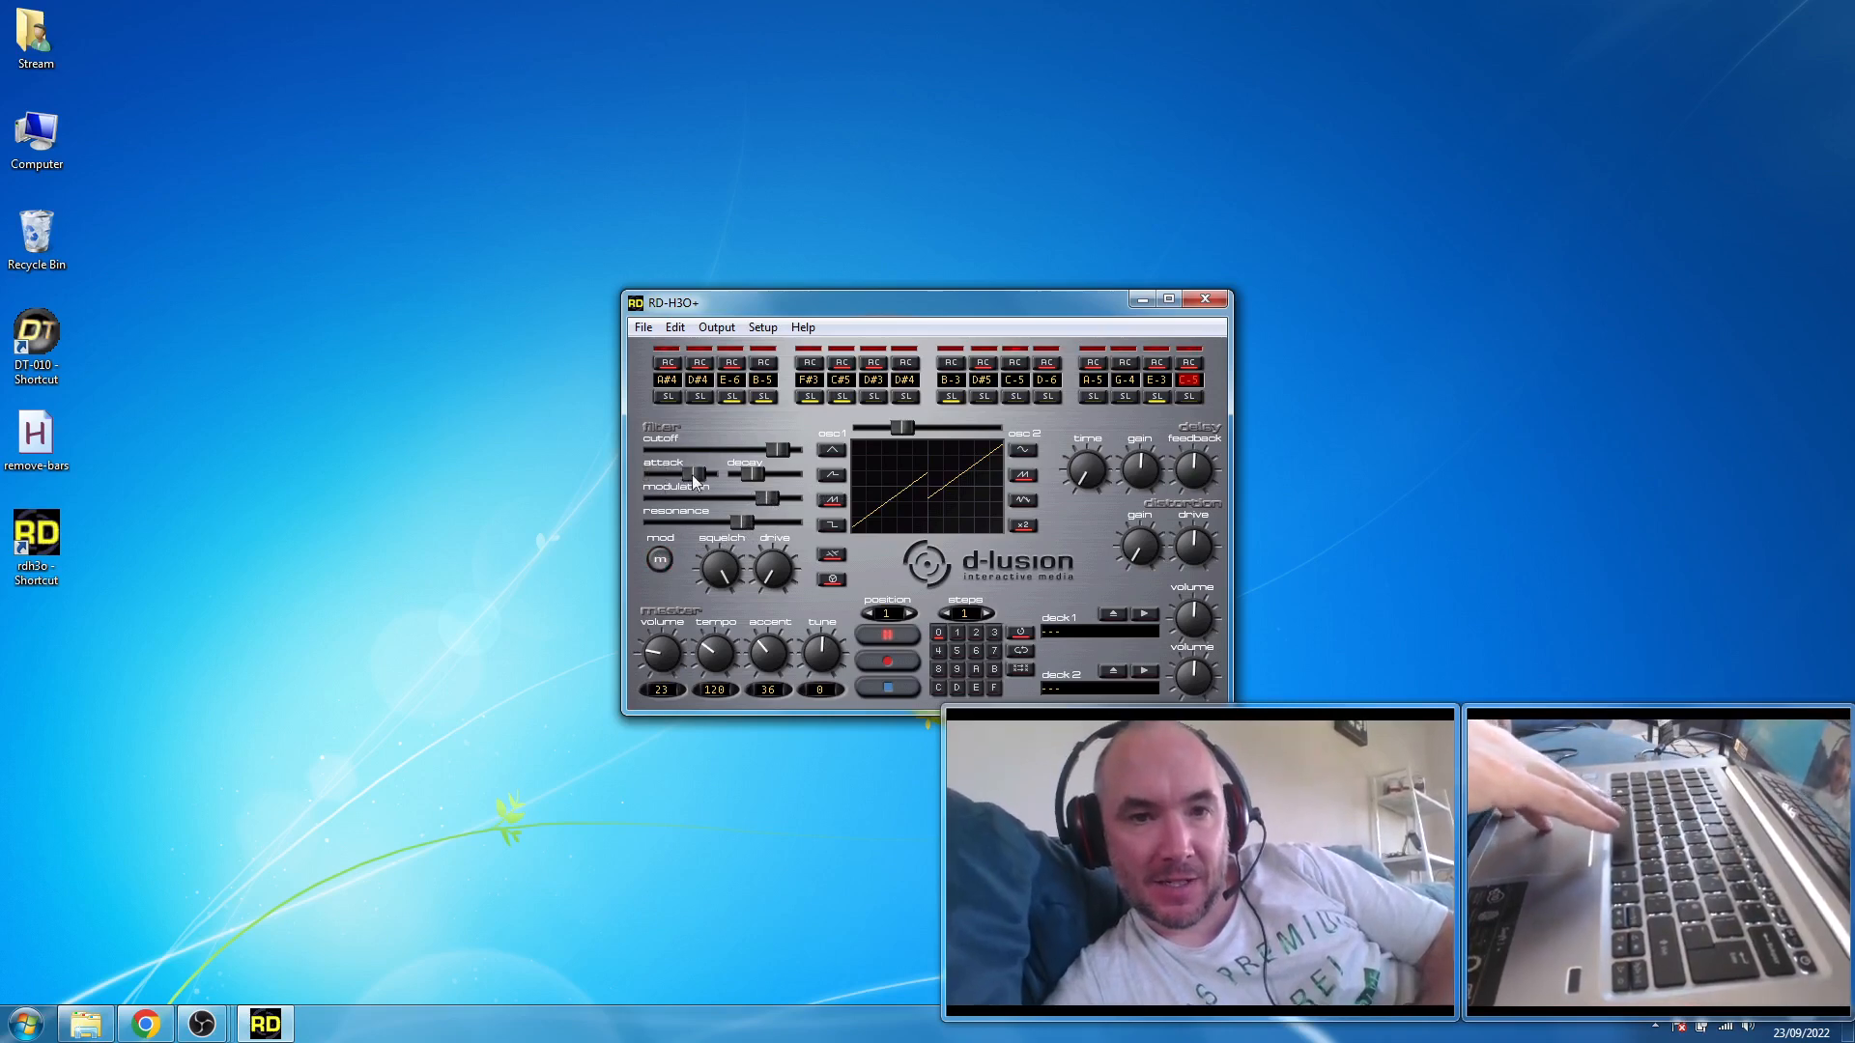
- Set the filter attack and modulation to near maximum, raise the decay slightly, and switch oscillator 1 to the square wave
{"action": "left_click_drag", "start_coordinate": [656, 474], "coordinate": [710, 474]}
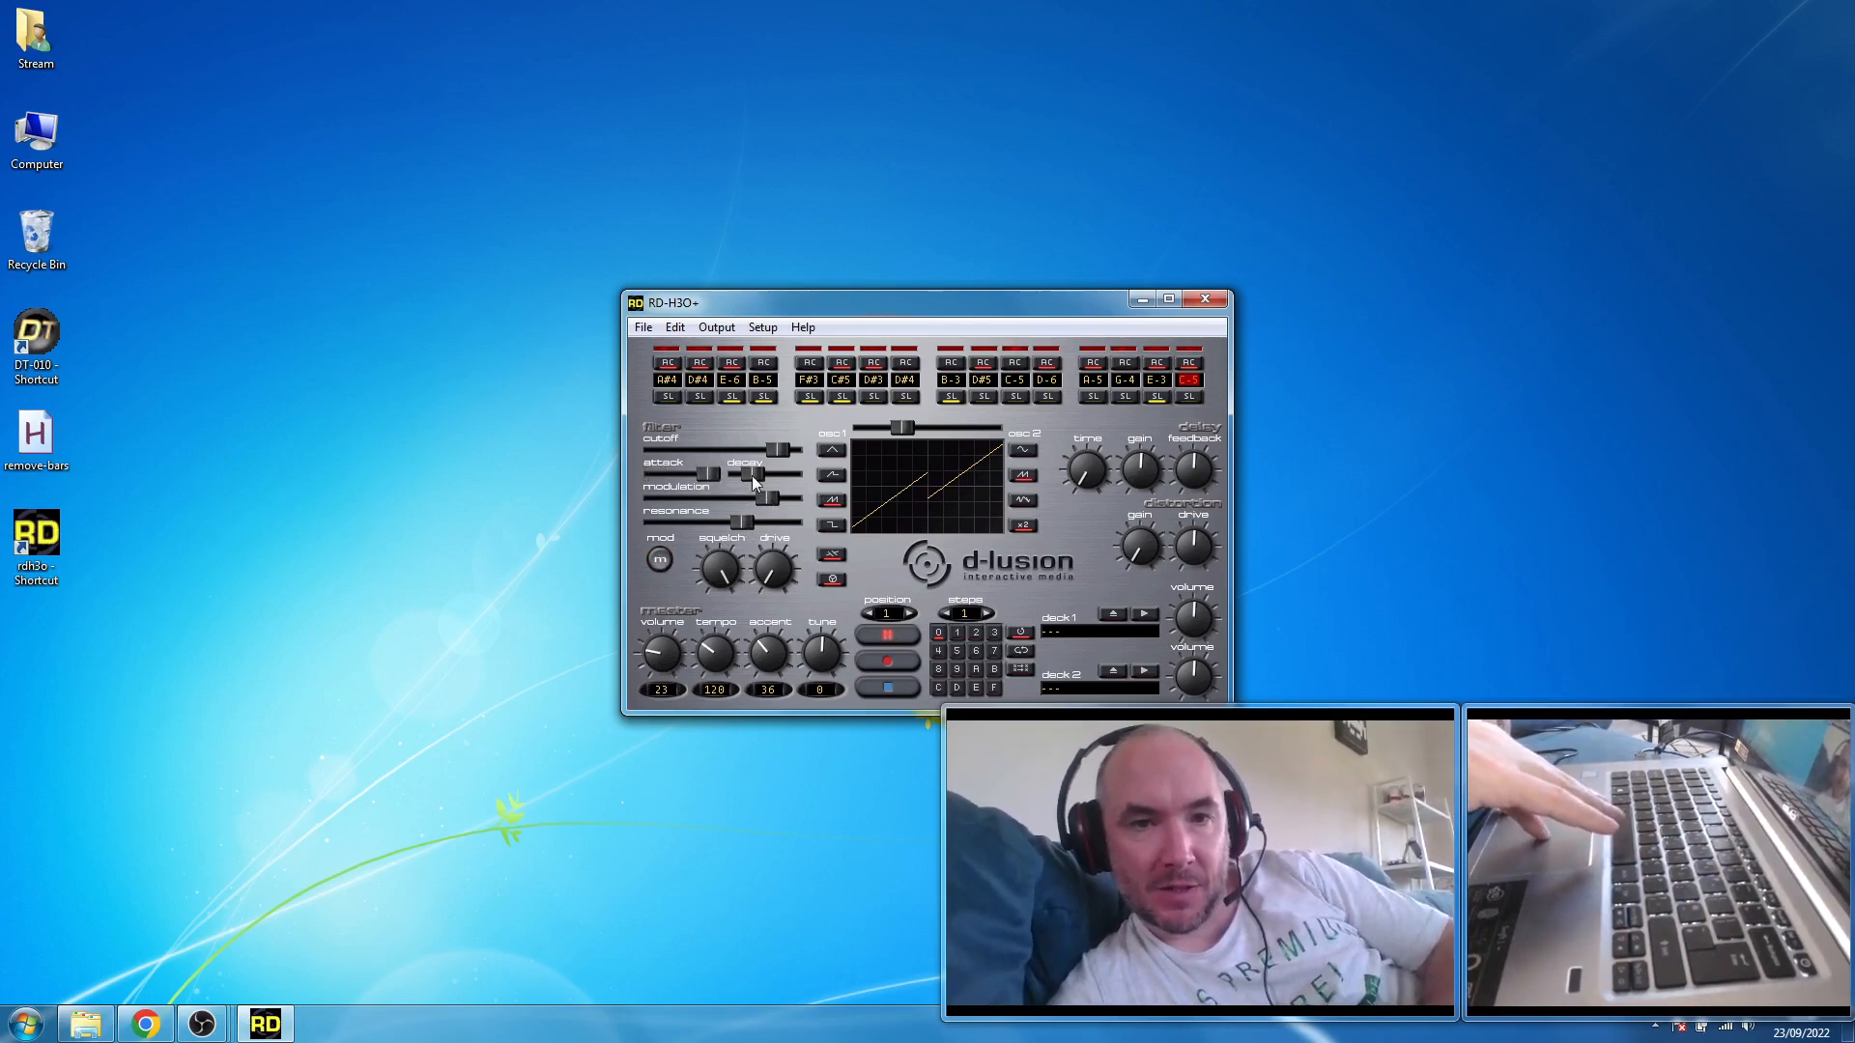
{"action": "mouse_move", "coordinate": [770, 495]}
{"action": "left_mouse_down"}
{"action": "mouse_move", "coordinate": [807, 498]}
{"action": "mouse_move", "coordinate": [787, 495]}
{"action": "left_mouse_up"}
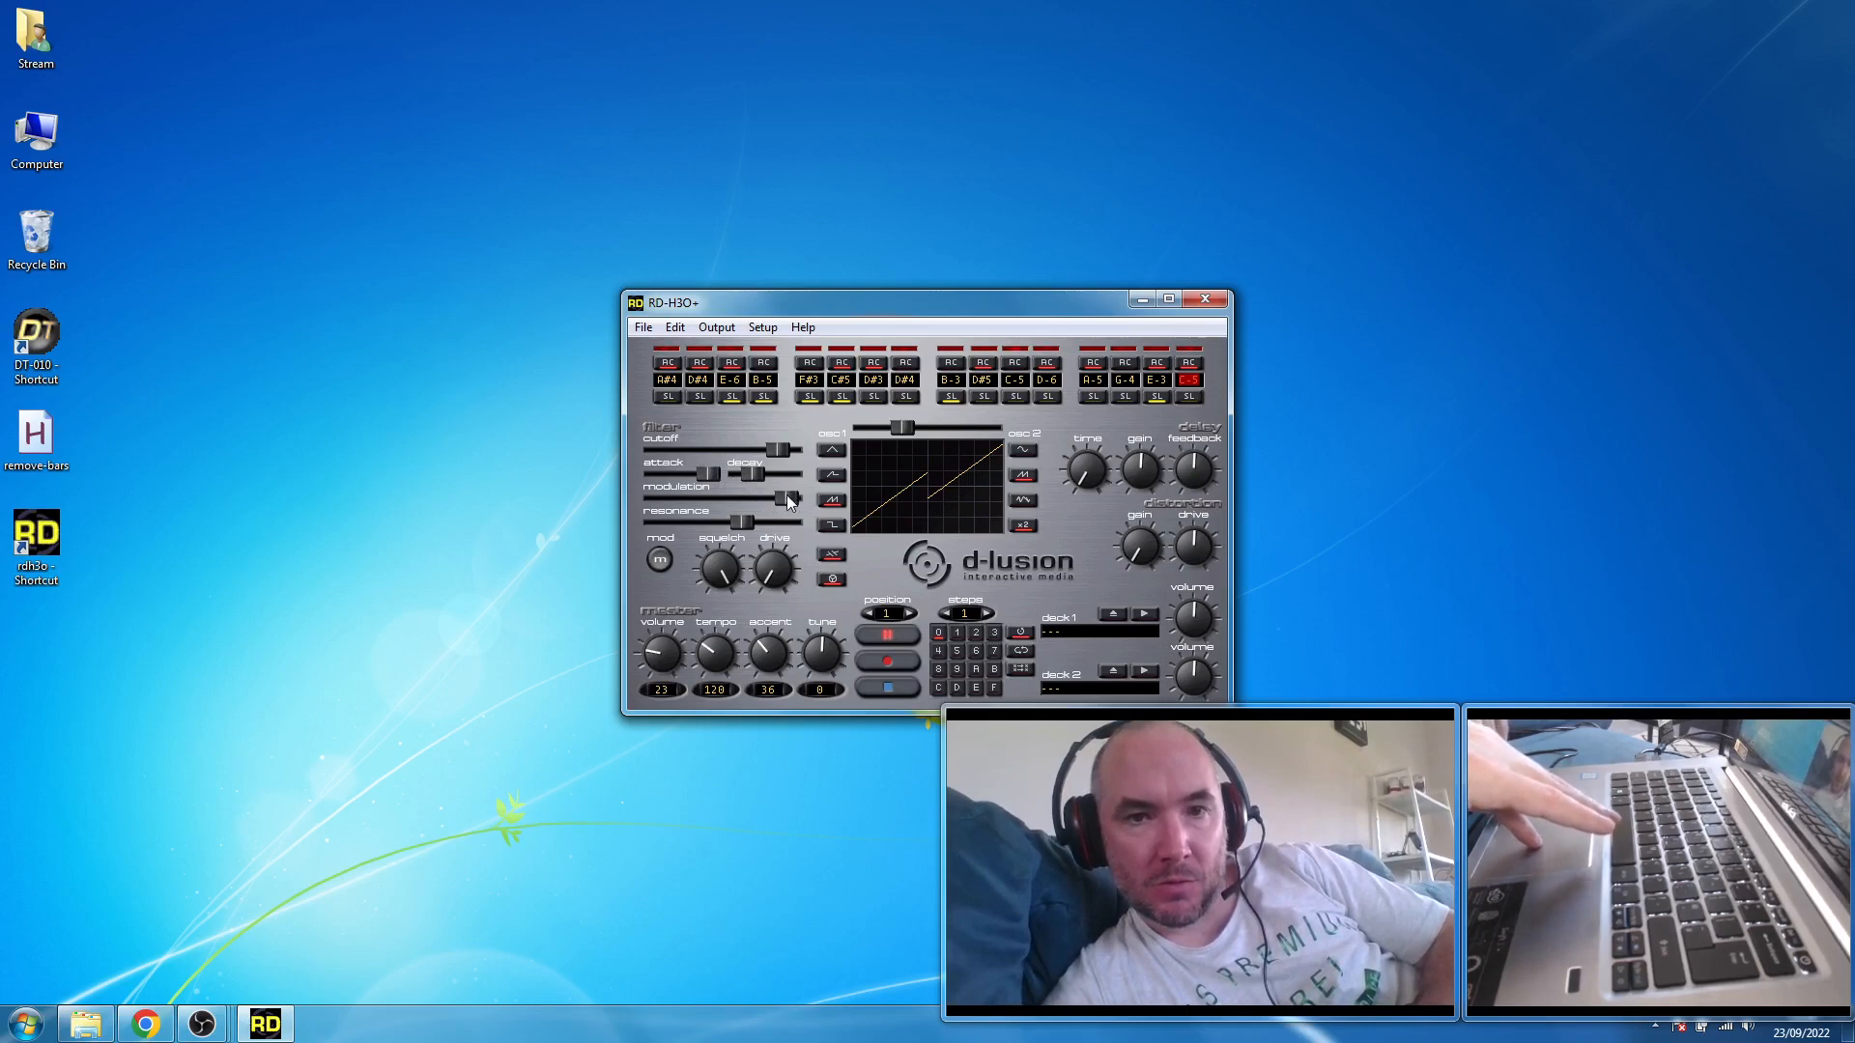
{"action": "left_click", "coordinate": [836, 524]}
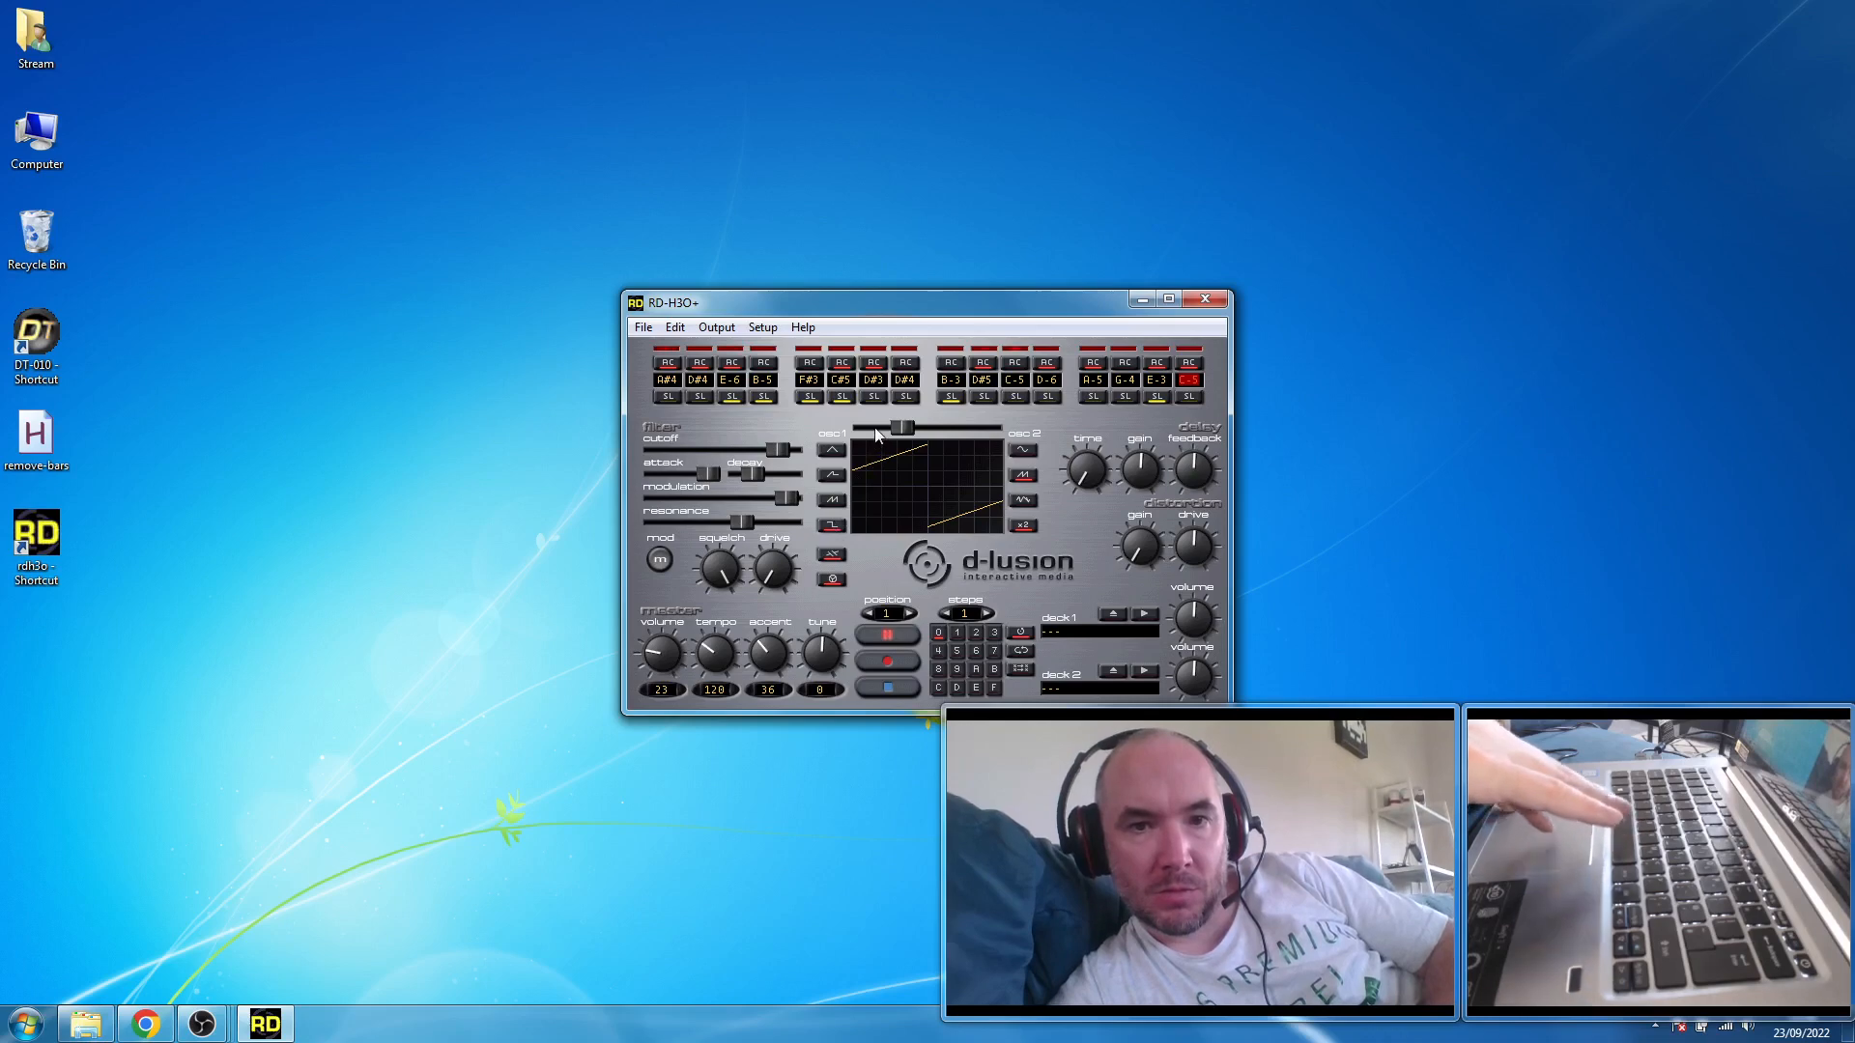
{"action": "left_click_drag", "start_coordinate": [758, 472], "coordinate": [769, 475]}
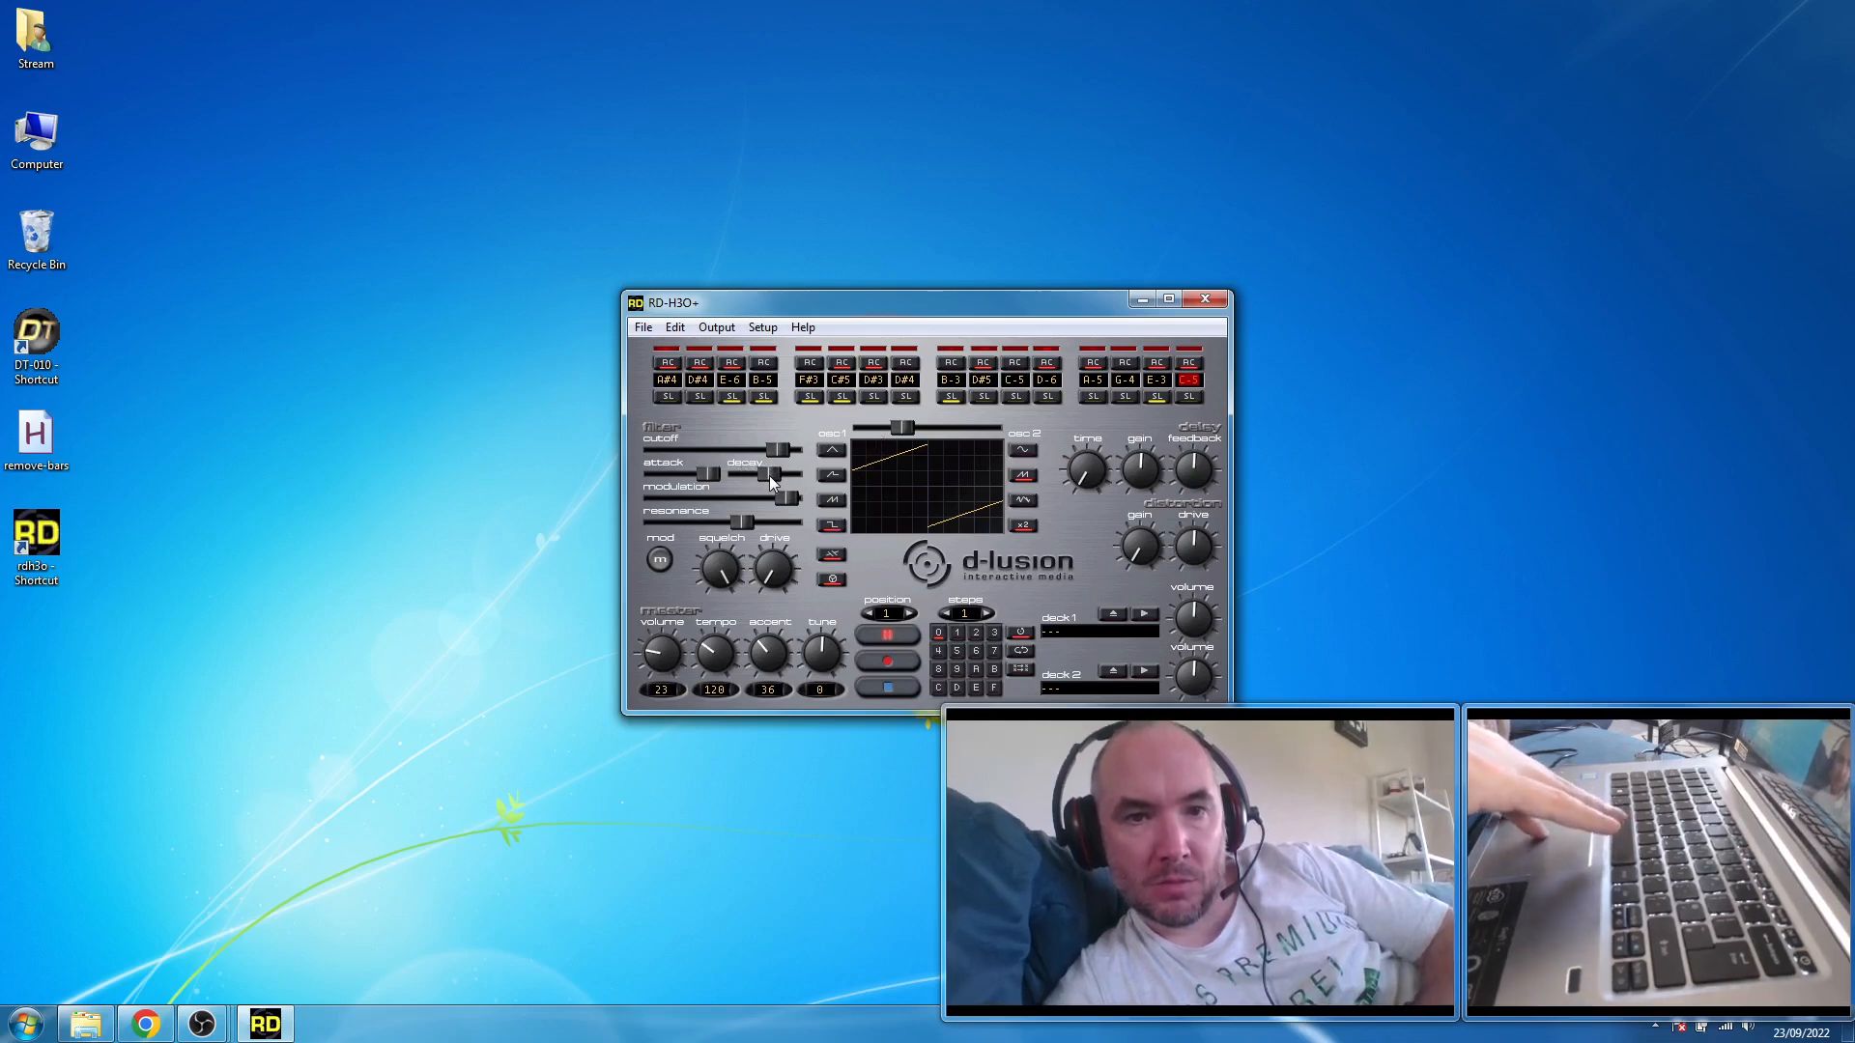
- Randomize the complete pattern once more with the Apply chaos command while it plays
{"action": "left_click", "coordinate": [681, 335]}
{"action": "mouse_move", "coordinate": [822, 421]}
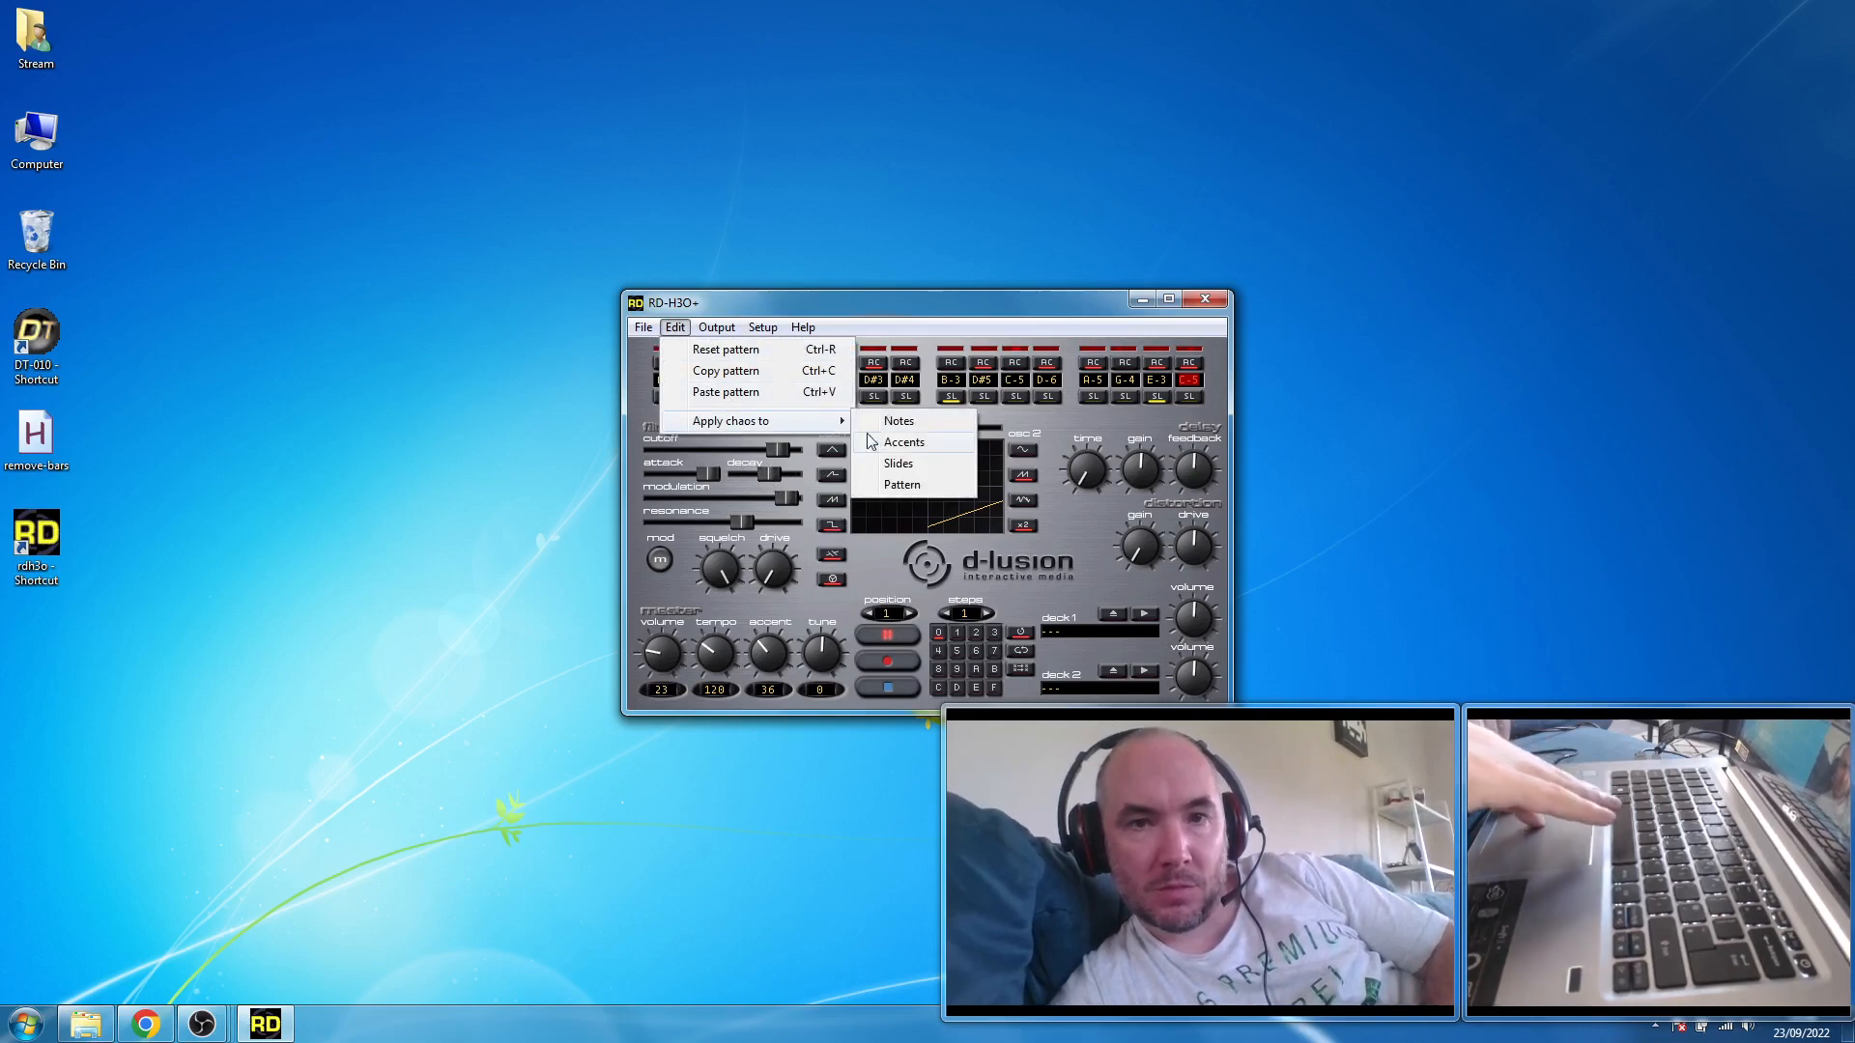
{"action": "left_click", "coordinate": [918, 486]}
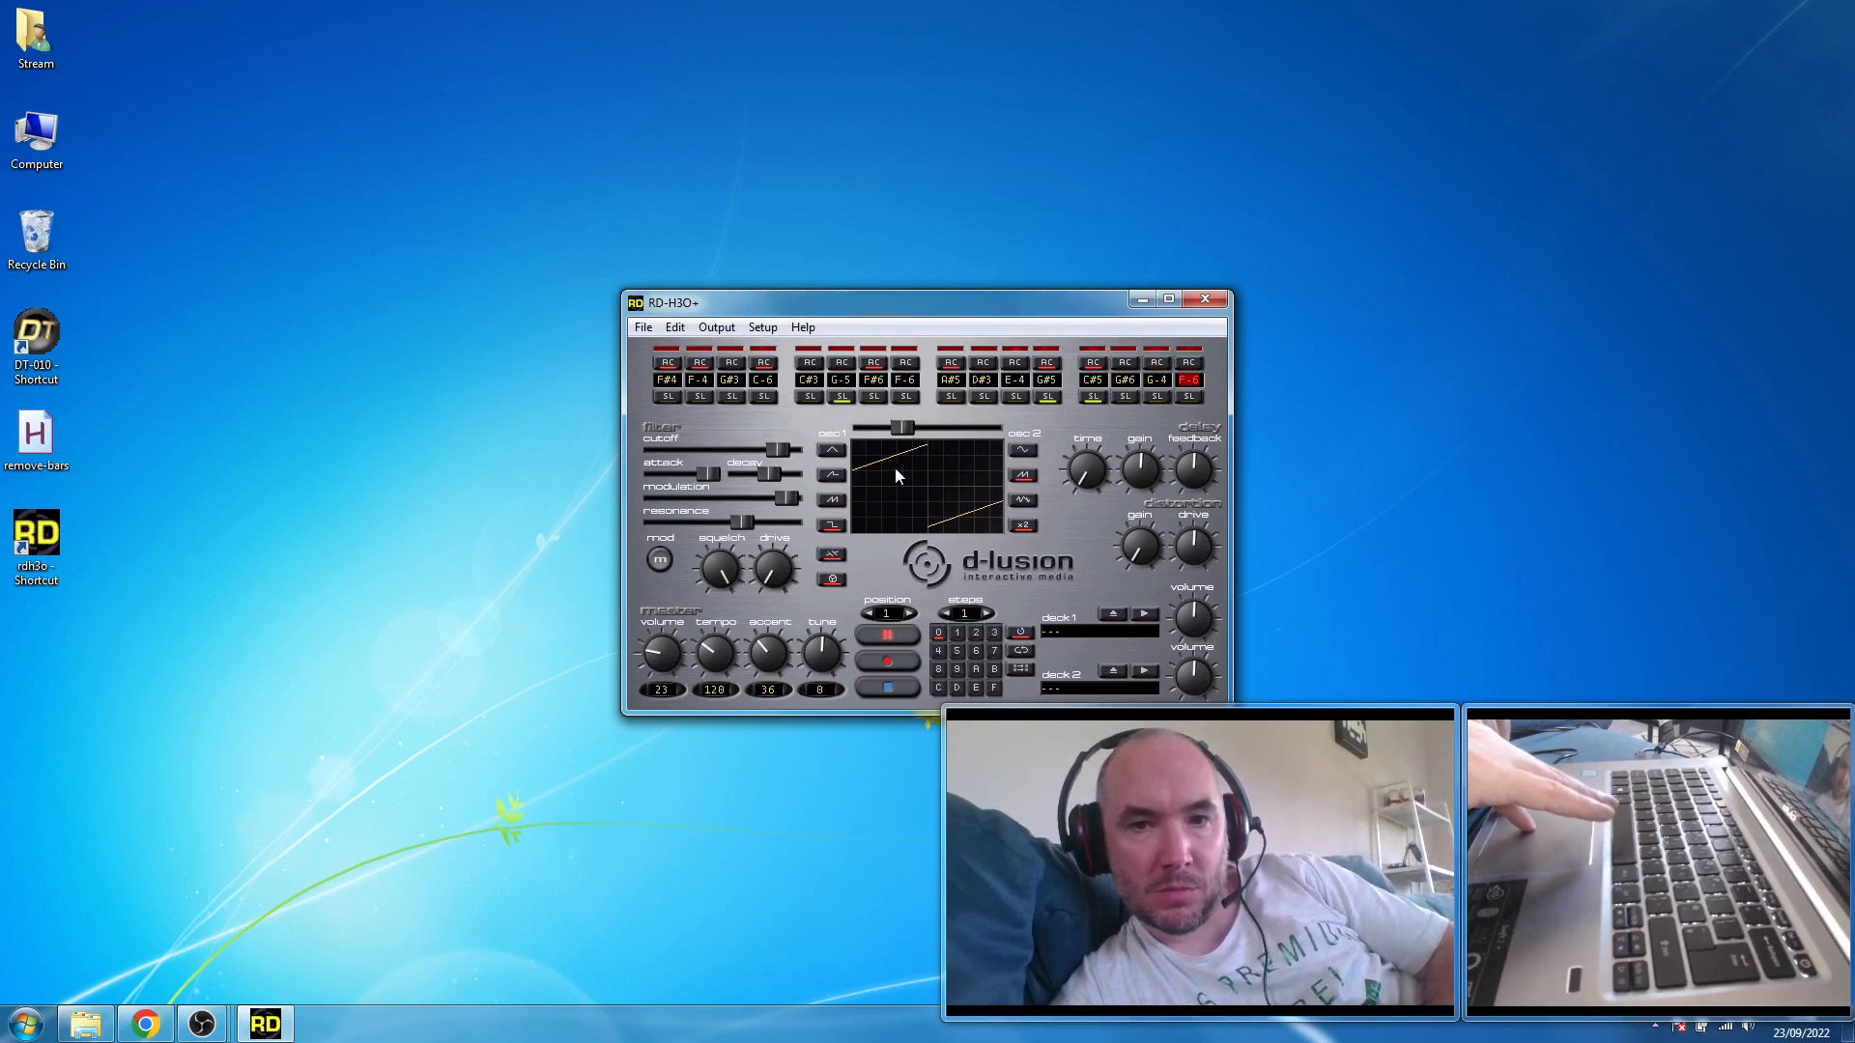
- Sweep the delay time up past its midpoint and return it to minimum
{"action": "left_click", "coordinate": [1083, 472]}
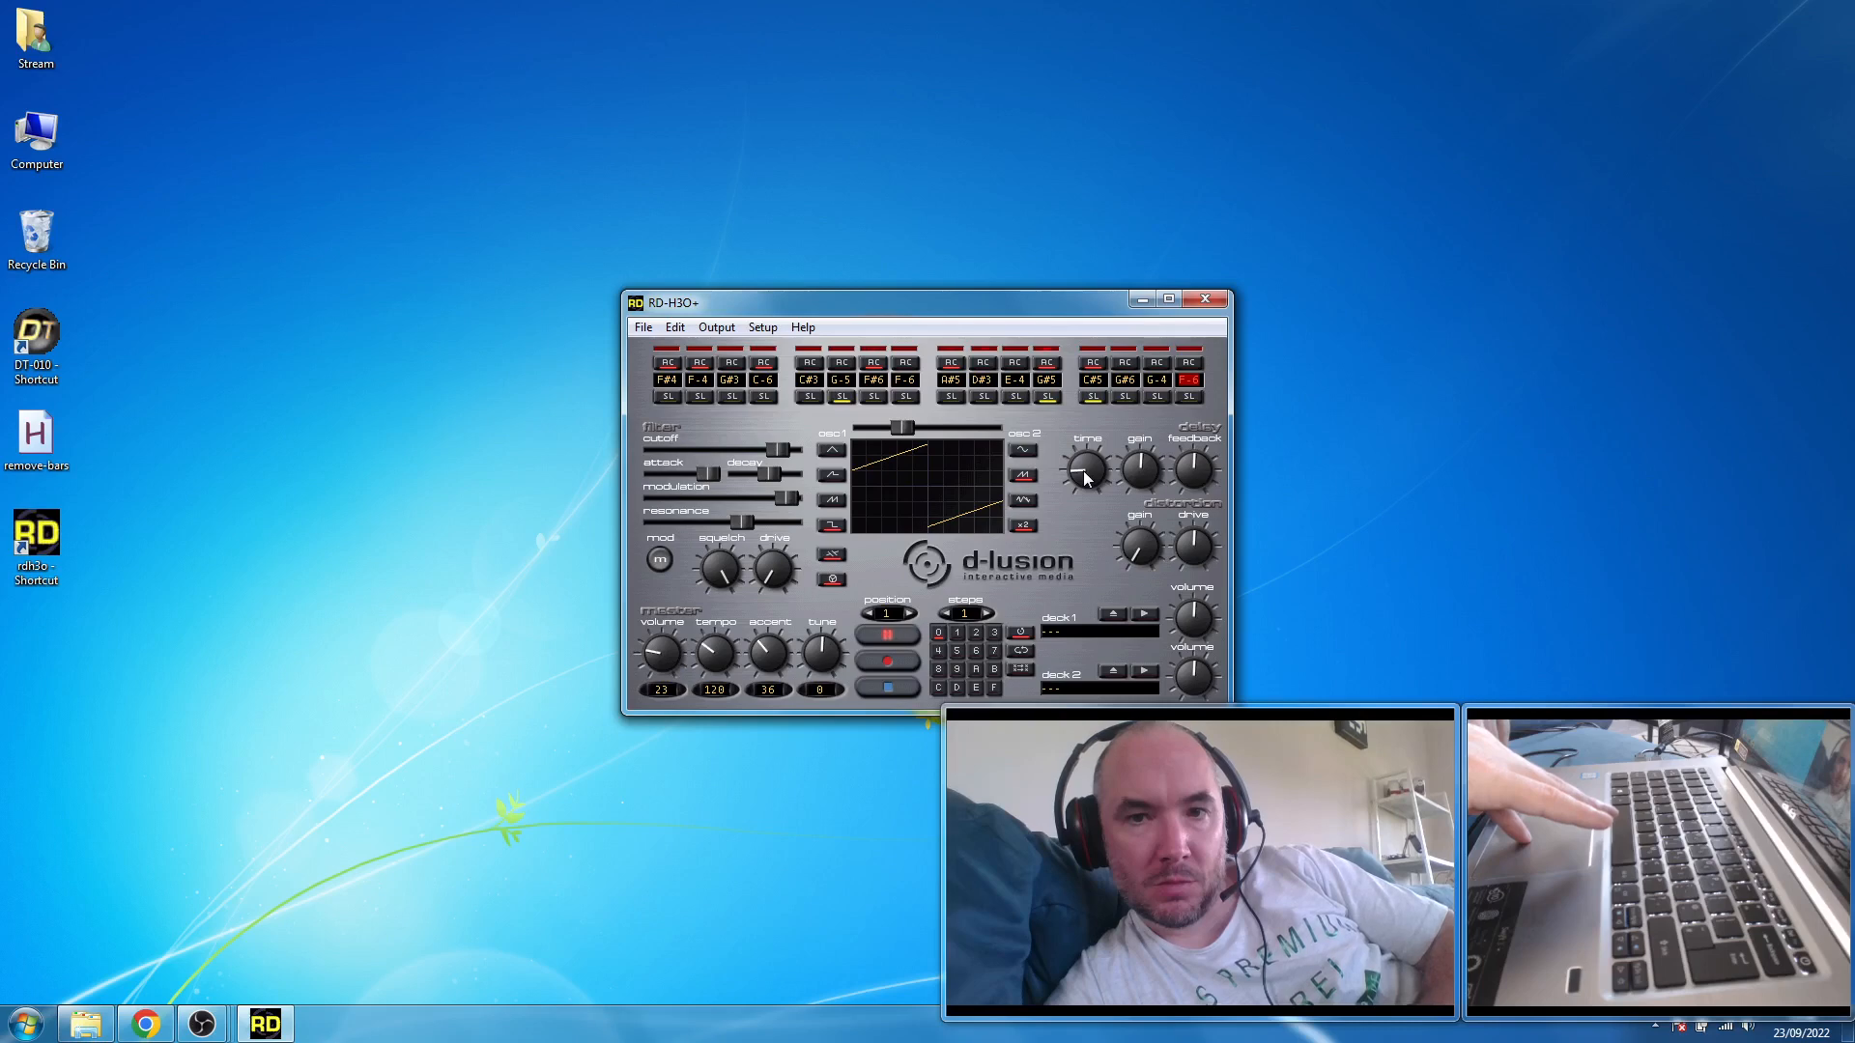
{"action": "left_click_drag", "start_coordinate": [1084, 472], "coordinate": [1083, 460]}
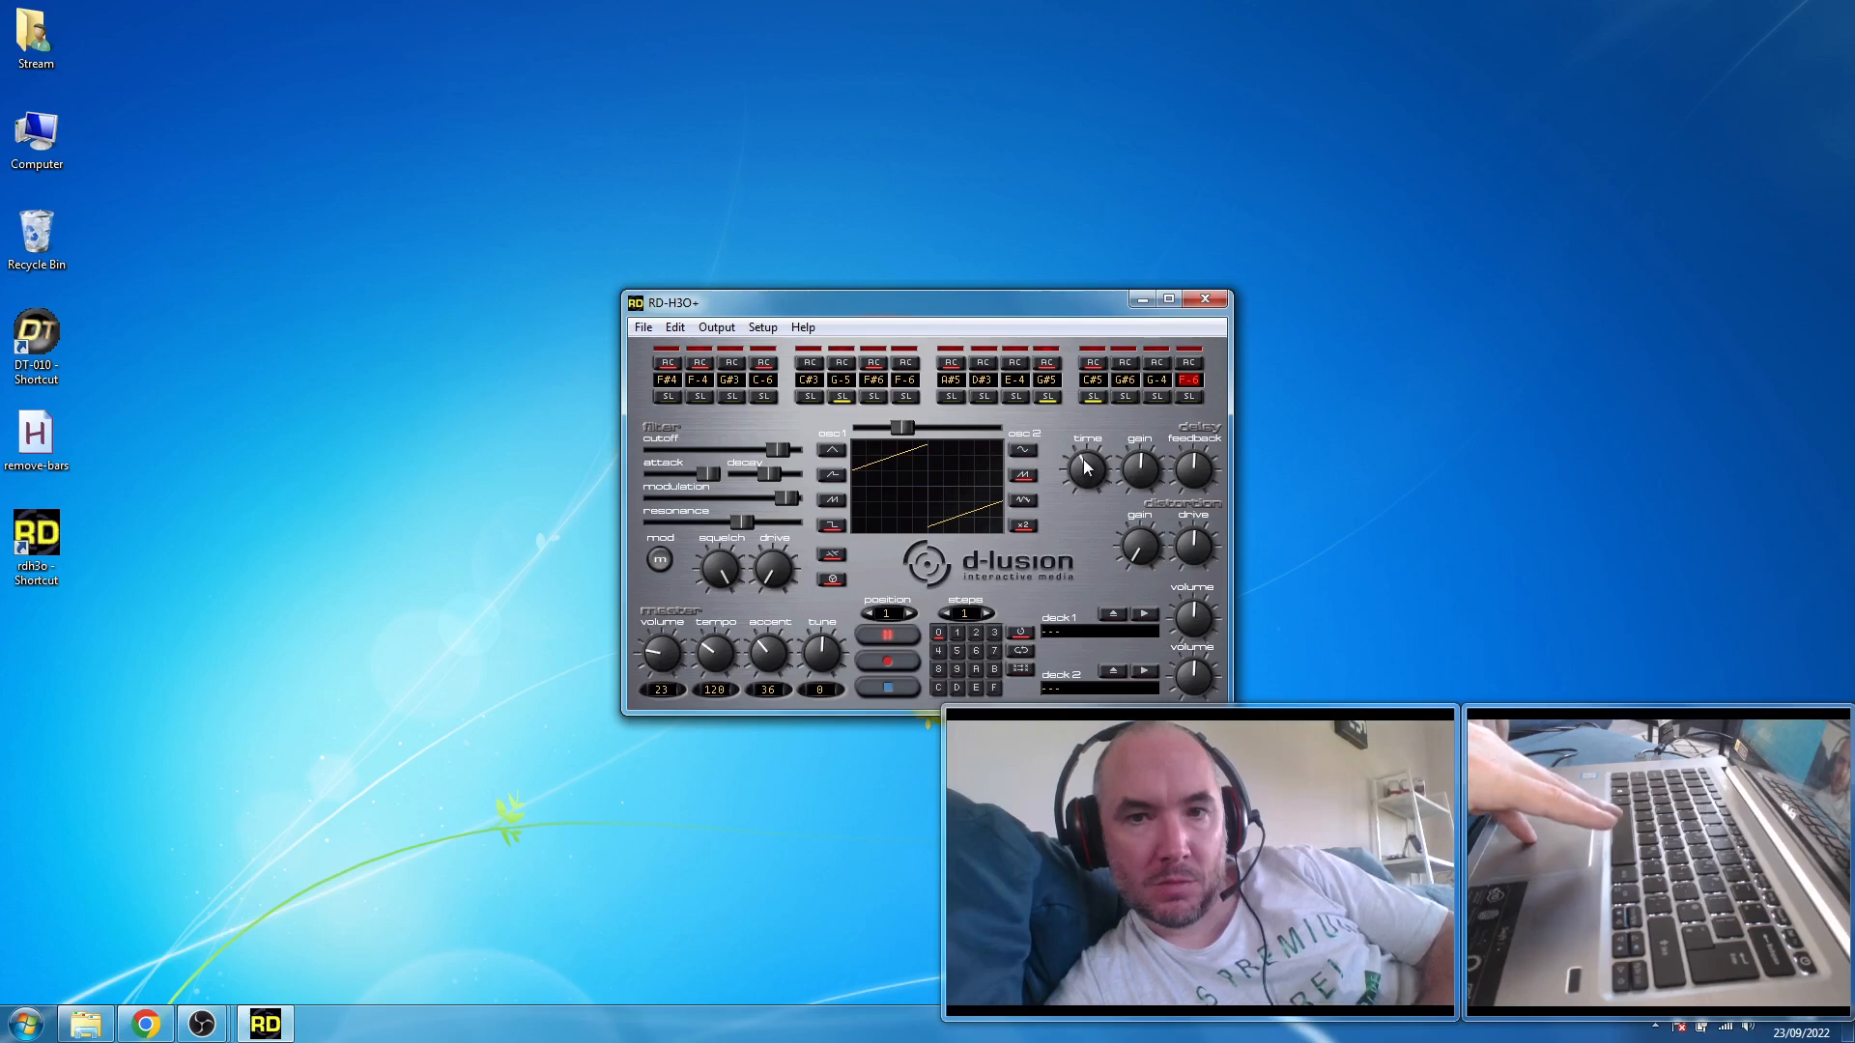
{"action": "left_click_drag", "start_coordinate": [1085, 467], "coordinate": [1096, 465]}
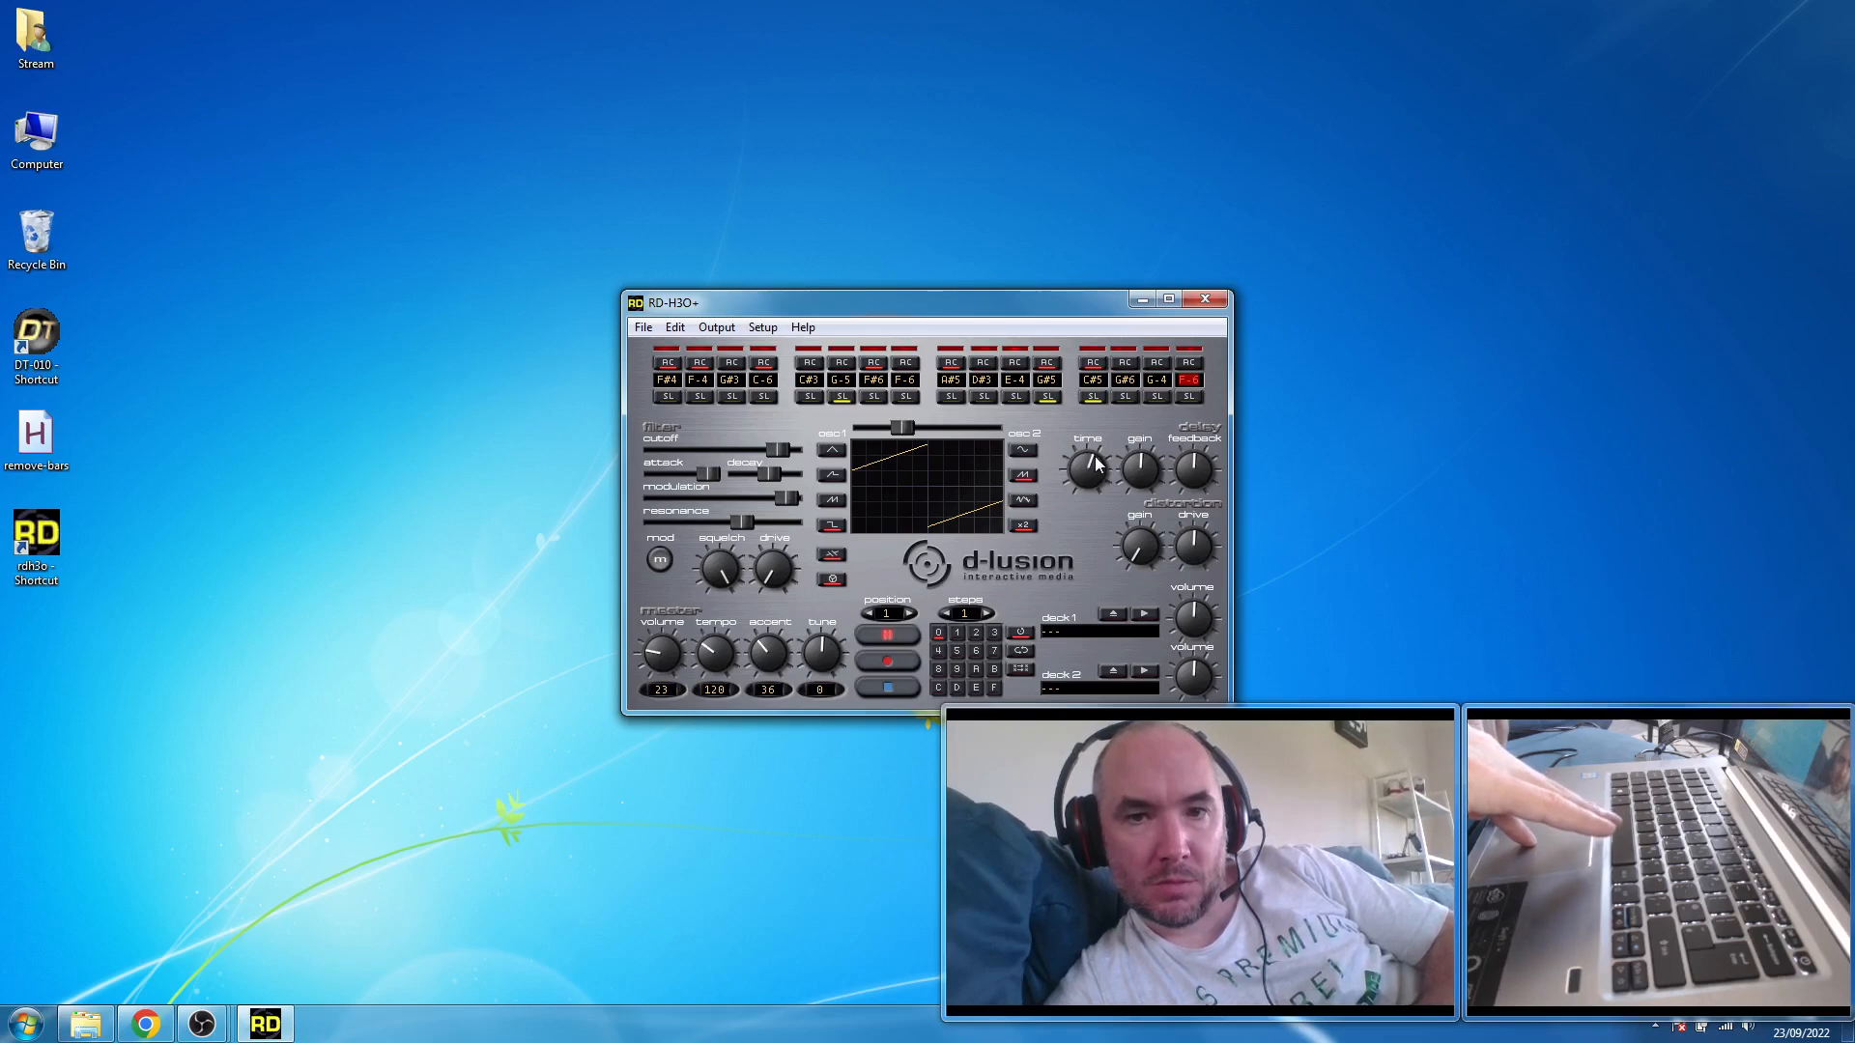
{"action": "left_click_drag", "start_coordinate": [1094, 457], "coordinate": [1073, 463]}
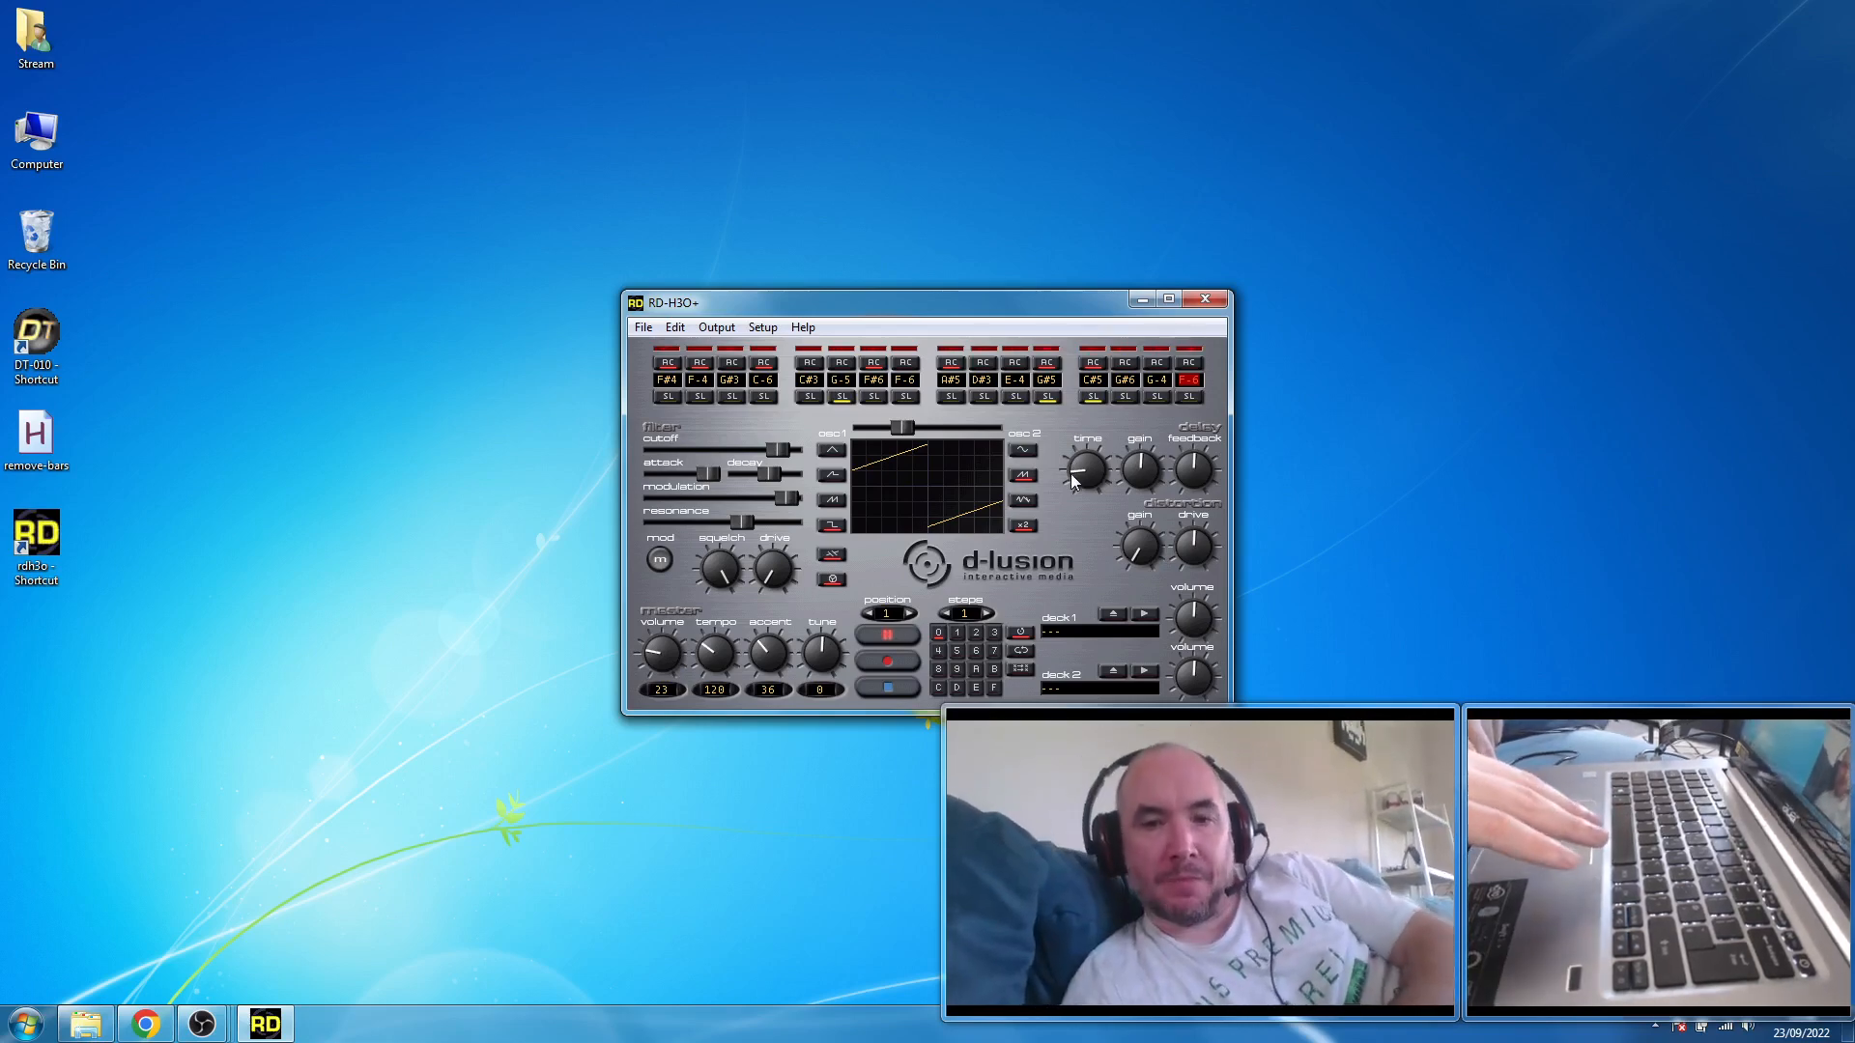
{"action": "left_click_drag", "start_coordinate": [1071, 473], "coordinate": [1086, 501]}
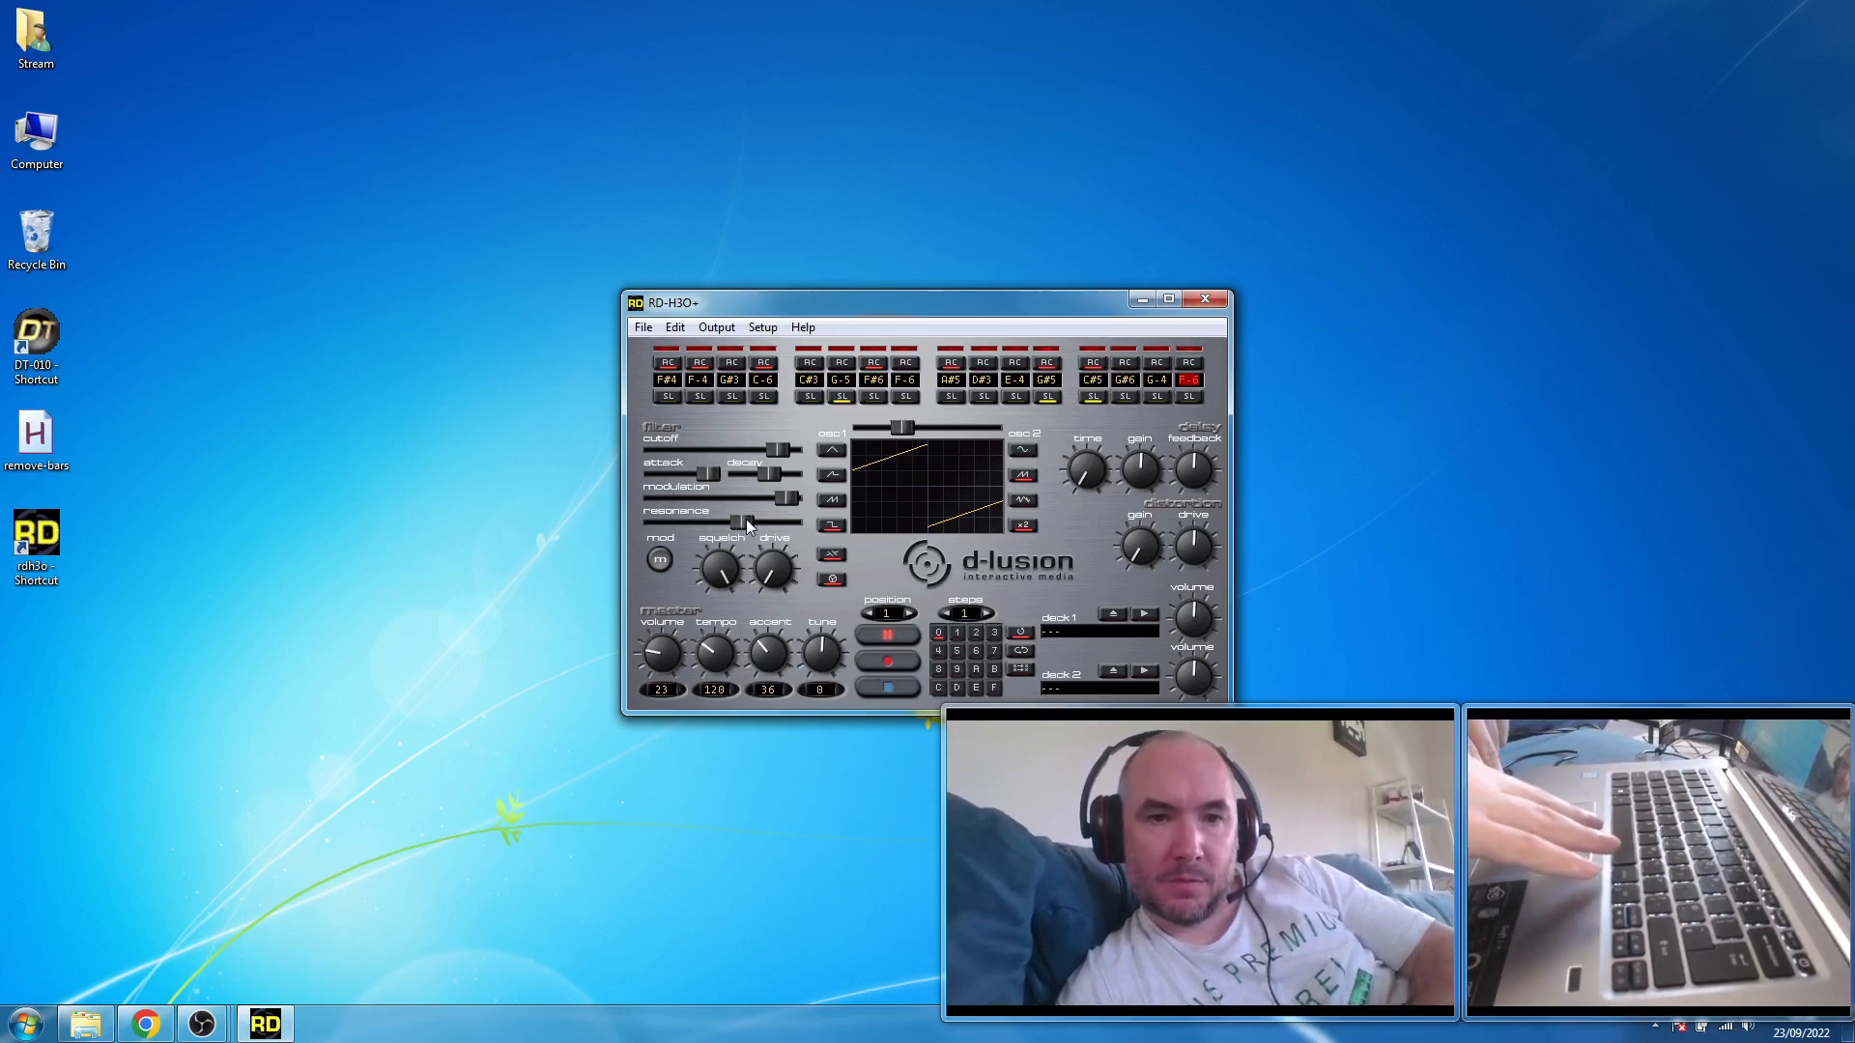
- Sweep the resonance up to near maximum, settle it at about one third, and stop playback
{"action": "left_click_drag", "start_coordinate": [745, 523], "coordinate": [794, 537]}
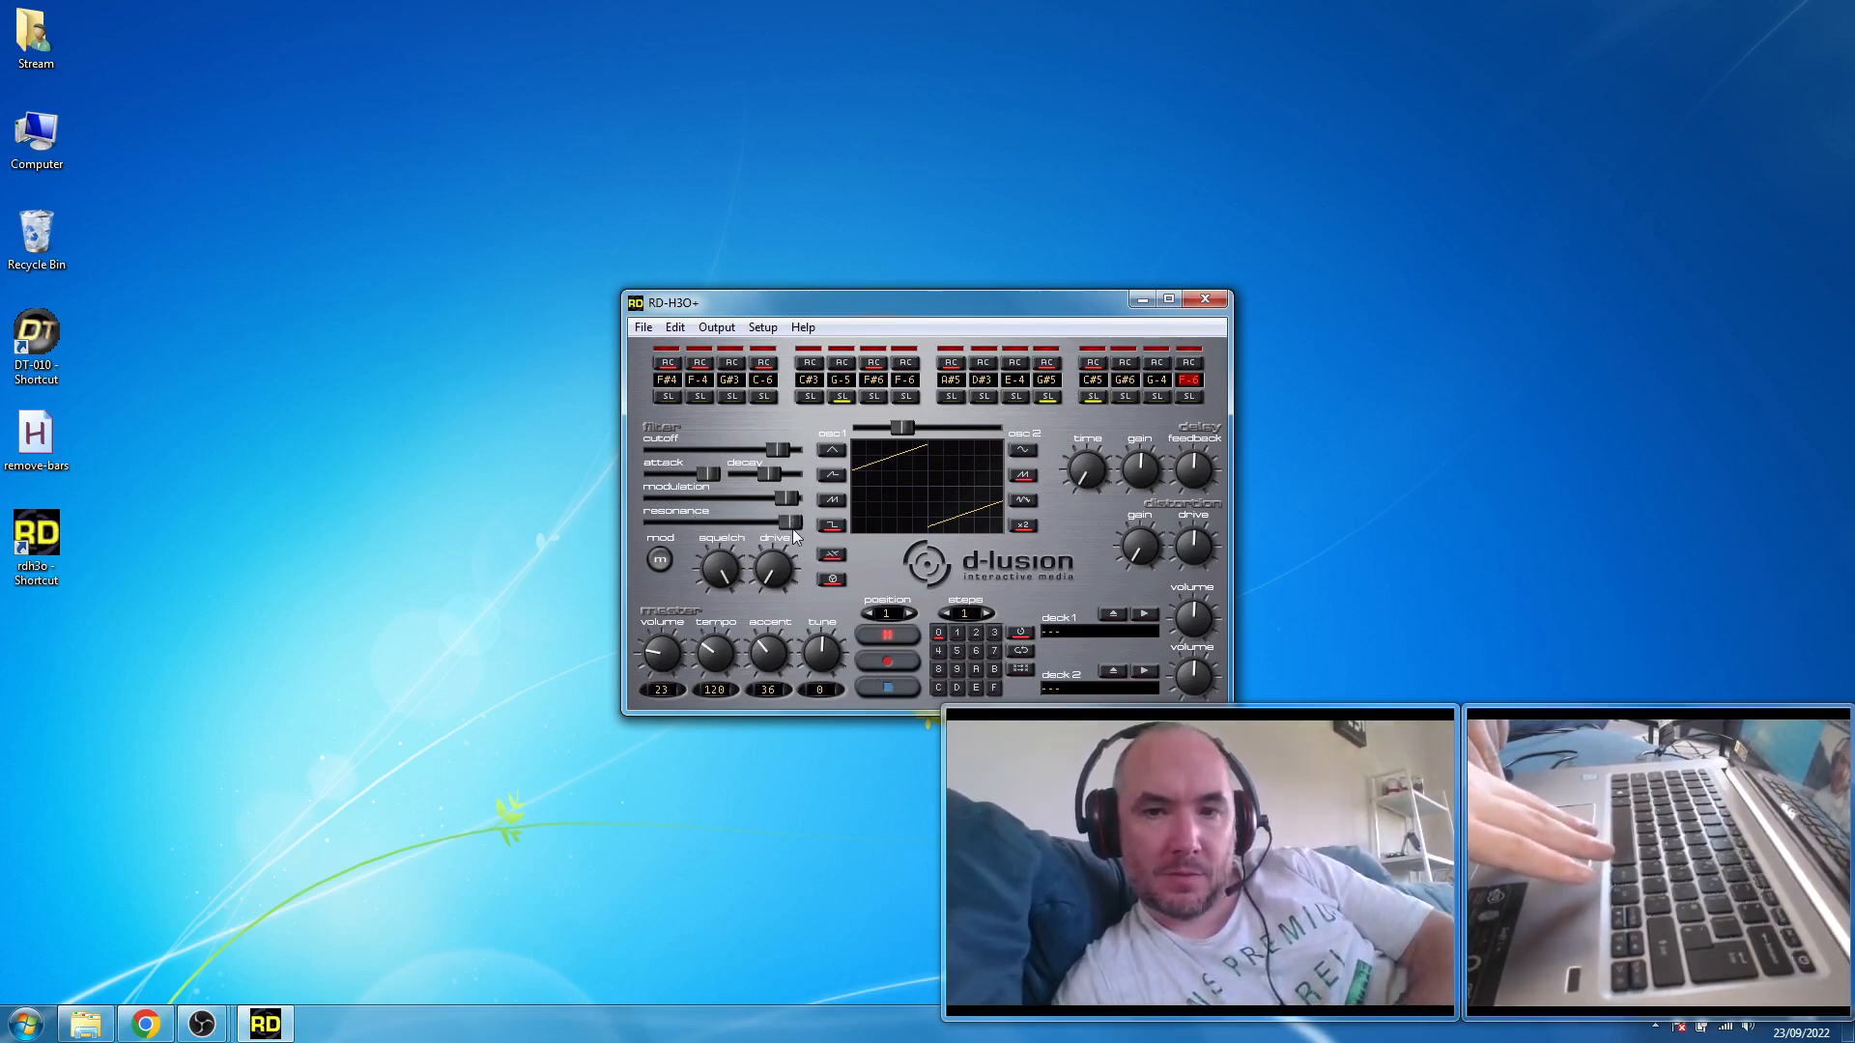
{"action": "left_click_drag", "start_coordinate": [789, 522], "coordinate": [695, 519]}
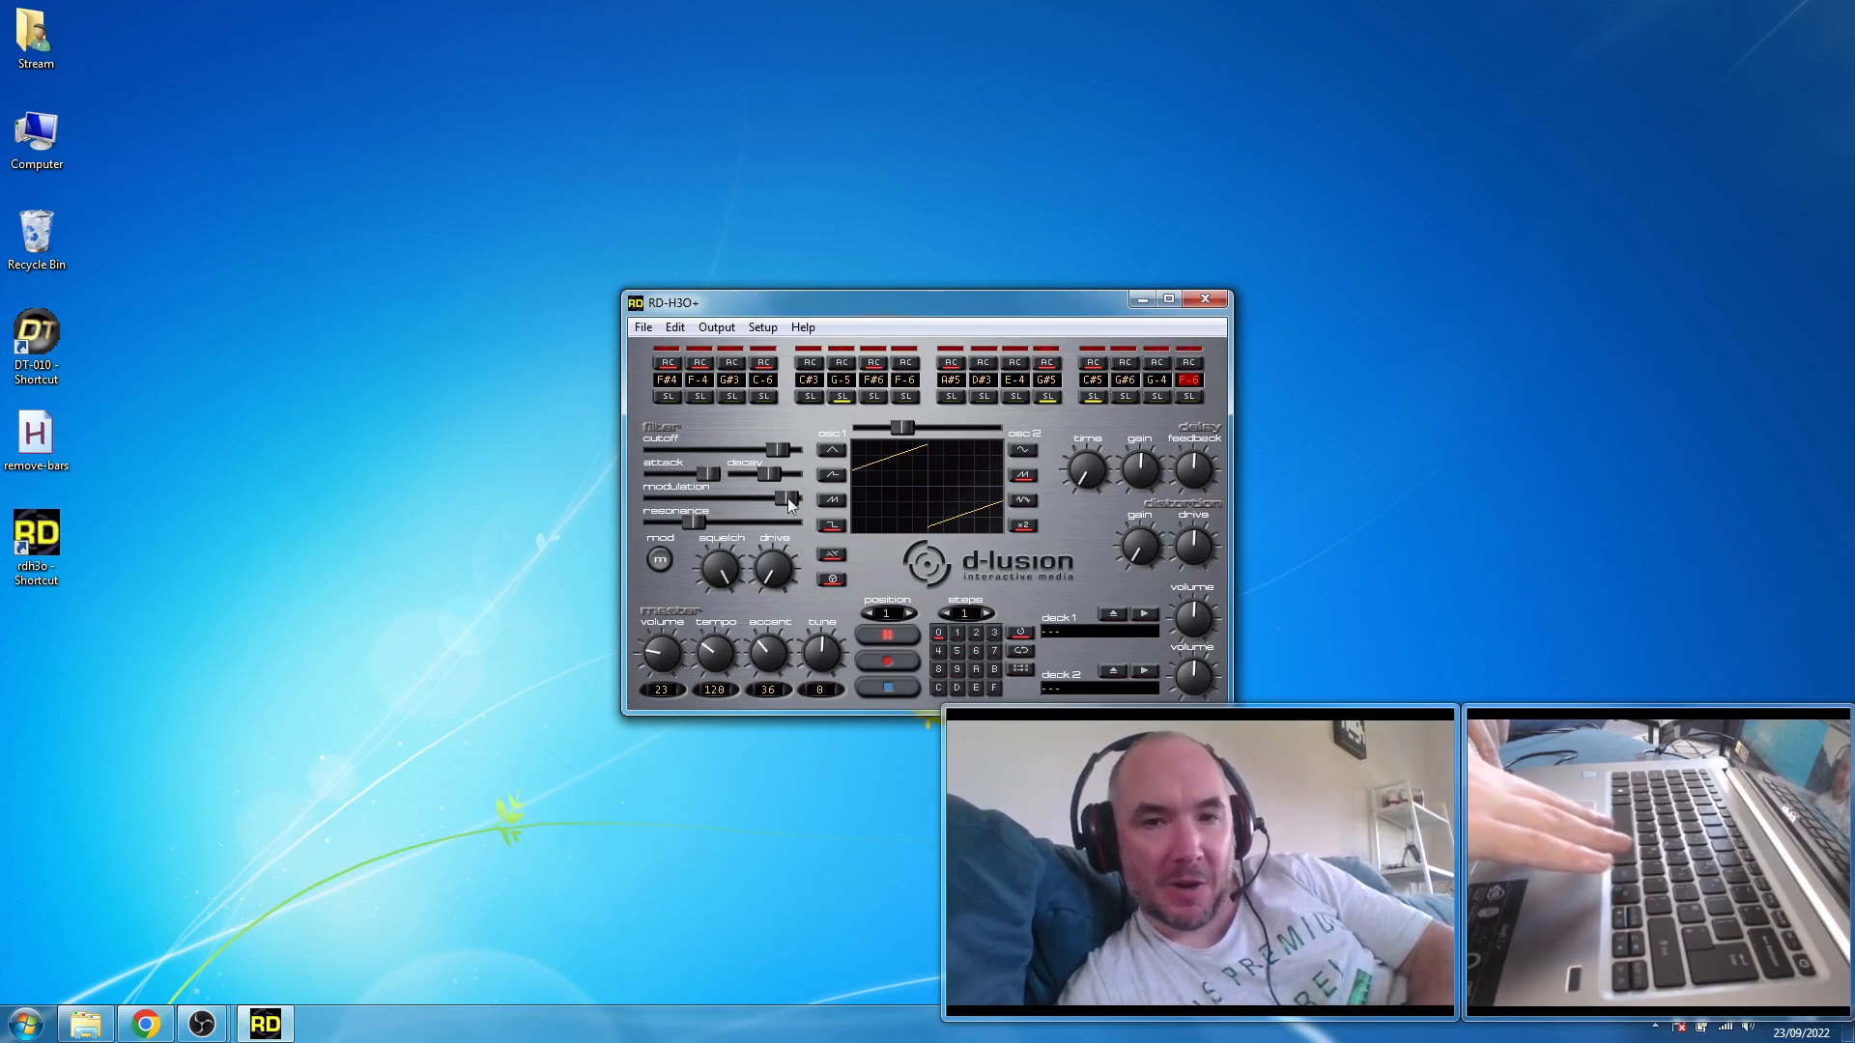
{"action": "left_click", "coordinate": [879, 691]}
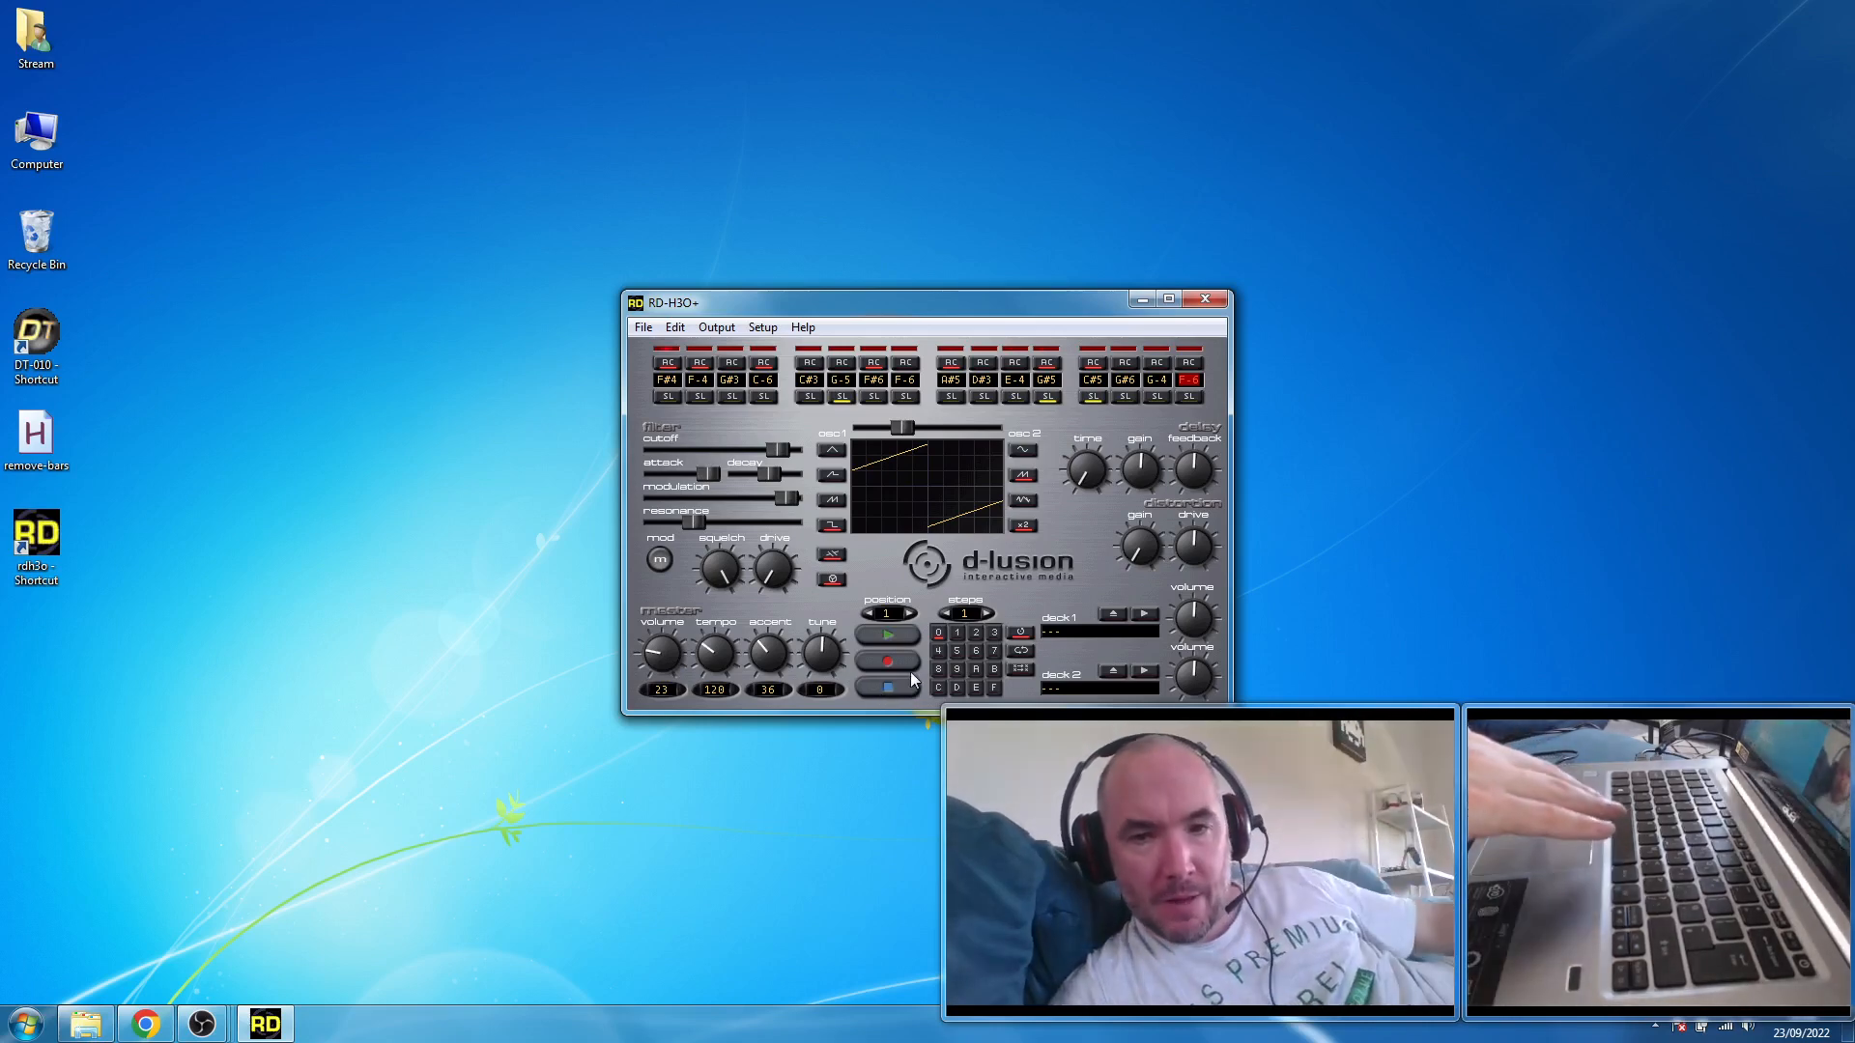
- Switch to empty pattern 1 and enter alternating C-4 and C-5 notes on every other step, starting with C-4 on the first
{"action": "left_click", "coordinate": [959, 634]}
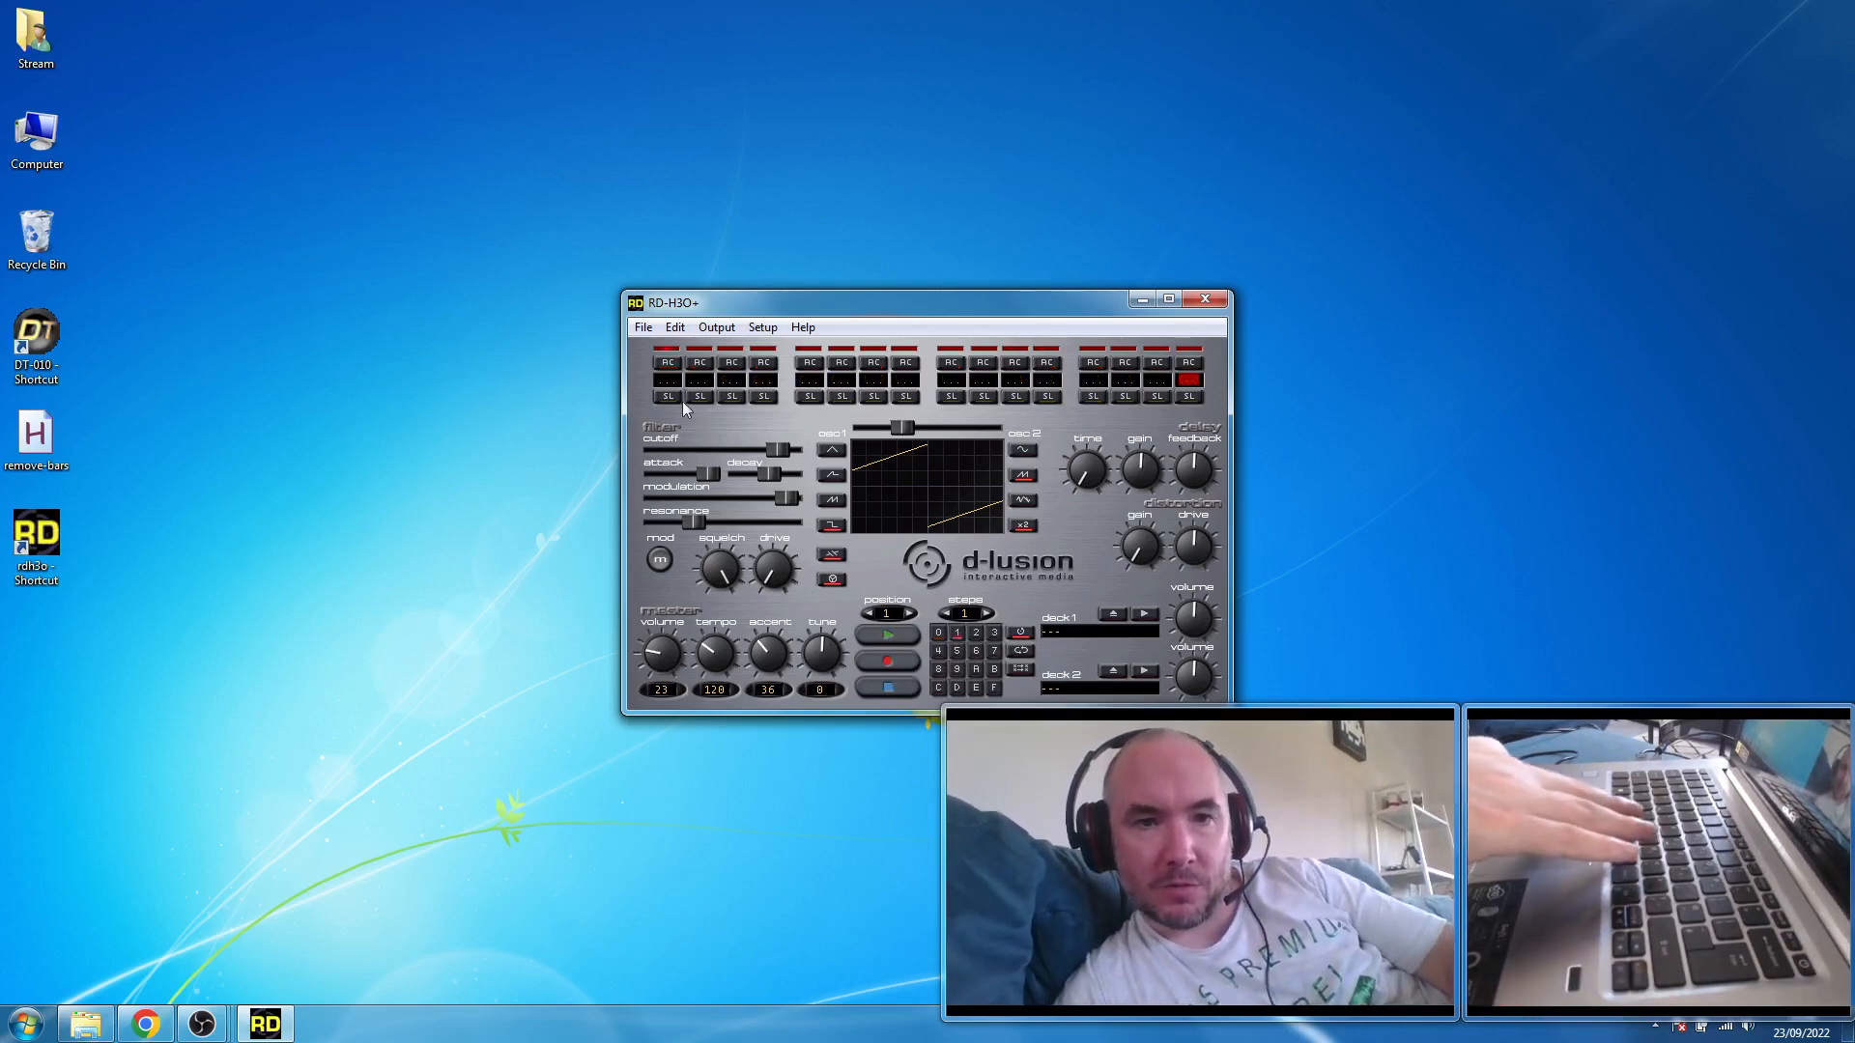
{"action": "left_click", "coordinate": [667, 380]}
{"action": "key", "text": "z"}
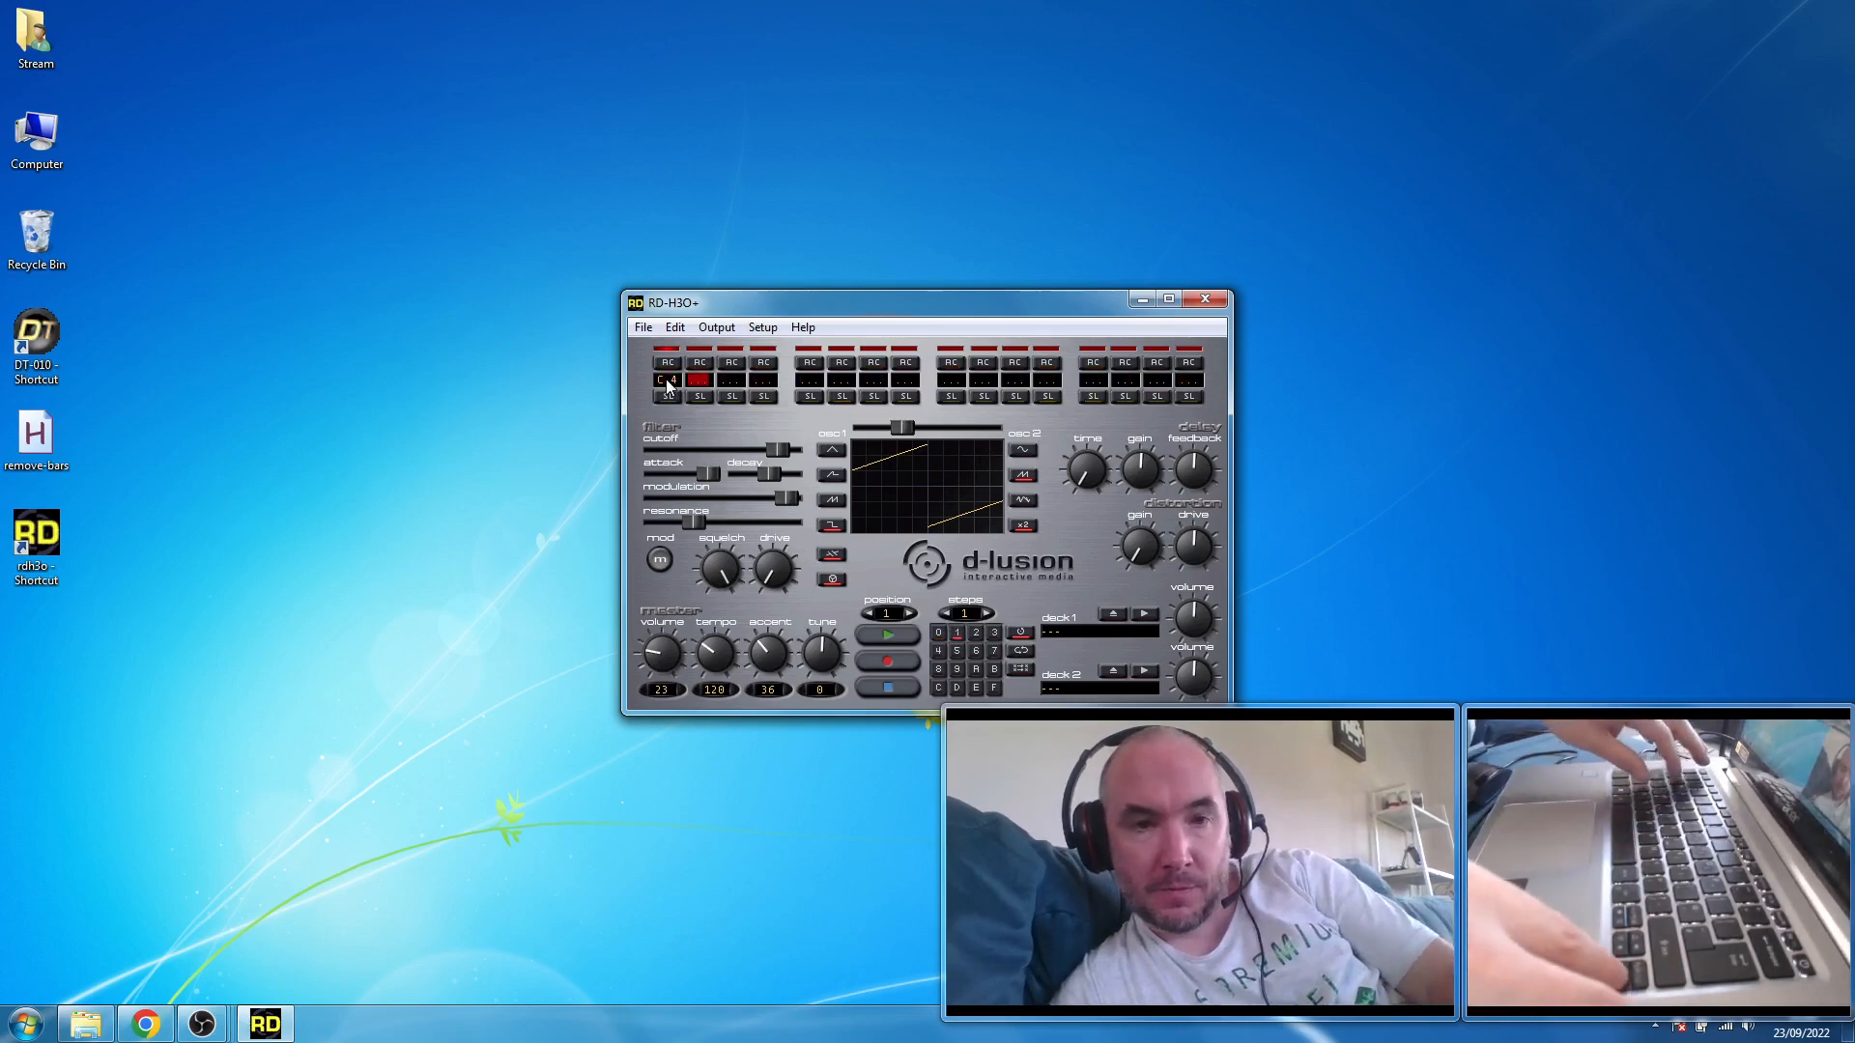
{"action": "key", "text": "Right"}
{"action": "key", "text": "q"}
{"action": "key", "text": "Right"}
{"action": "key", "text": "z"}
{"action": "key", "text": "Right"}
{"action": "key", "text": "q"}
{"action": "key", "text": "Right"}
{"action": "key", "text": "z"}
{"action": "key", "text": "Right"}
{"action": "key", "text": "q"}
{"action": "key", "text": "Right"}
{"action": "key", "text": "z"}
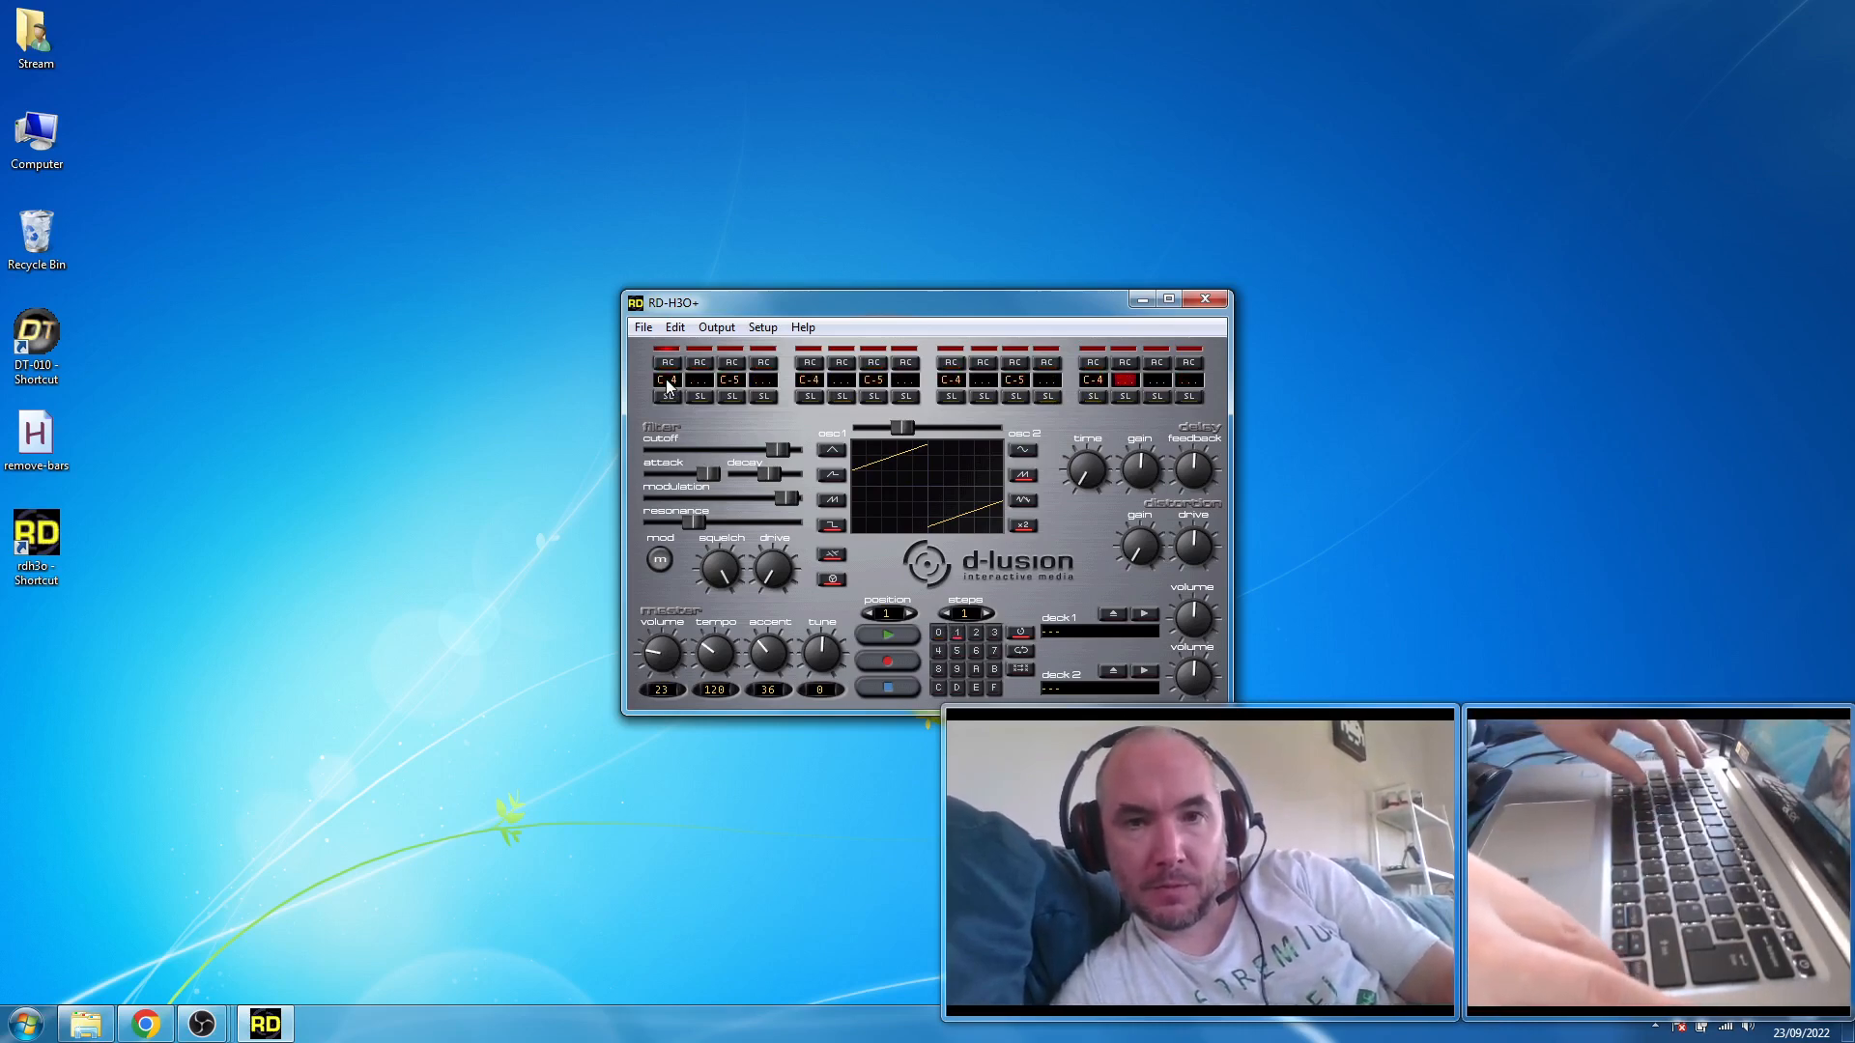
{"action": "key", "text": "Right"}
{"action": "key", "text": "q"}
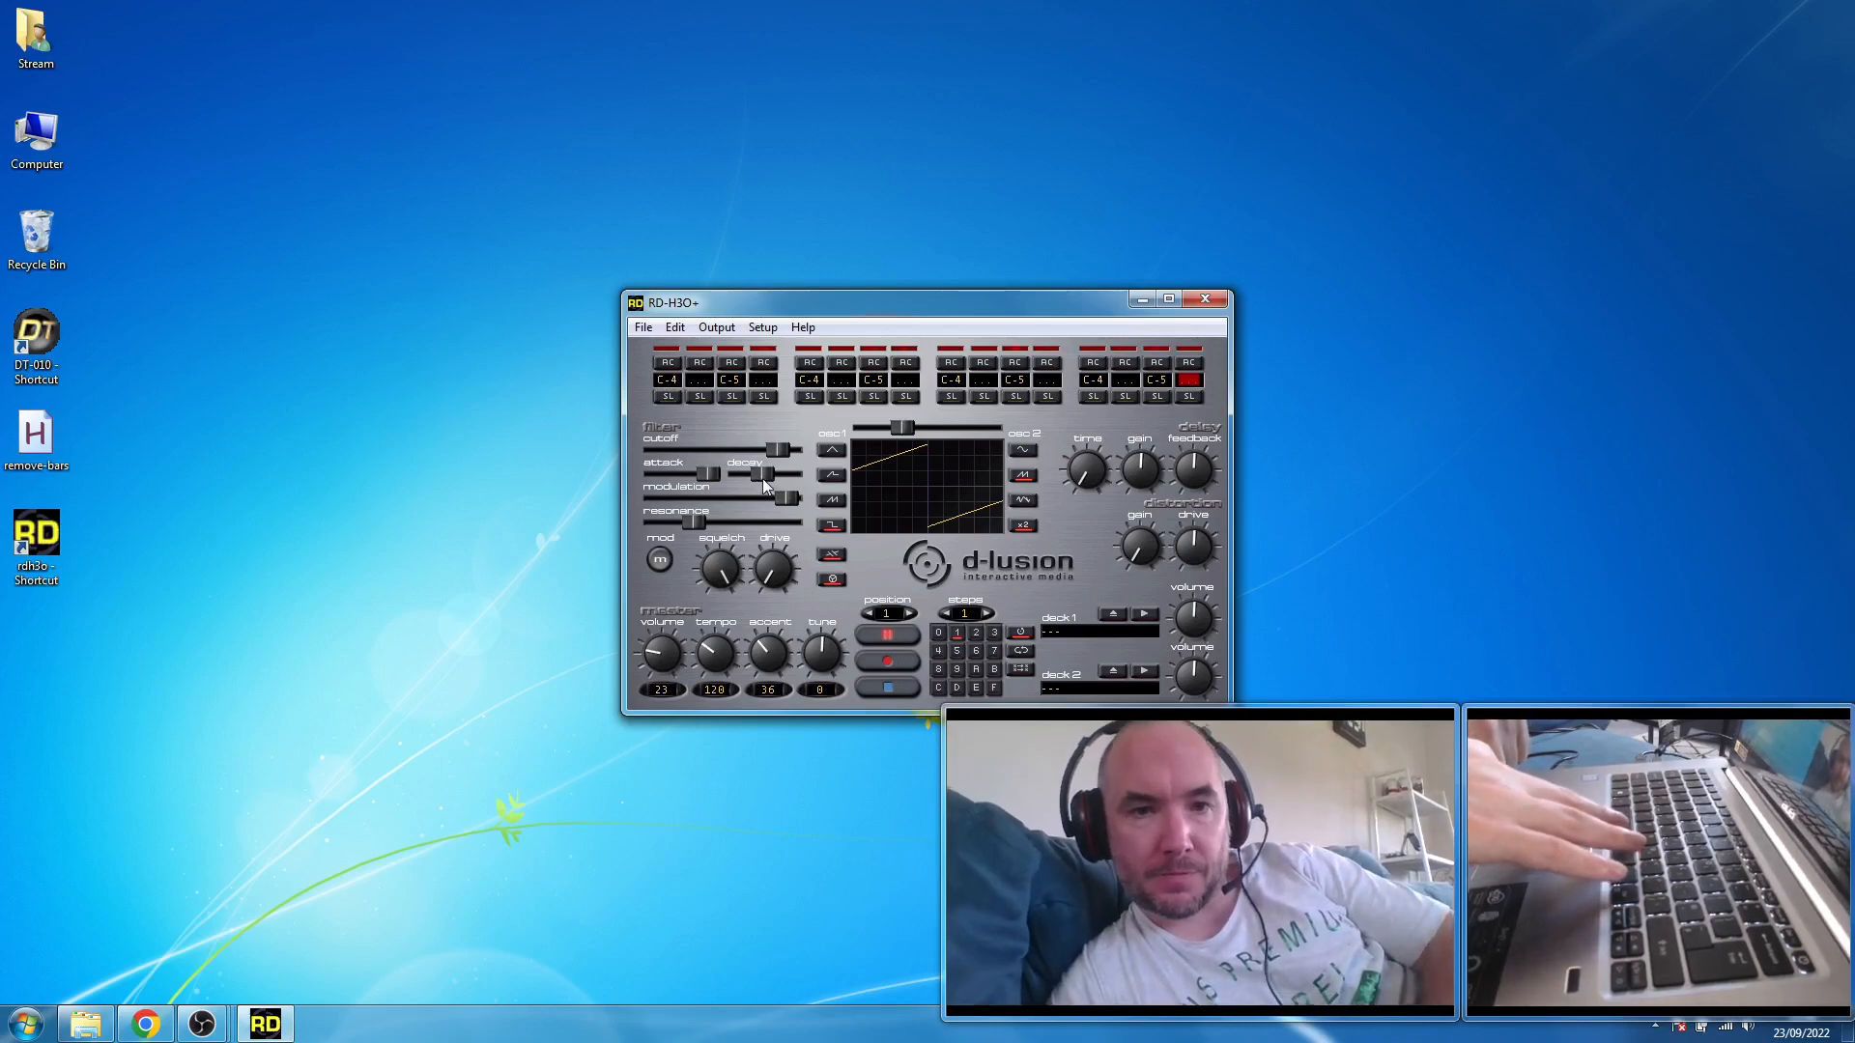
- Shorten the filter decay slightly, switch between patterns 0 and 1 during playback, and stop
{"action": "left_click_drag", "start_coordinate": [763, 479], "coordinate": [755, 478]}
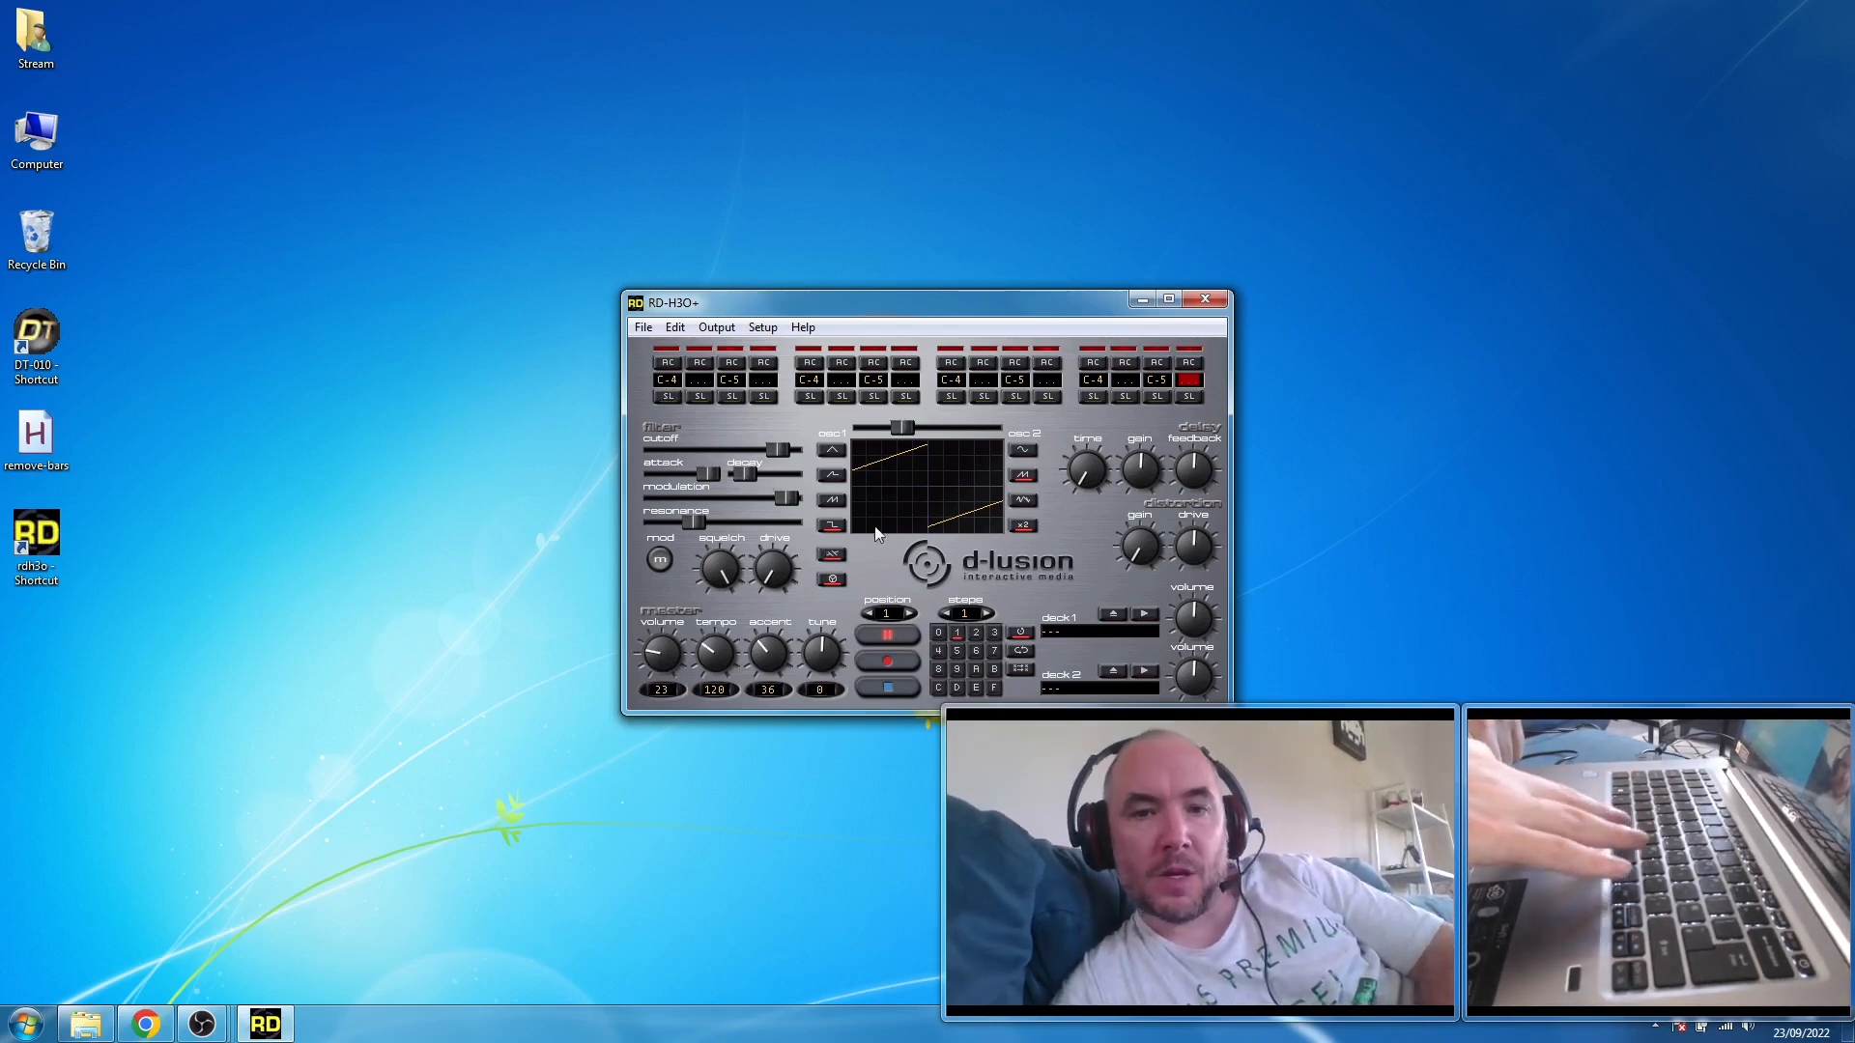
{"action": "left_click", "coordinate": [937, 635]}
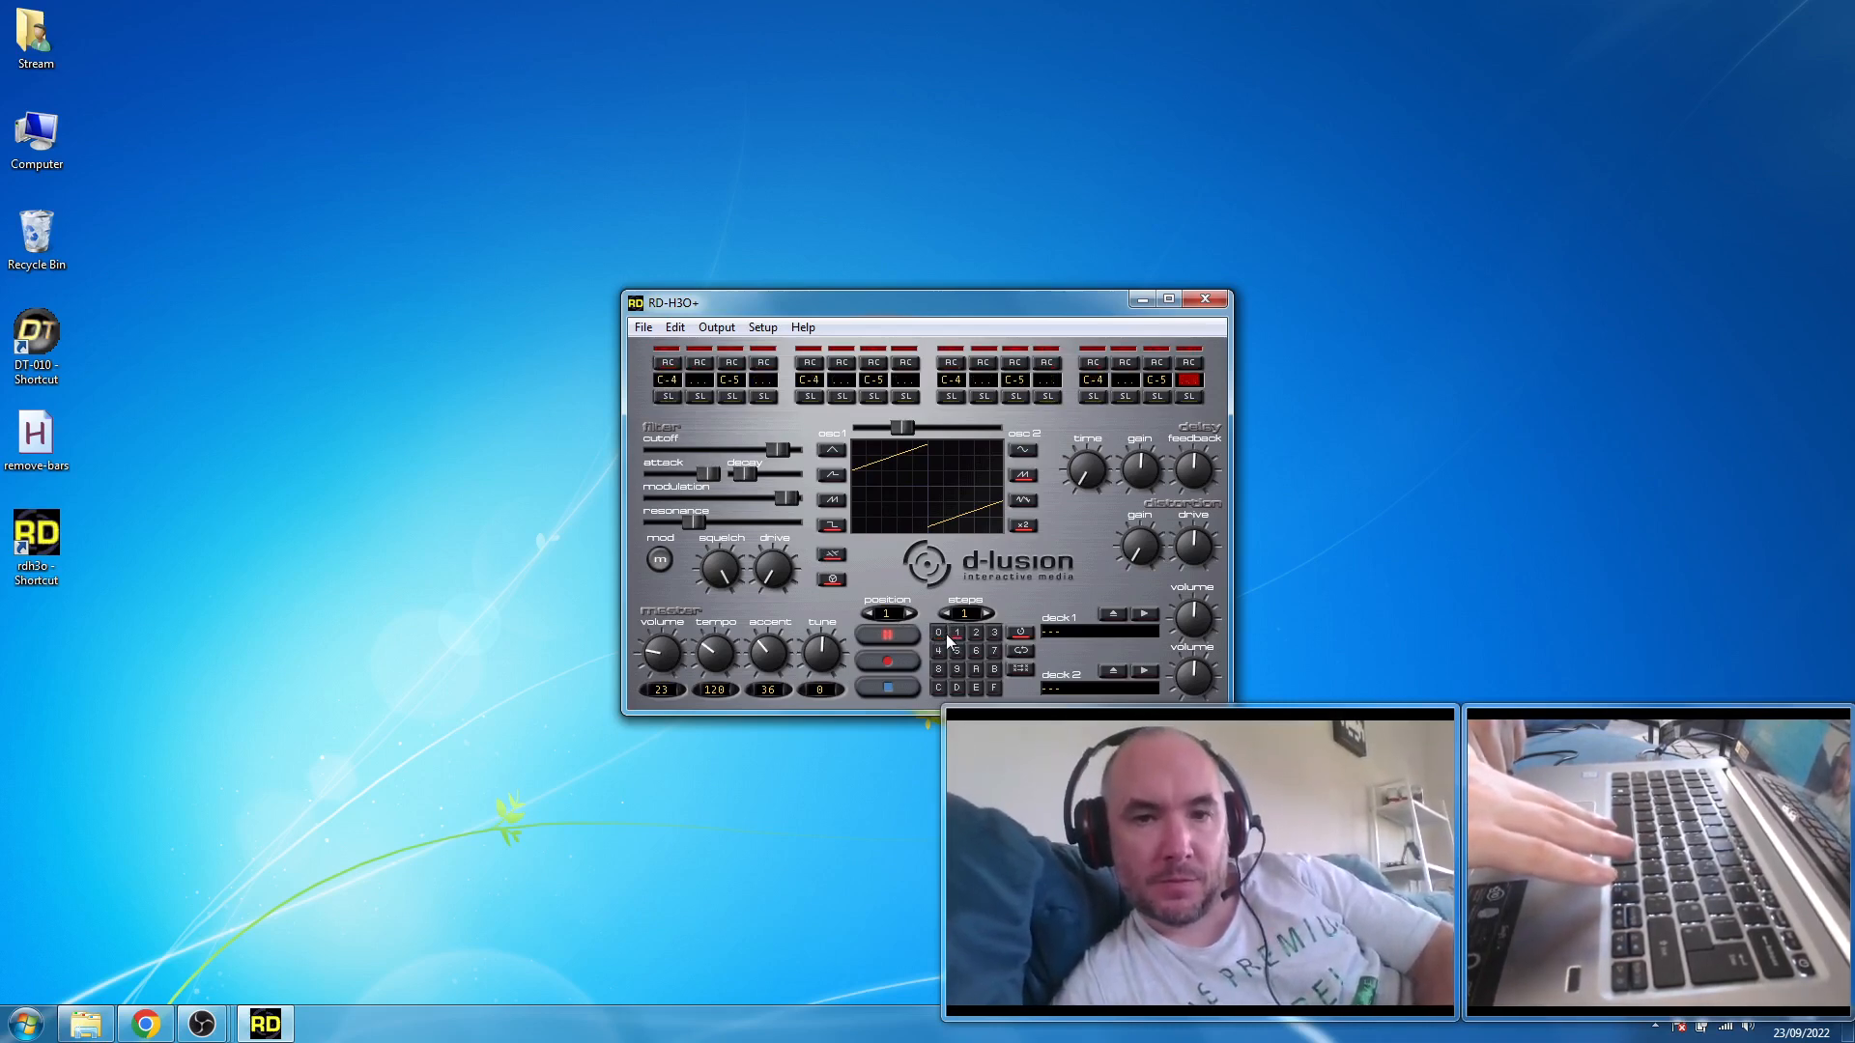
{"action": "left_click", "coordinate": [938, 635]}
{"action": "left_click", "coordinate": [938, 634]}
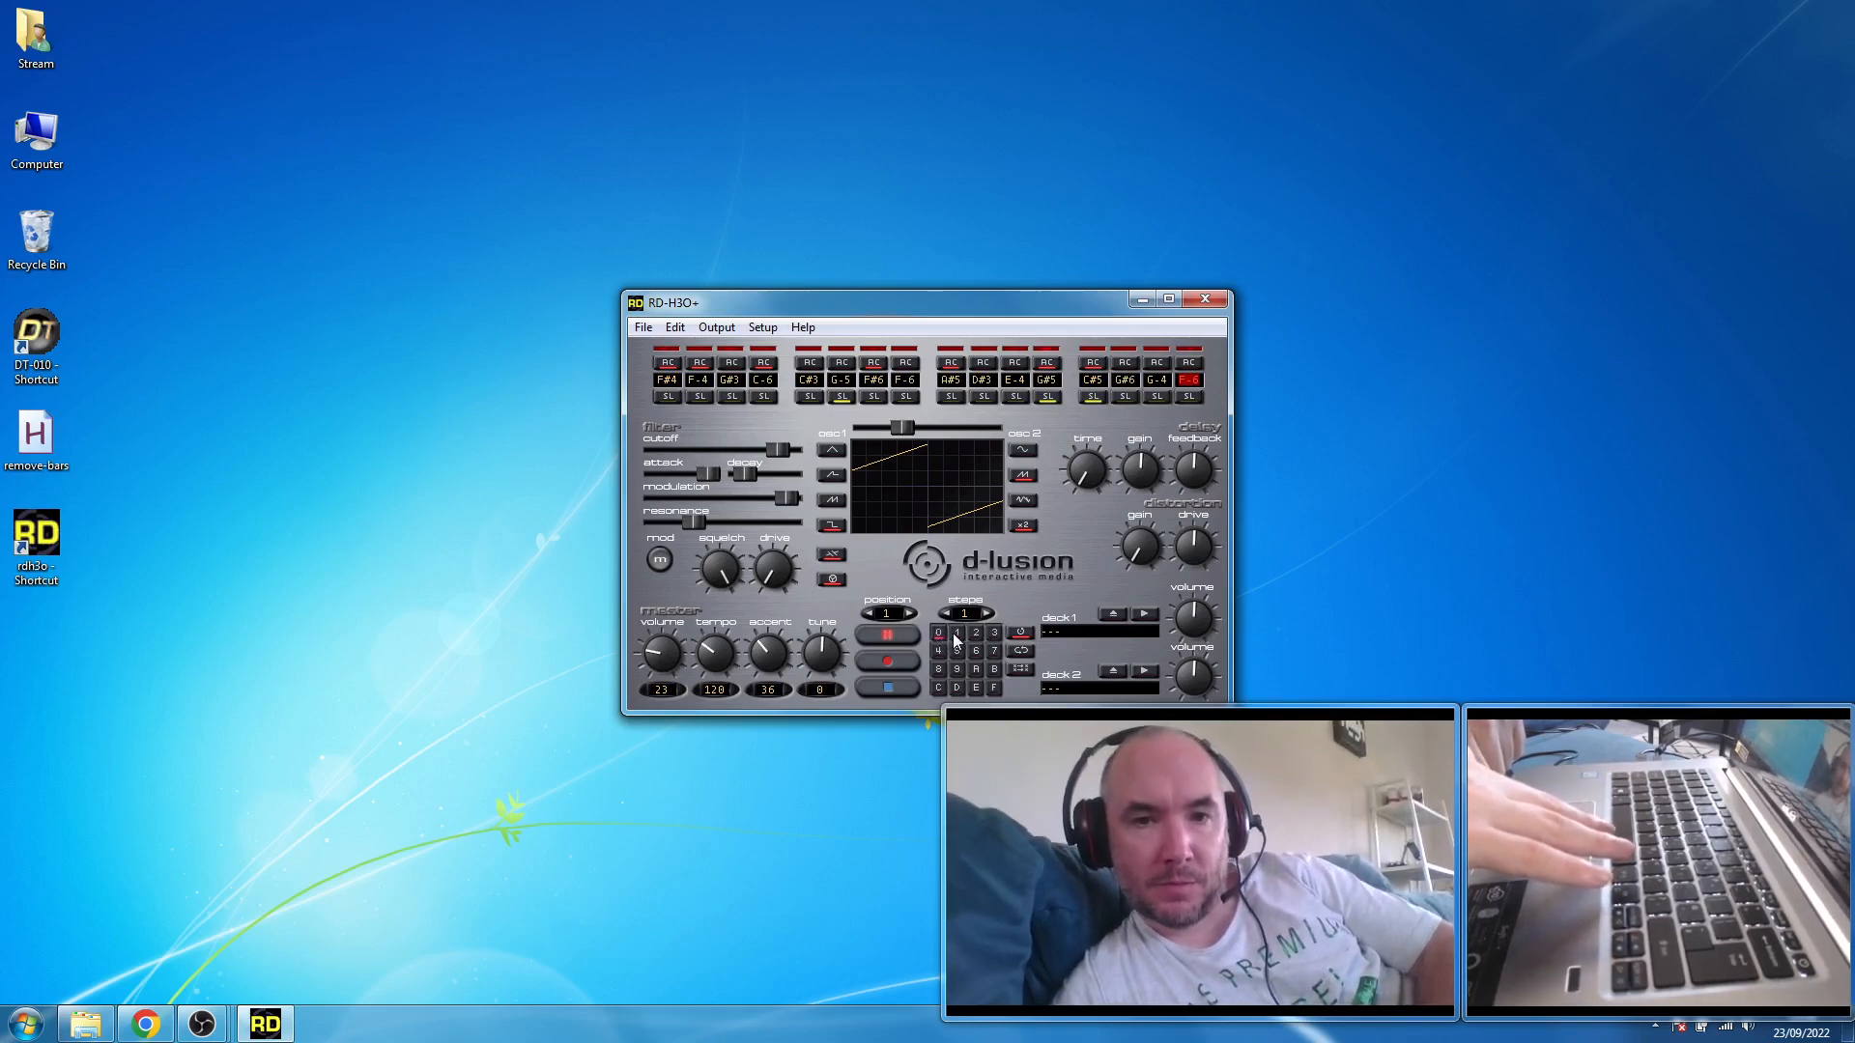
{"action": "left_click", "coordinate": [955, 637]}
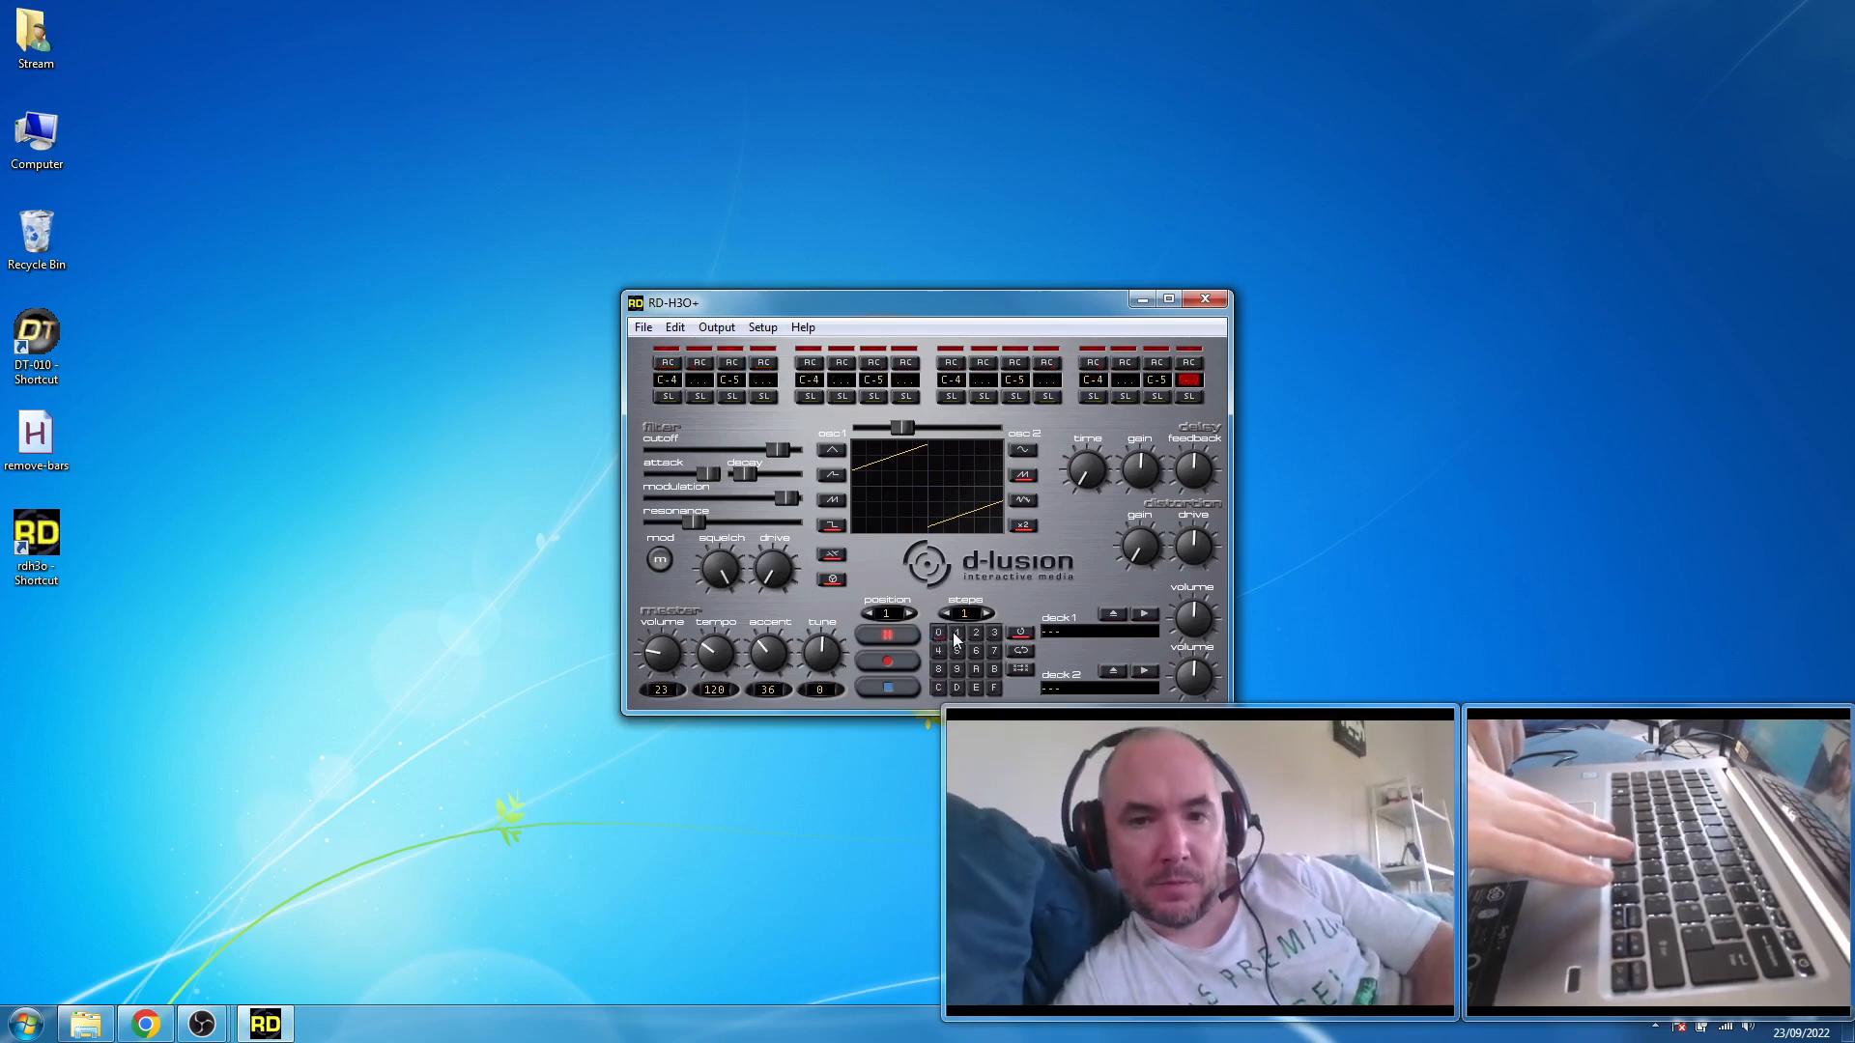
{"action": "left_click", "coordinate": [902, 687]}
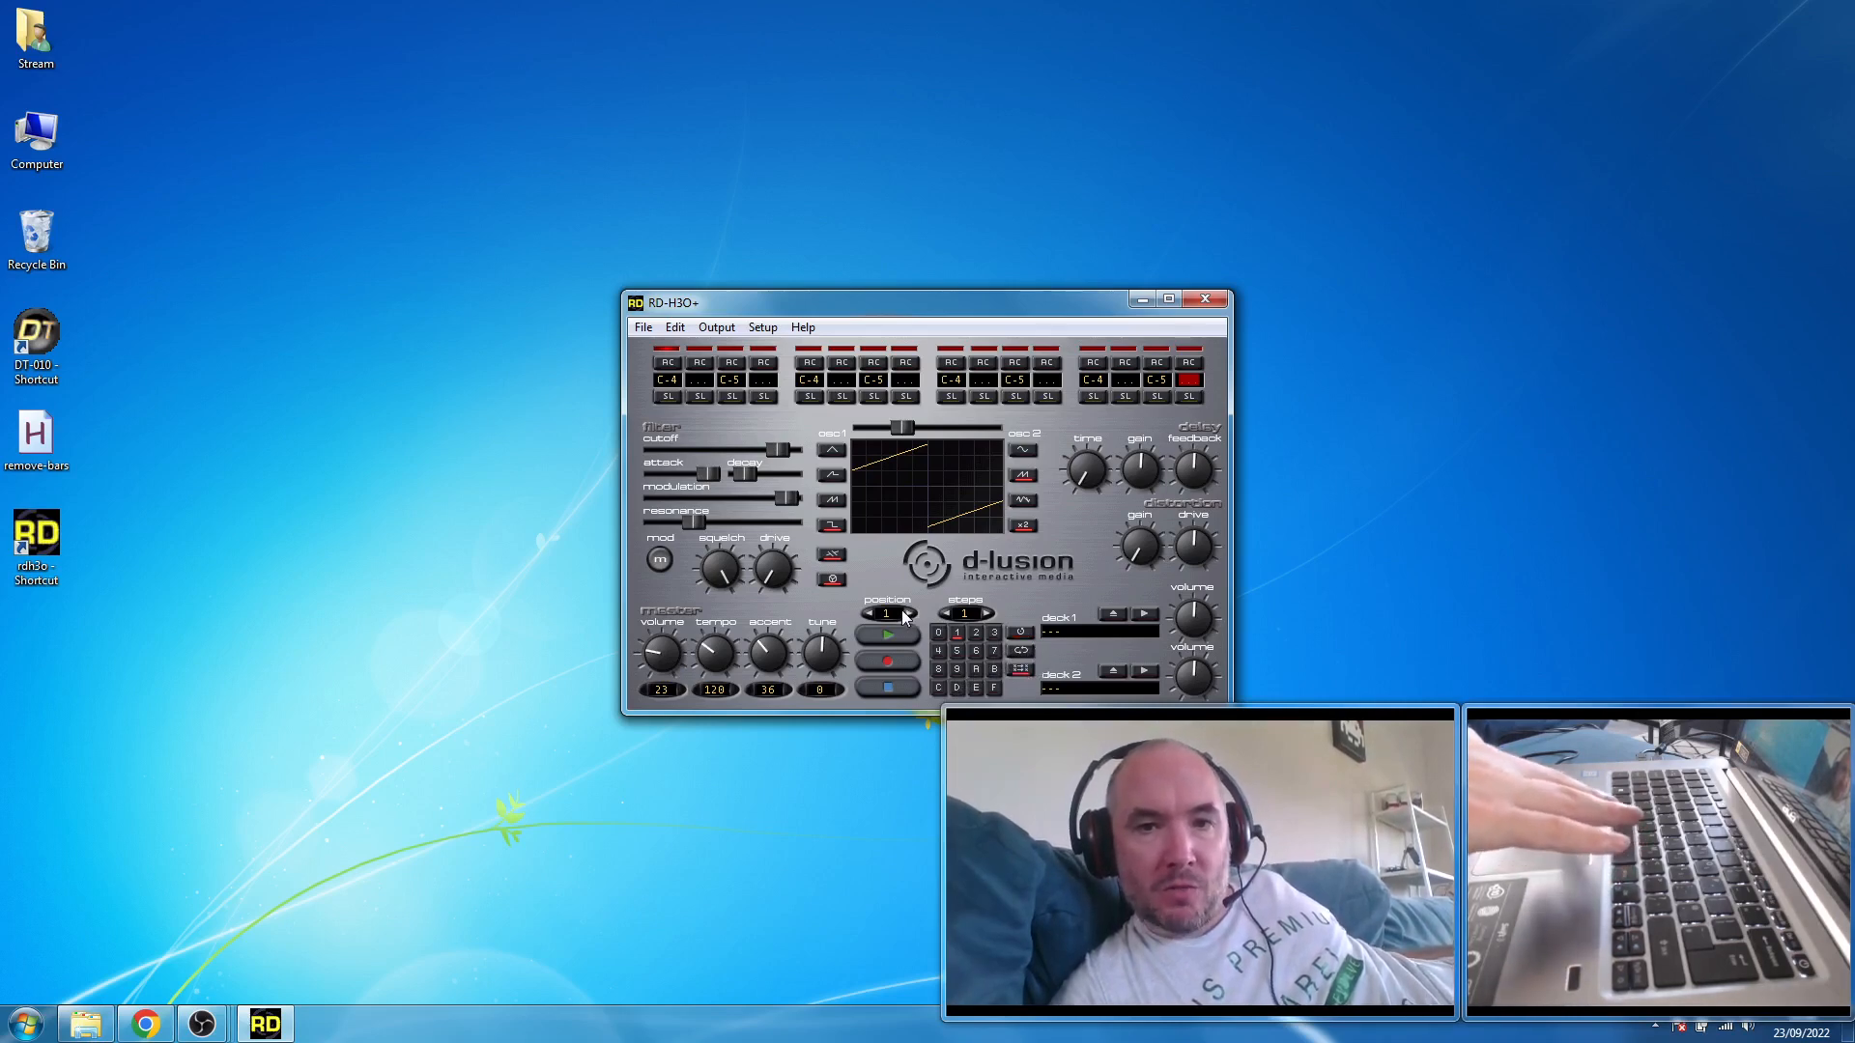
- Assign pattern 0 to song position 1 and set the number of song steps to 4
{"action": "left_click", "coordinate": [939, 632]}
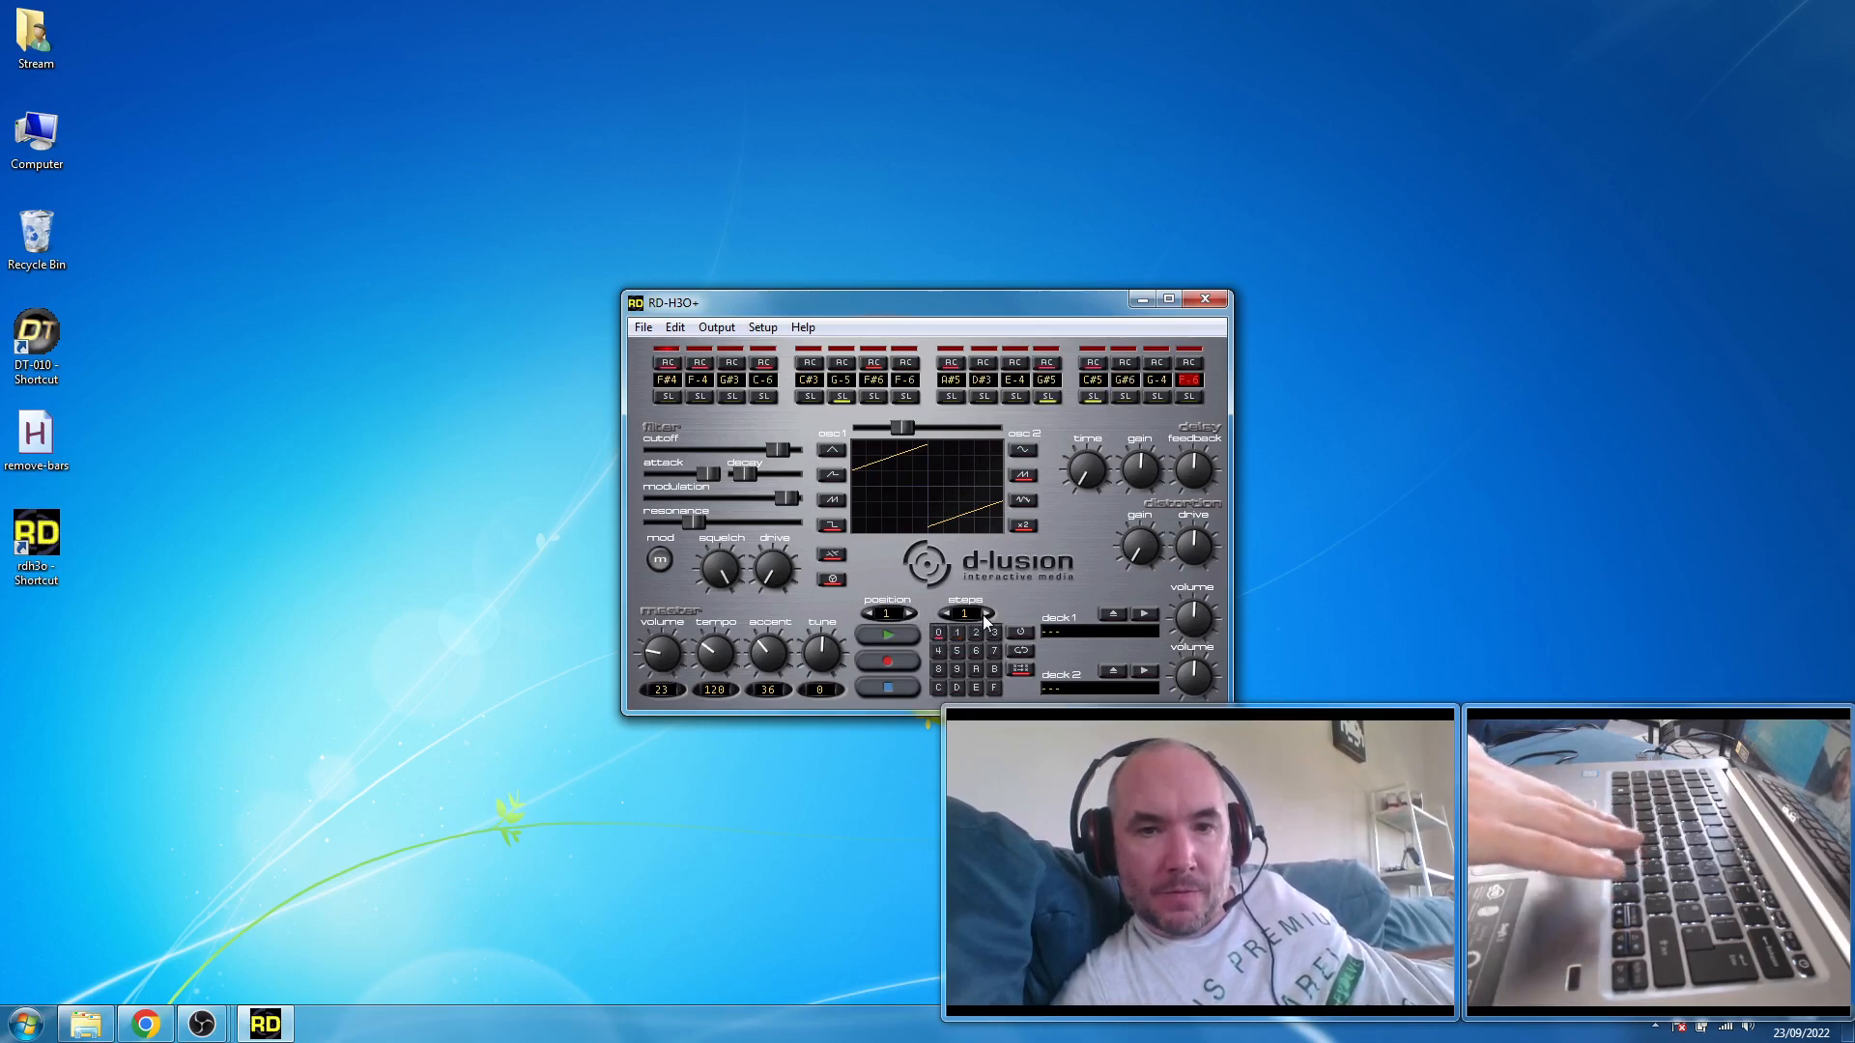
{"action": "left_click", "coordinate": [983, 615]}
{"action": "left_click", "coordinate": [983, 615]}
{"action": "left_click", "coordinate": [984, 614]}
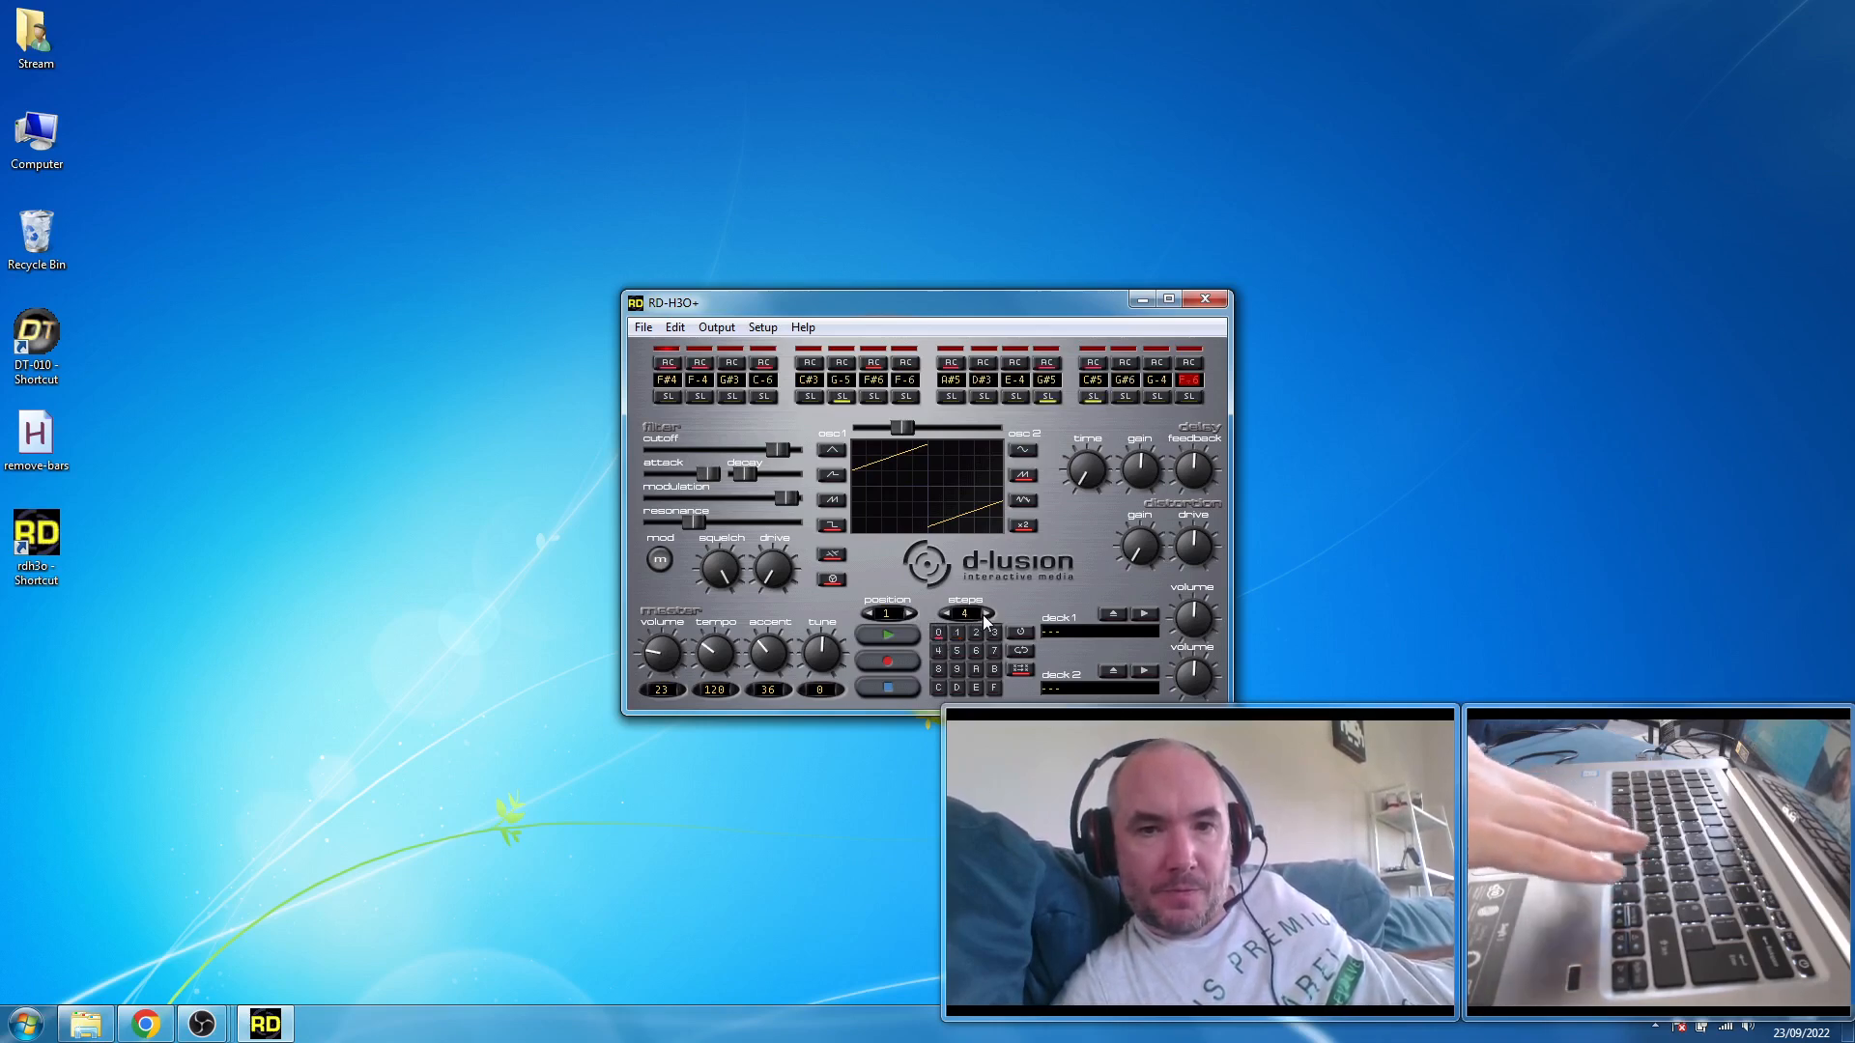
- Assign pattern 1 to song positions 2 and 4, play the sequence, and stop it
{"action": "left_click", "coordinate": [907, 612]}
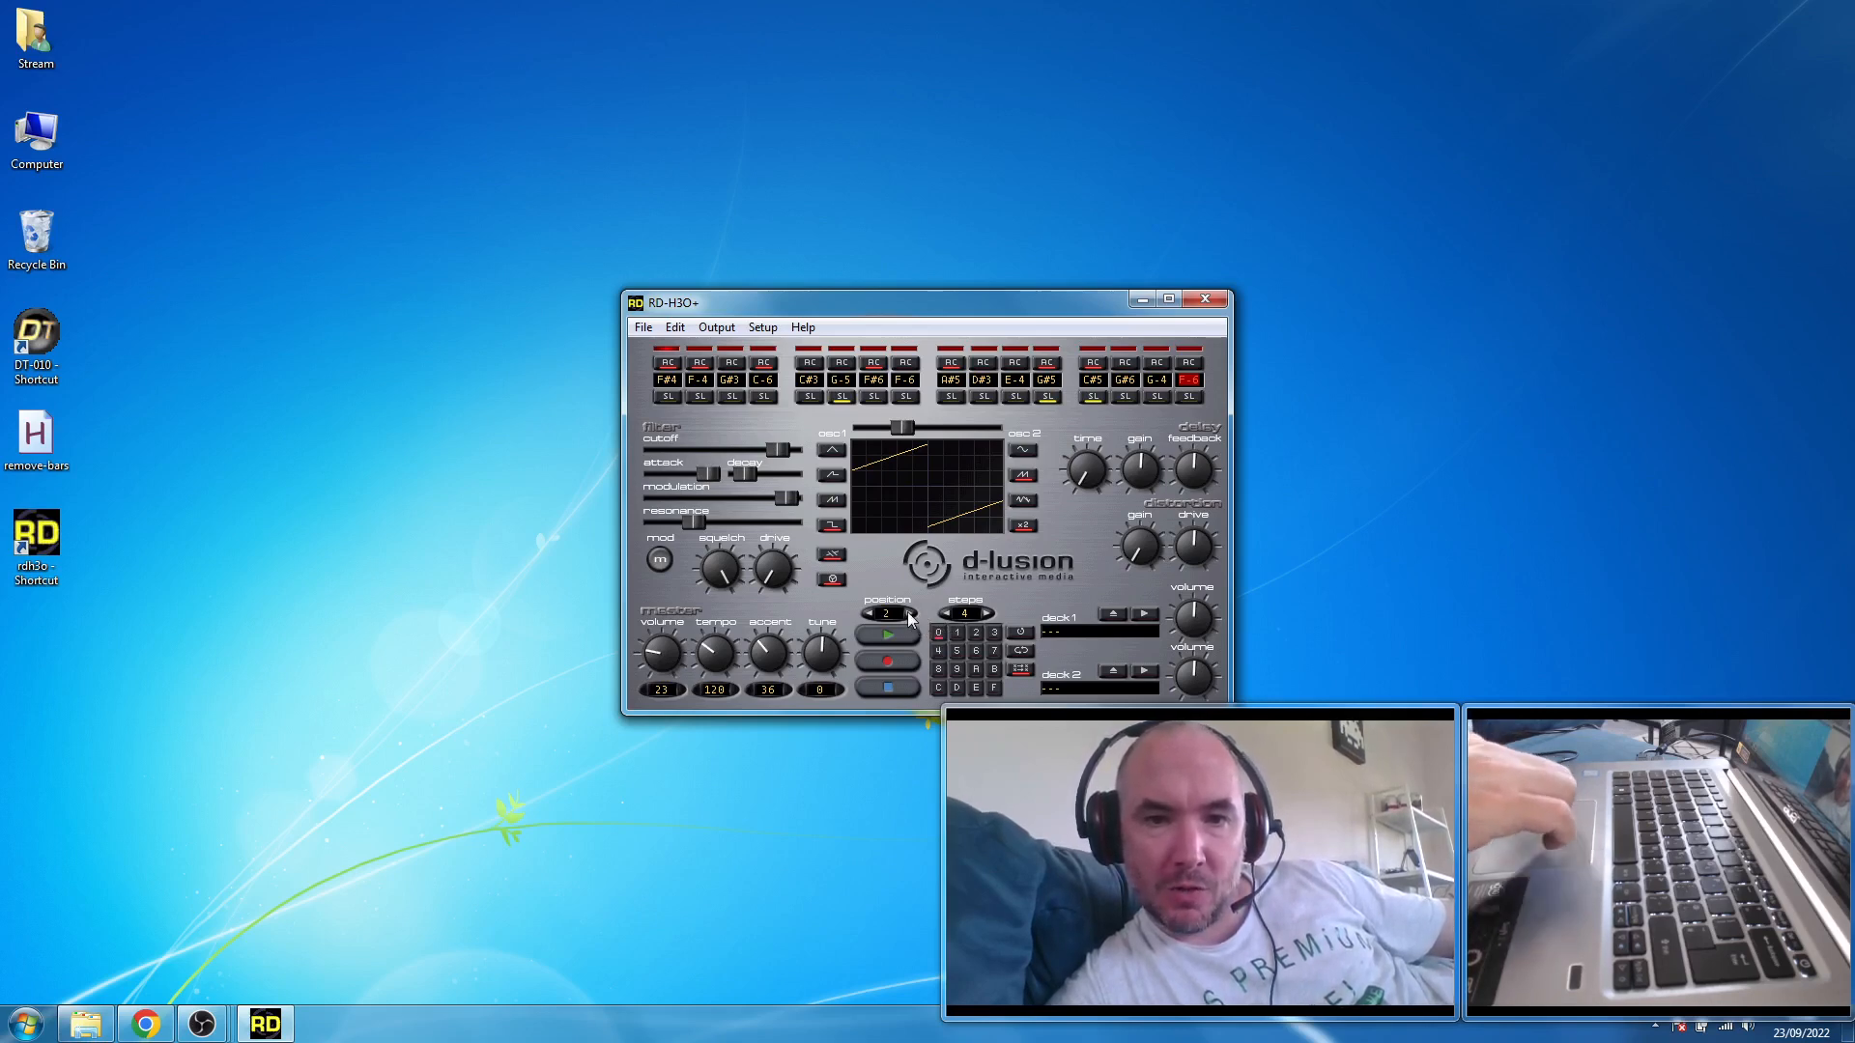
{"action": "left_click", "coordinate": [956, 631]}
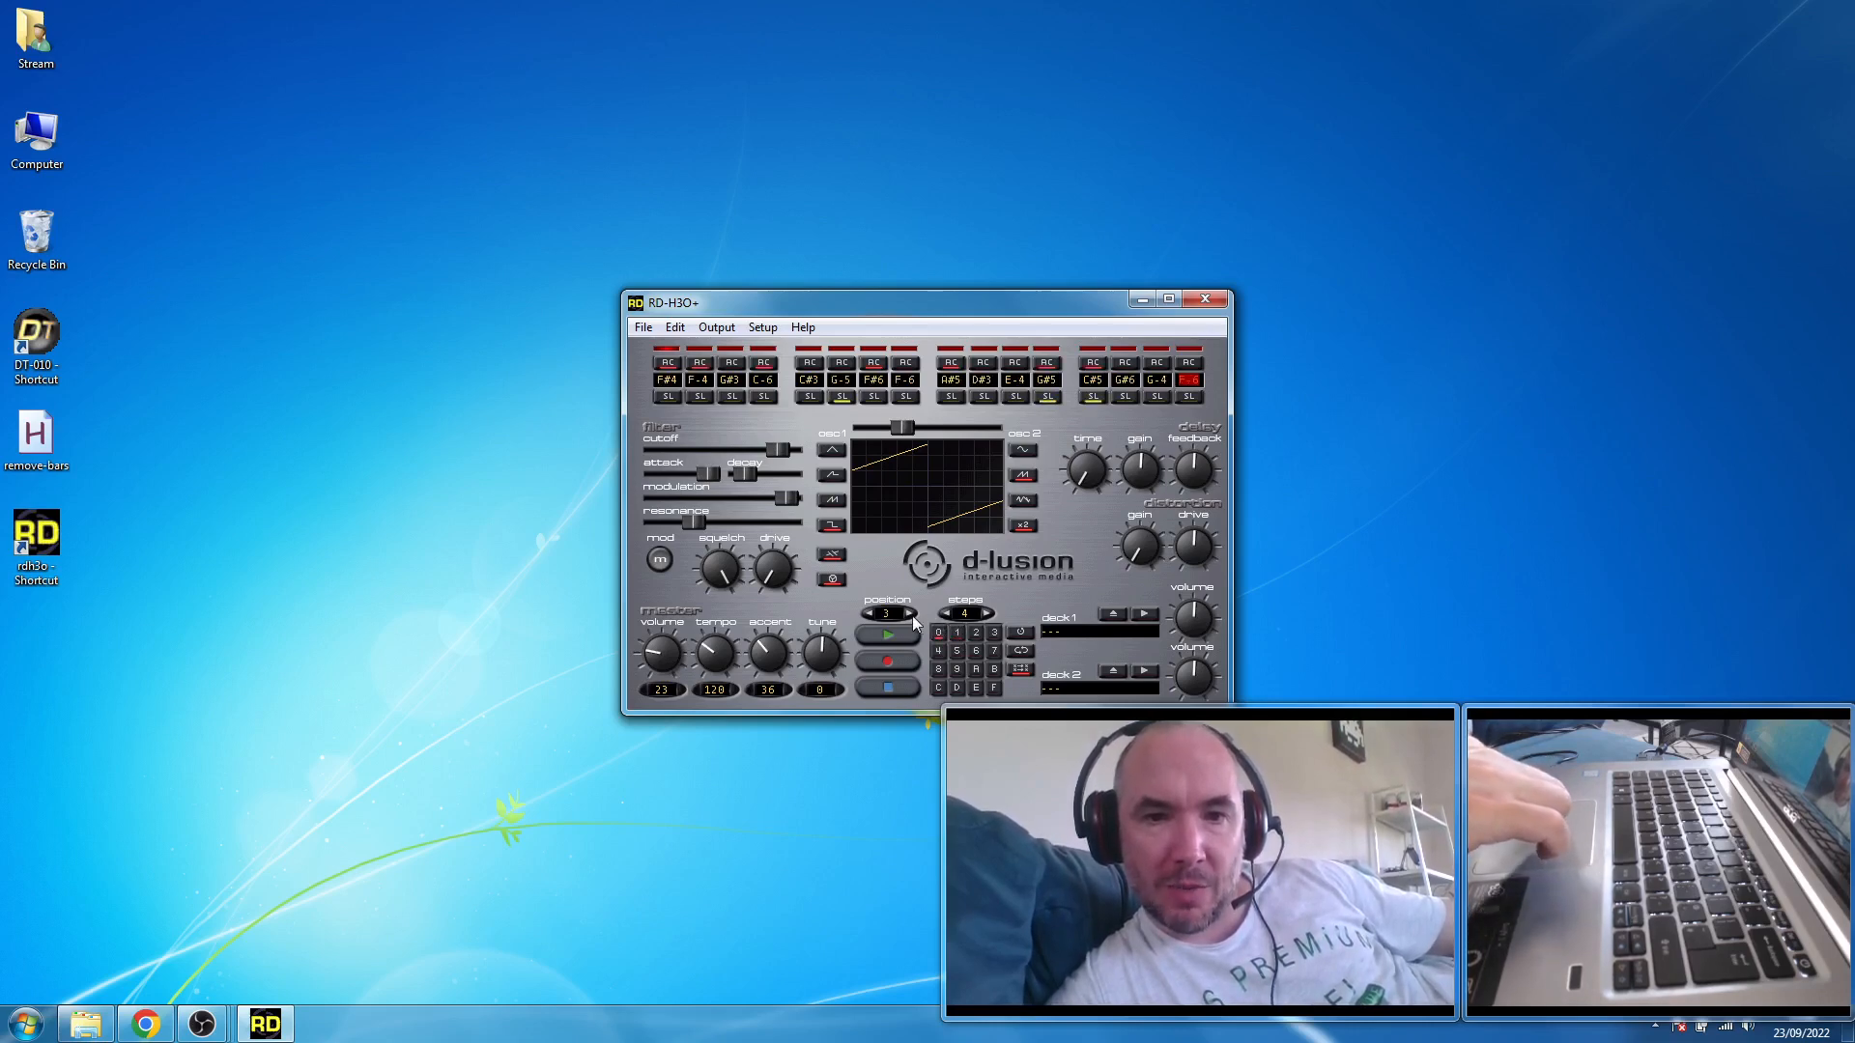
{"action": "left_click", "coordinate": [910, 613]}
{"action": "left_click", "coordinate": [908, 612]}
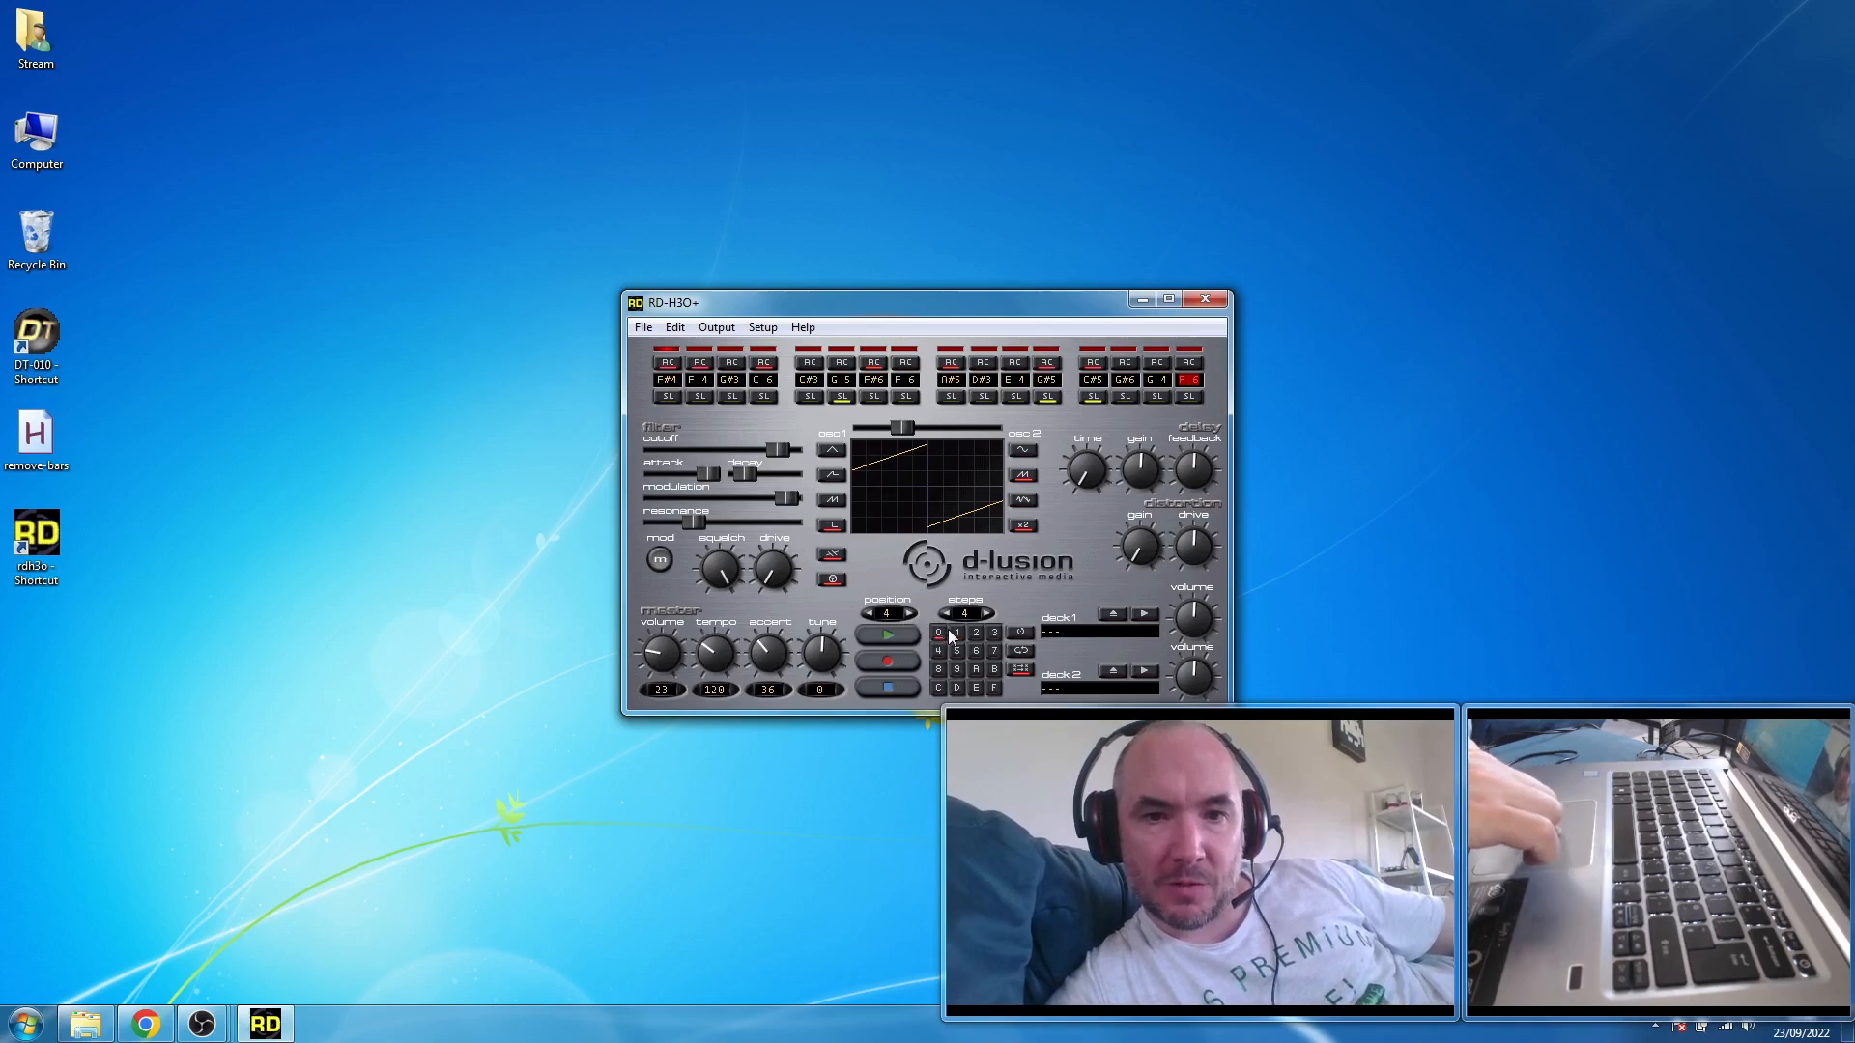
{"action": "left_click", "coordinate": [889, 637]}
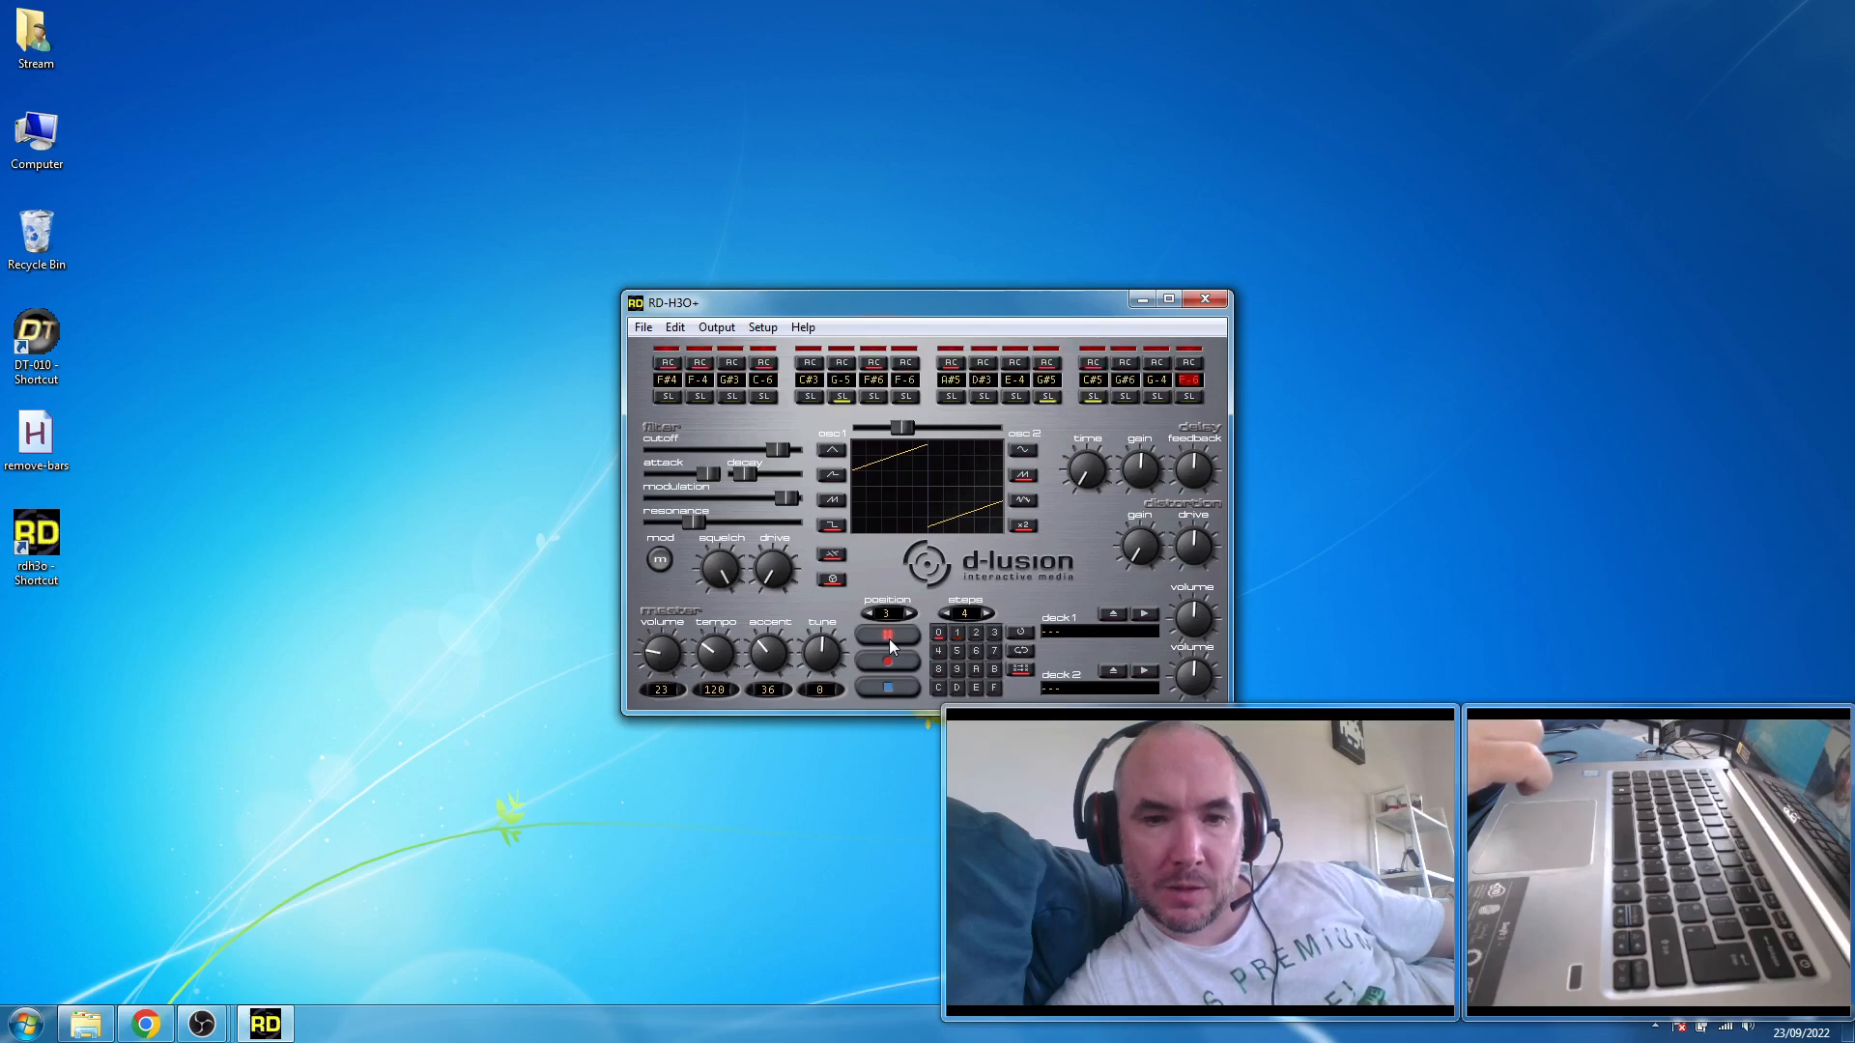
{"action": "left_click", "coordinate": [883, 688]}
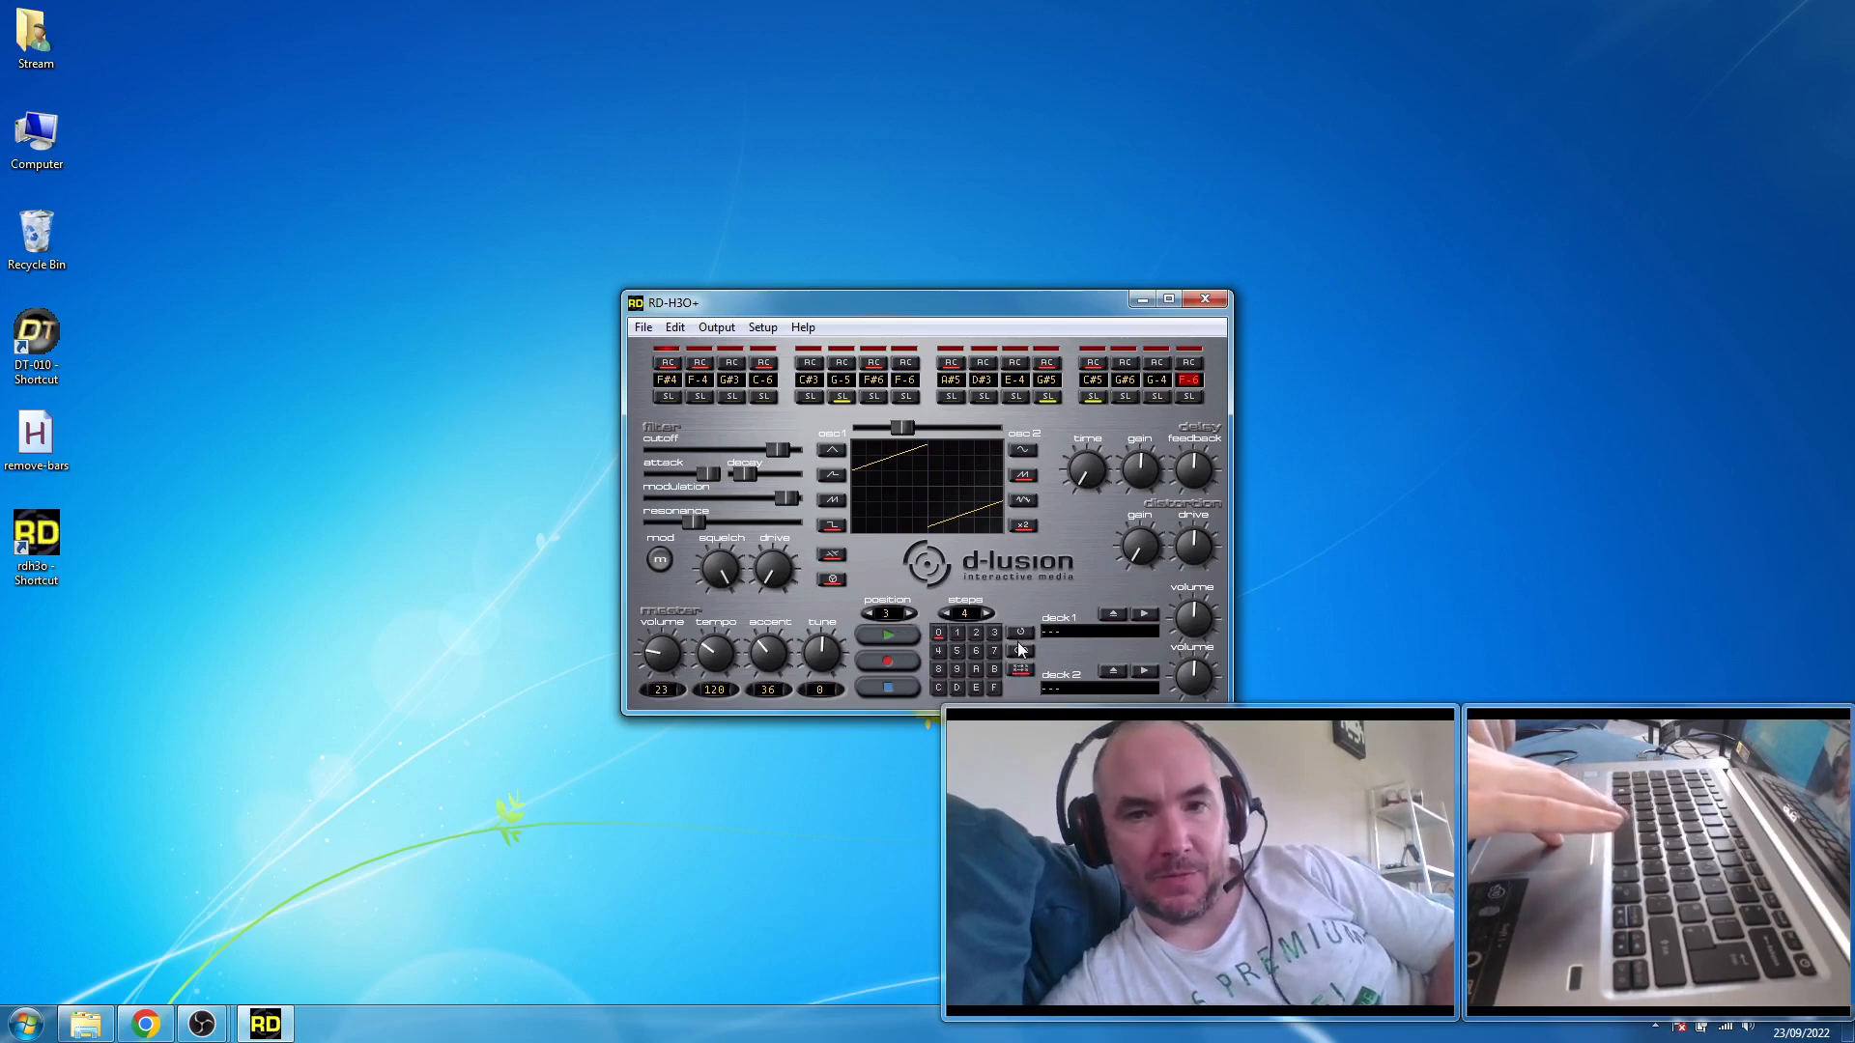
- Try the shuffle, global-loop and single-loop sequencer modes with playback, and stop
{"action": "left_click", "coordinate": [1021, 671]}
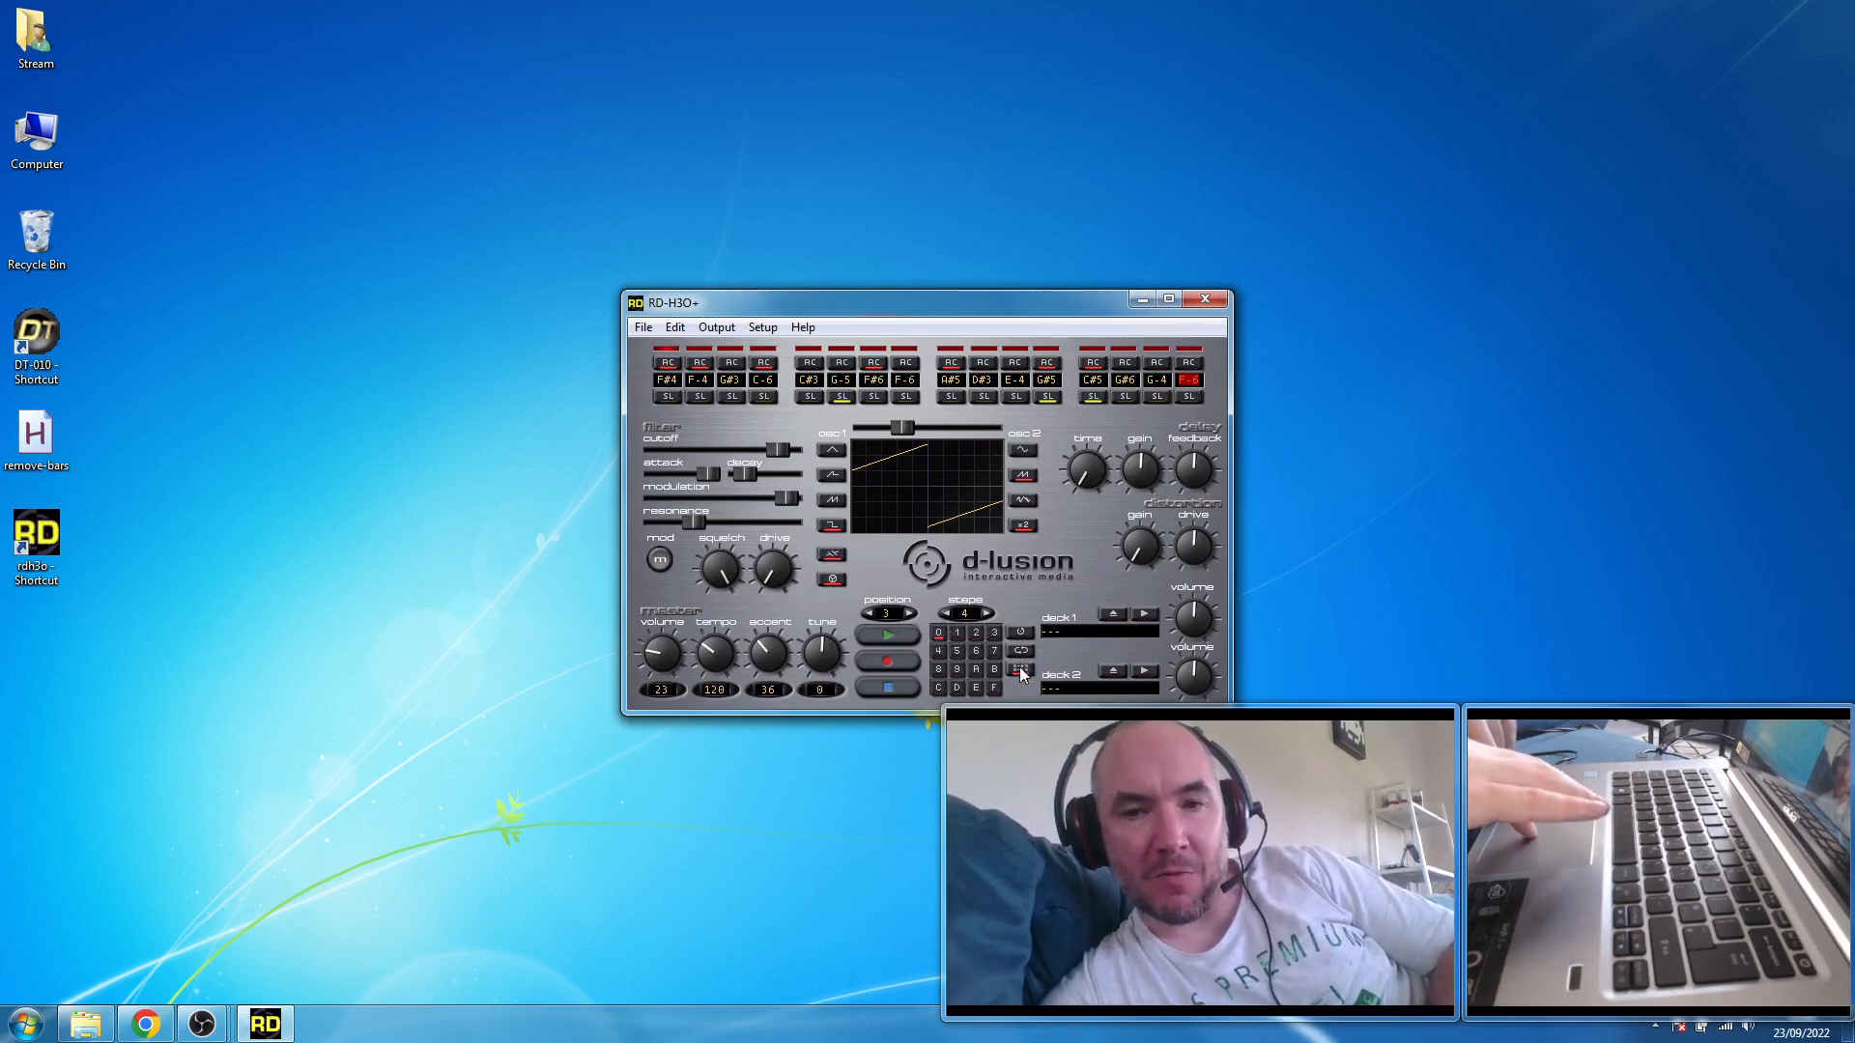
{"action": "left_click", "coordinate": [1019, 650]}
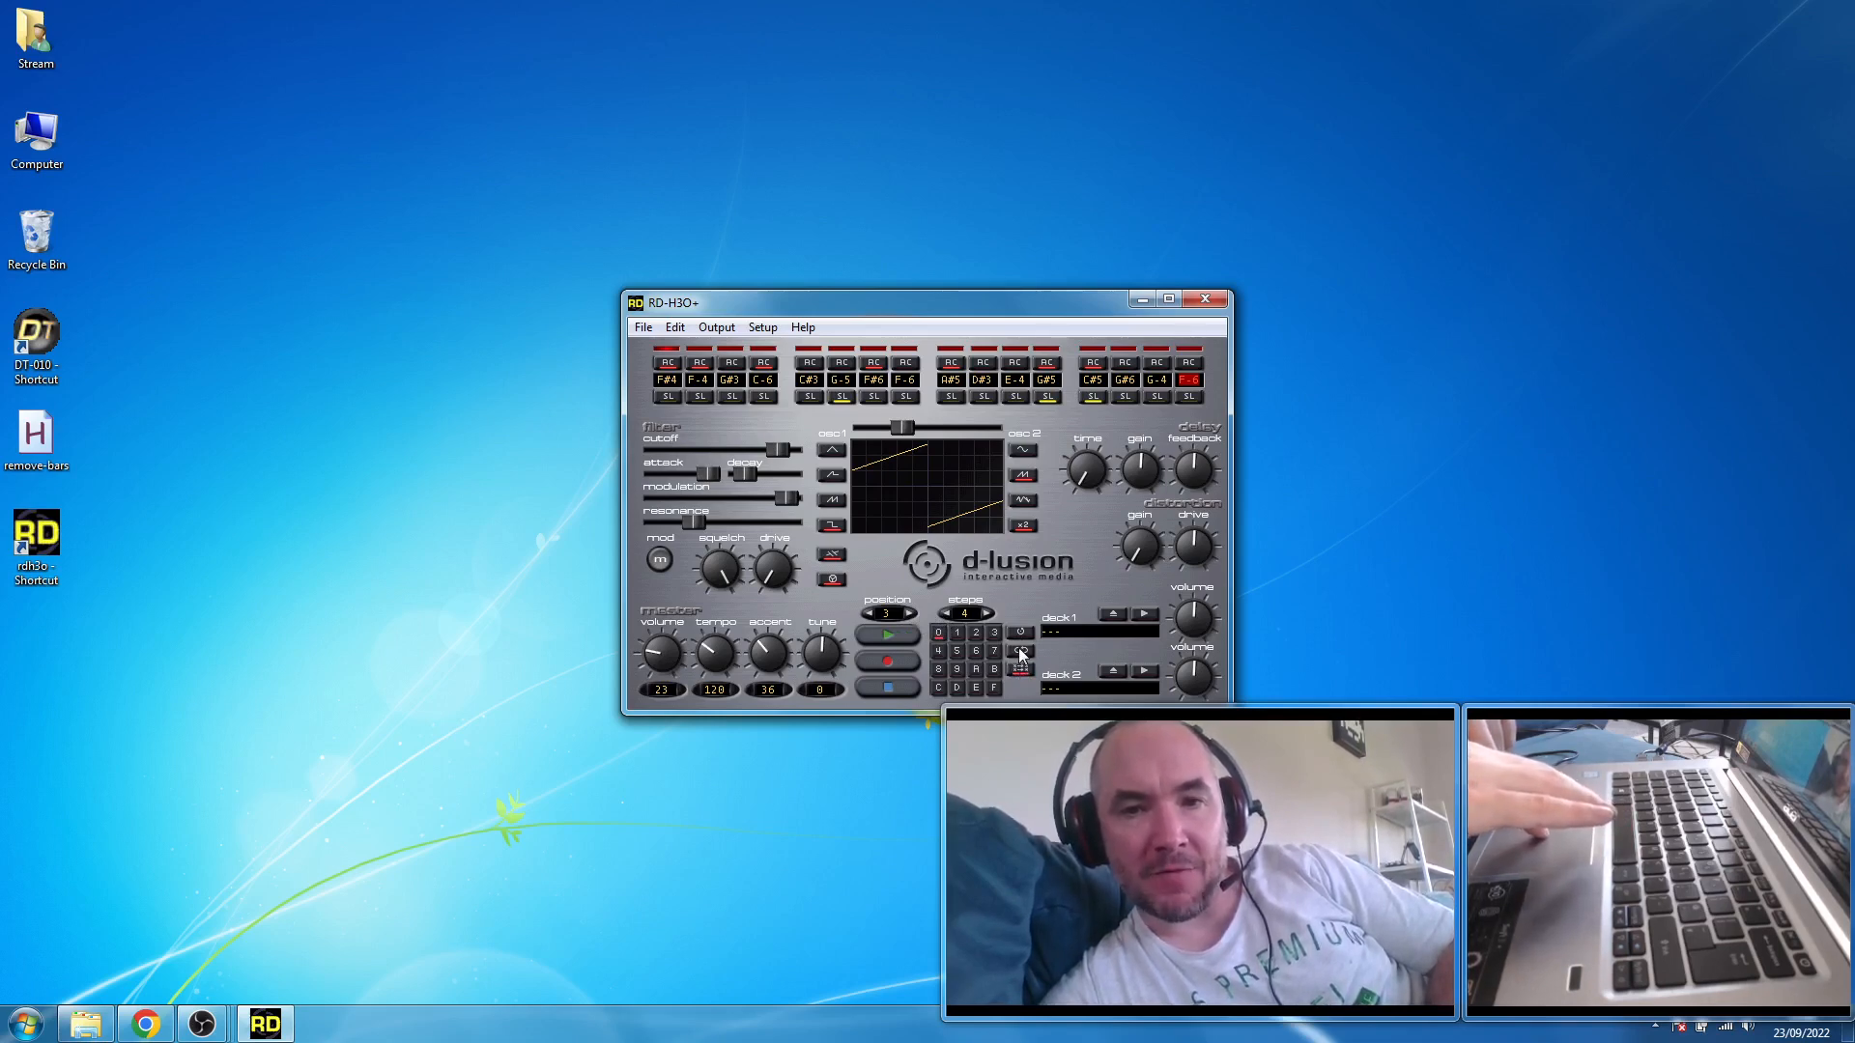
{"action": "left_click", "coordinate": [891, 633]}
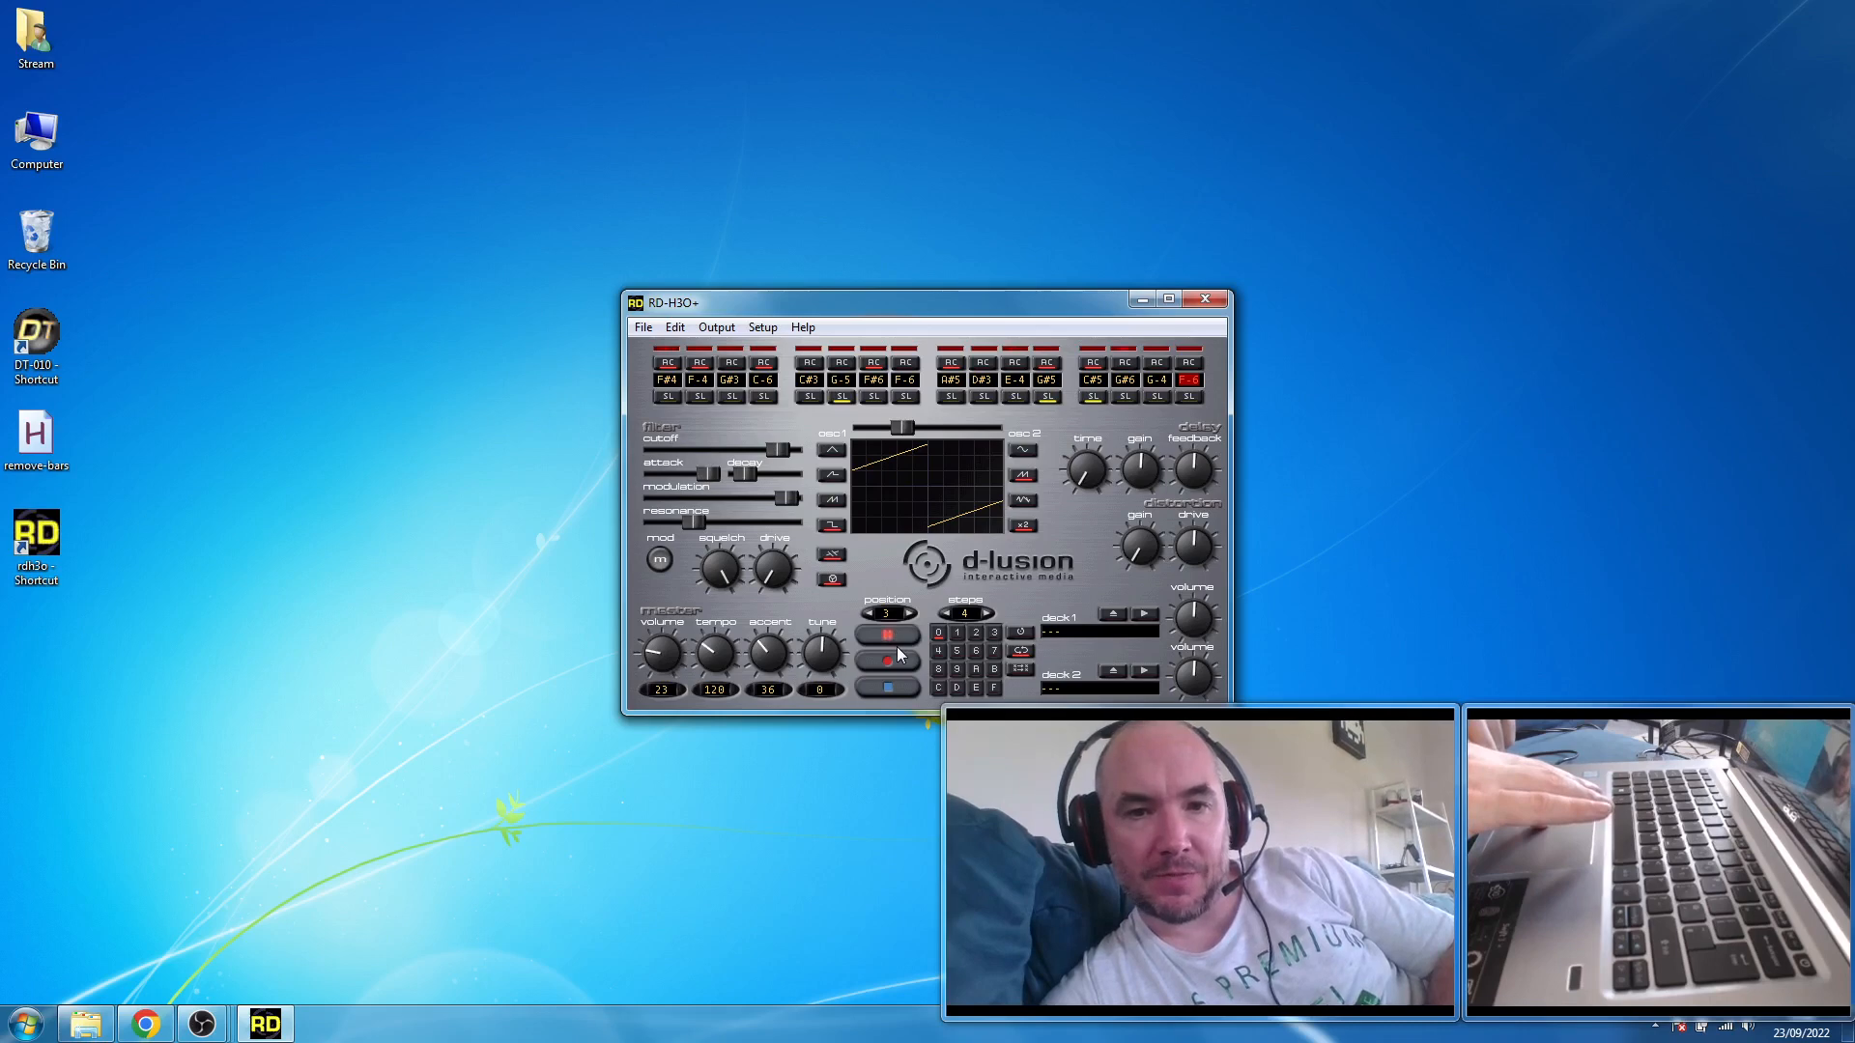
{"action": "left_click", "coordinate": [1023, 634]}
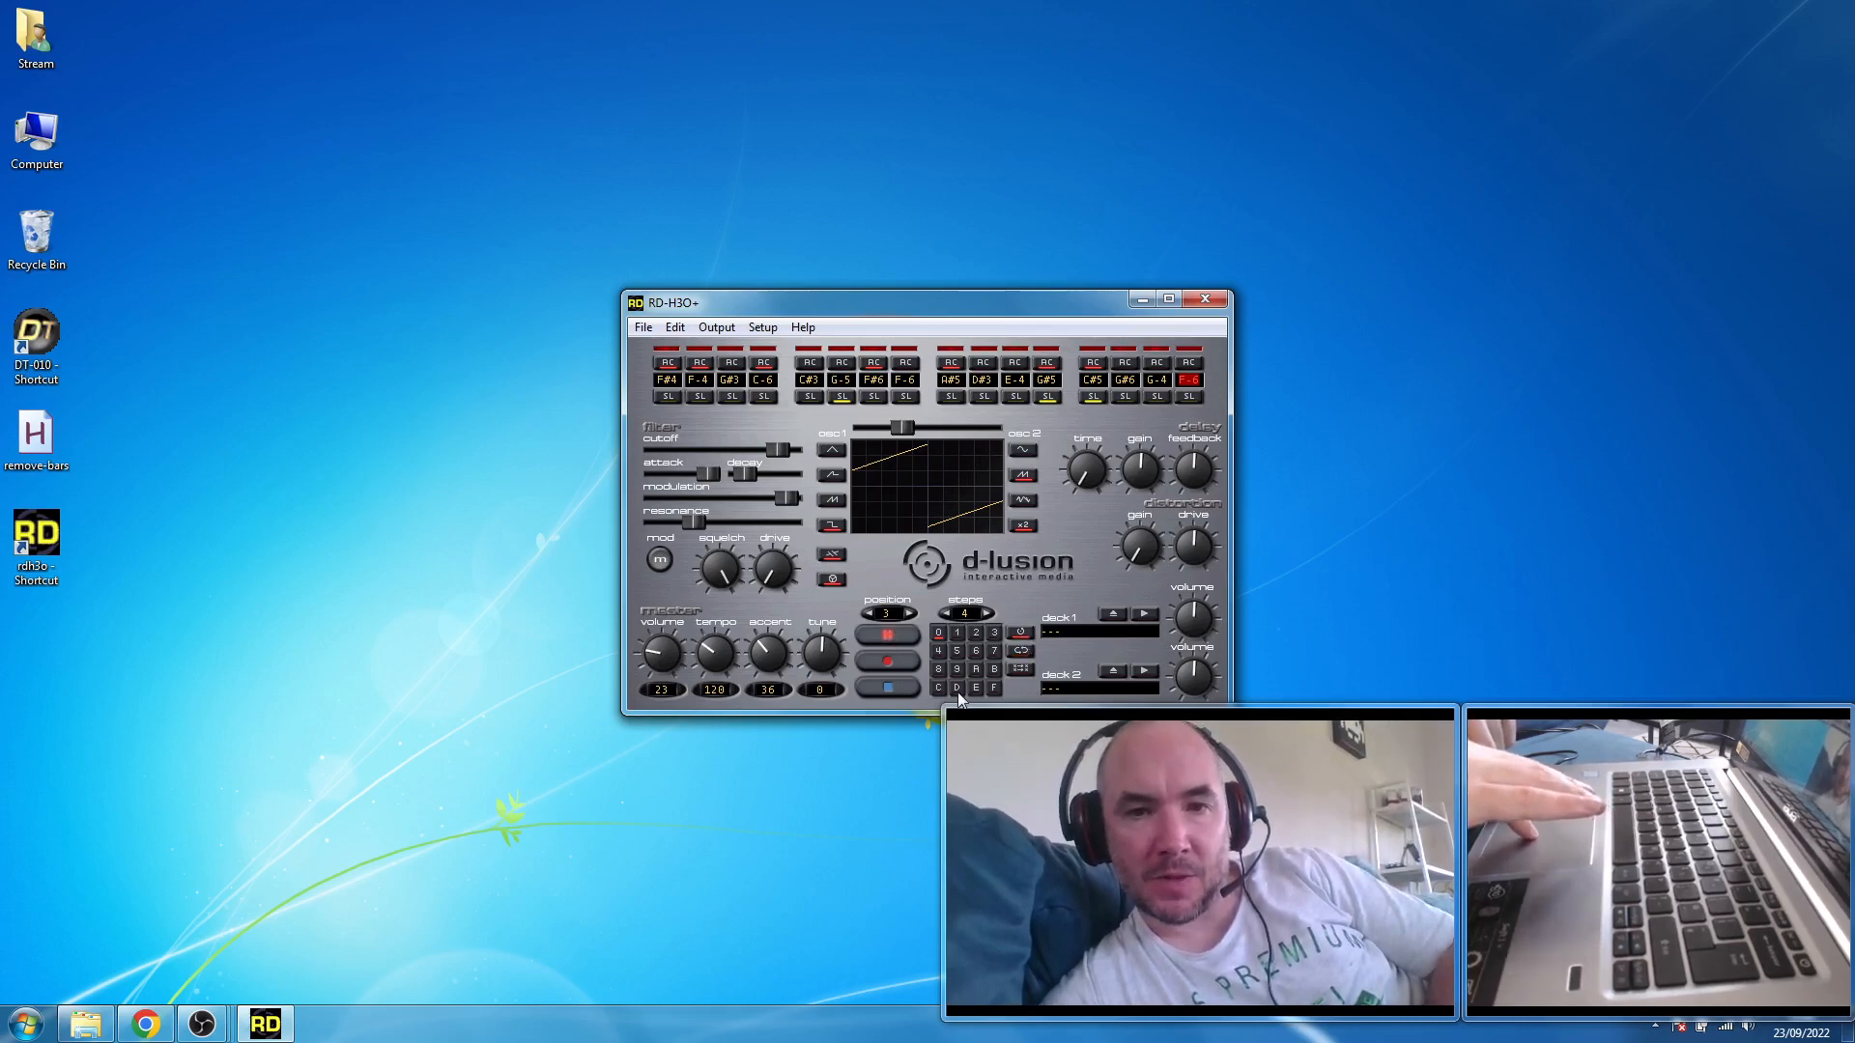
{"action": "left_click", "coordinate": [890, 685]}
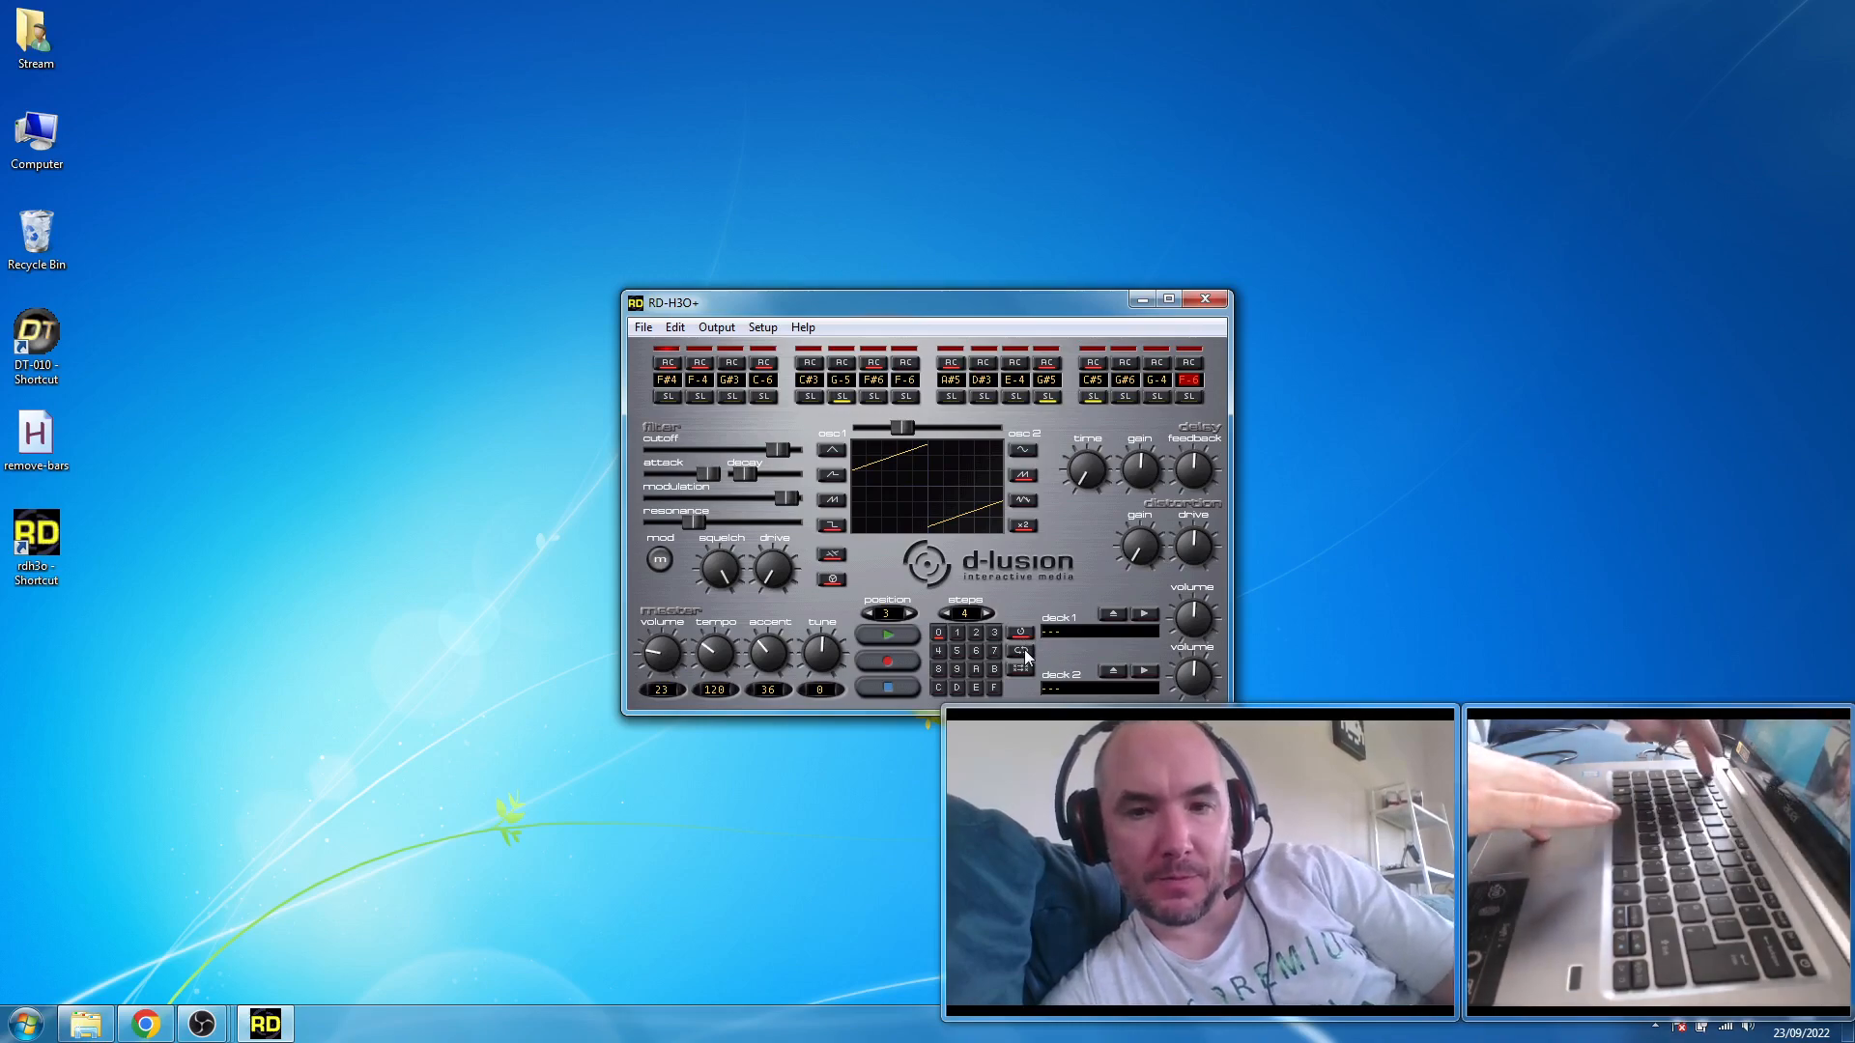
- Open the Rubberduck online help, read the sequencer modes on the Step sequencer page, and return to RD-H3O+
{"action": "key", "text": "F1"}
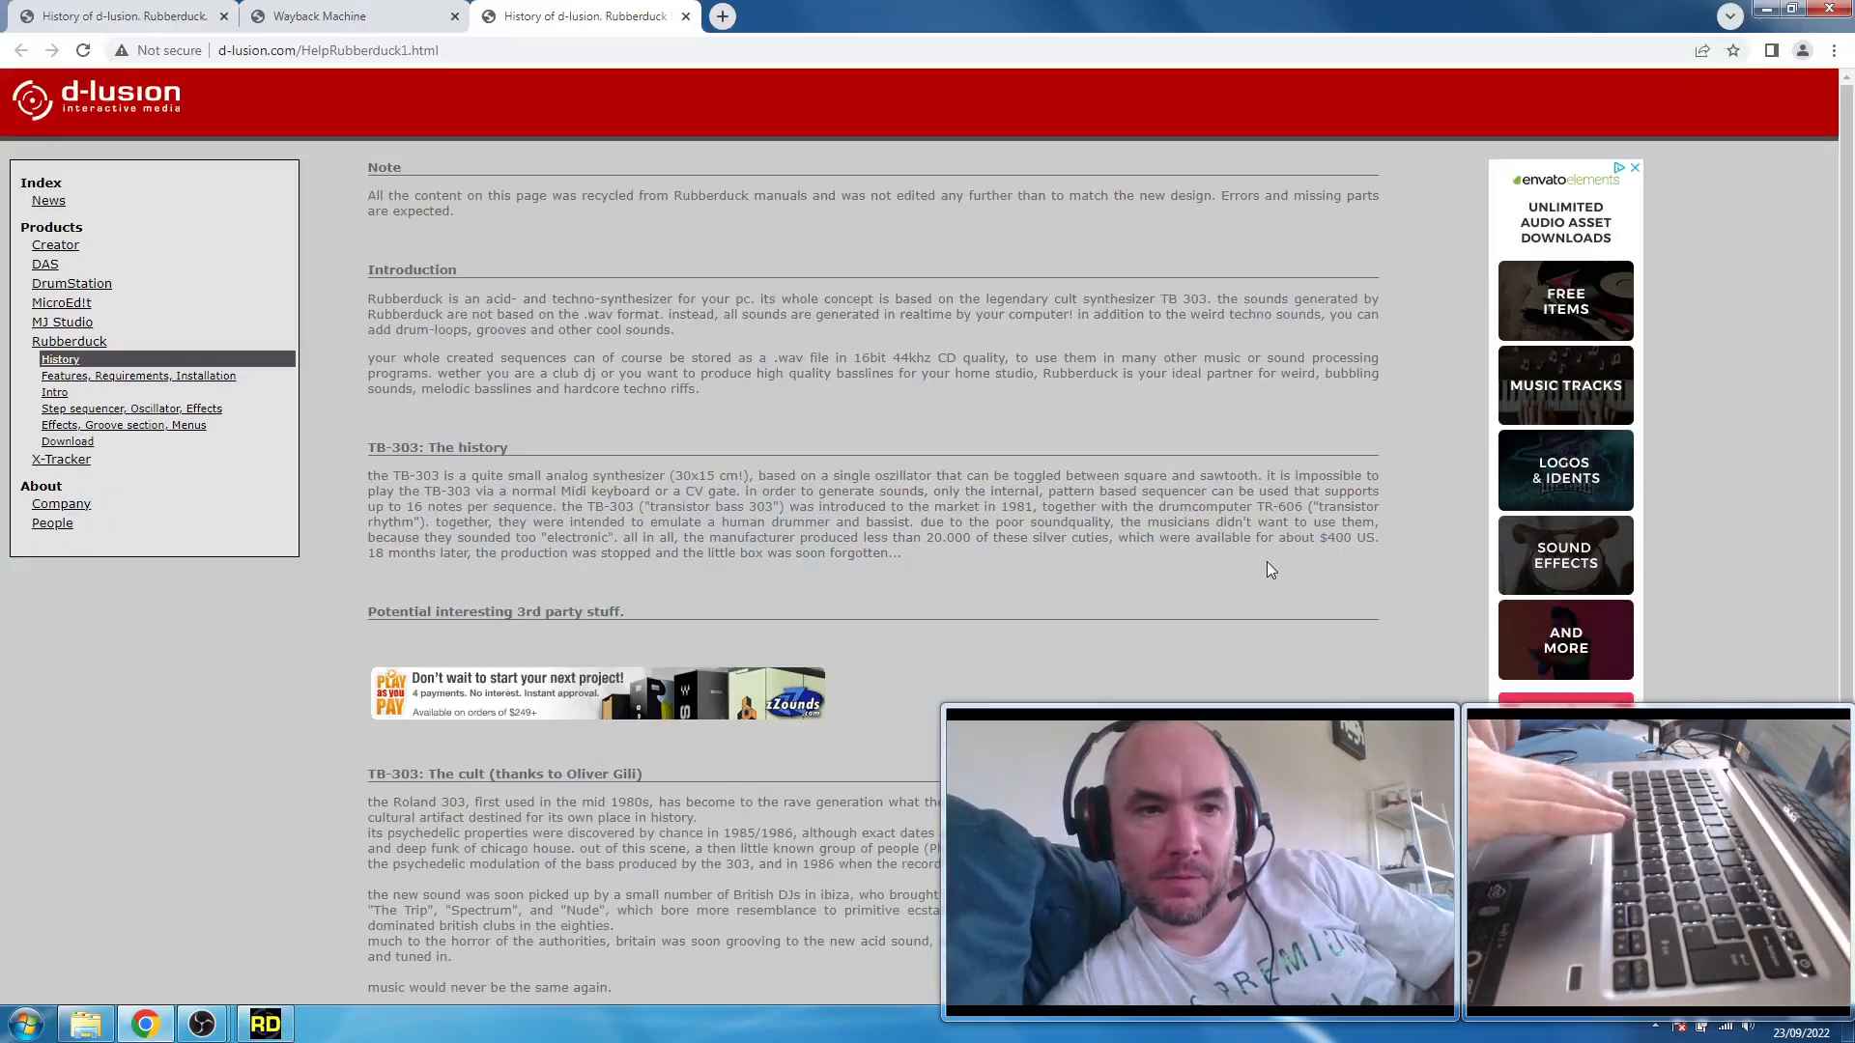
{"action": "key", "text": "ctrl+a"}
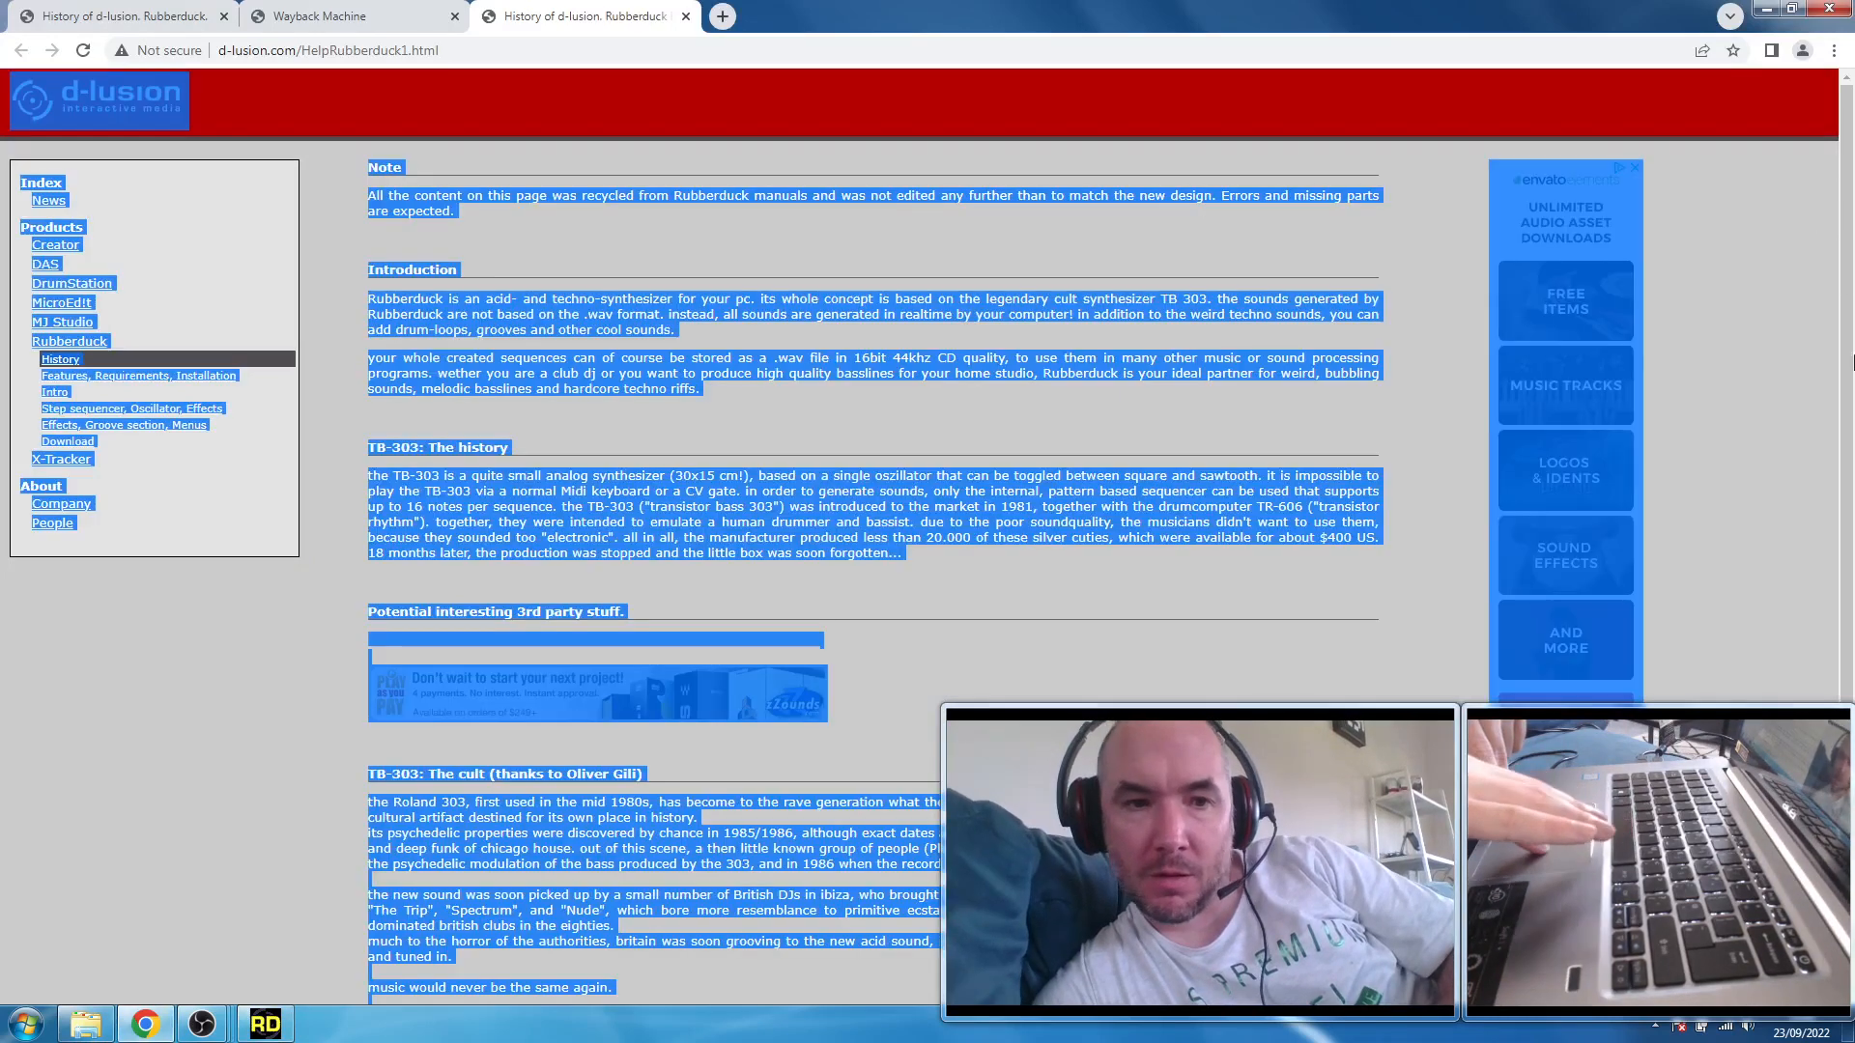
{"action": "left_click", "coordinate": [1838, 207]}
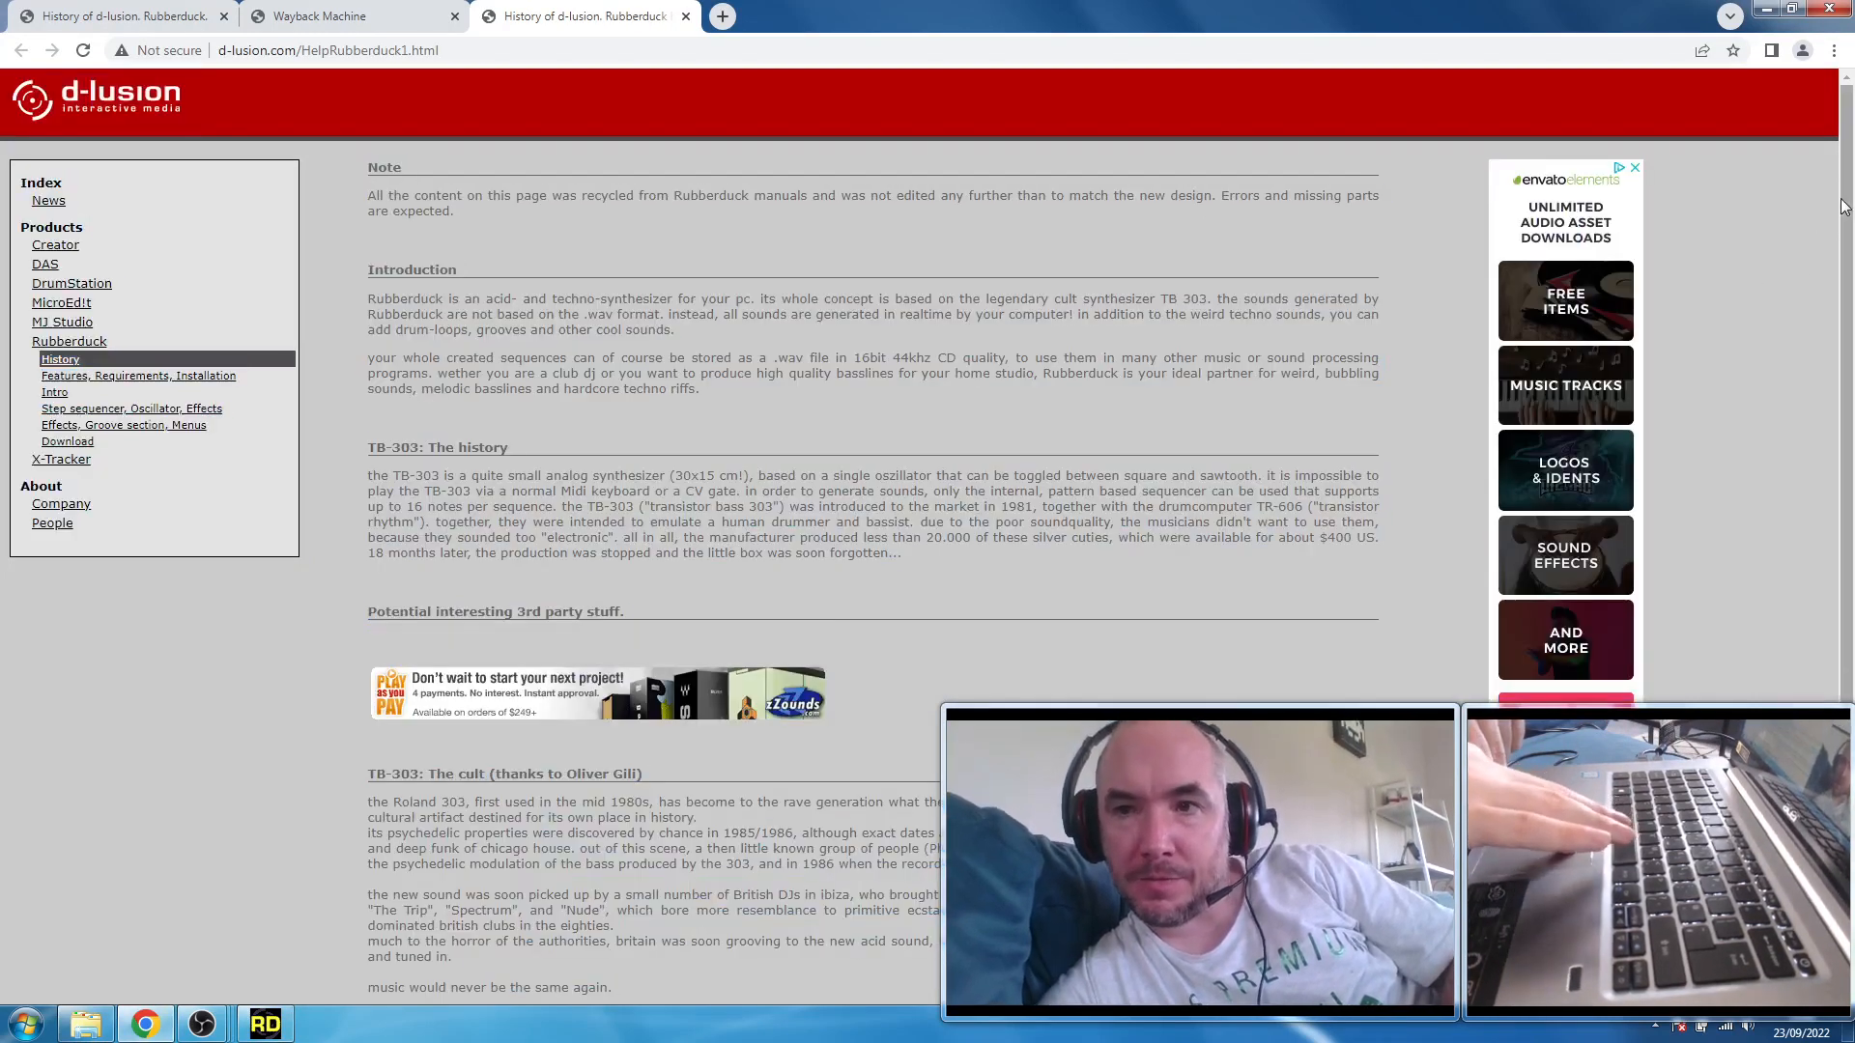
{"action": "scroll", "coordinate": [1841, 207], "scroll_direction": "down", "scroll_amount": 1}
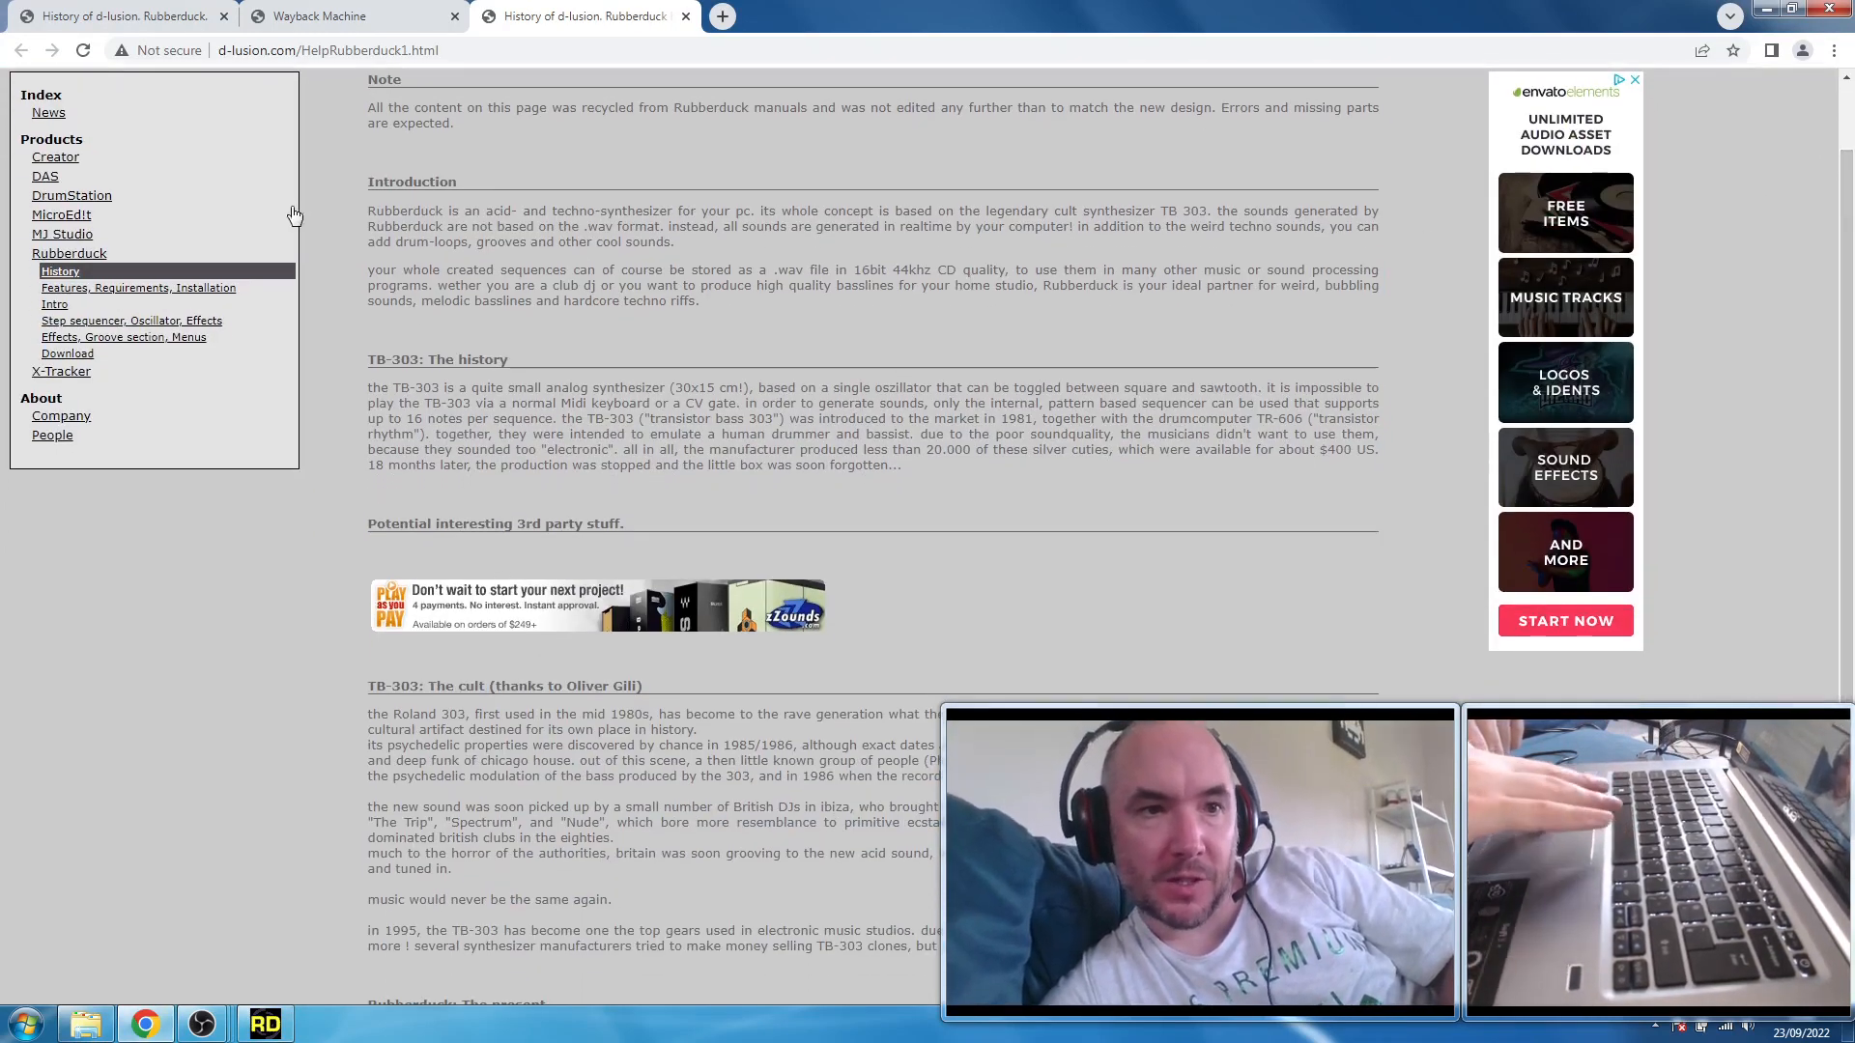
{"action": "left_click", "coordinate": [186, 319]}
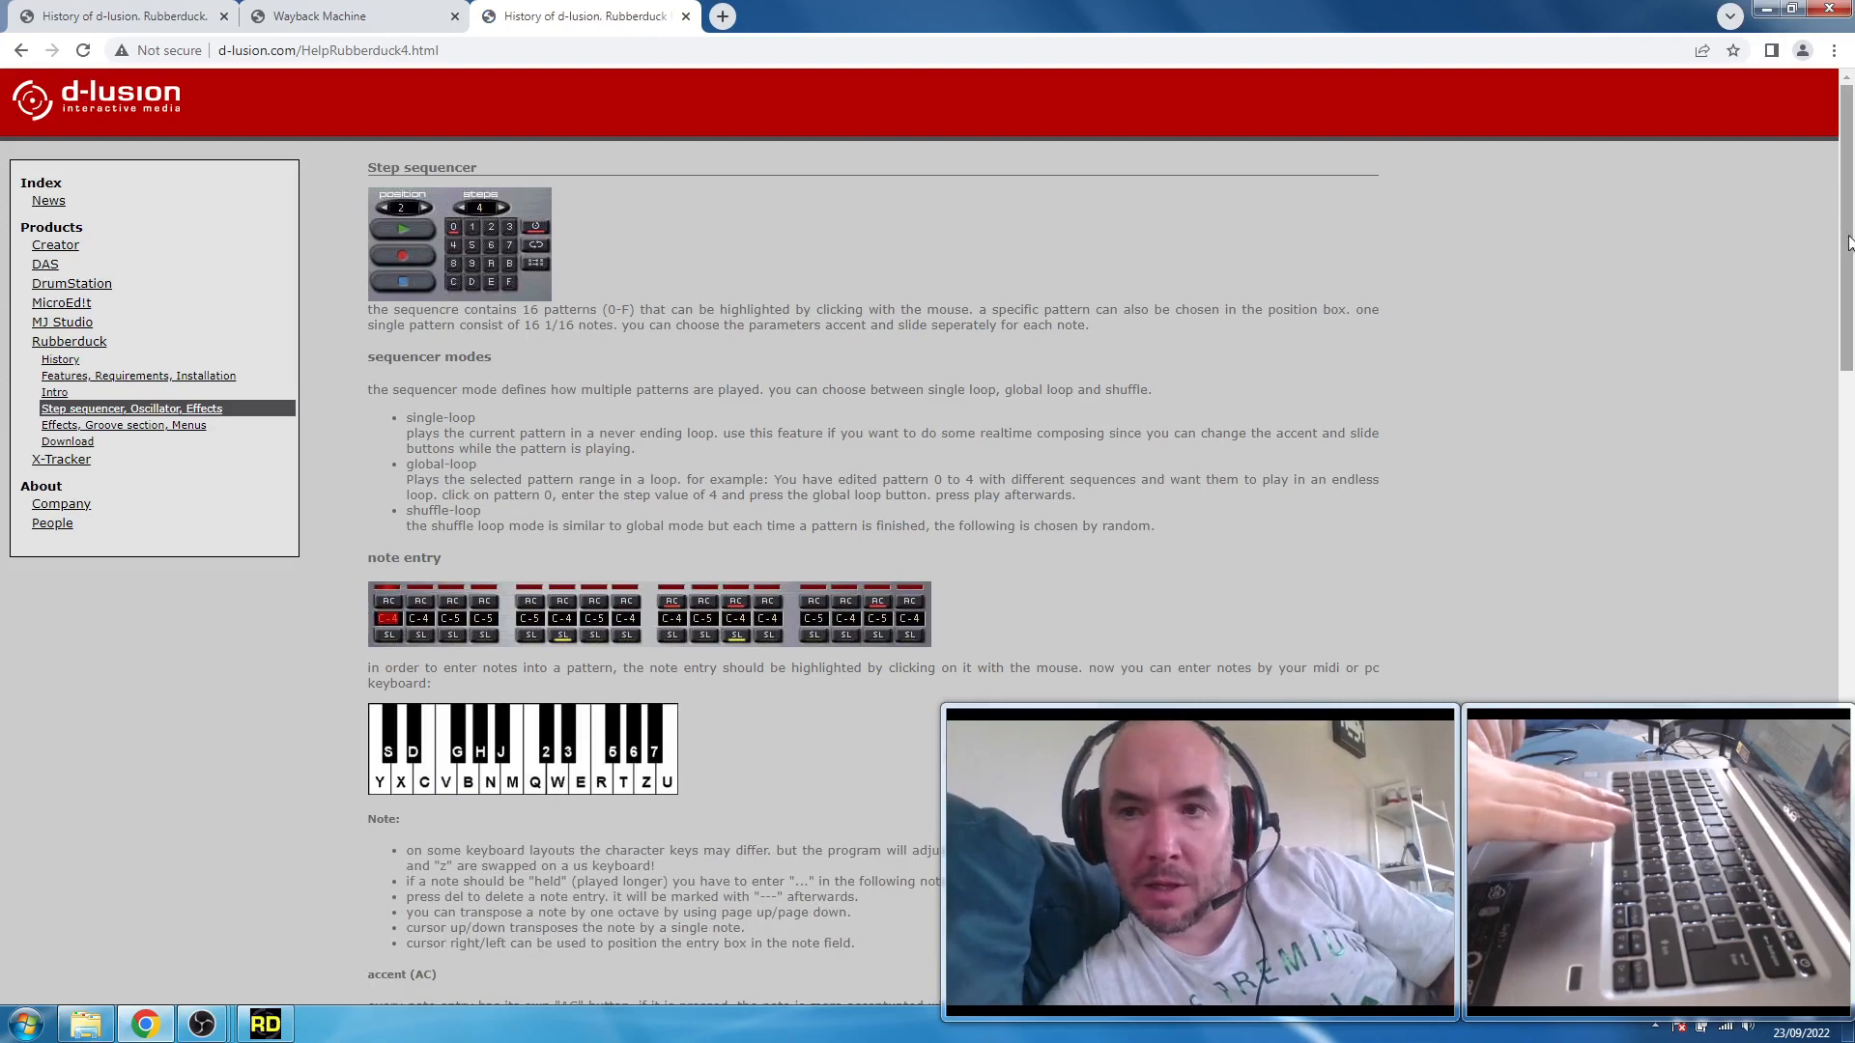
{"action": "left_click_drag", "start_coordinate": [1852, 251], "coordinate": [1848, 302]}
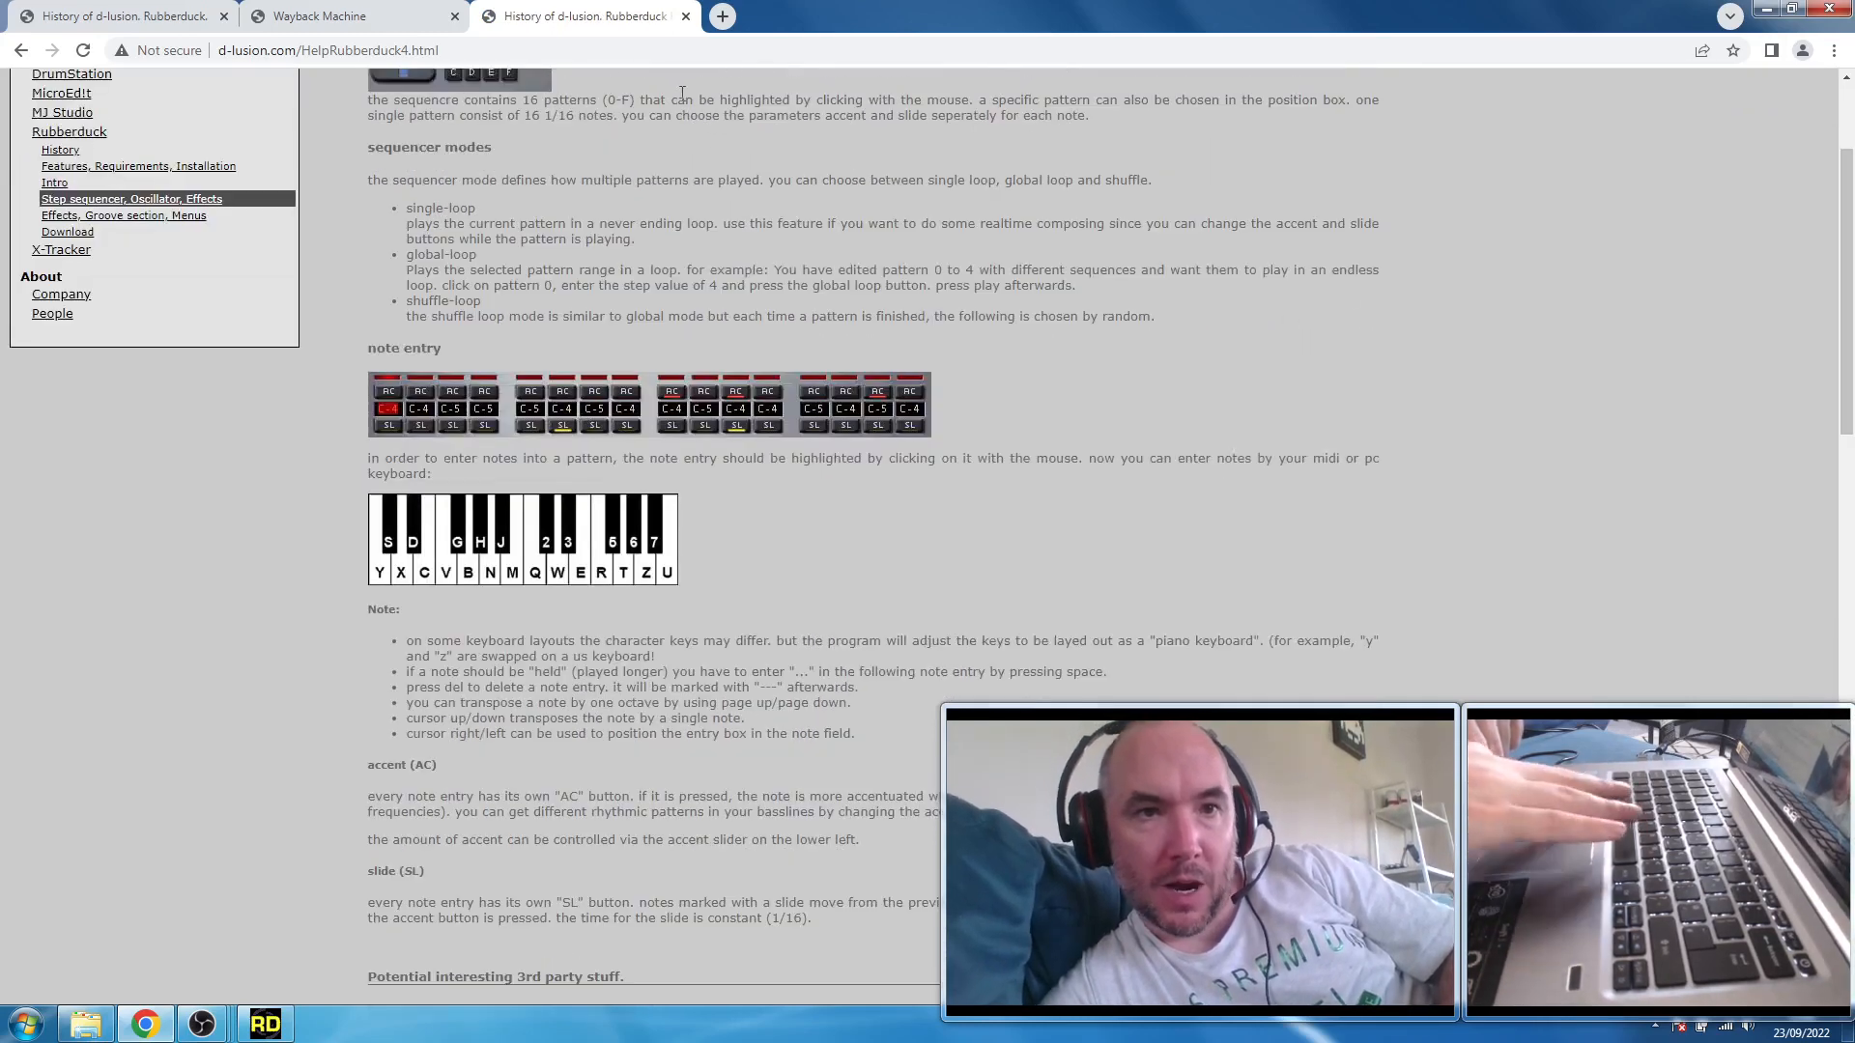
{"action": "scroll", "coordinate": [1845, 335], "scroll_direction": "up", "scroll_amount": 2}
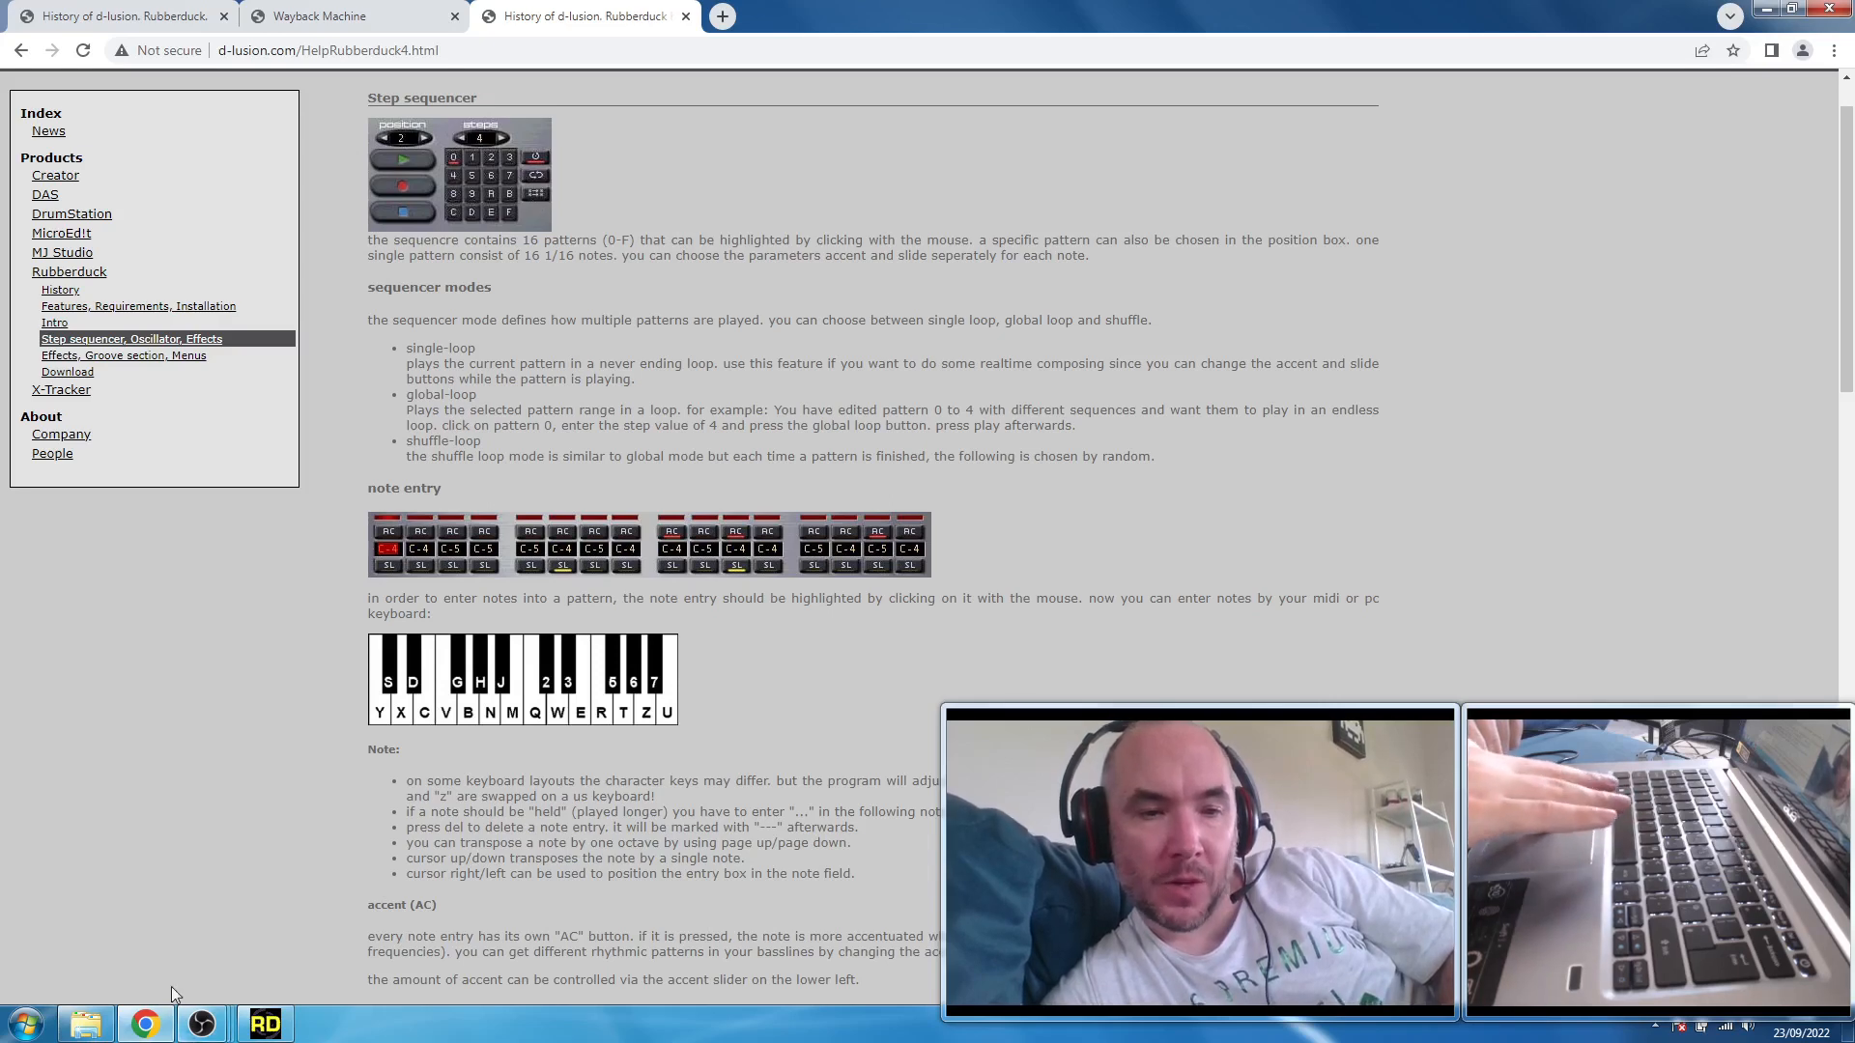
{"action": "left_click", "coordinate": [265, 1023]}
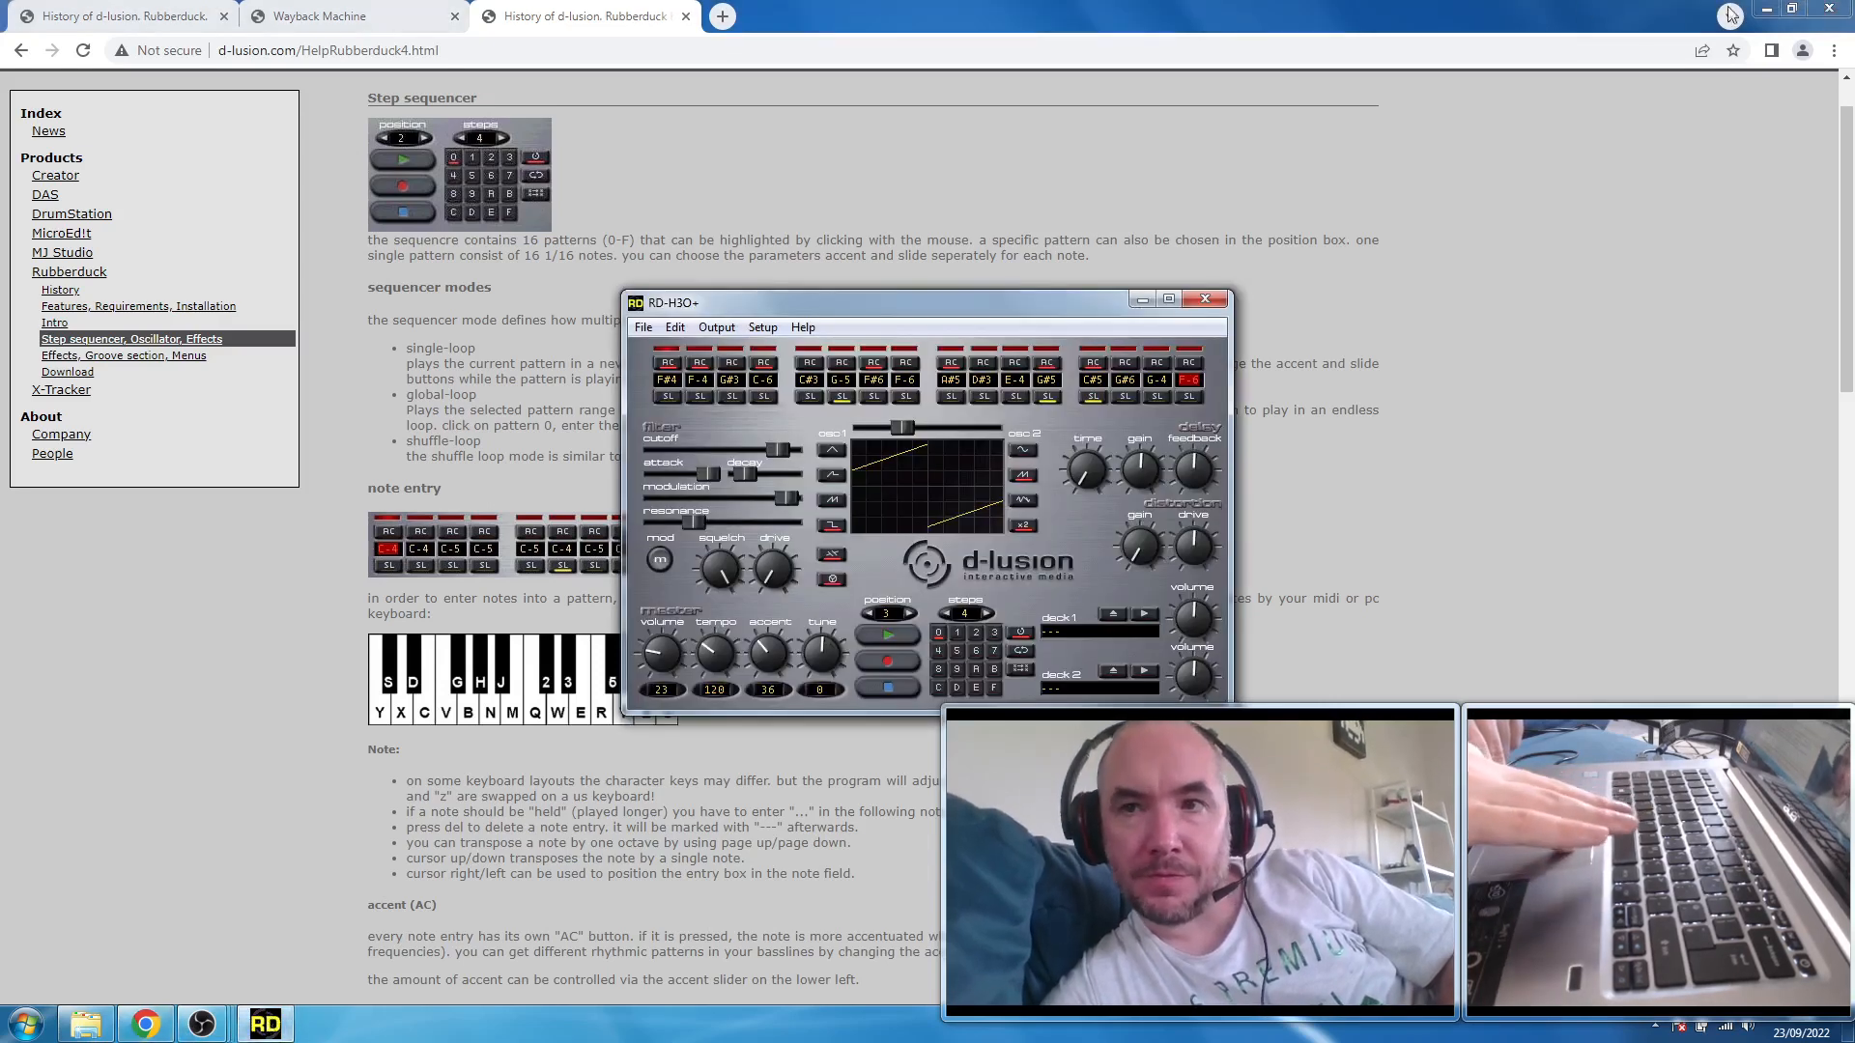
{"action": "left_click", "coordinate": [1766, 8]}
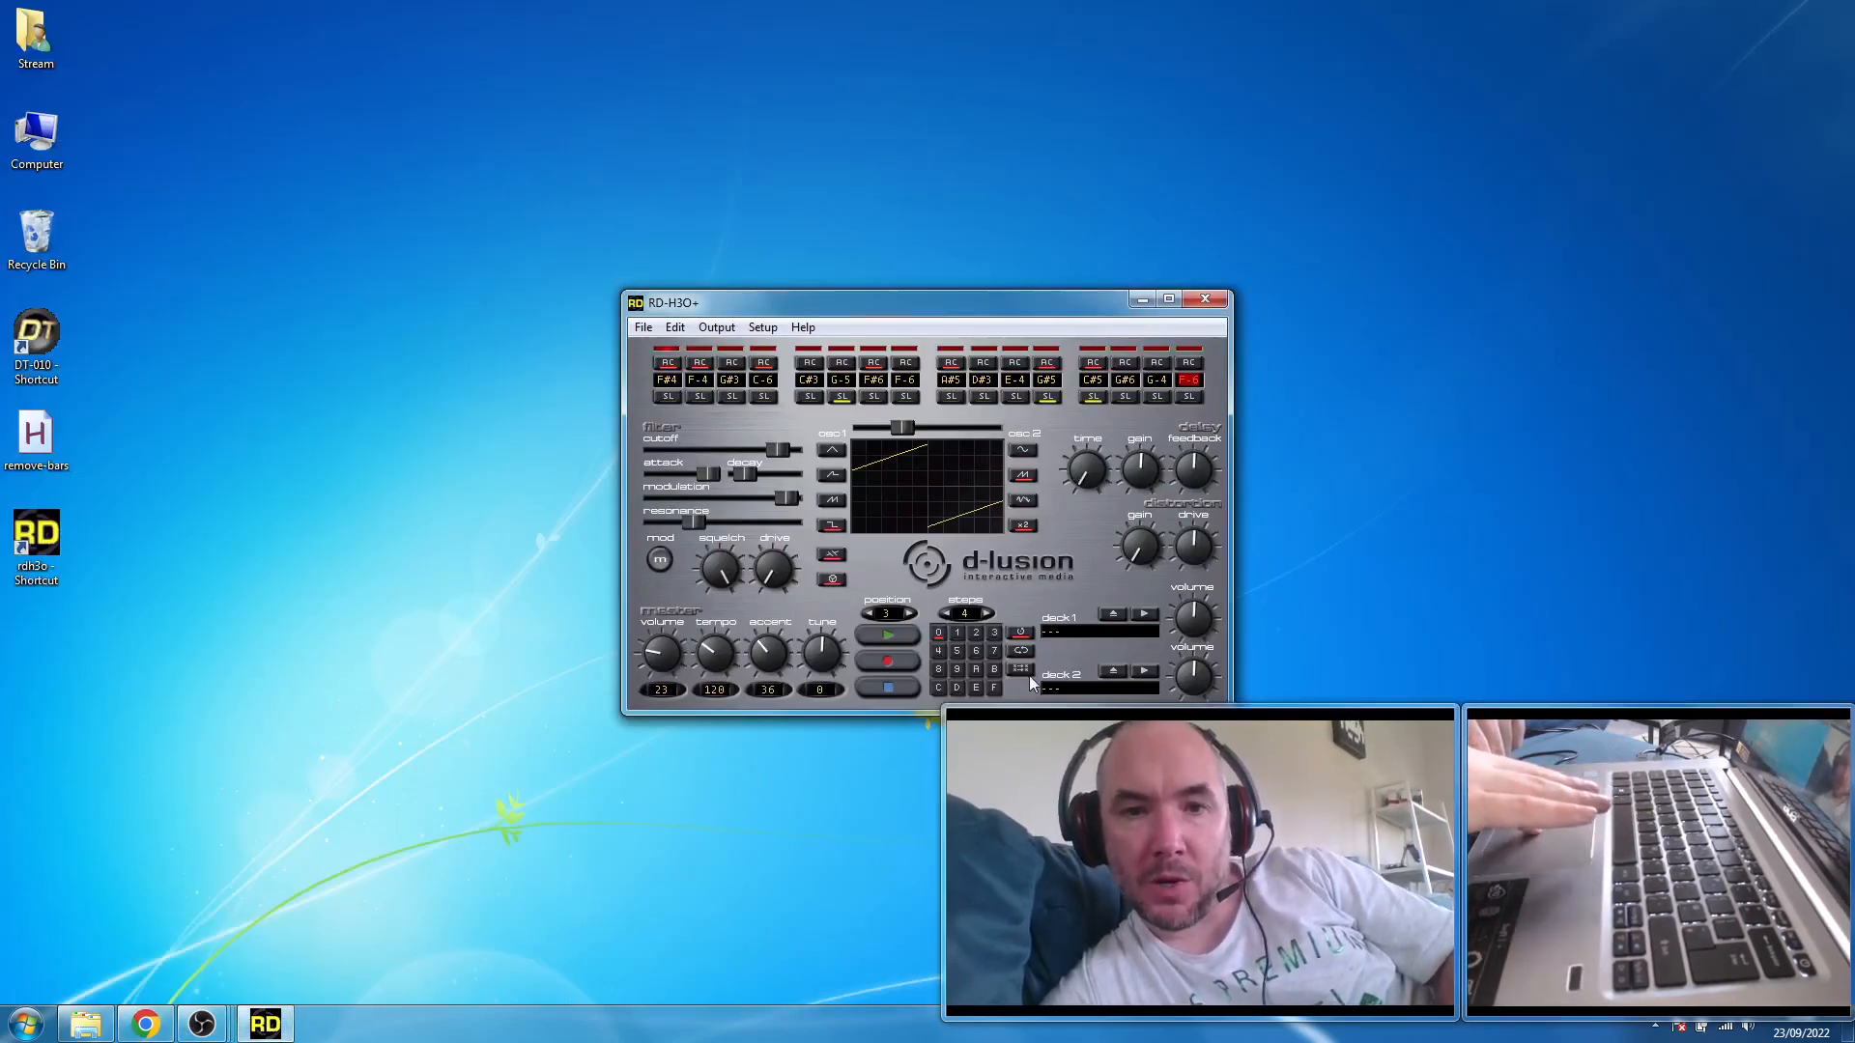
- Set the sequencer to global loop, check the patterns across the song positions, and start playback from position 1
{"action": "left_click", "coordinate": [1018, 651]}
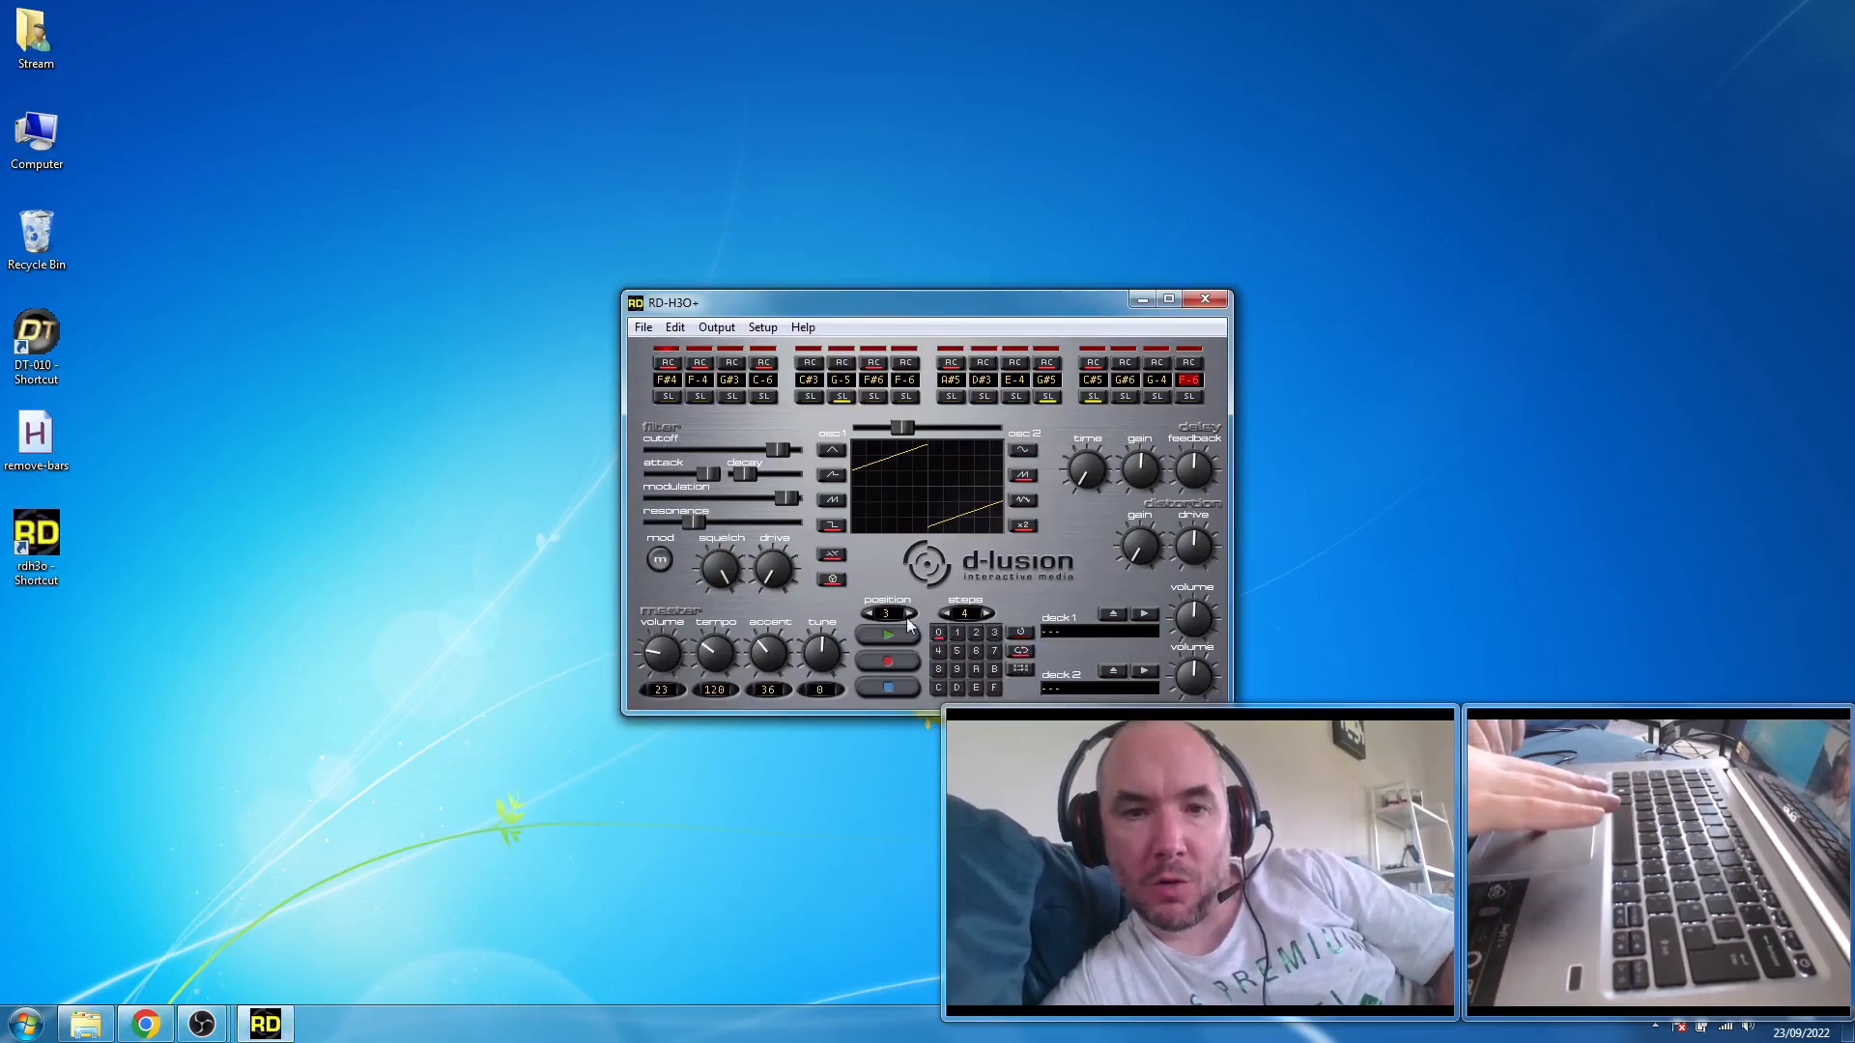
{"action": "left_click", "coordinate": [870, 612]}
{"action": "left_click", "coordinate": [869, 612]}
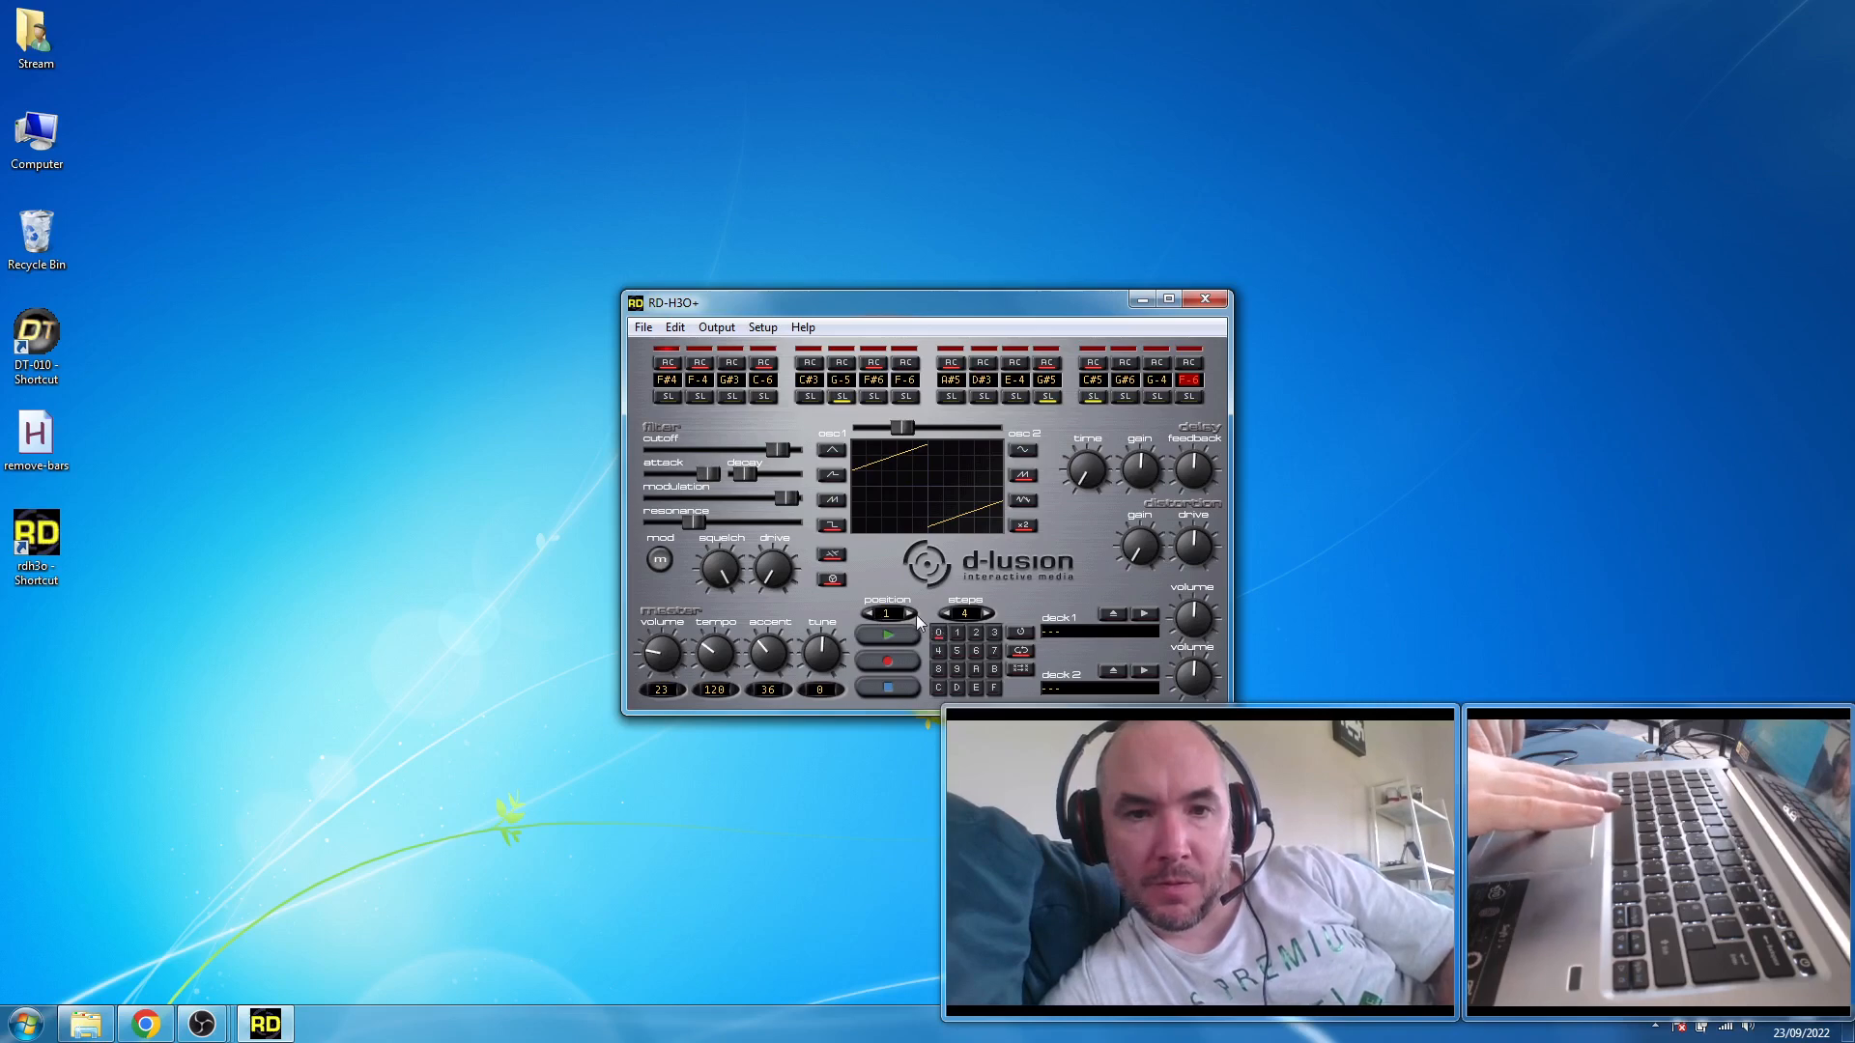
{"action": "left_click", "coordinate": [911, 612]}
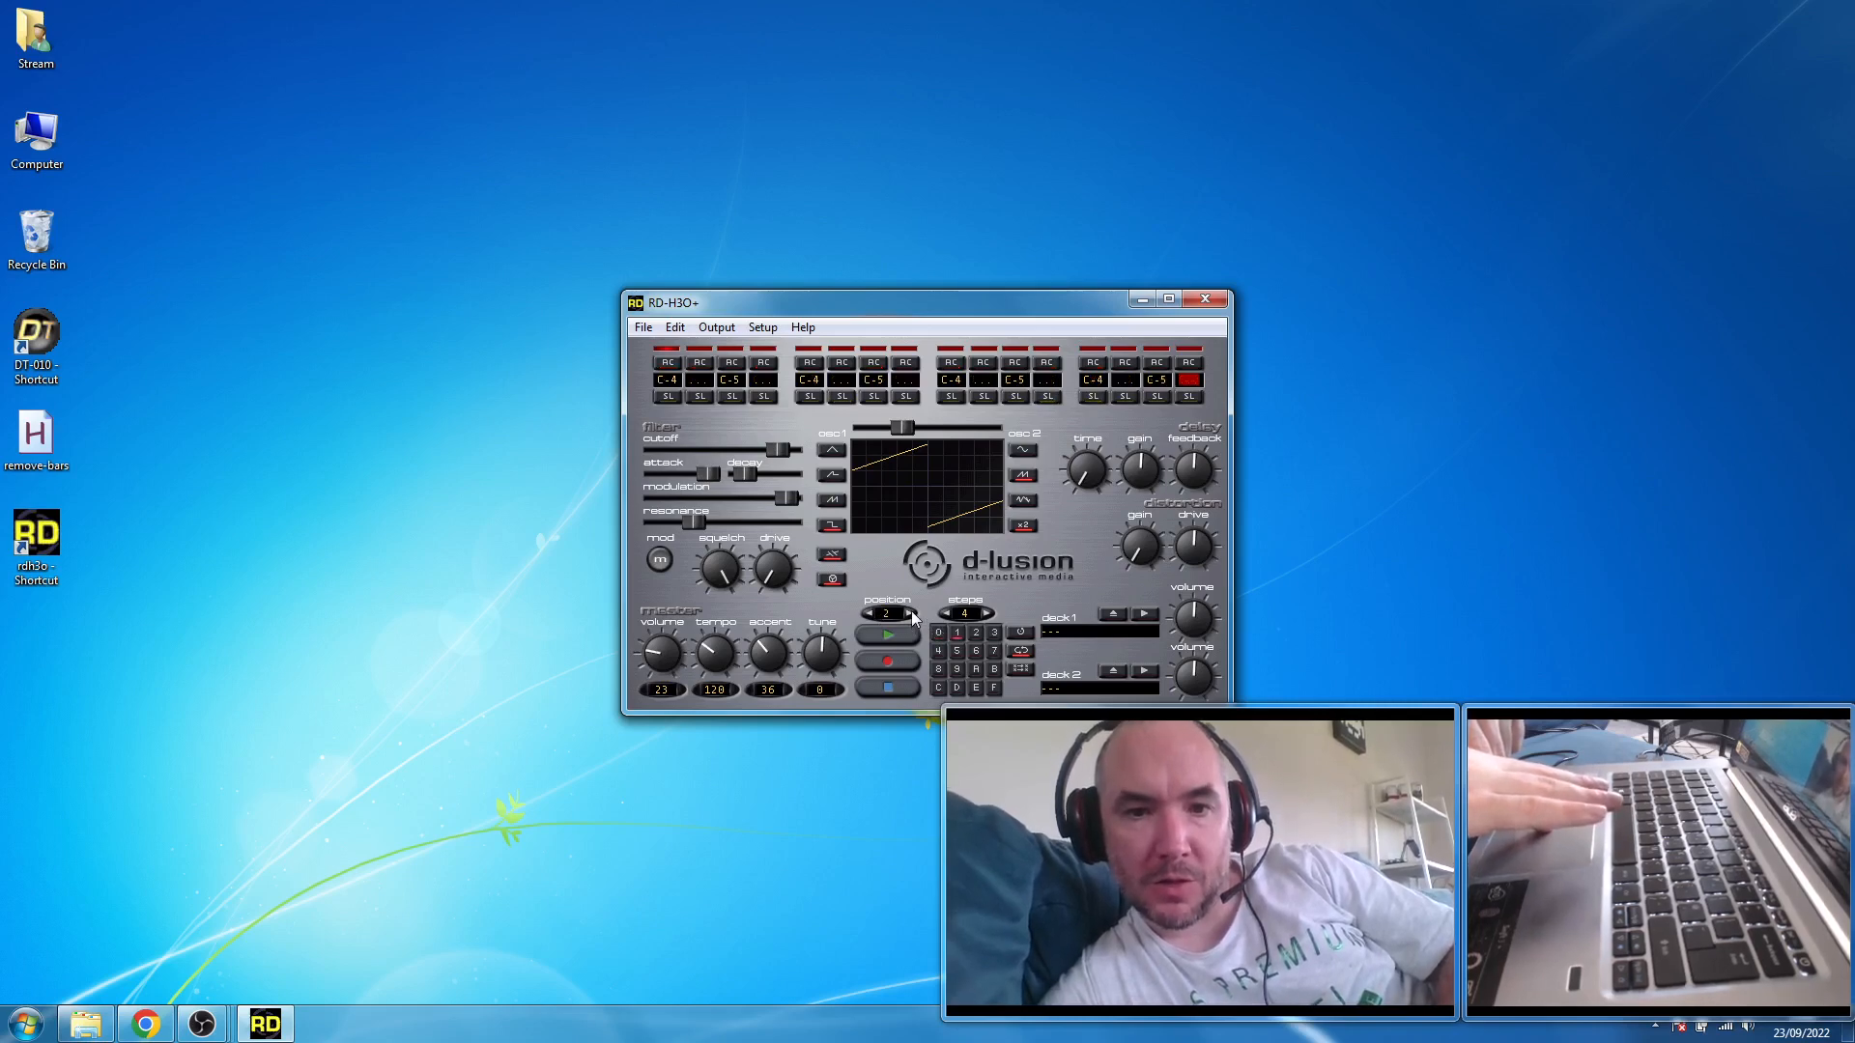
{"action": "left_click", "coordinate": [911, 612]}
{"action": "left_click", "coordinate": [911, 612]}
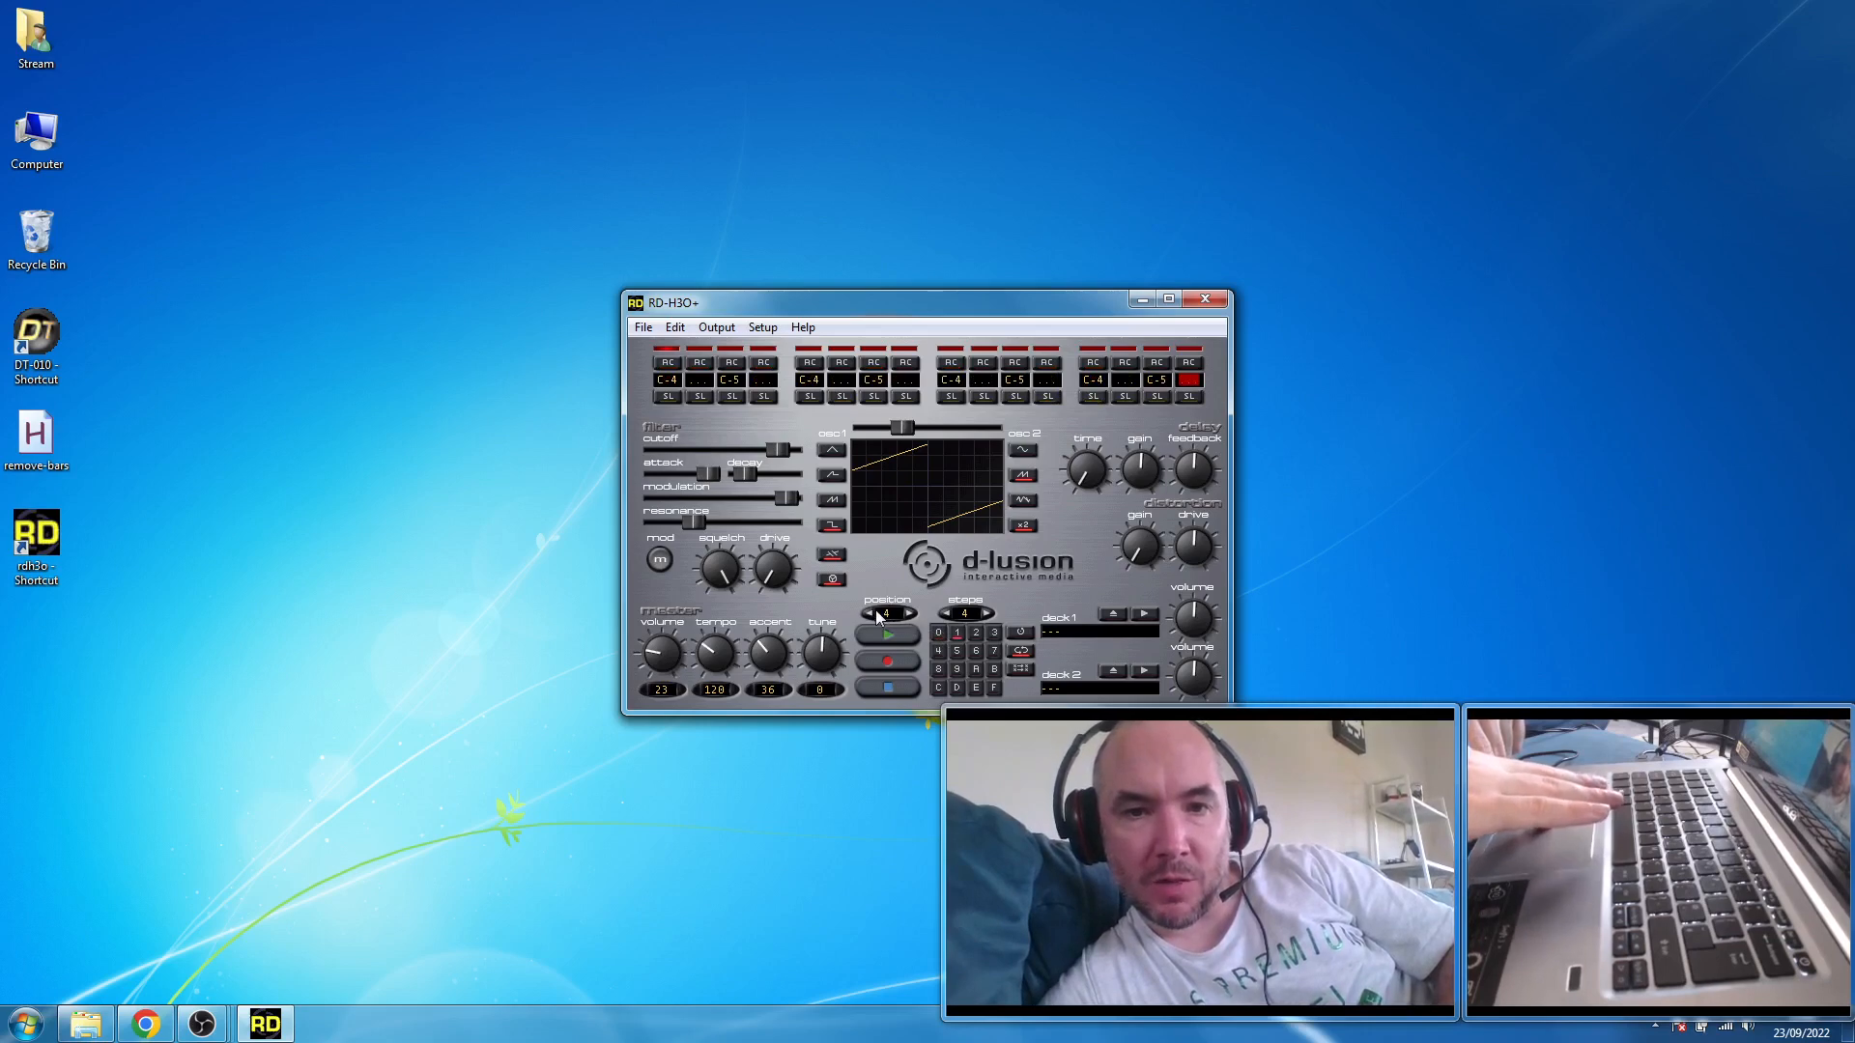
{"action": "left_click", "coordinate": [869, 613]}
{"action": "left_click", "coordinate": [869, 612]}
{"action": "left_click", "coordinate": [868, 613]}
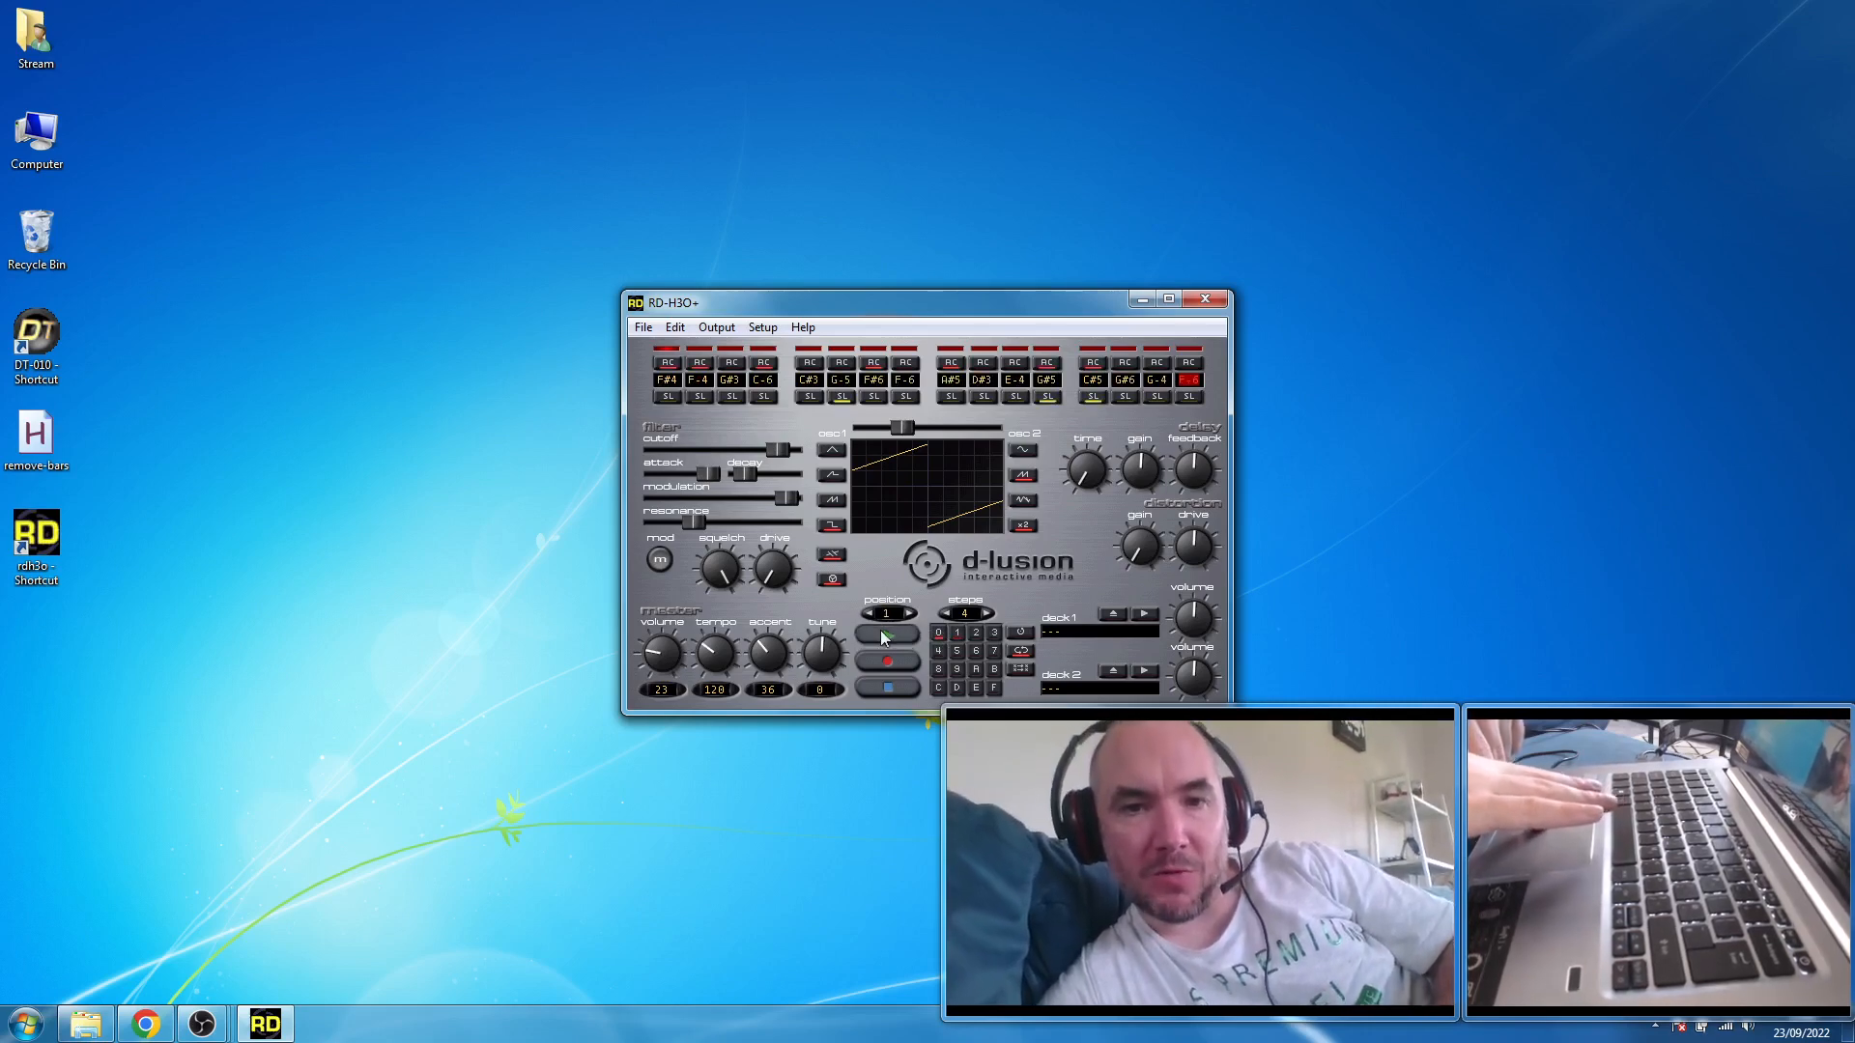
{"action": "left_click", "coordinate": [882, 636]}
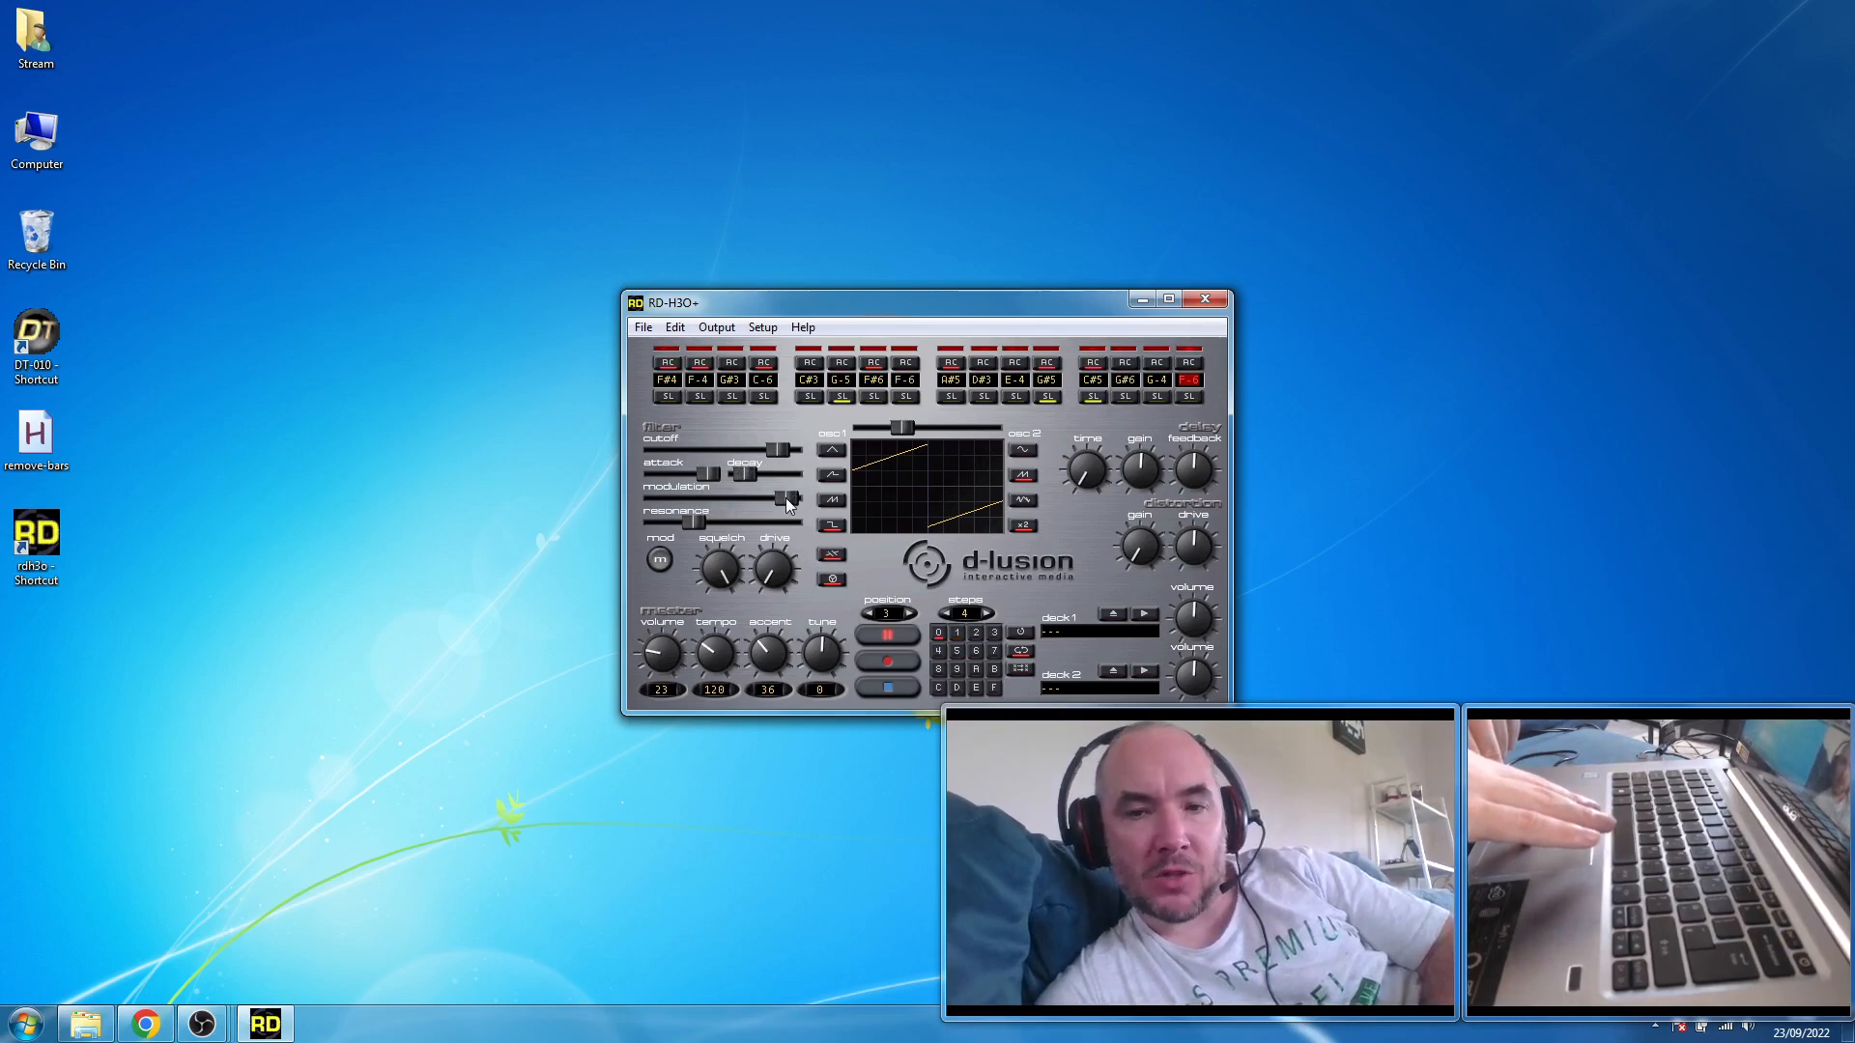
- During playback, lower modulation to just above the middle, shorten the decay slightly, and shift the oscillator mix slightly toward oscillator 2
{"action": "left_click_drag", "start_coordinate": [767, 496], "coordinate": [740, 496]}
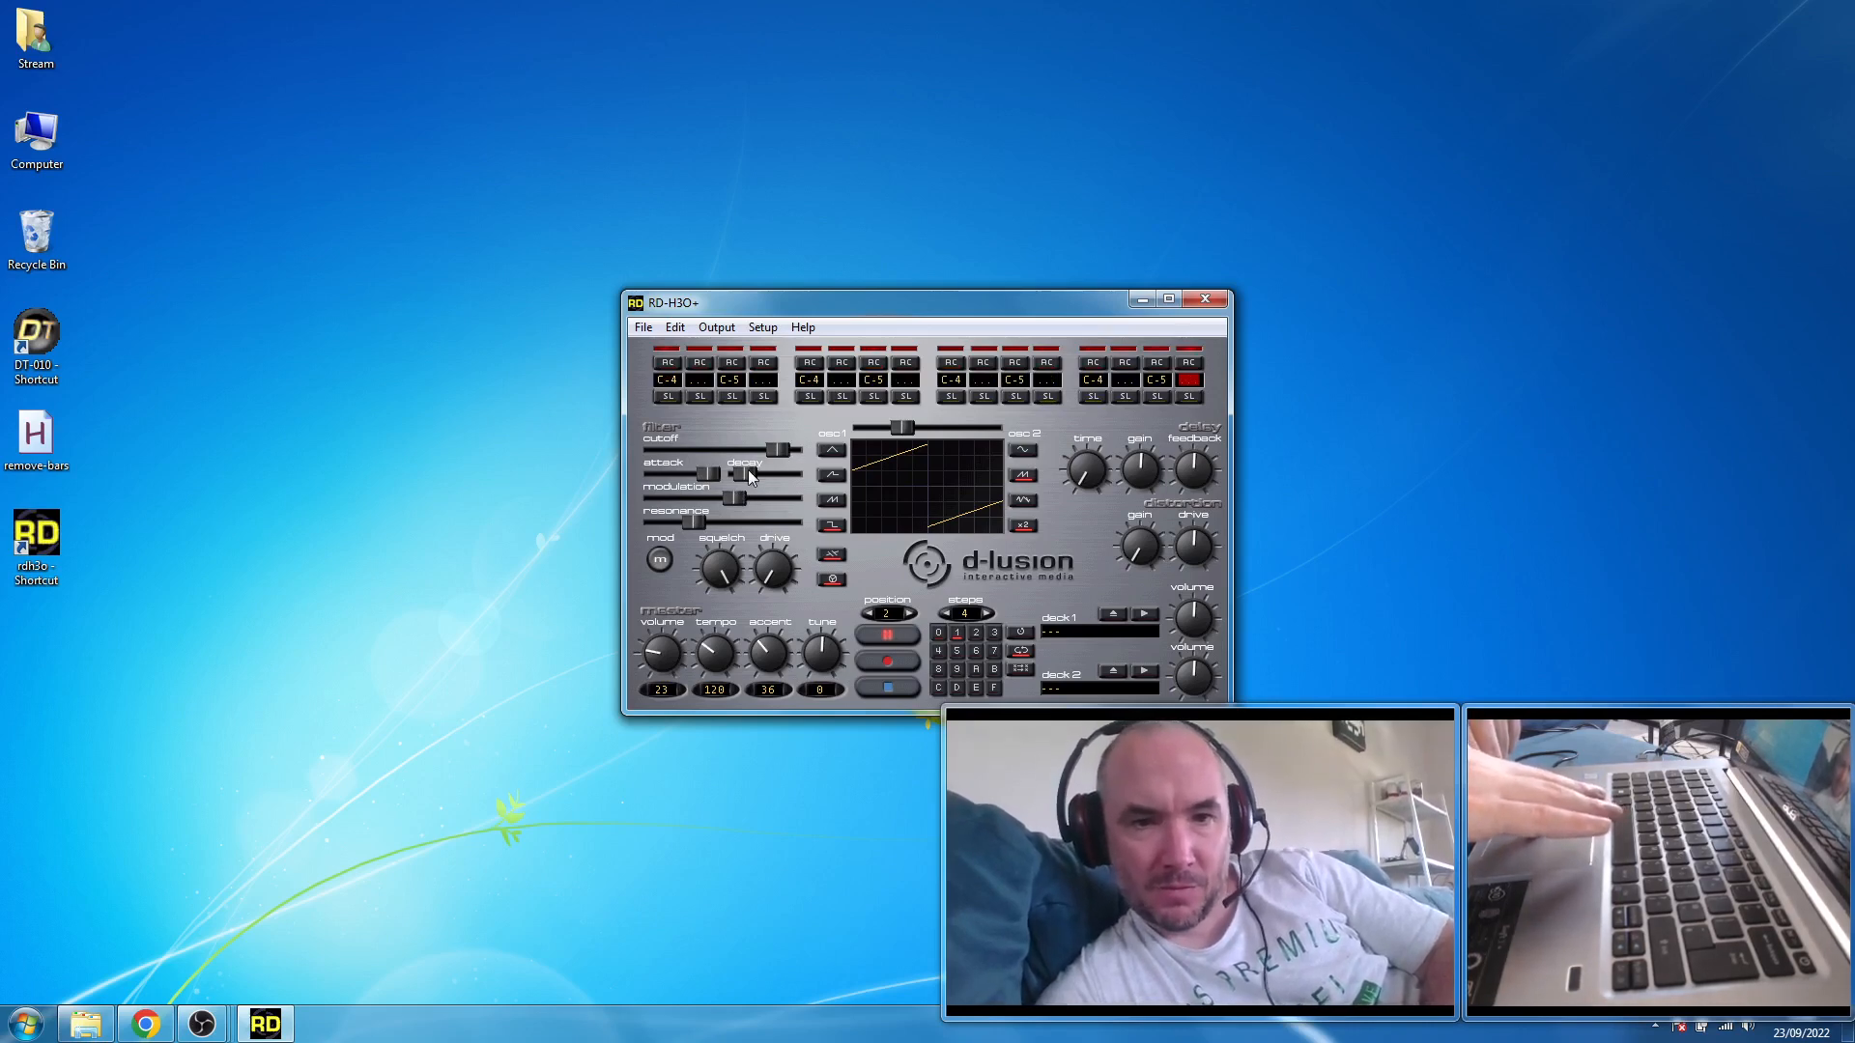
{"action": "left_click_drag", "start_coordinate": [752, 471], "coordinate": [745, 468]}
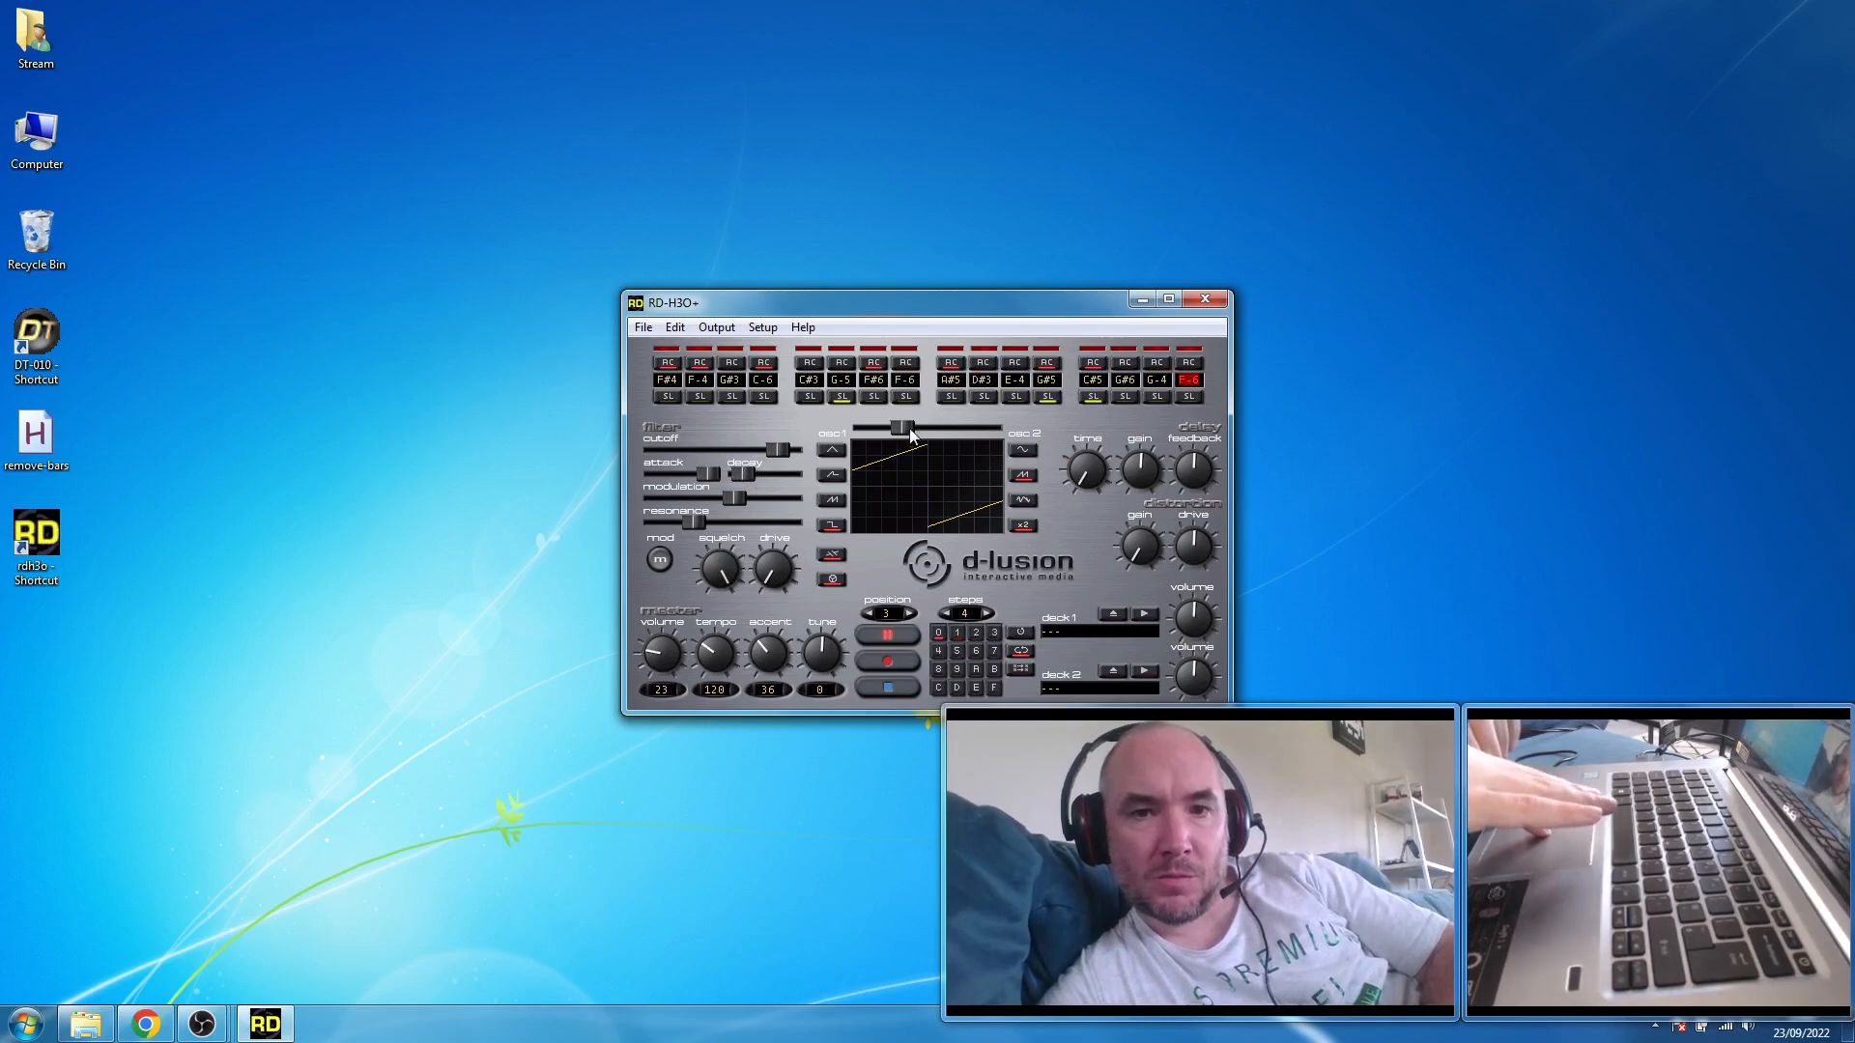
{"action": "mouse_move", "coordinate": [910, 431]}
{"action": "left_mouse_down"}
{"action": "mouse_move", "coordinate": [989, 428]}
{"action": "mouse_move", "coordinate": [917, 431]}
{"action": "left_mouse_up"}
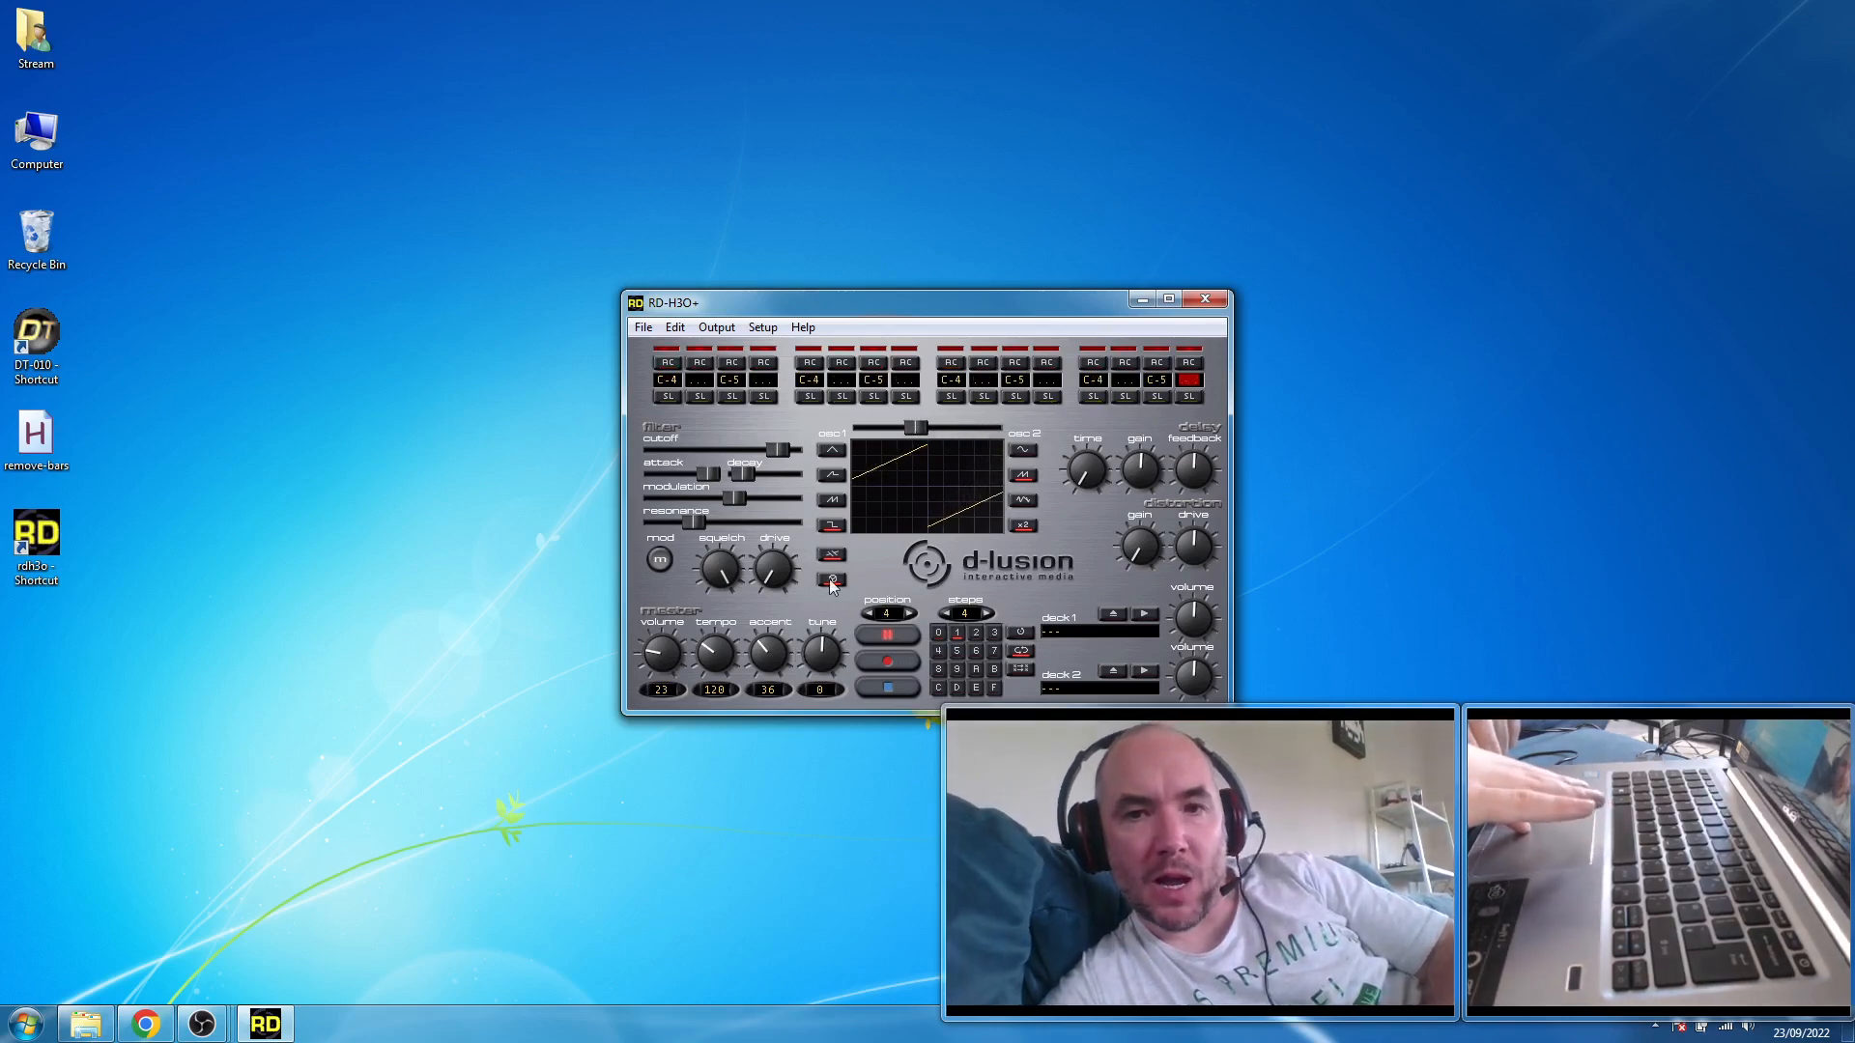
{"action": "left_click", "coordinate": [900, 687]}
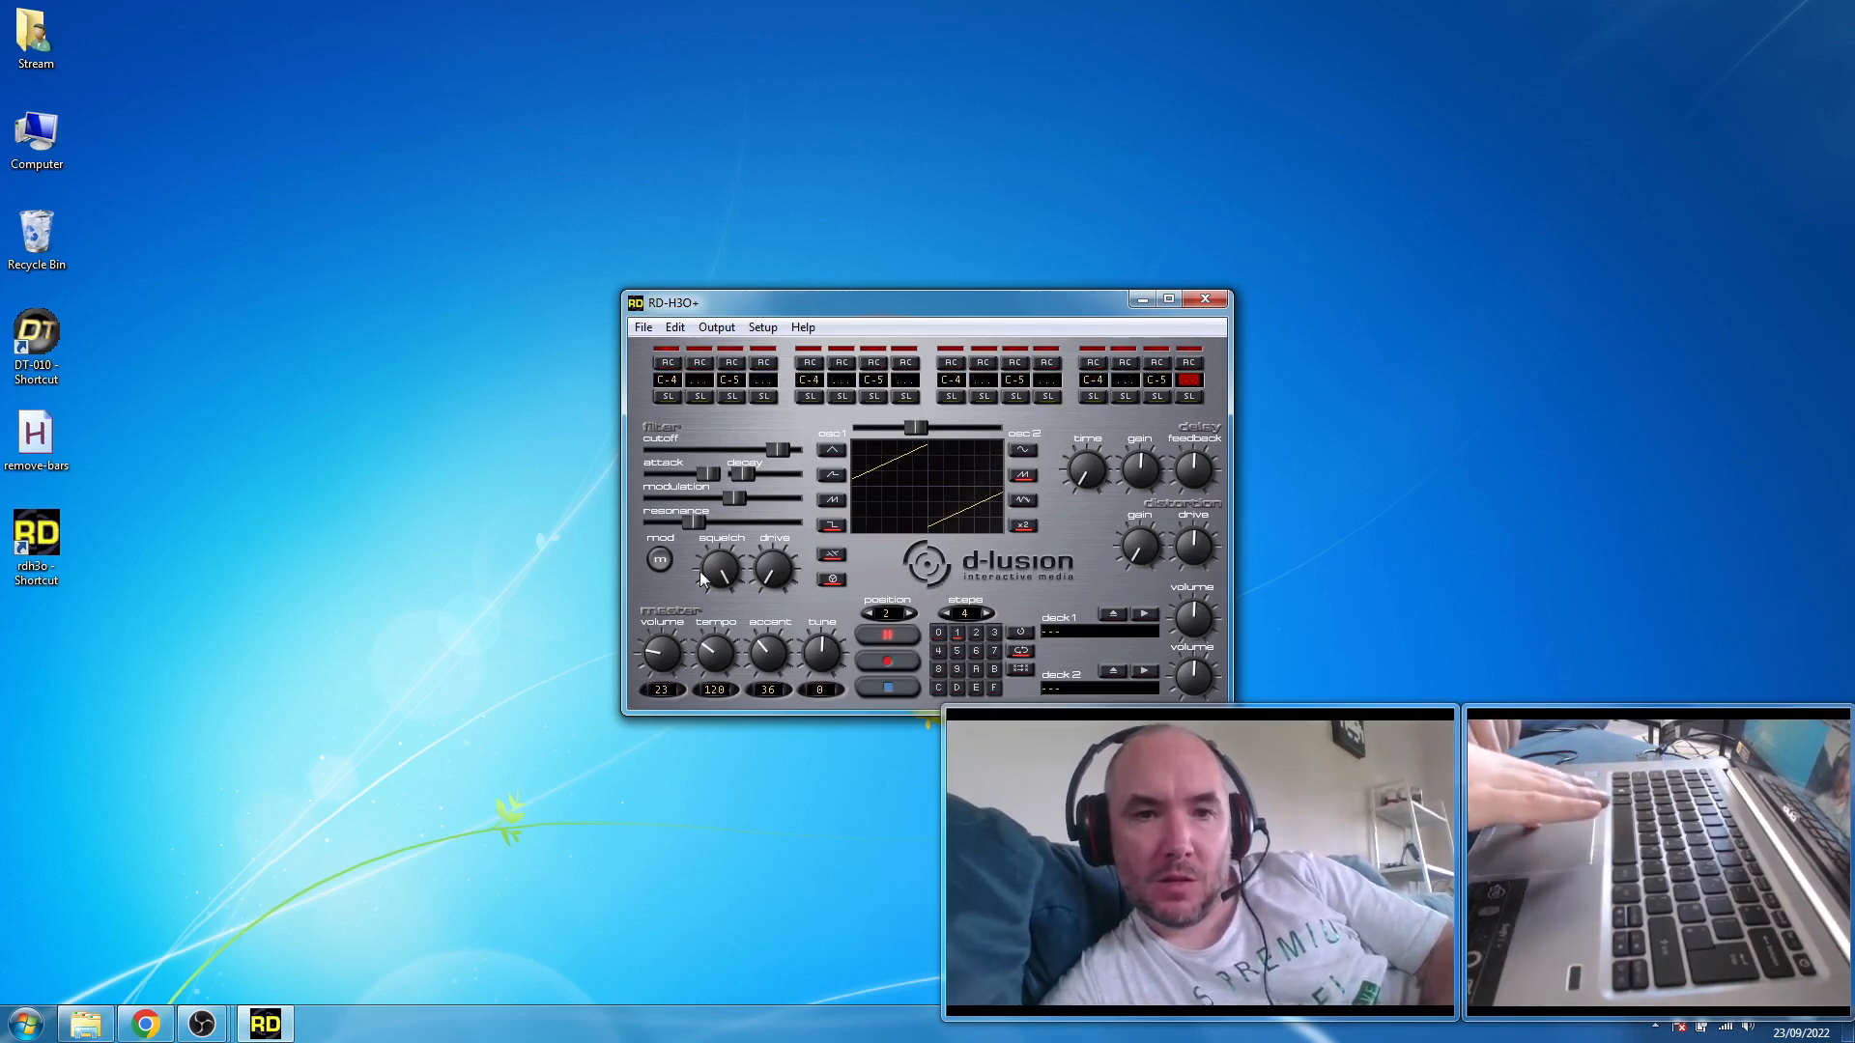
- Enable the filter mod, turn squelch to the middle and drive slightly past the middle, and stop playback
{"action": "left_click", "coordinate": [661, 559]}
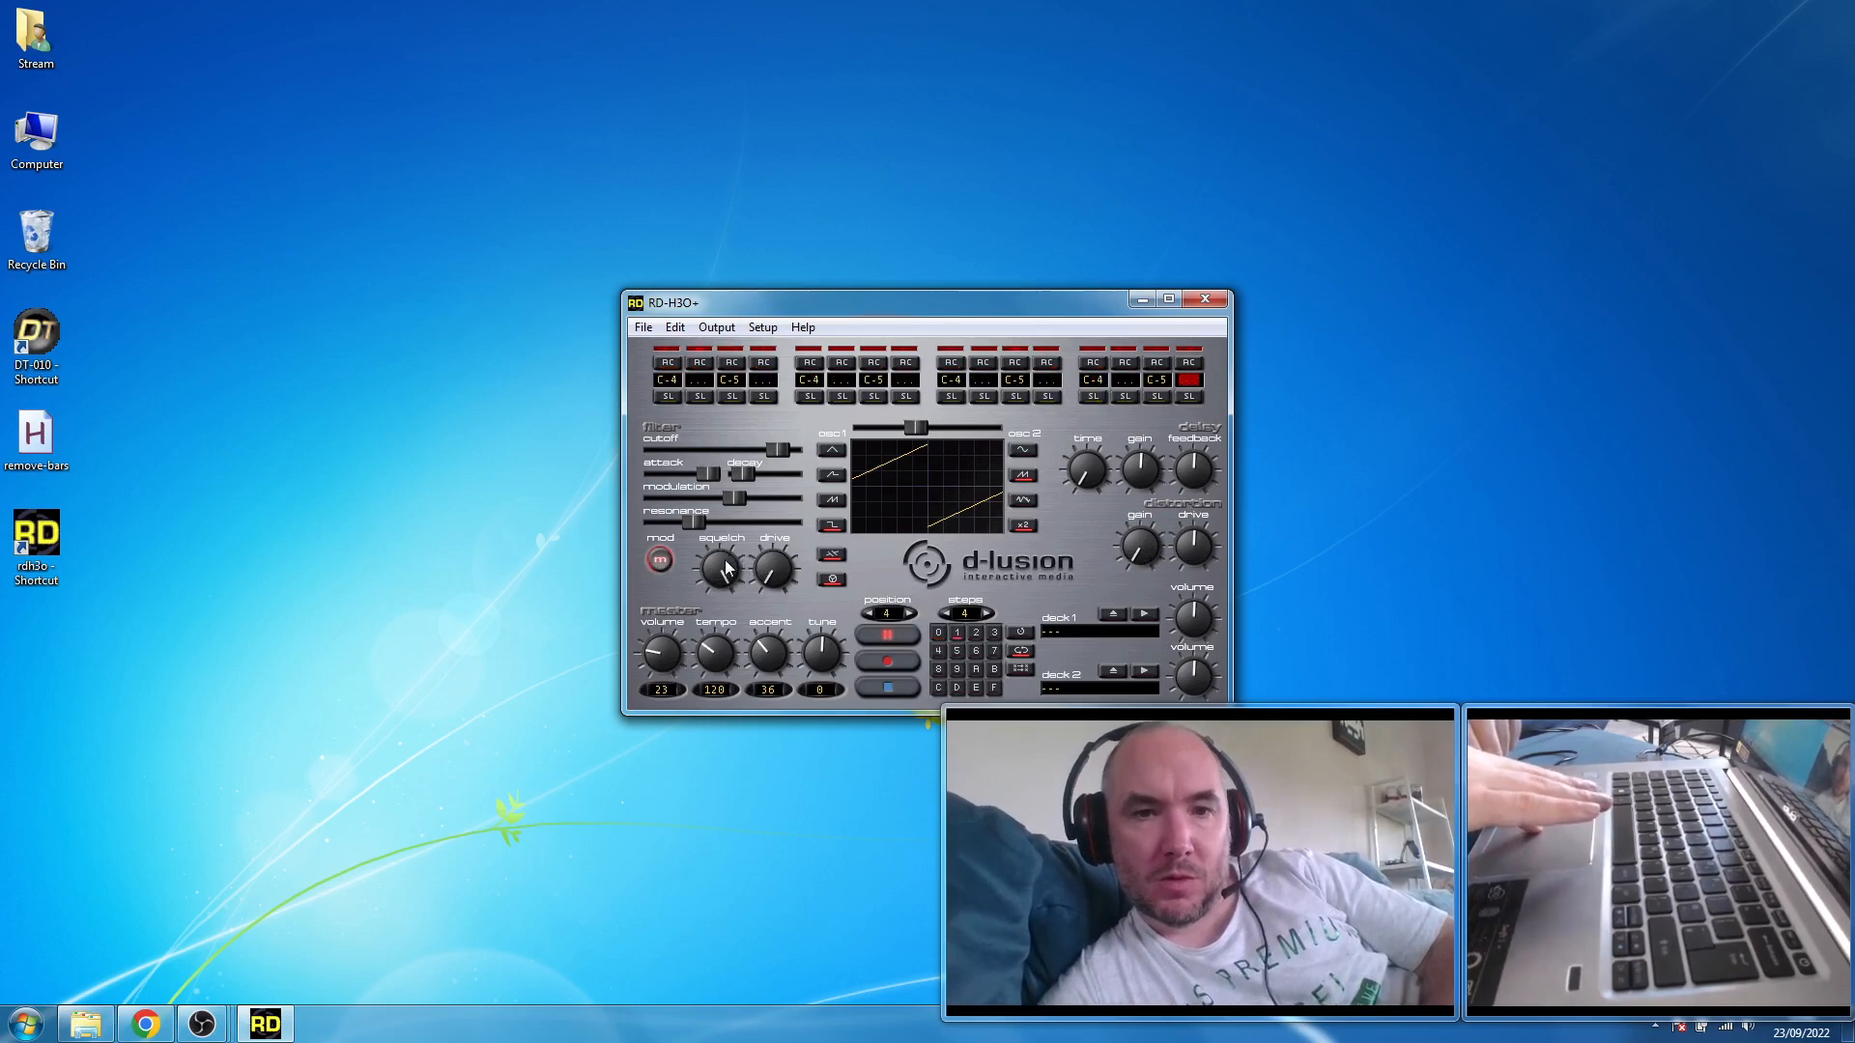
{"action": "left_click", "coordinate": [784, 552]}
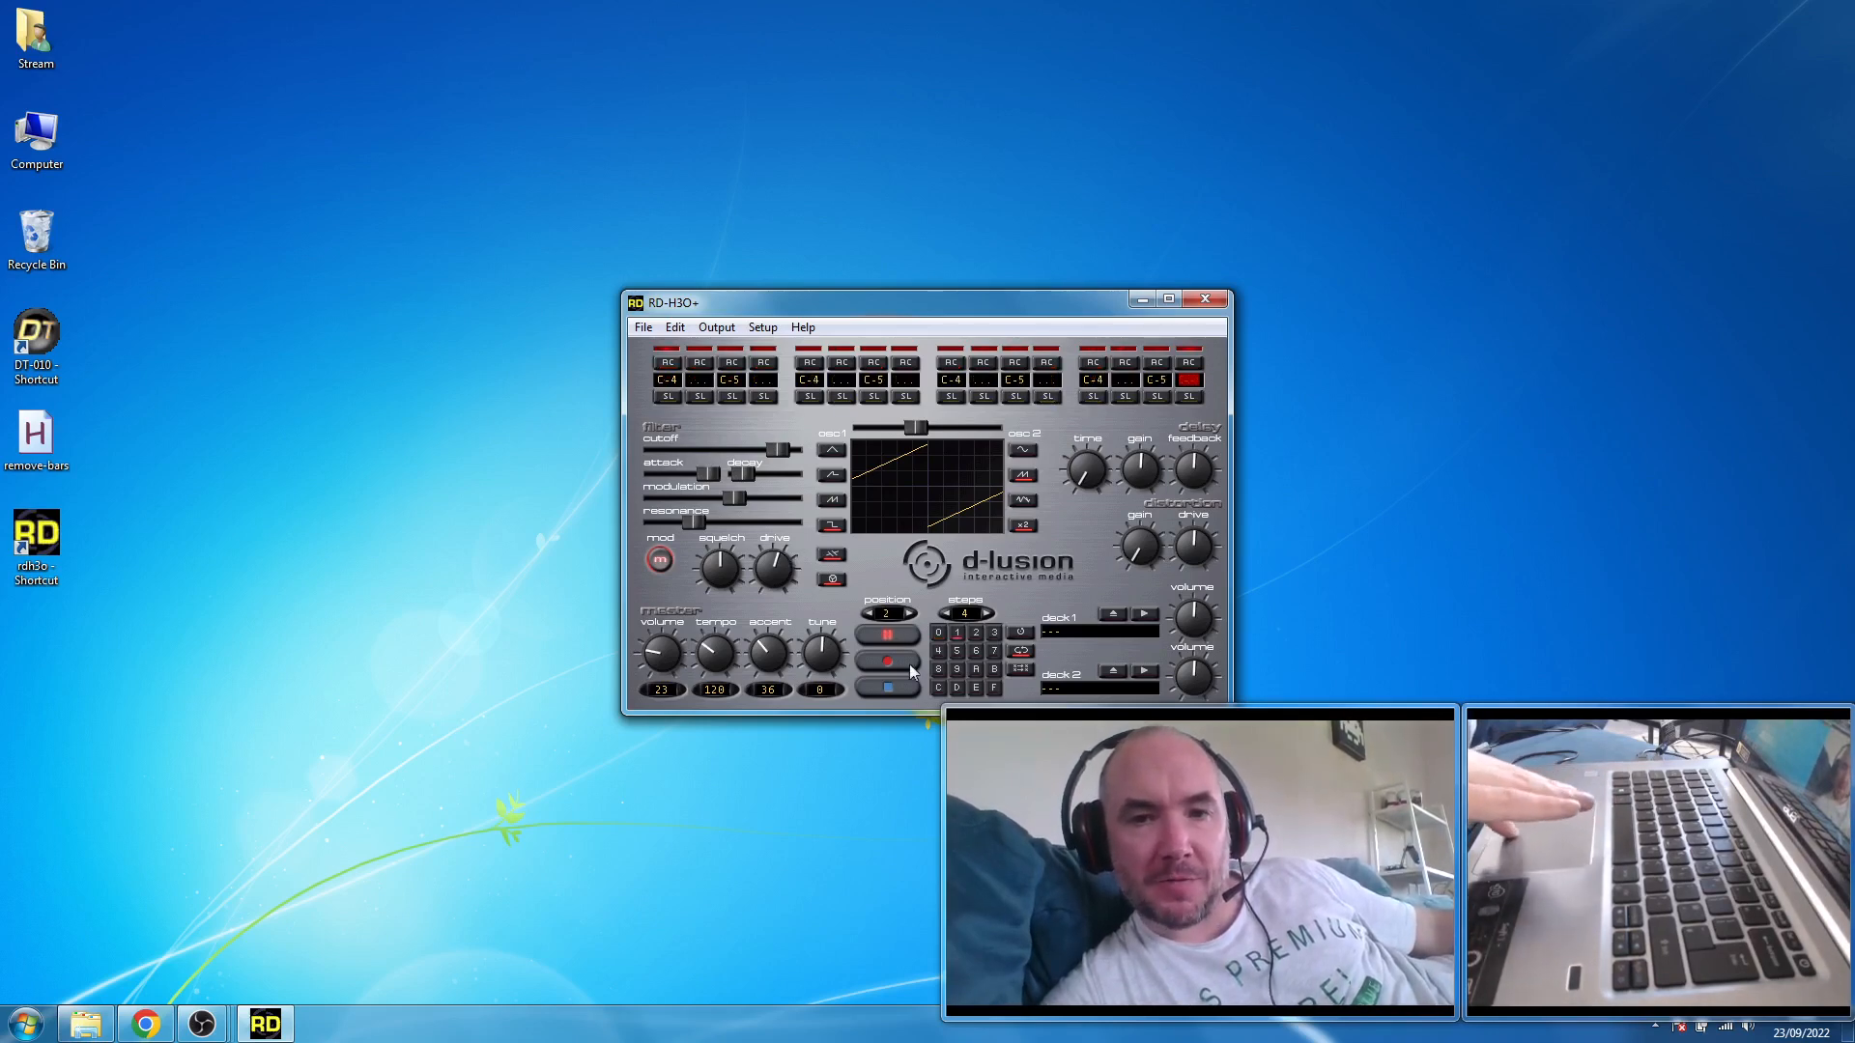
{"action": "left_click", "coordinate": [889, 686]}
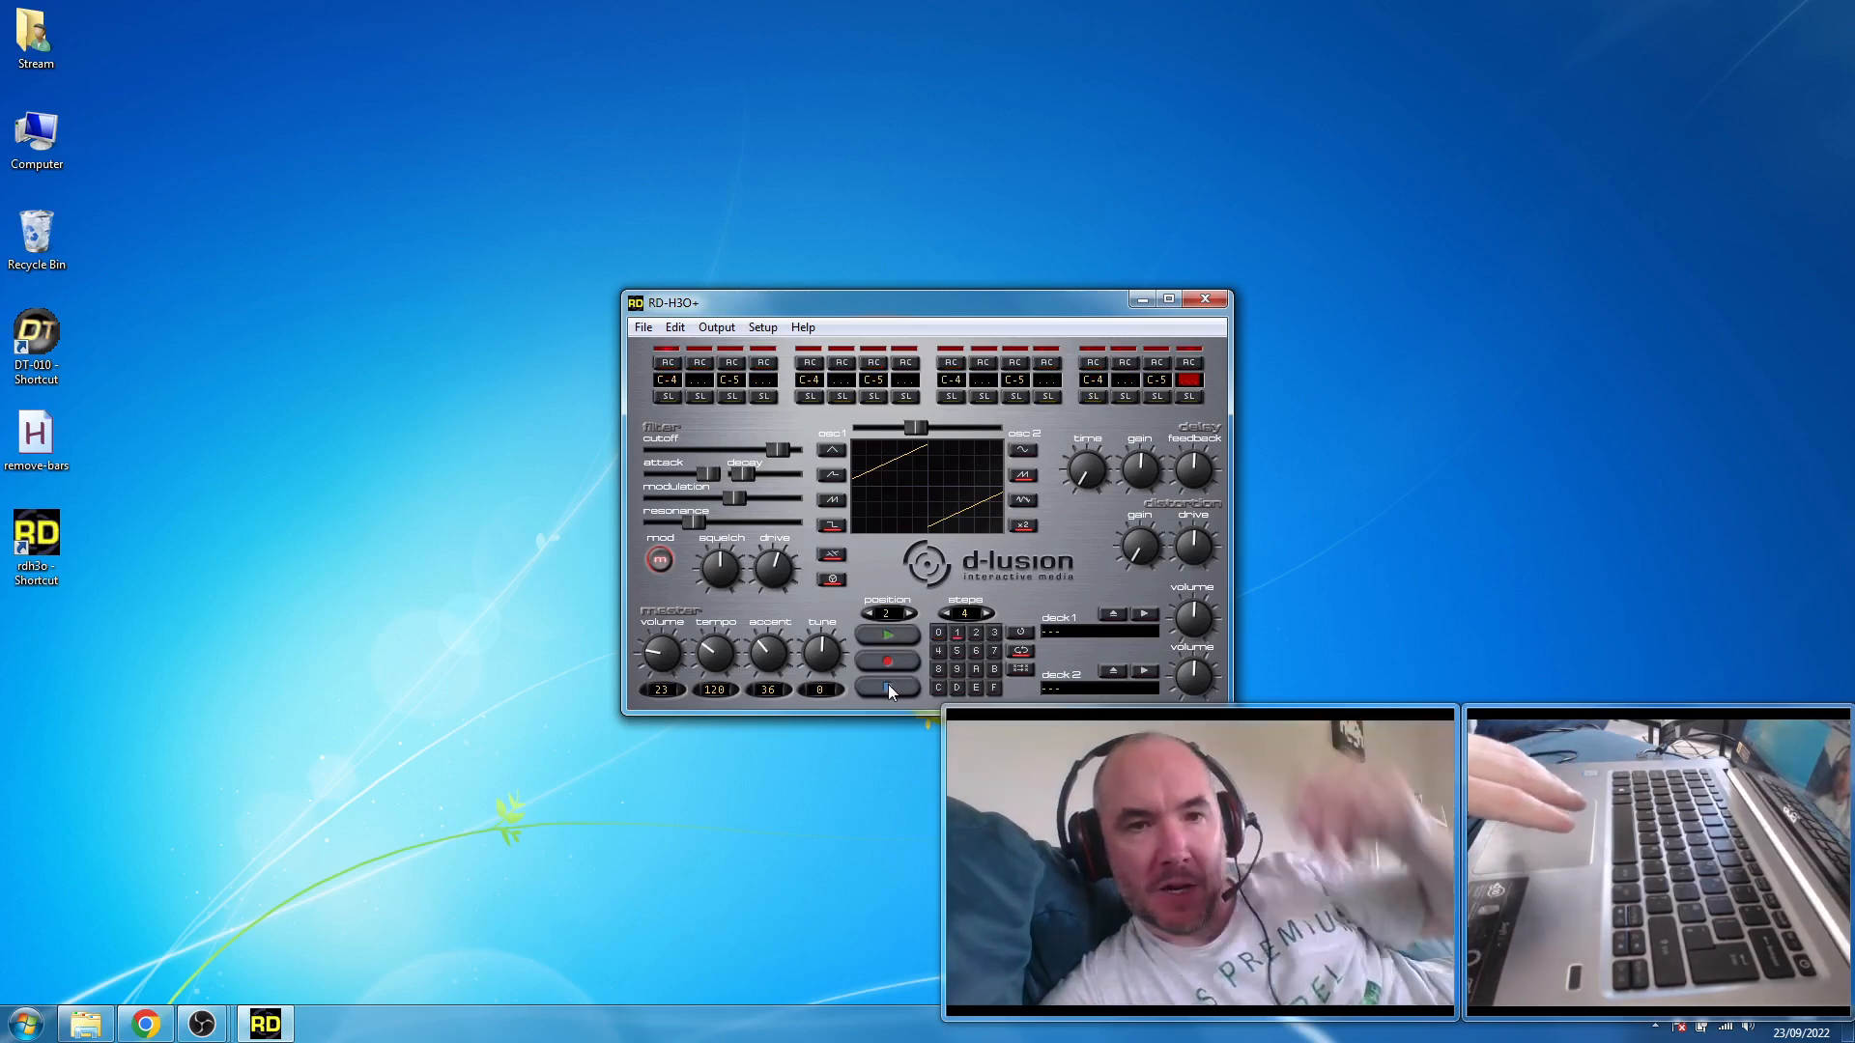
- Reset the pattern memory and select the first note entry of pattern 0
{"action": "left_click", "coordinate": [641, 328]}
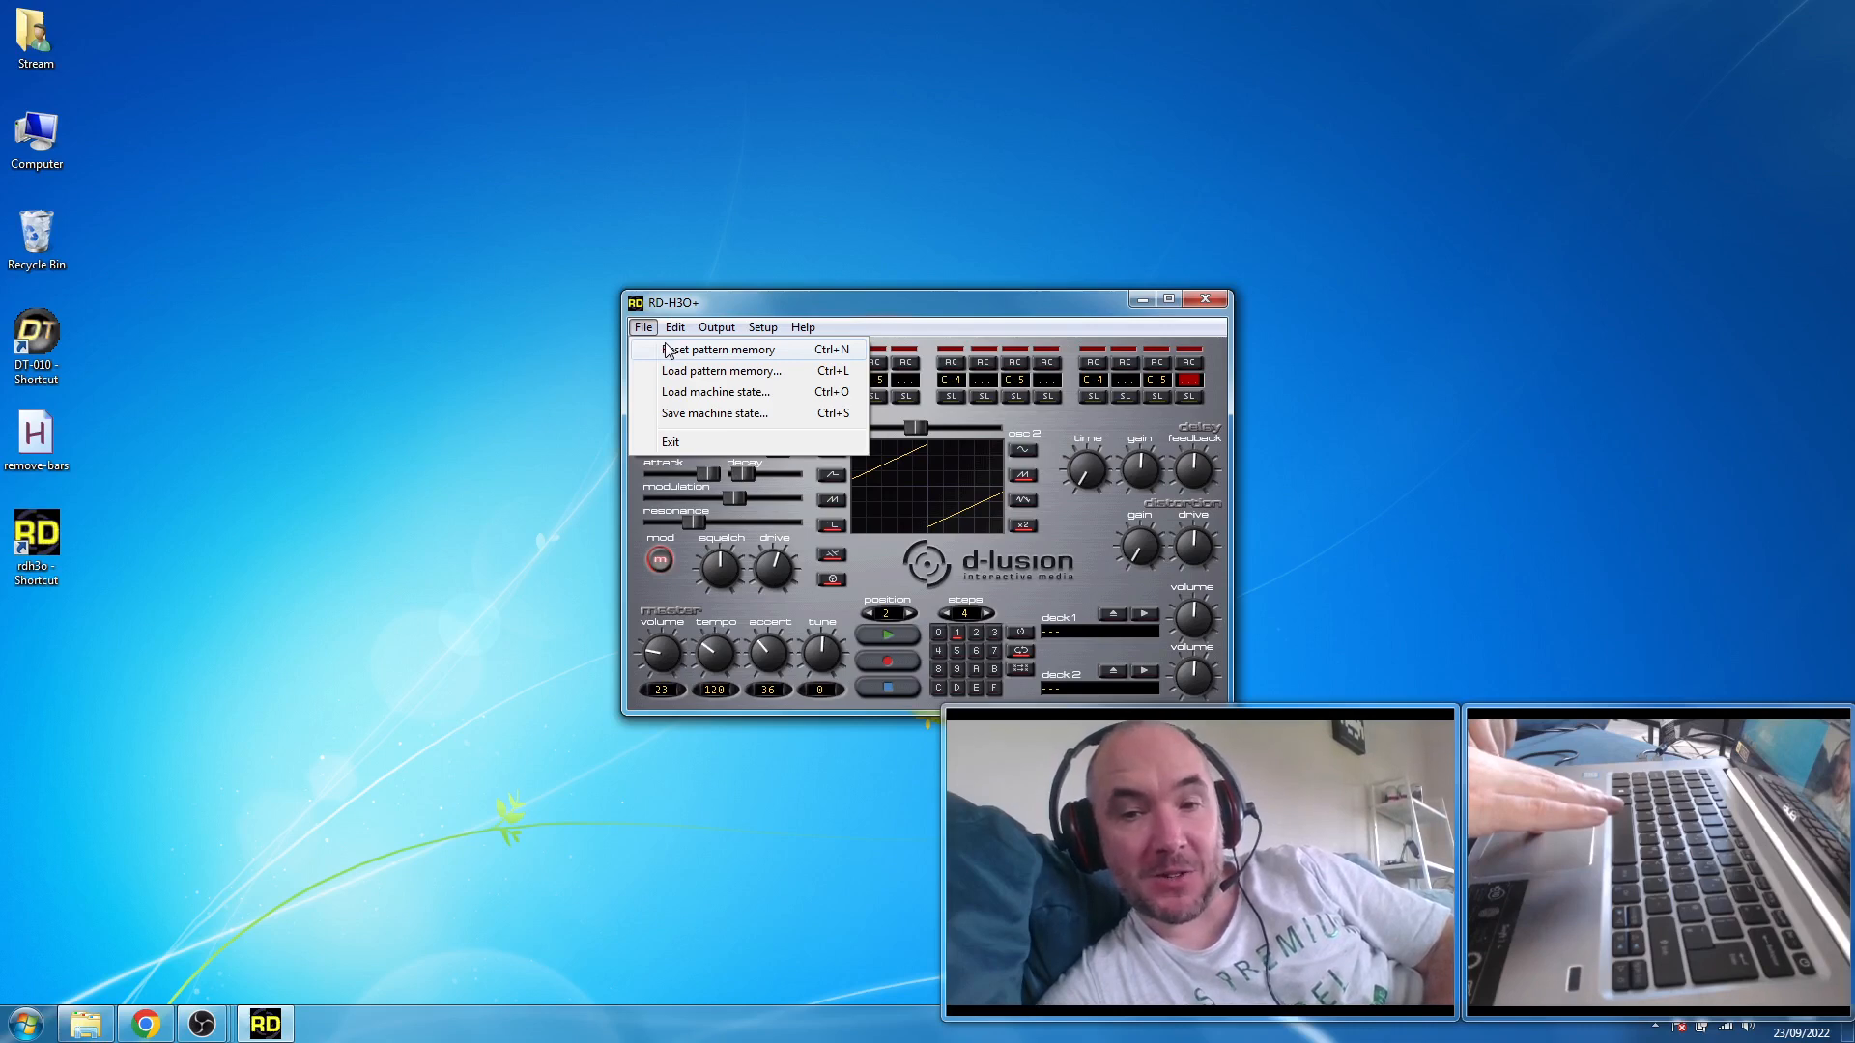
{"action": "left_click", "coordinate": [667, 350]}
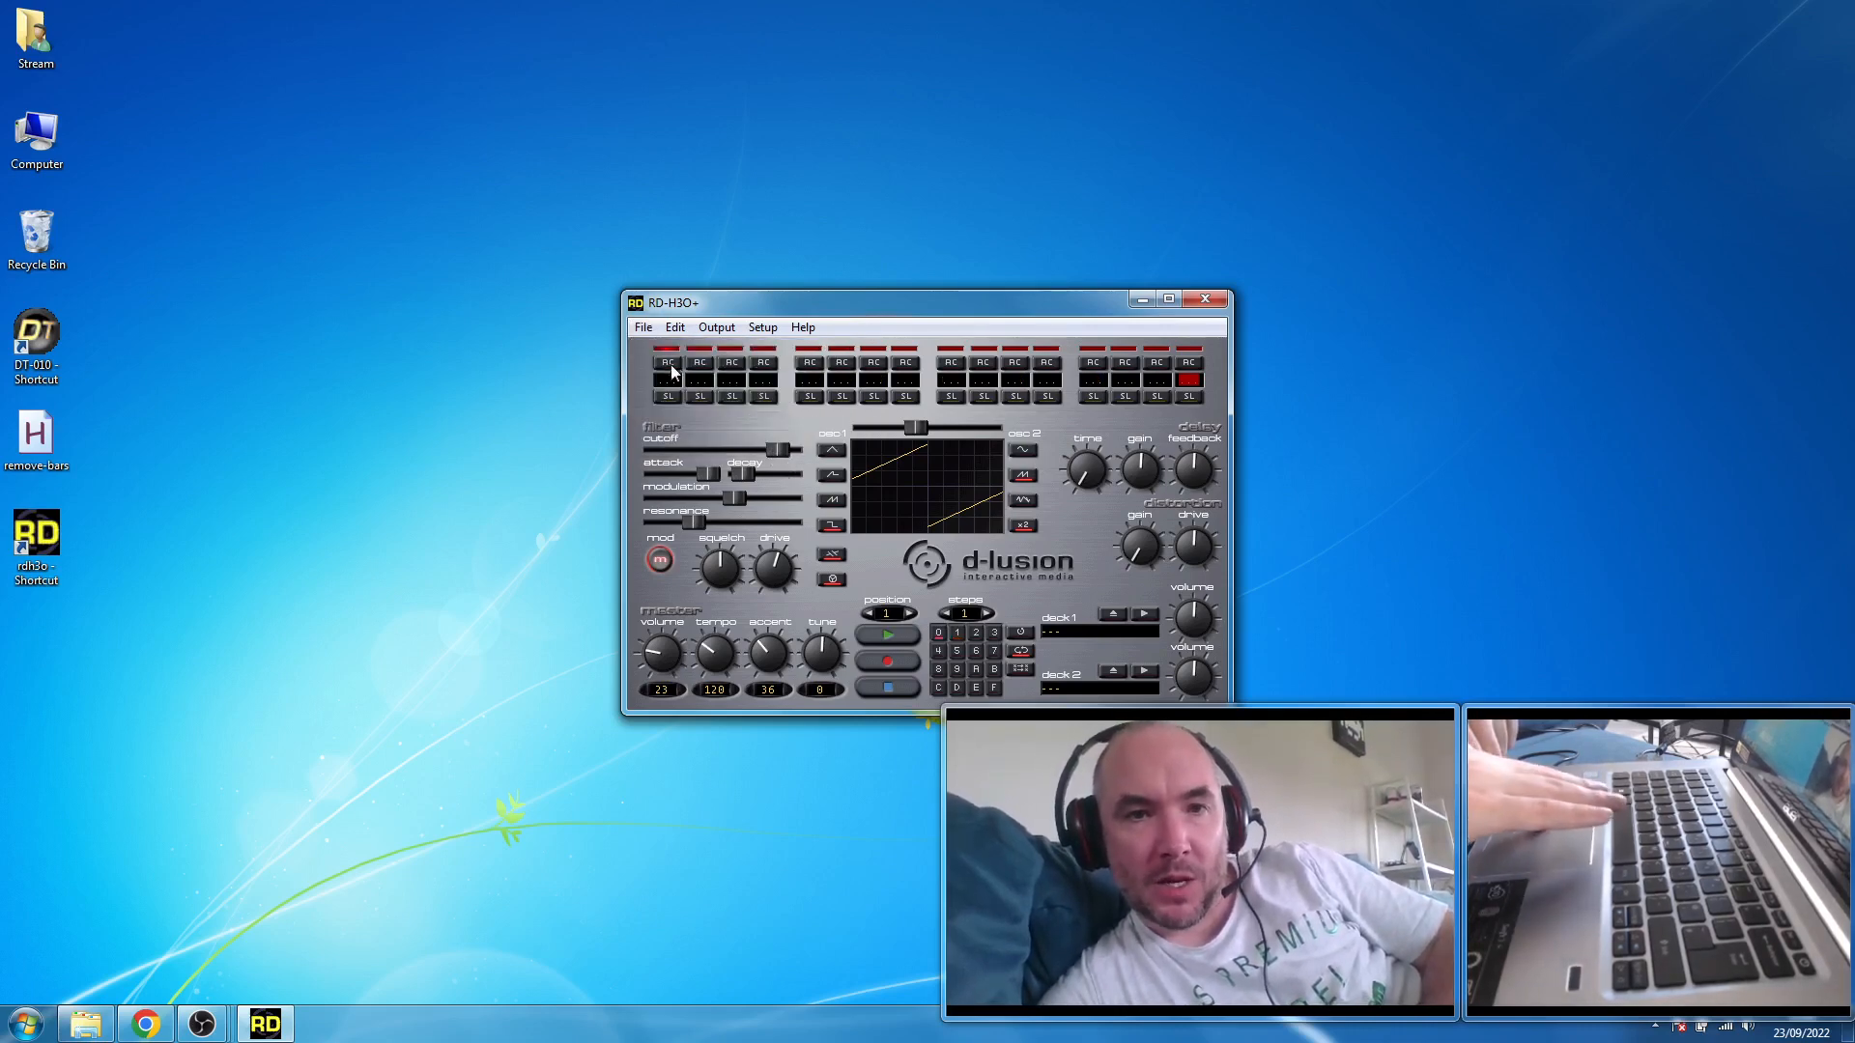
{"action": "left_click", "coordinate": [674, 386]}
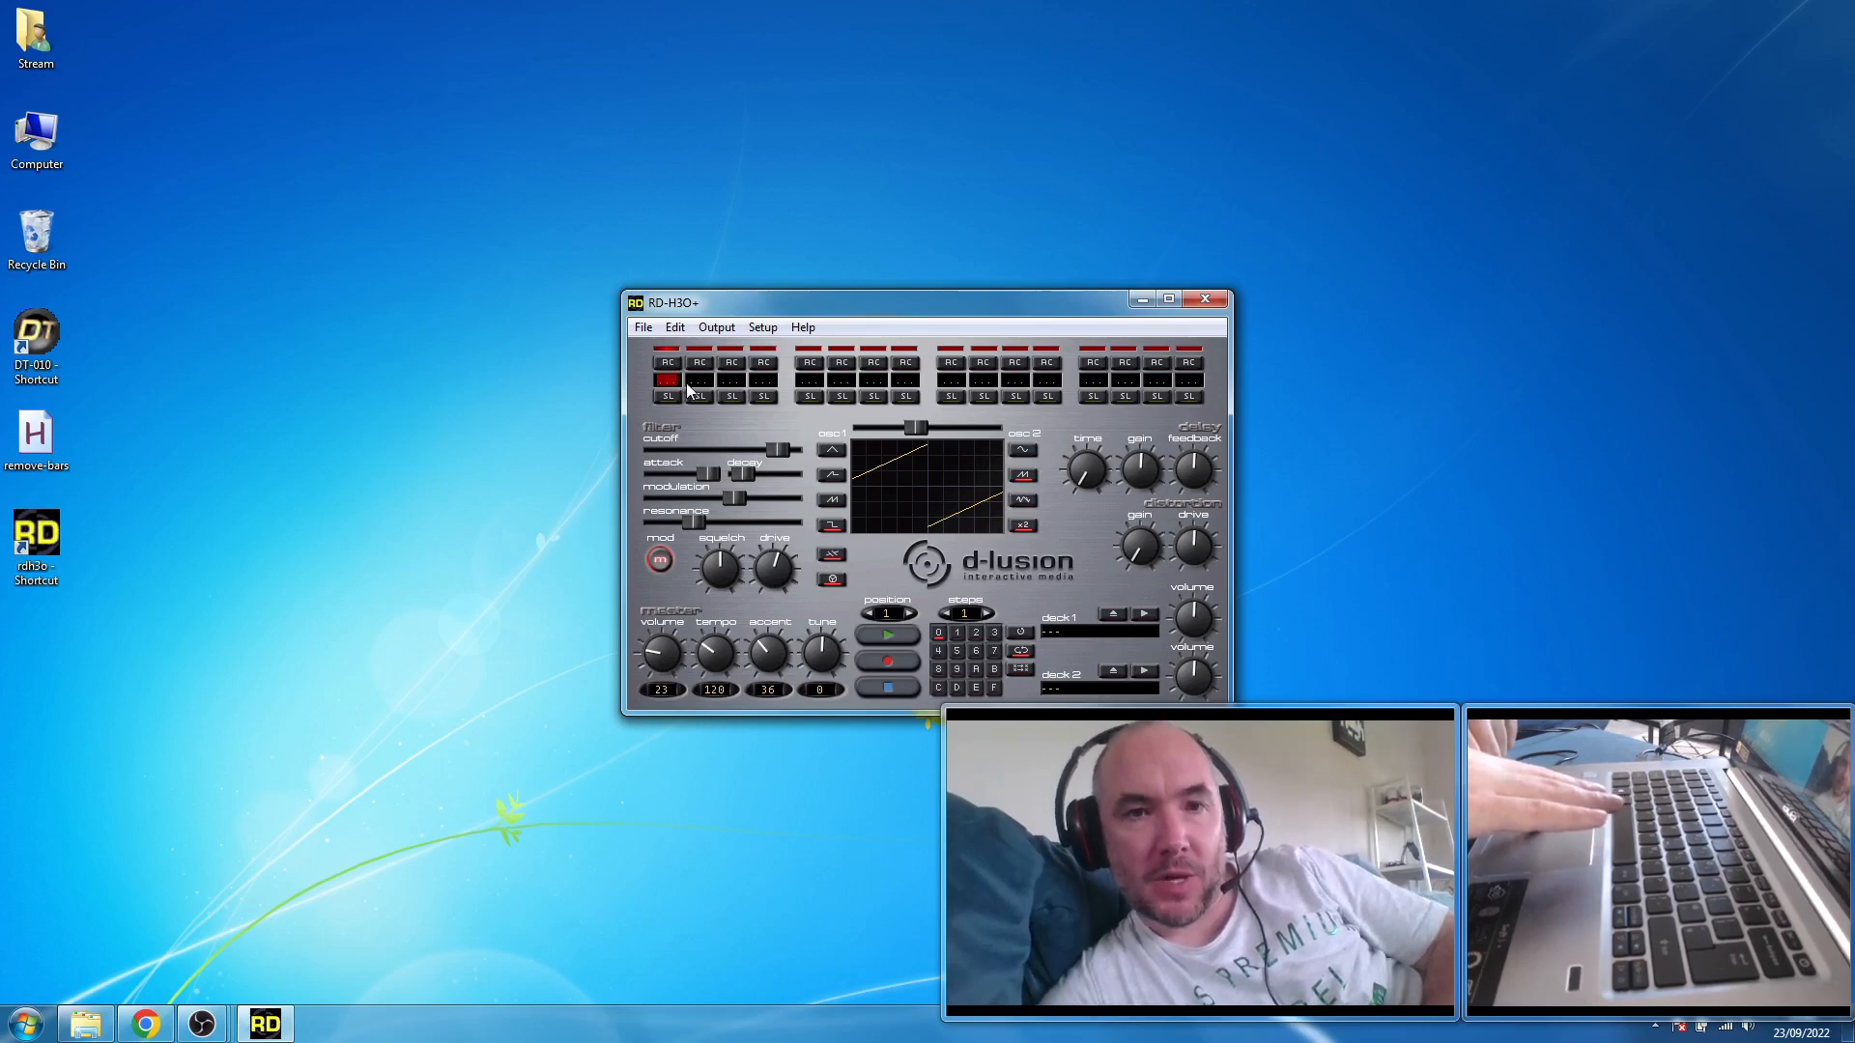
- Enter C-5 notes on steps 1, 5 and 6 of pattern 0
{"action": "key", "text": "q"}
{"action": "key", "text": "Right"}
{"action": "key", "text": "Right"}
{"action": "key", "text": "Right"}
{"action": "key", "text": "Right"}
{"action": "key", "text": "q"}
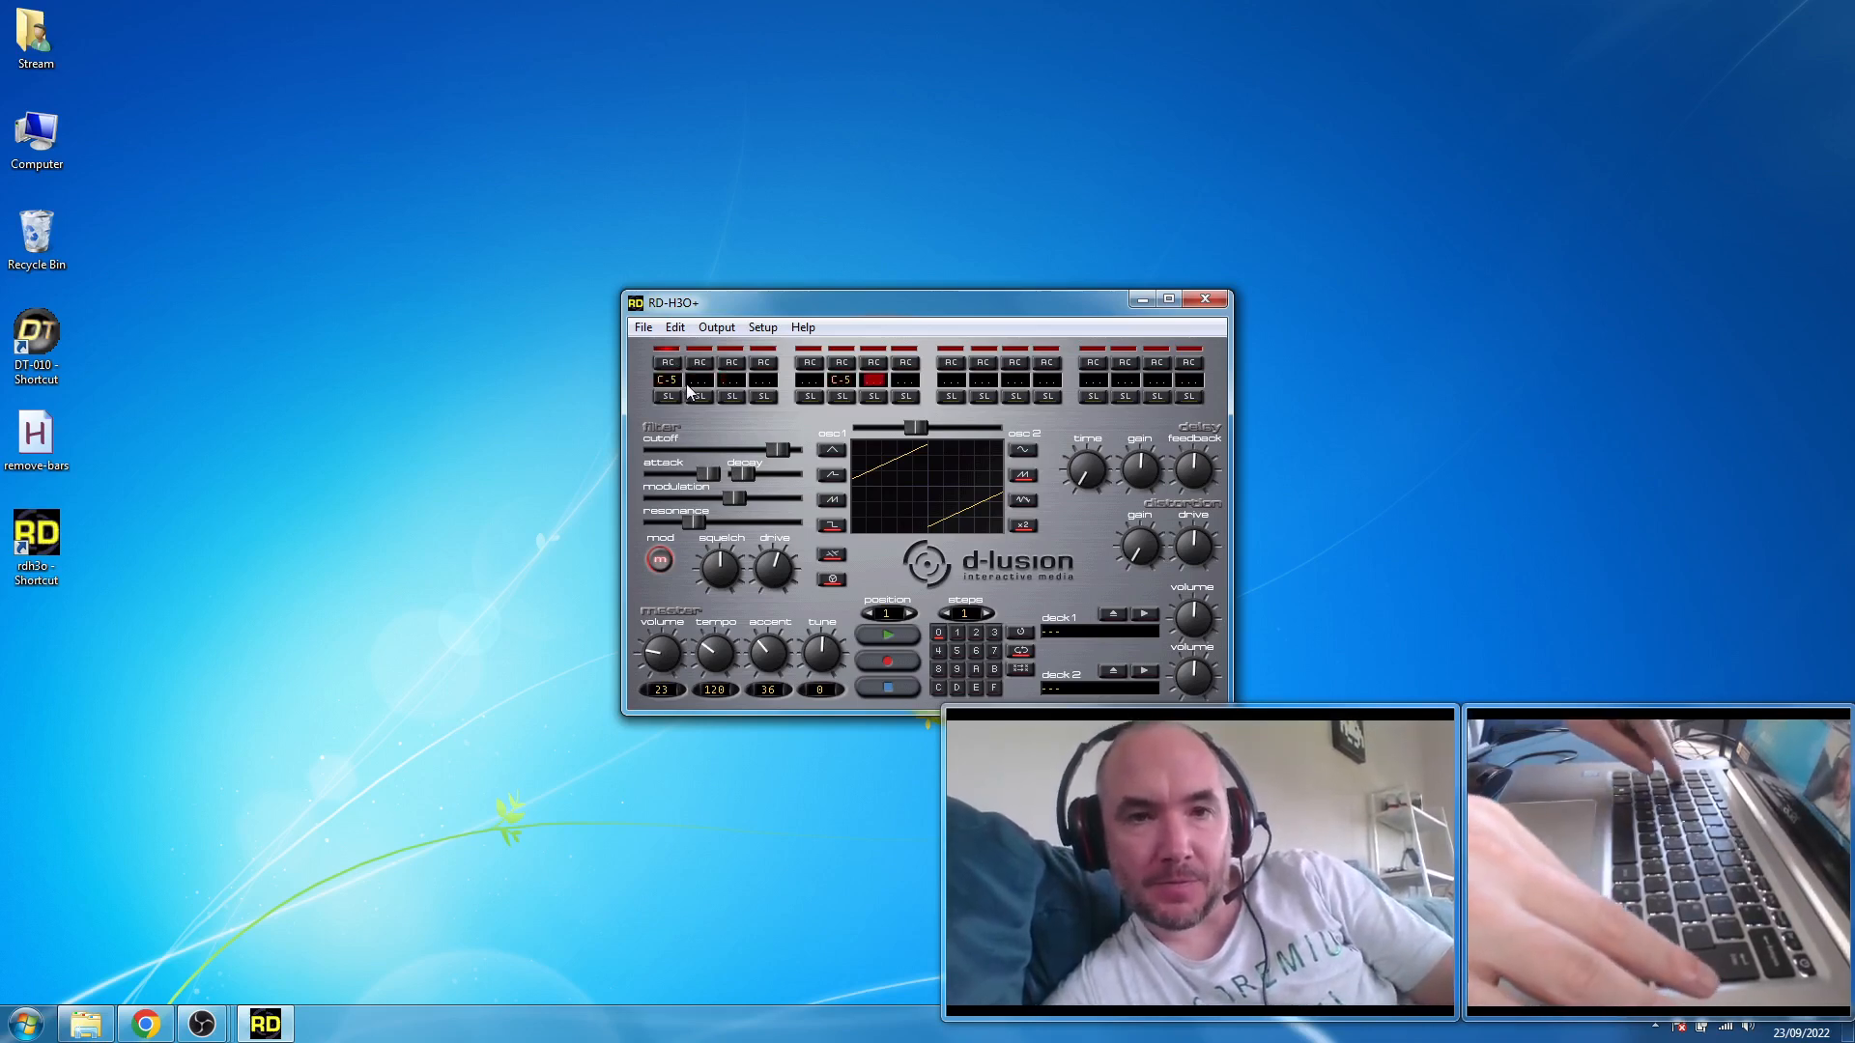
{"action": "key", "text": "Left"}
{"action": "key", "text": "Left"}
{"action": "key", "text": "q"}
- Add C-5 notes on steps 9 and 13 of pattern 0
{"action": "key", "text": "Right"}
{"action": "key", "text": "Right"}
{"action": "key", "text": "Right"}
{"action": "key", "text": "Right"}
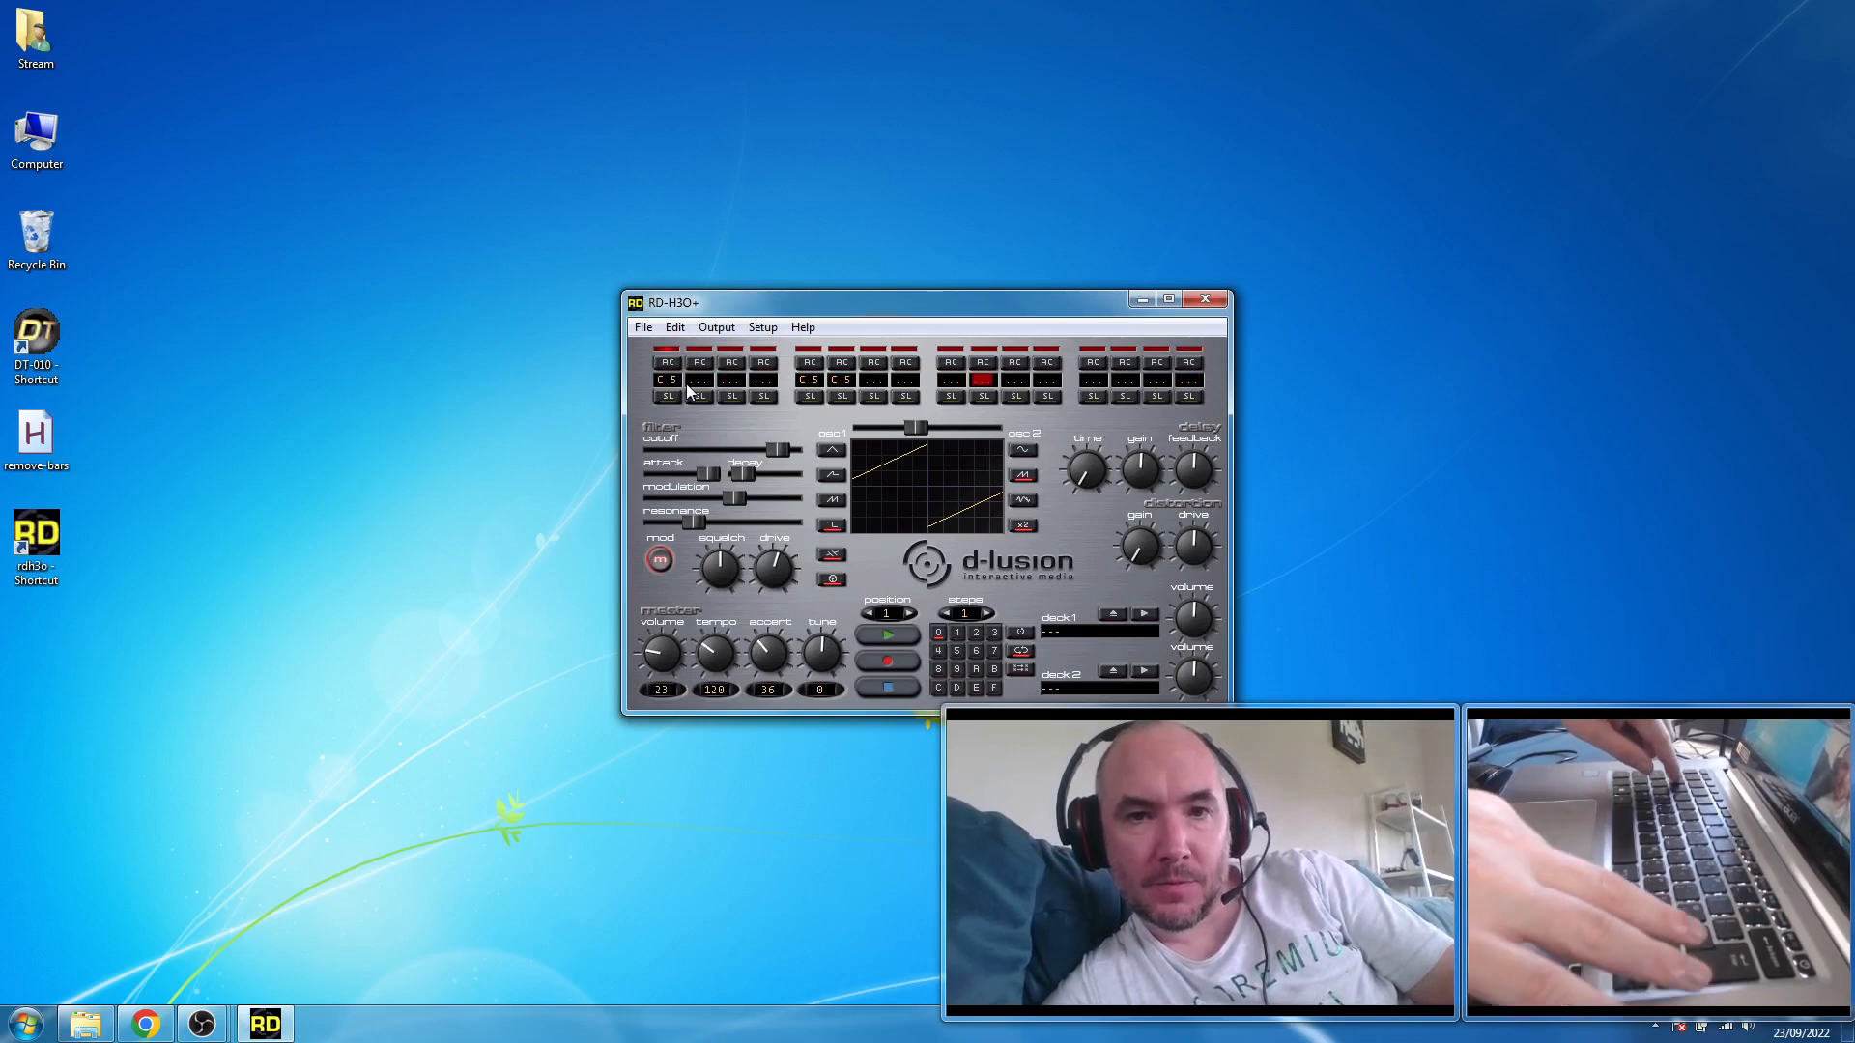
{"action": "key", "text": "Left"}
{"action": "key", "text": "q"}
{"action": "key", "text": "Right"}
{"action": "key", "text": "Right"}
{"action": "key", "text": "Right"}
{"action": "key", "text": "q"}
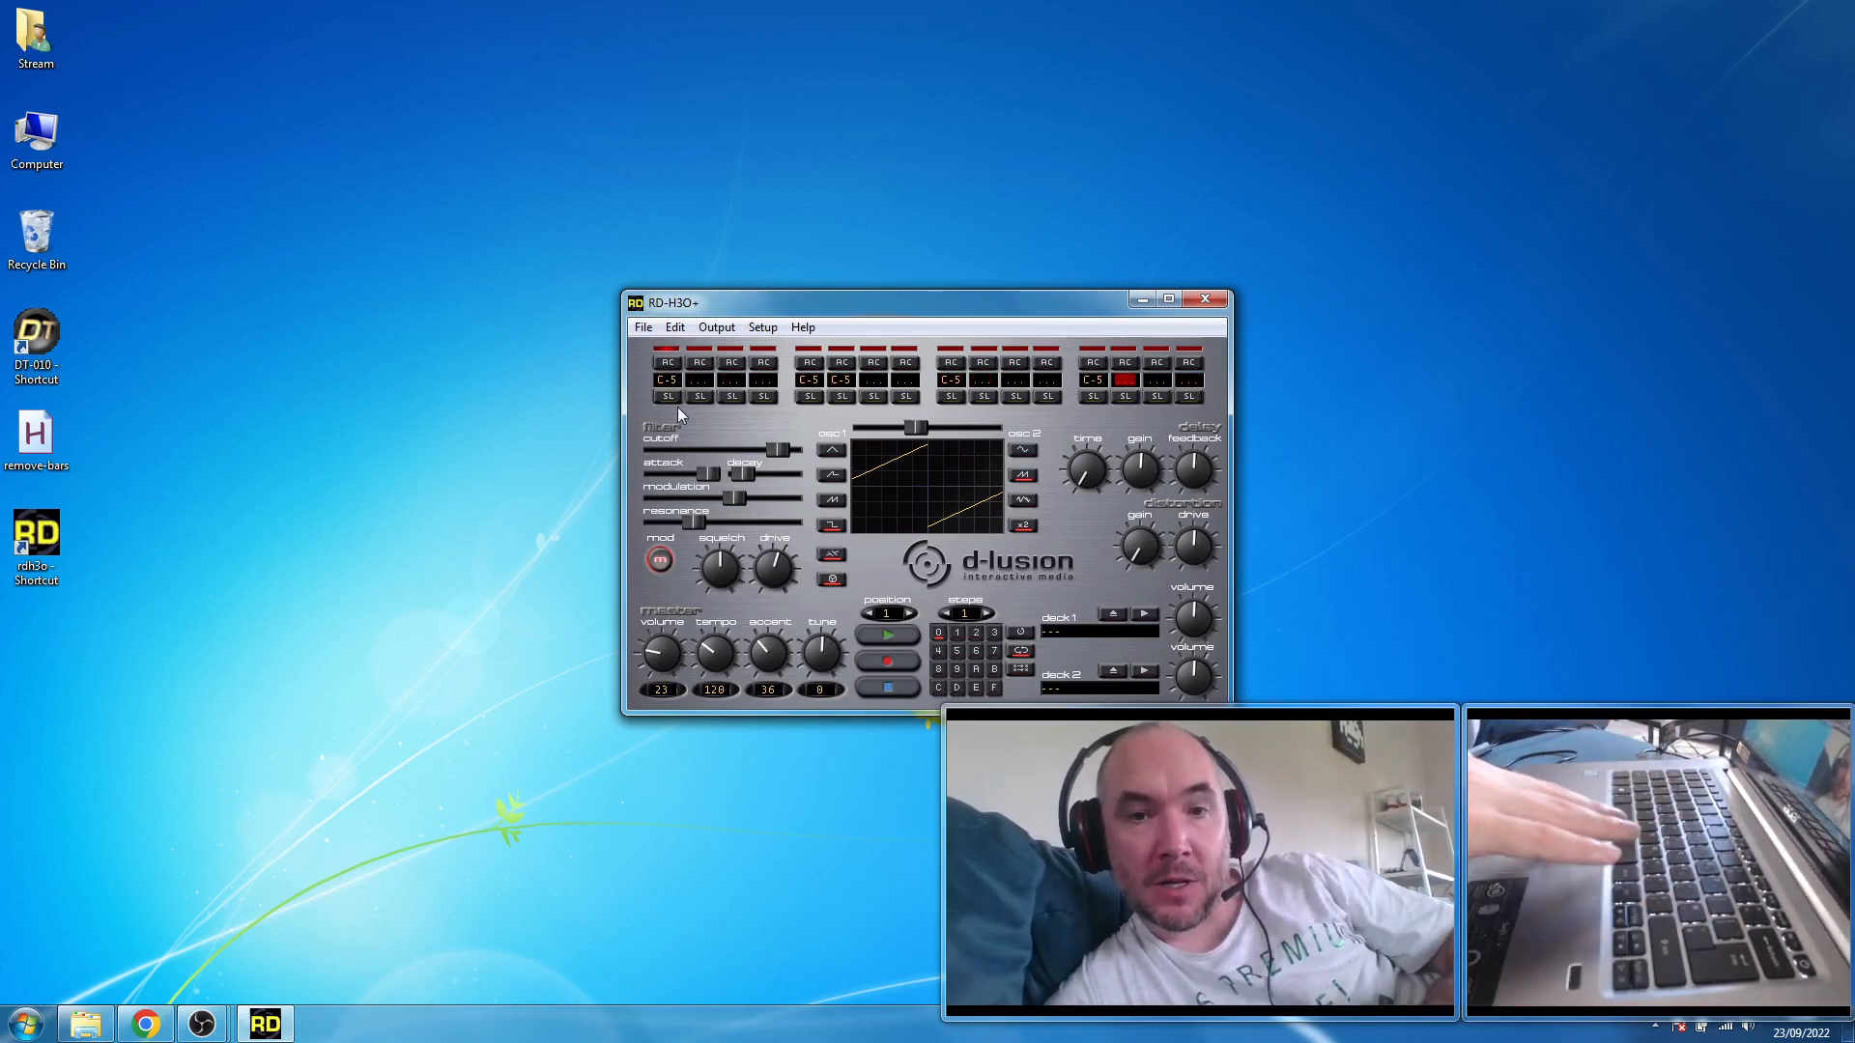
- Turn off the filter mod, switch oscillator 2 to noise with the mix fully toward it, and start playback
{"action": "left_click", "coordinate": [660, 560]}
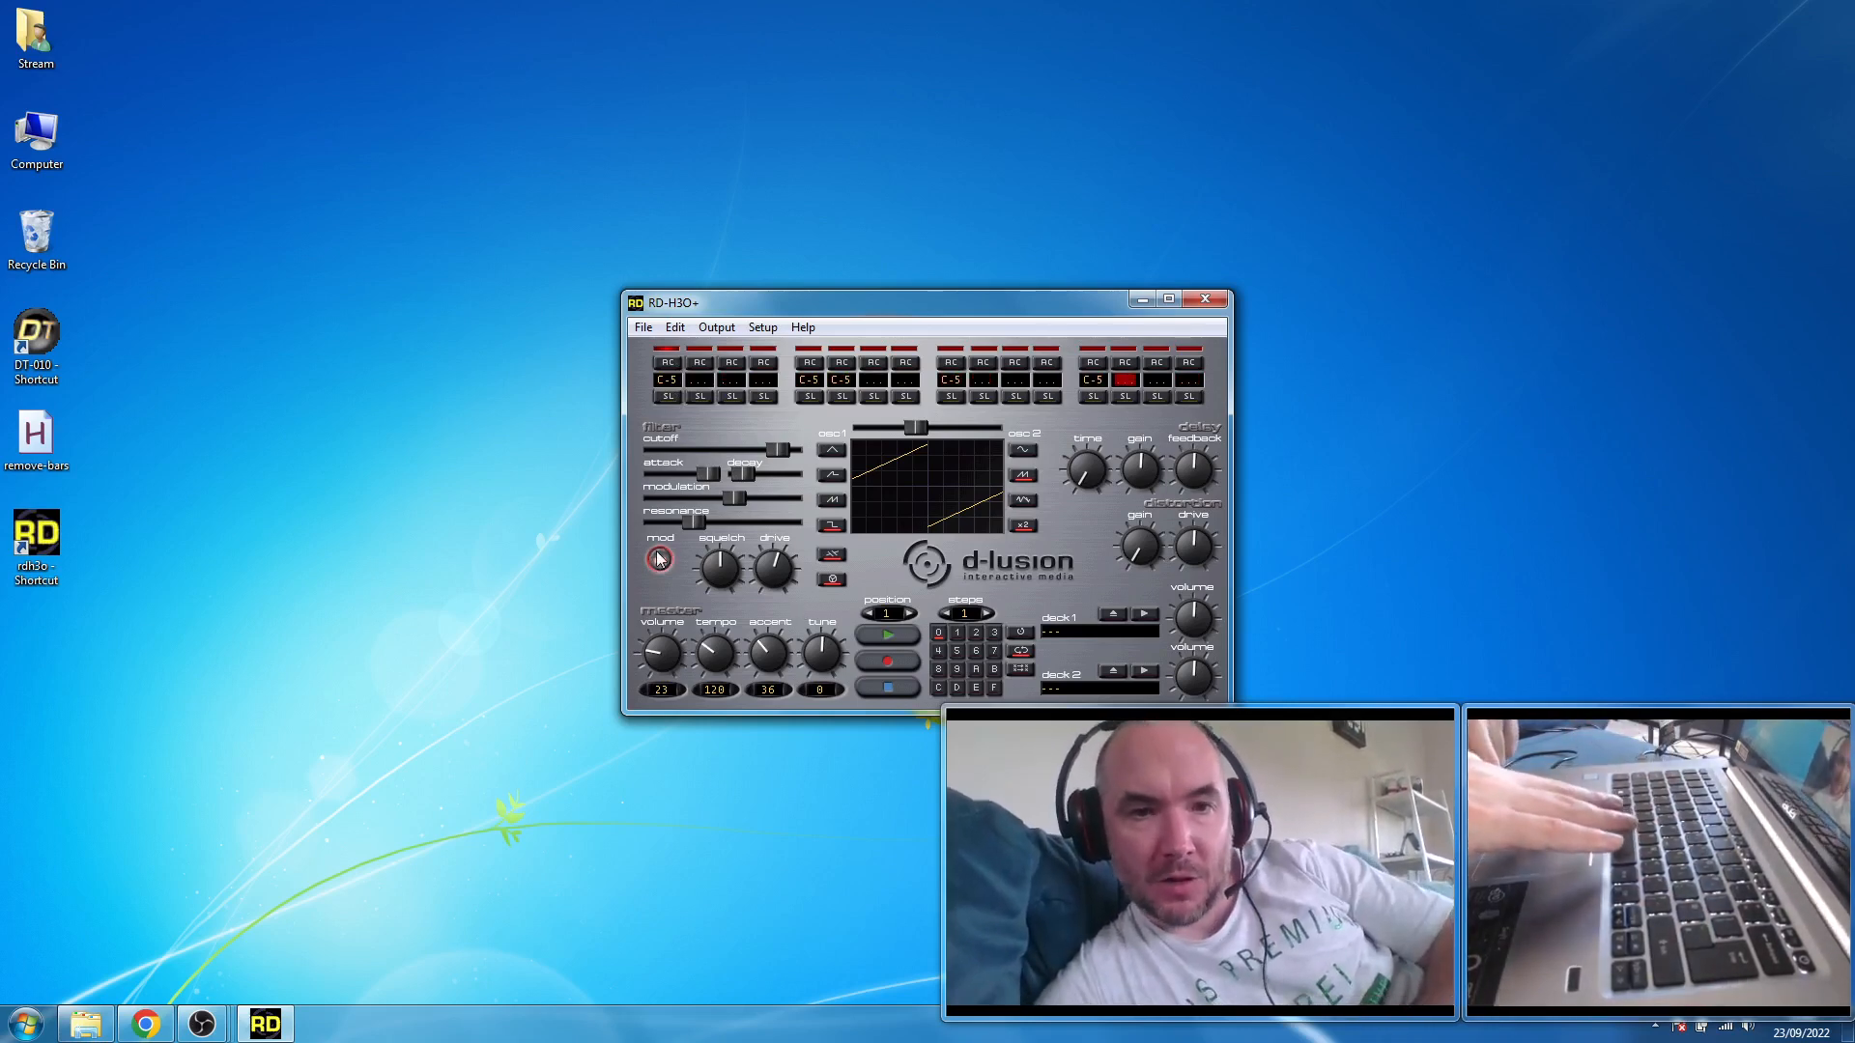
{"action": "left_click", "coordinate": [1021, 500]}
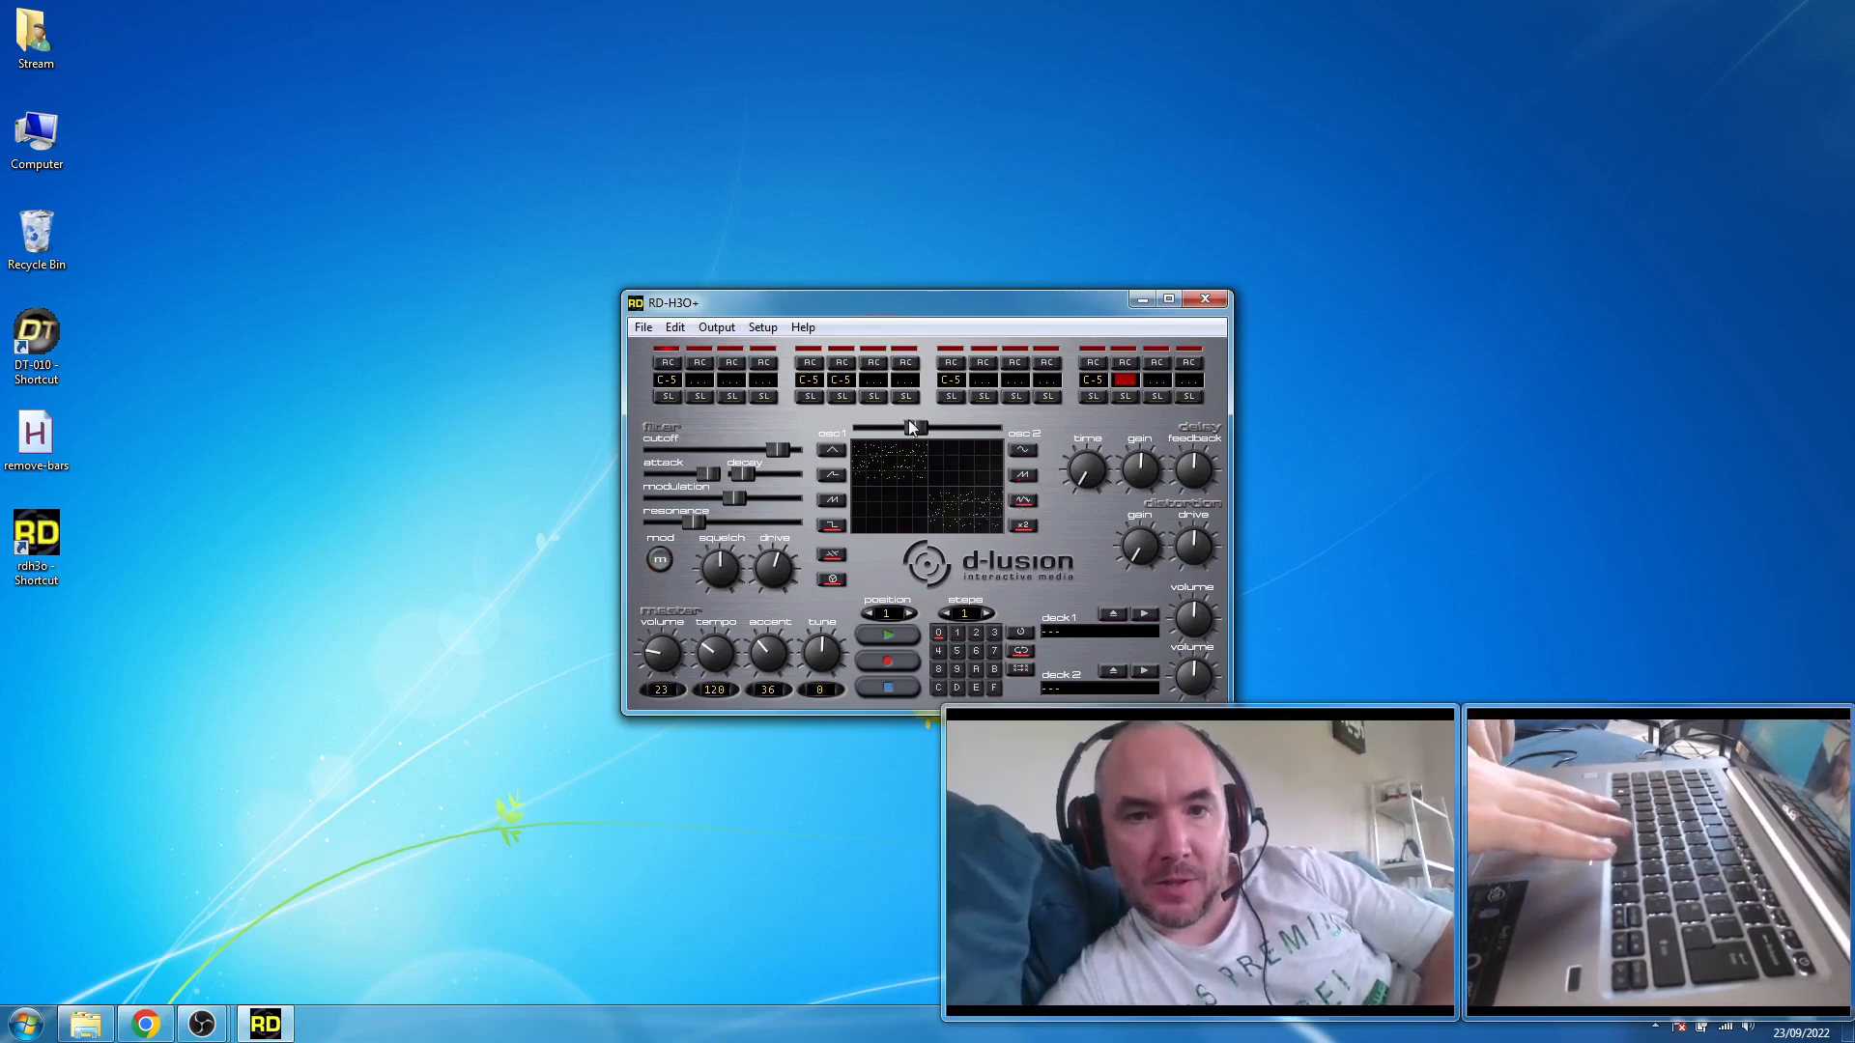
{"action": "left_click_drag", "start_coordinate": [910, 425], "coordinate": [981, 431]}
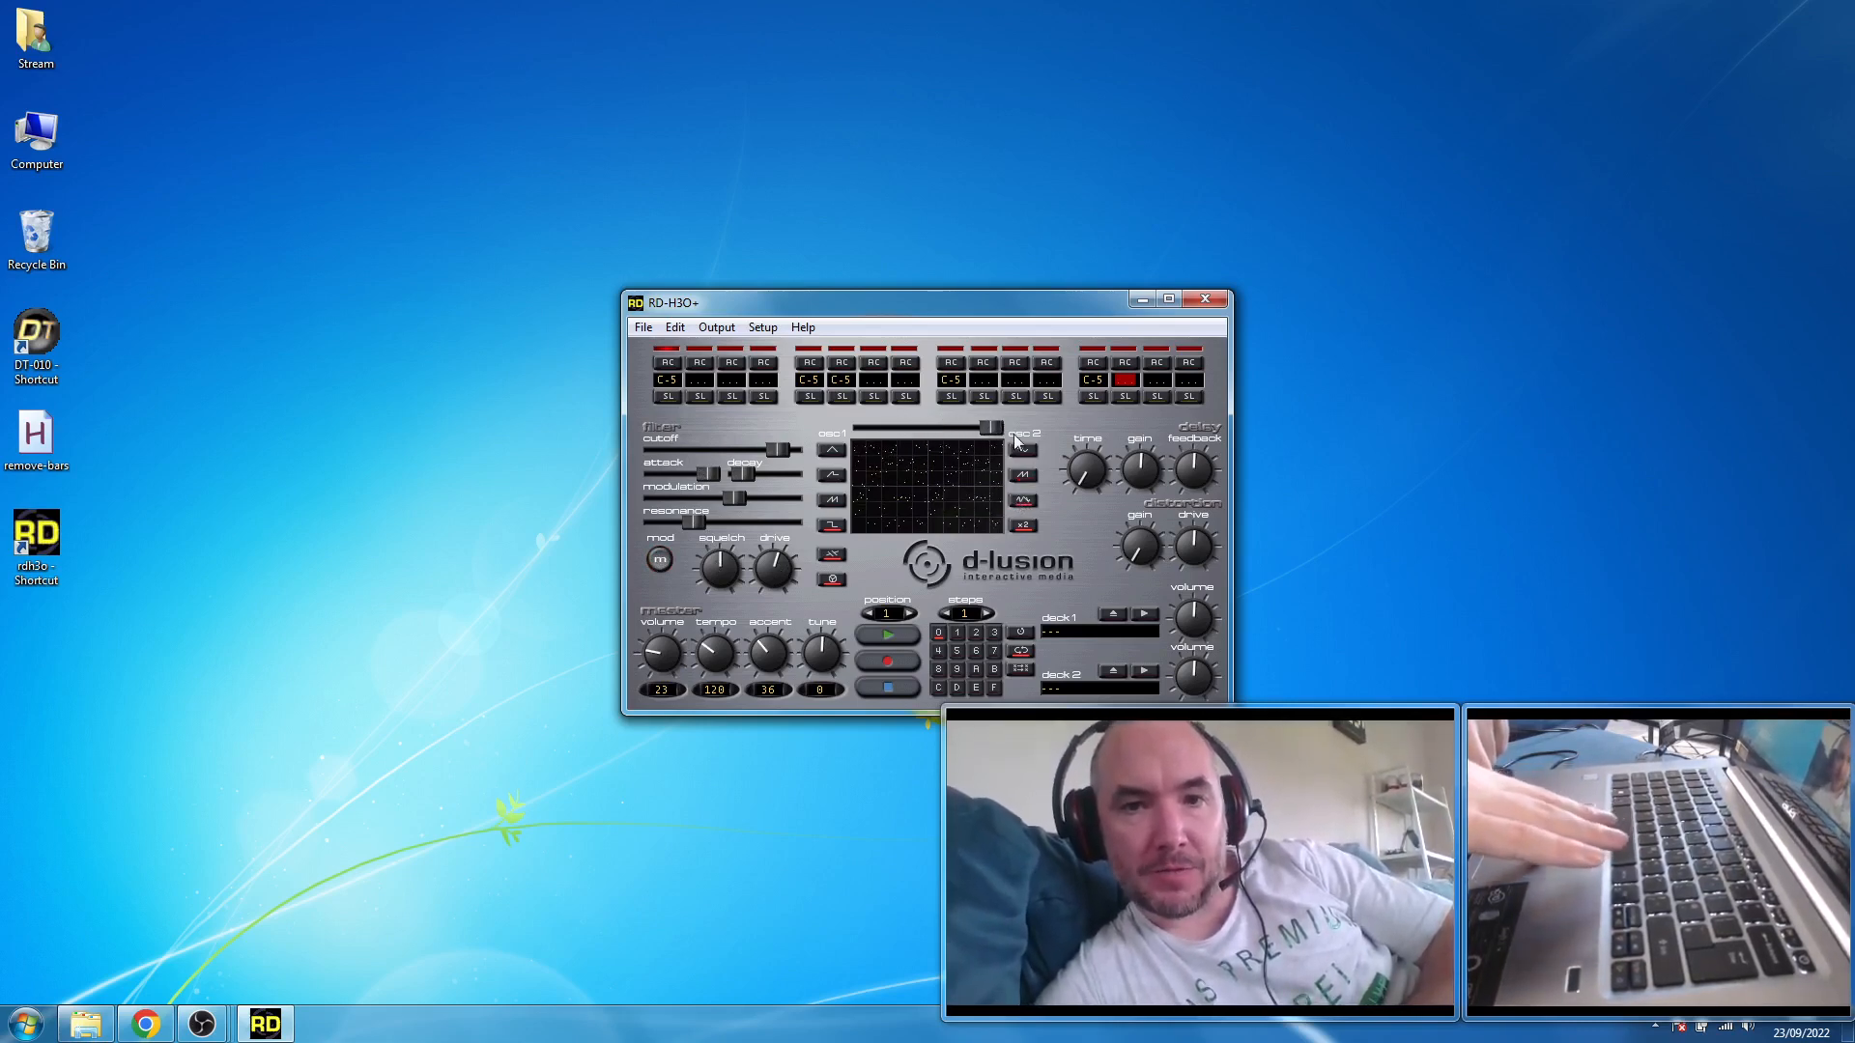
{"action": "left_click", "coordinate": [887, 635]}
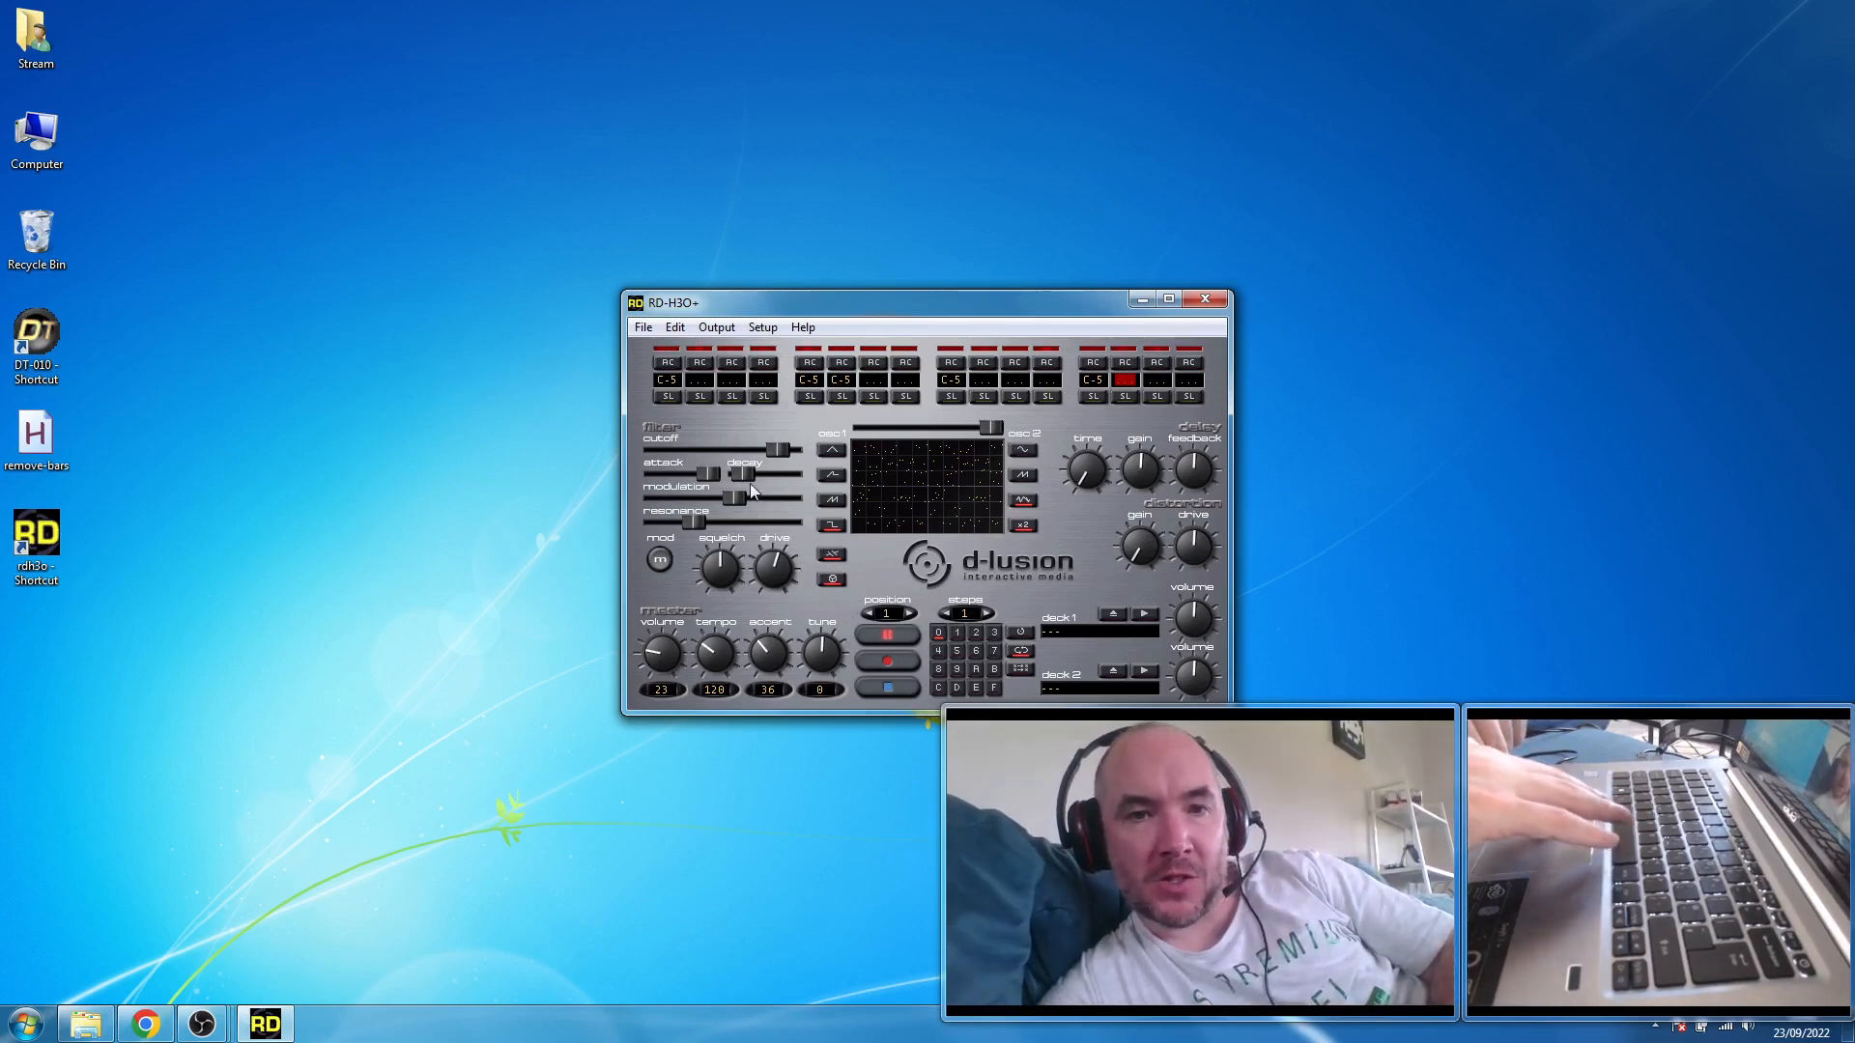
- During playback, raise the modulation to about three quarters, lower the cutoff to about two thirds, and enable the filter mod
{"action": "left_click_drag", "start_coordinate": [734, 497], "coordinate": [769, 530]}
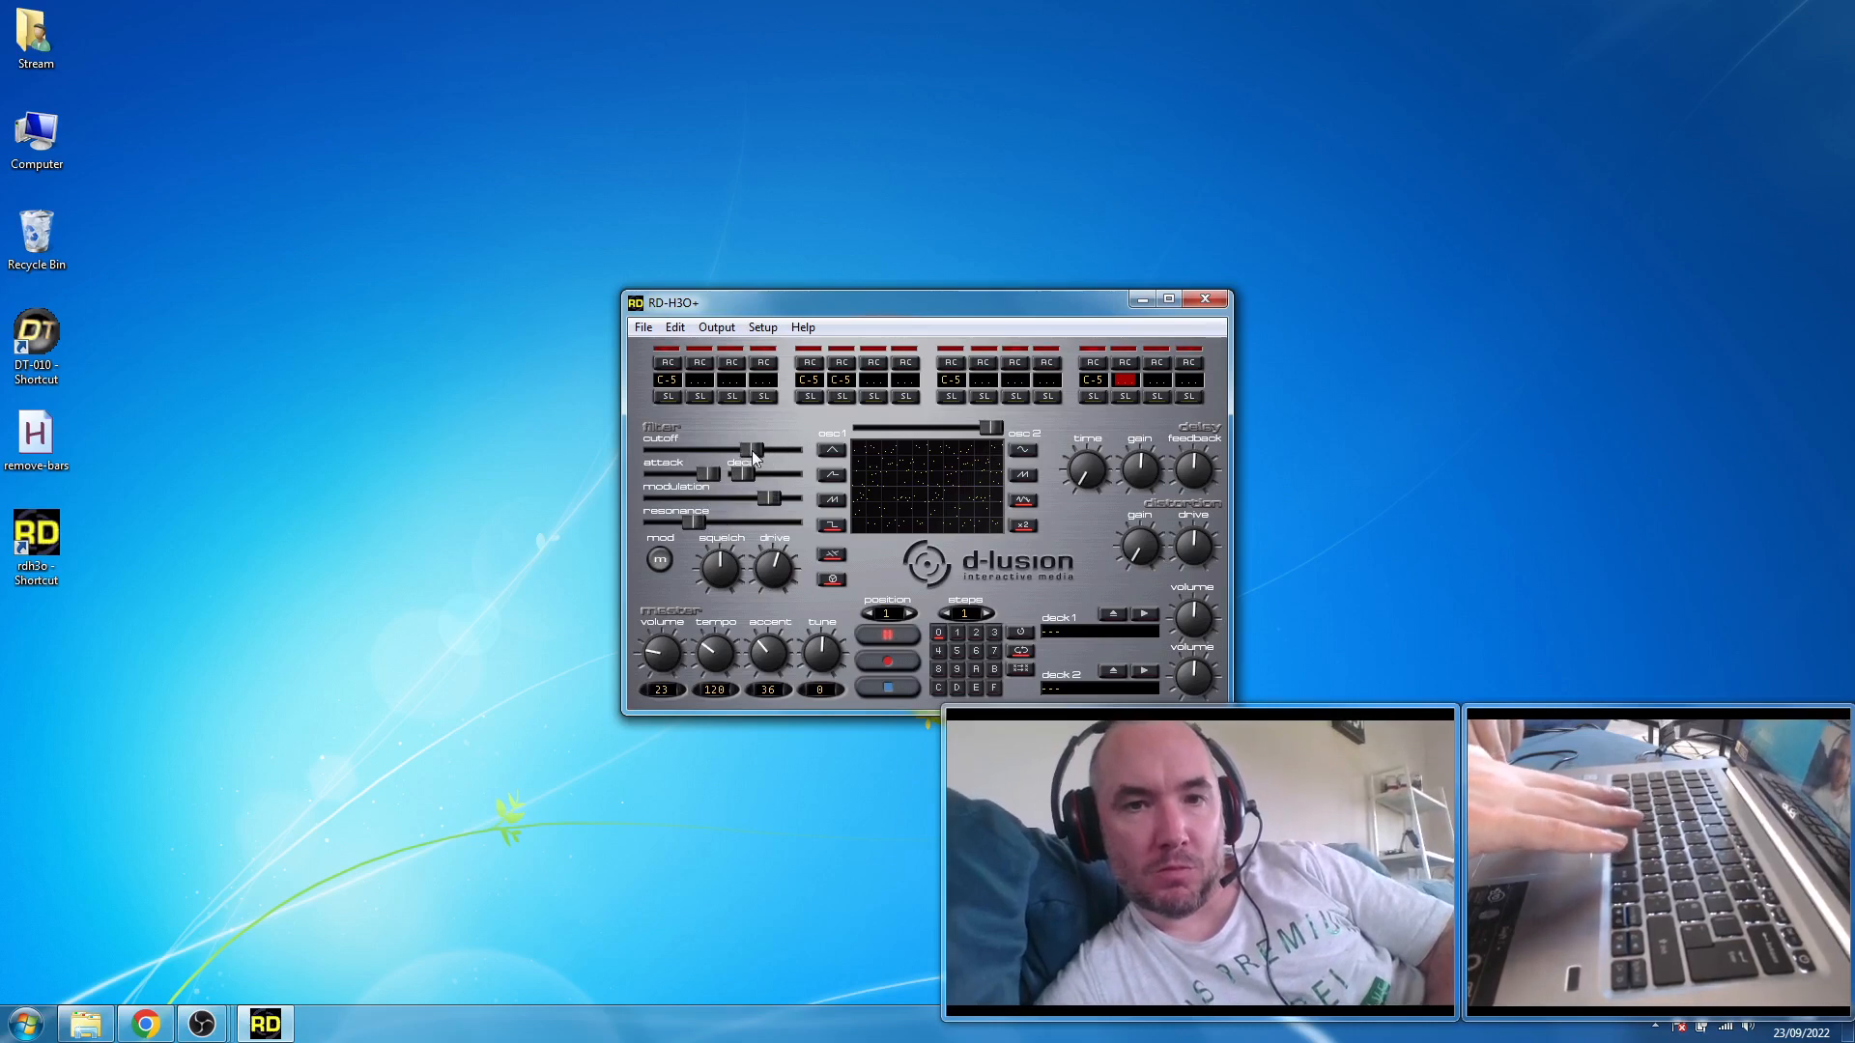
{"action": "left_click_drag", "start_coordinate": [775, 455], "coordinate": [732, 454]}
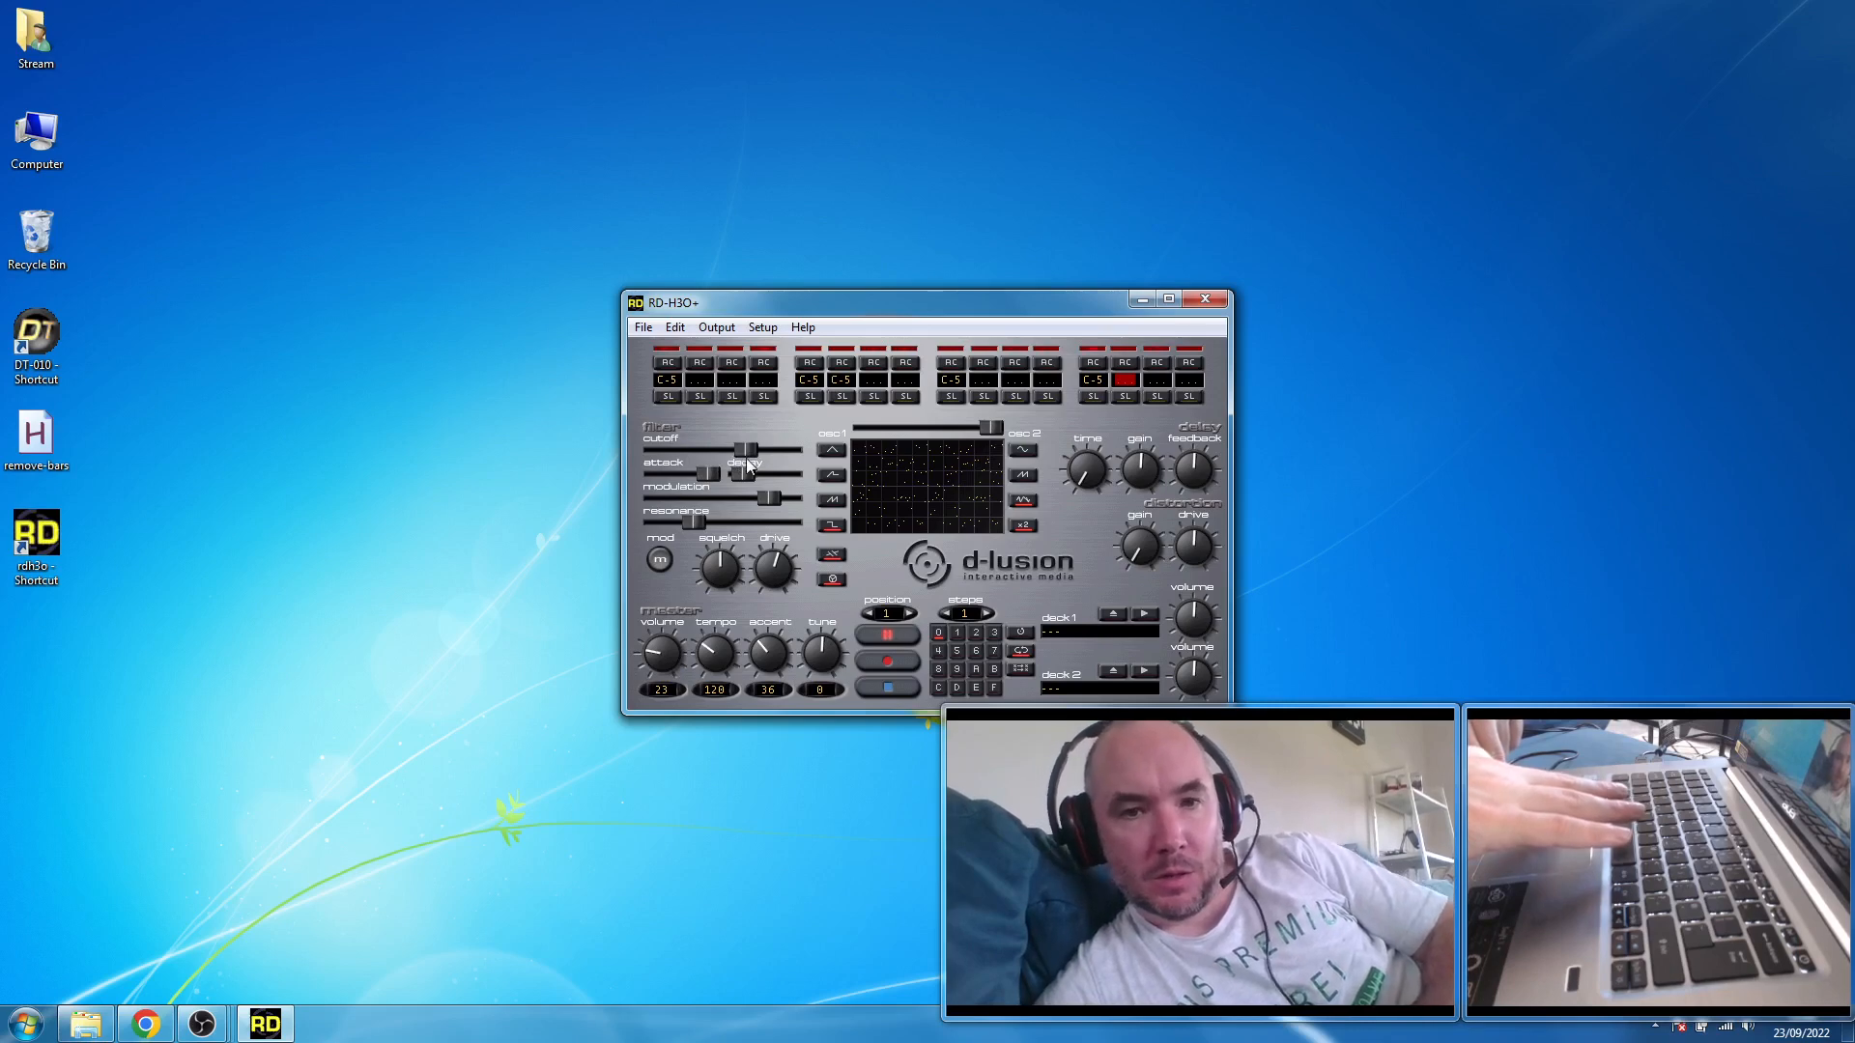
{"action": "left_click", "coordinate": [660, 564]}
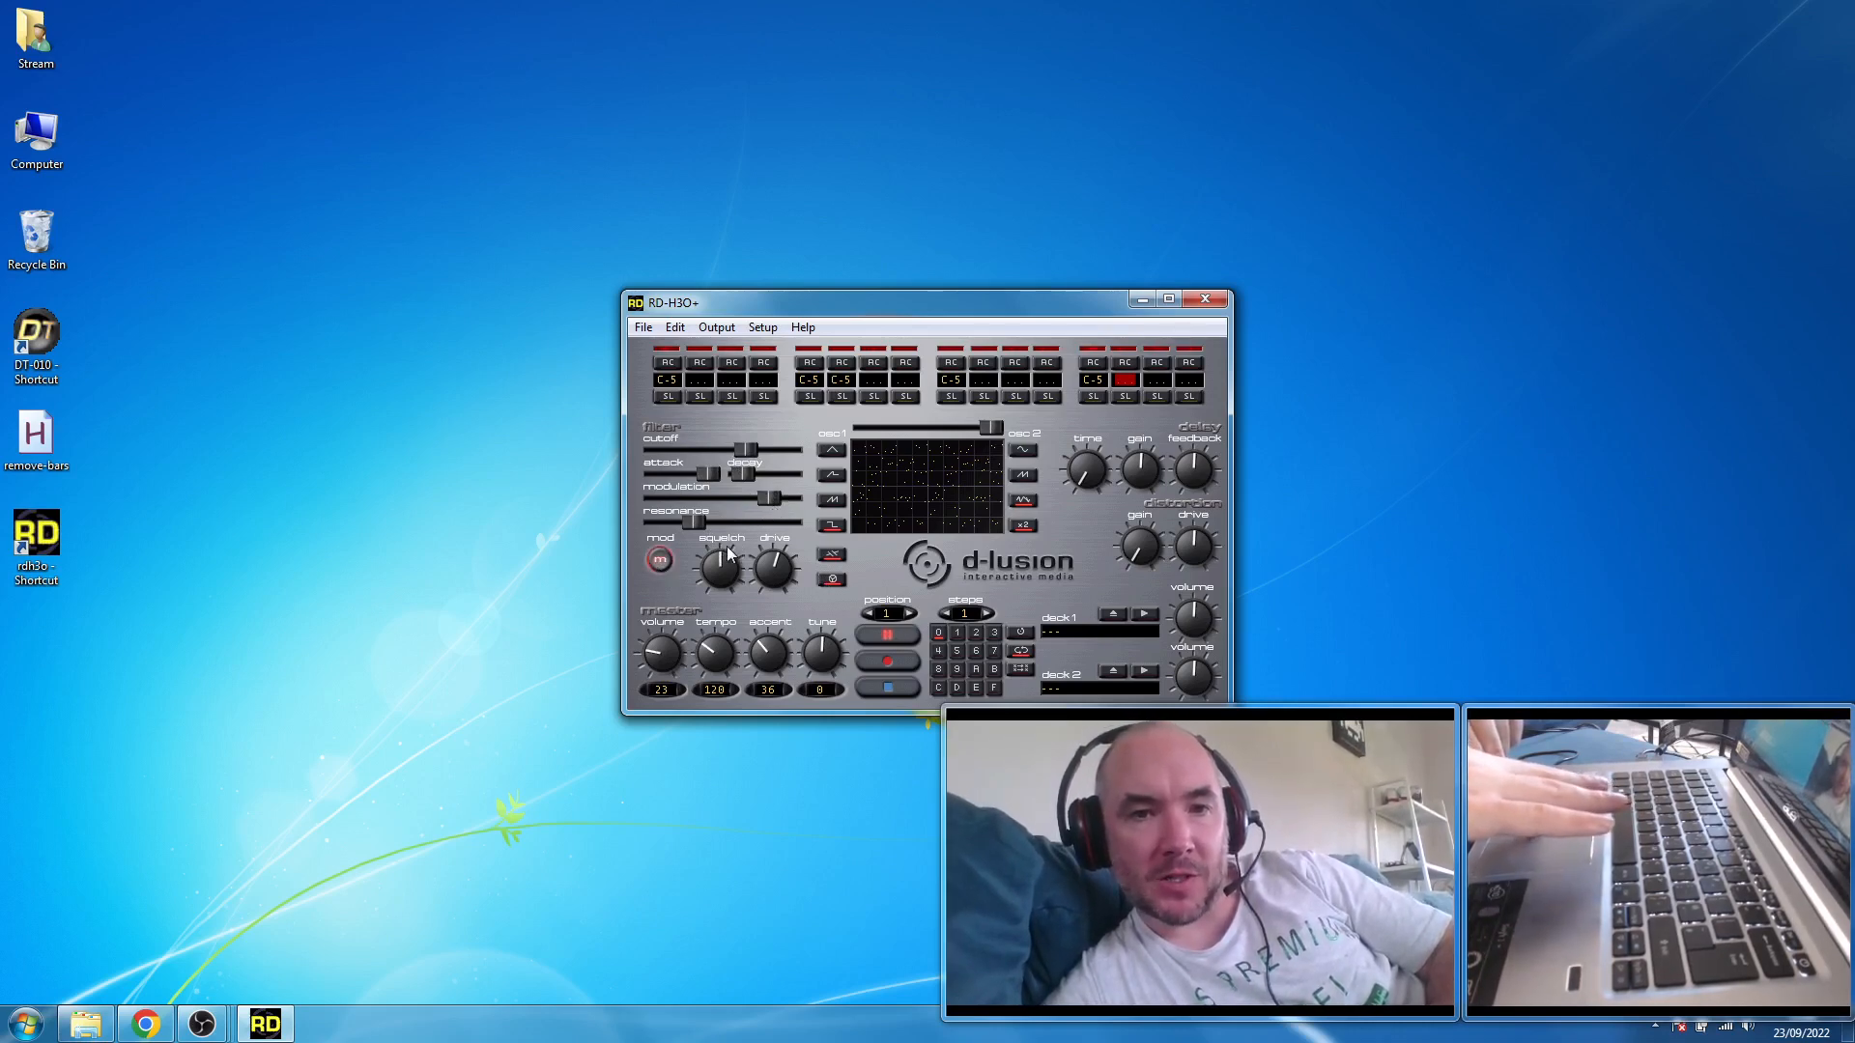
- Raise the resonance to near maximum, lengthen the decay to about the middle, and stop playback
{"action": "left_click_drag", "start_coordinate": [700, 519], "coordinate": [787, 522]}
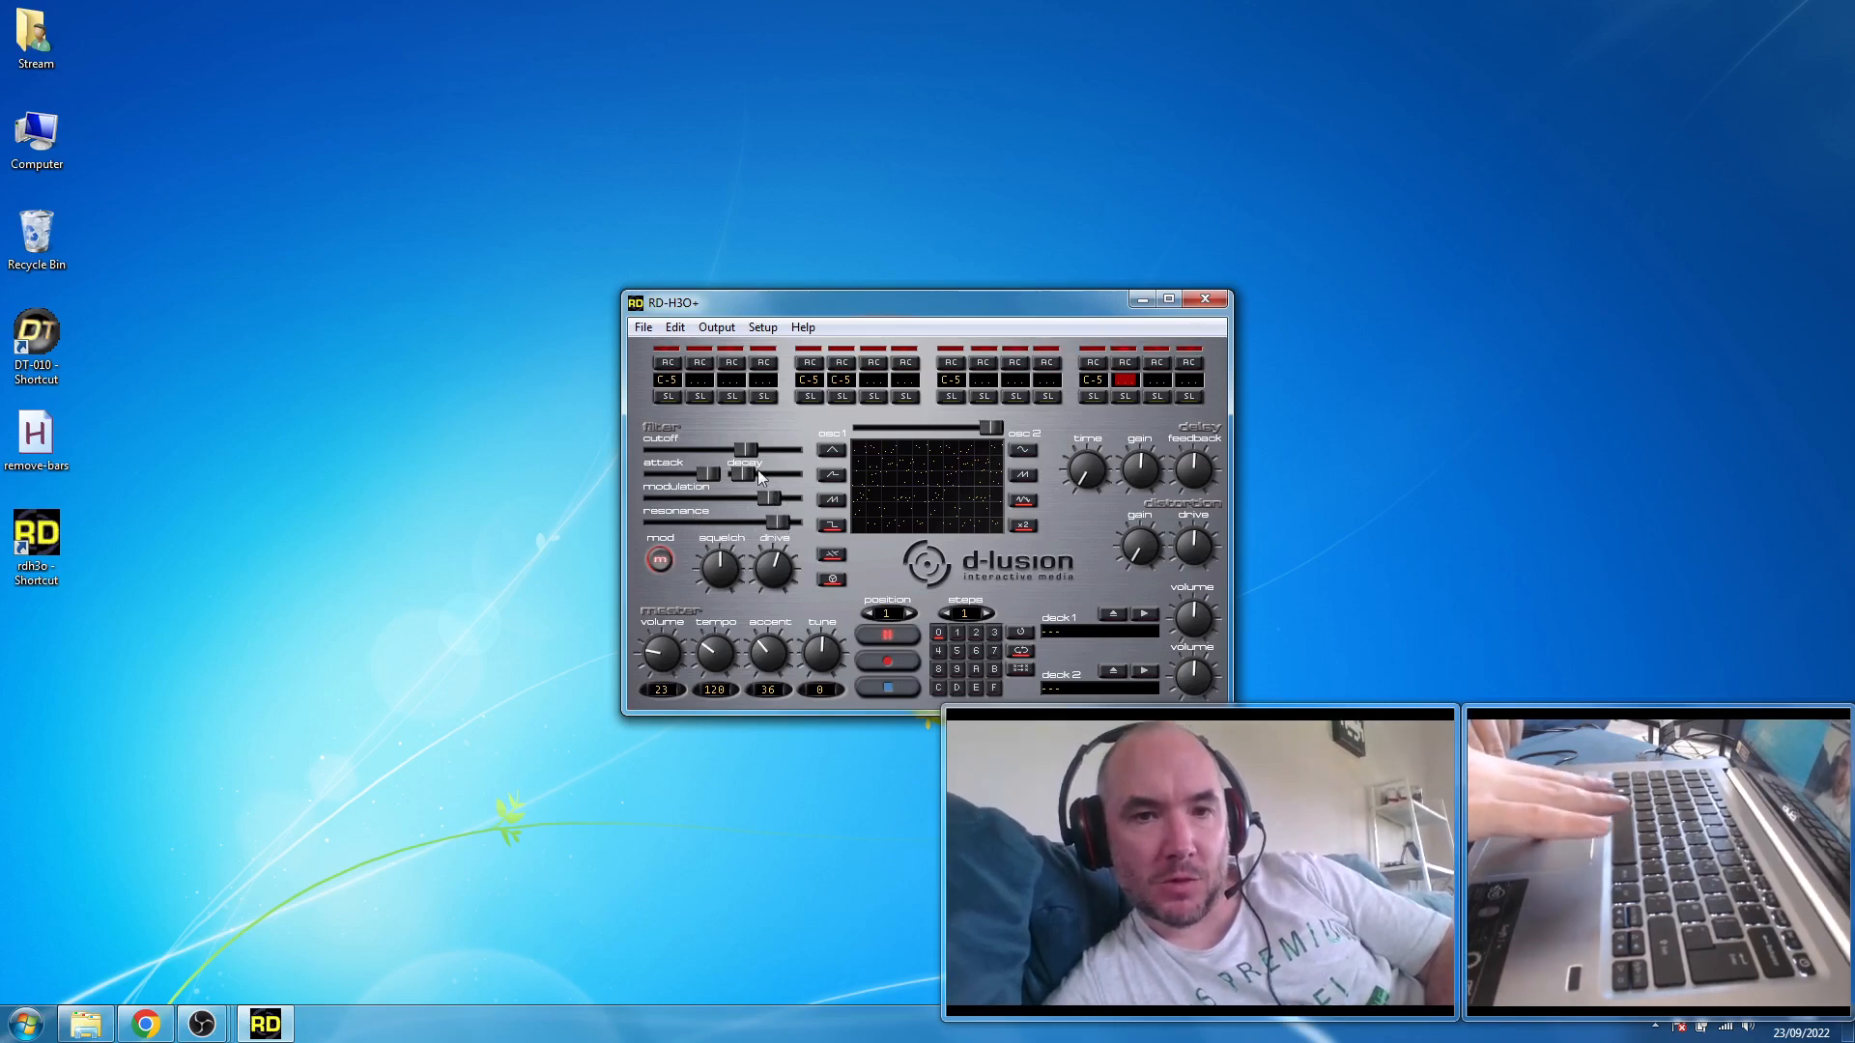
{"action": "mouse_move", "coordinate": [745, 470]}
{"action": "left_mouse_down"}
{"action": "mouse_move", "coordinate": [780, 473]}
{"action": "mouse_move", "coordinate": [730, 474]}
{"action": "mouse_move", "coordinate": [789, 496]}
{"action": "mouse_move", "coordinate": [734, 483]}
{"action": "mouse_move", "coordinate": [762, 489]}
{"action": "left_mouse_up"}
{"action": "left_click", "coordinate": [890, 692]}
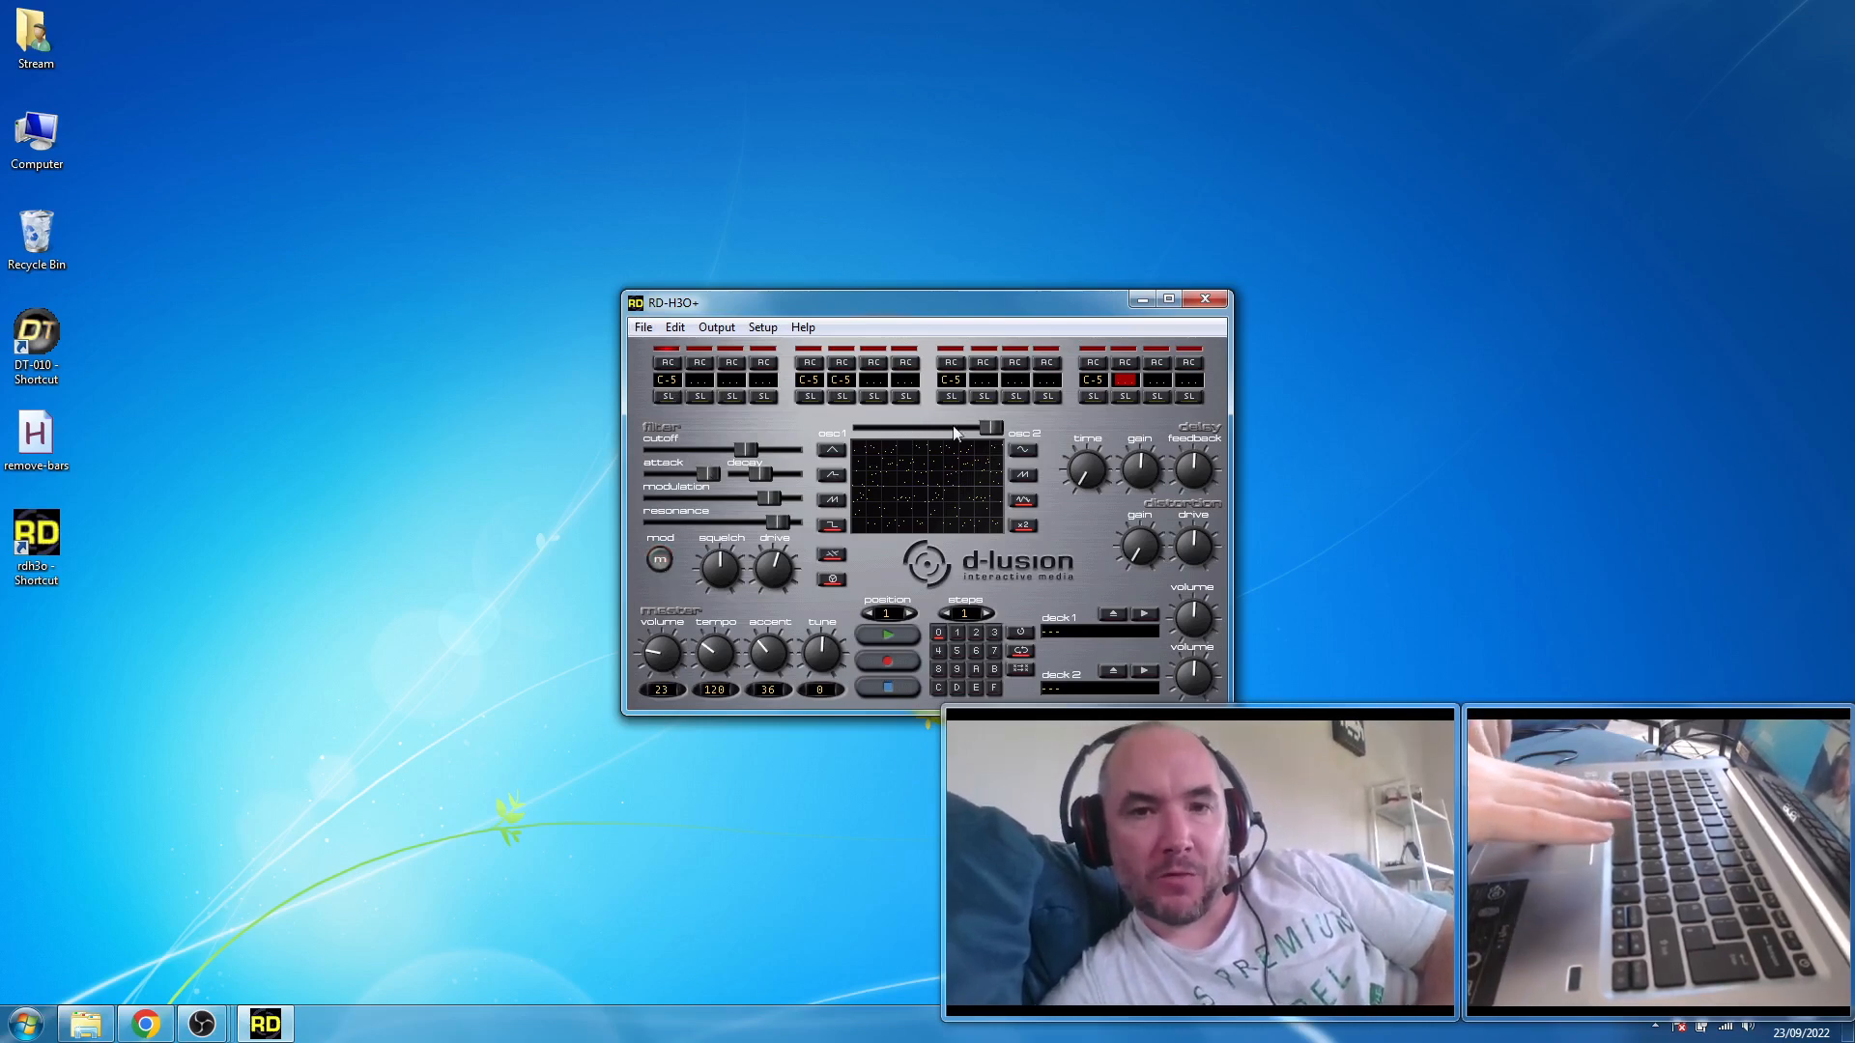
- Move the oscillator mix fully to oscillator 1 and start playback
{"action": "left_click_drag", "start_coordinate": [987, 427], "coordinate": [809, 425]}
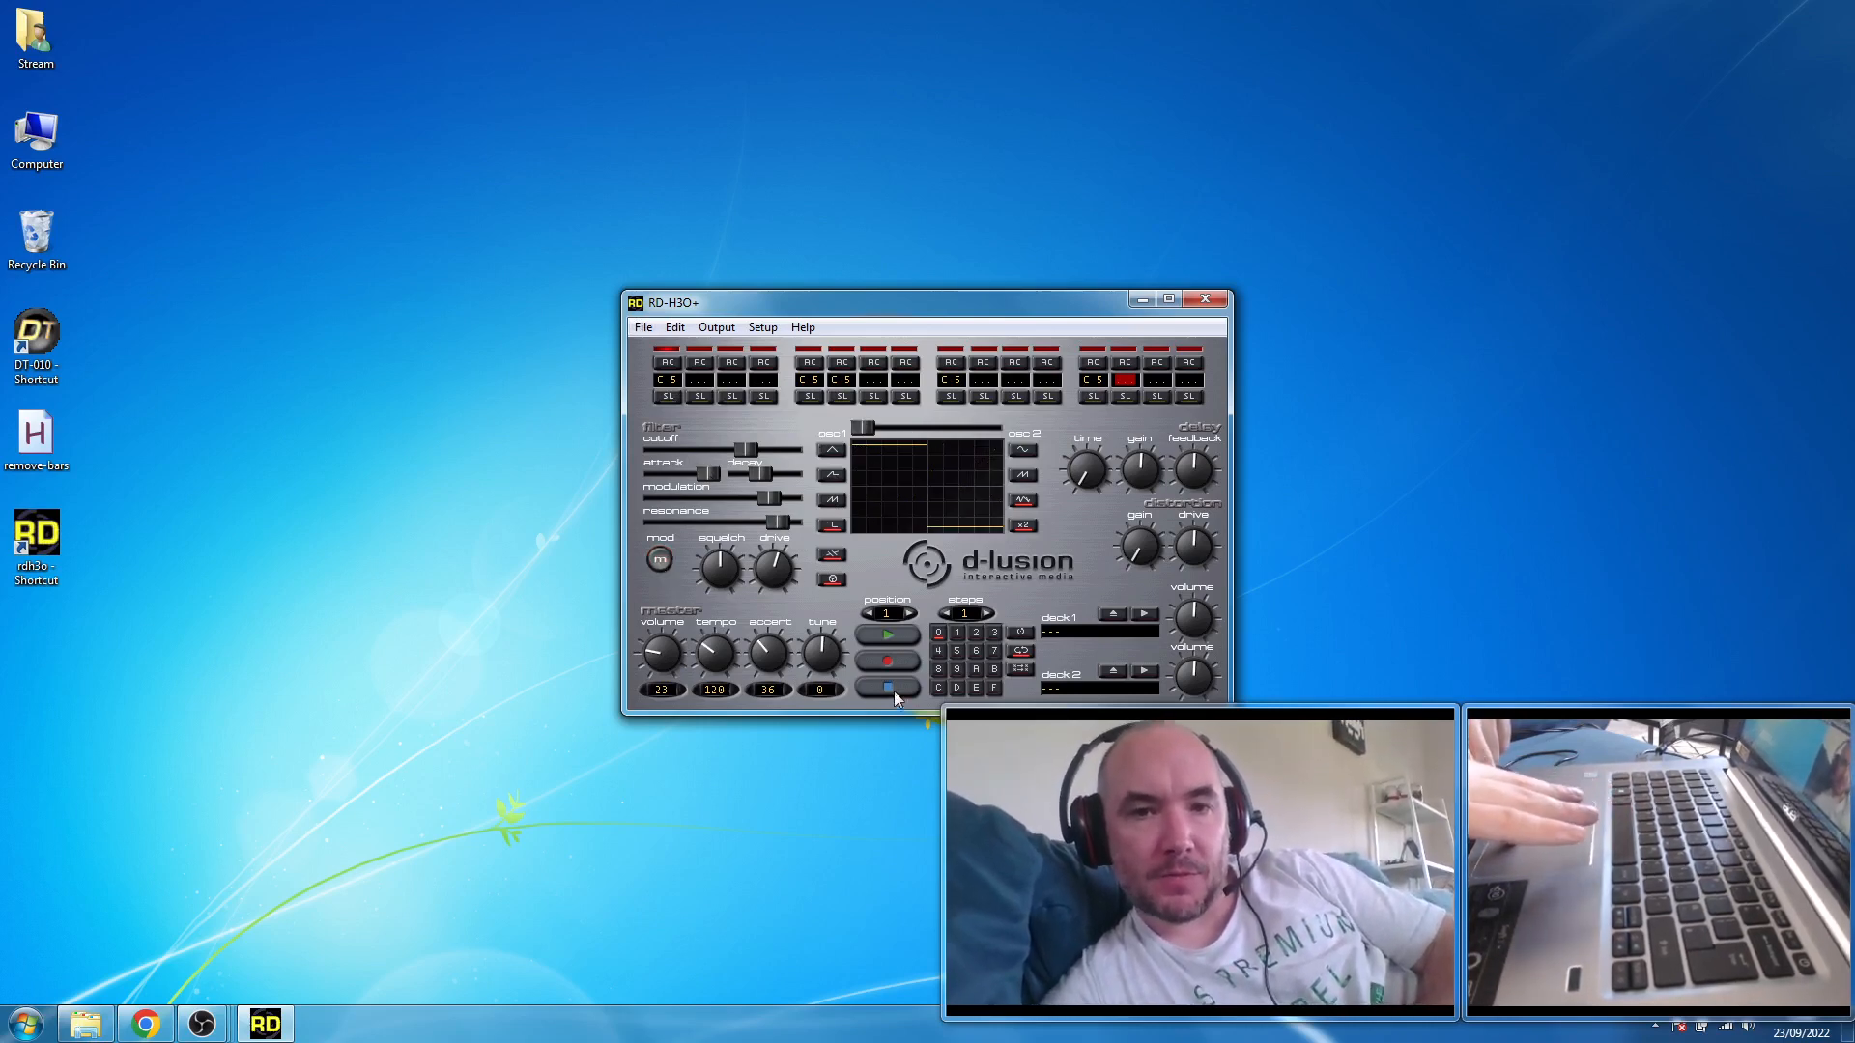
{"action": "left_click", "coordinate": [878, 638]}
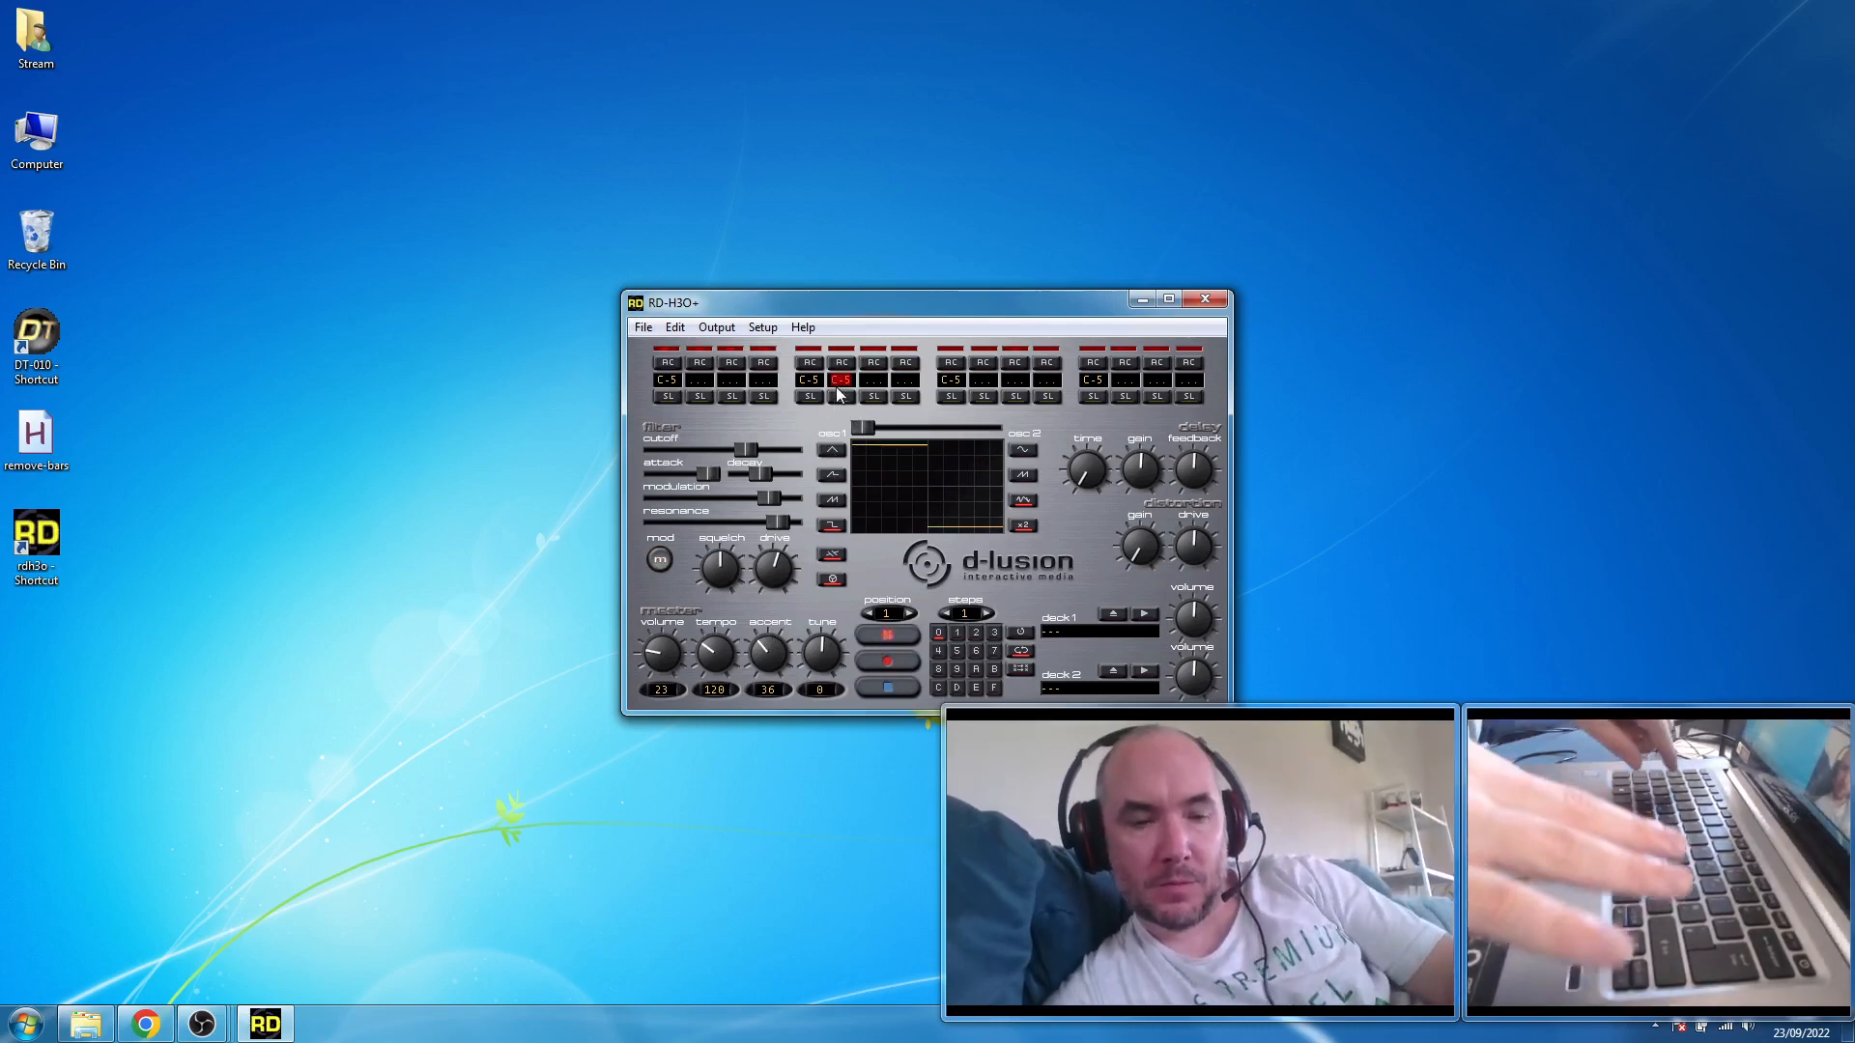
- During playback, change step 6 to C-4 and add C-5 on step 10, D#5 on step 14 and G-5 on step 15
{"action": "key", "text": "Right"}
{"action": "key", "text": "Right"}
{"action": "key", "text": "Right"}
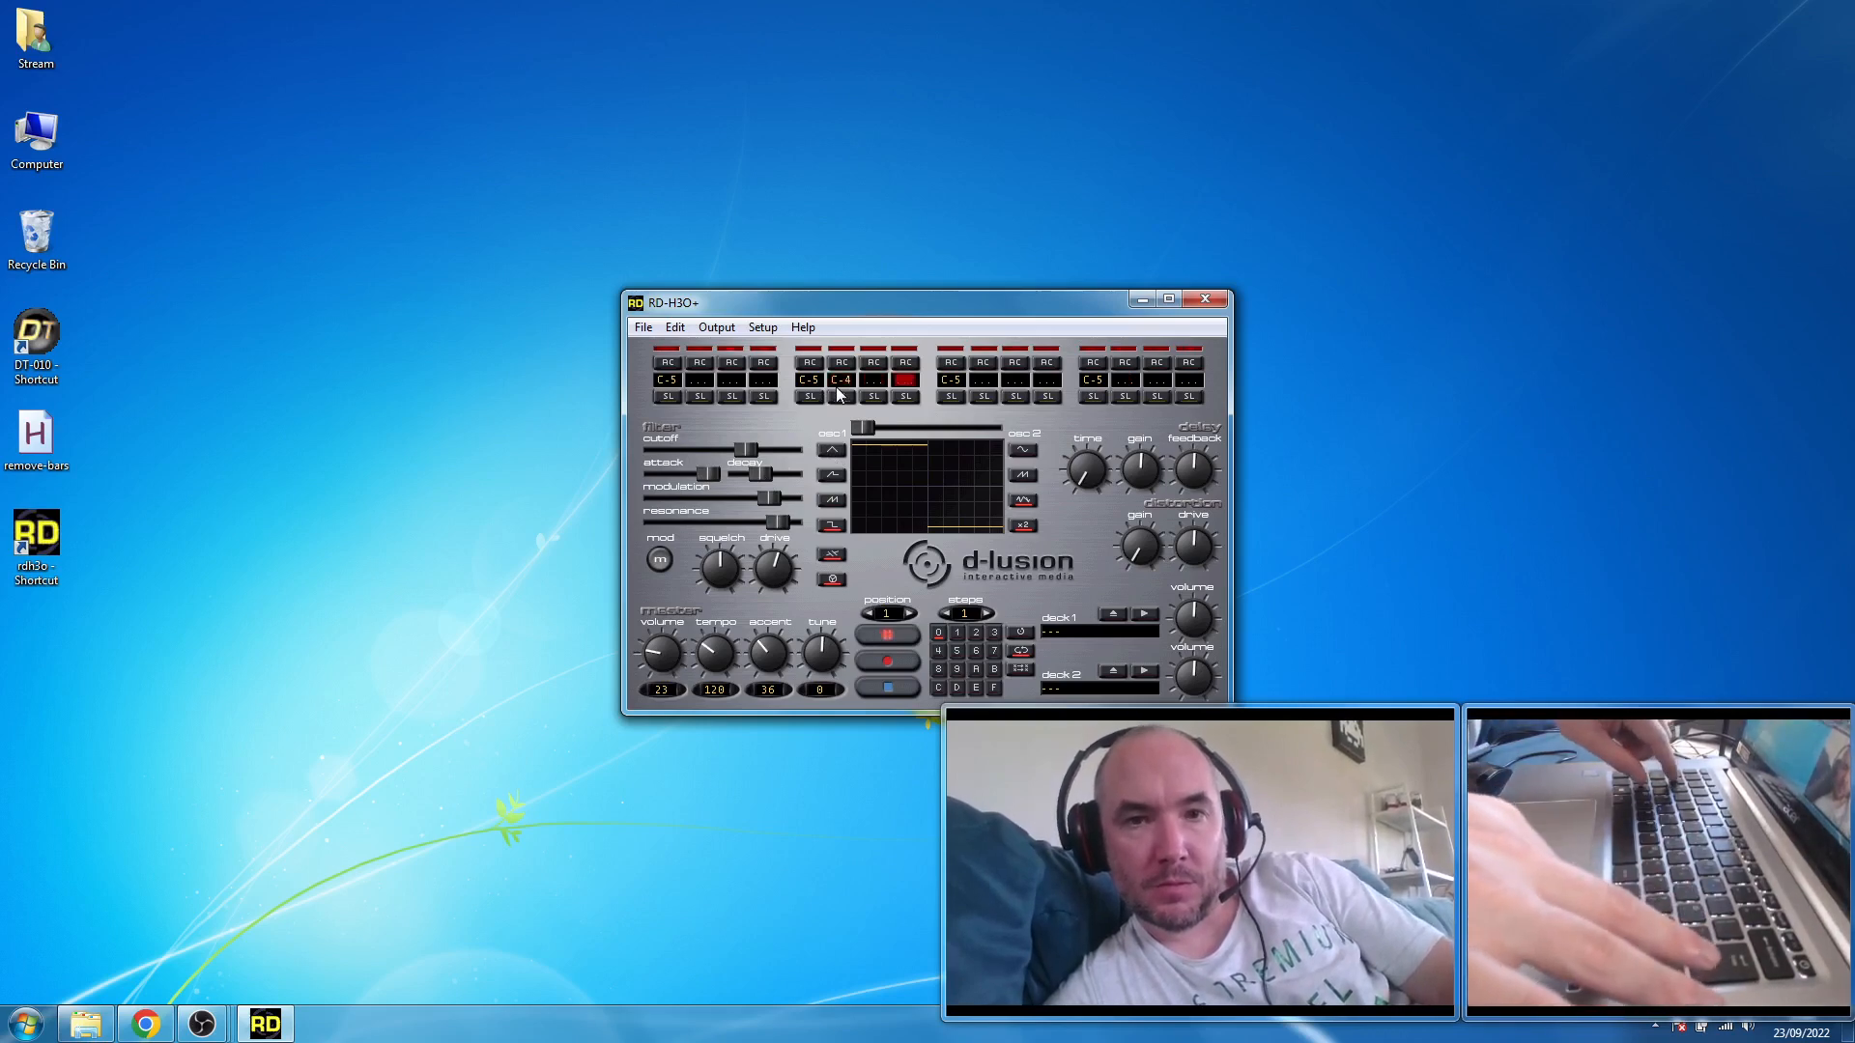
{"action": "key", "text": "z"}
{"action": "key", "text": "Left"}
{"action": "key", "text": "q"}
{"action": "key", "text": "Right"}
{"action": "key", "text": "Right"}
{"action": "key", "text": "Right"}
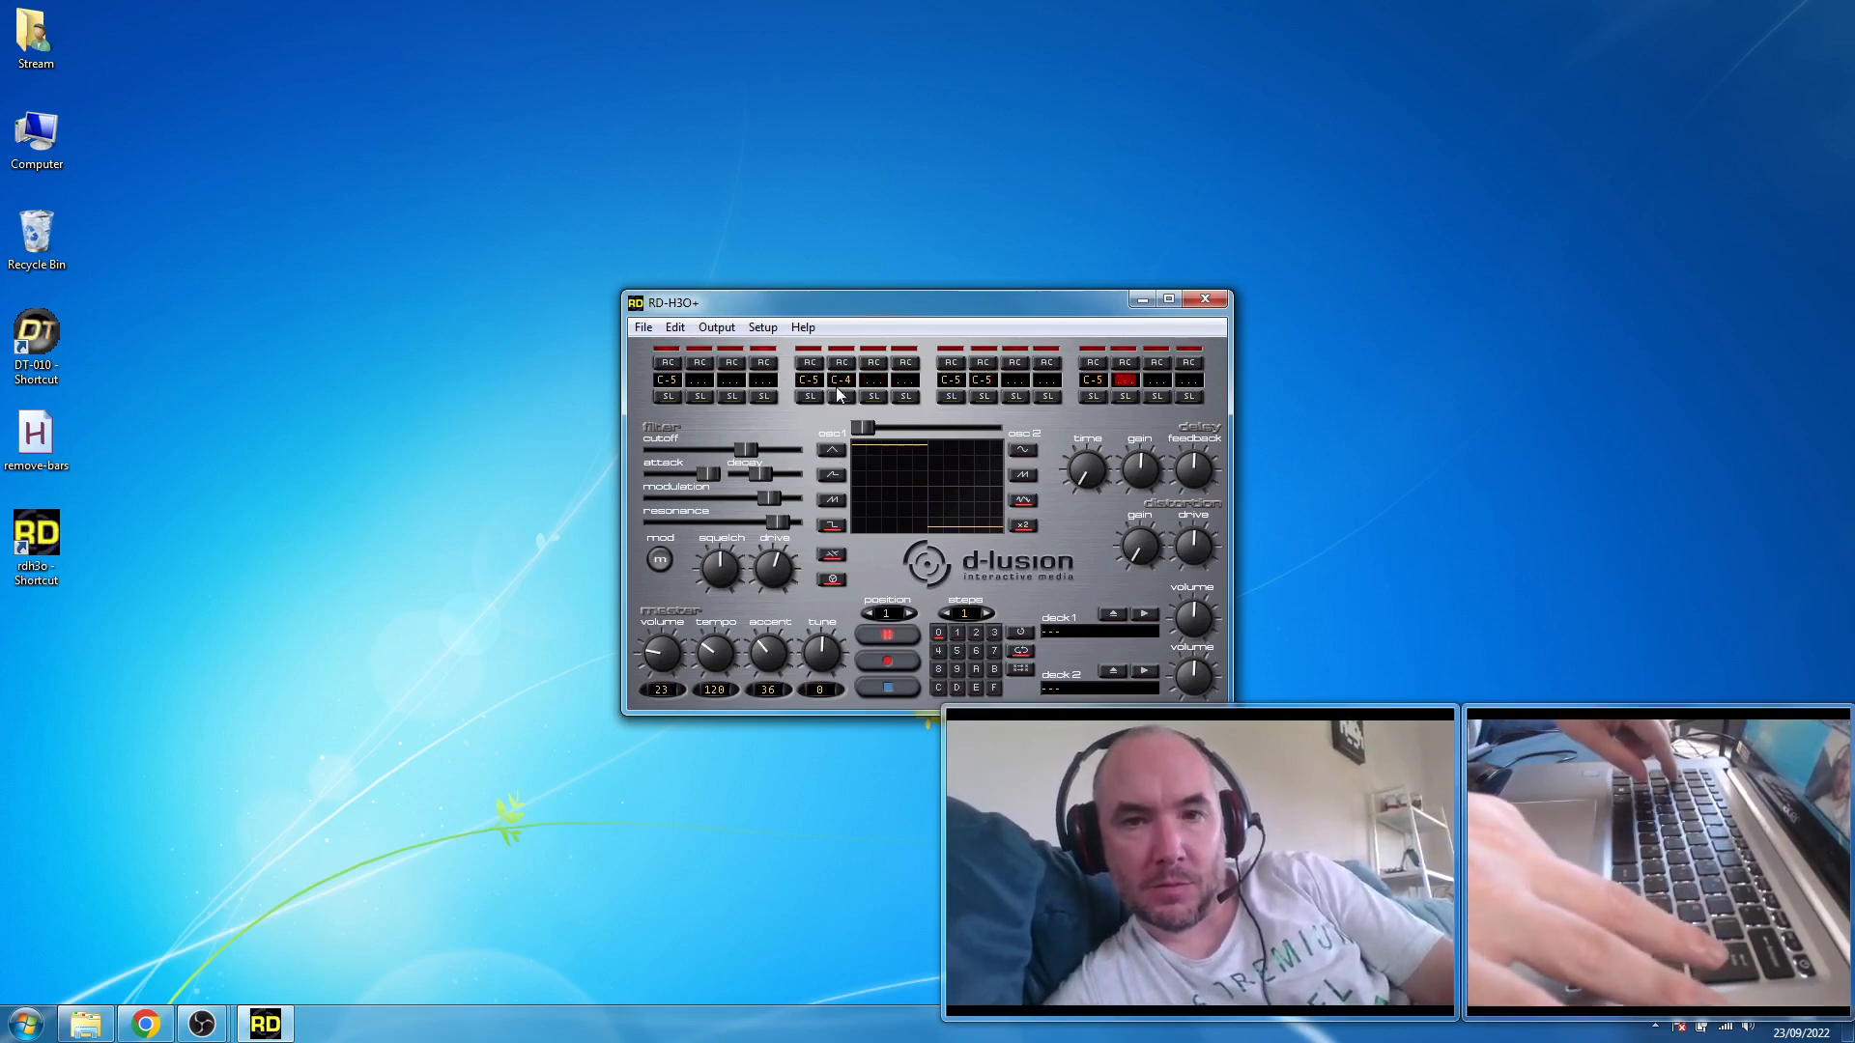
{"action": "key", "text": "3"}
{"action": "key", "text": "t"}
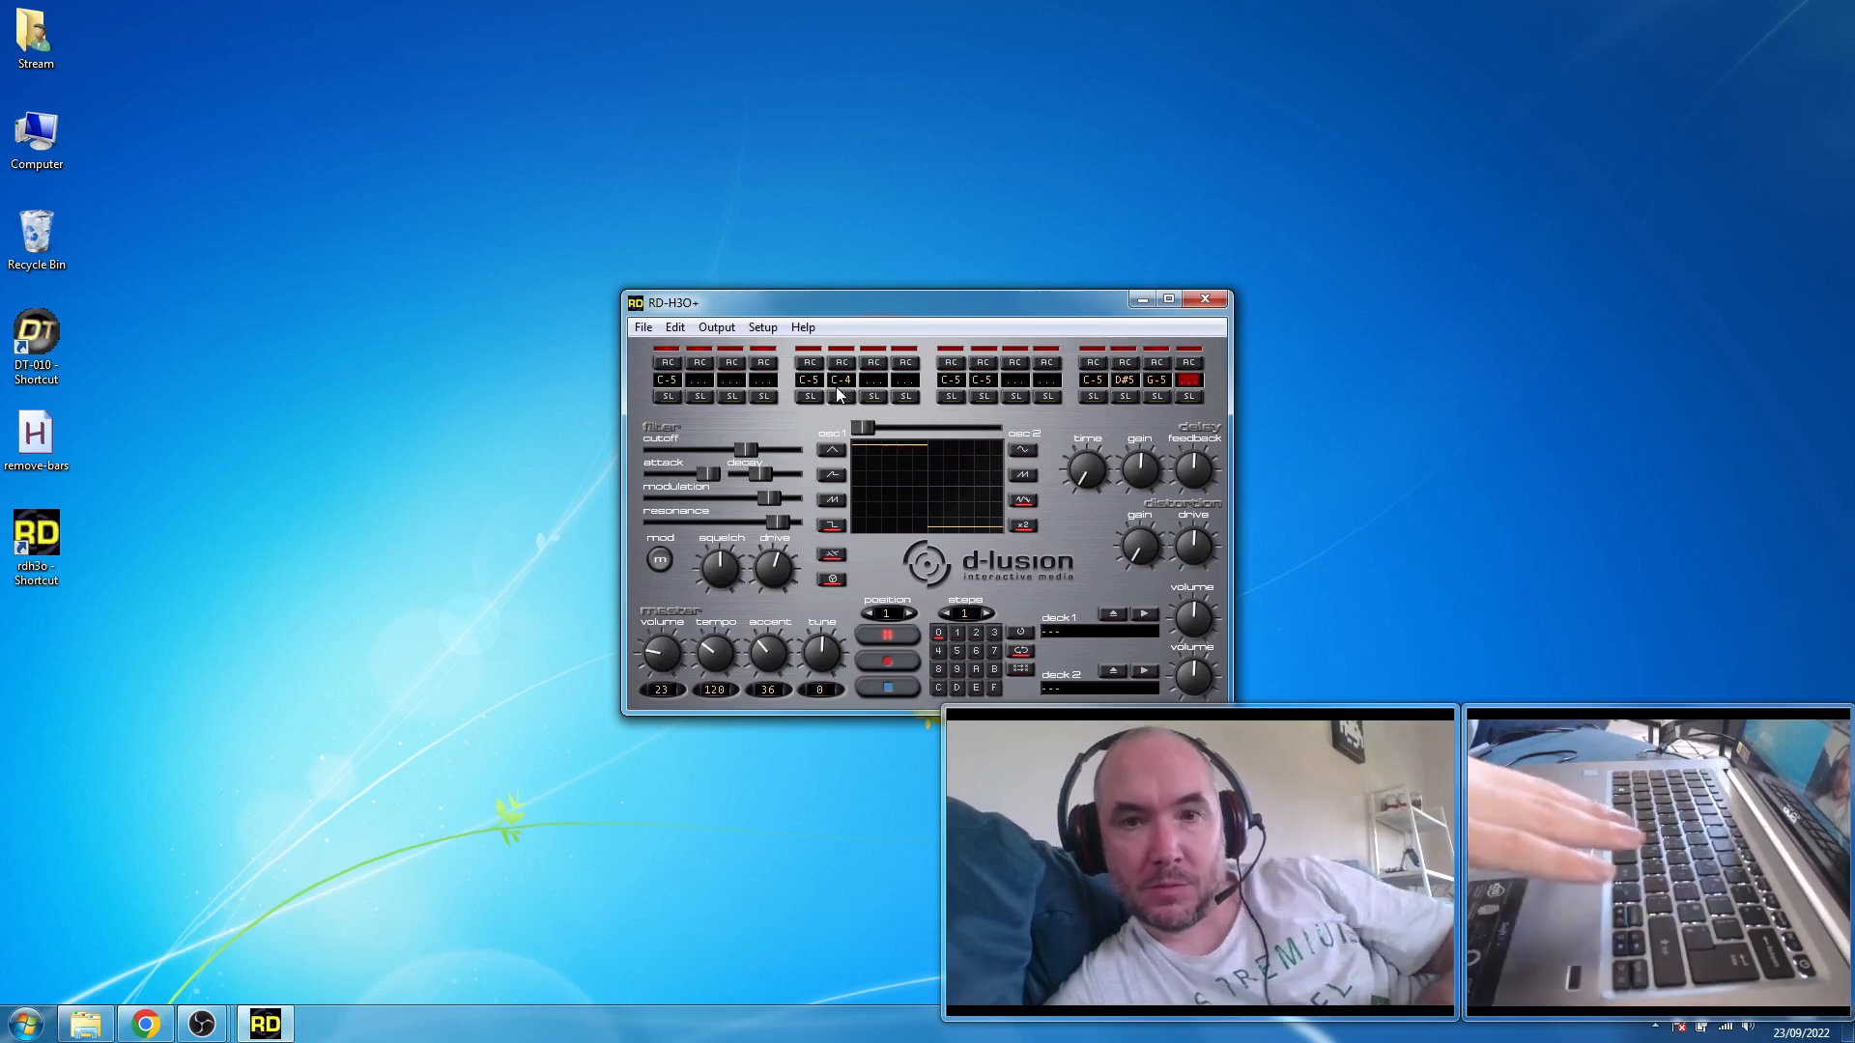
- Turn on slide for steps 3, 6, 10 and 15 of the playing pattern
{"action": "left_click", "coordinate": [726, 400]}
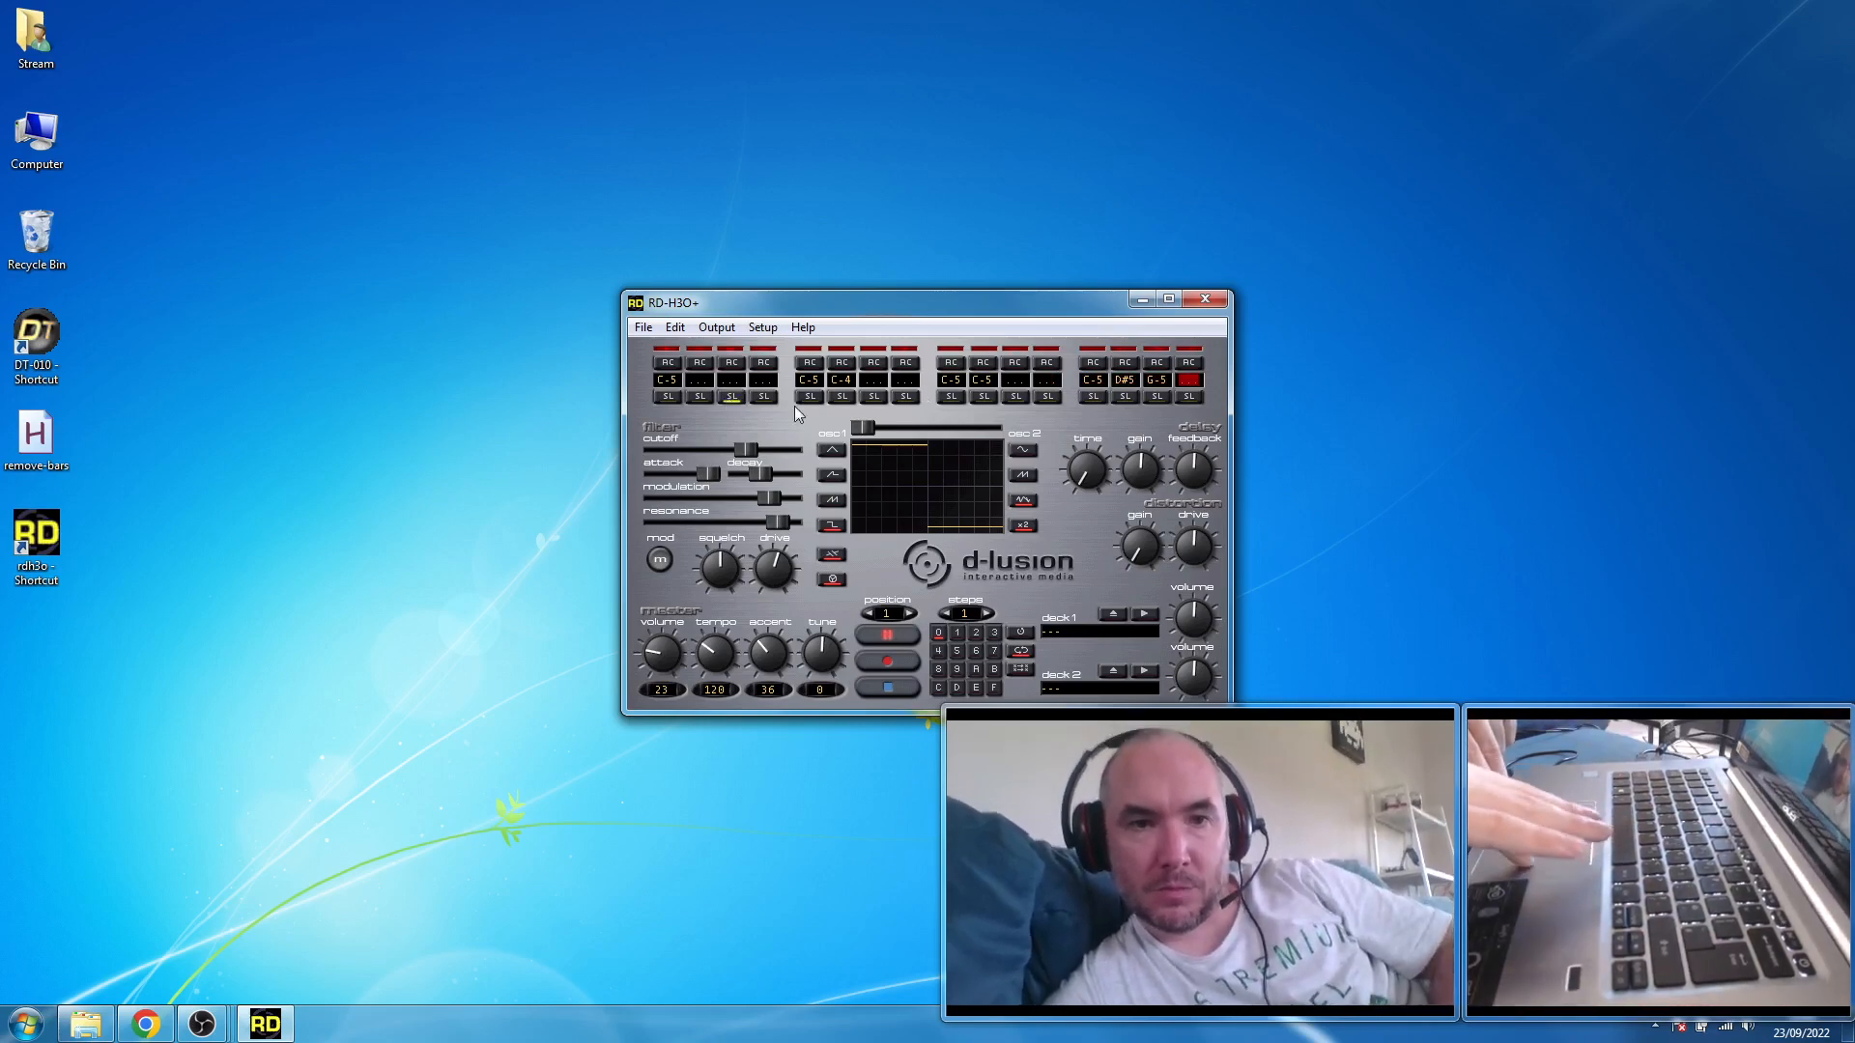
{"action": "left_click", "coordinate": [841, 397]}
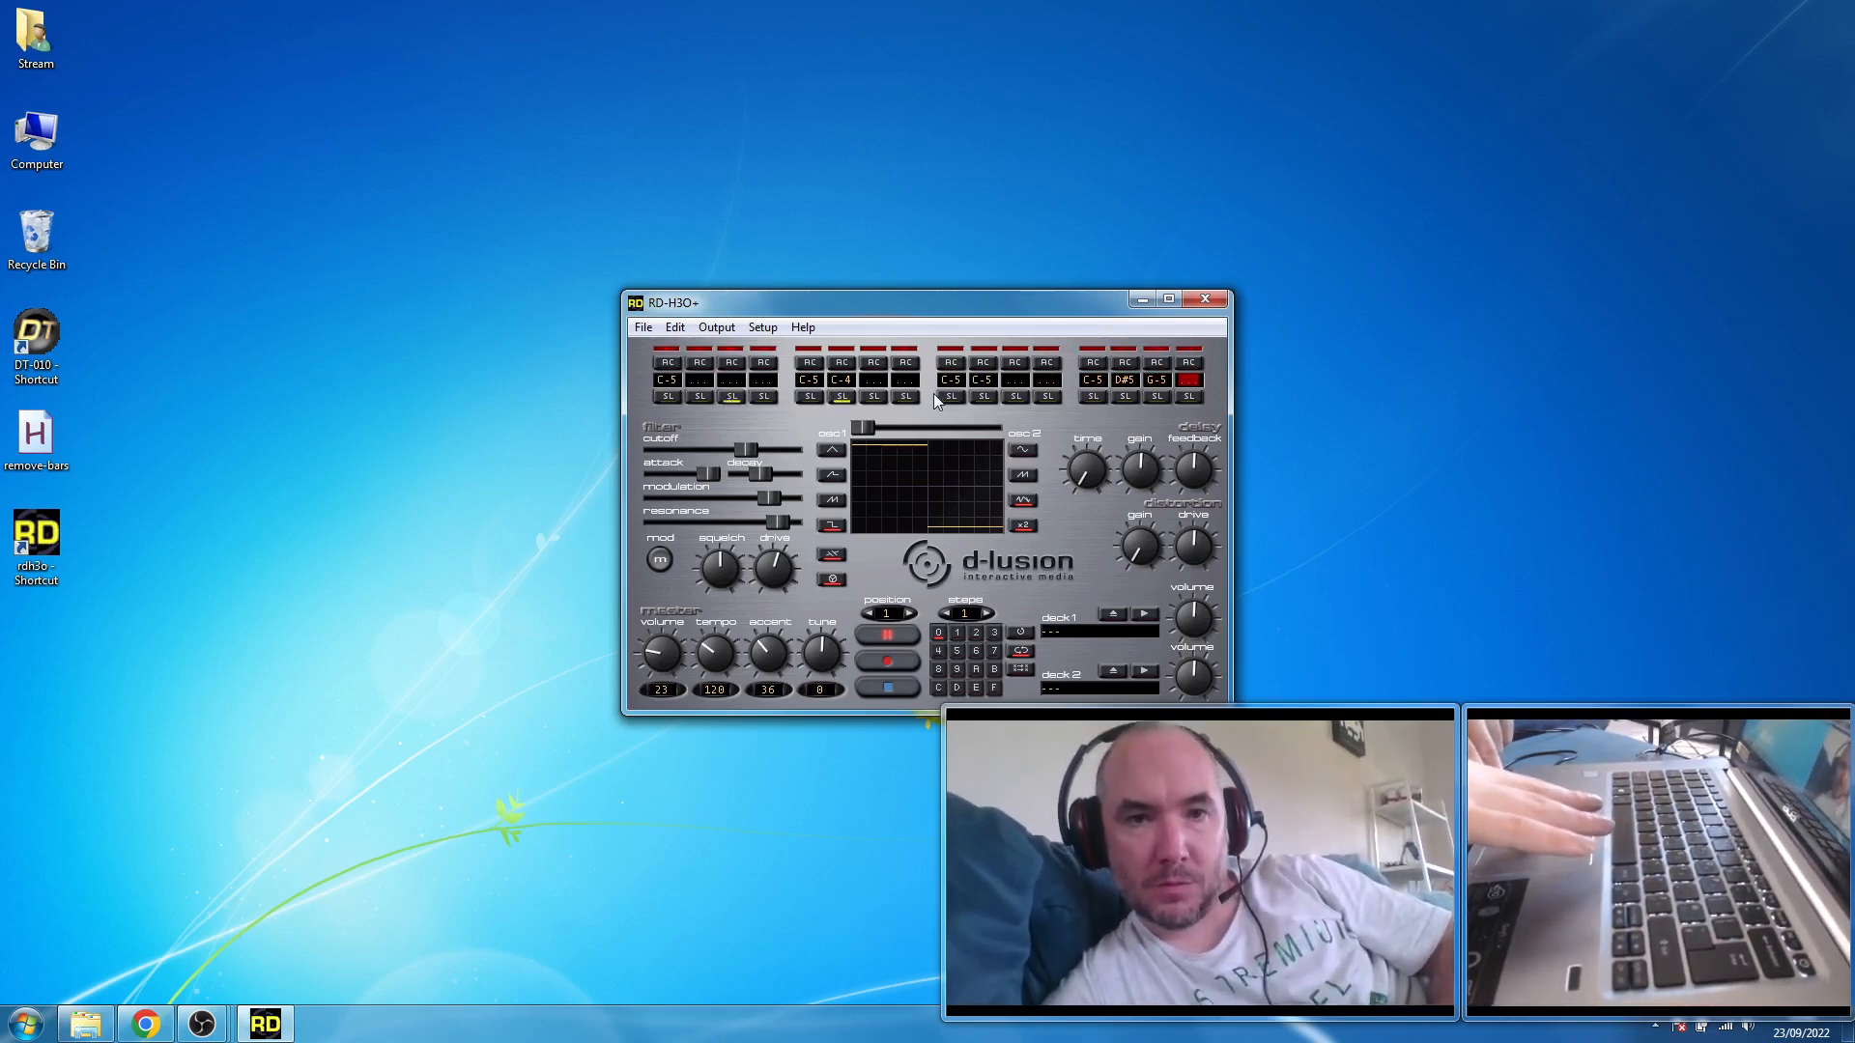
{"action": "left_click", "coordinate": [983, 397]}
{"action": "left_click", "coordinate": [1156, 397]}
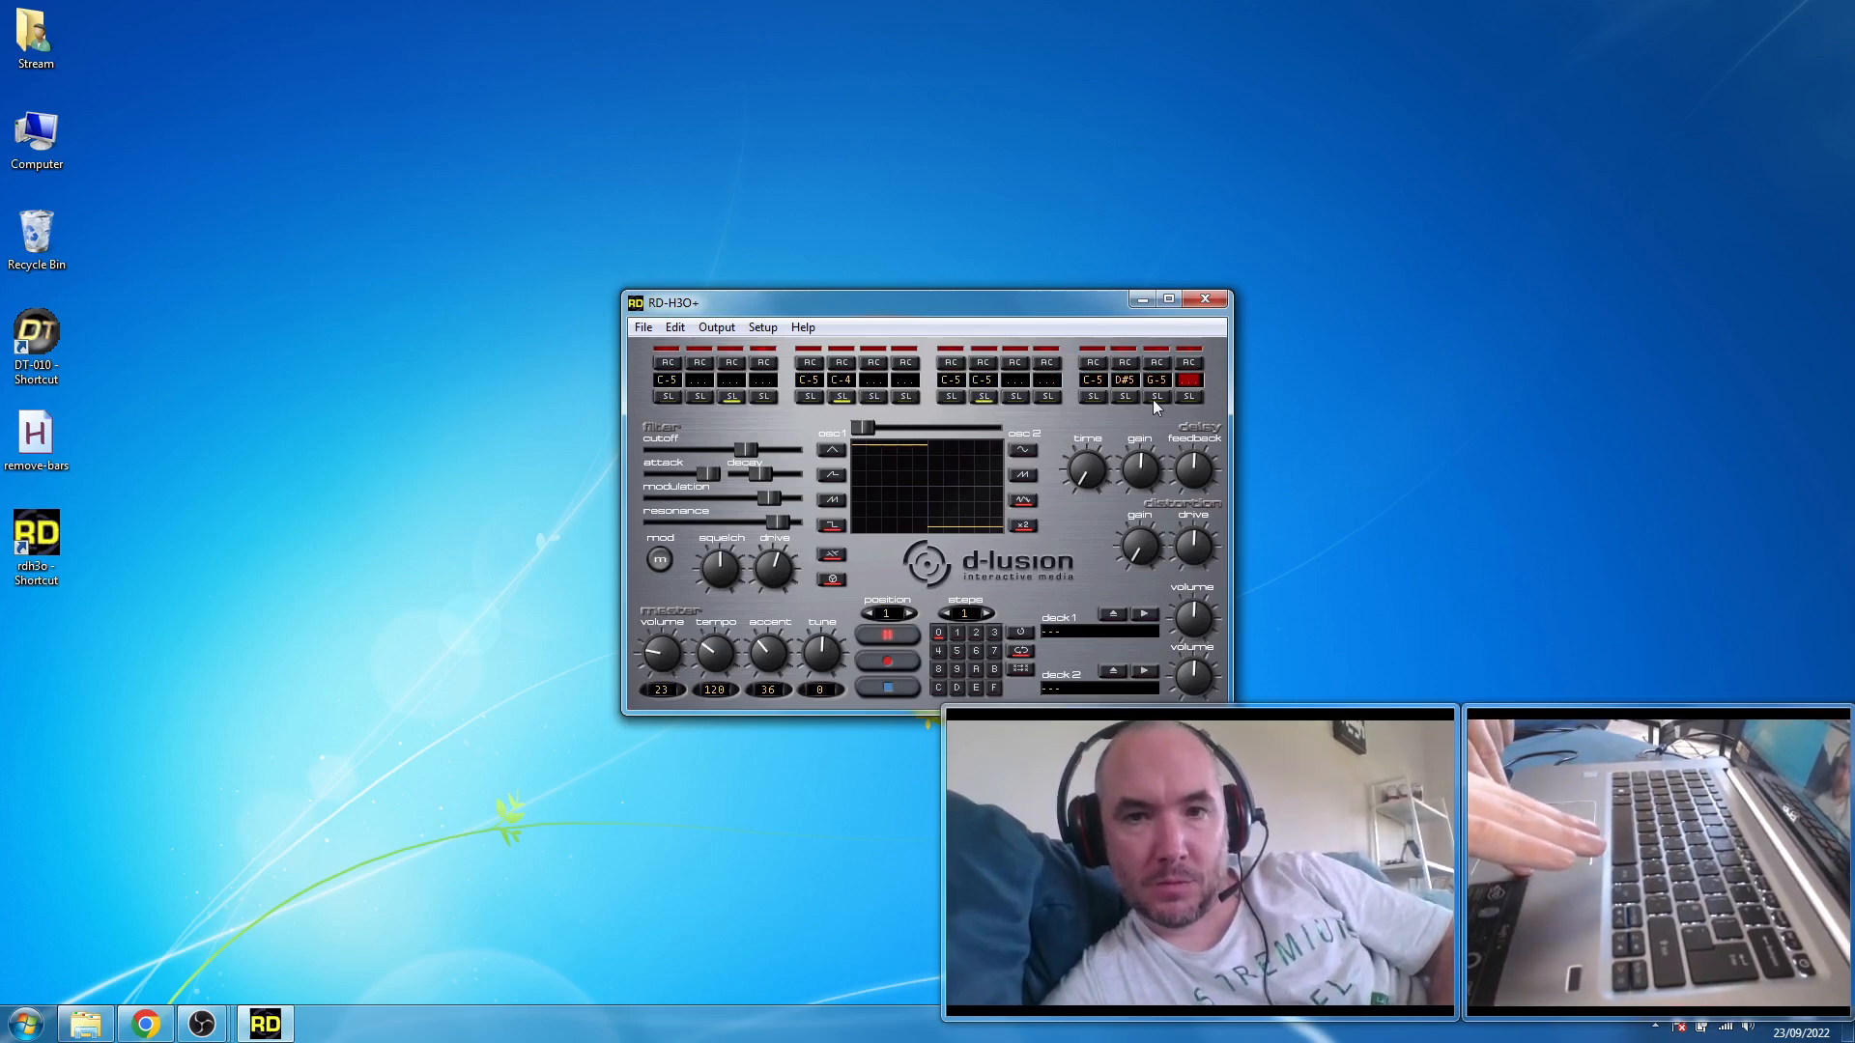
- Lower the tempo to 60 and shorten the filter decay
{"action": "left_click_drag", "start_coordinate": [732, 641], "coordinate": [705, 717]}
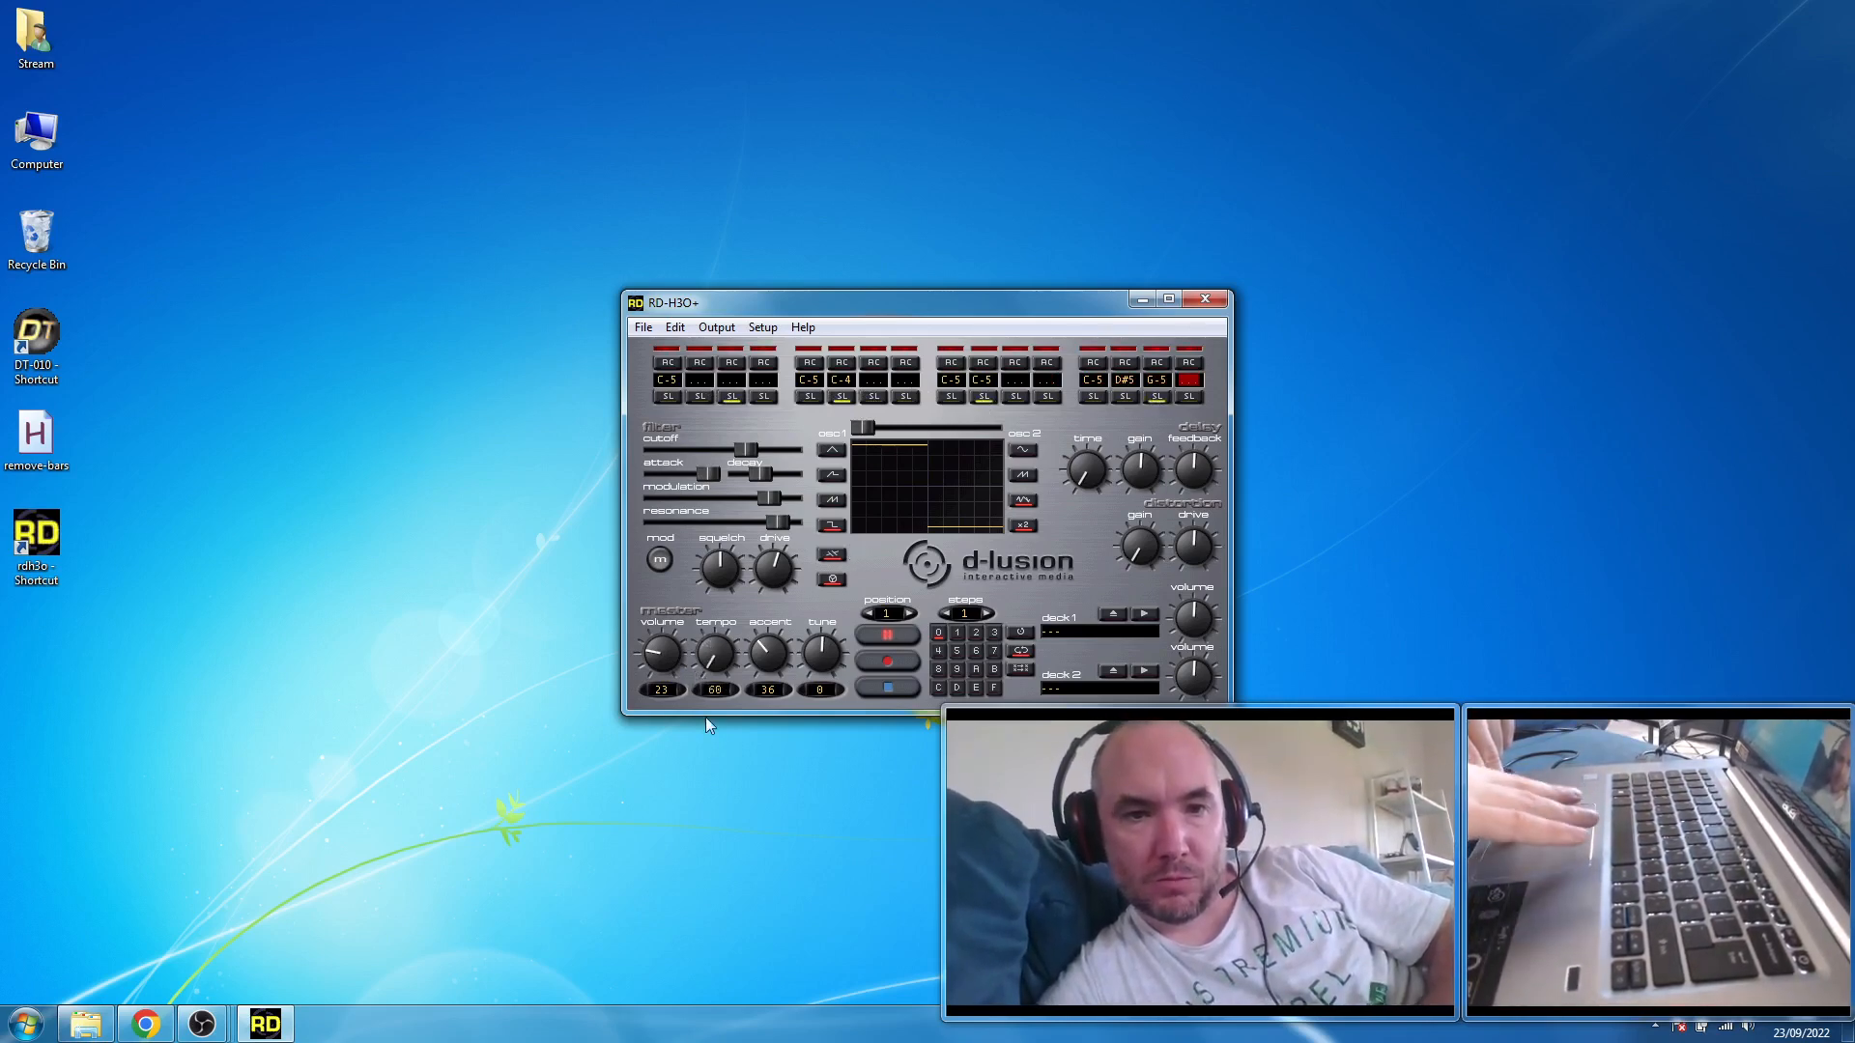
{"action": "left_click_drag", "start_coordinate": [765, 473], "coordinate": [698, 489]}
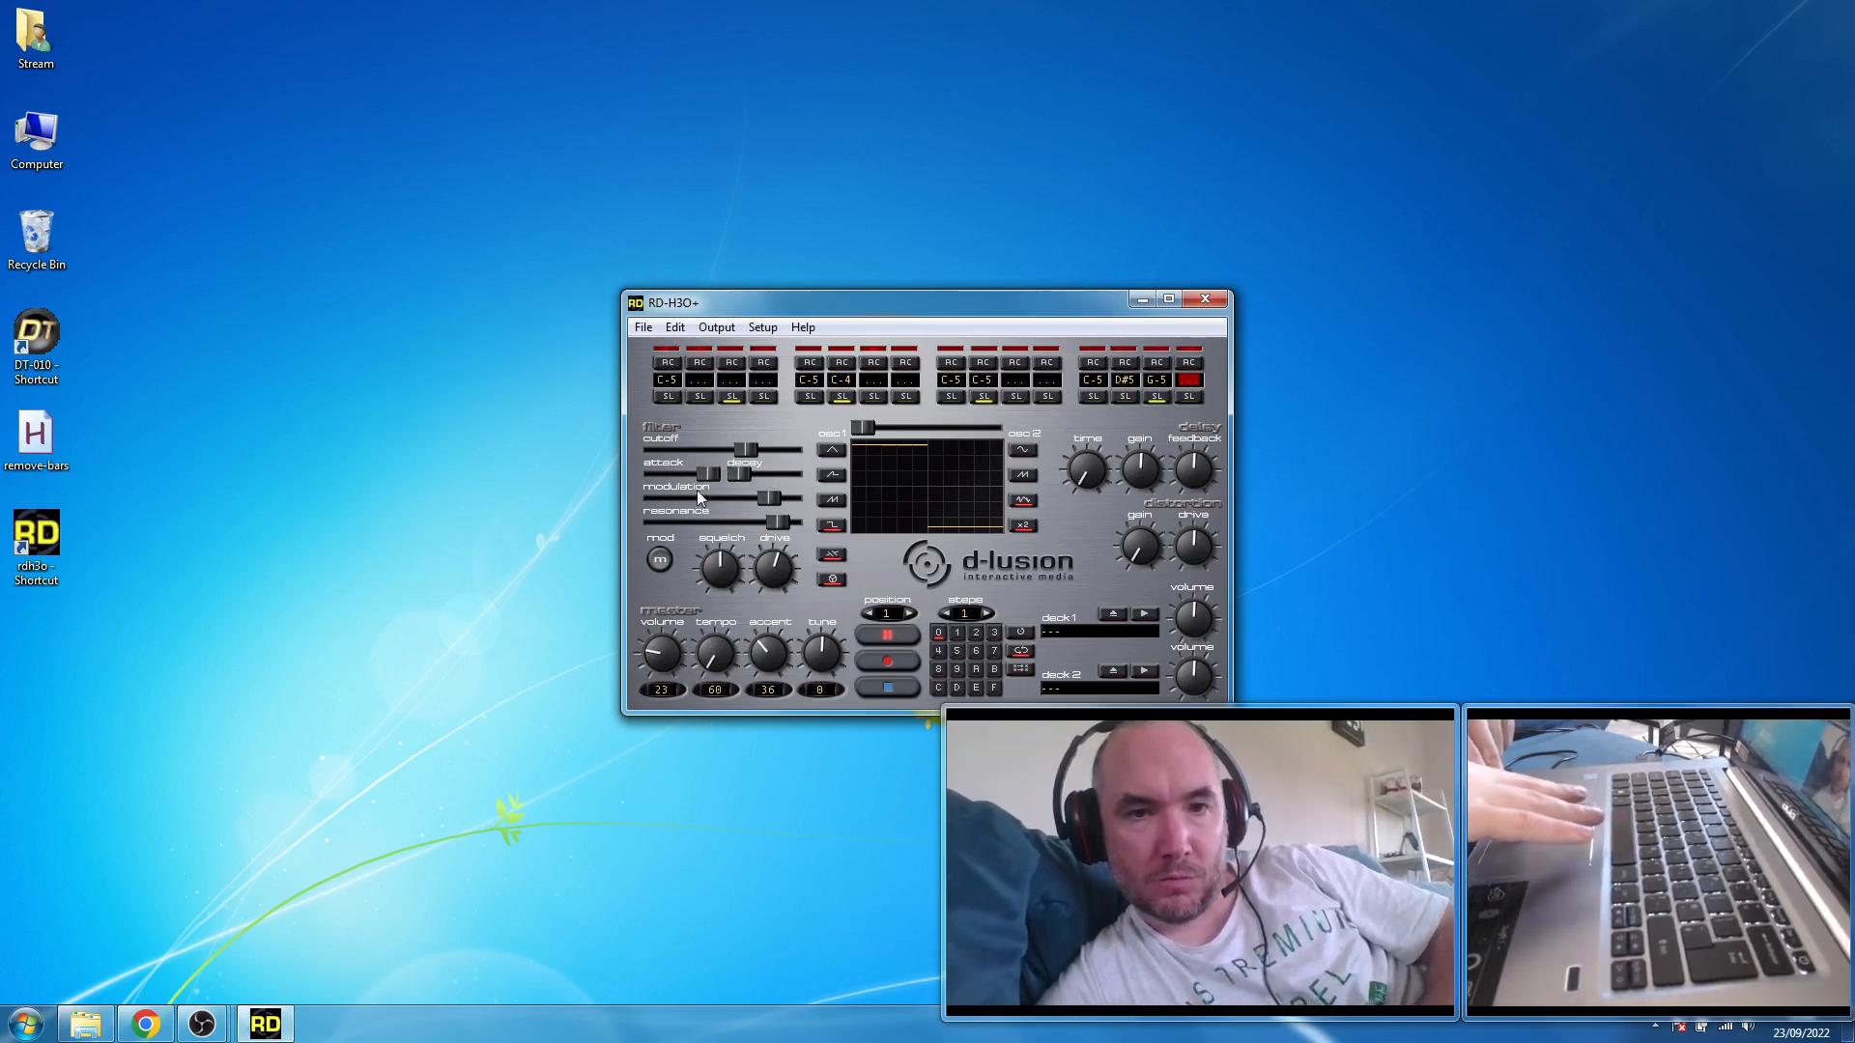
- Turn on accent for steps 2, 6, 10 and 14 of the playing pattern
{"action": "left_click", "coordinate": [703, 362]}
{"action": "left_click", "coordinate": [841, 364]}
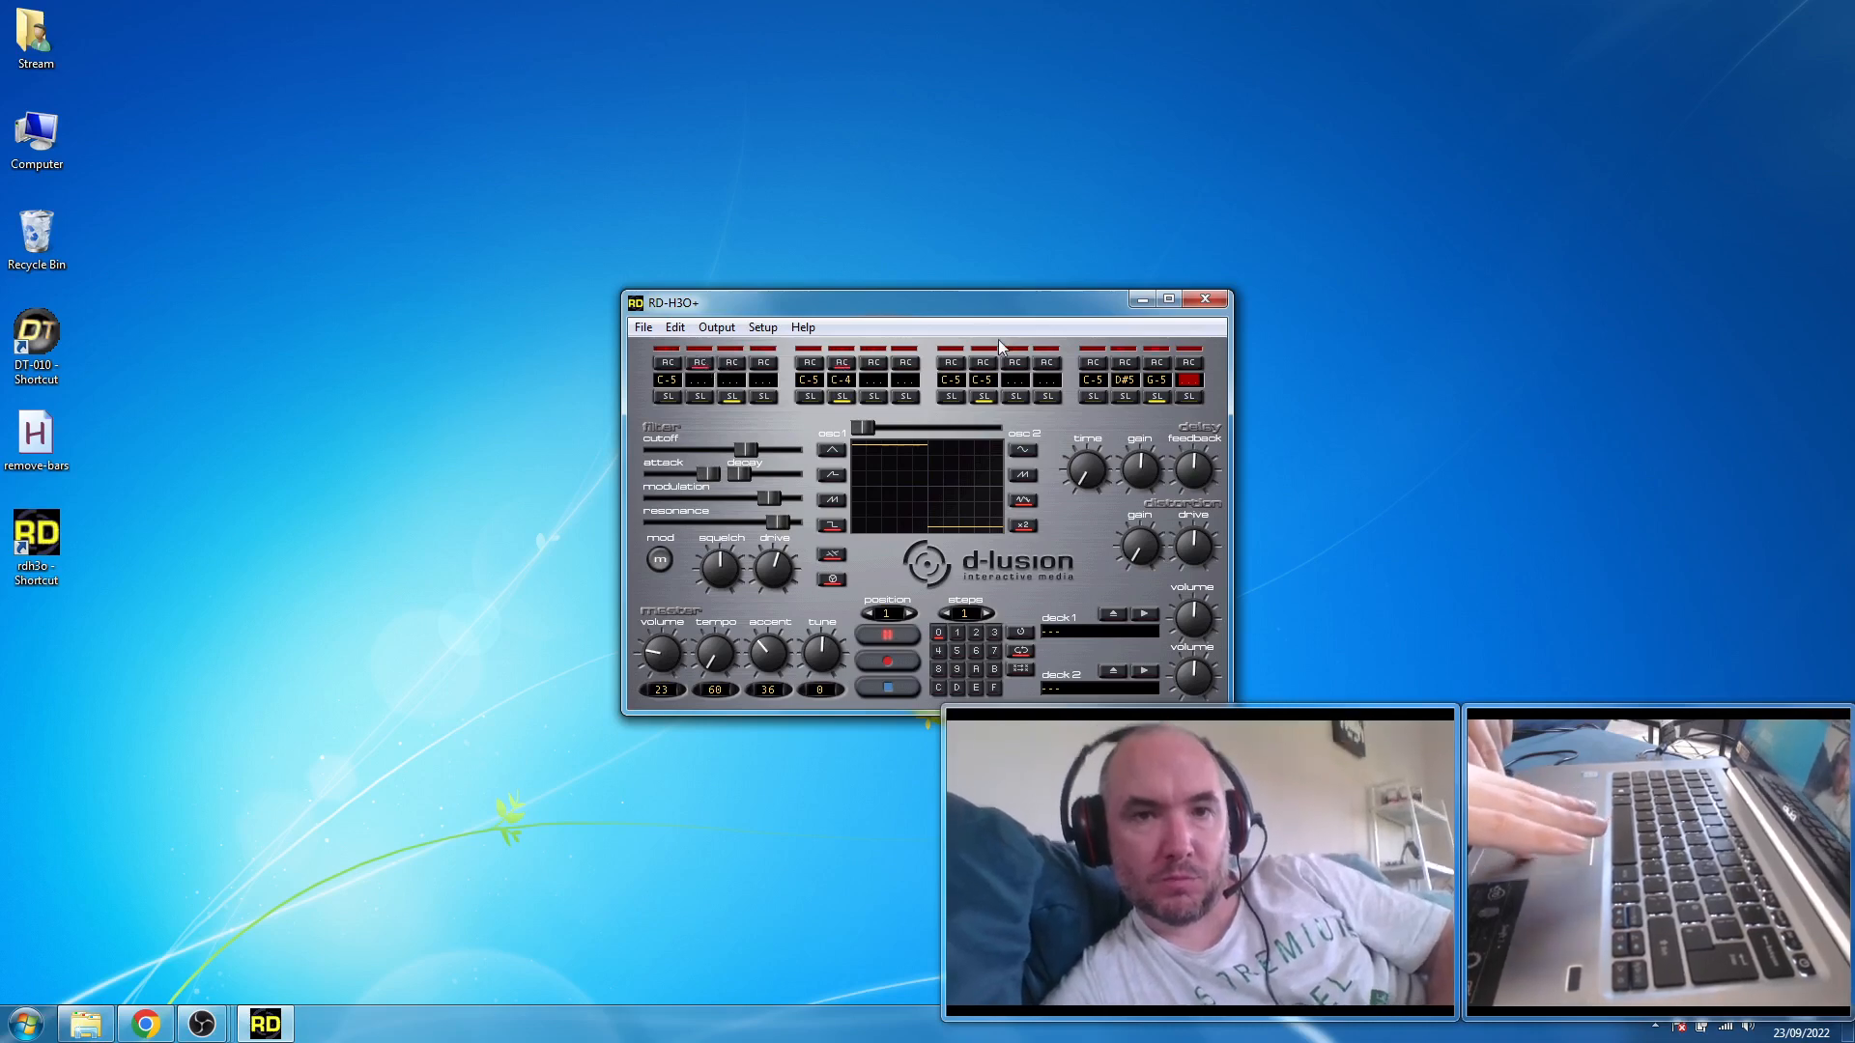
{"action": "left_click", "coordinate": [983, 361]}
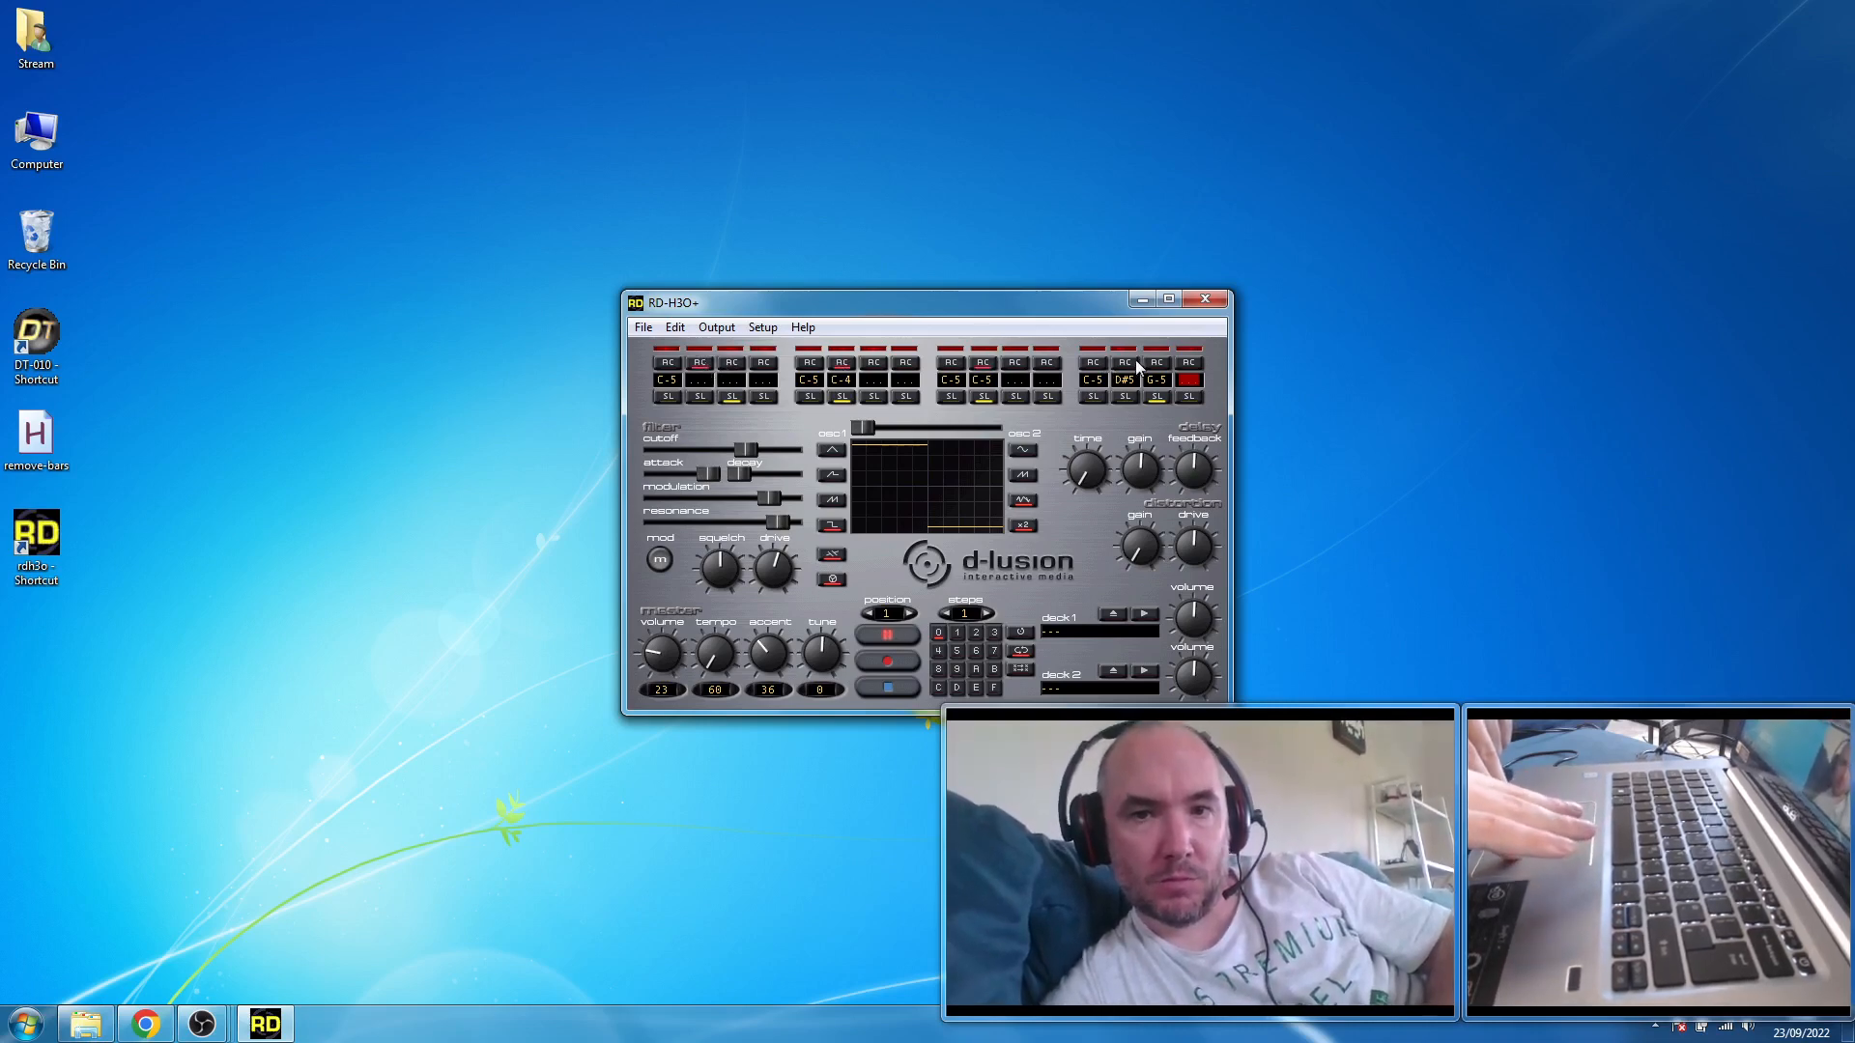
{"action": "left_click", "coordinate": [1125, 363]}
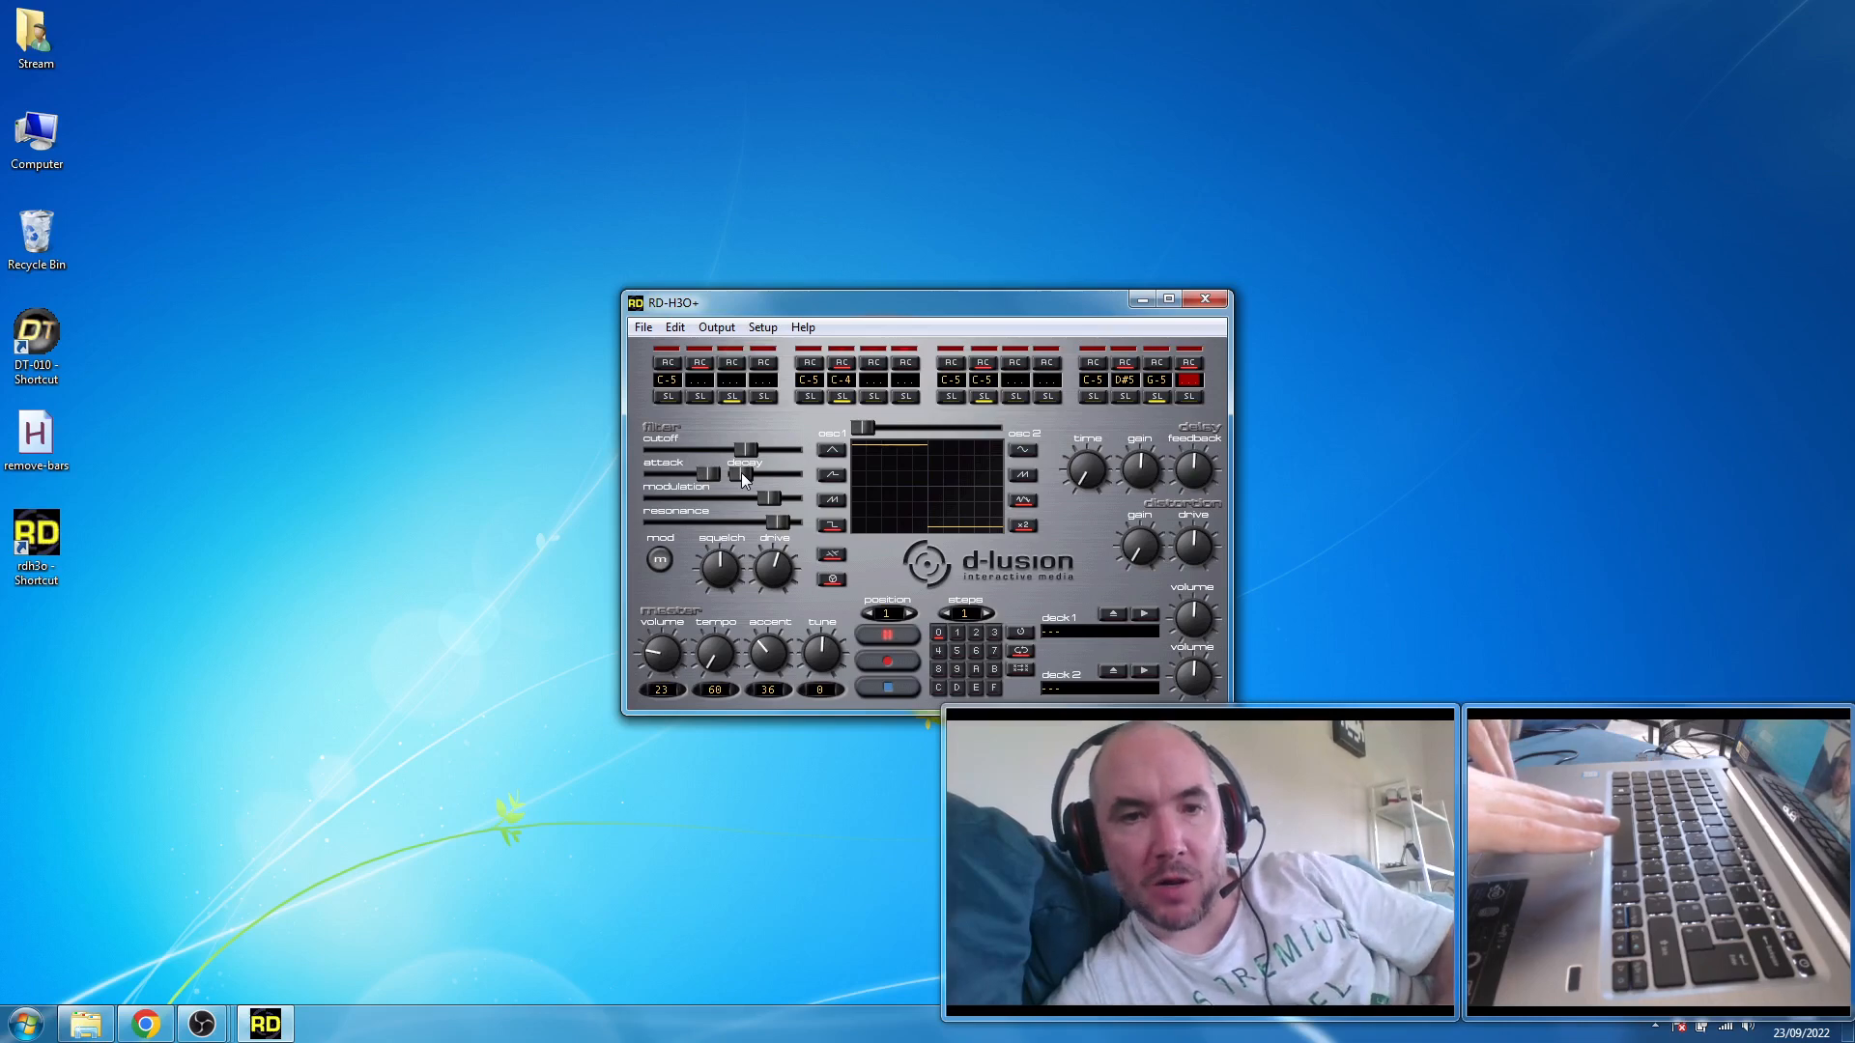
- Lower the modulation to about two thirds and stop playback
{"action": "left_click_drag", "start_coordinate": [778, 495], "coordinate": [738, 504]}
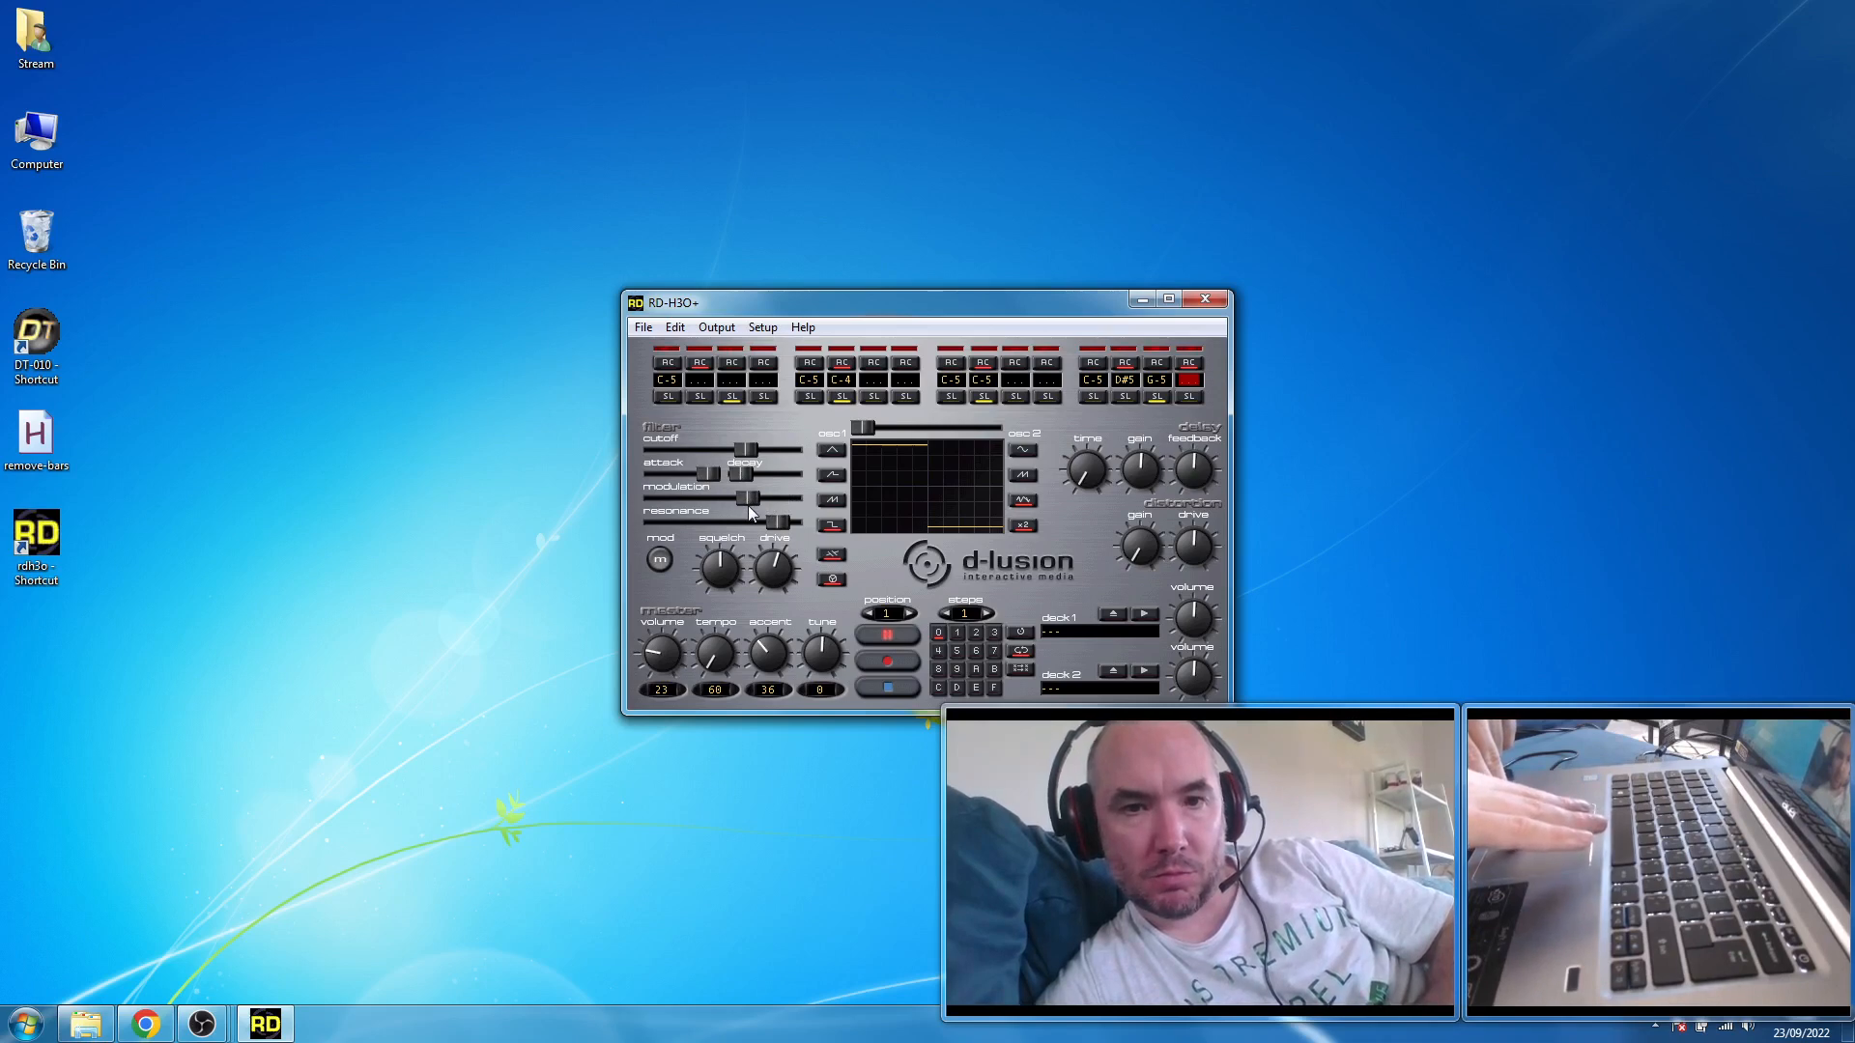
{"action": "left_click", "coordinate": [886, 684]}
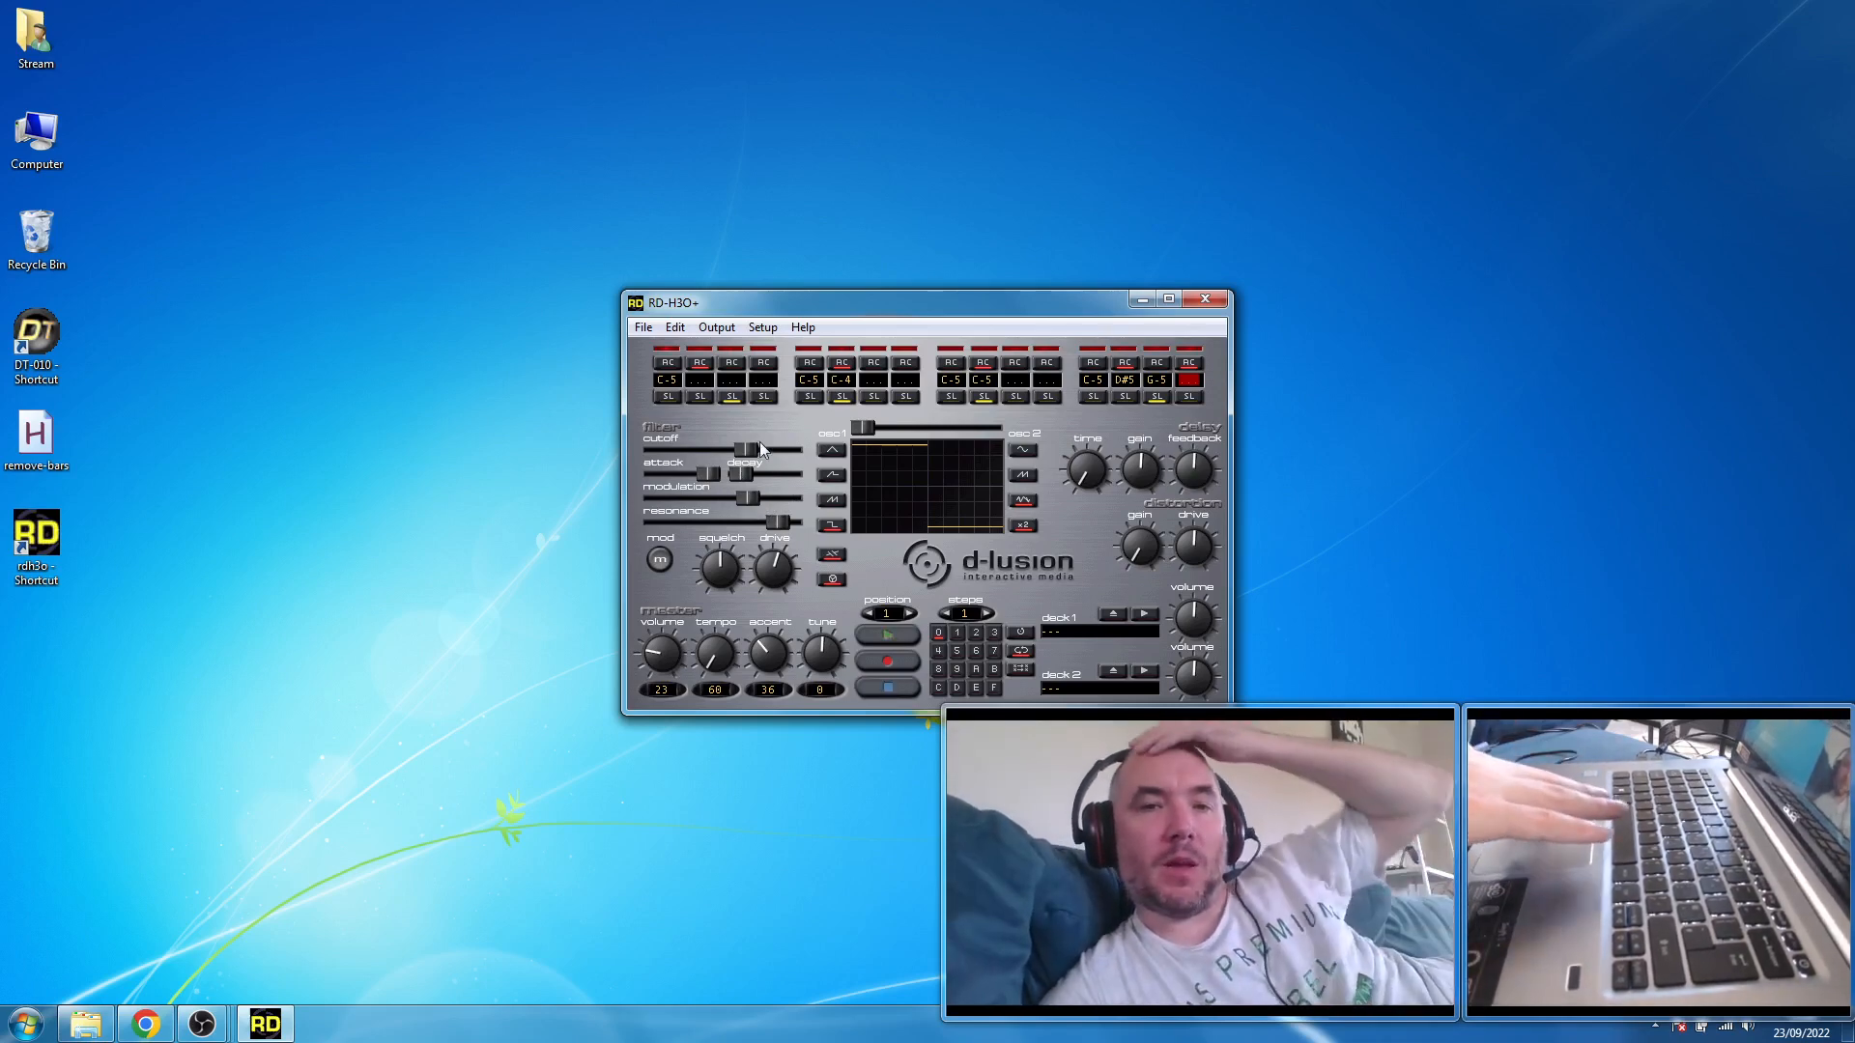
- Try assigning CC 1 - Modulation to the cutoff frequency in the MIDI and joystick setup, and cancel the changes
{"action": "left_click", "coordinate": [759, 330]}
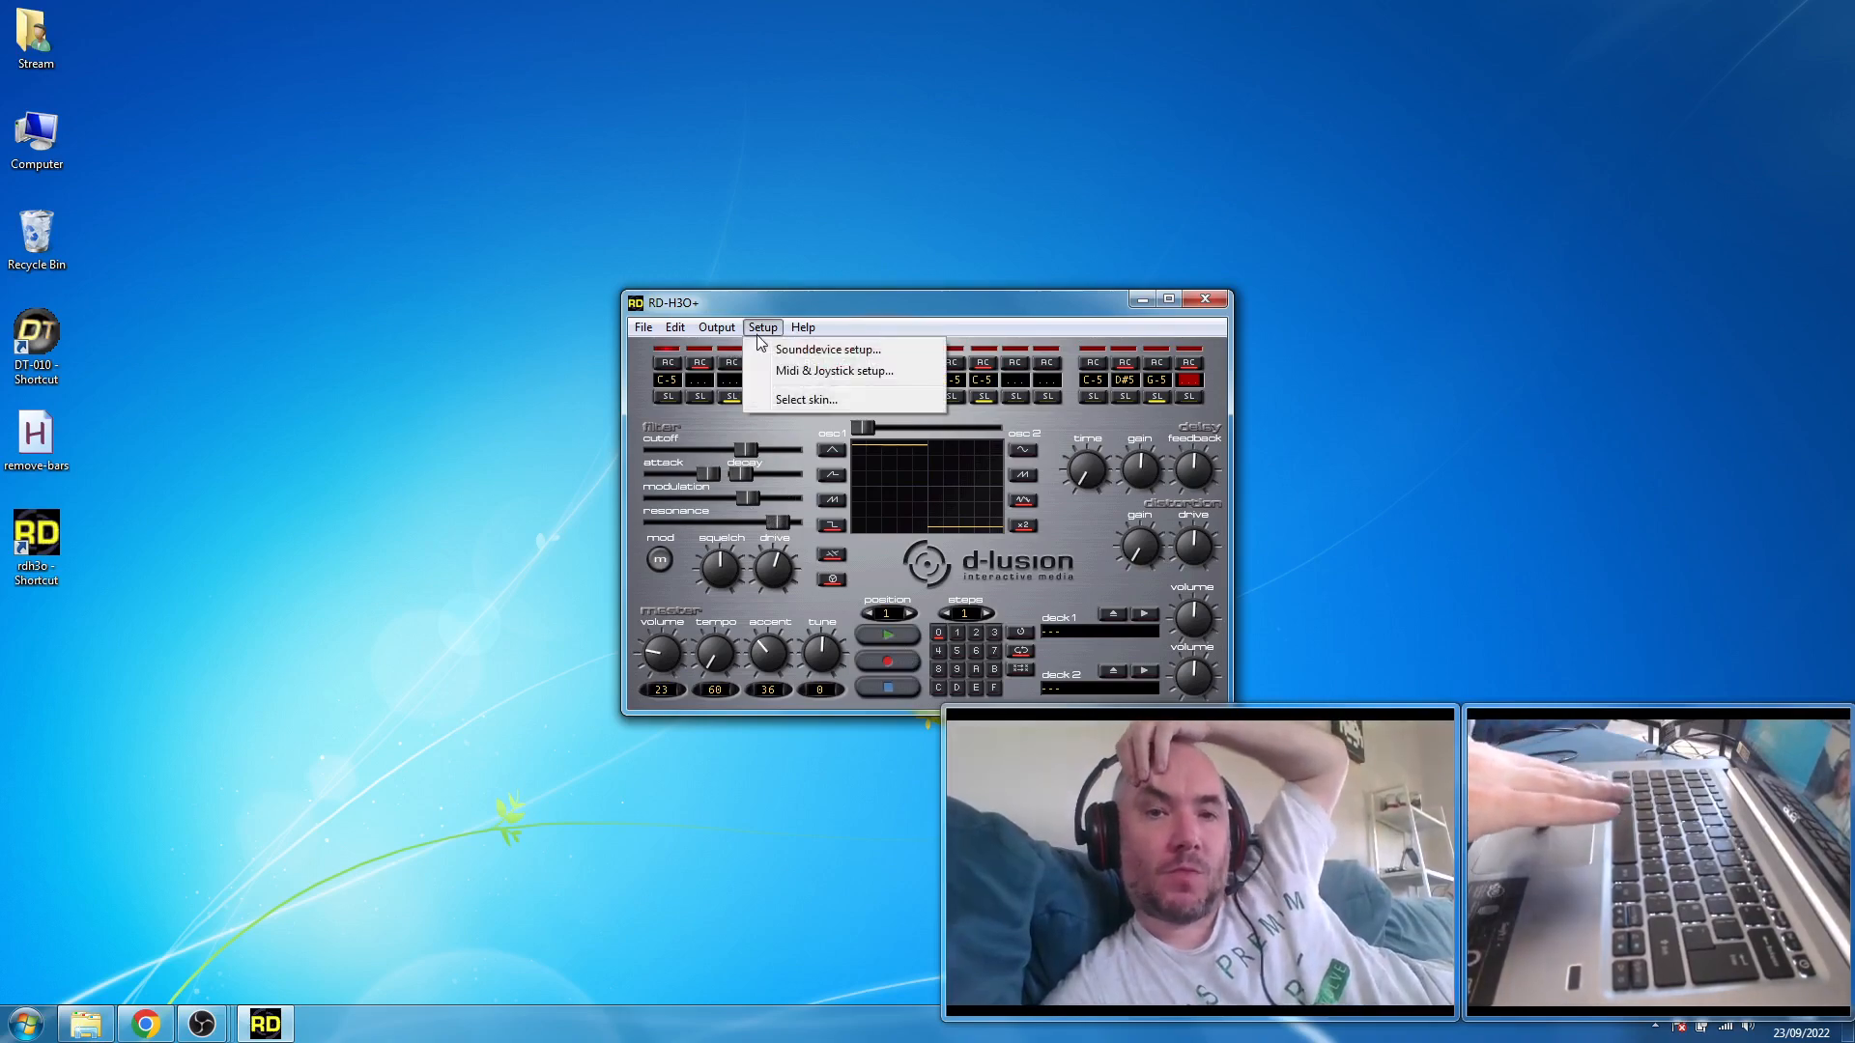
{"action": "left_click", "coordinate": [780, 372]}
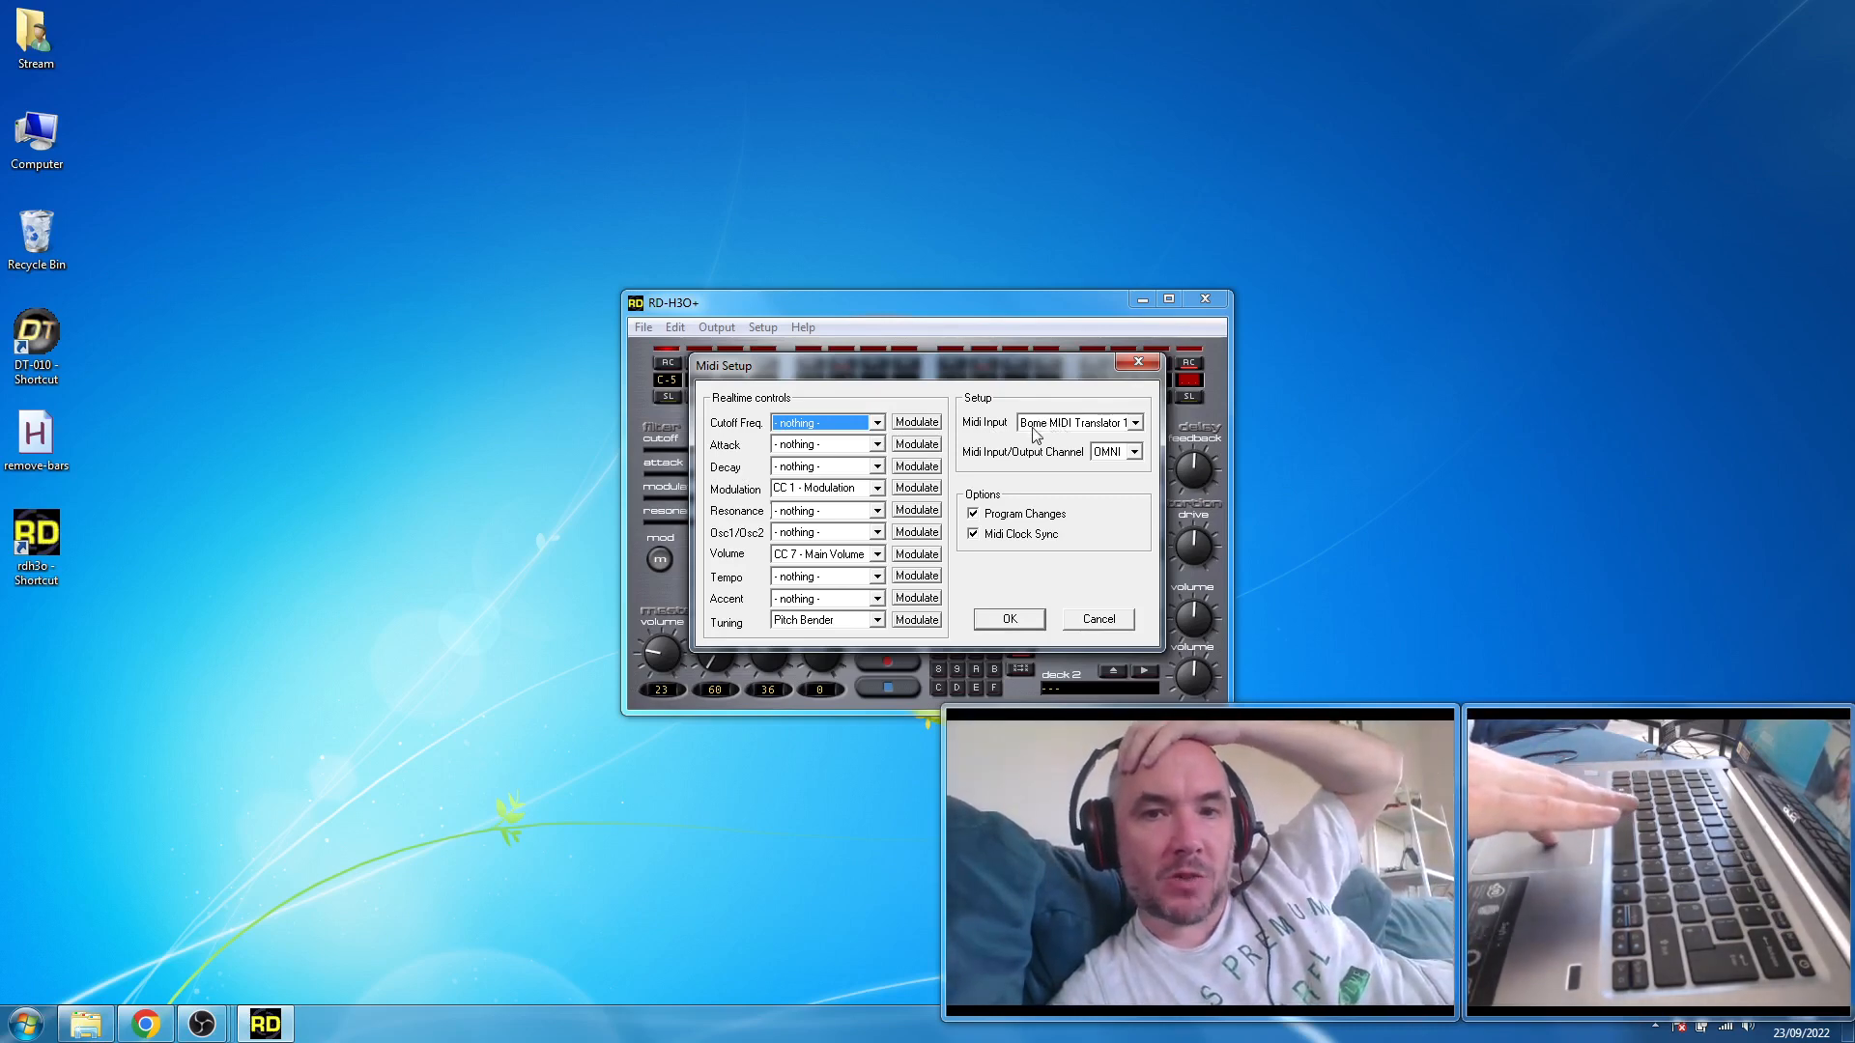
{"action": "left_click", "coordinate": [877, 423]}
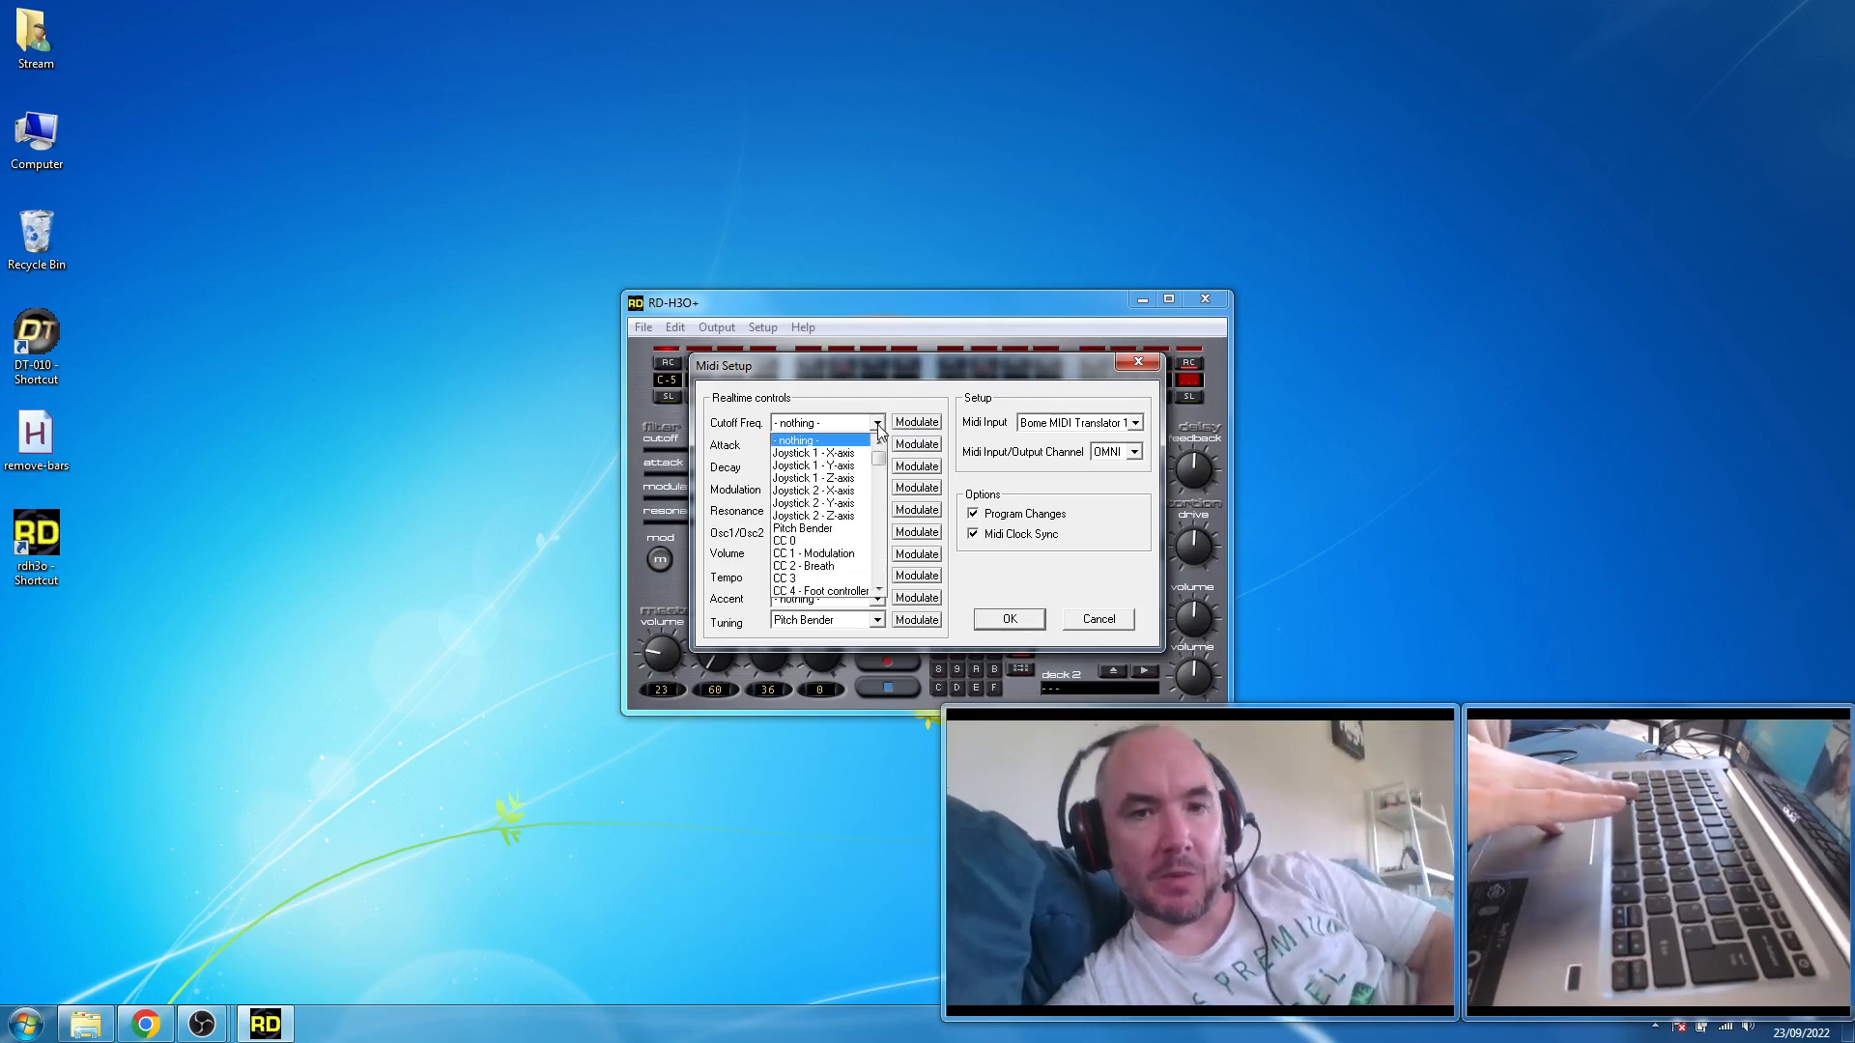
{"action": "left_click", "coordinate": [846, 555]}
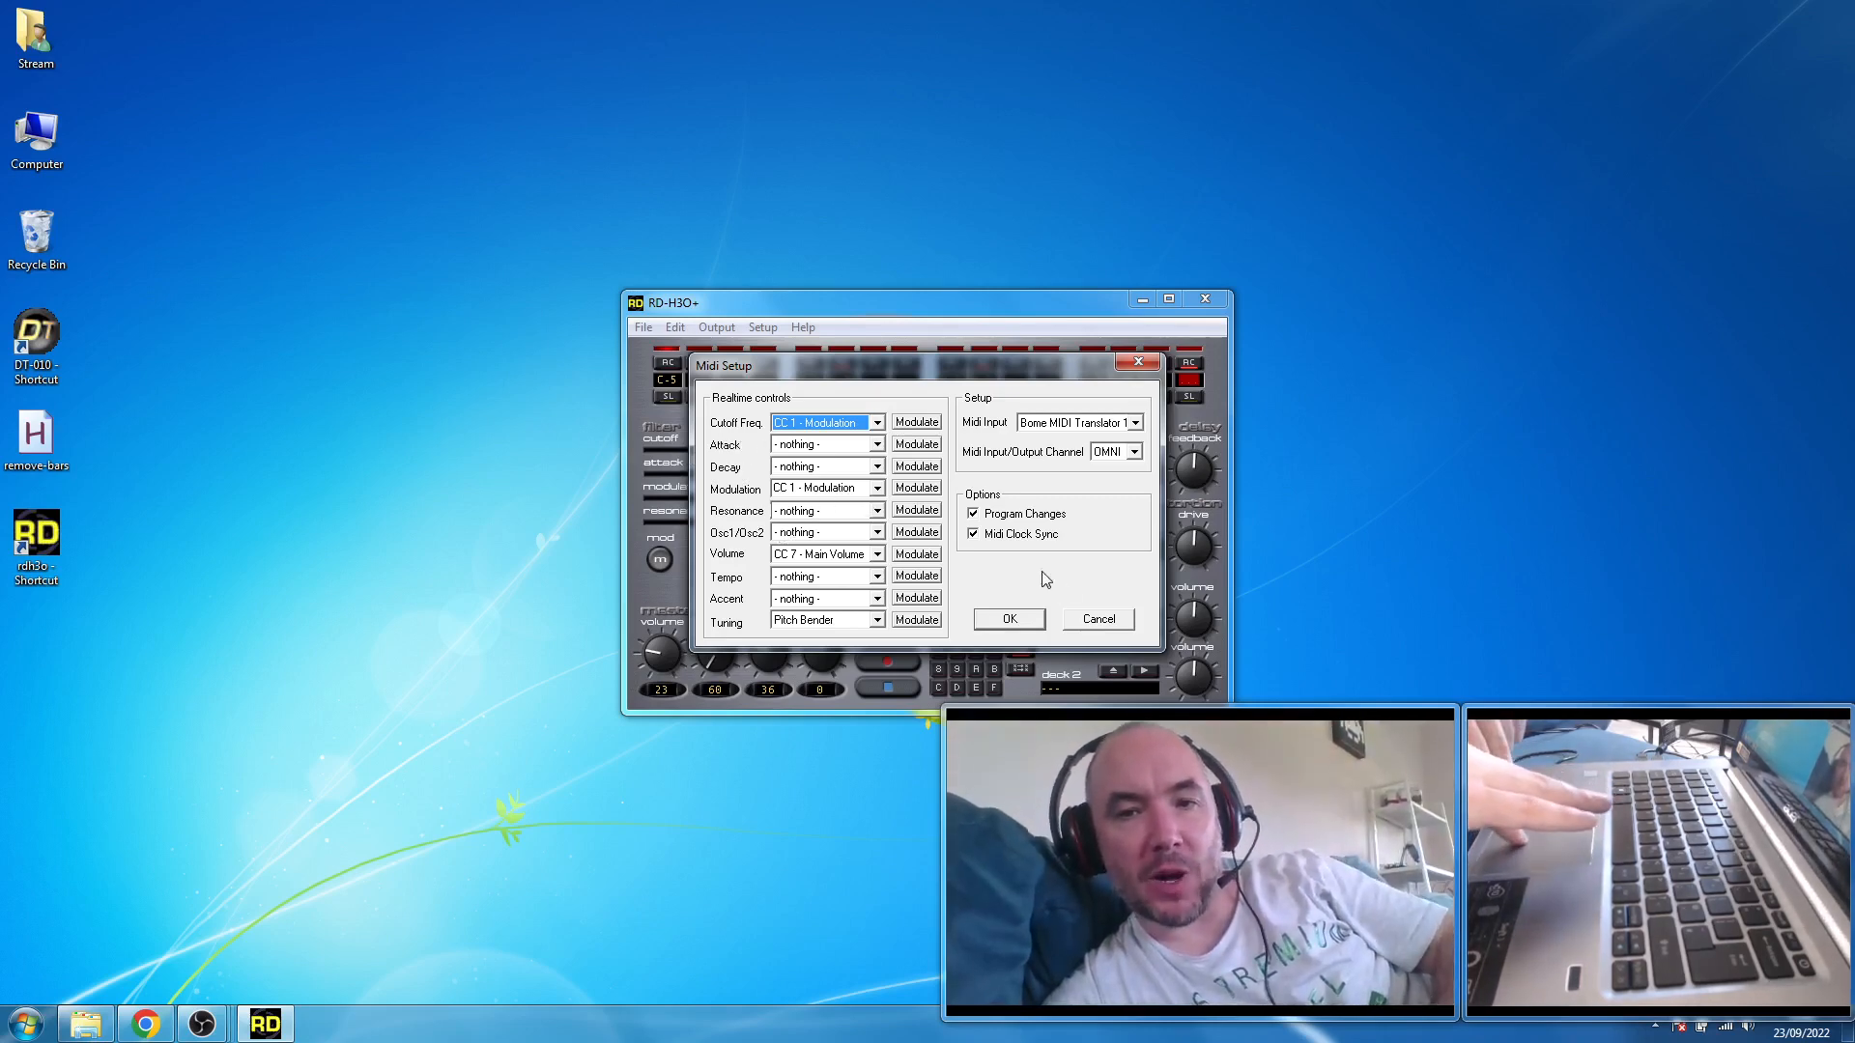
{"action": "left_click", "coordinate": [1084, 617]}
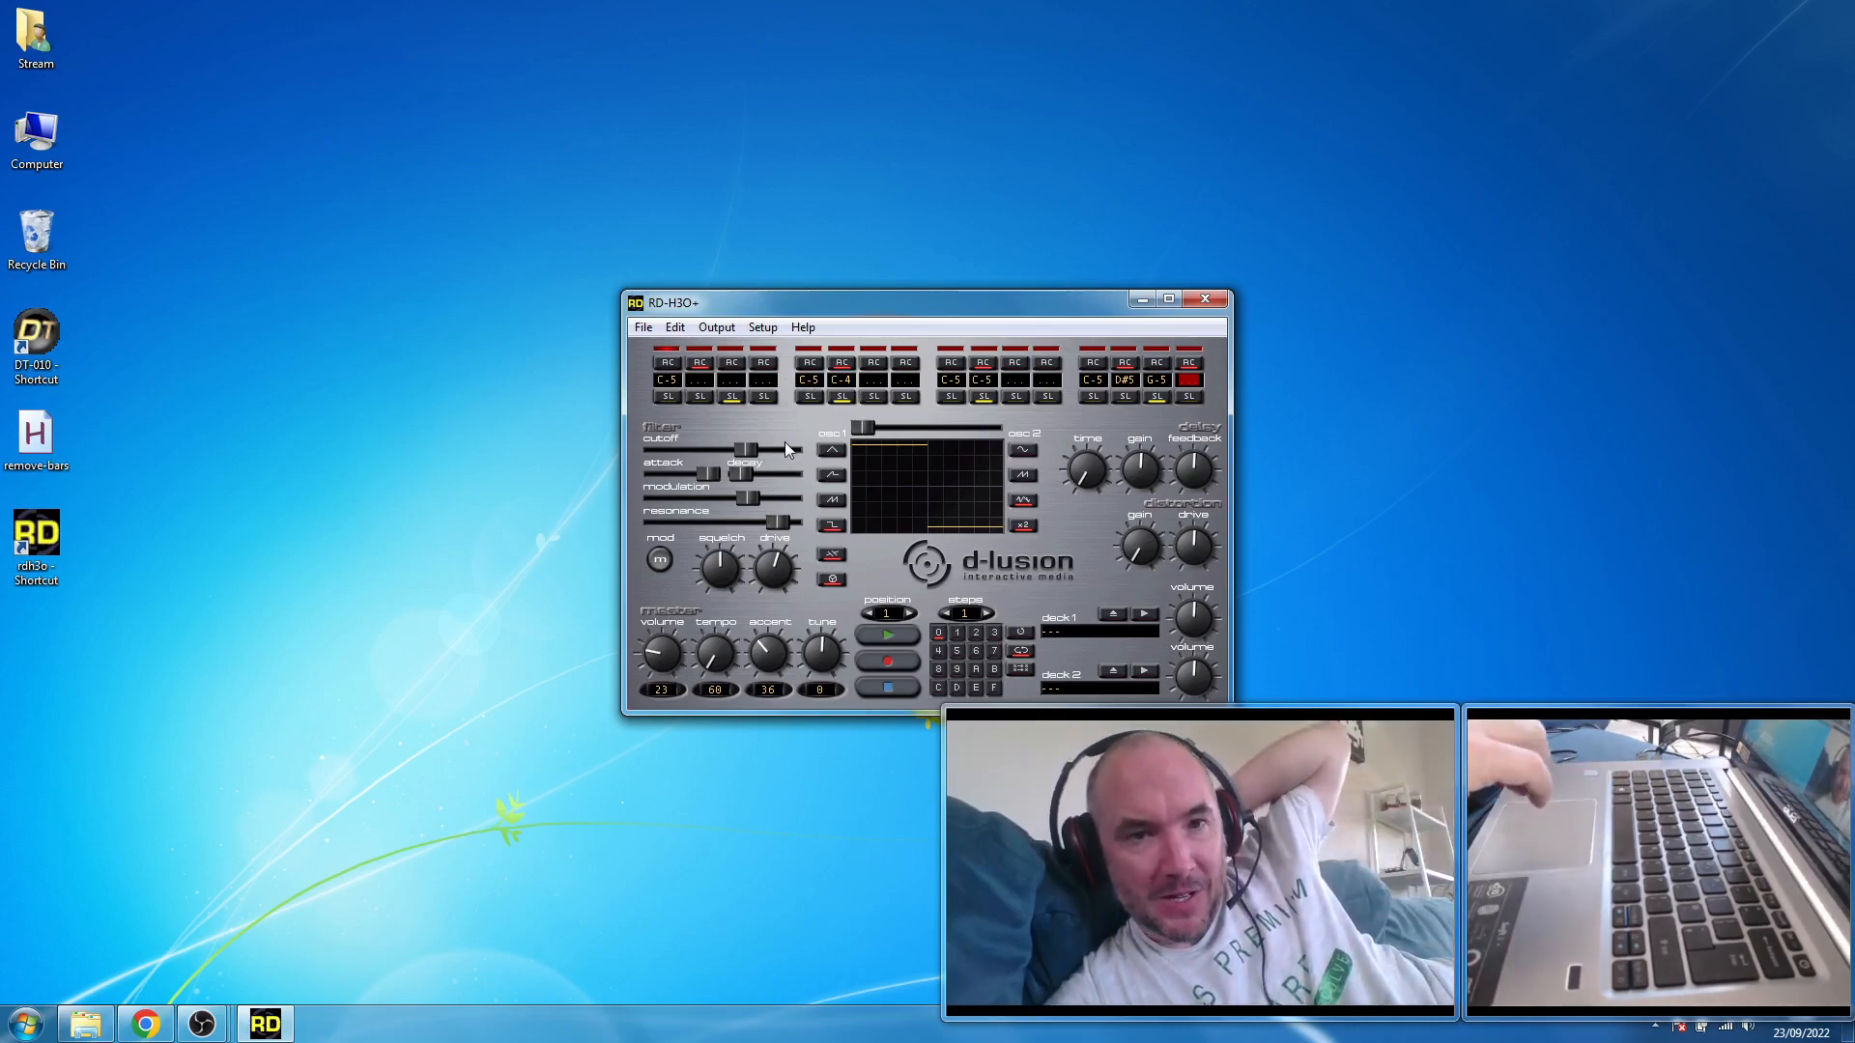
- Load the machine state Acid_was_my_first_love.h30 from the content folder under C:\Program Files (x86)\d-lusion\RD
{"action": "left_click", "coordinate": [641, 329]}
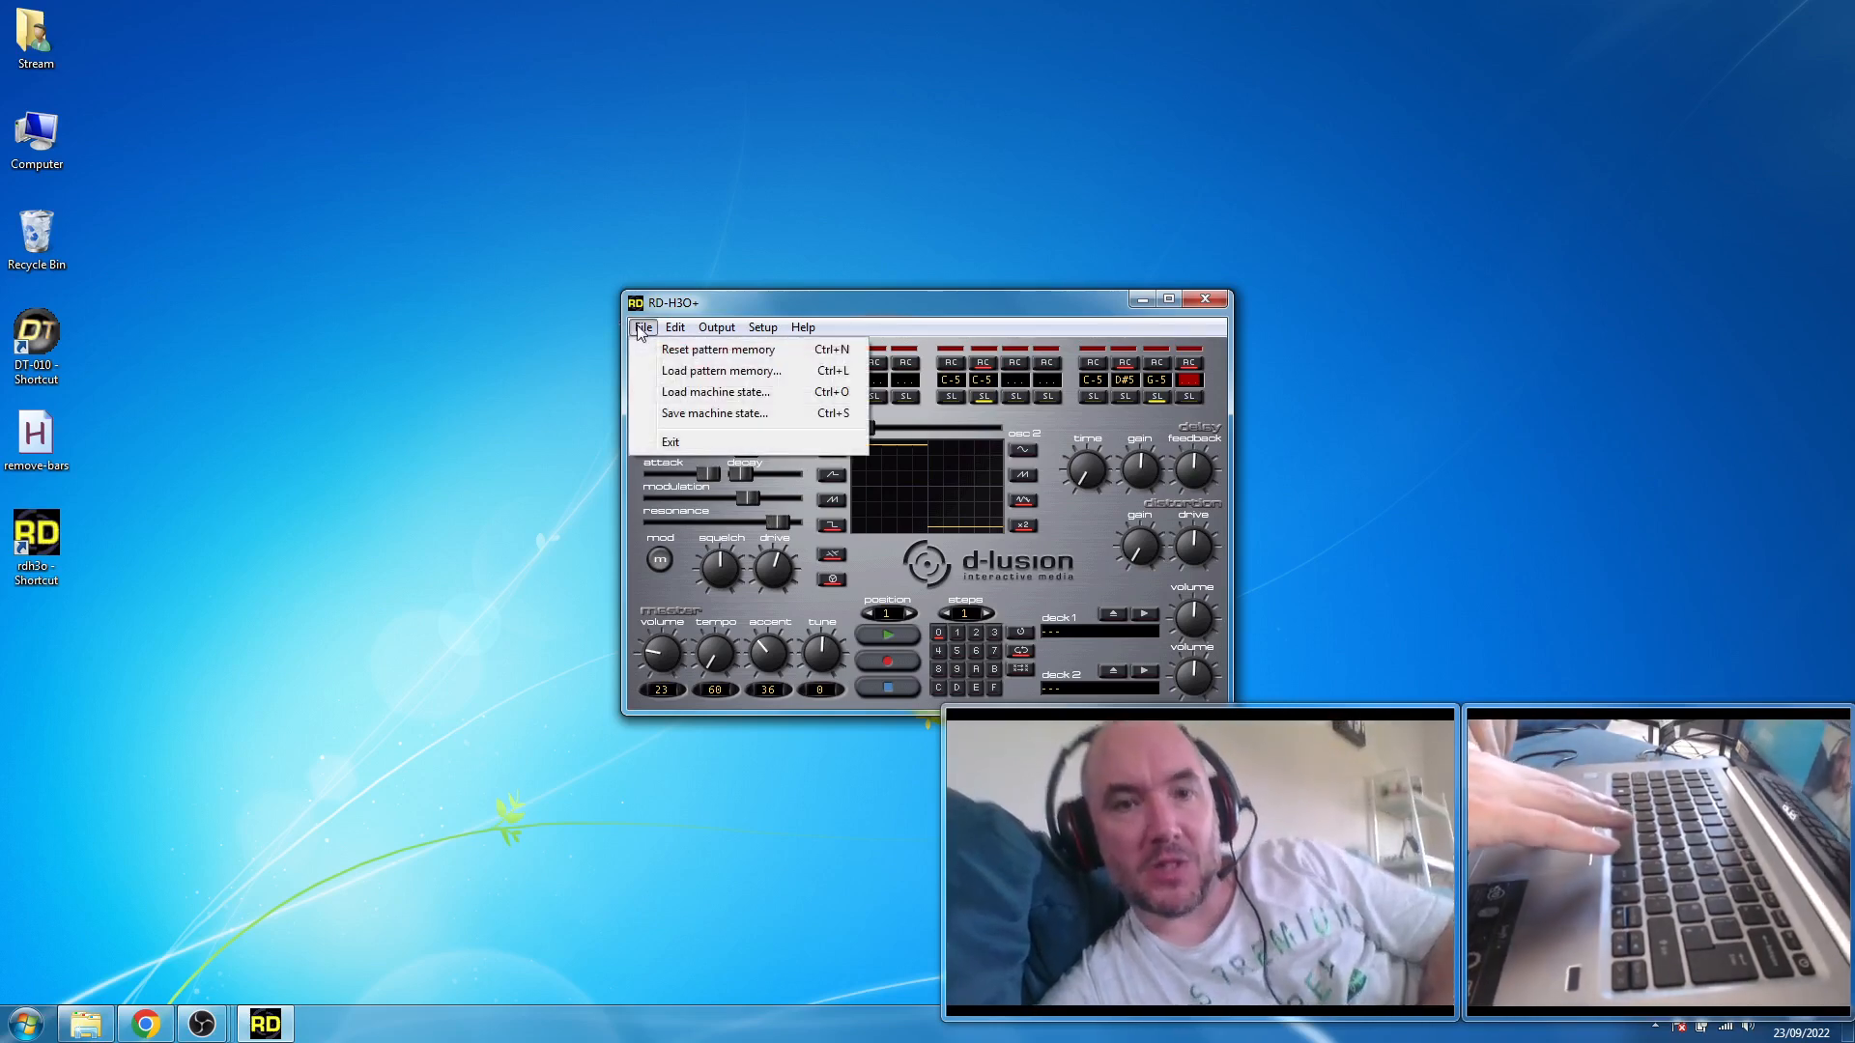
{"action": "left_click", "coordinate": [677, 392]}
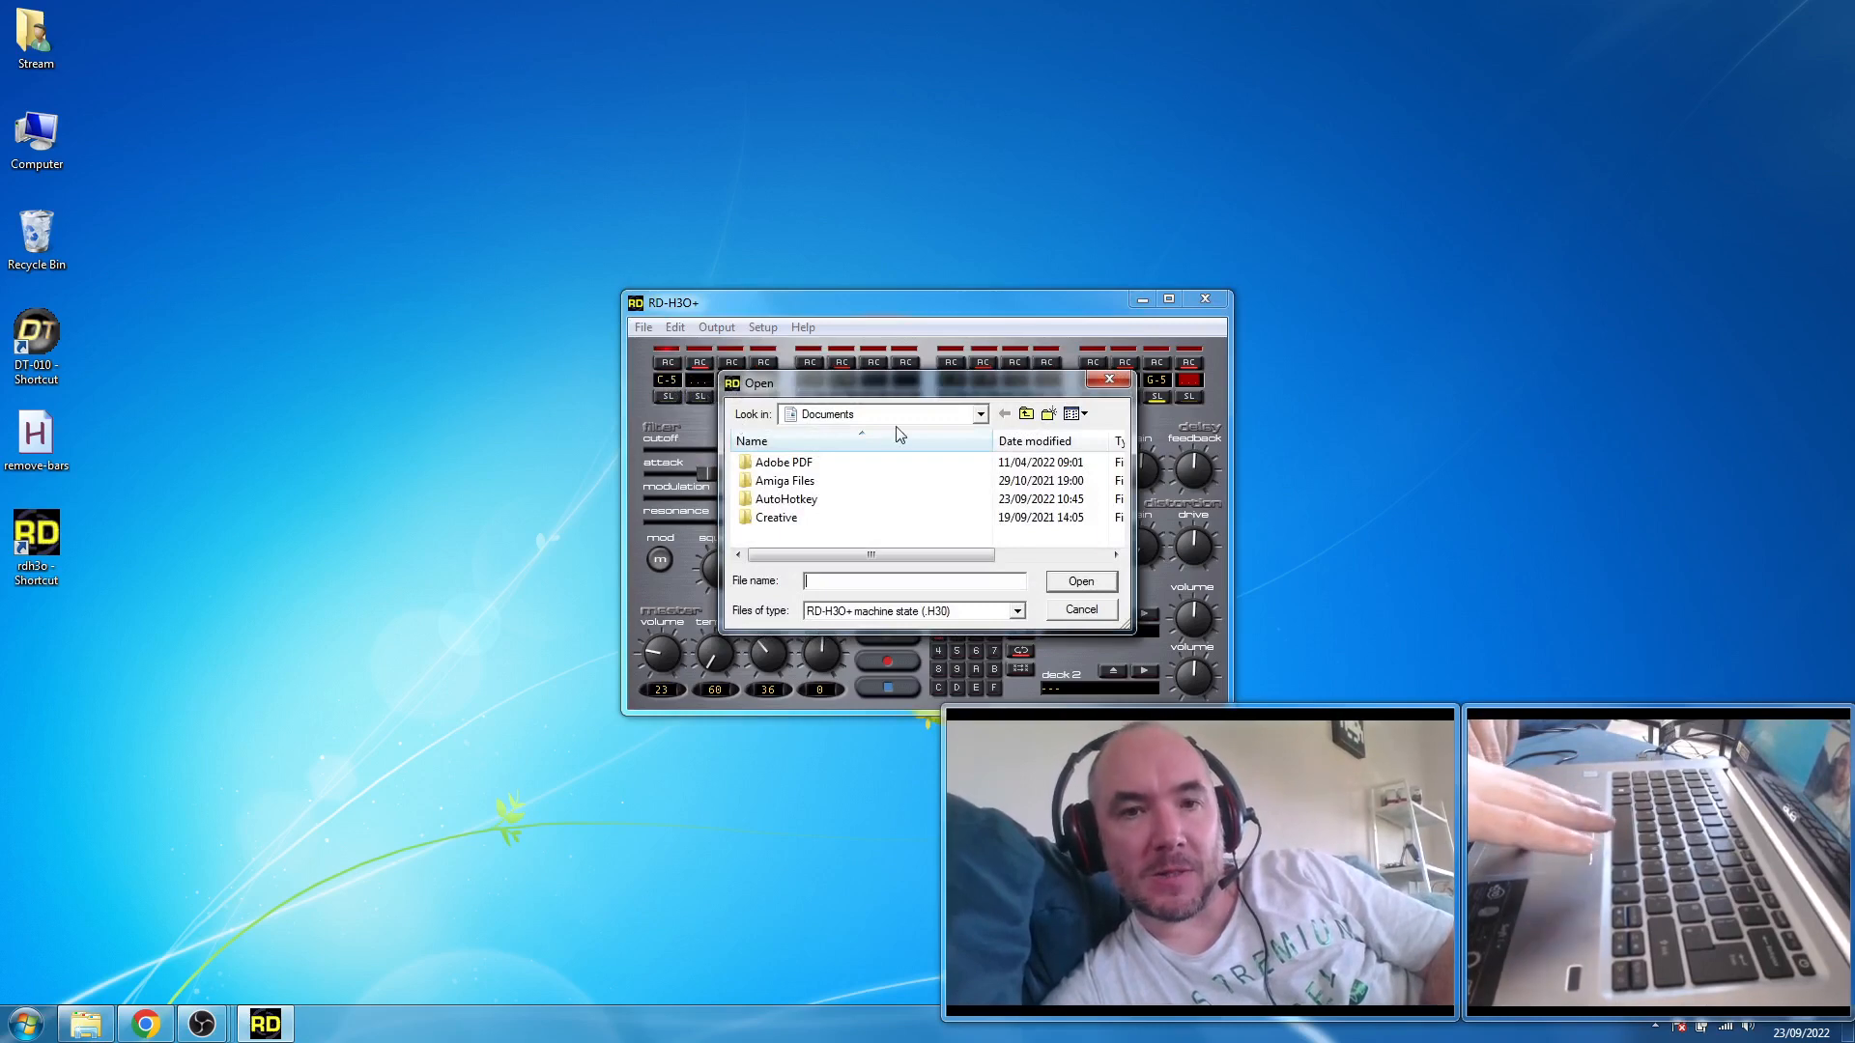
{"action": "left_click", "coordinate": [897, 416]}
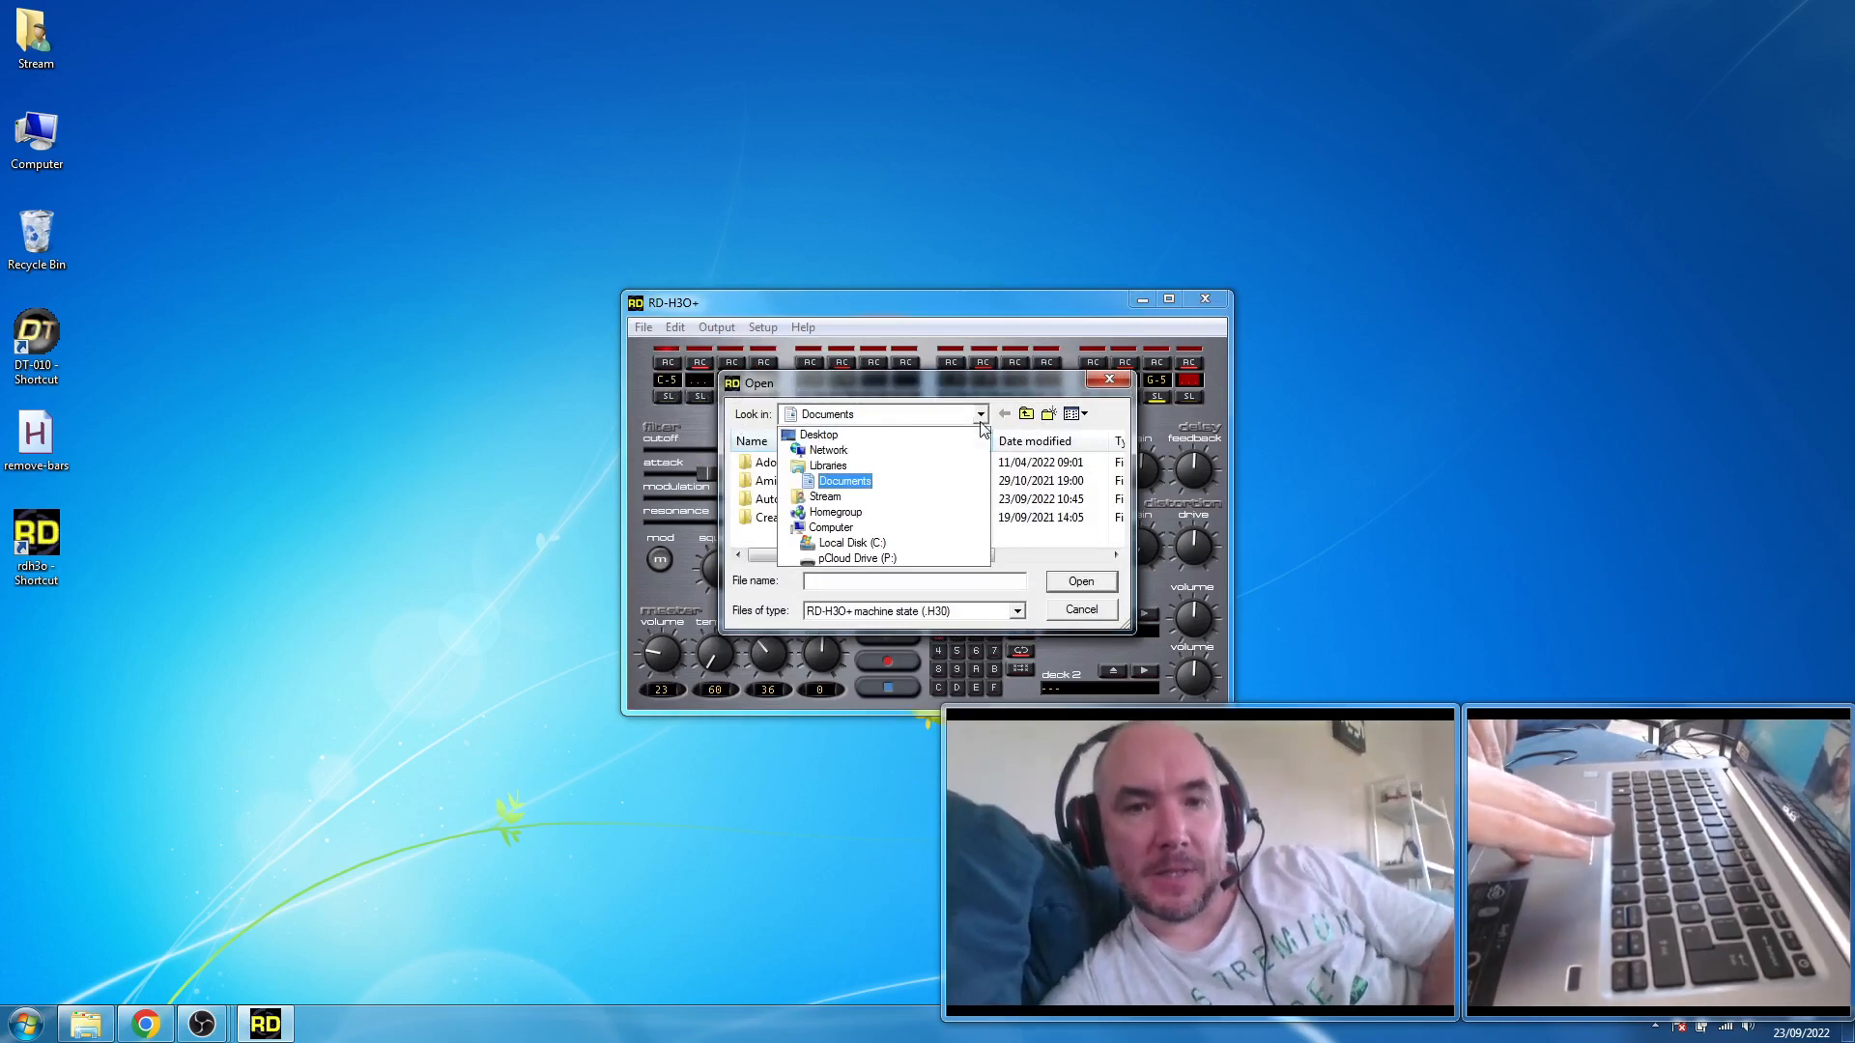
{"action": "left_click", "coordinate": [891, 540]}
{"action": "right_click", "coordinate": [891, 539]}
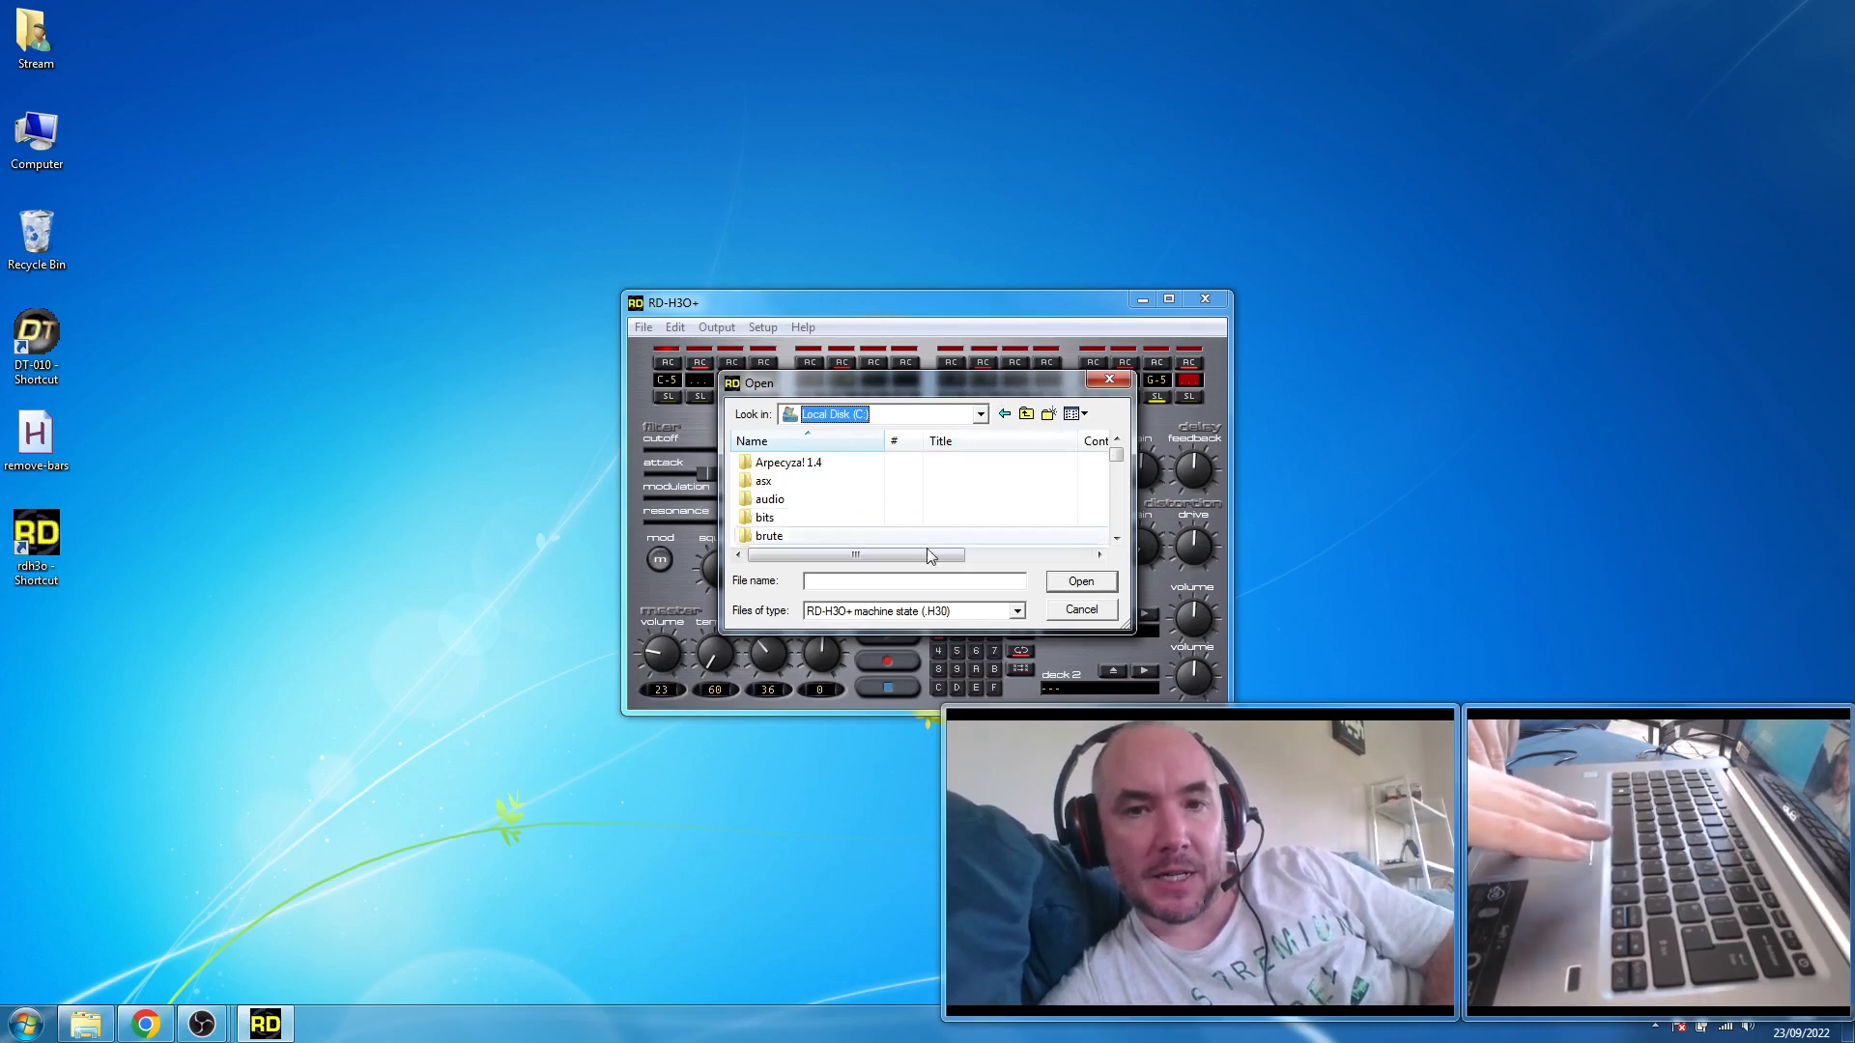
{"action": "scroll", "coordinate": [1116, 474], "scroll_direction": "down", "scroll_amount": 6}
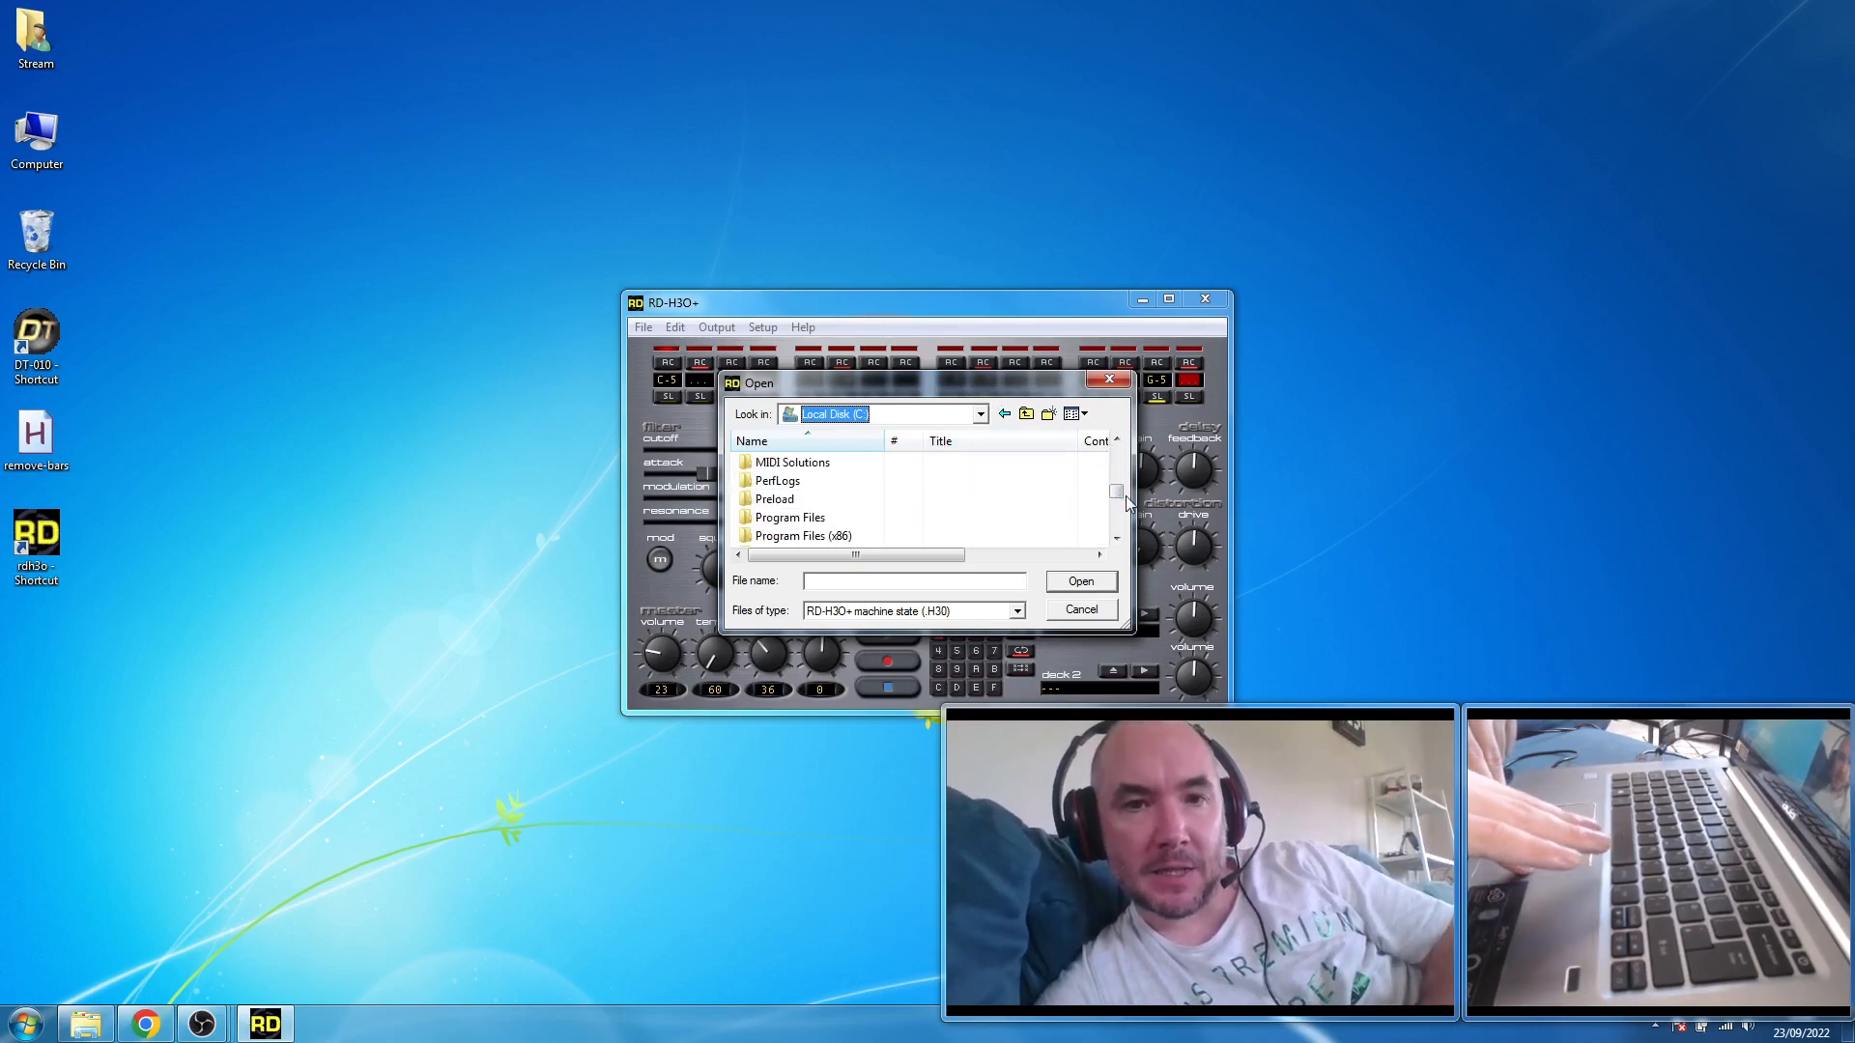
{"action": "double_click", "coordinate": [798, 537]}
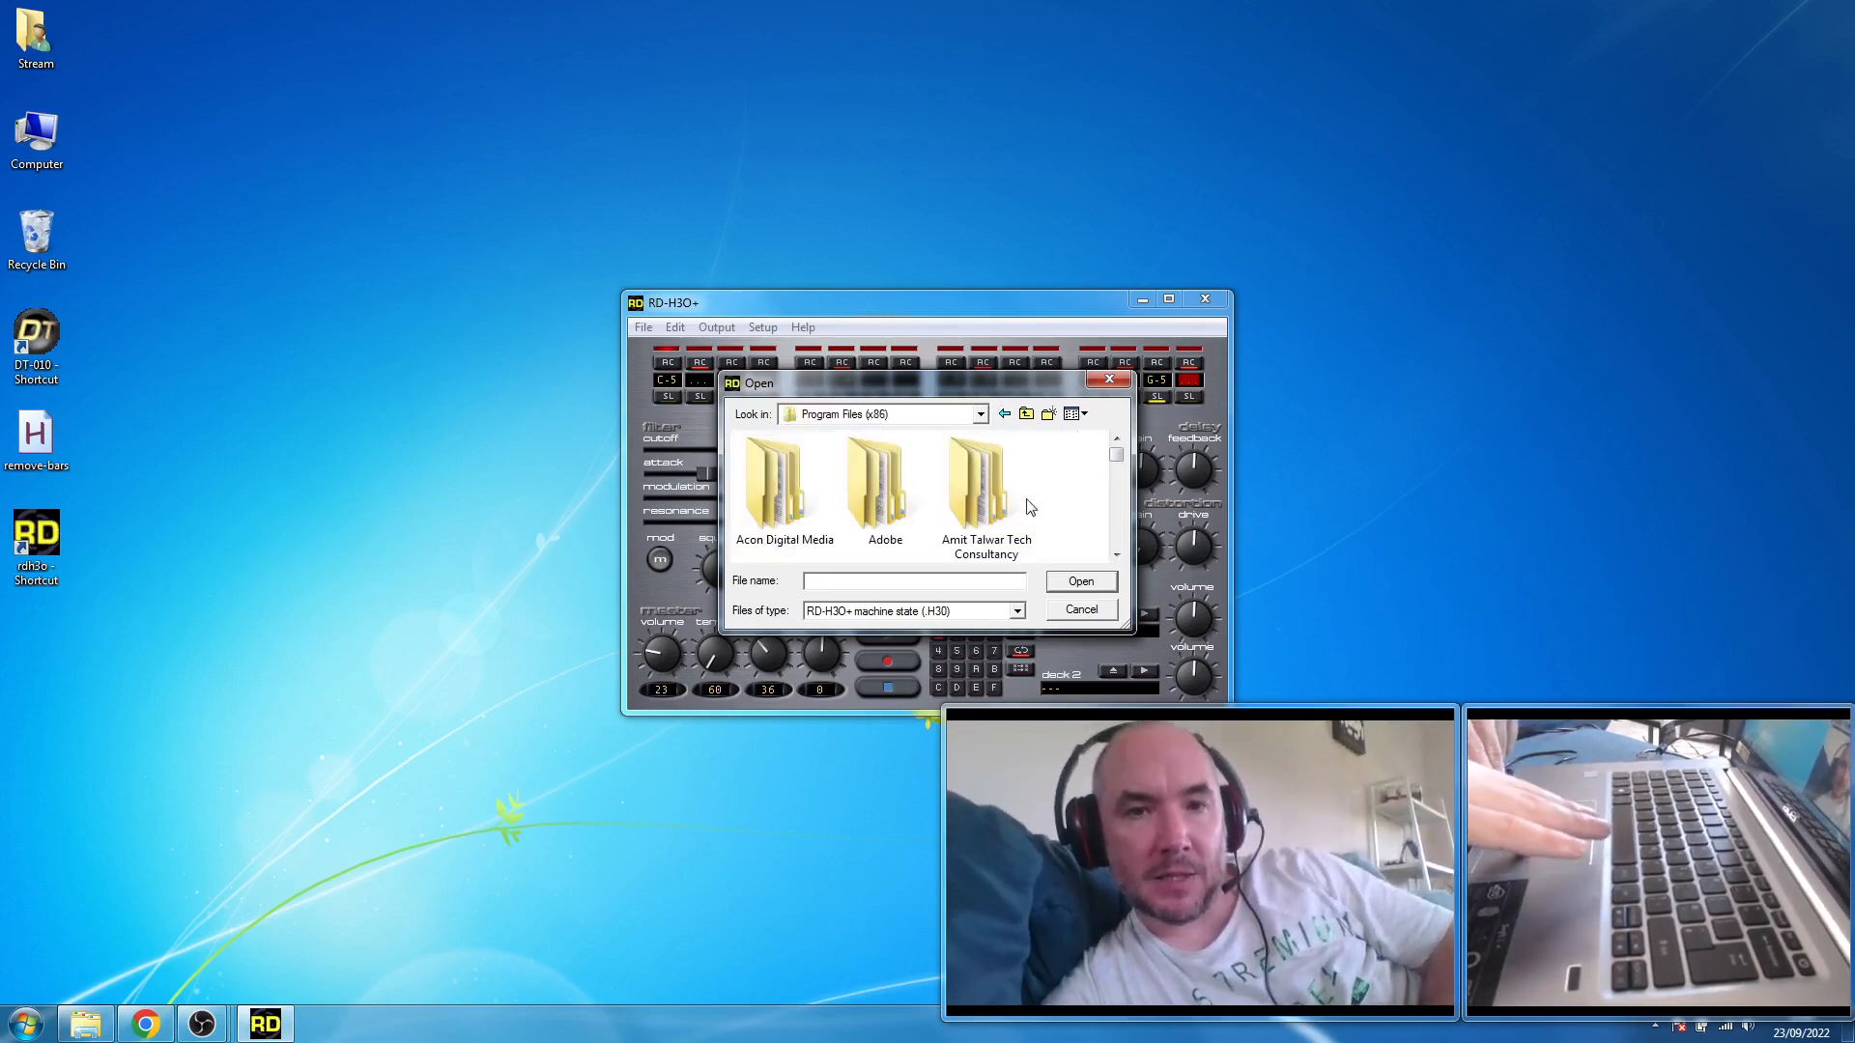
{"action": "key", "text": "d"}
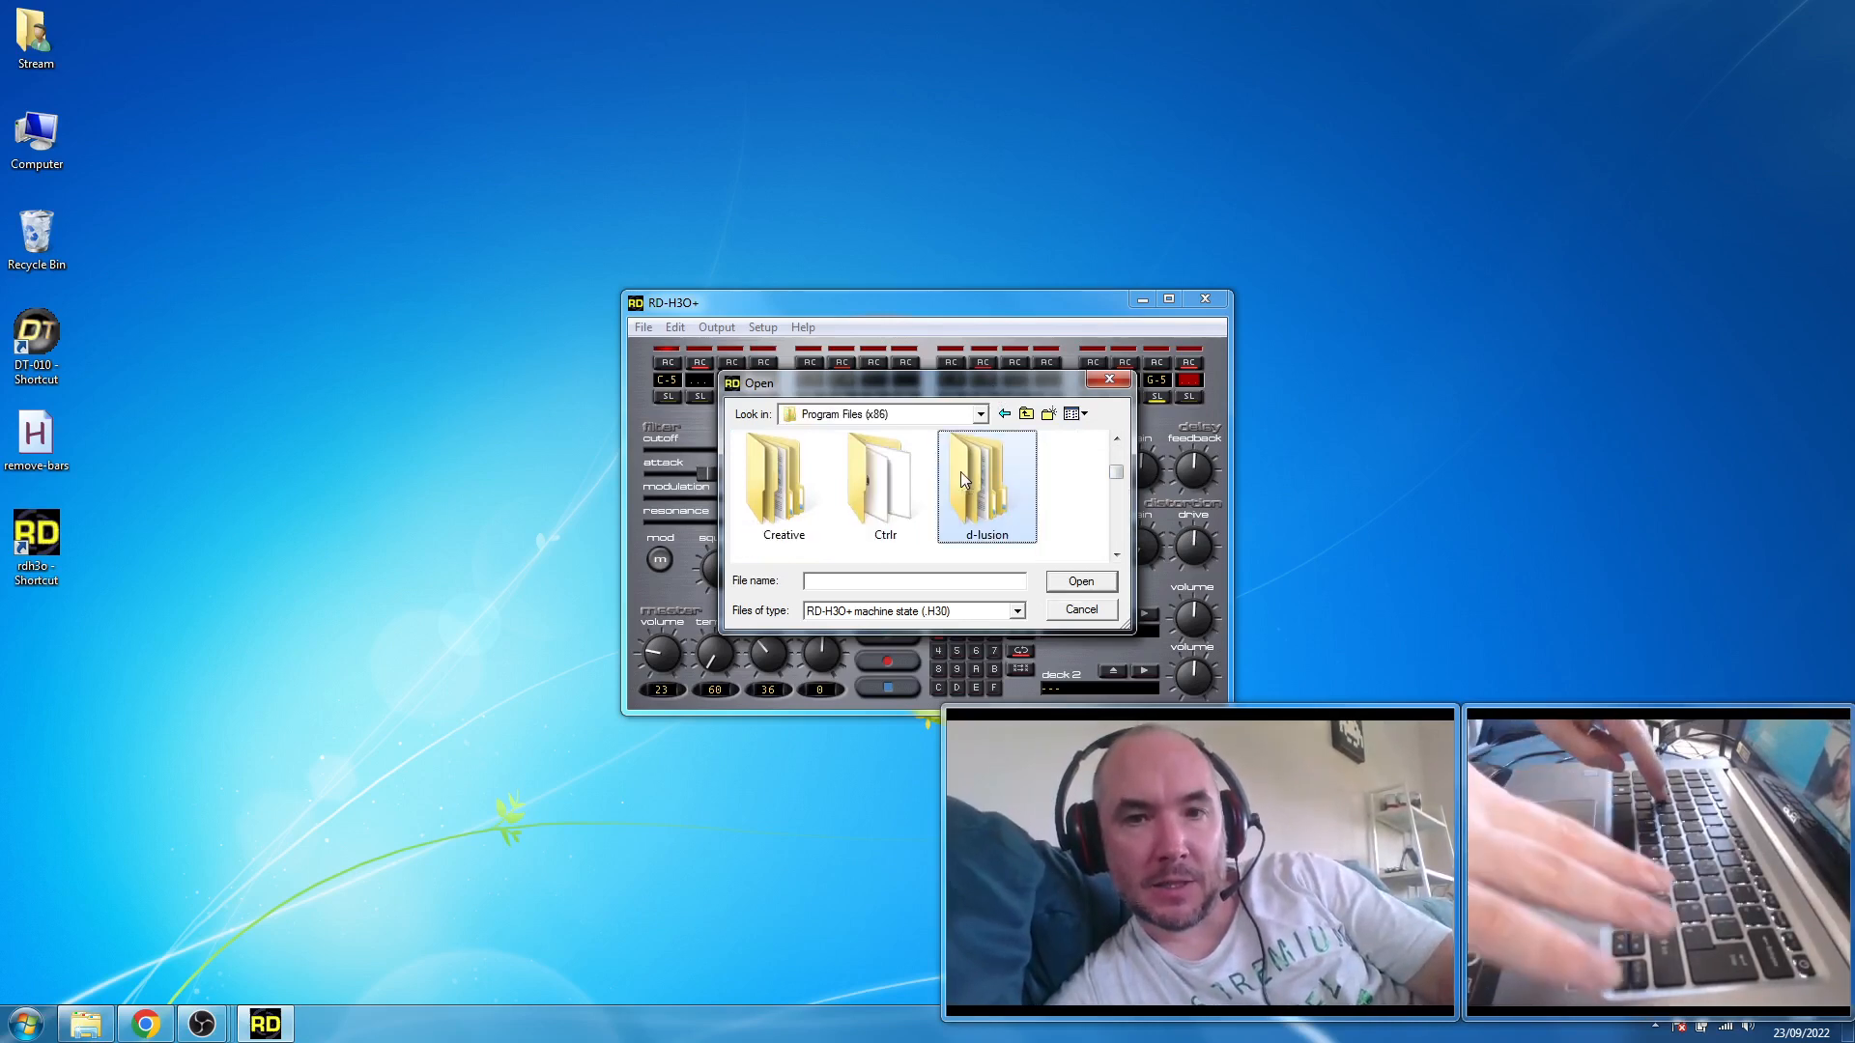
{"action": "key", "text": "Return"}
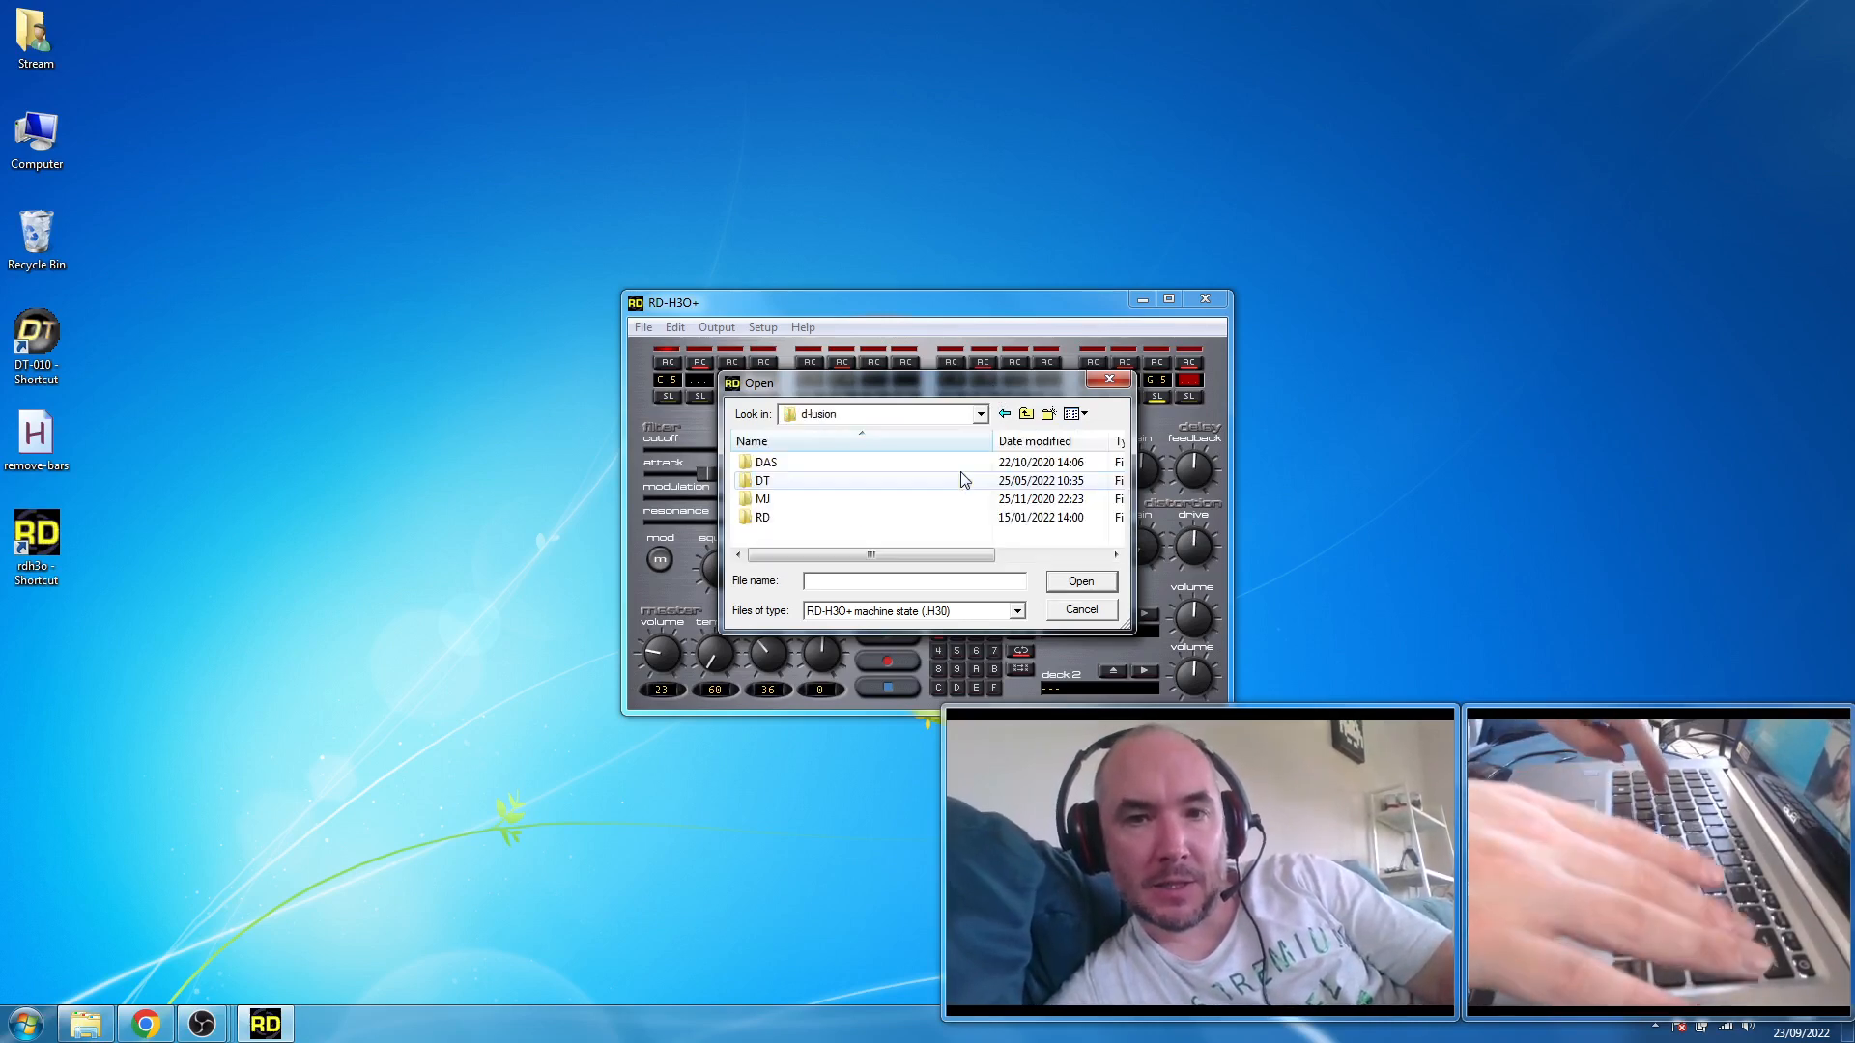
{"action": "double_click", "coordinate": [790, 519]}
{"action": "double_click", "coordinate": [817, 468]}
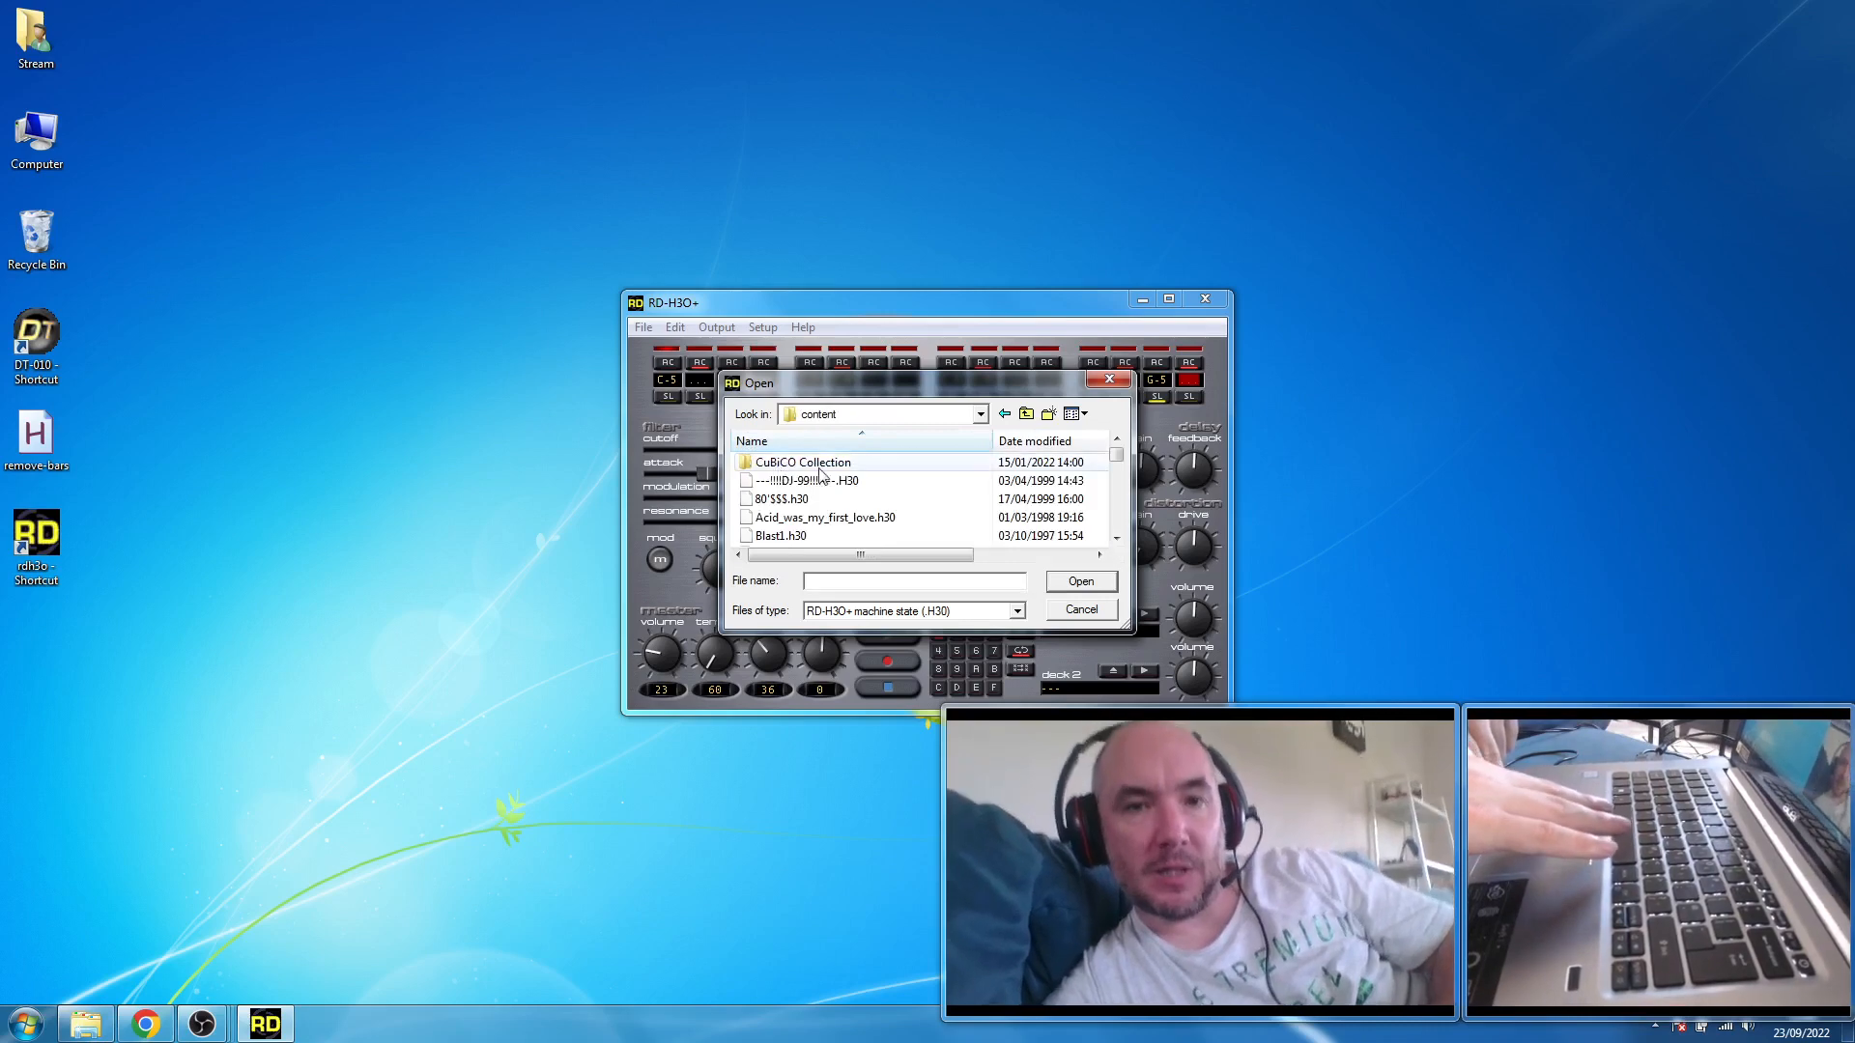
{"action": "double_click", "coordinate": [847, 517]}
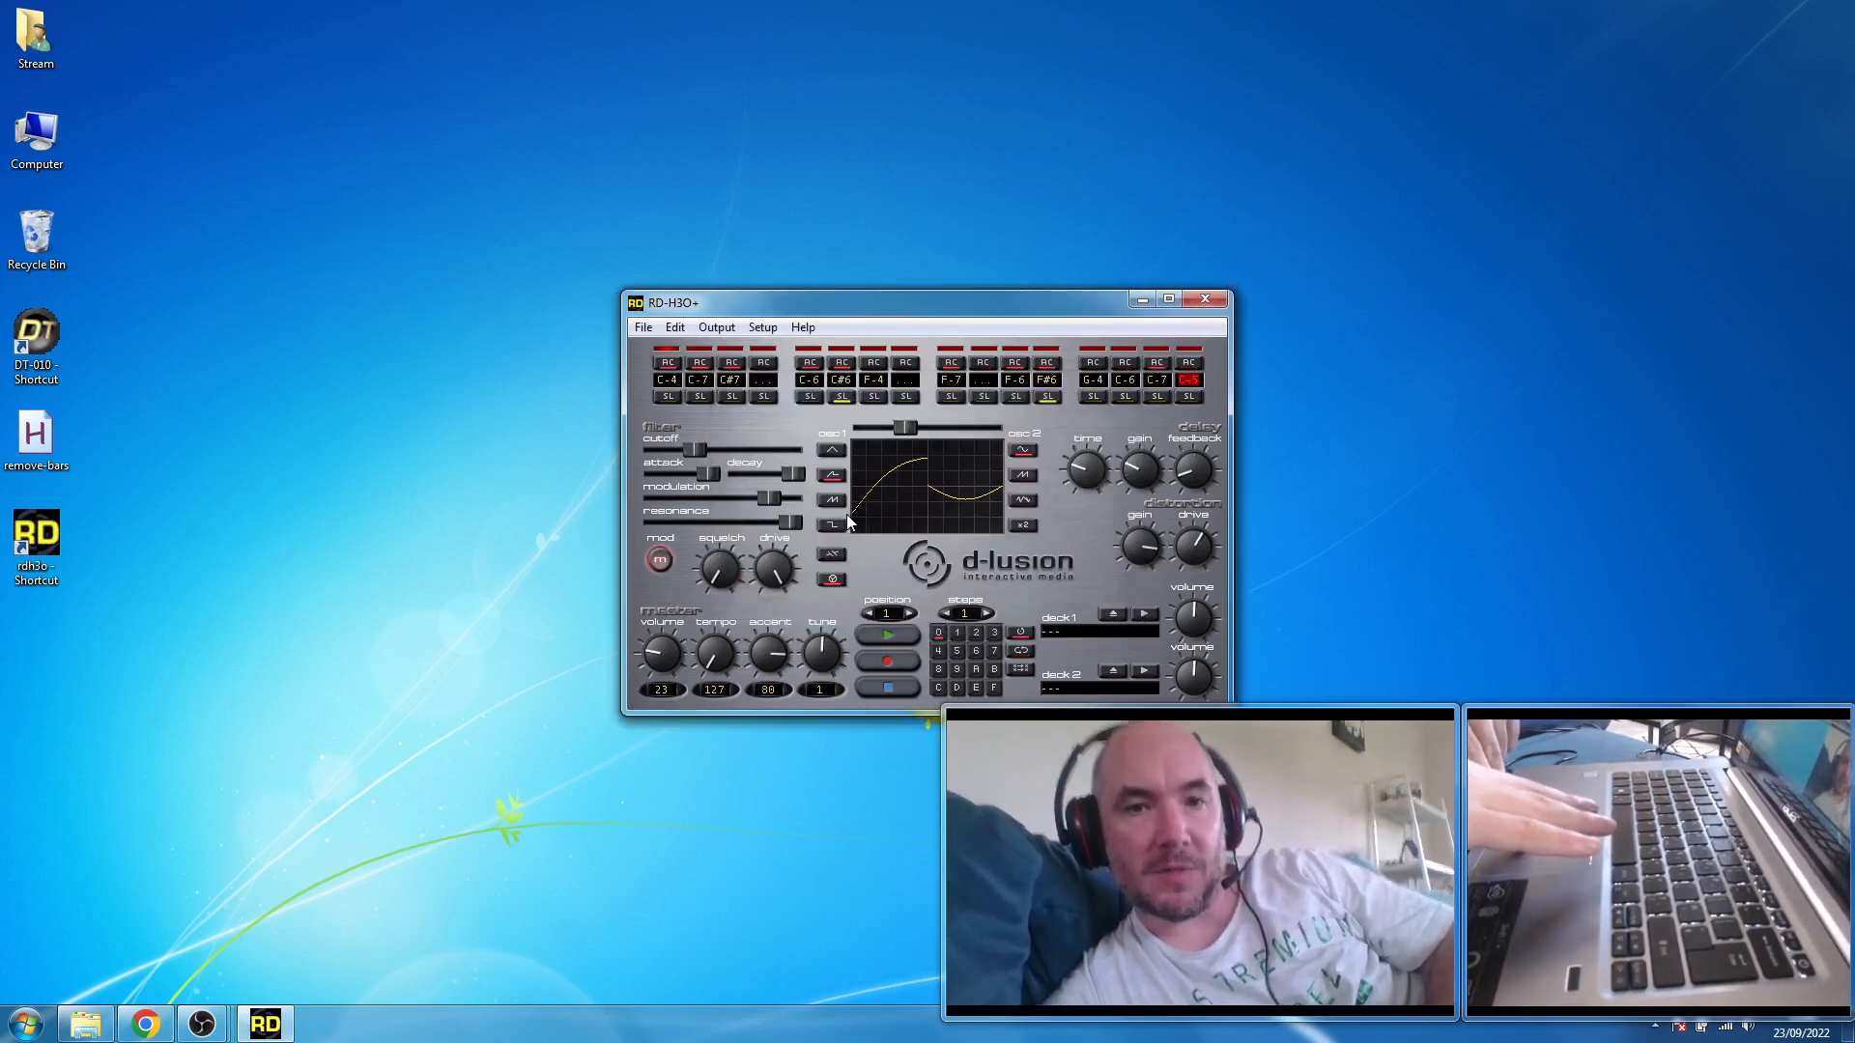
- Audition the loaded pattern while shortening the filter decay and returning it to maximum, ending with playback stopped
{"action": "left_click", "coordinate": [885, 634]}
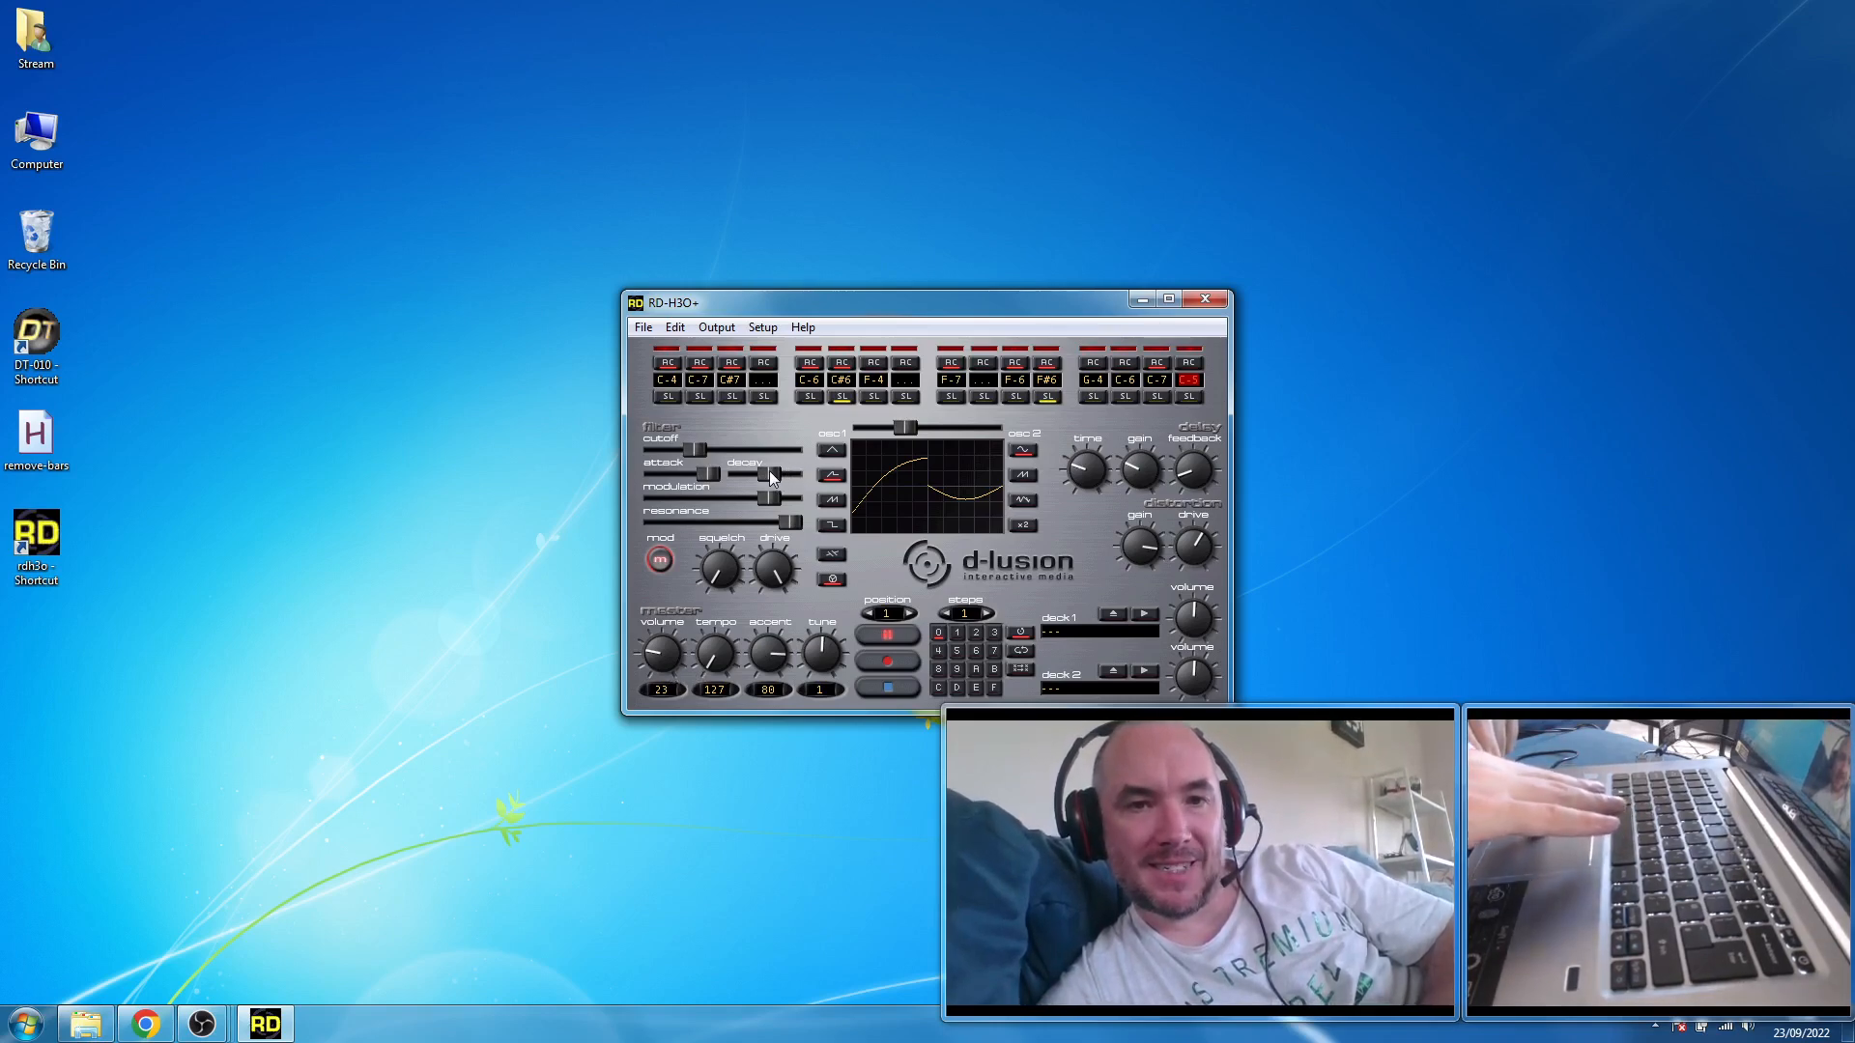
{"action": "left_click_drag", "start_coordinate": [752, 470], "coordinate": [821, 483]}
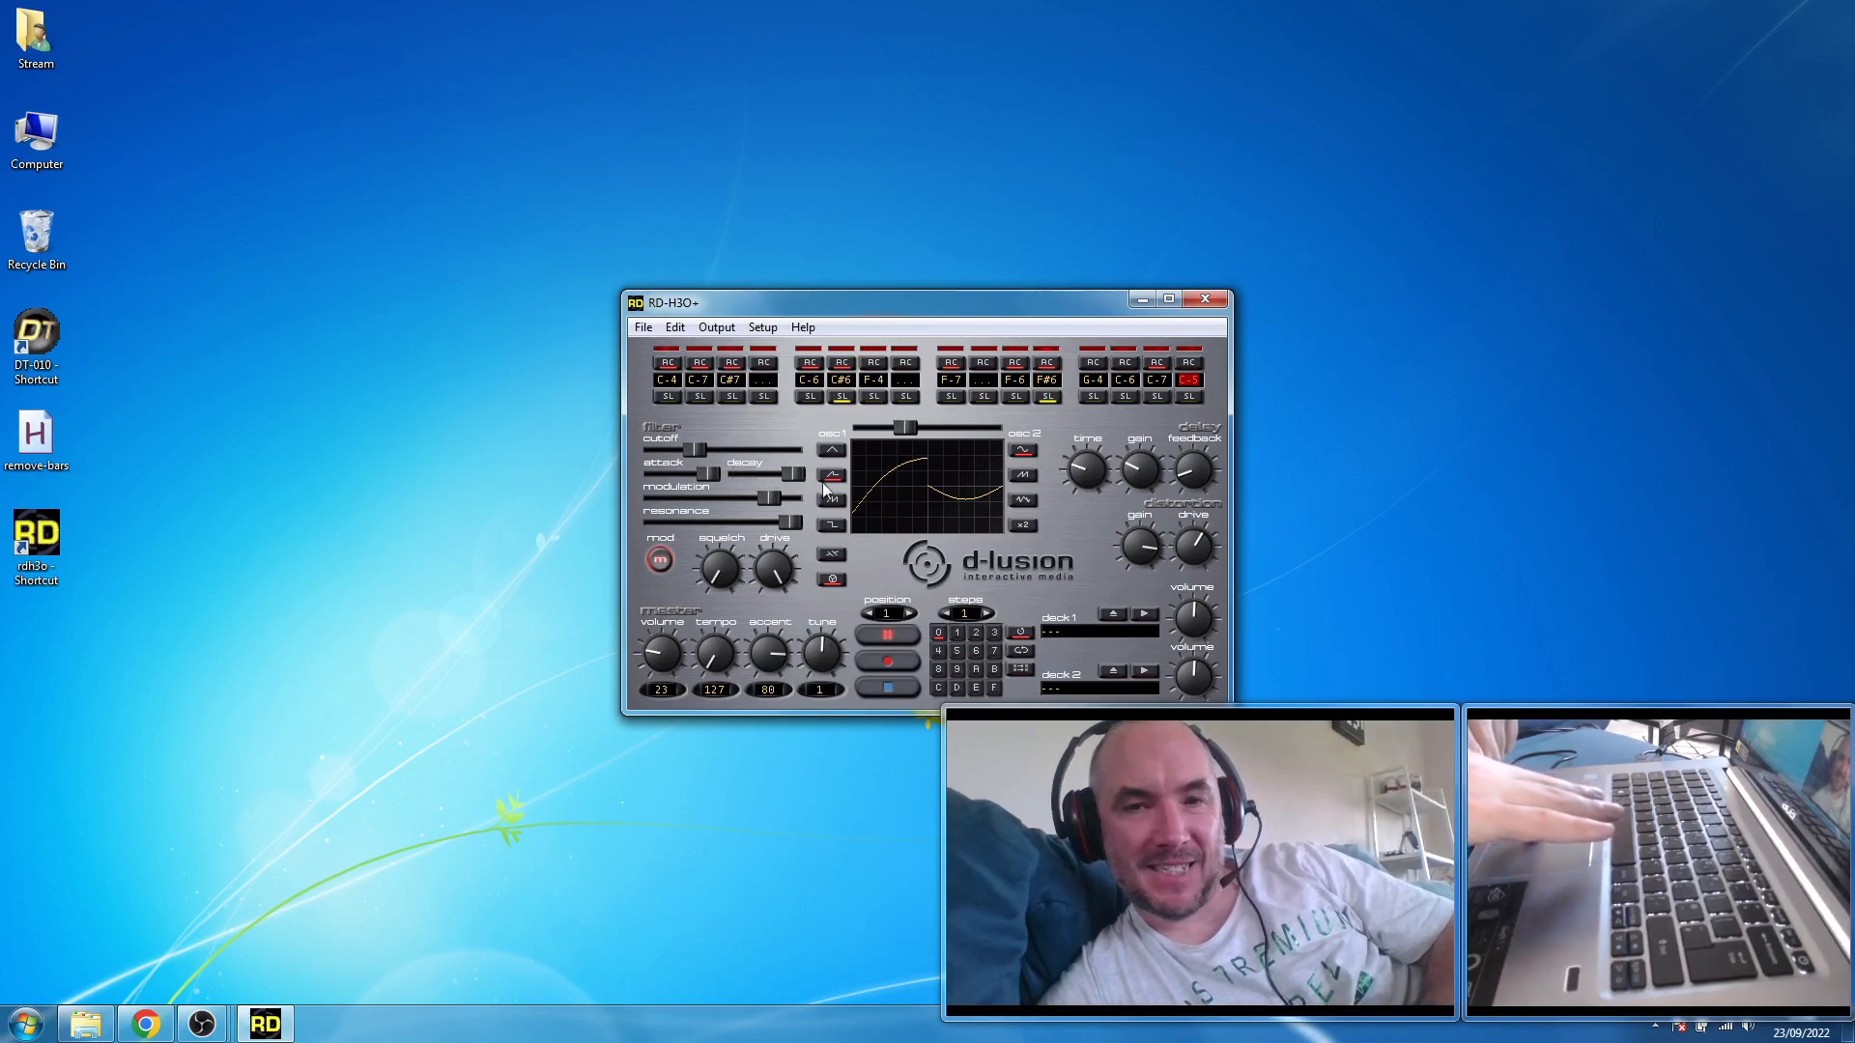
{"action": "left_click", "coordinate": [889, 687]}
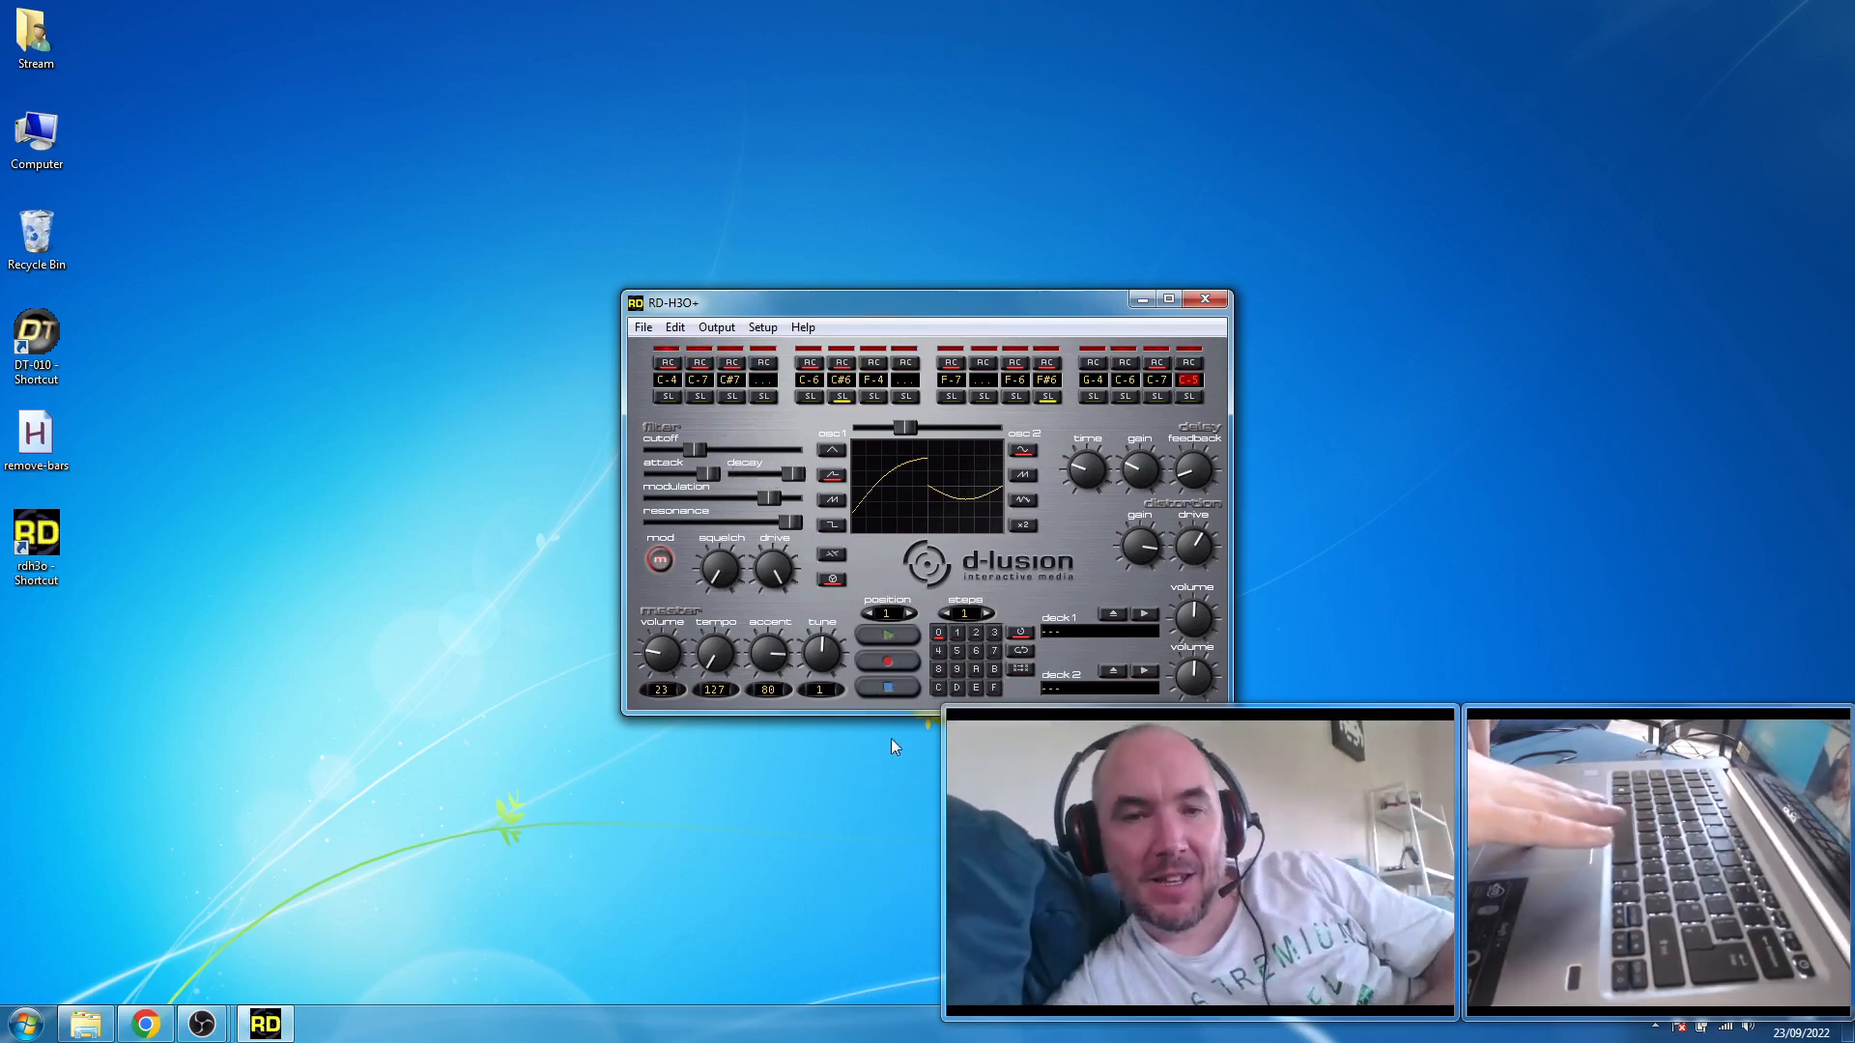